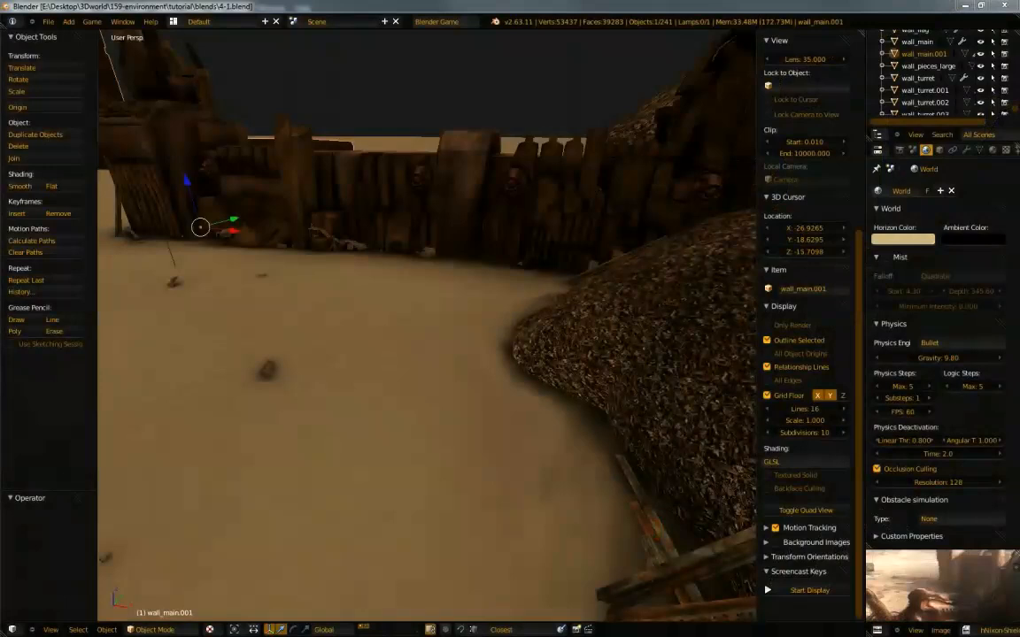
Select the hemi lamp and rotate it about -32.8° around the global X axis
middle_click_drag(442, 359, 389, 331)
middle_click_drag(358, 430, 642, 332, "shift")
right_click(366, 174)
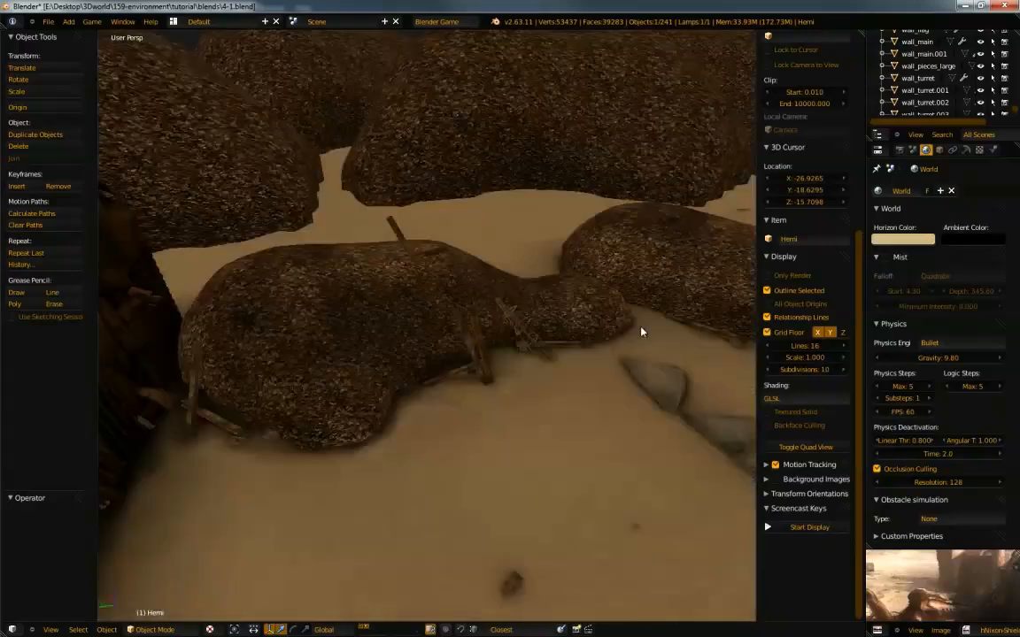
middle_click_drag(447, 434, 319, 446)
middle_click_drag(351, 513, 388, 351)
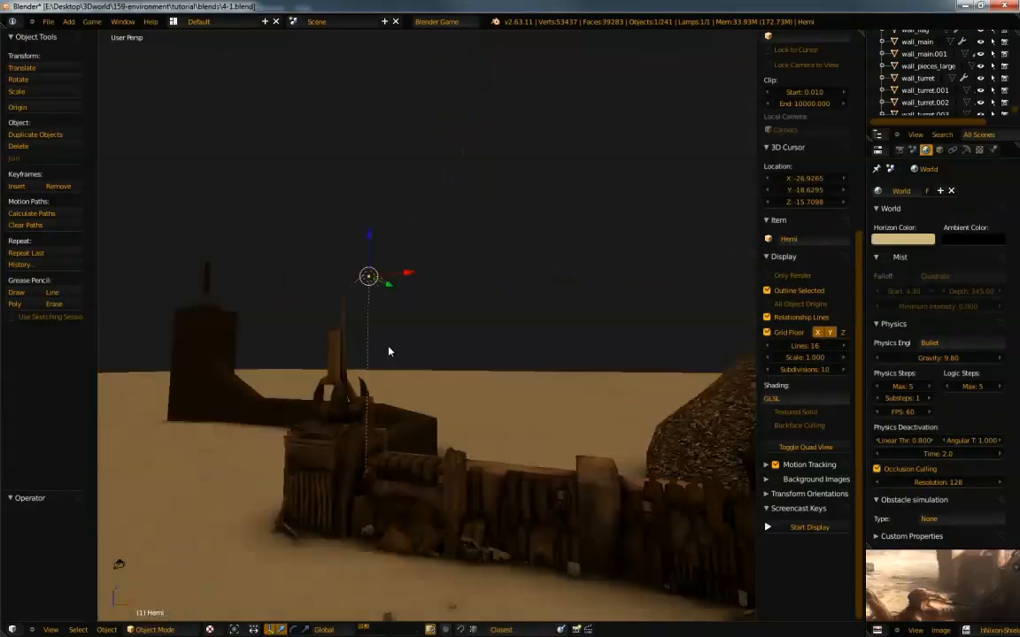
middle_click_drag(331, 303, 530, 267)
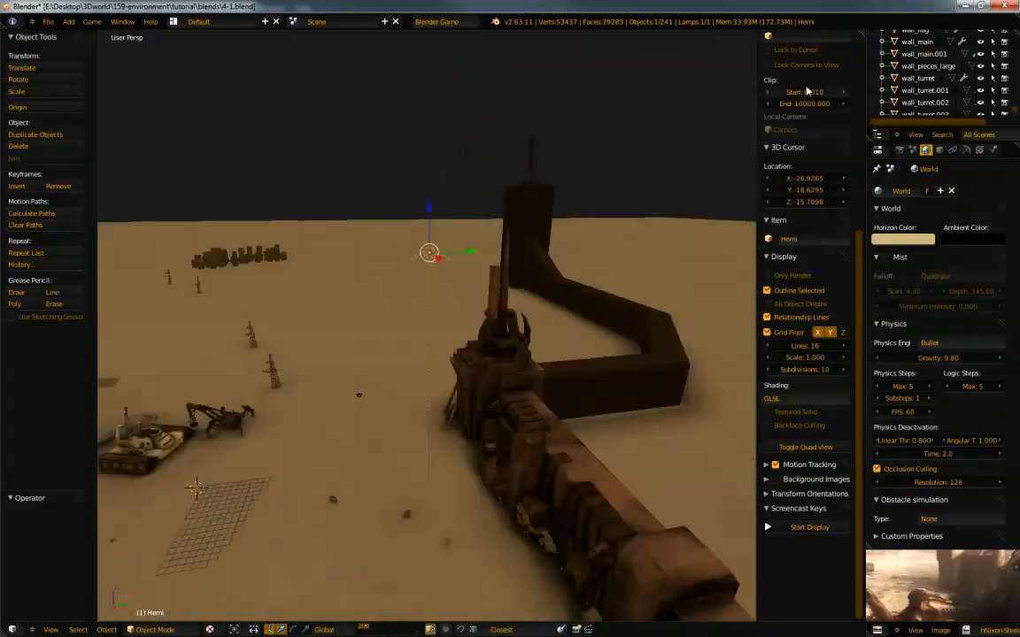
scroll(786, 386, "up", 8)
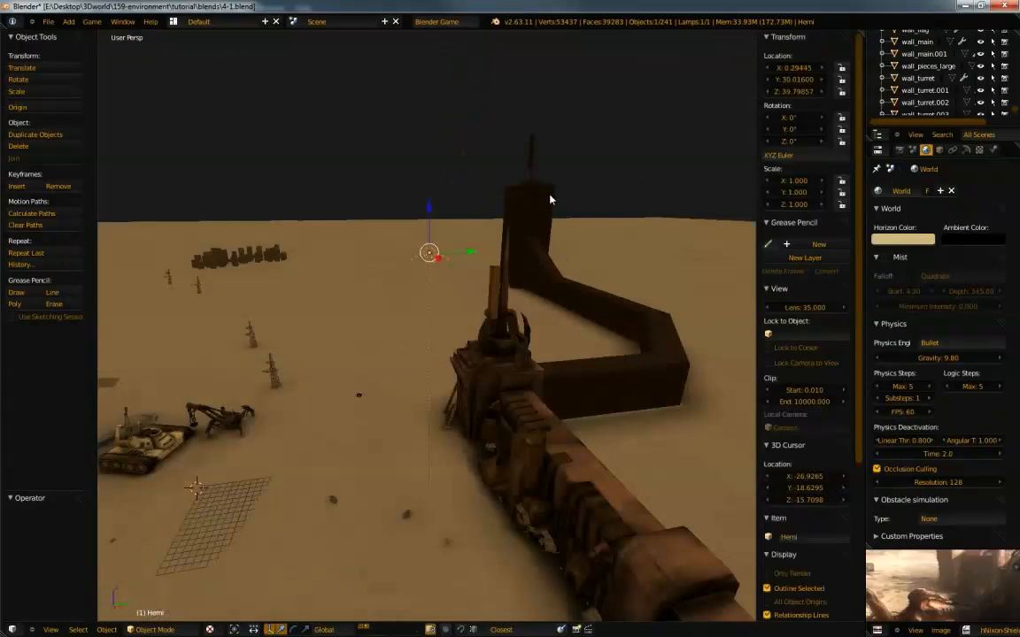
key("r")
key("x")
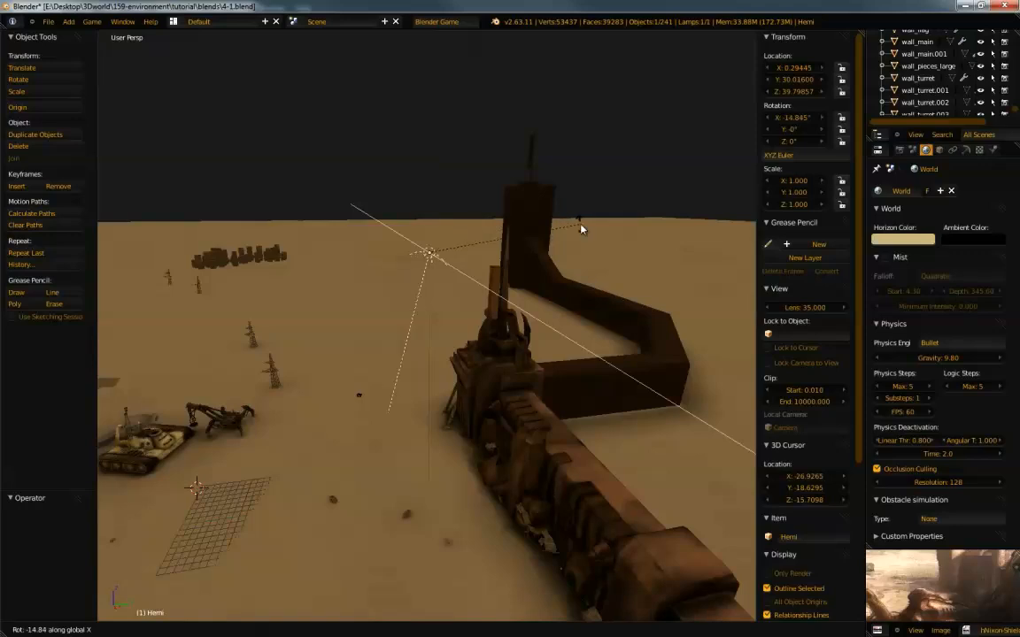
left_click(619, 281)
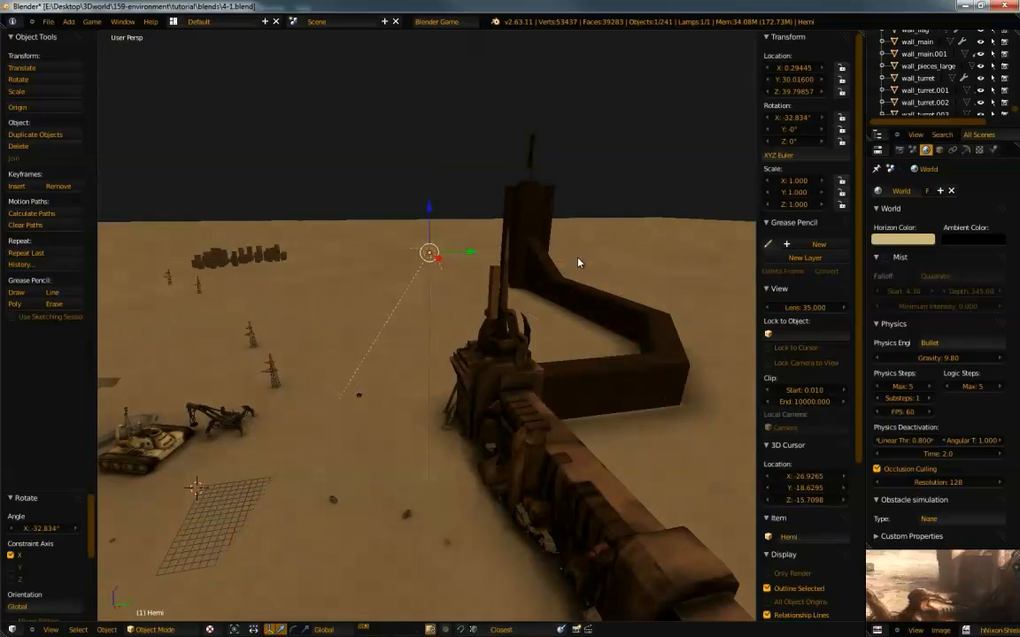
Rotate the hemi lamp around the global Y axis until its Y rotation is about 12.8°
middle_click_drag(482, 320, 584, 296)
key("r")
key("y")
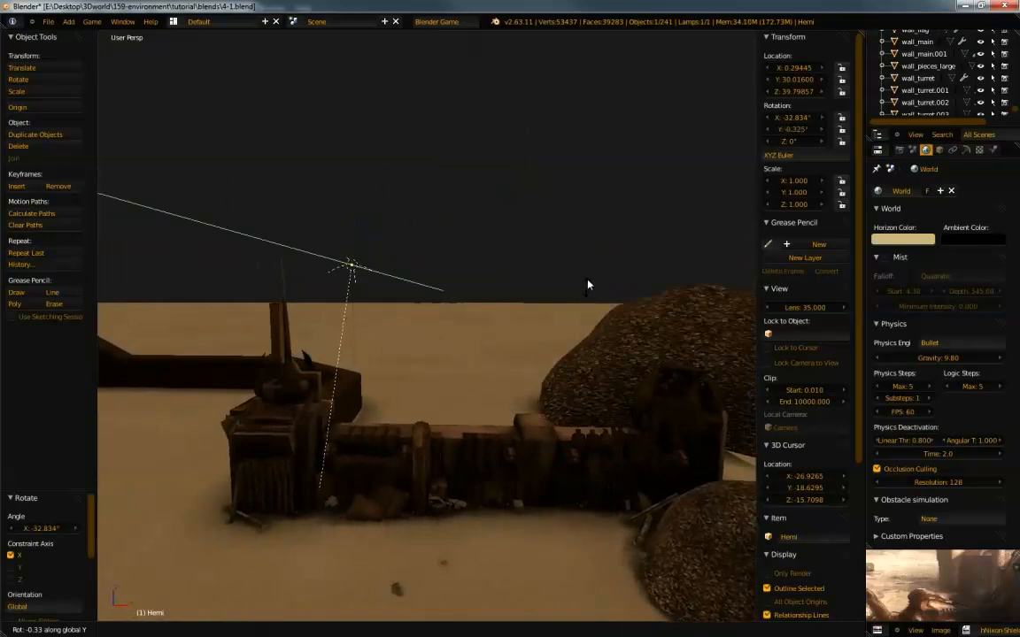
left_click(571, 227)
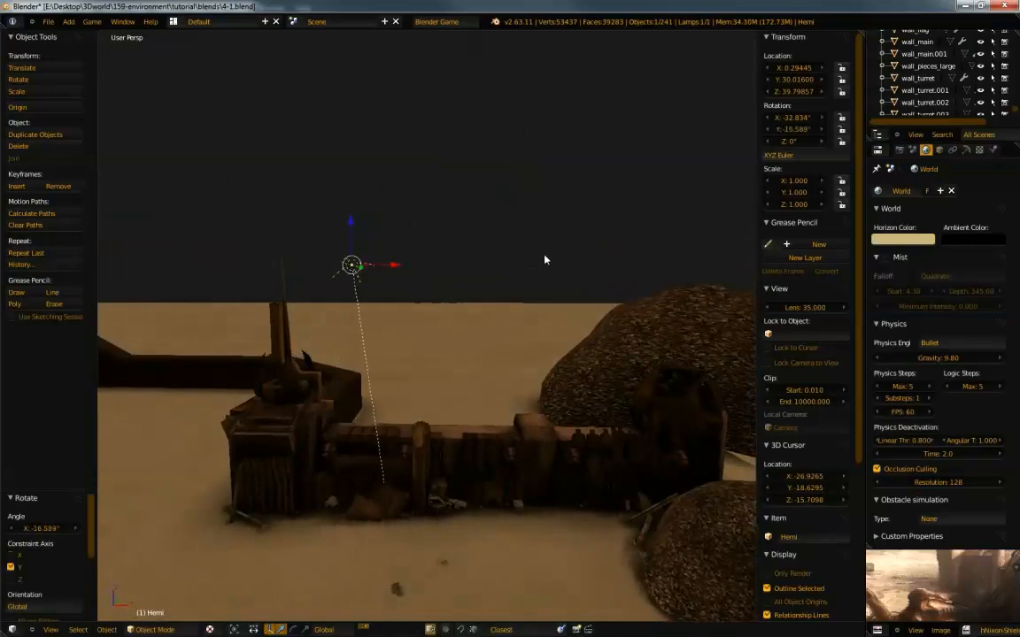
mouse_move(541, 278)
middle_mouse_down()
mouse_move(573, 251)
mouse_move(523, 353)
mouse_move(544, 278)
middle_mouse_up()
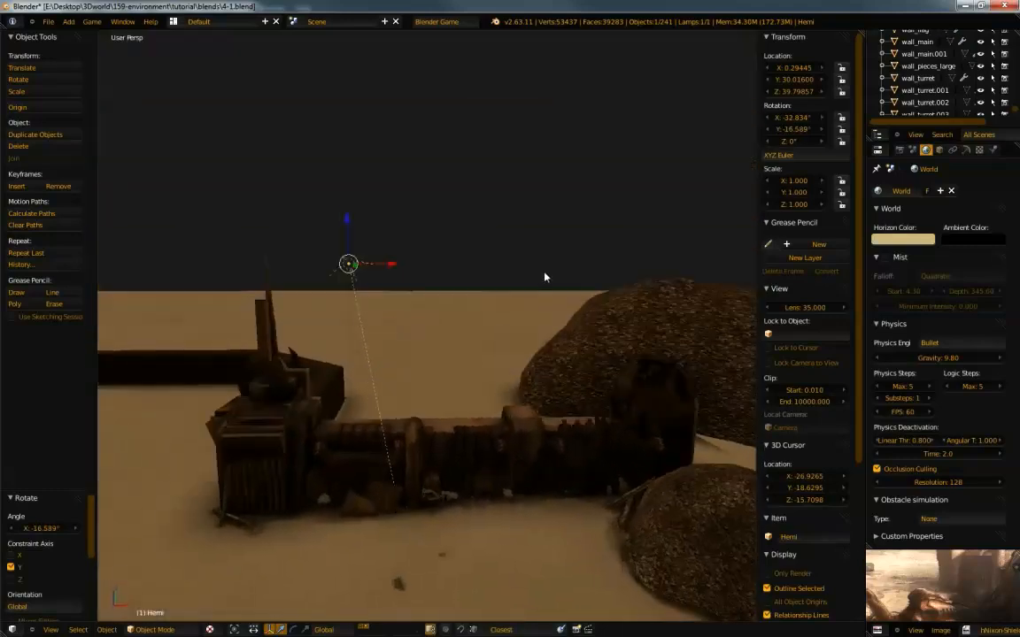
key("r")
key("y")
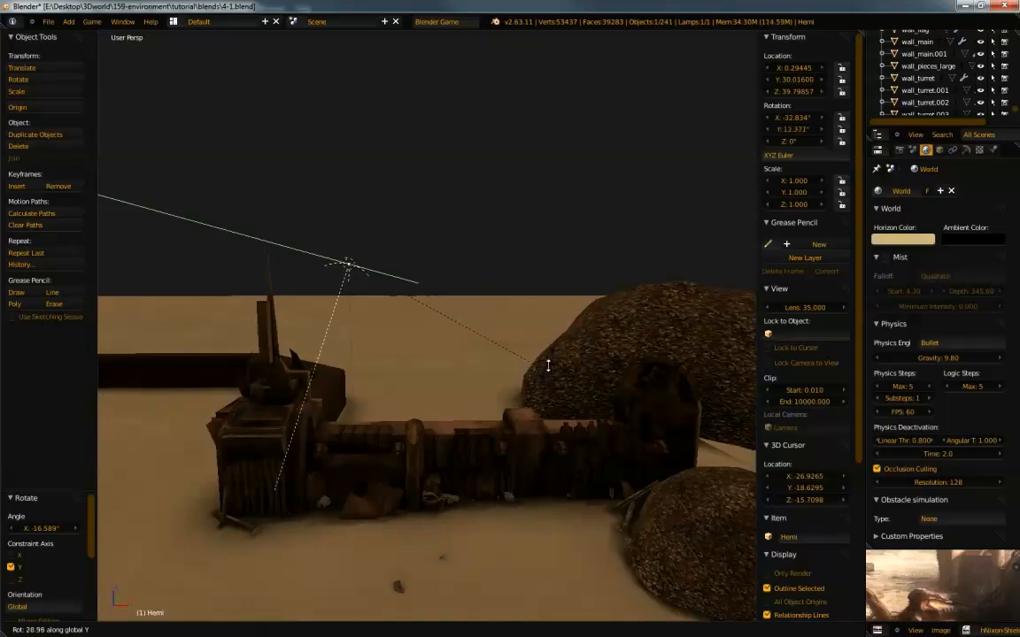
left_click(545, 365)
Display the hemi lamp's settings and enlarge the outliner to list more scene objects
middle_click_drag(390, 348, 426, 363)
scroll(424, 348, "down", 1)
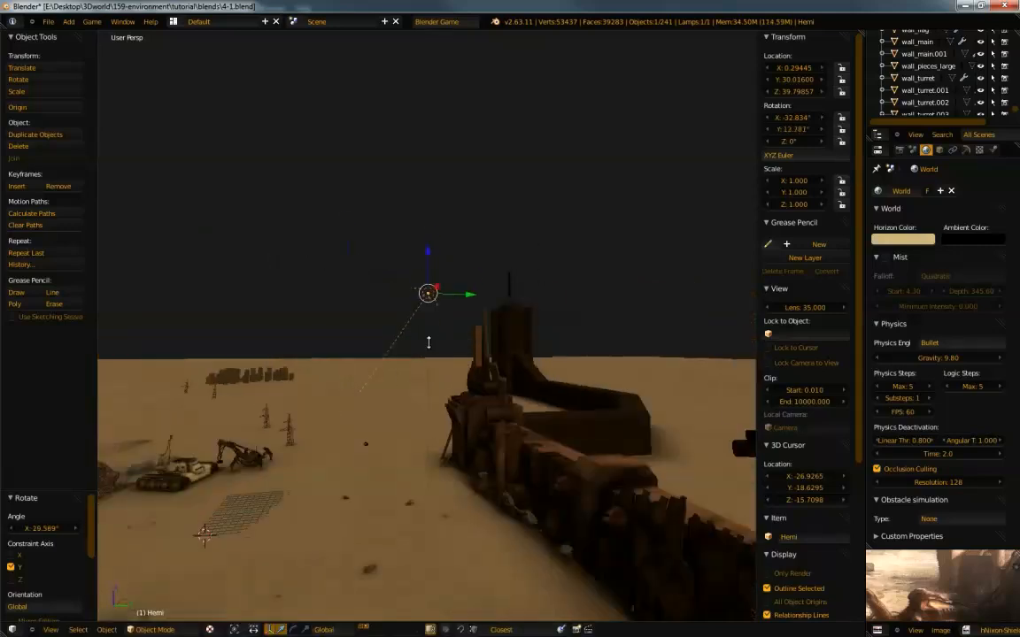
middle_click_drag(468, 305, 467, 316, "shift")
scroll(487, 360, "up", 2)
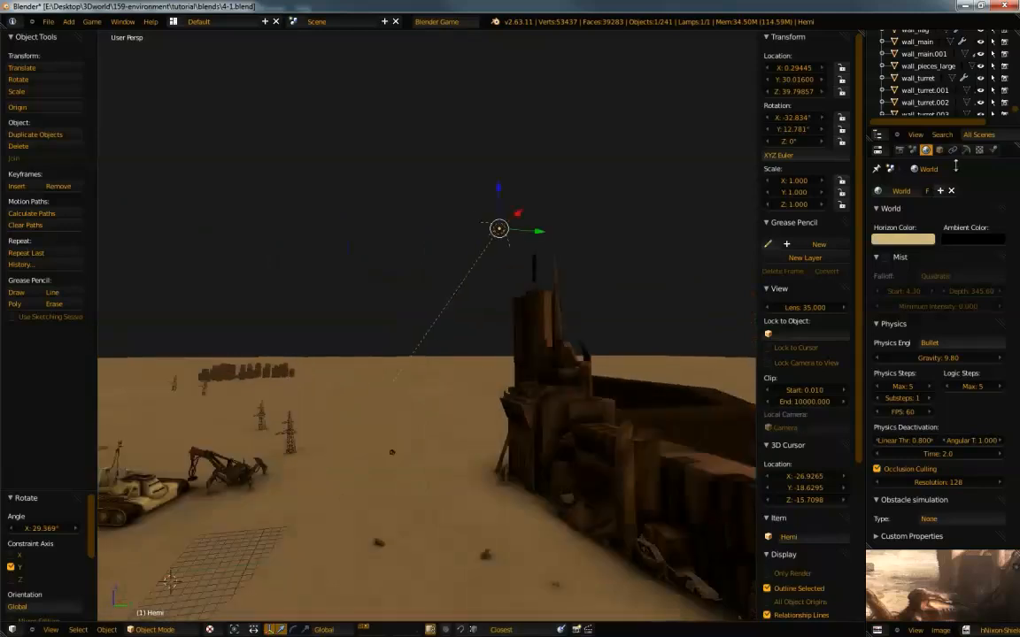
left_click(966, 150)
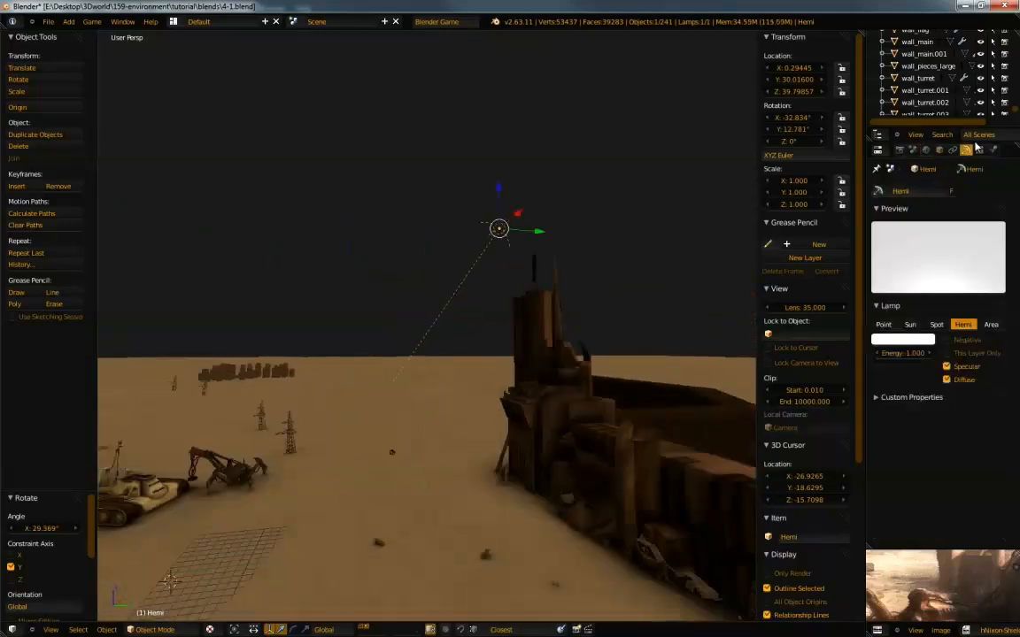
scroll(948, 106, "up", 2)
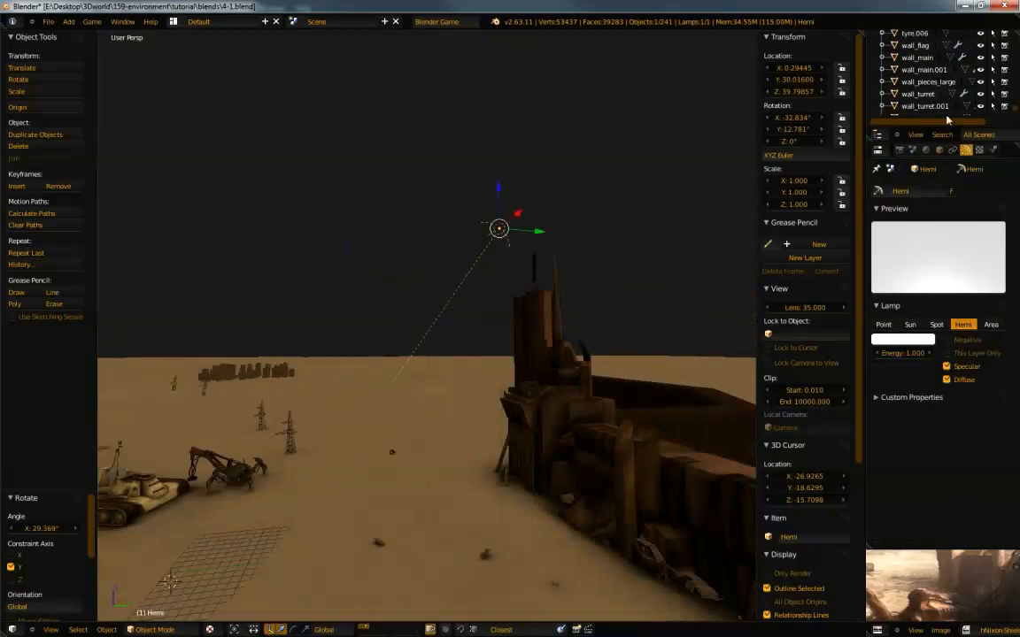
left_click_drag(946, 137, 945, 456)
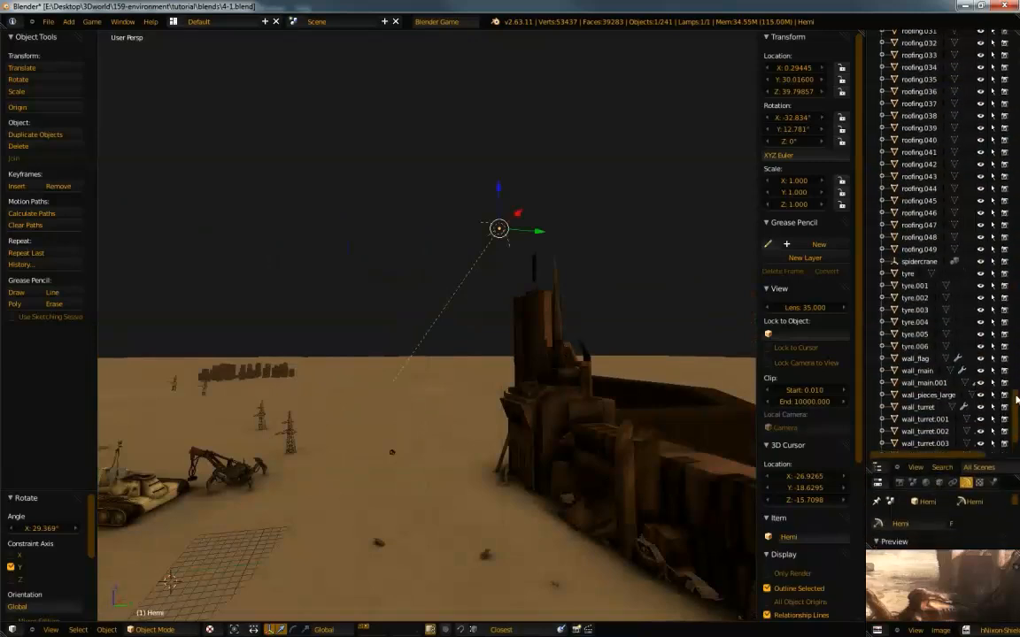
left_click_drag(1007, 312, 986, 402)
Try to parent all objects except the hemi lamp to the ground plane using the Object option
middle_click_drag(462, 358, 479, 367)
key("a")
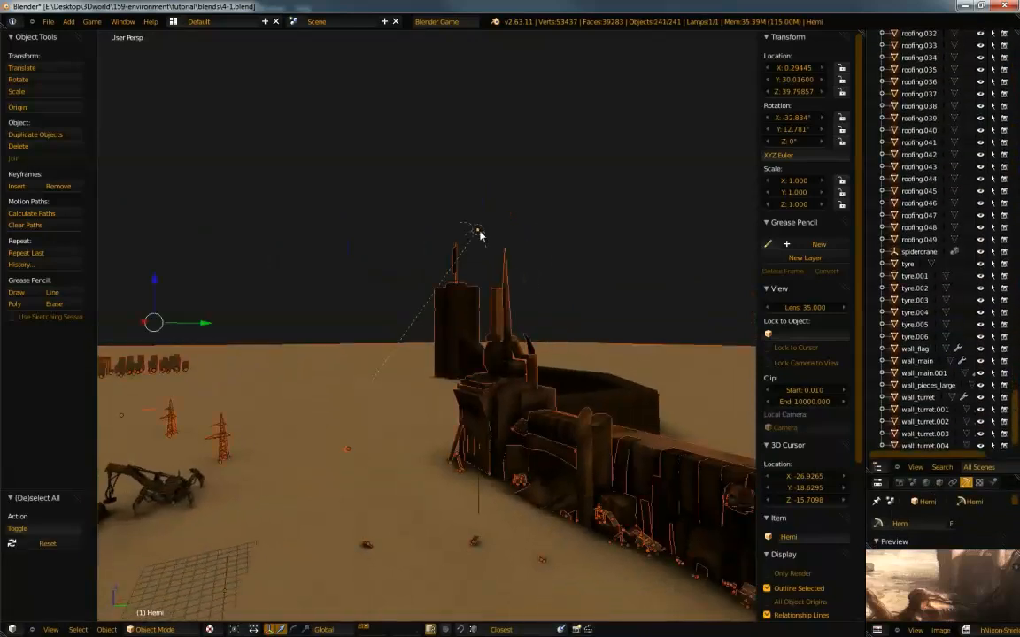
middle_click_drag(481, 292, 305, 494)
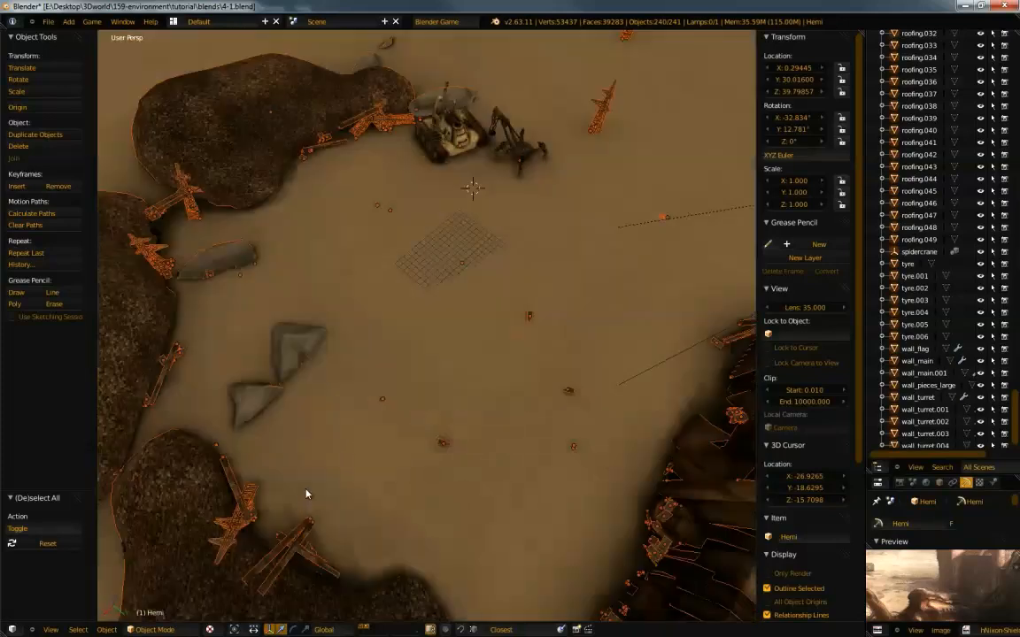
middle_click_drag(383, 389, 369, 413)
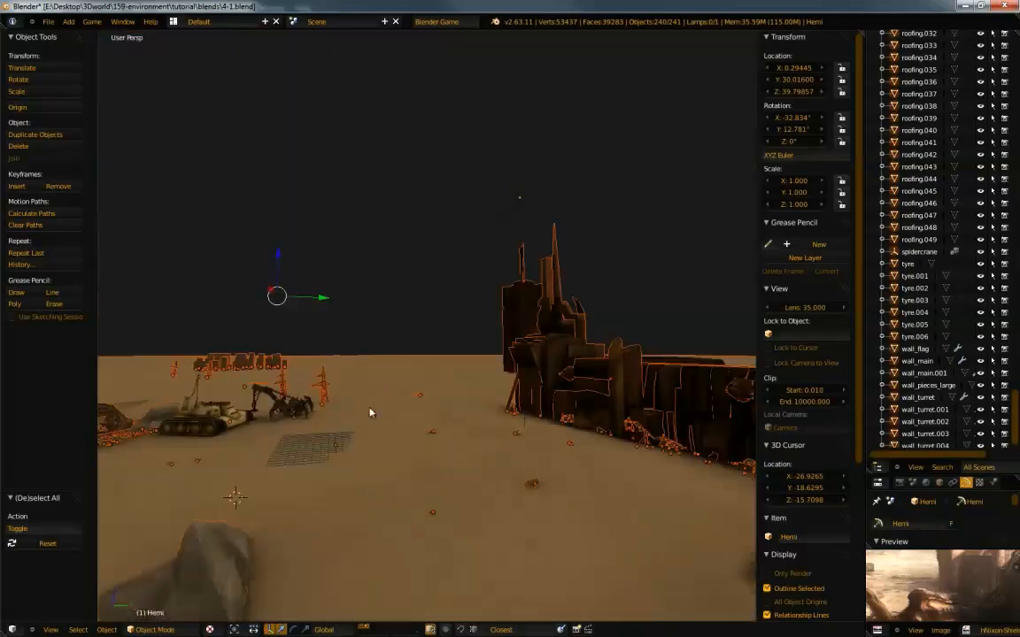
right_click(361, 457, "shift")
key("ctrl+p")
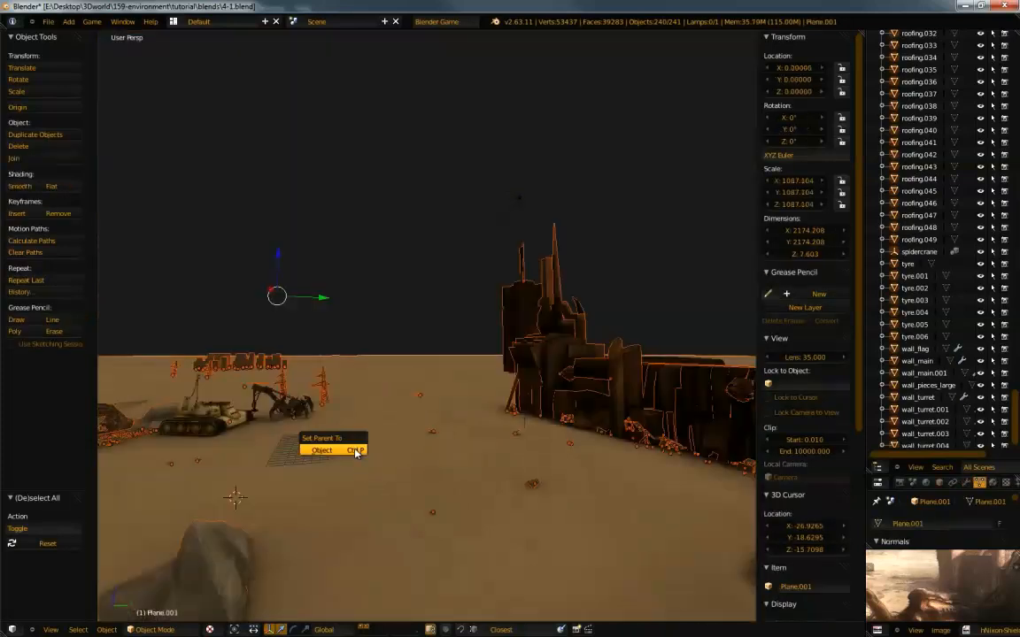
left_click(355, 450)
middle_click_drag(382, 464, 464, 412)
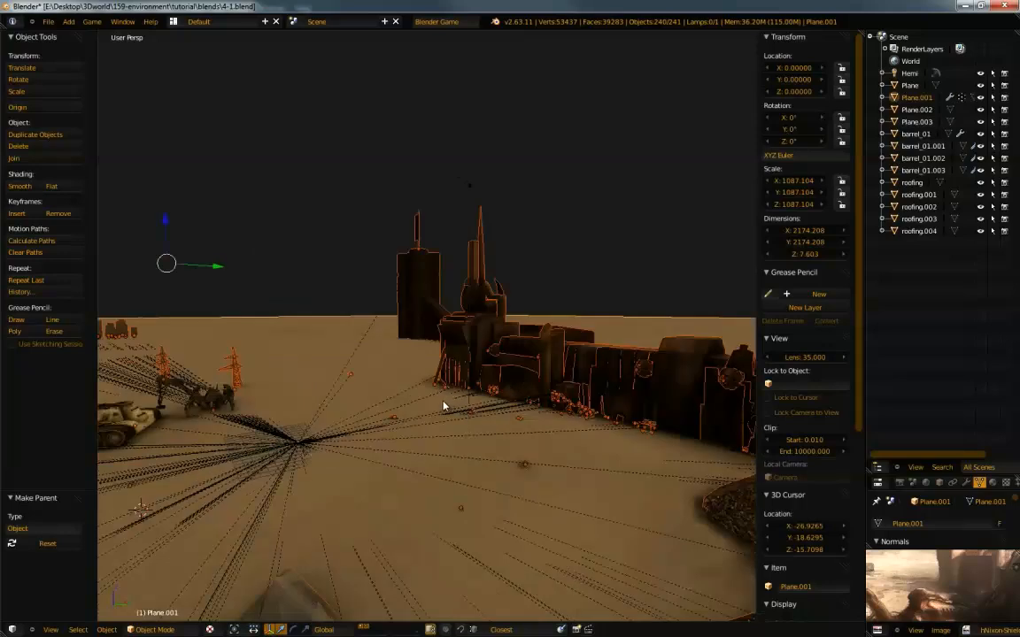
Select the ground plane, start editing its name, and undo back to before the parenting
right_click(375, 461)
left_click(939, 482)
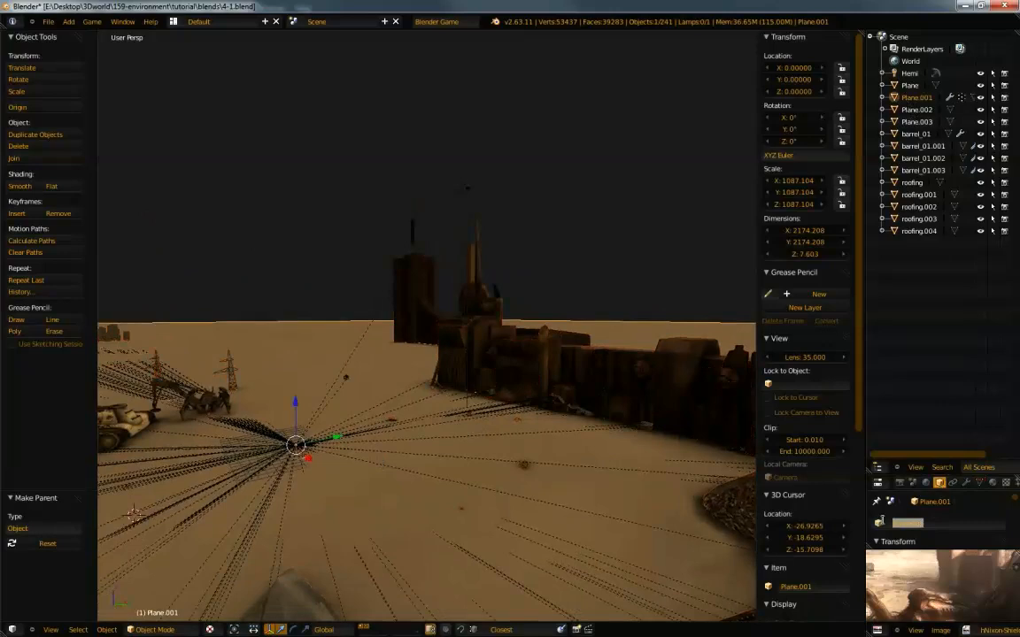
key("BackSpace")
key("Return")
middle_click_drag(485, 421, 455, 468)
key("ctrl+z")
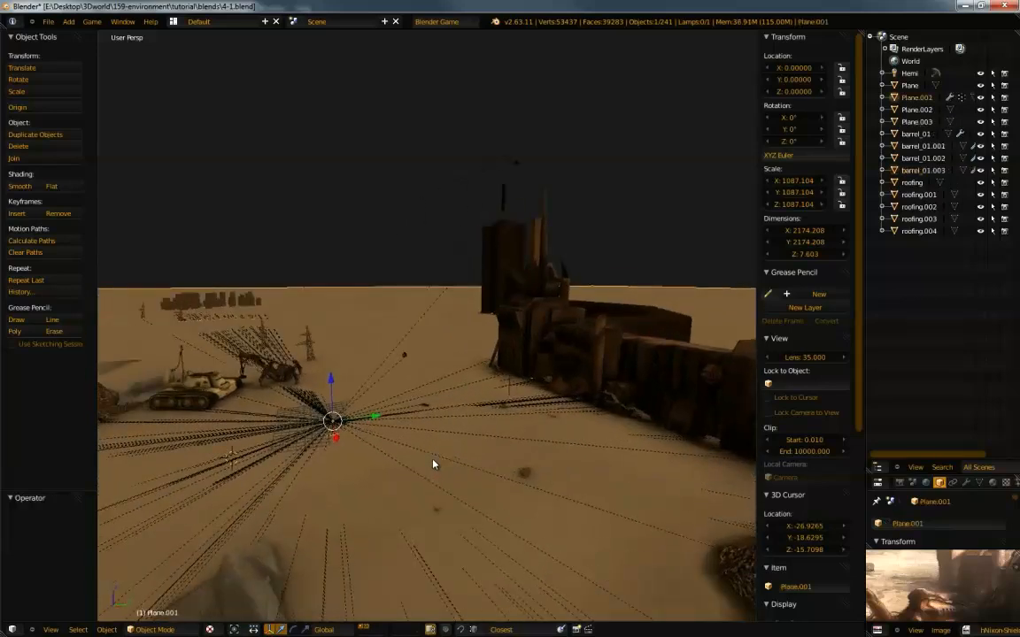
key("ctrl+i")
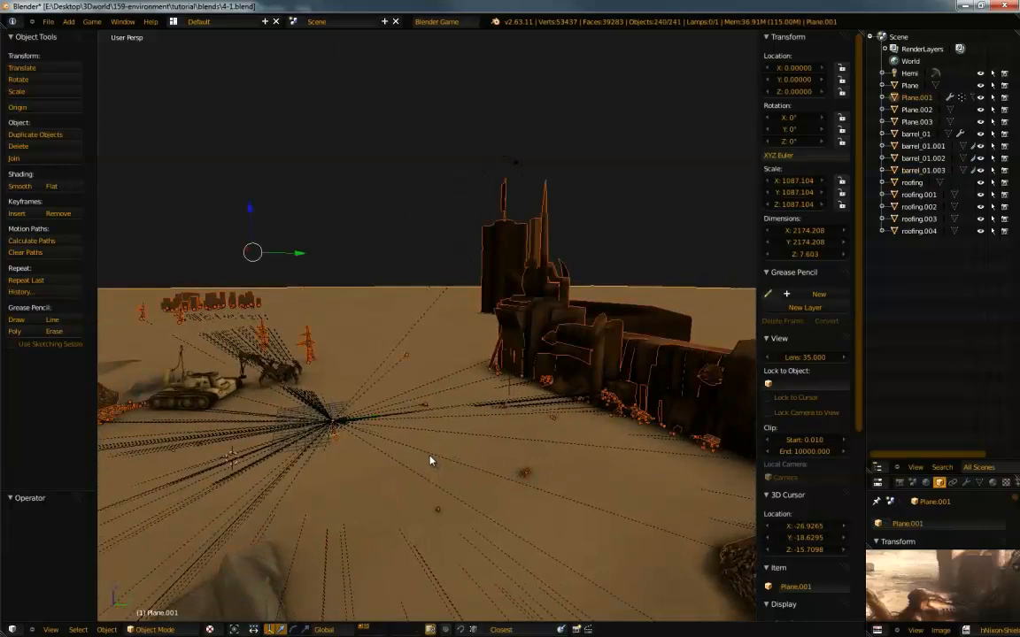
key("ctrl+z")
Add an empty with the 3D cursor reset to the origin and name it GEO
middle_click_drag(427, 454, 433, 445)
key("a")
key("shift+a")
key("shift+c")
middle_click_drag(332, 367, 381, 397)
scroll(476, 418, "up", 11)
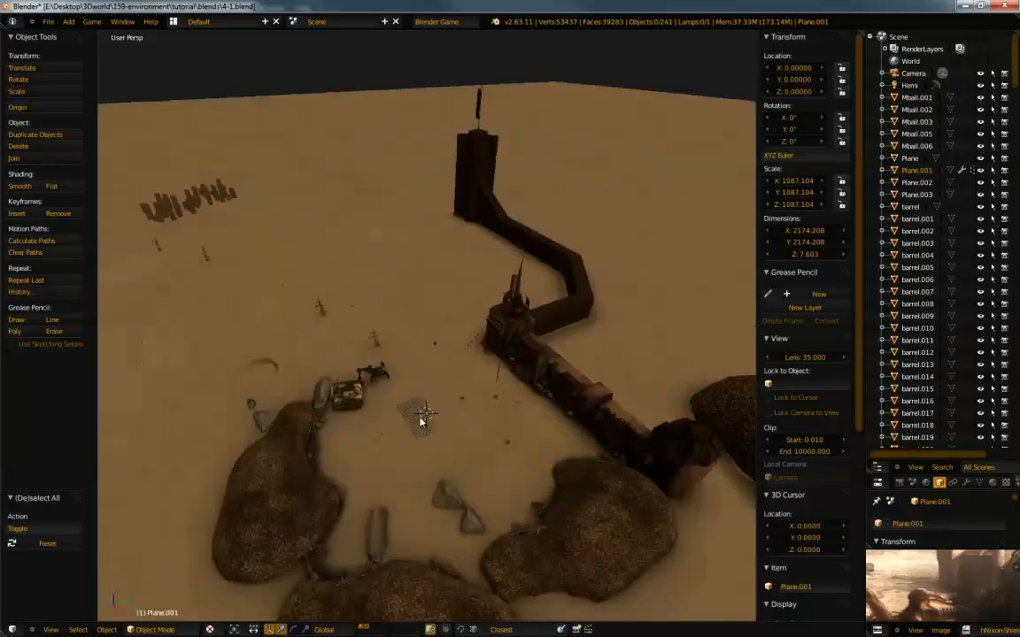
key("shift+a")
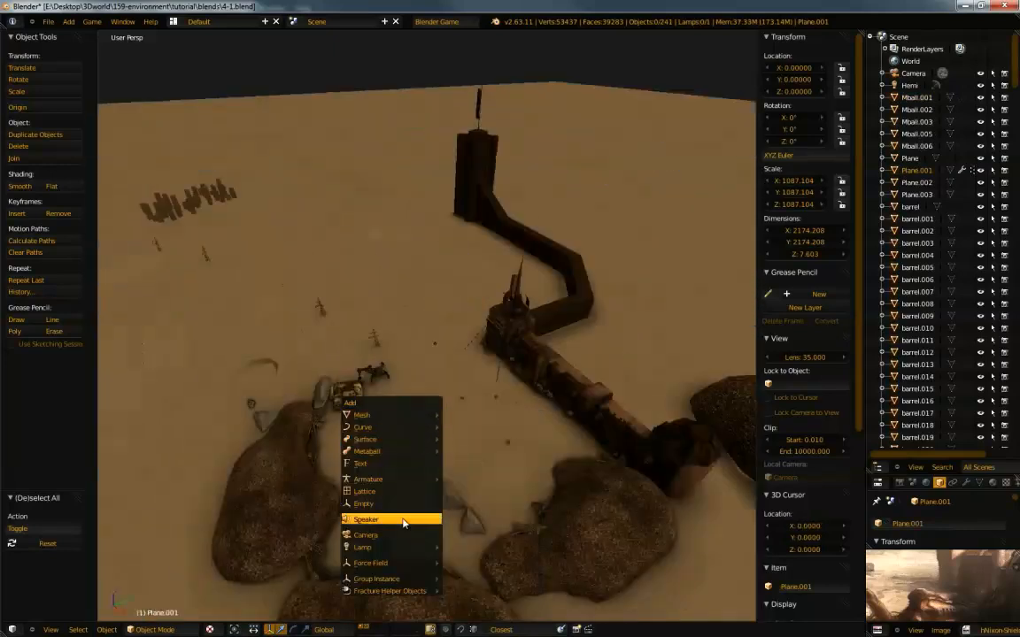
left_click(403, 504)
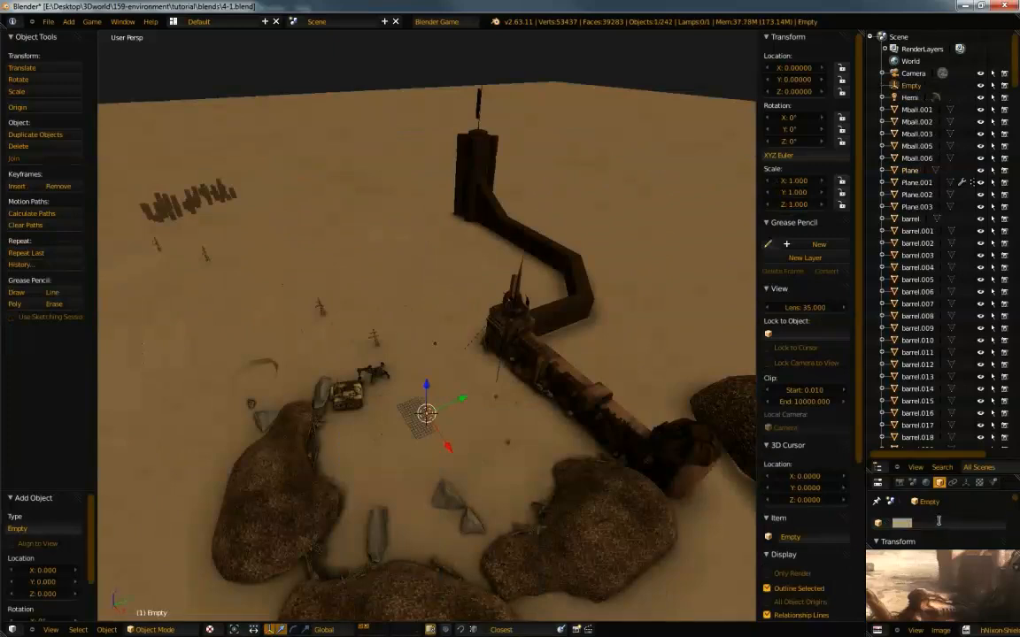
type("GEO")
key("Return")
Parent all visible objects except the hemi lamp to the GEO empty using the Object option
middle_click_drag(457, 316, 495, 313)
key("a")
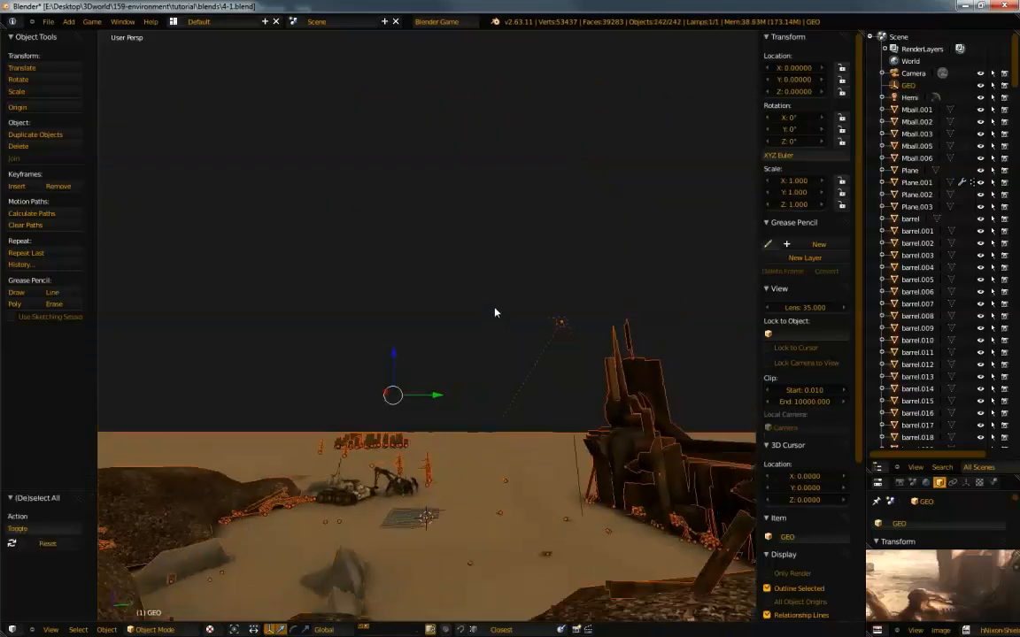
key("b")
left_click_drag(537, 292, 576, 342)
middle_click_drag(462, 410, 457, 501)
key("ctrl+p")
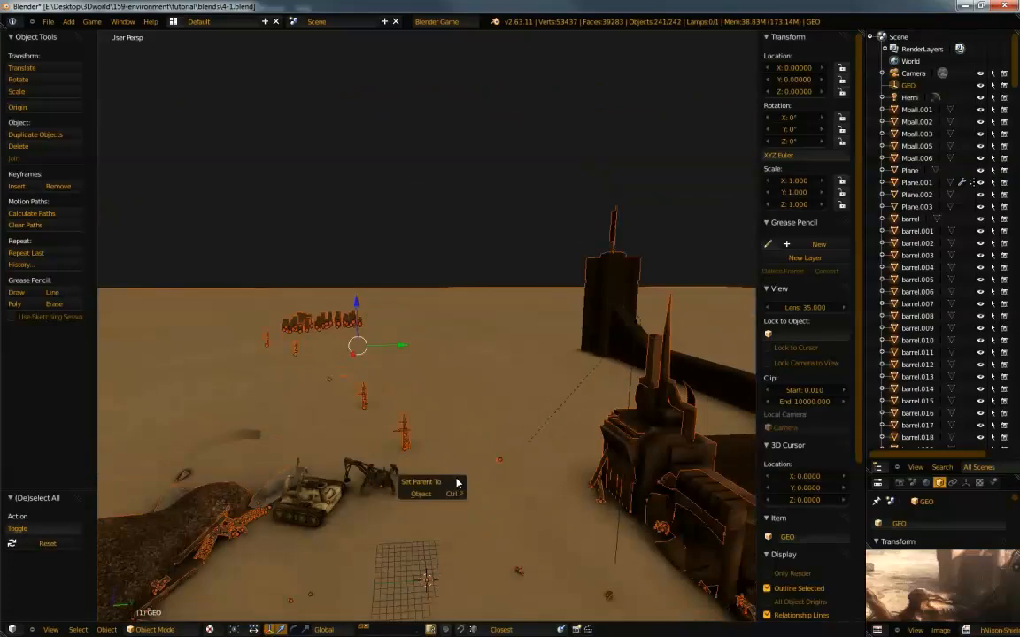
left_click(453, 493)
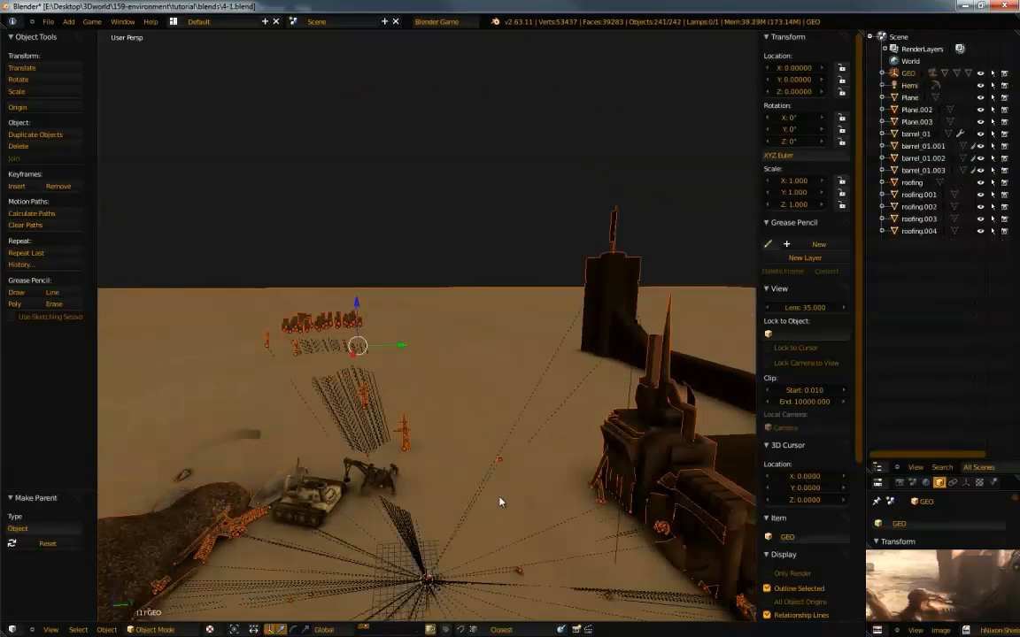
middle_click_drag(499, 502, 494, 346)
Go through the objects left outside GEO in the outliner and display the layer that holds them, with nothing selected
left_click(909, 98)
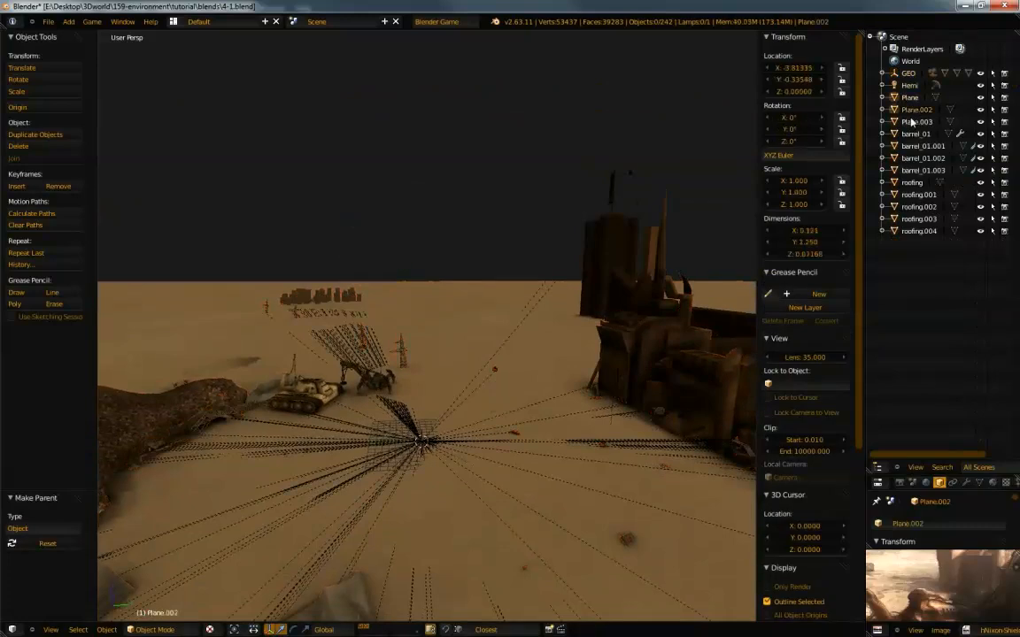
left_click(917, 146)
left_click(915, 159)
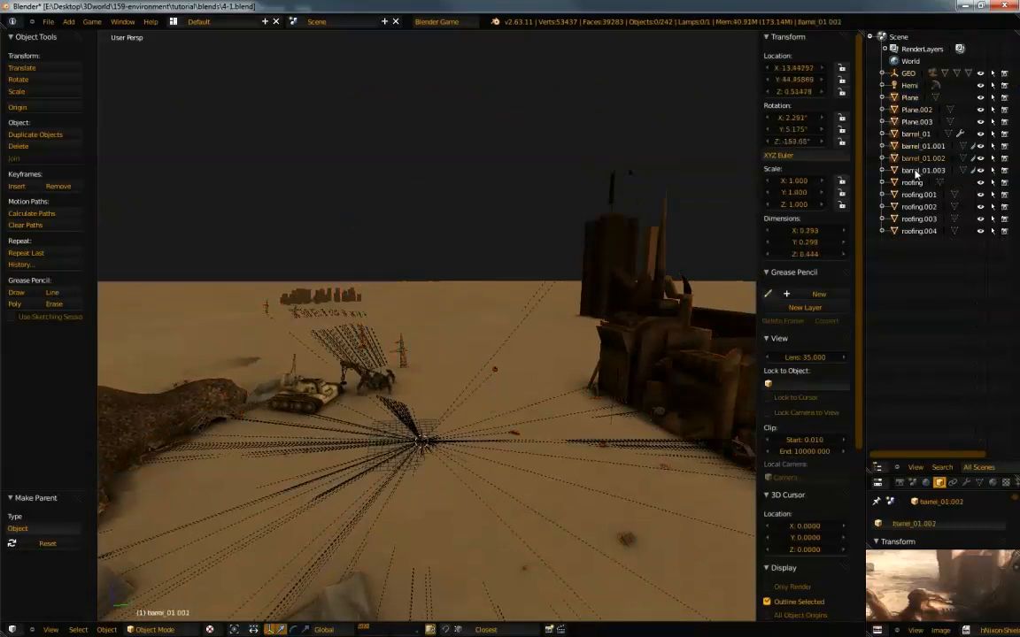
left_click(912, 182)
left_click(917, 195)
left_click(920, 207)
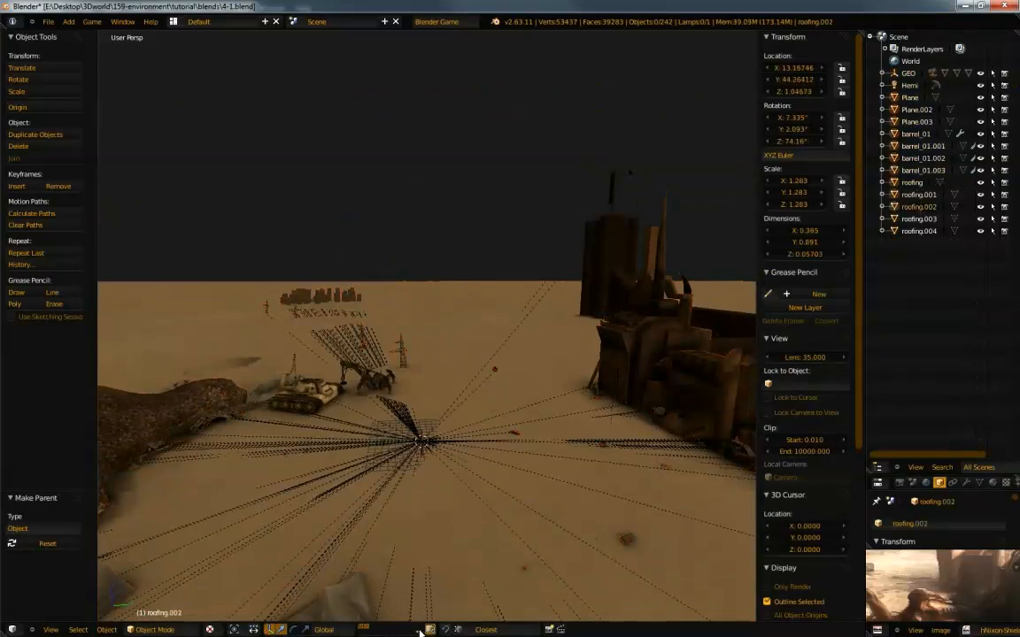
key("KP_Divide")
key("a")
mouse_move(443, 420)
middle_mouse_down()
mouse_move(419, 398)
mouse_move(403, 404)
mouse_move(416, 385)
mouse_move(447, 398)
middle_mouse_up()
middle_click_drag(598, 457, 462, 470)
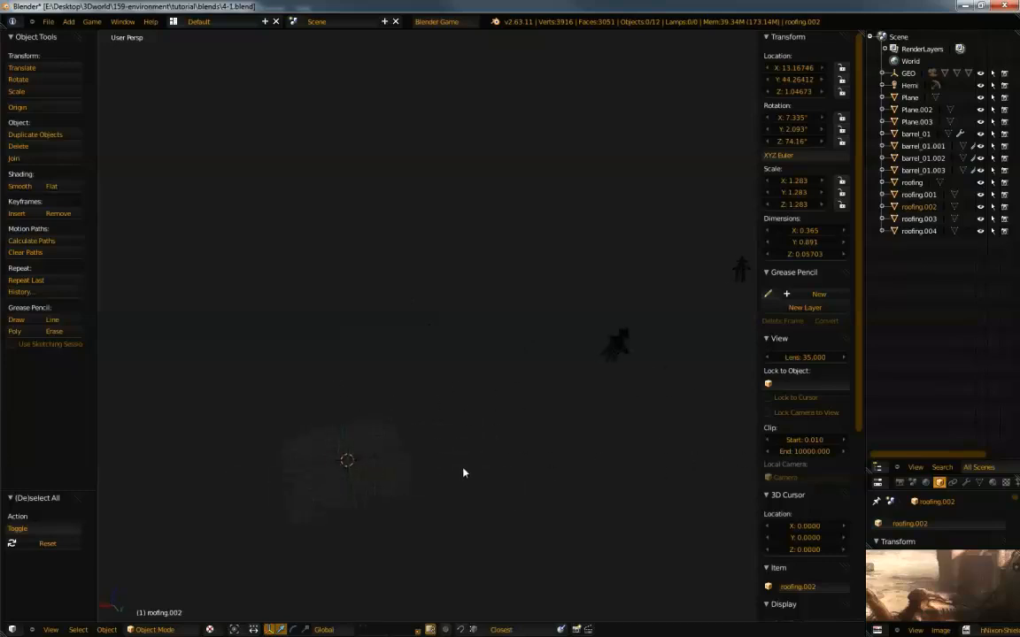
Add a second empty at the origin on this layer and name it GEOOld
key("shift+a")
left_click(460, 455)
left_click(917, 522)
type("GEO")
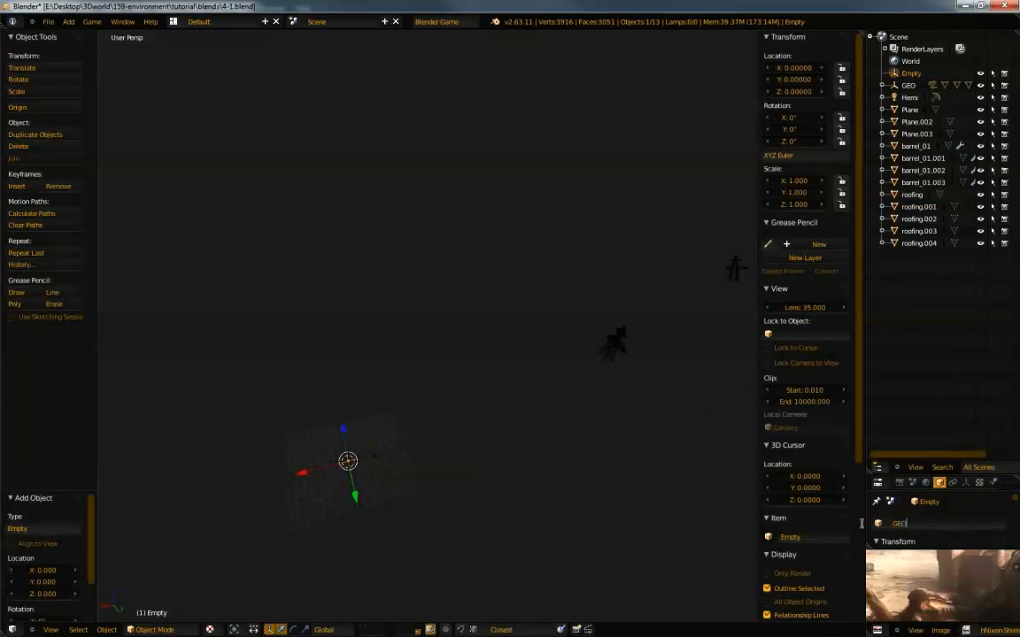
type("Old")
key("Return")
left_click(877, 522)
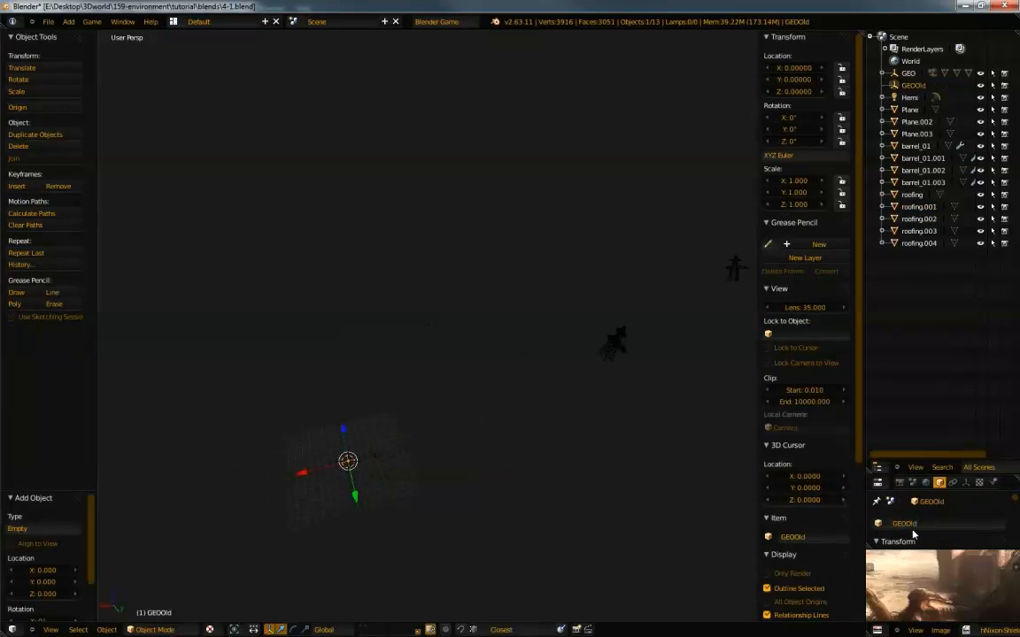
Rename the second empty as geoOld and parent all objects on this layer to it using the Object option
type("G")
key("Return")
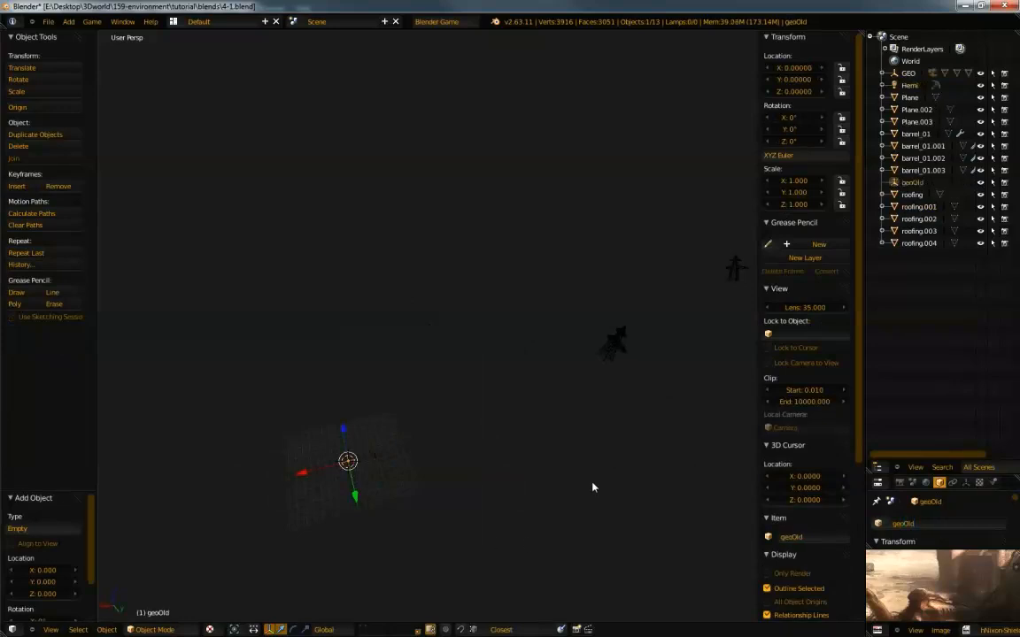
middle_click_drag(456, 440, 478, 405)
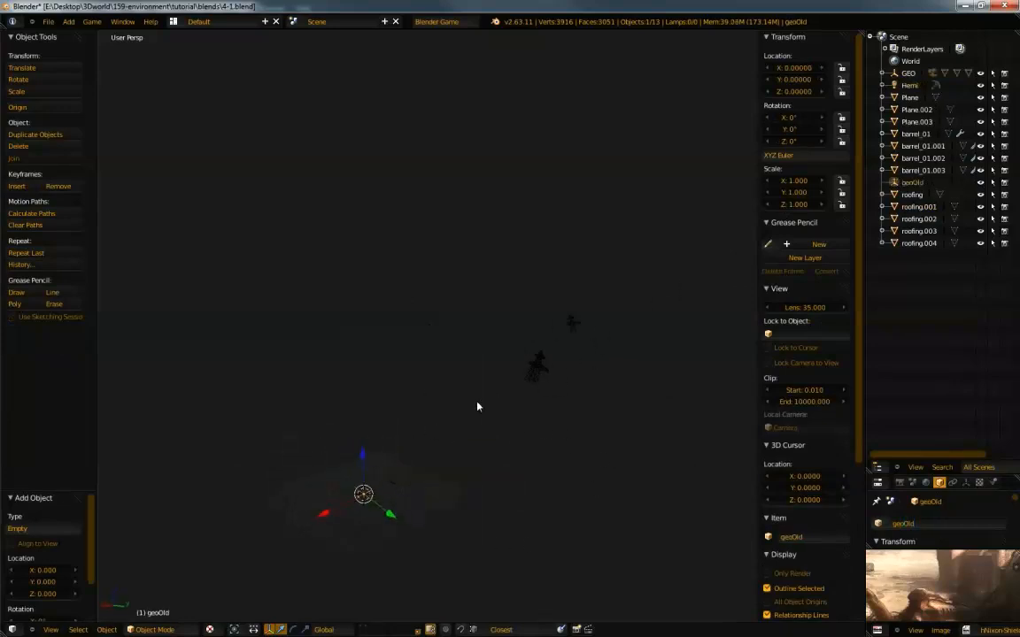
key("a")
key("ctrl+p")
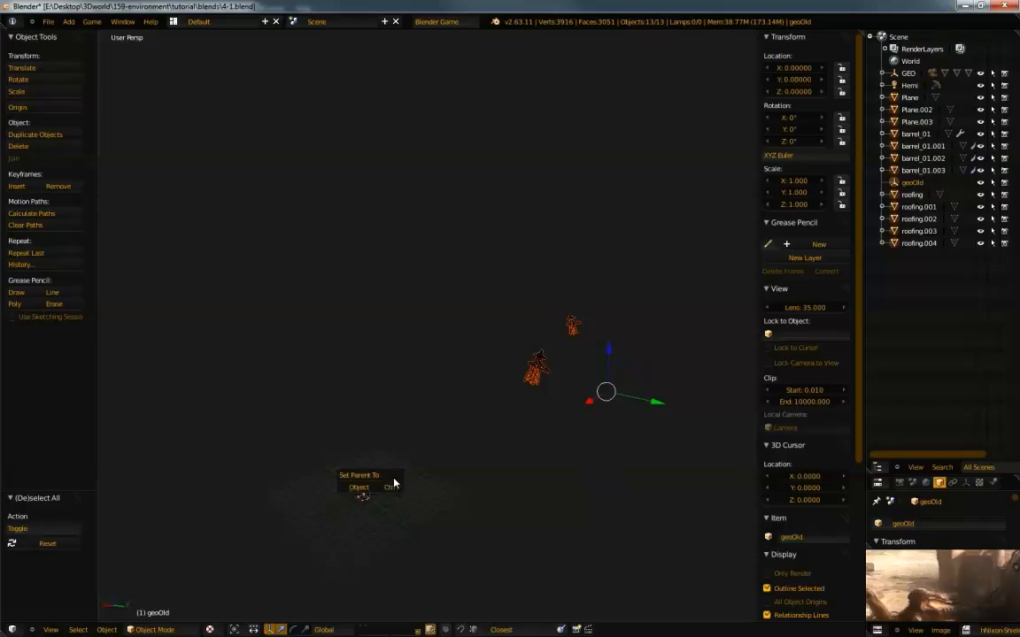
left_click(400, 487)
Turn off the display of relationship lines in the viewport and deselect all objects
middle_click_drag(403, 487, 617, 462)
scroll(784, 447, "down", 5)
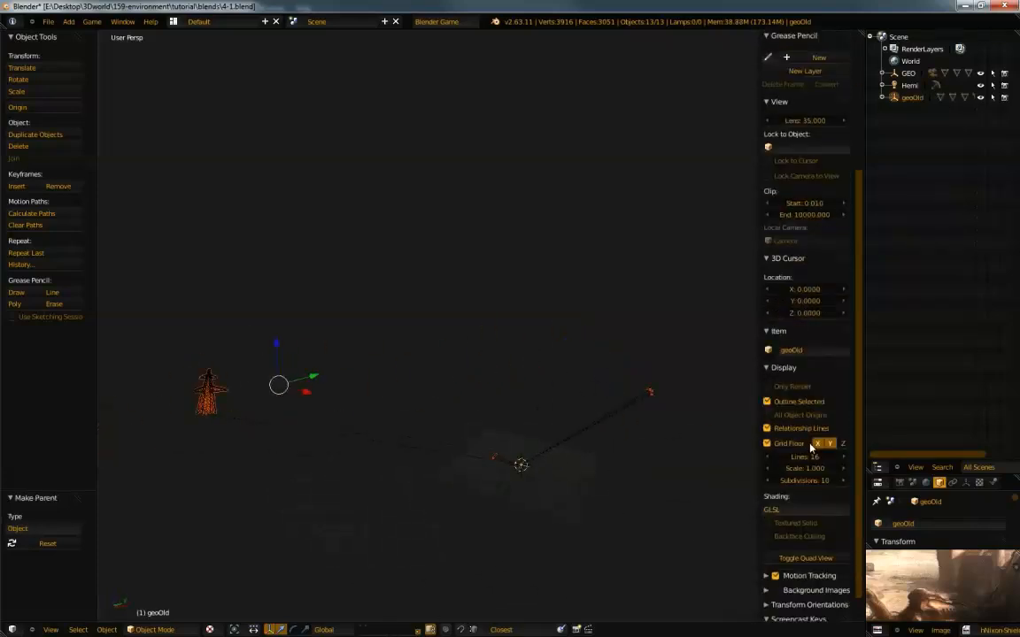
left_click(768, 430)
middle_click_drag(620, 447, 520, 431)
key("a")
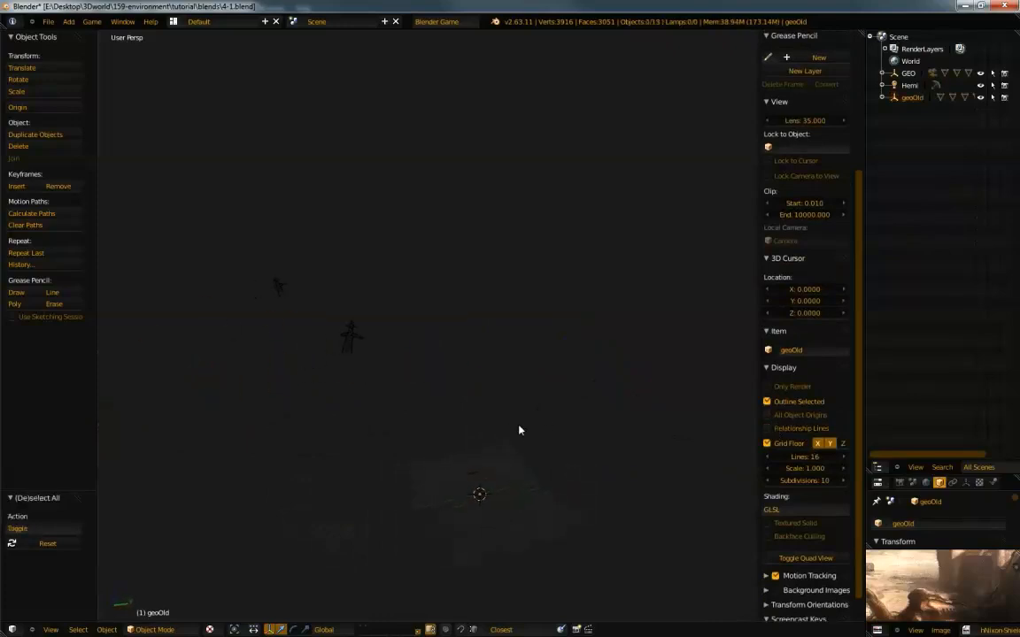
Select the hemi lamp in the outliner and display the layers holding the lamp and the main environment geometry
left_click(909, 85)
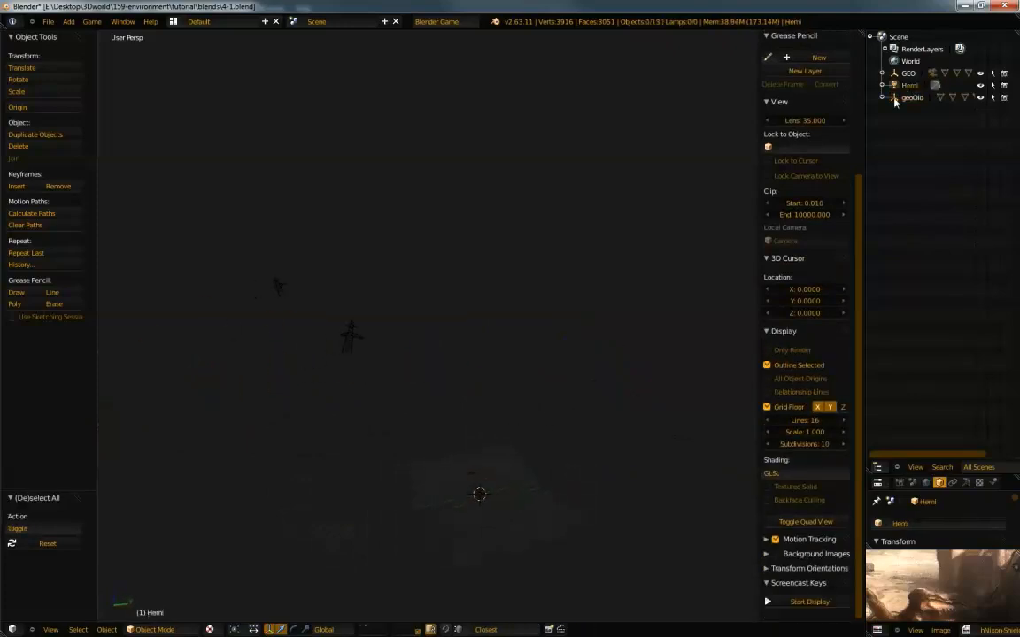
left_click(363, 627)
left_click(363, 627, "shift")
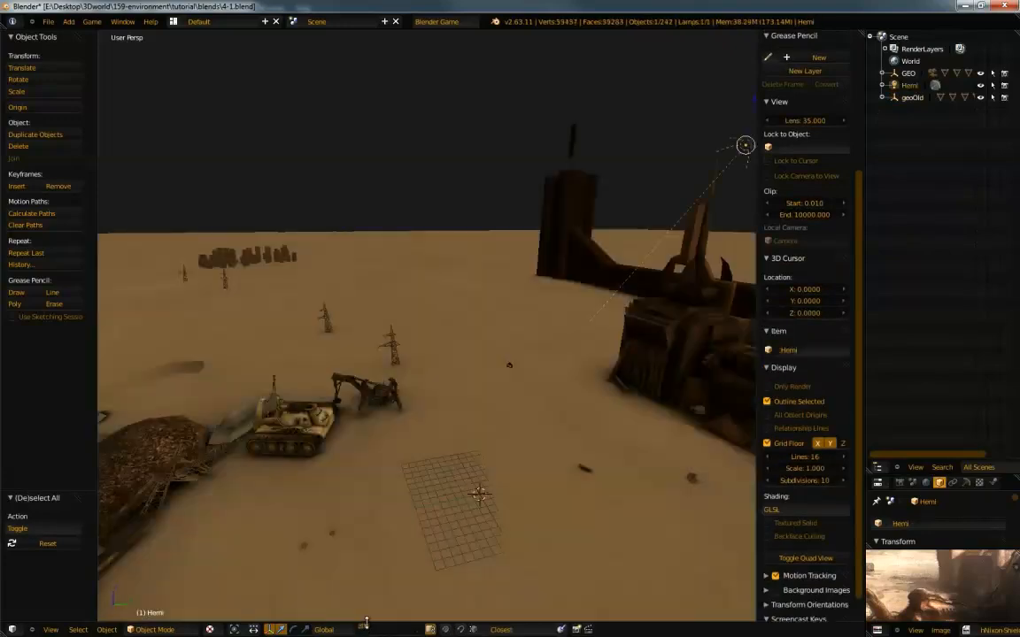
Add an empty at the origin and name it lights
middle_click_drag(532, 434, 550, 437)
key("shift+a")
left_click(547, 439)
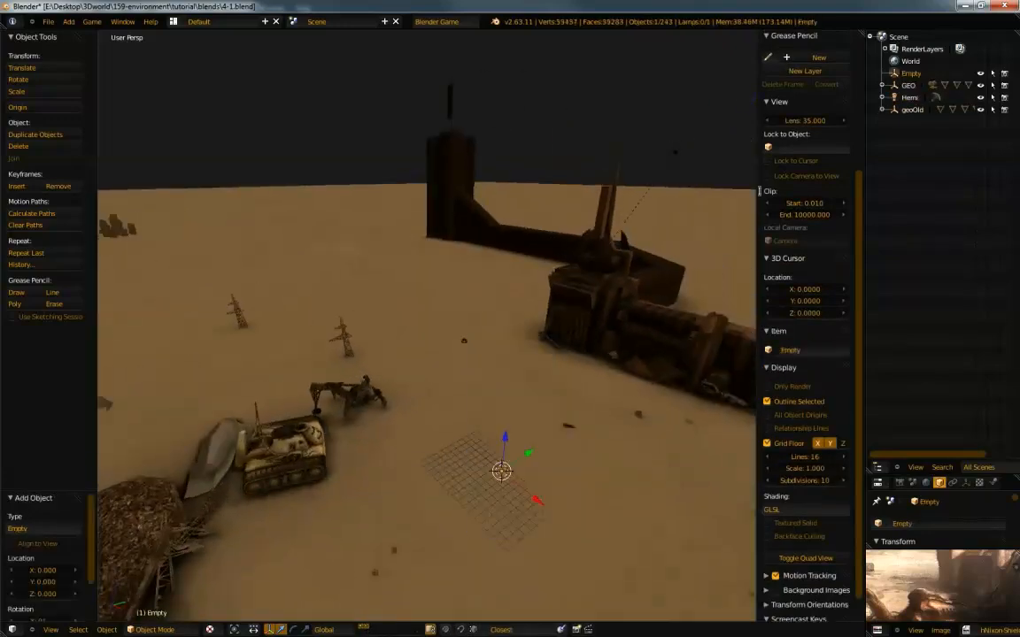
left_click(911, 520)
key("BackSpace")
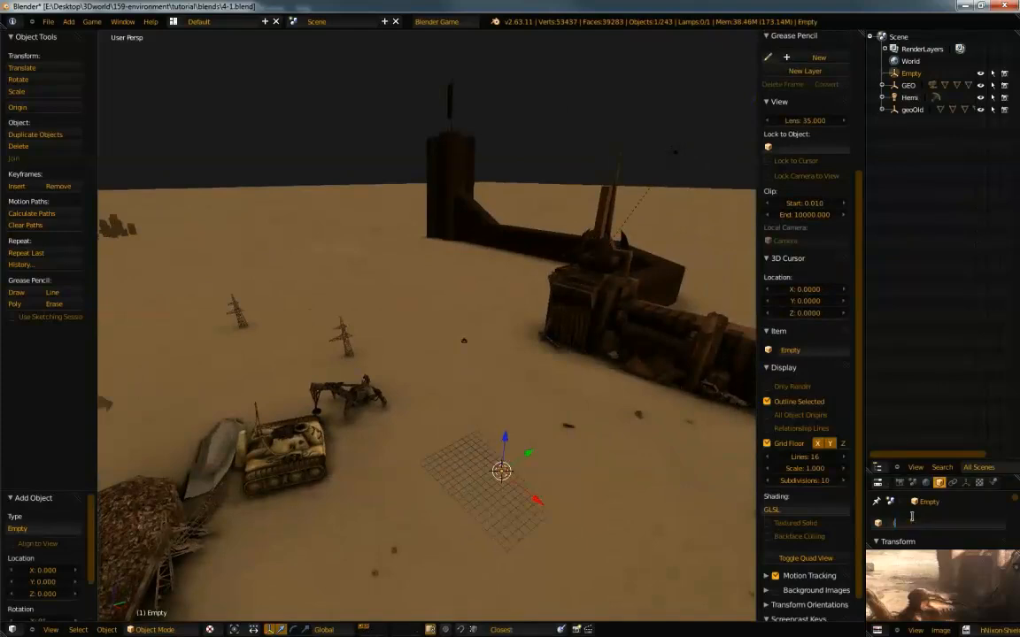
key("Return")
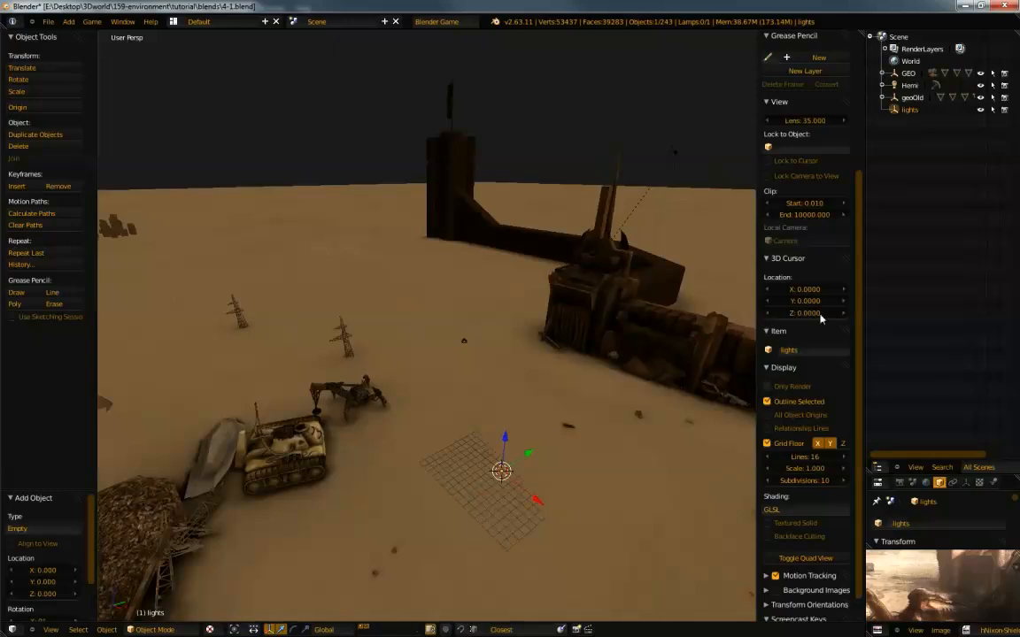
Deselect the lights empty, select the hemi lamp in the viewport and open its lamp settings
middle_click_drag(551, 519, 437, 467, "shift")
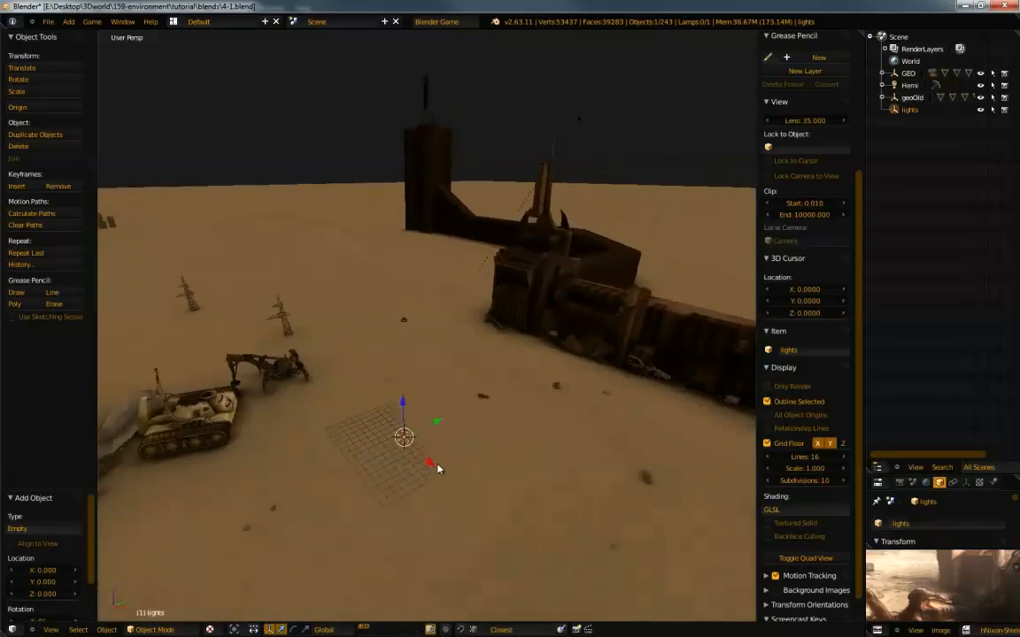
scroll(505, 562, "up", 4)
middle_click_drag(442, 544, 498, 500, "shift")
key("a")
middle_click_drag(545, 467, 513, 236)
right_click(504, 175)
middle_click_drag(587, 273, 539, 345)
middle_click_drag(537, 387, 544, 389)
left_click(966, 483)
Enlarge the properties editor upward until the hemi lamp's preview, colour and energy settings all fit
middle_click_drag(945, 509, 895, 394)
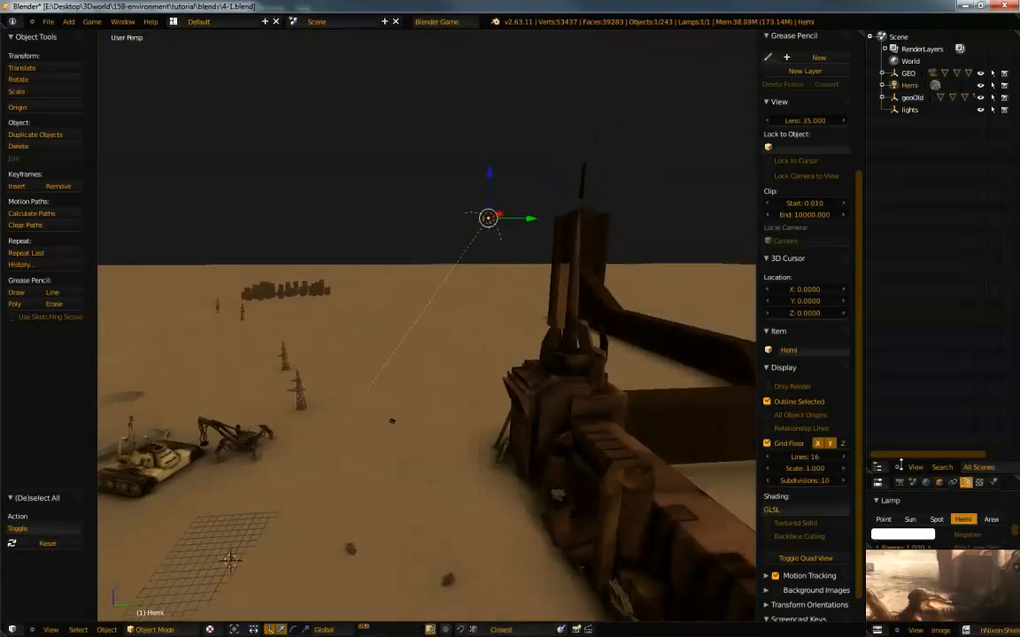
middle_click_drag(902, 497, 910, 585)
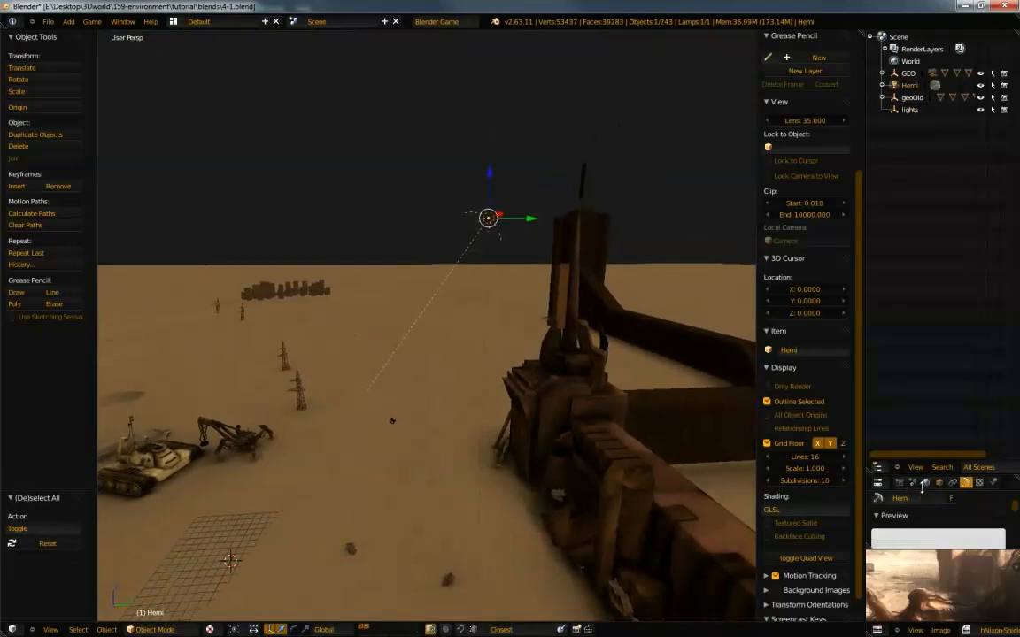
left_click_drag(917, 502, 915, 307)
left_click_drag(901, 356, 891, 545)
left_click_drag(993, 459, 988, 196)
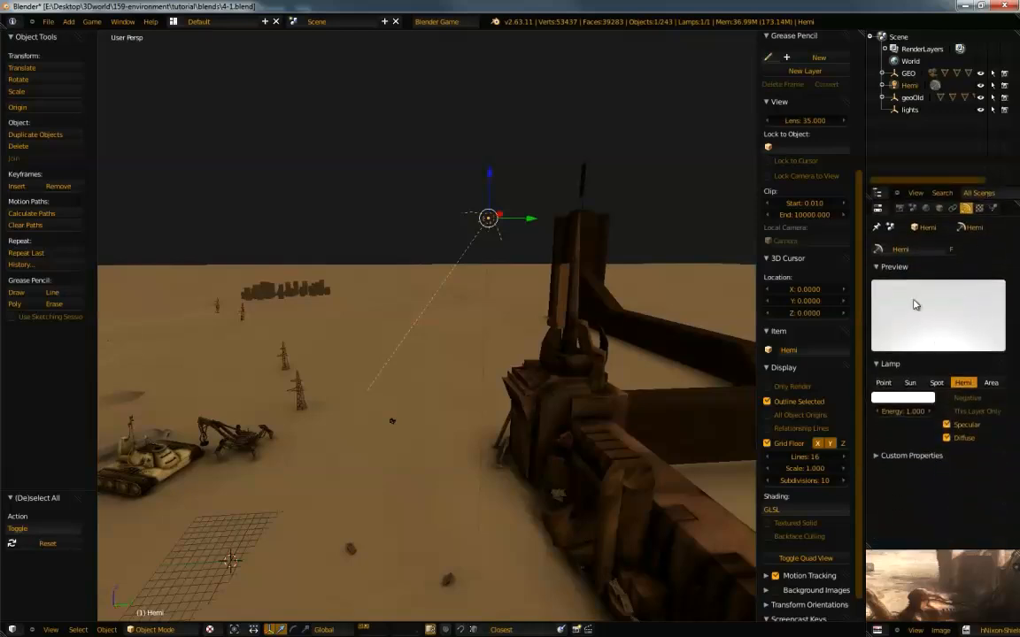
Set the hemi lamp's energy to 0.5
left_click(898, 412)
type("0.5")
key("Return")
Paste a sandy colour onto the hemi lamp and adjust it to about R 0.581, G 0.474, B 0.257
middle_click_drag(451, 450, 535, 424)
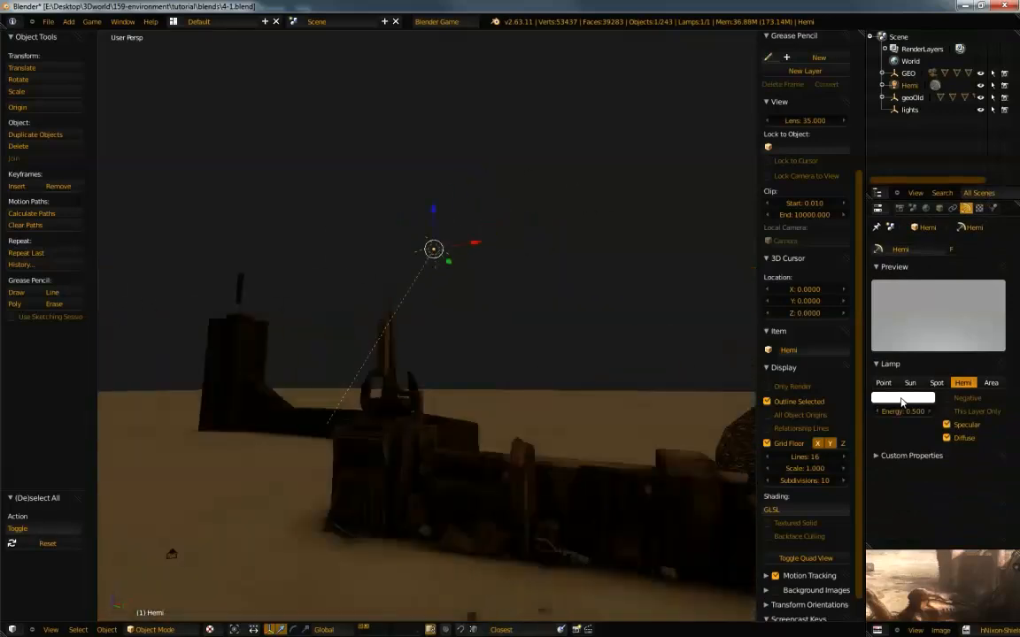
key("ctrl+v")
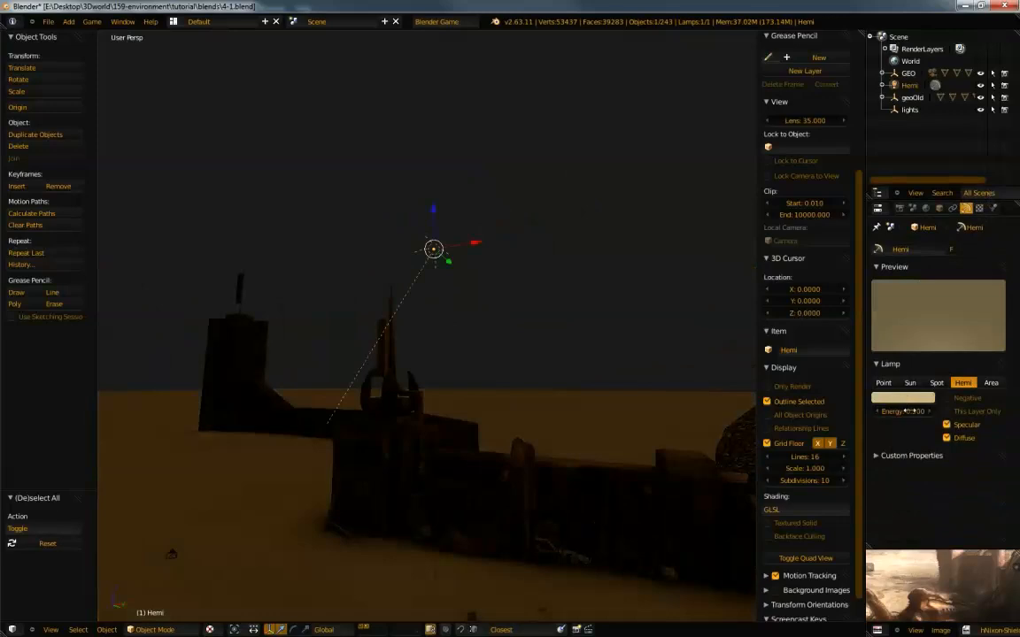
left_click(902, 397)
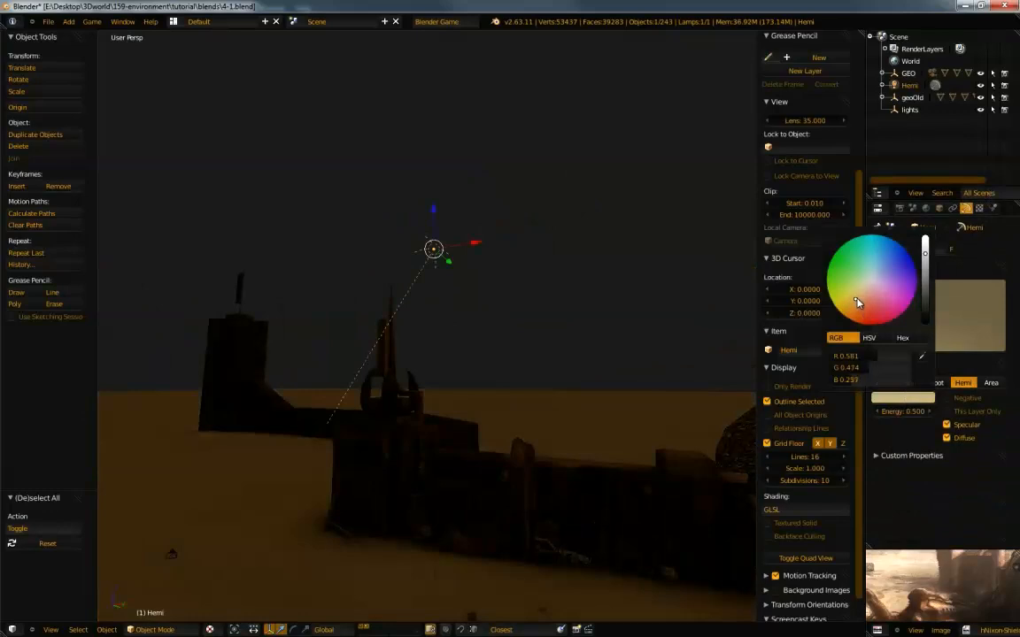
Duplicate the hemi lamp and move the copy about -21.3 along the global Y axis
middle_click_drag(698, 481, 489, 483)
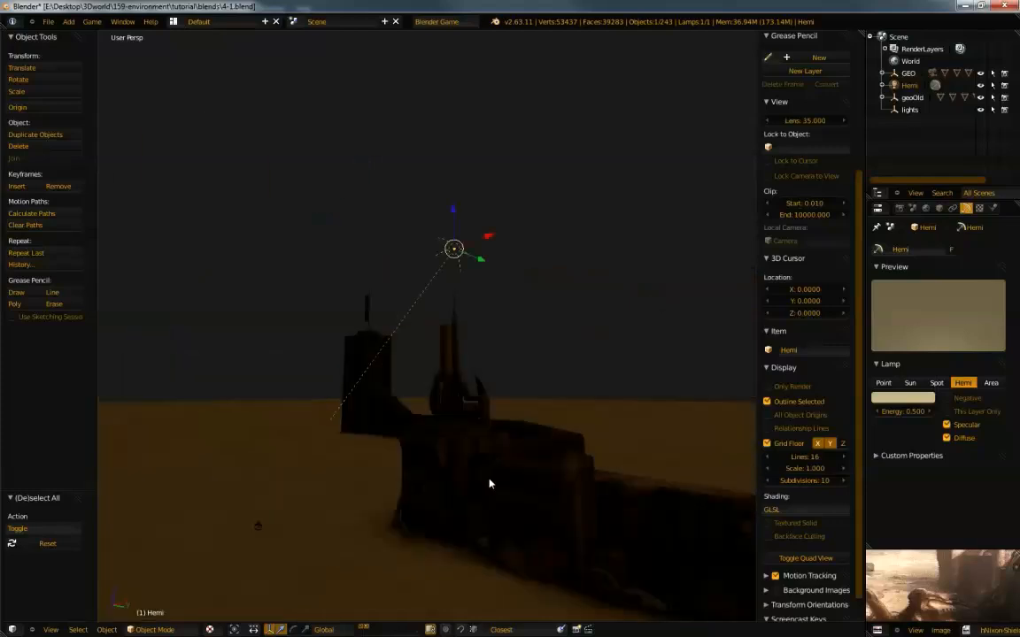
middle_click_drag(472, 371, 486, 326)
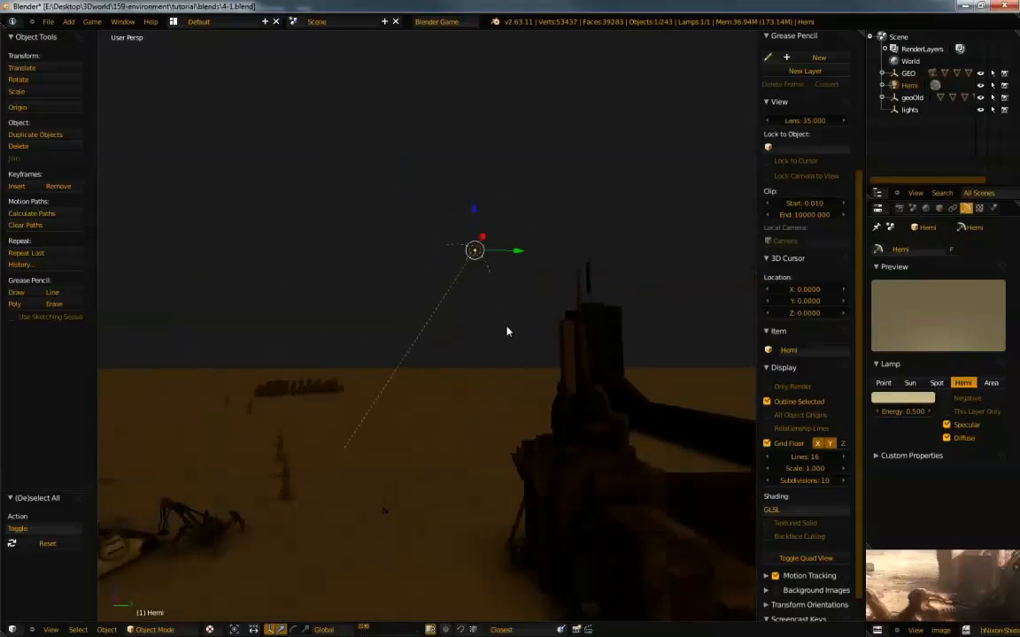
key("shift+d")
key("y")
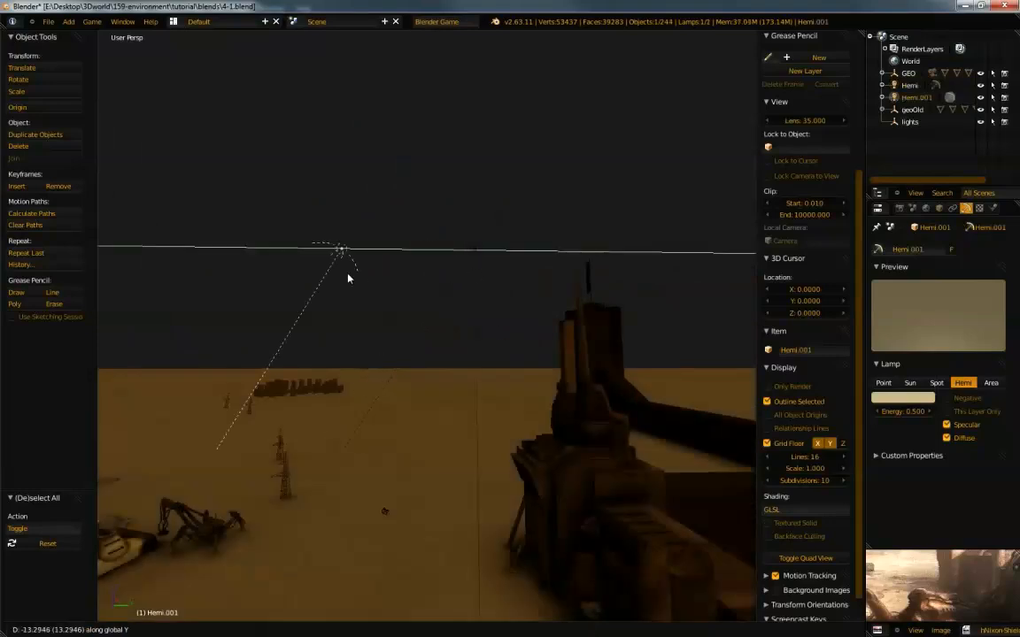
left_click(285, 277)
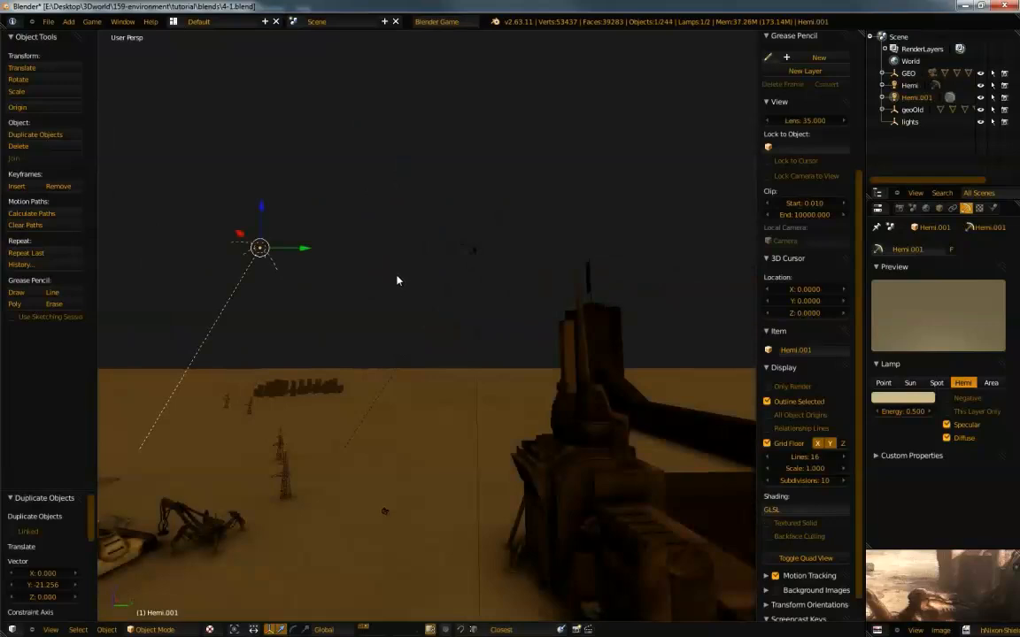
Rotate the duplicated lamp about 70.6° around the global X axis and about 3.6° around the global Z axis
key("r")
key("x")
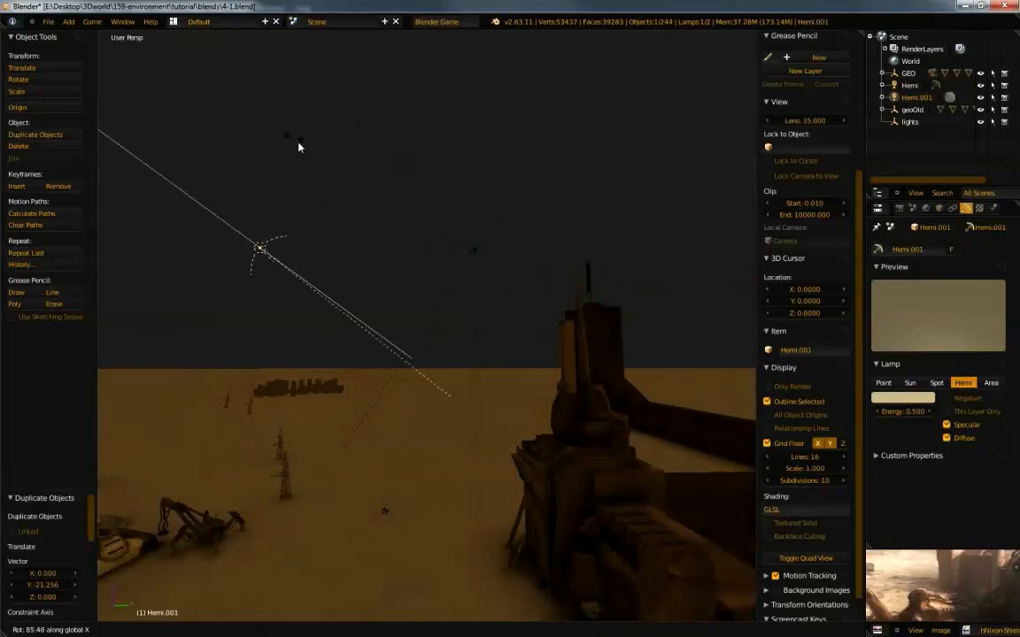
left_click(317, 160)
middle_click_drag(316, 160, 498, 338)
key("r")
key("z")
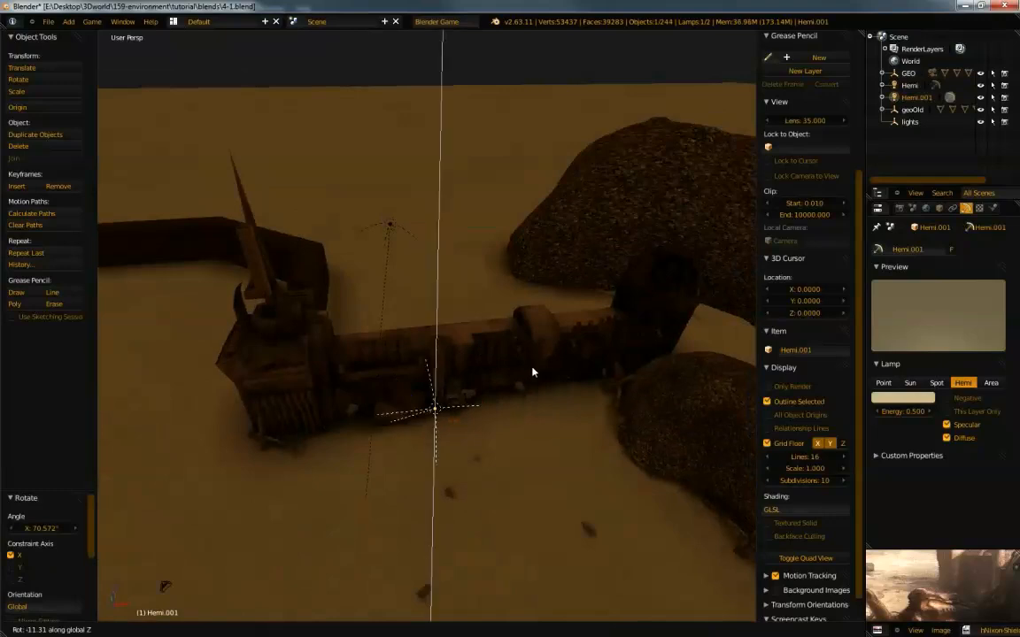
left_click(528, 405)
Move the duplicated lamp about -2.2 along the global X axis
key("g")
key("x")
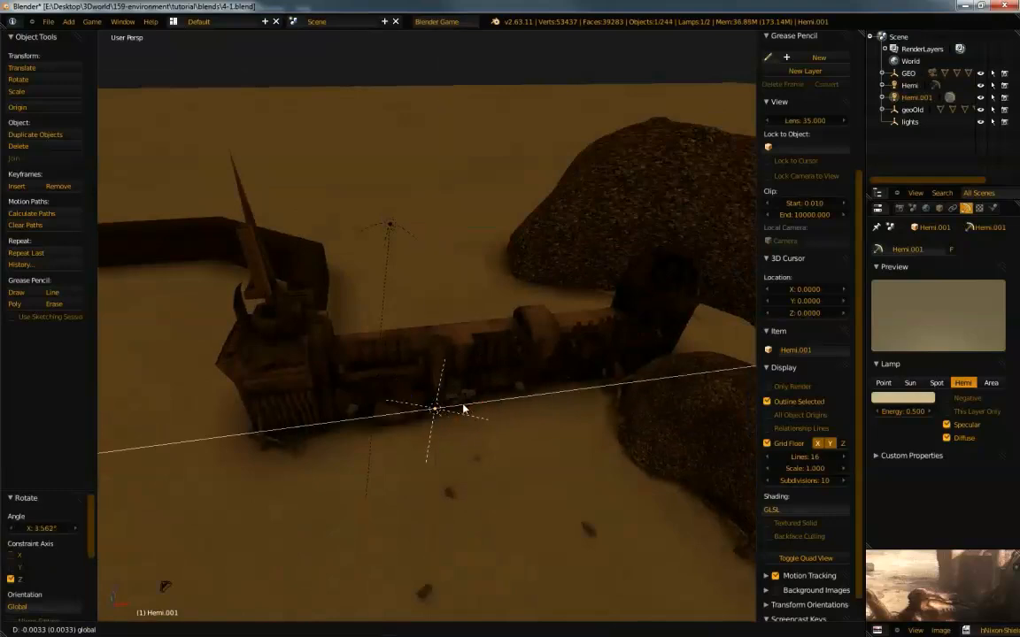
left_click(378, 423)
Set the duplicated lamp's energy to 0.25
middle_click_drag(485, 372, 449, 487)
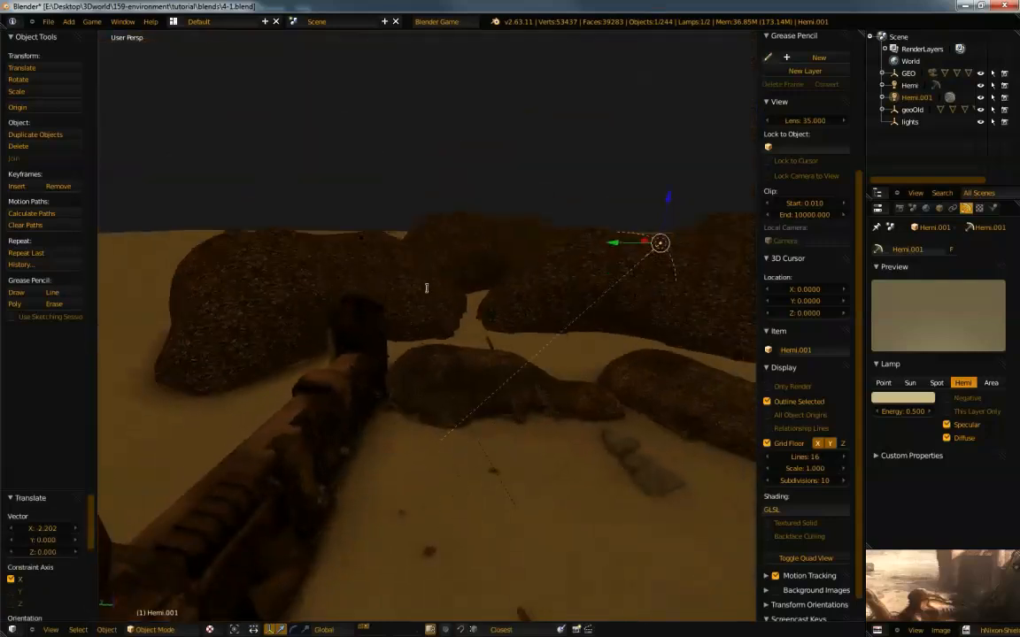
middle_click_drag(630, 269, 618, 235)
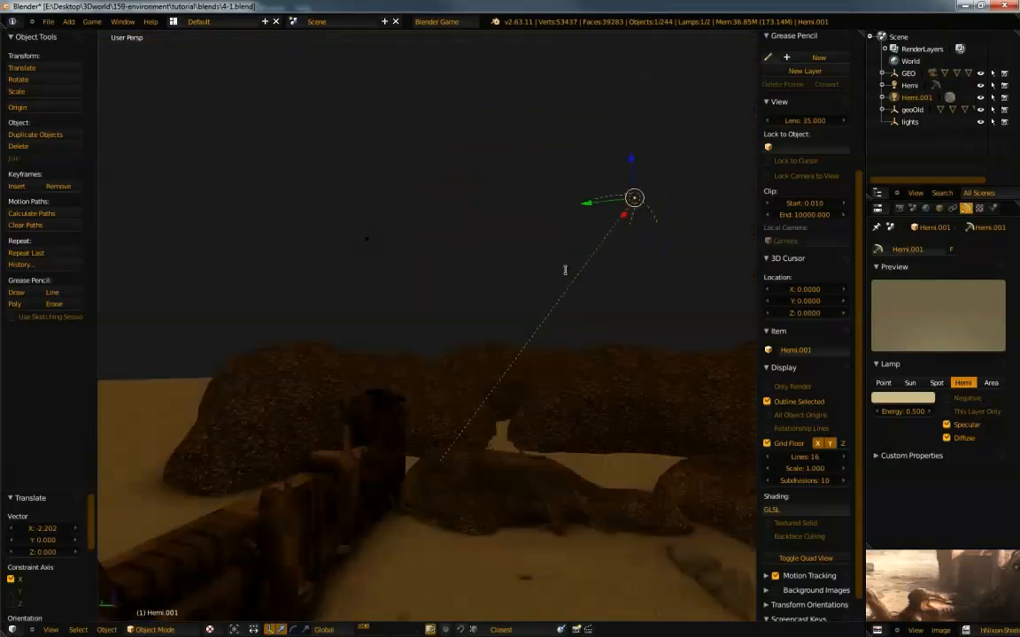
middle_click_drag(511, 289, 743, 327)
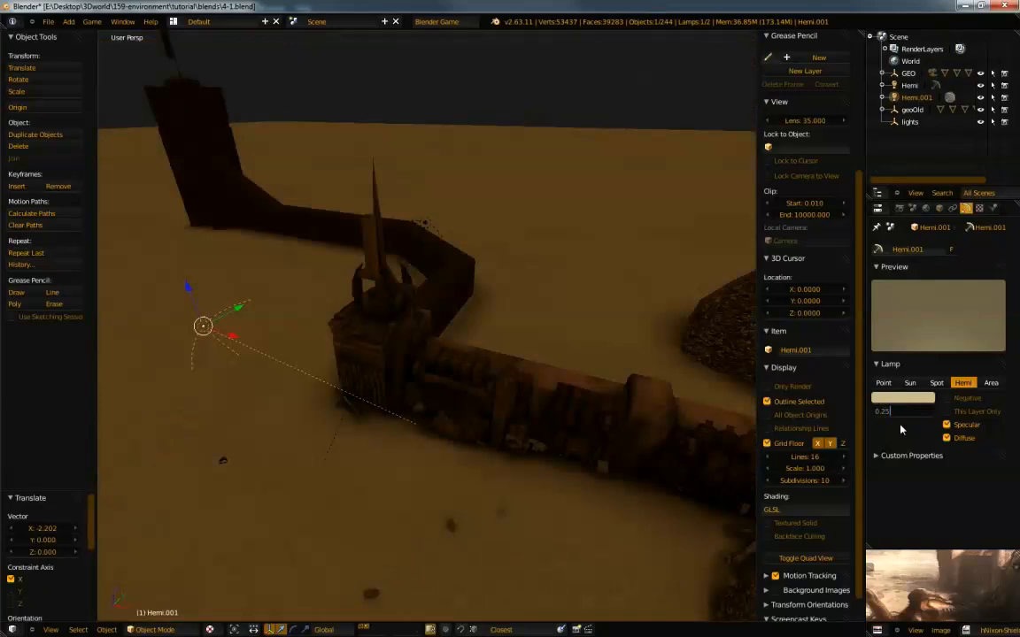
key("Return")
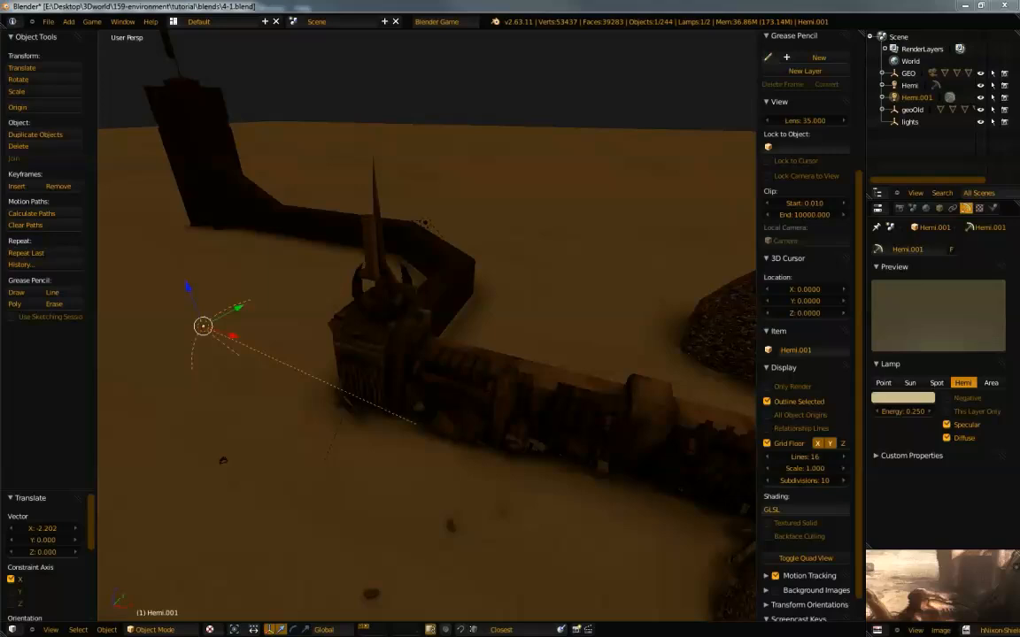
Inspect the lighting on the ruins, try a lower energy for the duplicated lamp and return it to 0.25
middle_click_drag(517, 423, 482, 399)
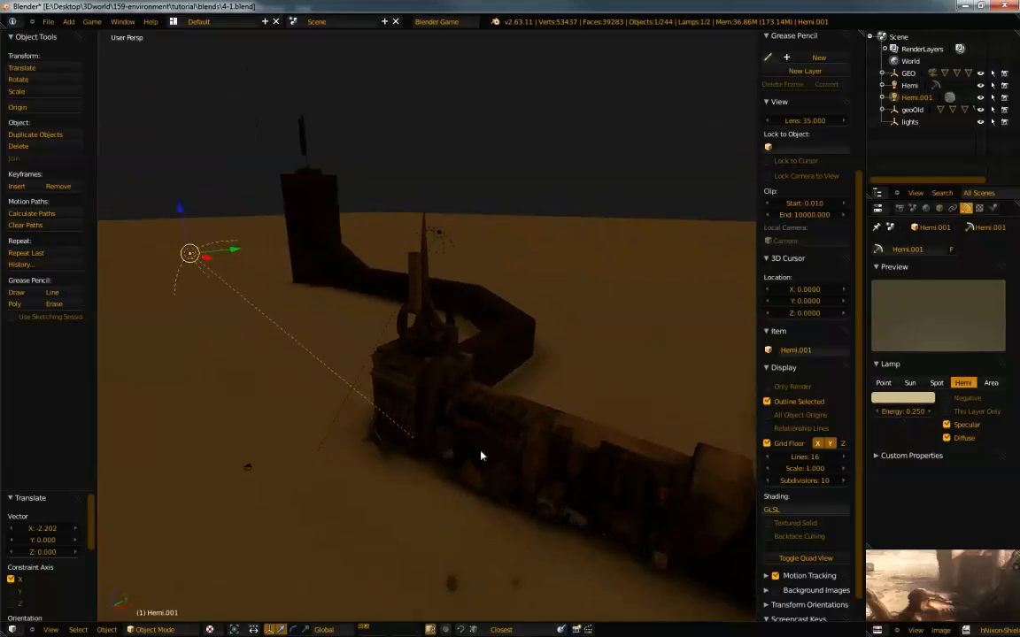
middle_click_drag(370, 350, 501, 239)
middle_click_drag(494, 405, 454, 328)
middle_click_drag(470, 367, 545, 355)
mouse_move(535, 292)
middle_mouse_down()
mouse_move(462, 296)
mouse_move(485, 316)
mouse_move(466, 299)
mouse_move(455, 344)
mouse_move(630, 390)
mouse_move(491, 354)
mouse_move(547, 294)
middle_mouse_up()
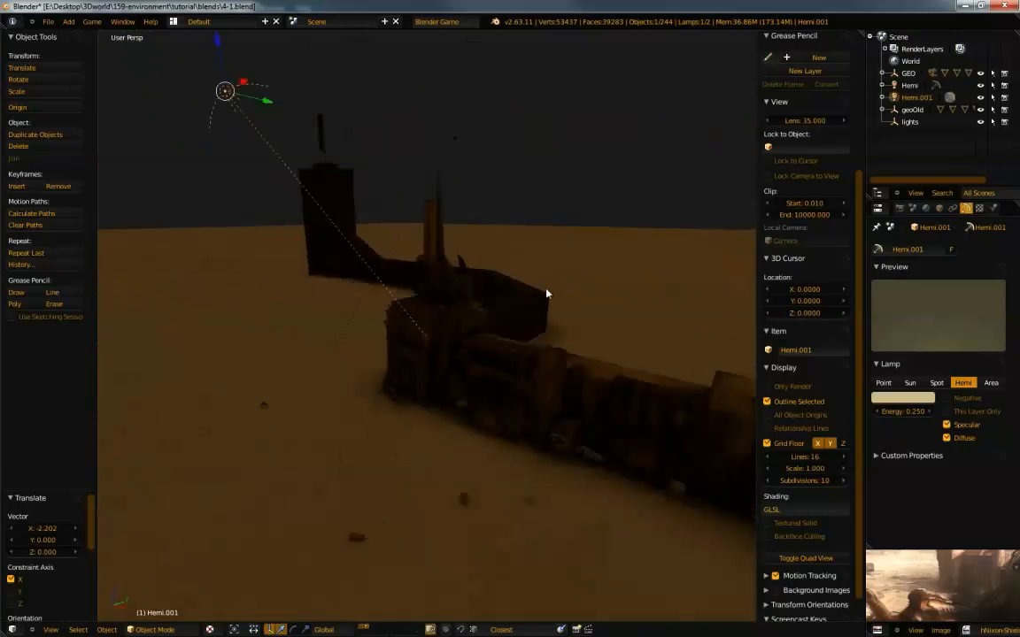
mouse_move(908, 411)
left_mouse_down()
mouse_move(921, 412)
mouse_move(903, 416)
mouse_move(911, 417)
left_mouse_up()
left_click(910, 415)
type("0.25")
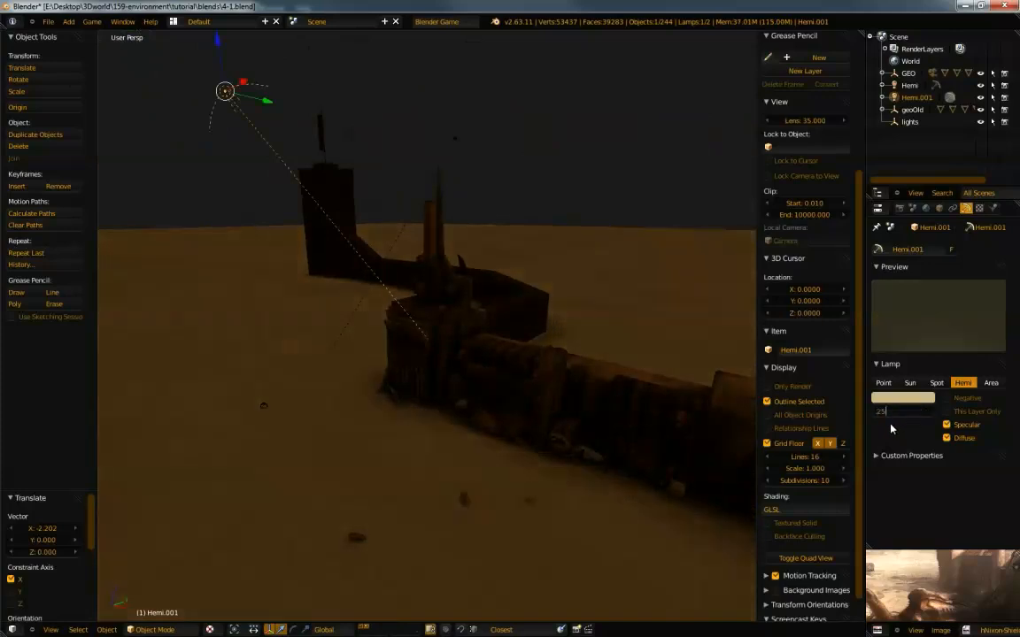
key("Return")
Duplicate the original hemi lamp and move the new copy down to just above the long ruined building
middle_click_drag(342, 353, 327, 249)
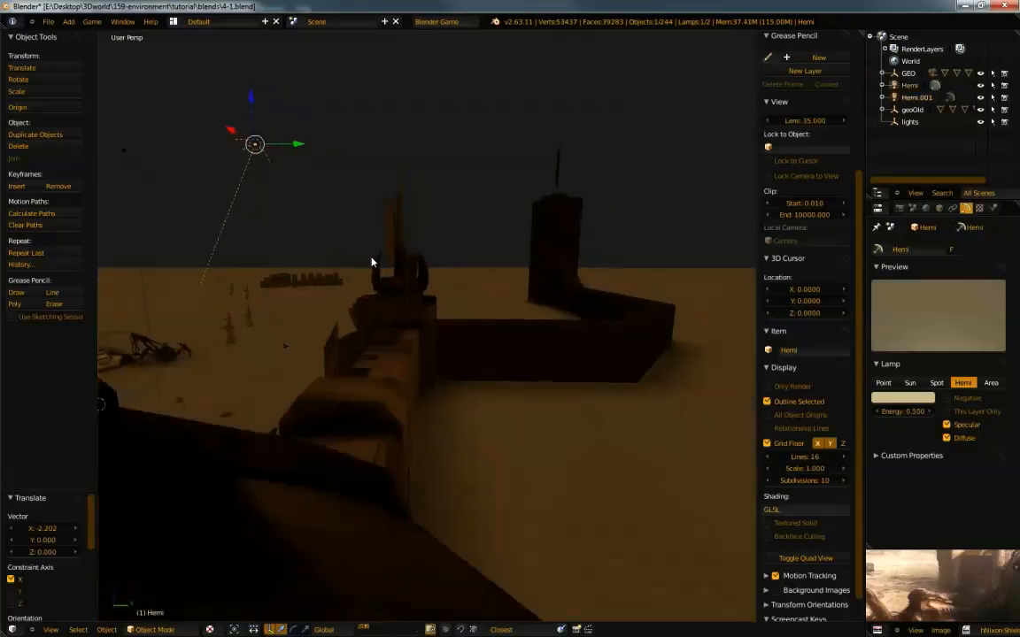
key("shift+d")
left_click(489, 361)
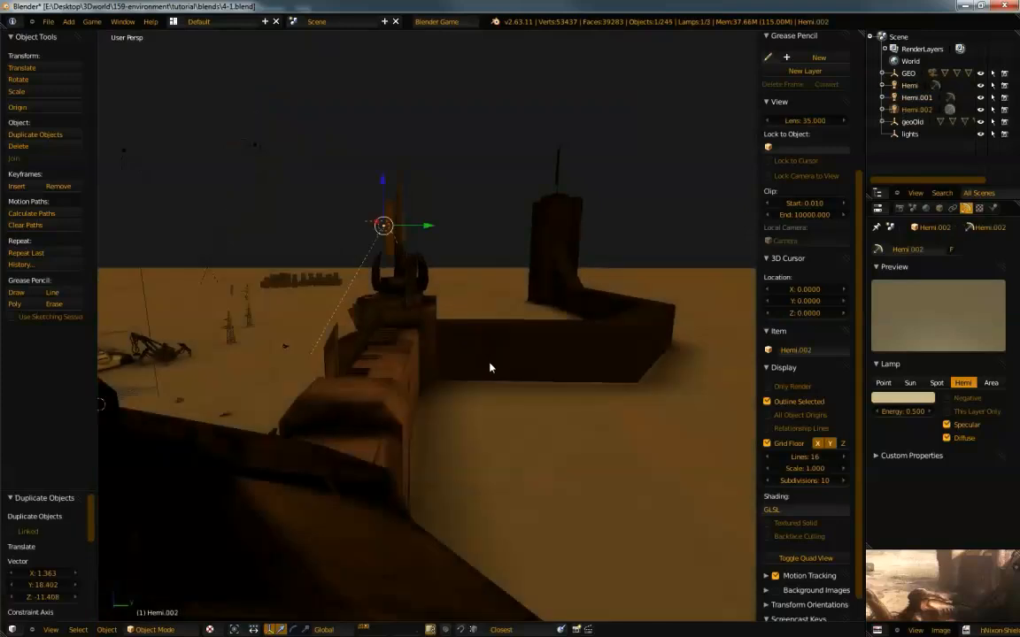
key("g")
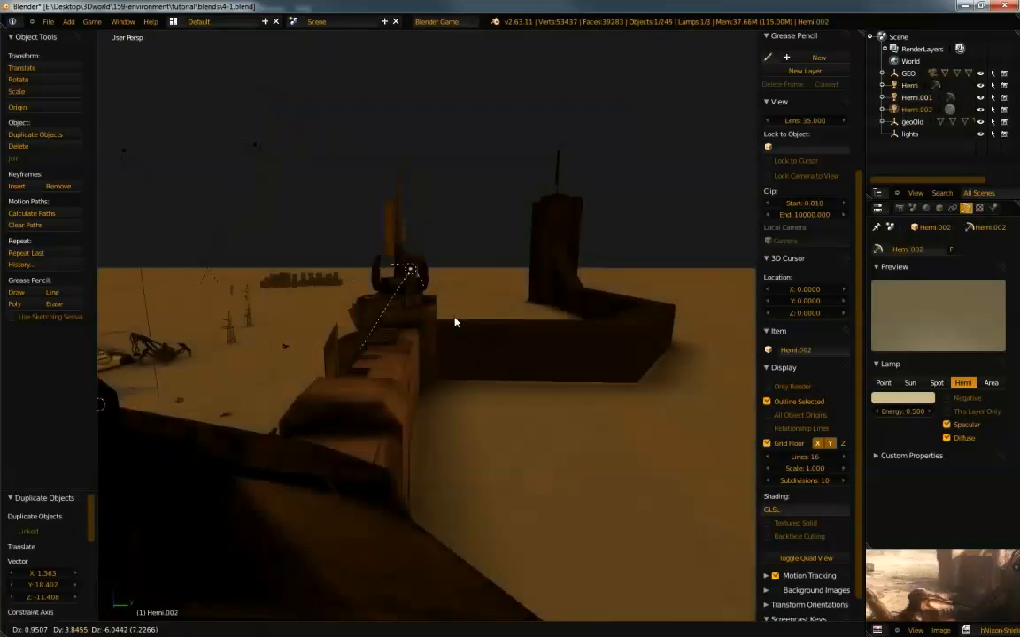
left_click(462, 332)
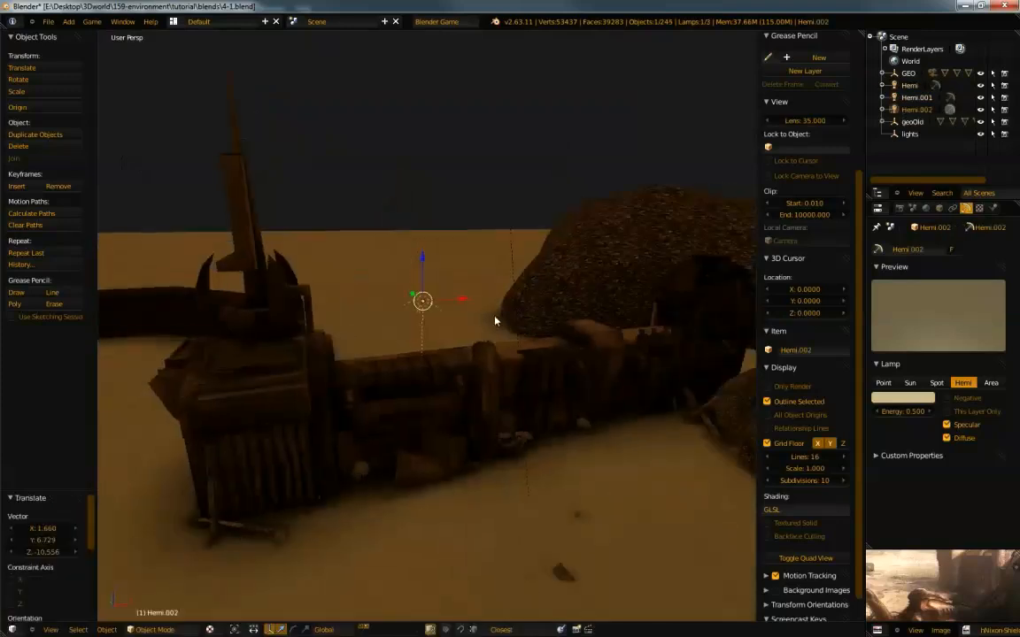
Reposition the new lamp beside the long ruined building in several moves, the last one about 4.8 X, 2.7 Y and 0.7 Z
key("g")
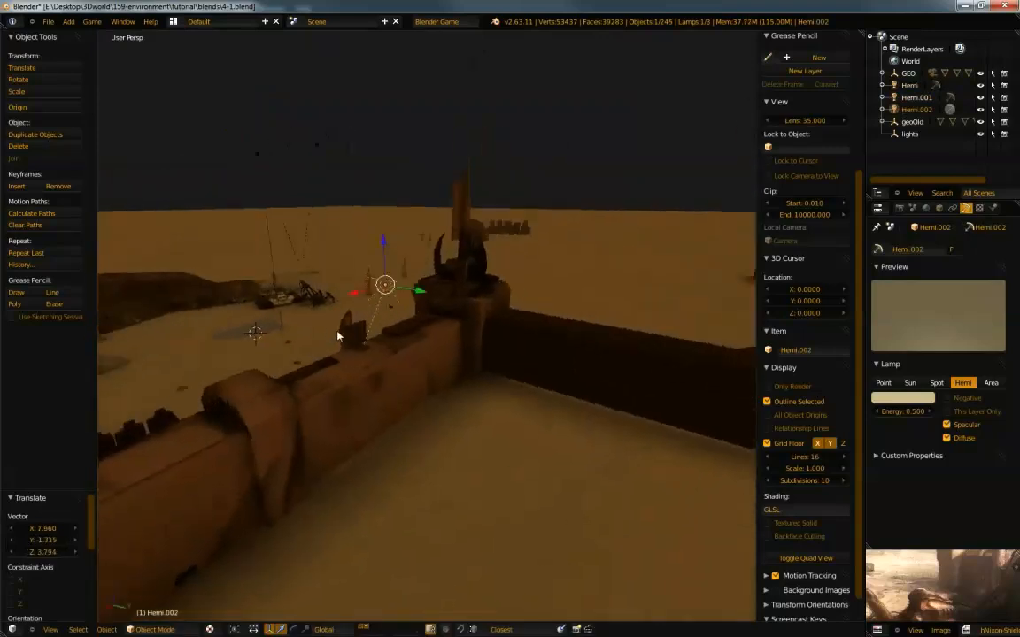
key("g")
left_click(405, 380)
key("g")
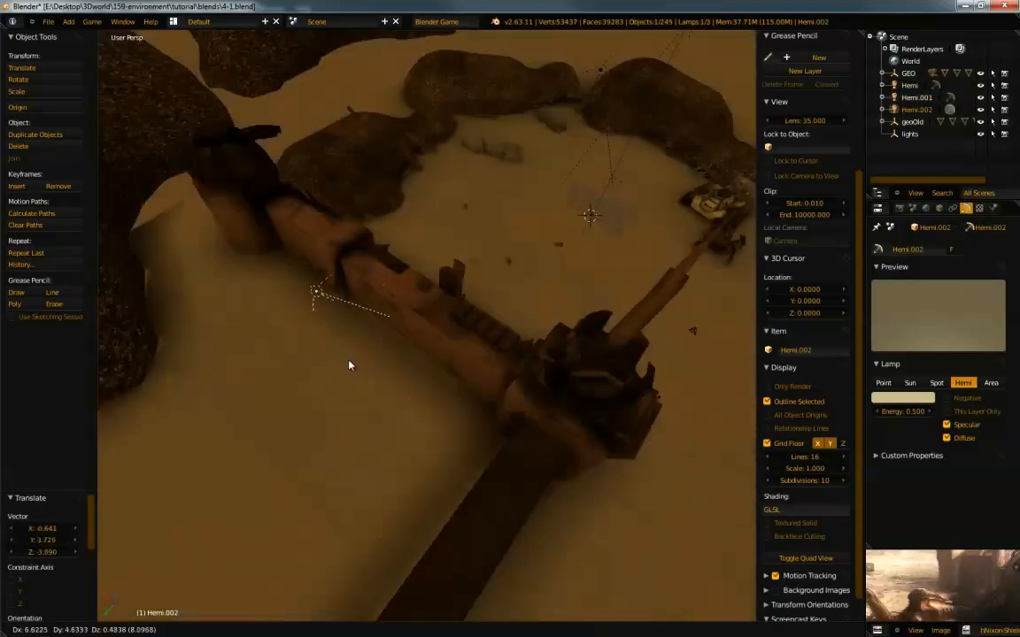
left_click(372, 365)
middle_click_drag(391, 378, 611, 290)
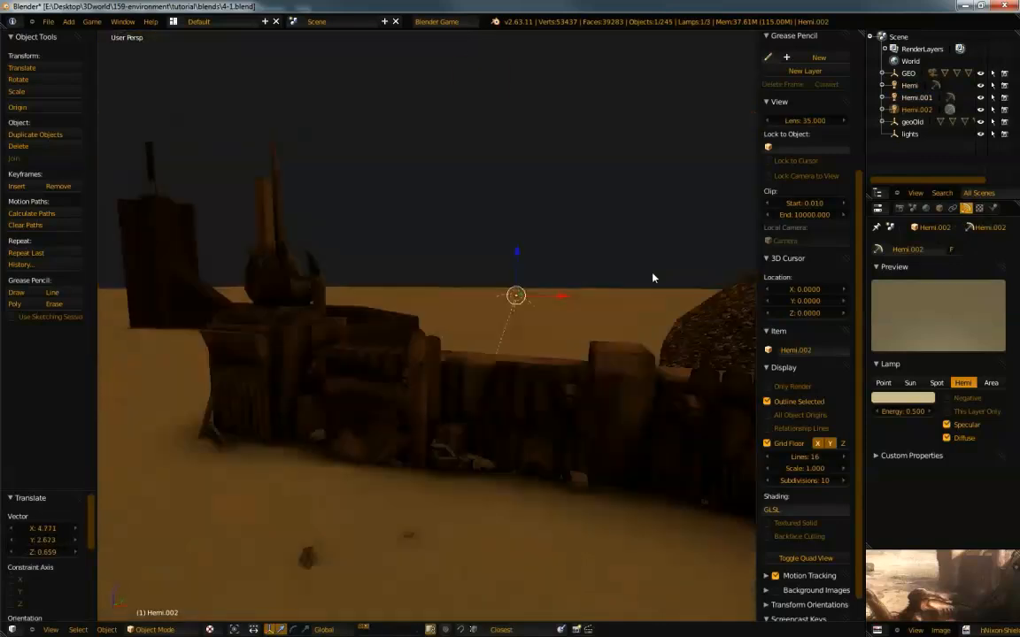
scroll(619, 265, "up", 3)
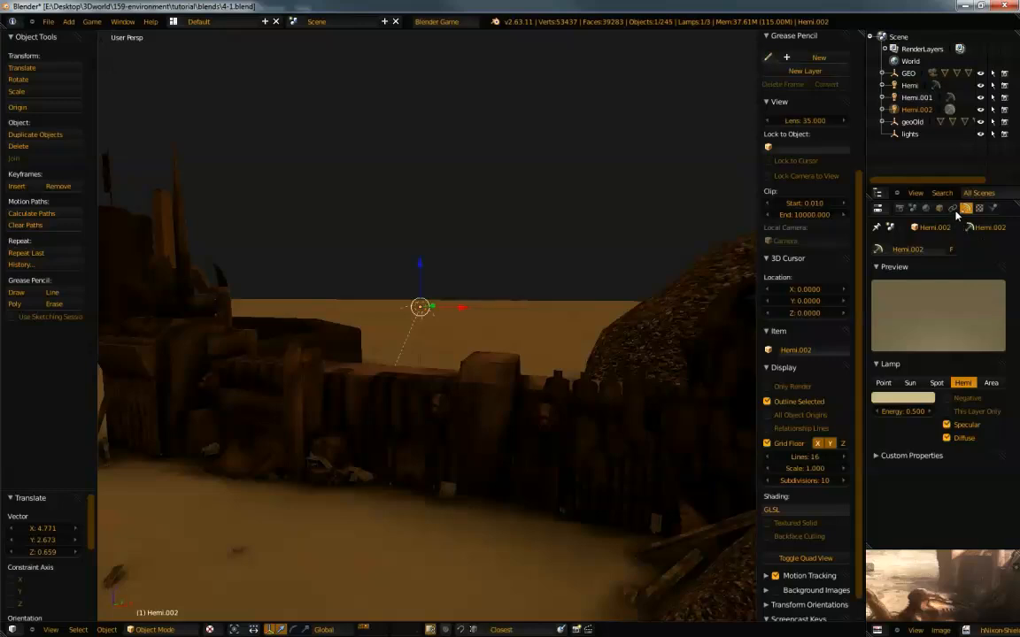
Change the new lamp's type to Sun and turn off its Diffuse and Specular contributions
left_click(910, 382)
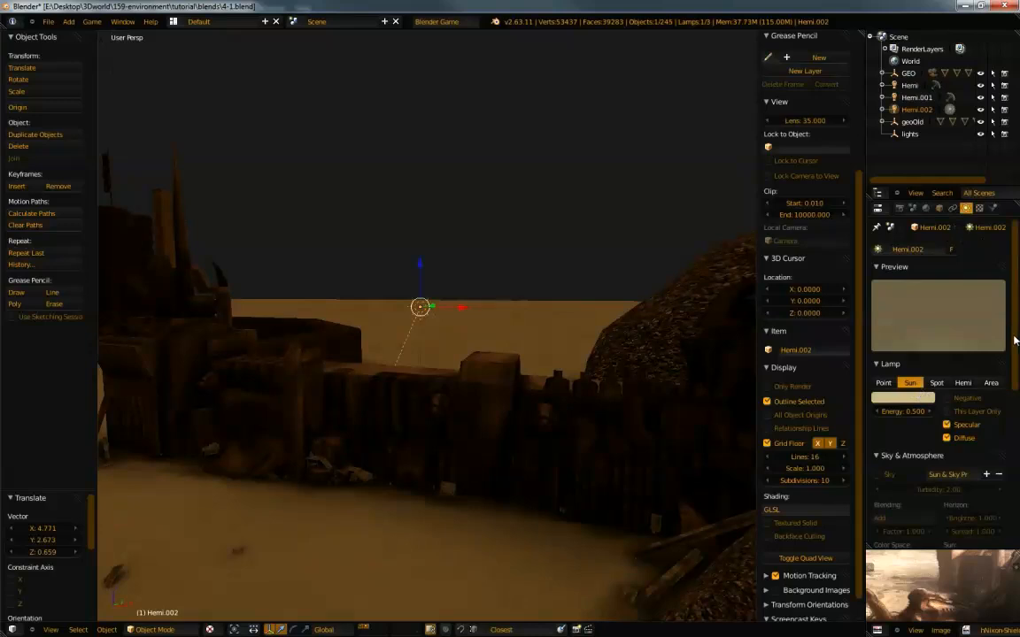
scroll(1008, 445, "down", 5)
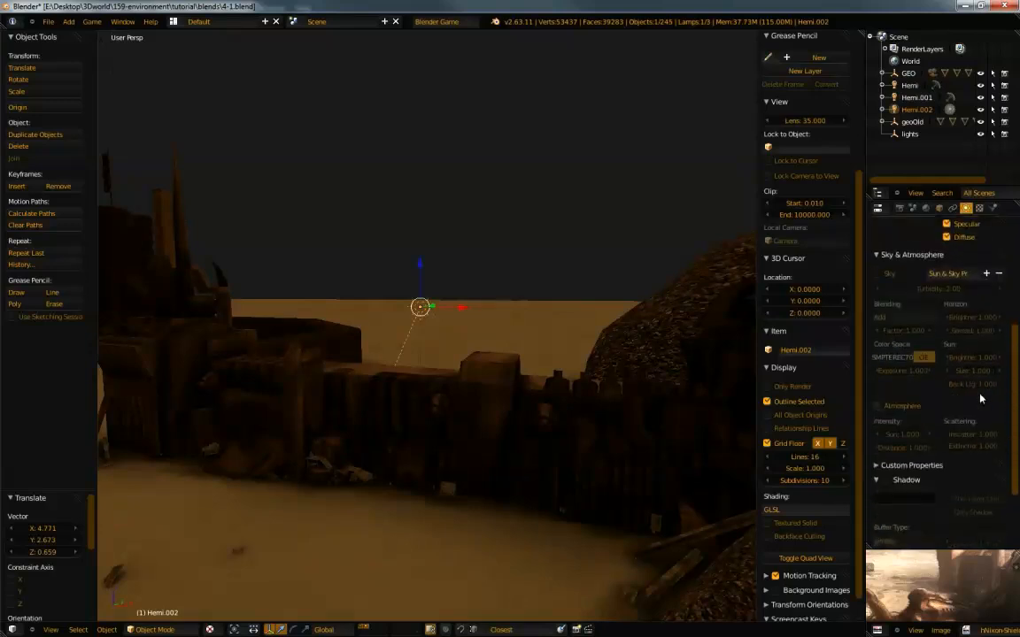
left_click(947, 237)
left_click(947, 224)
Enable shadows for the sun lamp and turn its Diffuse contribution back on
scroll(938, 398, "down", 2)
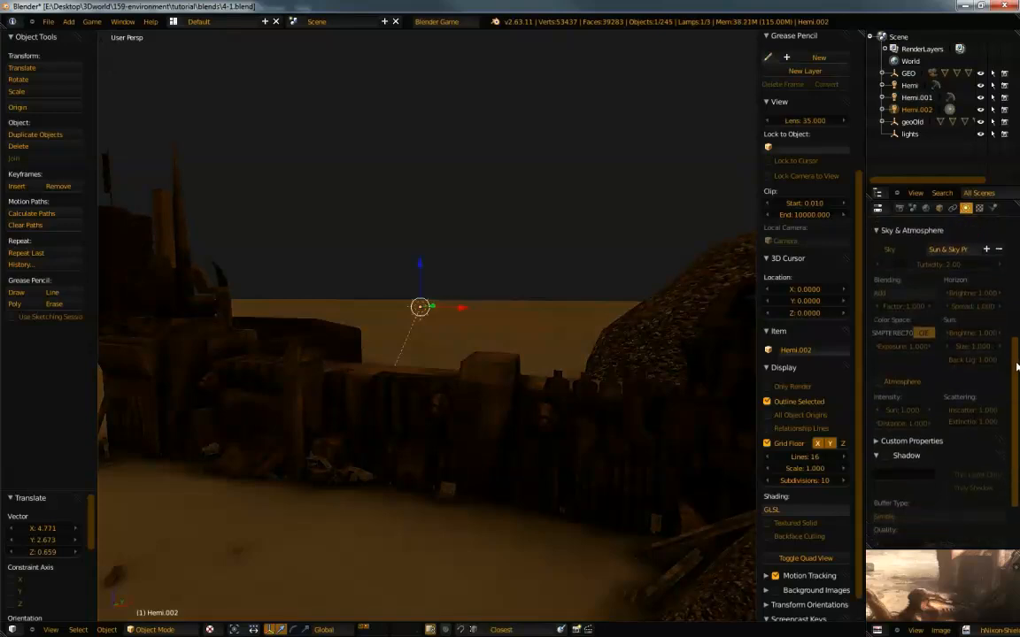
left_click(884, 433)
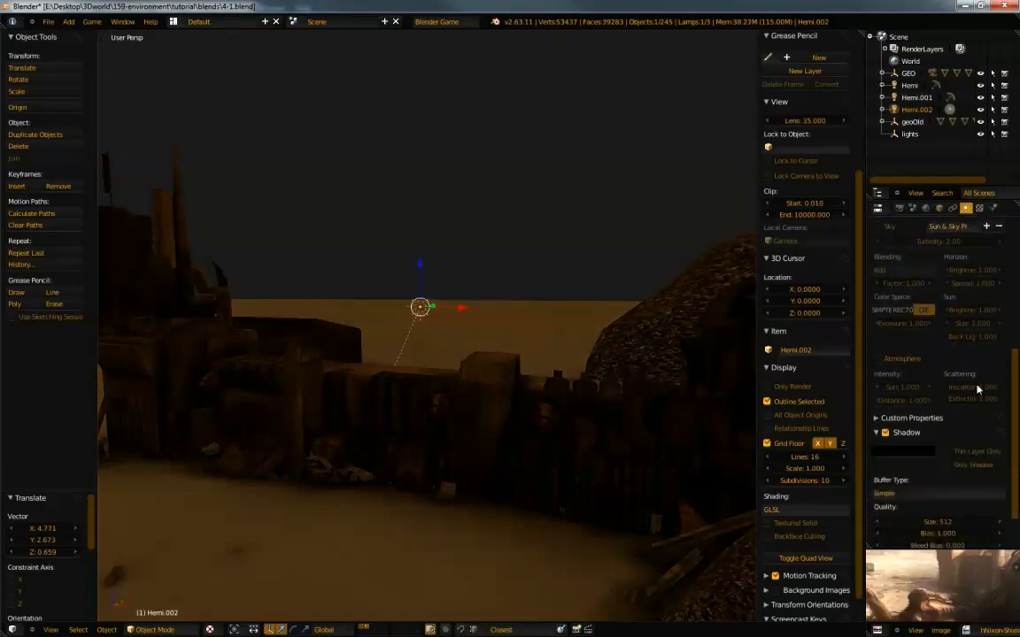
scroll(977, 372, "up", 5)
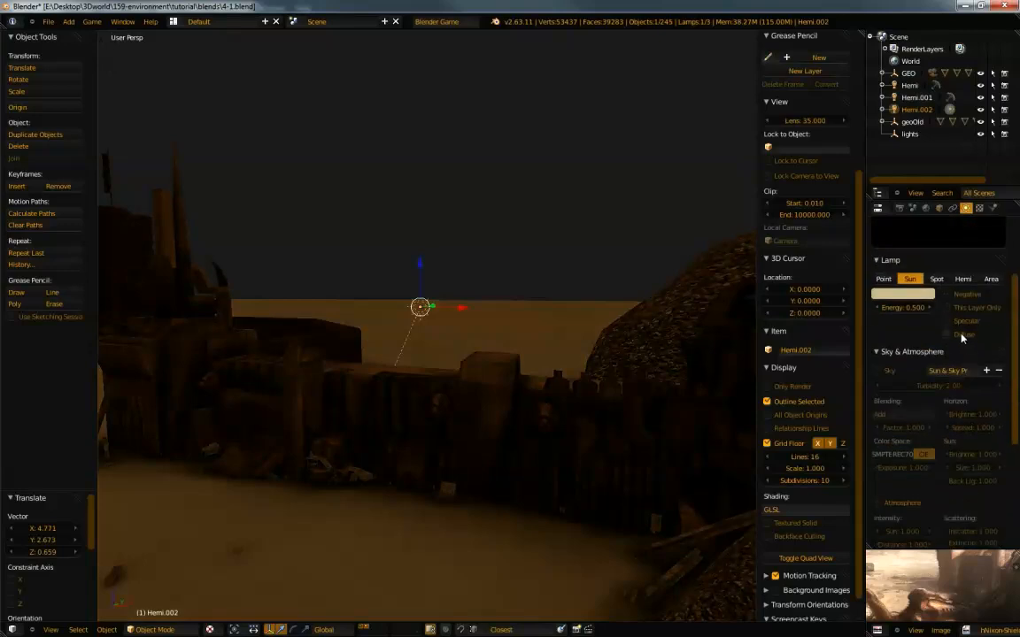
left_click(946, 333)
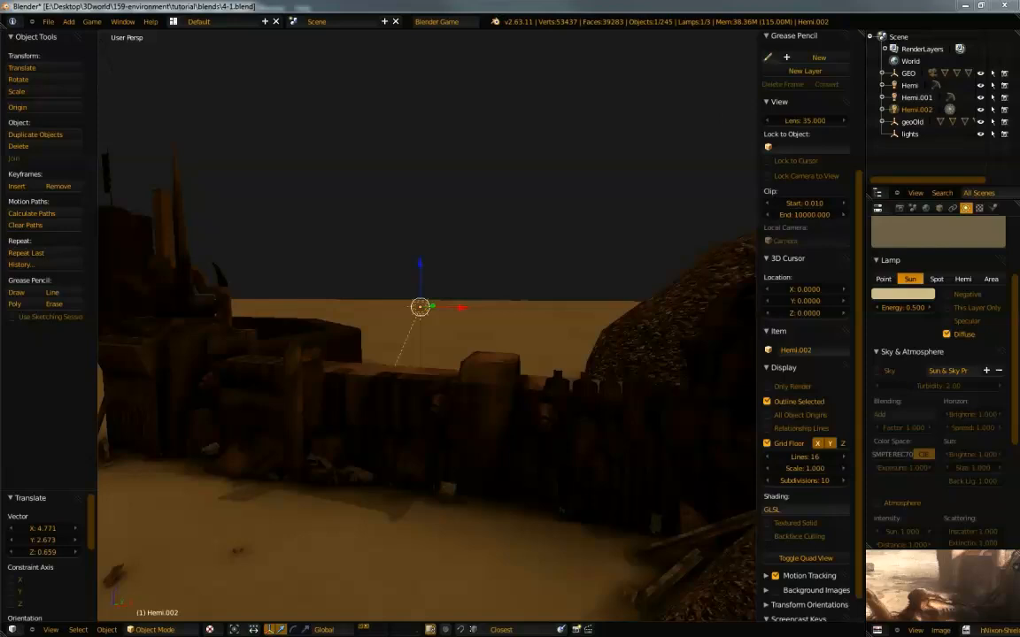
Switch to Firefox and read the GraphicAll build page's guide, trunk updates and patch list
left_click_drag(1018, 73, 495, 4)
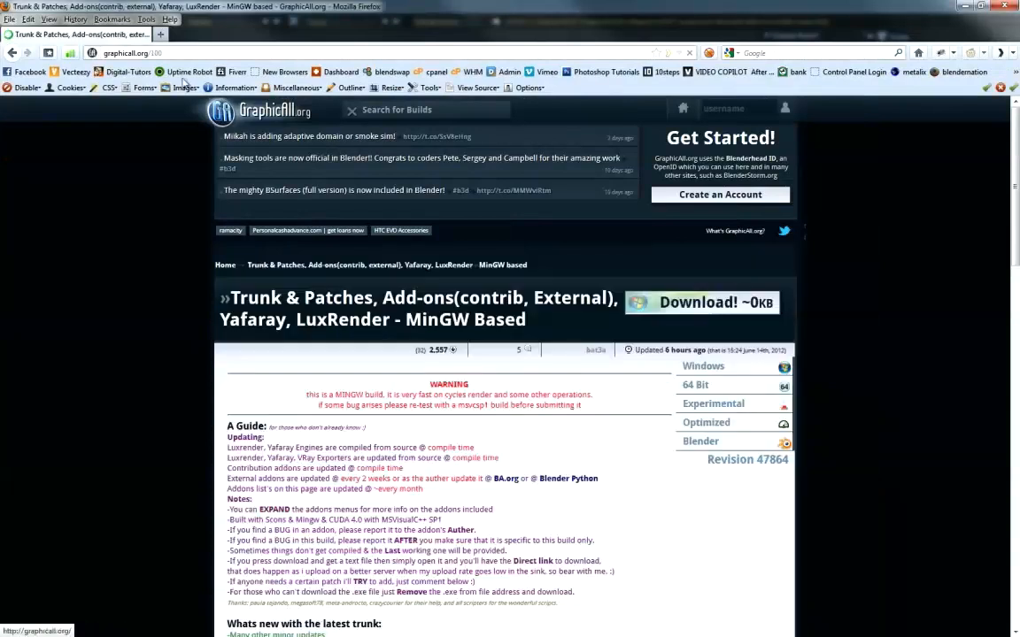
scroll(262, 429, "down", 10)
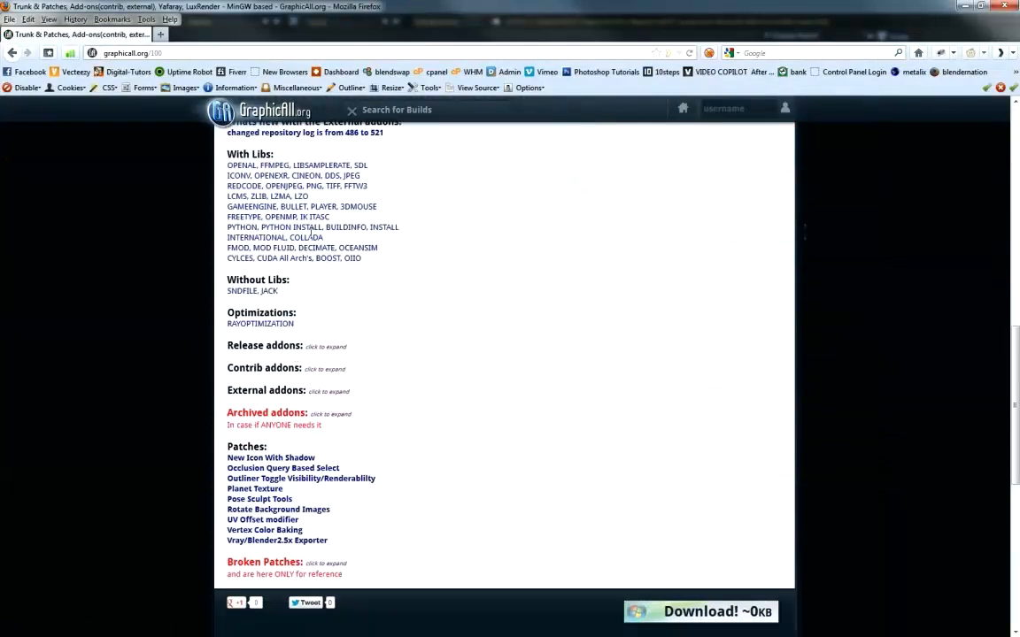
scroll(311, 233, "up", 8)
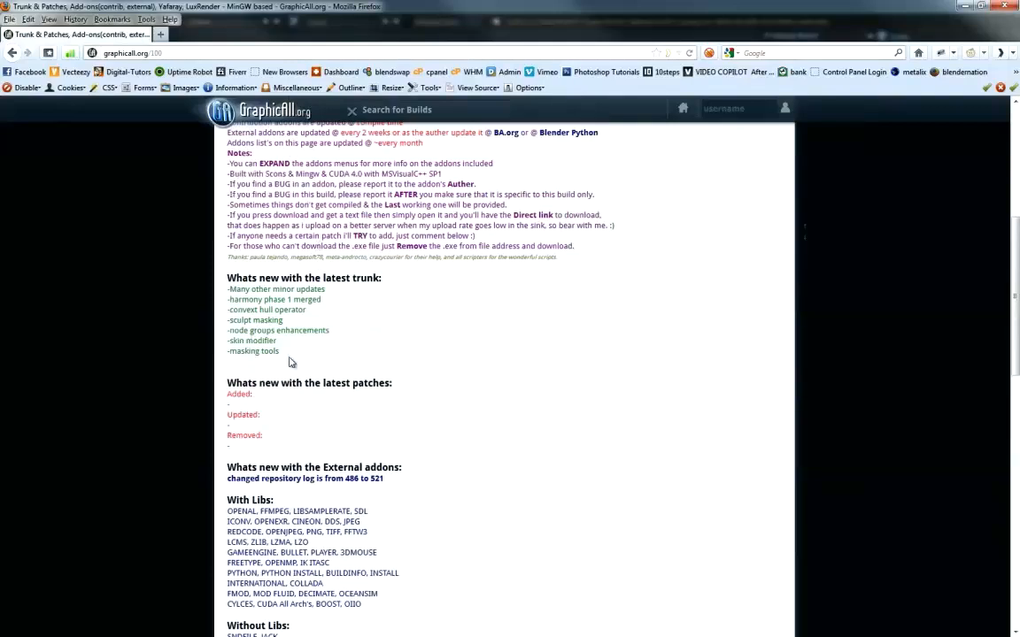
scroll(255, 256, "up", 2)
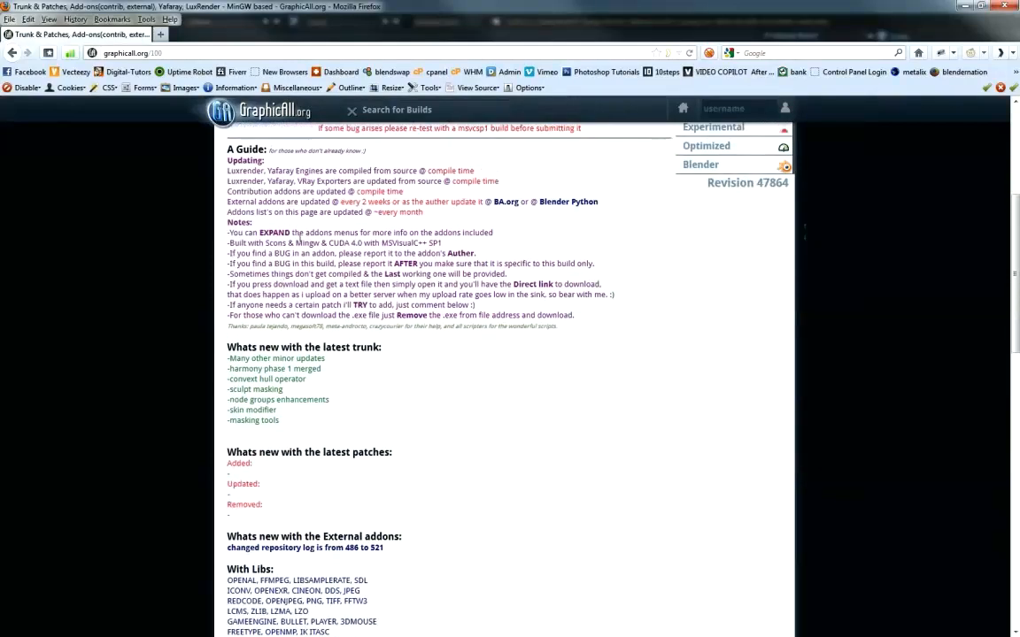
scroll(305, 285, "down", 3)
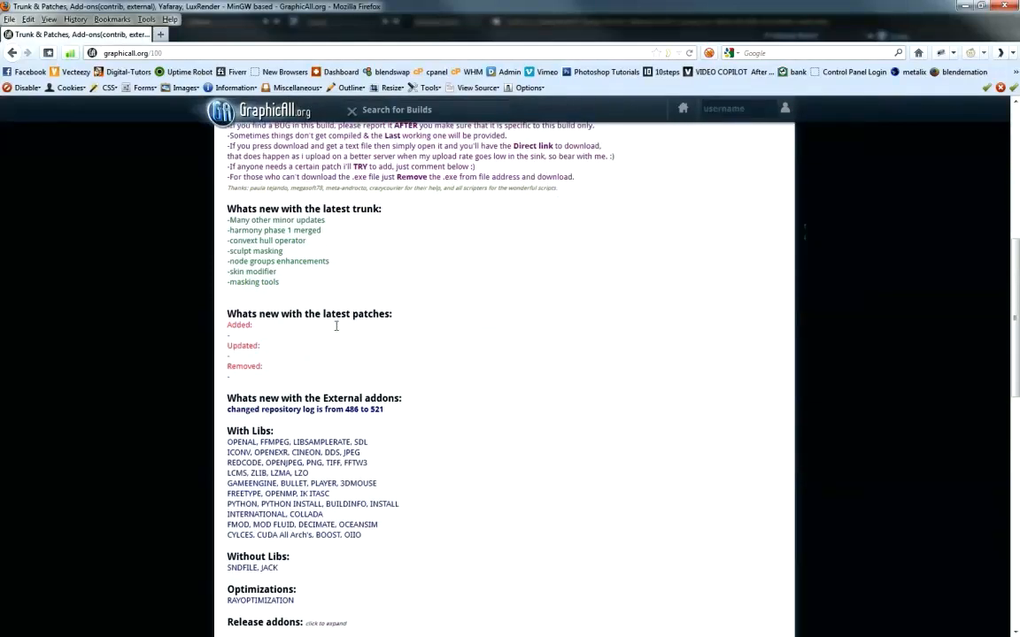
scroll(331, 387, "up", 3)
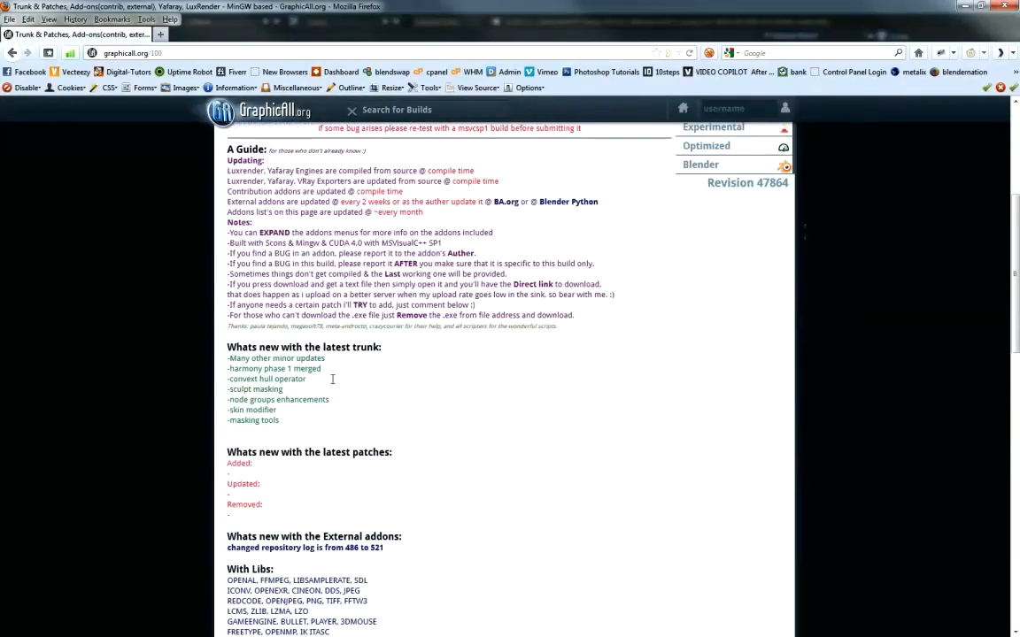
Search the build page for "harmon" and highlight the harmony phase 1 line in the latest trunk notes
key("ctrl+f")
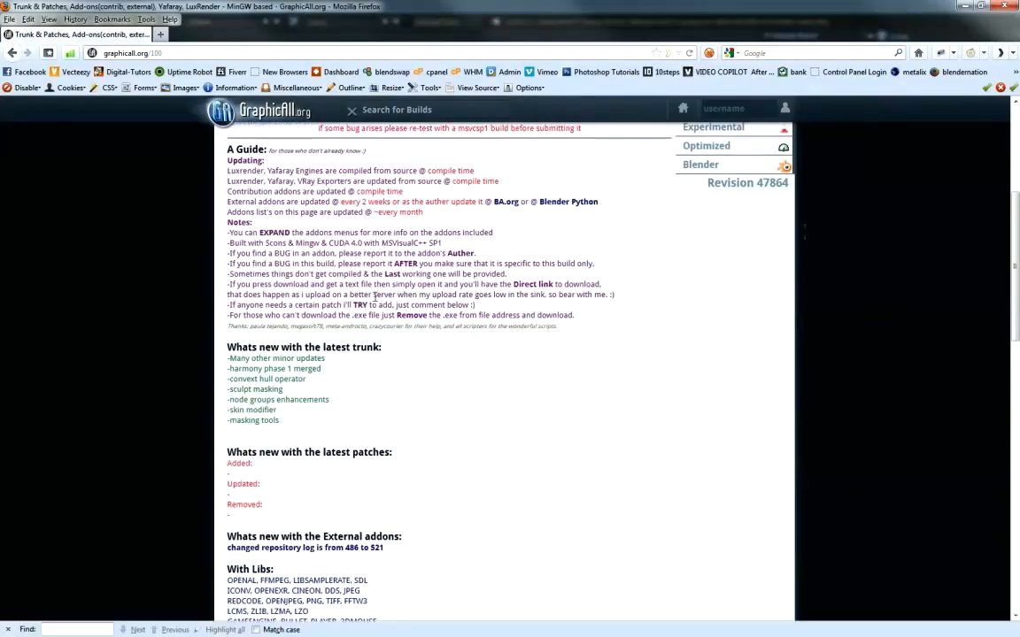
type("harmon")
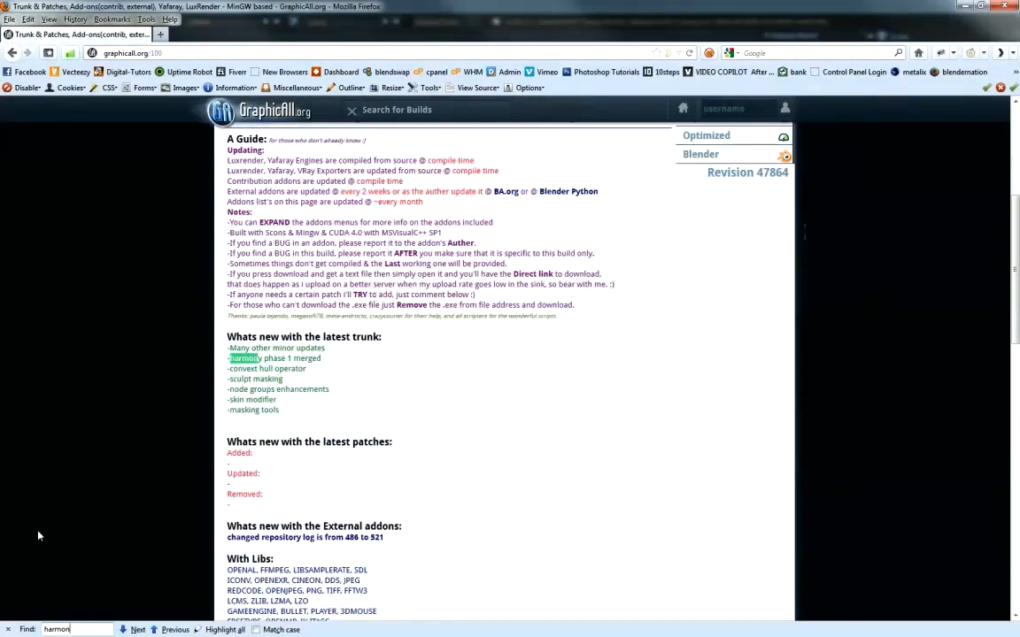
left_click(7, 629)
left_click(301, 364)
left_click_drag(320, 358, 223, 361)
left_click(442, 416)
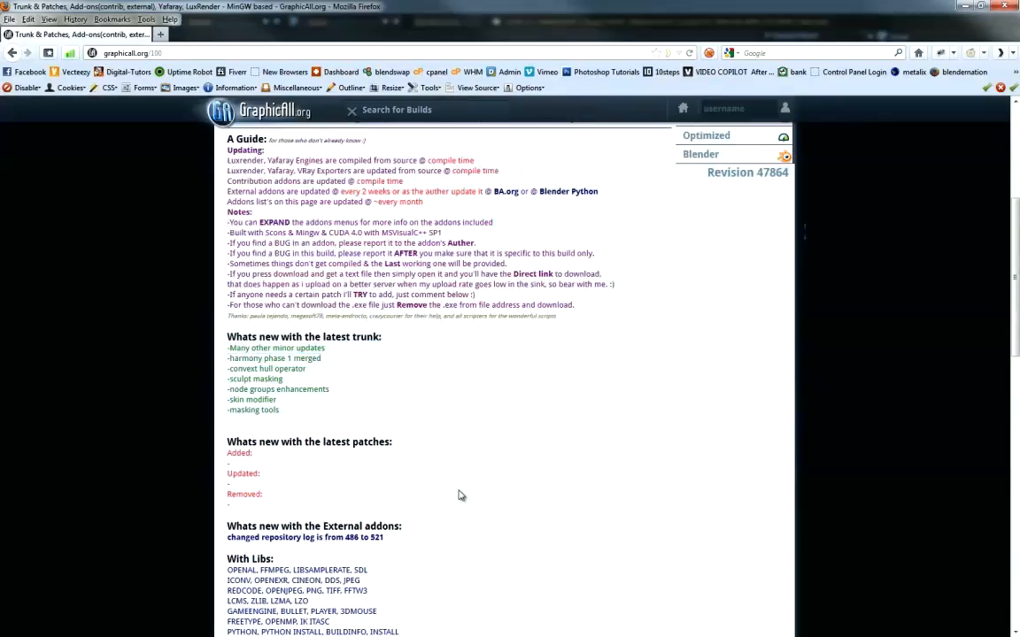
Review the build's description, libraries, add-ons, patches and comments, and return to Blender by closing the browser
scroll(452, 494, "up", 5)
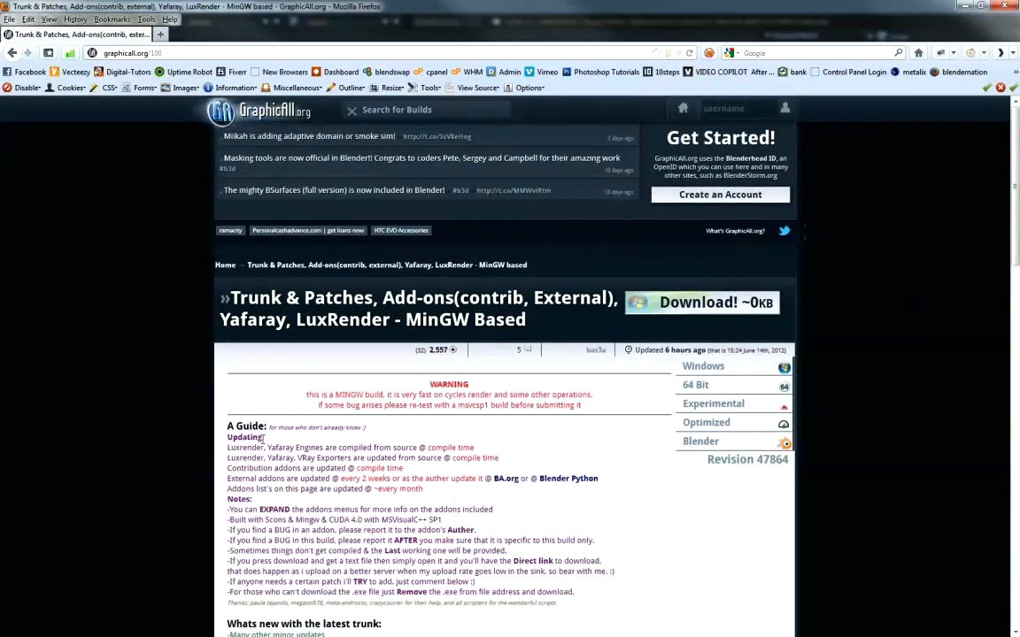
scroll(263, 437, "down", 5)
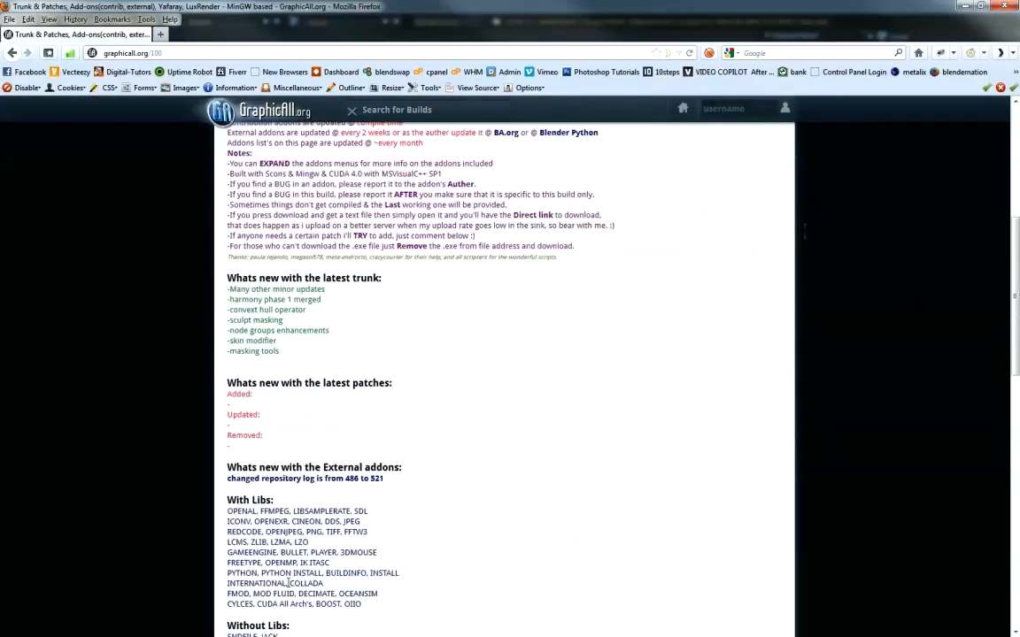
scroll(470, 501, "down", 3)
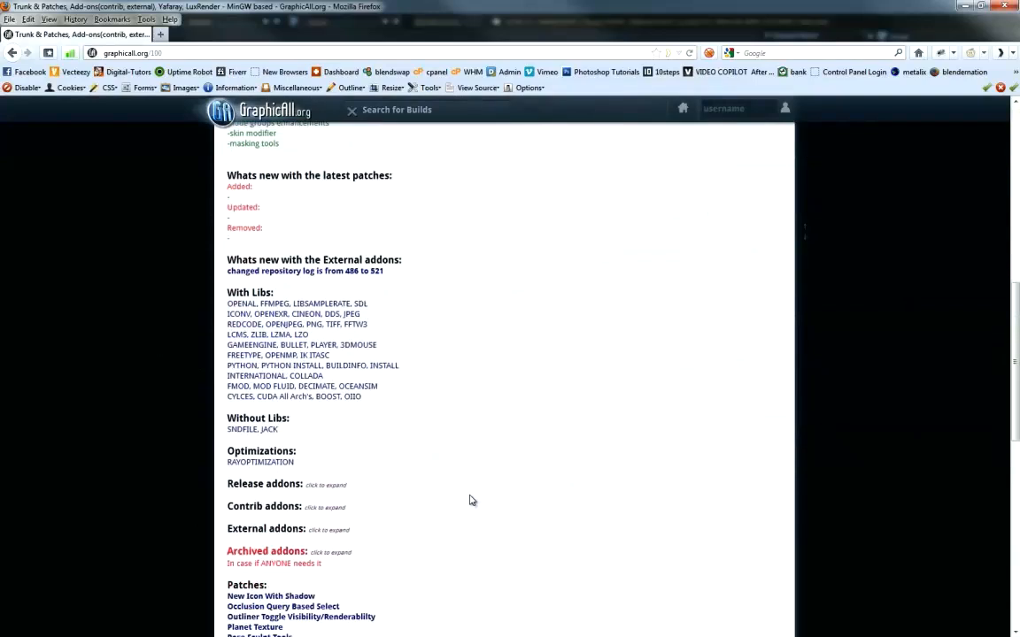
scroll(470, 501, "down", 8)
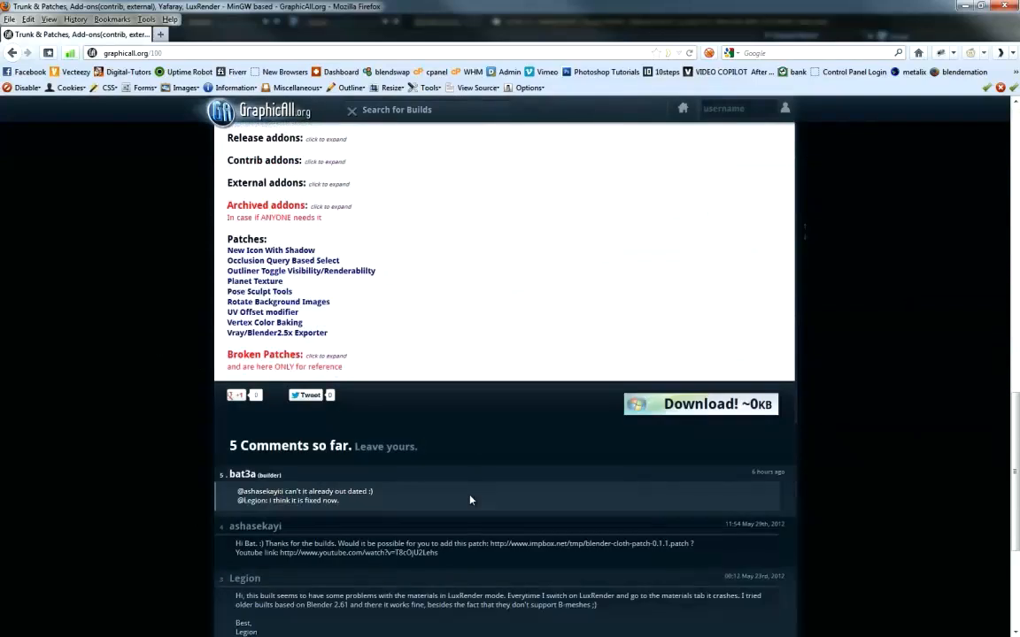
scroll(233, 359, "up", 15)
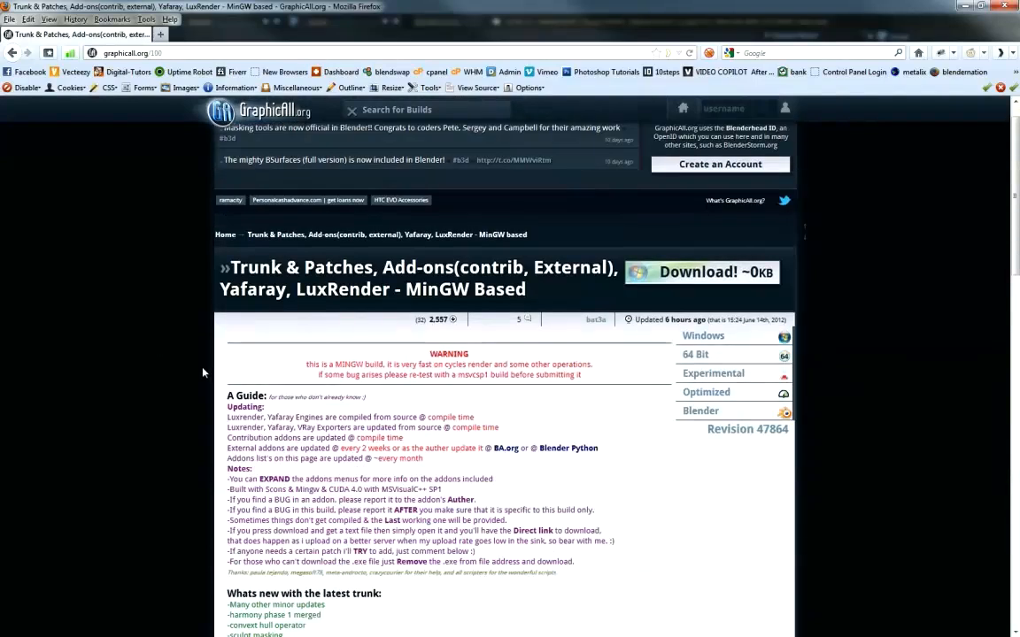
scroll(167, 186, "up", 1)
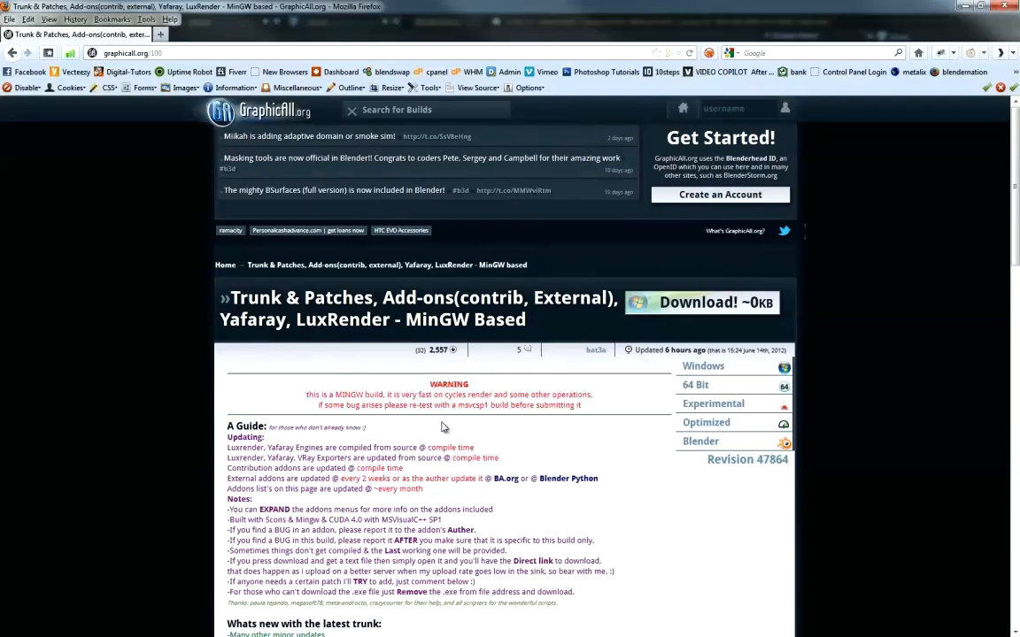
scroll(390, 440, "down", 2)
scroll(390, 440, "down", 8)
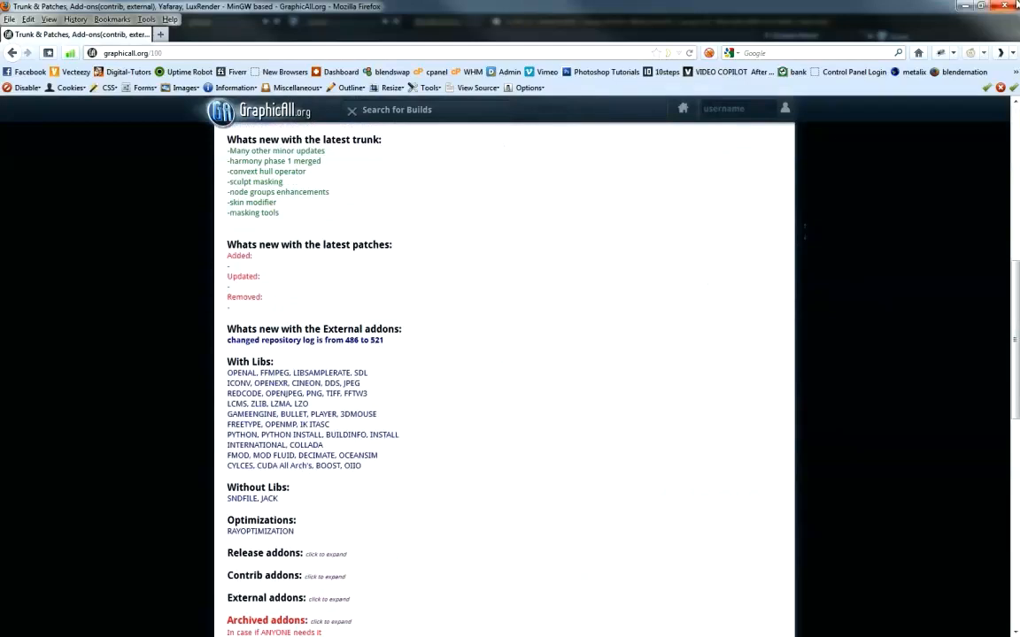
left_click(1015, 6)
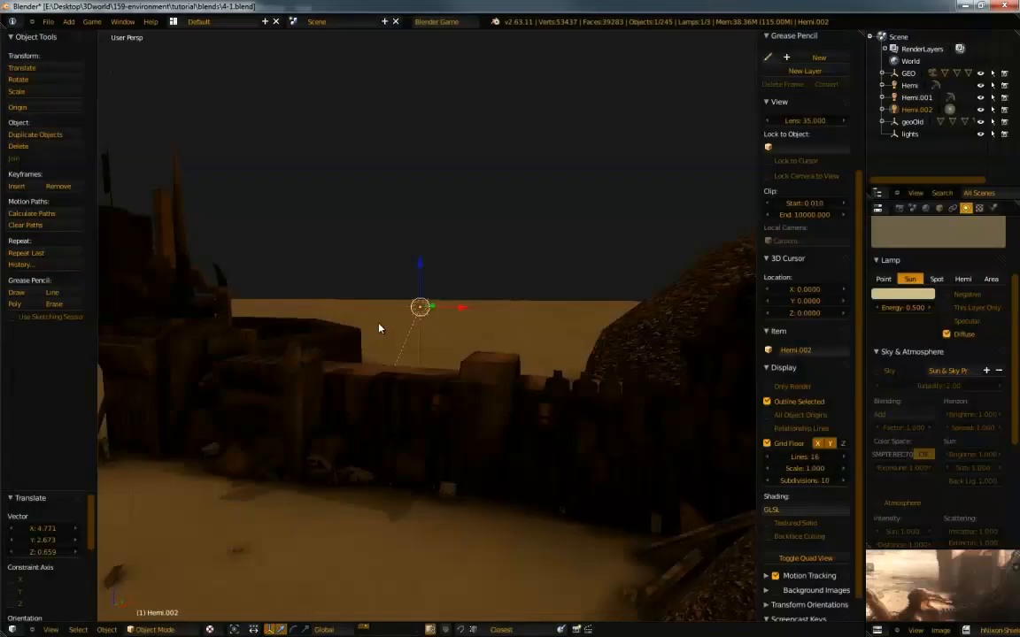
Inspect the shadows around the ruins and set the sun lamp's shadow buffer size to 1024
middle_click_drag(457, 366, 824, 297)
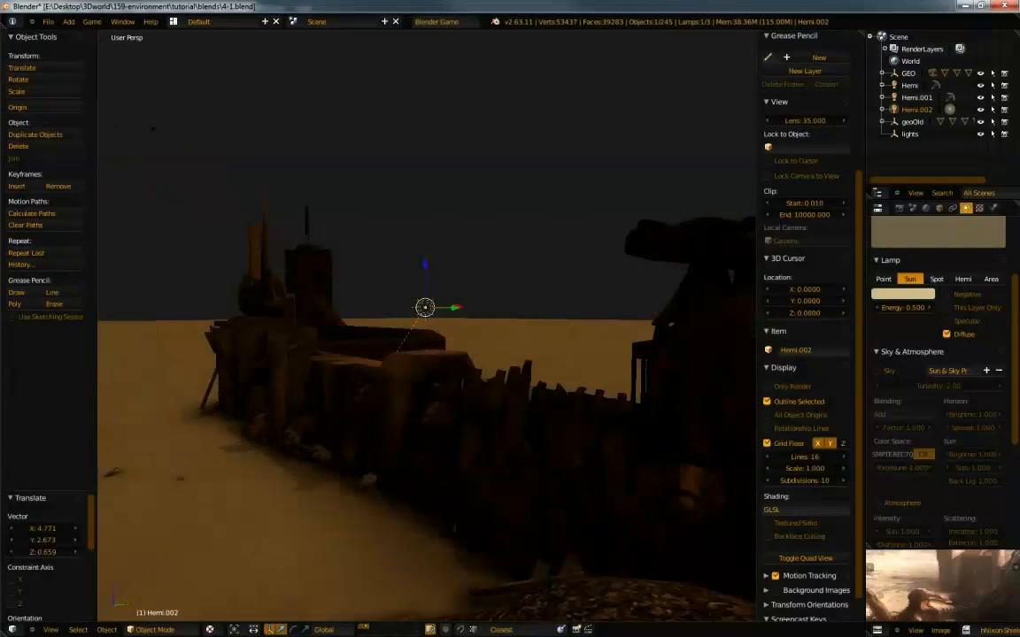
middle_click_drag(604, 343, 533, 350)
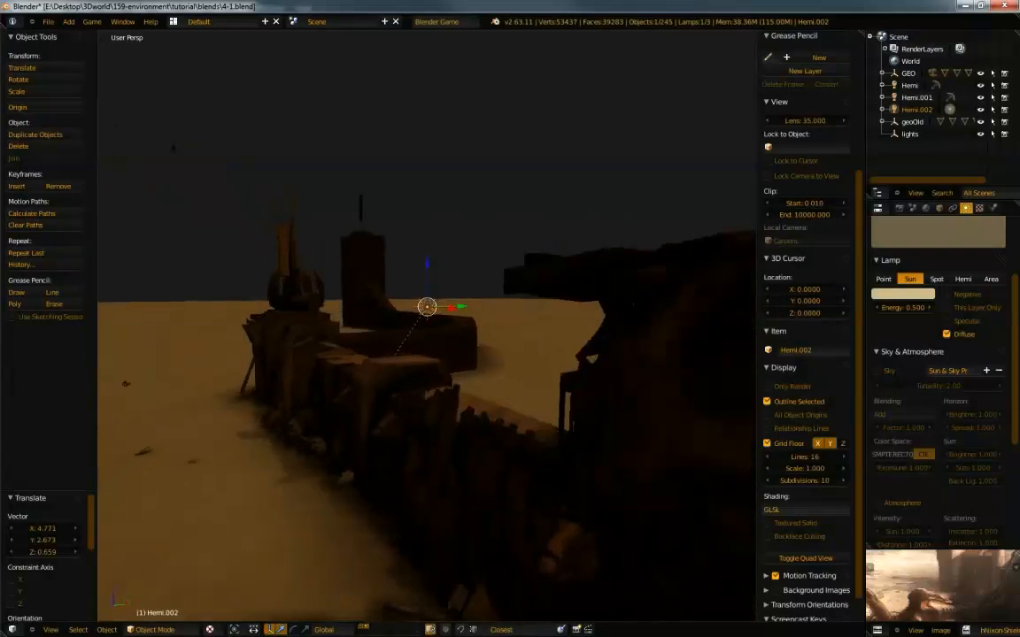
middle_click_drag(425, 328, 380, 340)
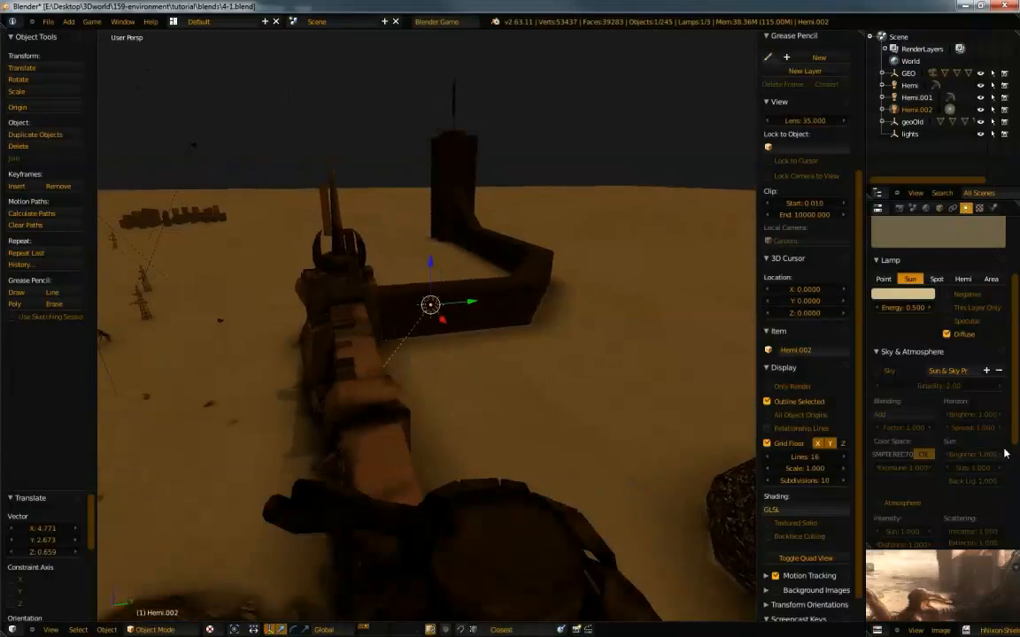
scroll(996, 443, "down", 5)
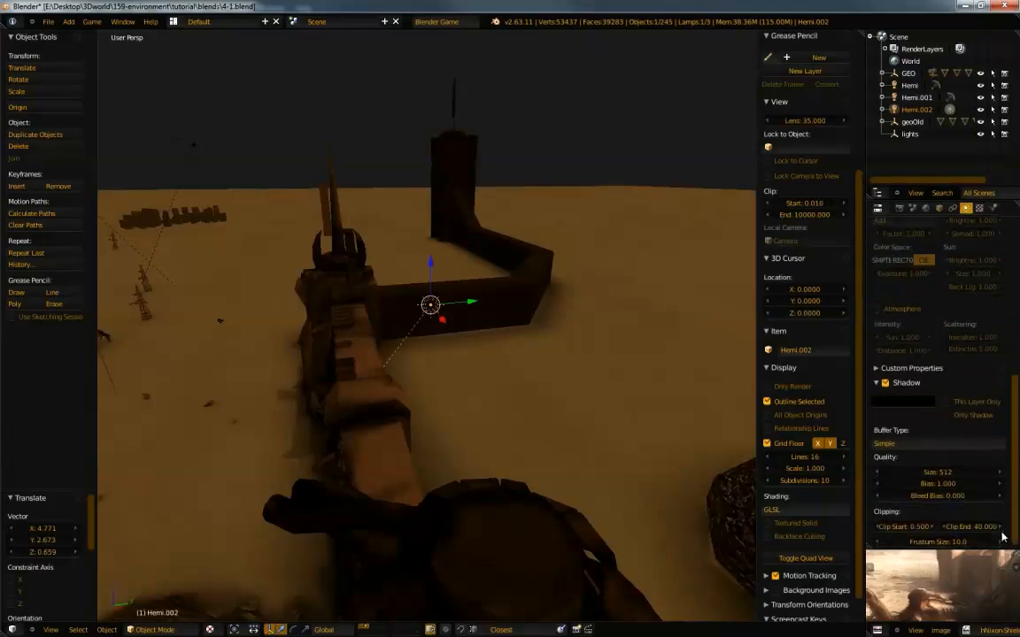
left_click(941, 472)
type("1024")
key("Return")
Set the sun lamp's shadow Clip End to 200 and Frustum Size to 50
scroll(968, 518, "down", 1)
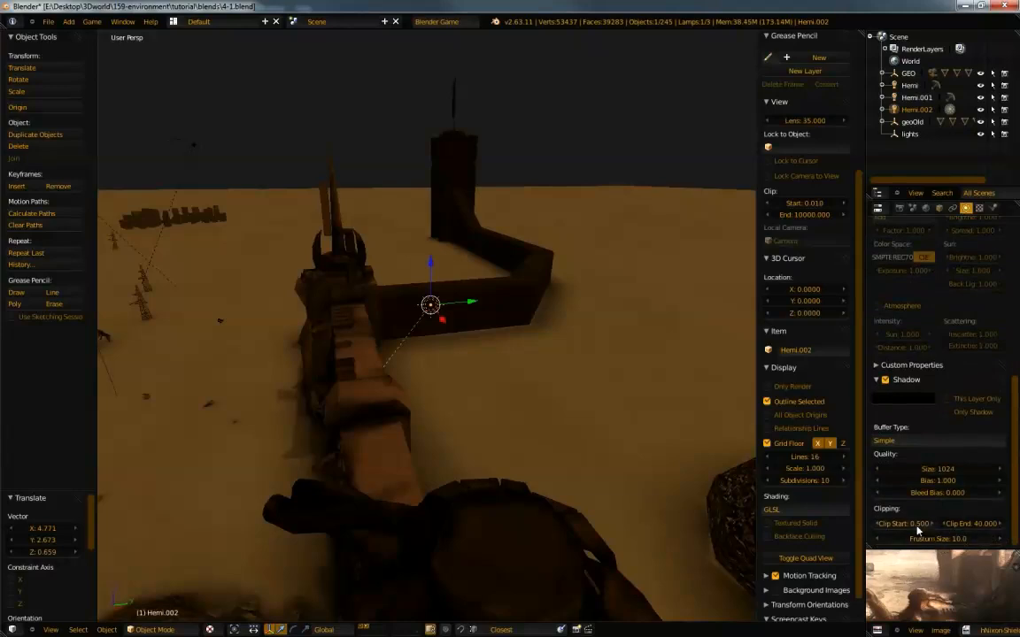
left_click(965, 523)
type("200")
key("Return")
left_click(951, 540)
type("50")
key("Return")
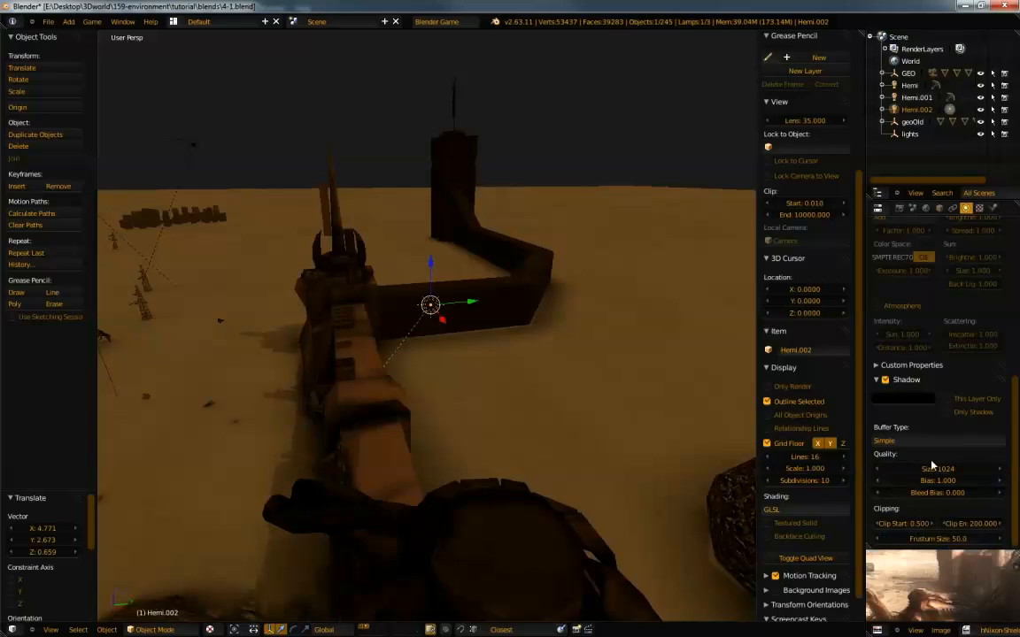
Set the sun lamp's shadow Frustum Size to 1 and examine the shadows along the ruined building
middle_click_drag(235, 332, 496, 548)
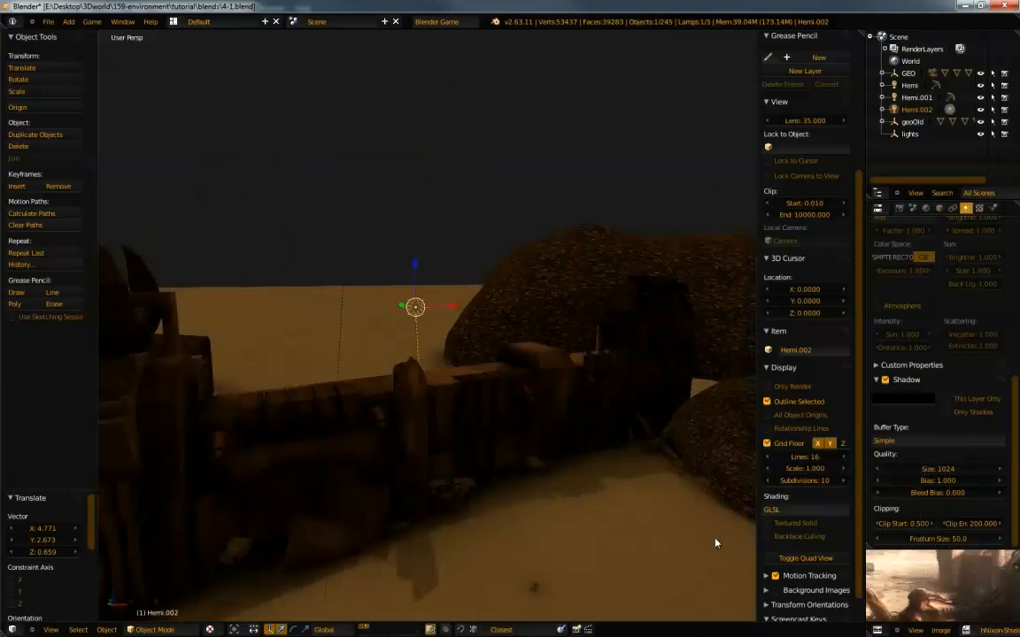
key("Return")
type("1")
key("Return")
middle_click_drag(724, 517, 494, 582)
middle_click_drag(526, 506, 551, 480)
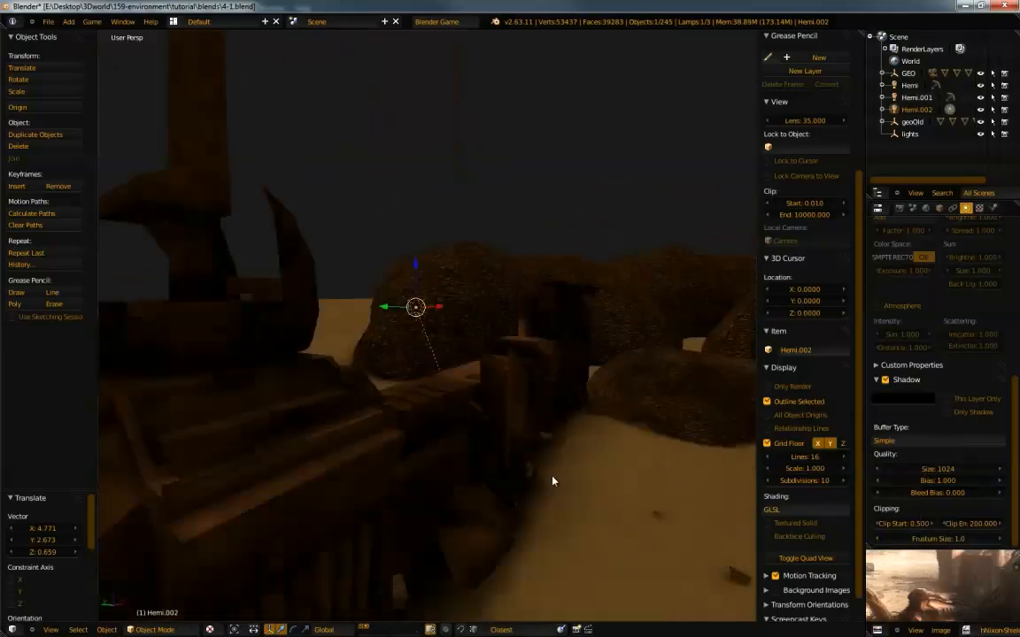
Set the sun lamp's shadow Frustum Size to 50 and inspect the shadows around the ruins
left_click(949, 539)
type("50")
key("Return")
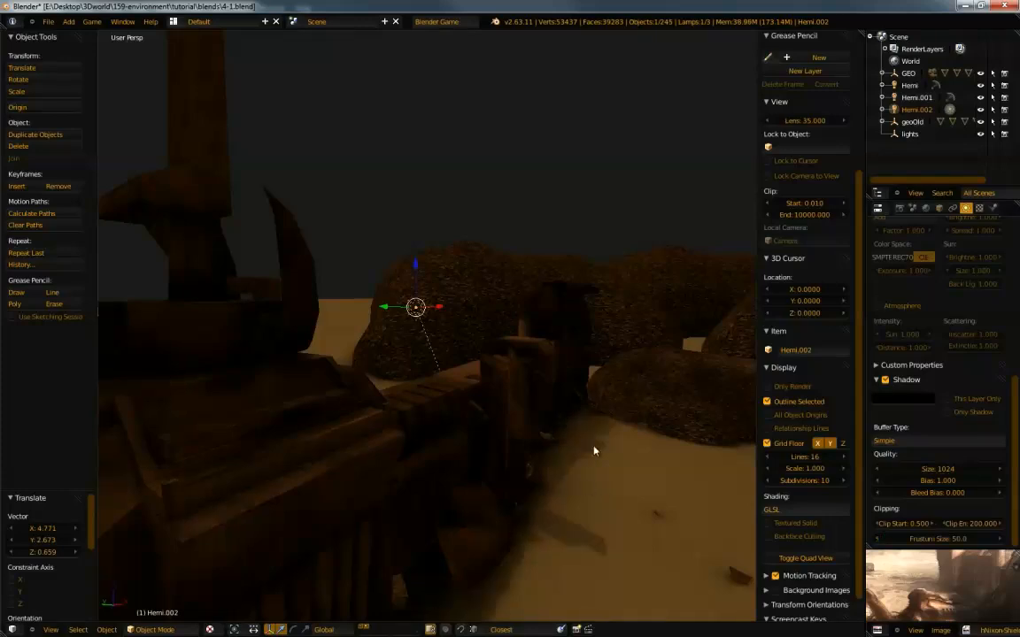
middle_click_drag(569, 506, 298, 258)
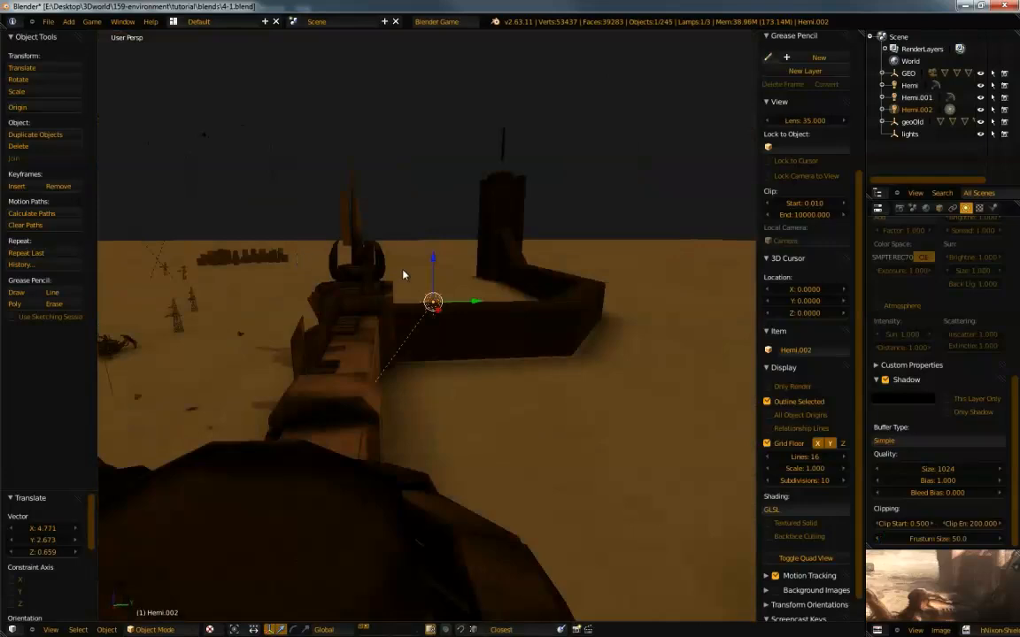
middle_click_drag(370, 320, 531, 328)
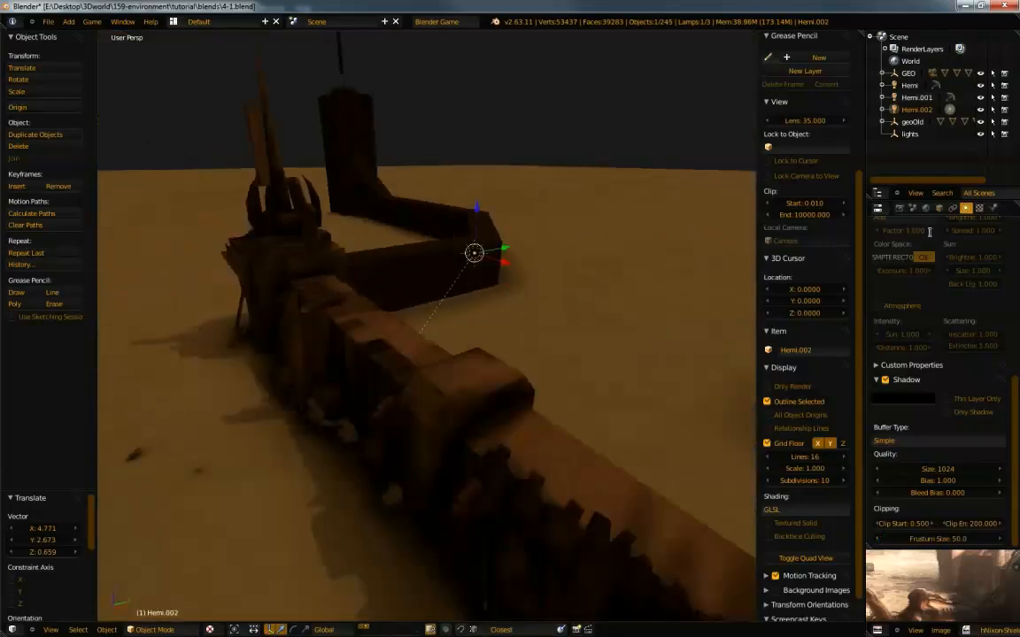
Set the sun lamp's energy to 10 and inspect the brighter lighting along the ruined wall
scroll(912, 274, "up", 5)
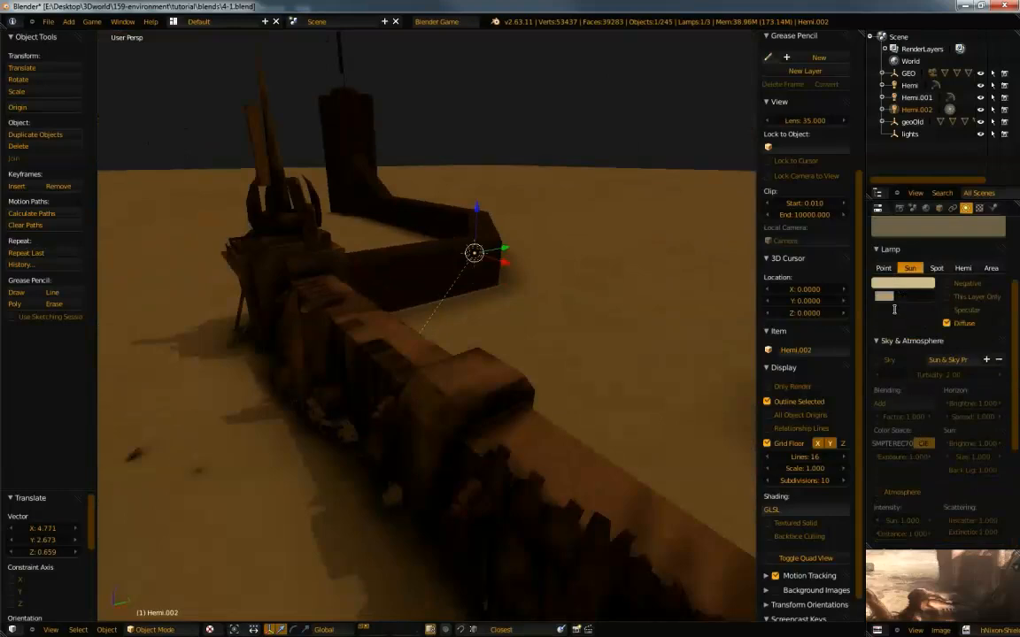
key("Return")
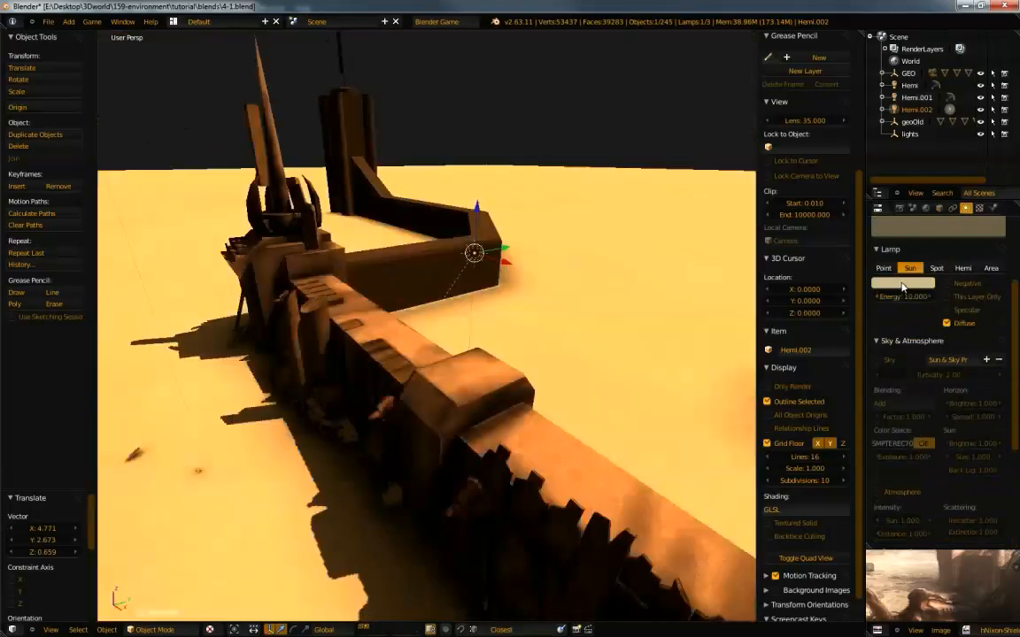
middle_click_drag(701, 355, 469, 393)
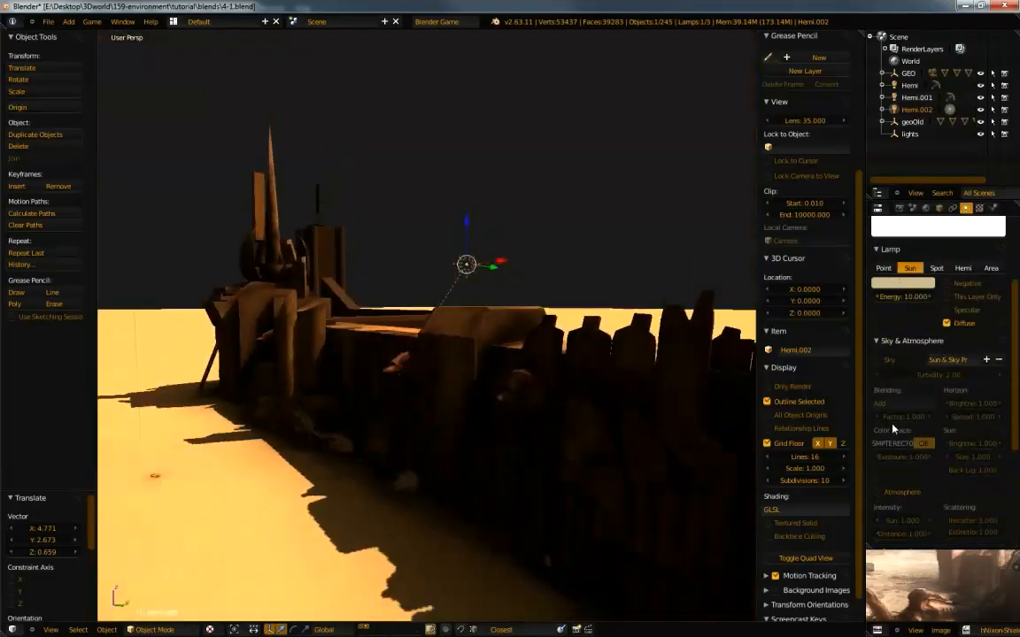
Turn on the Only Shadow option for the sun lamp's shadow
scroll(885, 359, "down", 4)
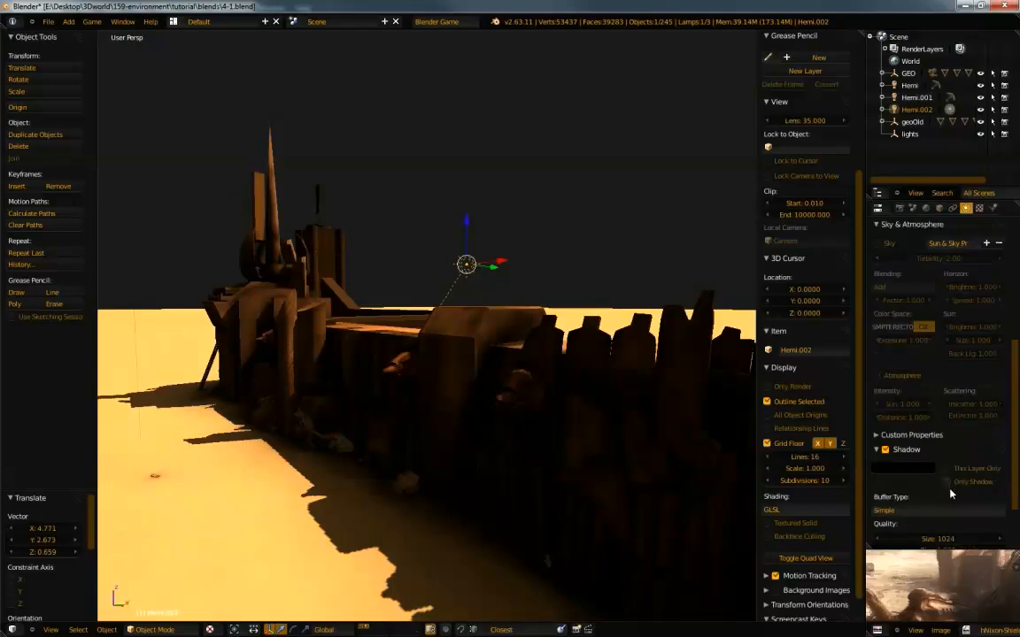
left_click(947, 486)
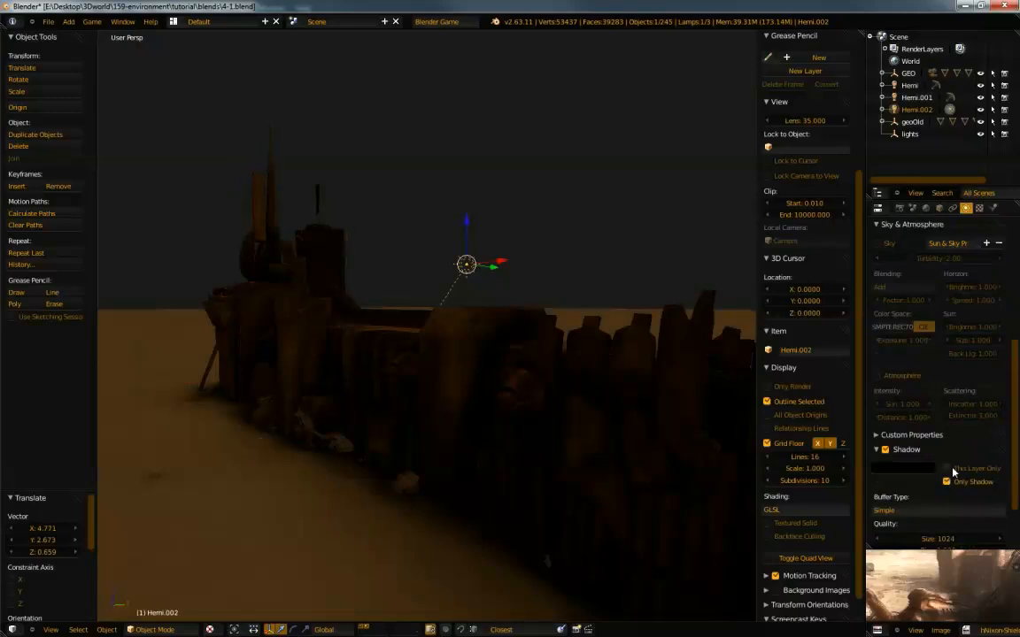
scroll(955, 476, "down", 1)
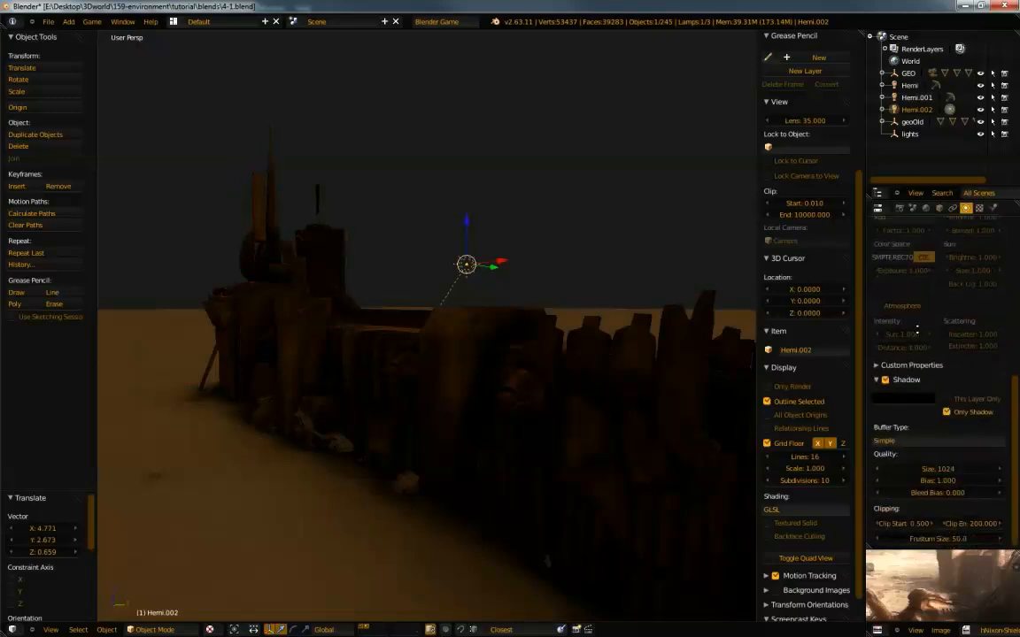
Set the sun lamp's energy to 50 and enable its Specular option, keeping Diffuse on
scroll(906, 446, "up", 4)
left_click(902, 300)
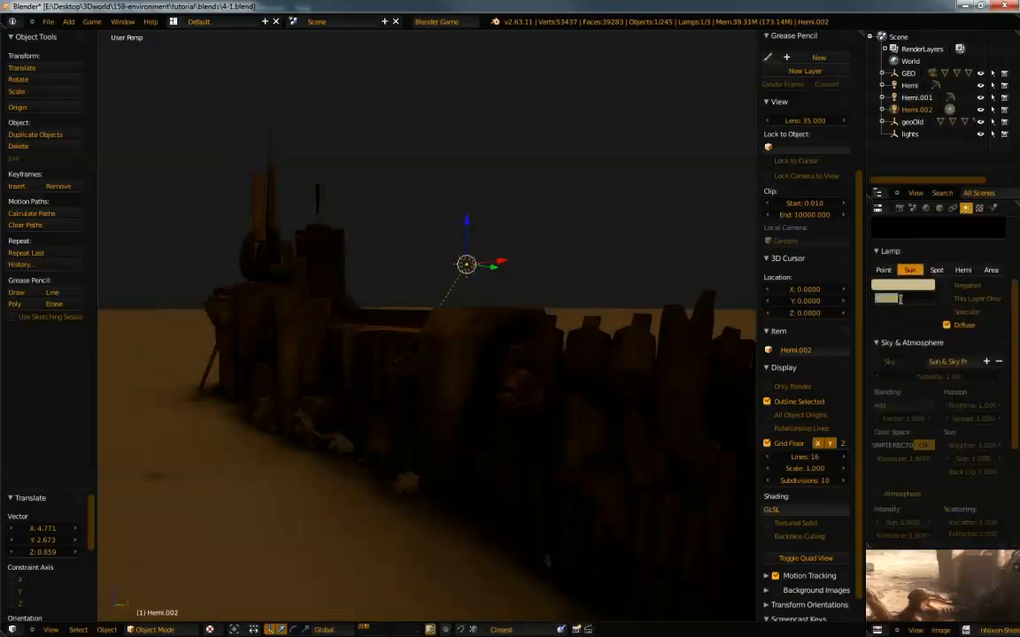
type("50")
key("Return")
scroll(891, 378, "down", 3)
scroll(891, 379, "up", 1)
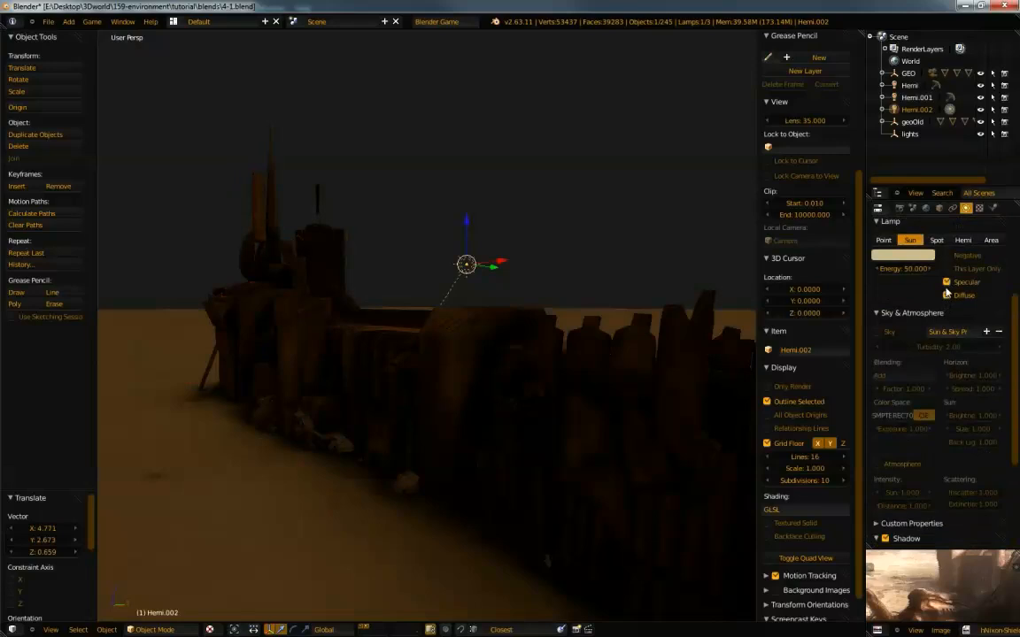
left_click(945, 301)
left_click(945, 300)
middle_click_drag(453, 434, 554, 372)
Try the shadow's This Layer Only option and check the available shadow buffer types
scroll(885, 367, "down", 5)
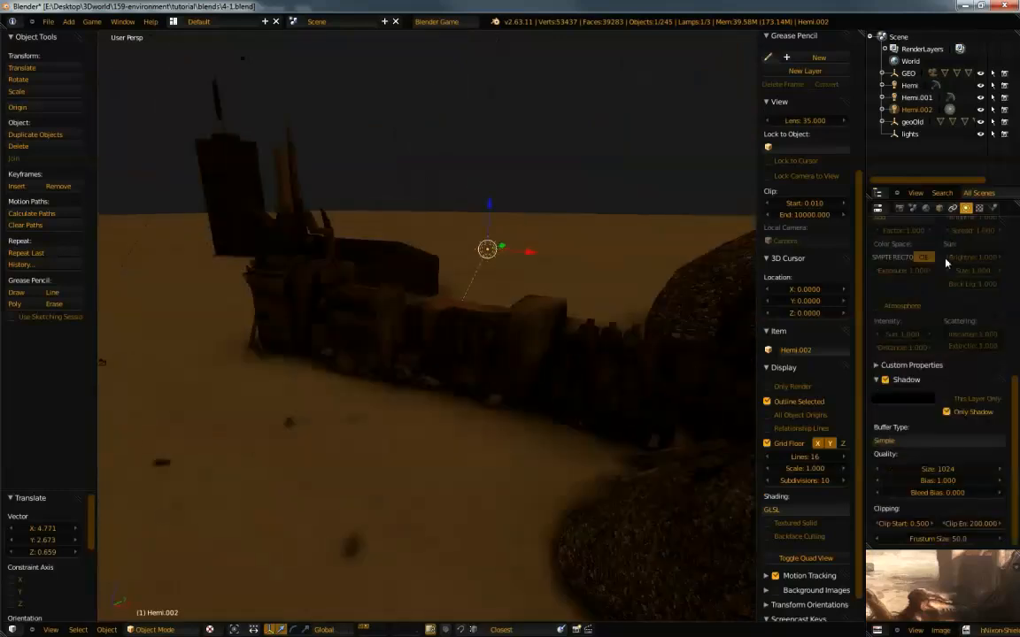
left_click(947, 400)
left_click(947, 401)
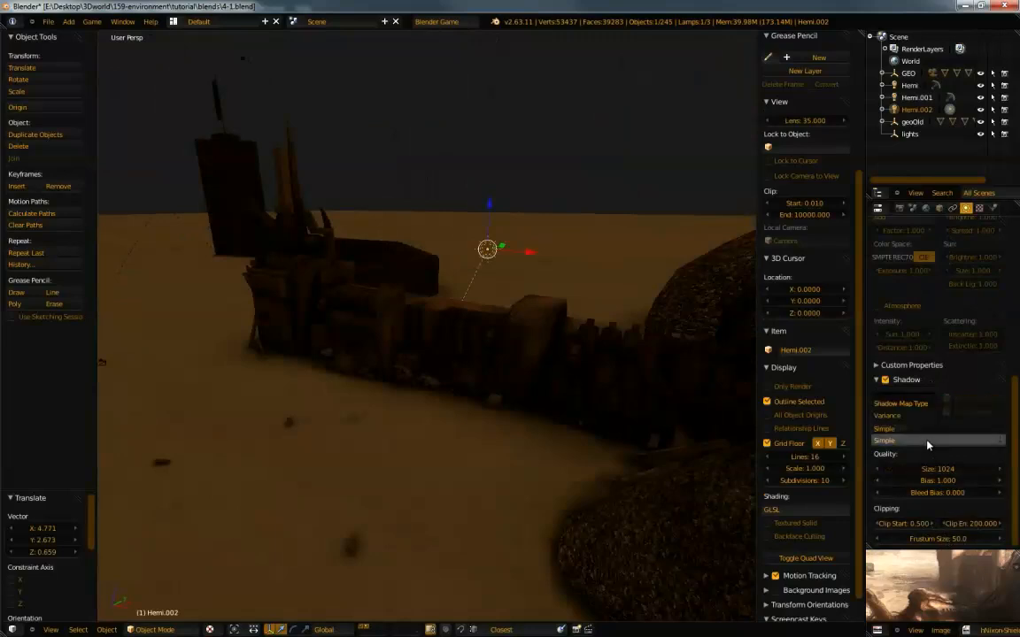
Try the sun lamp's energy at 1, restore it to 50, and switch its Diffuse option off and on
scroll(939, 351, "up", 3)
scroll(939, 350, "up", 6)
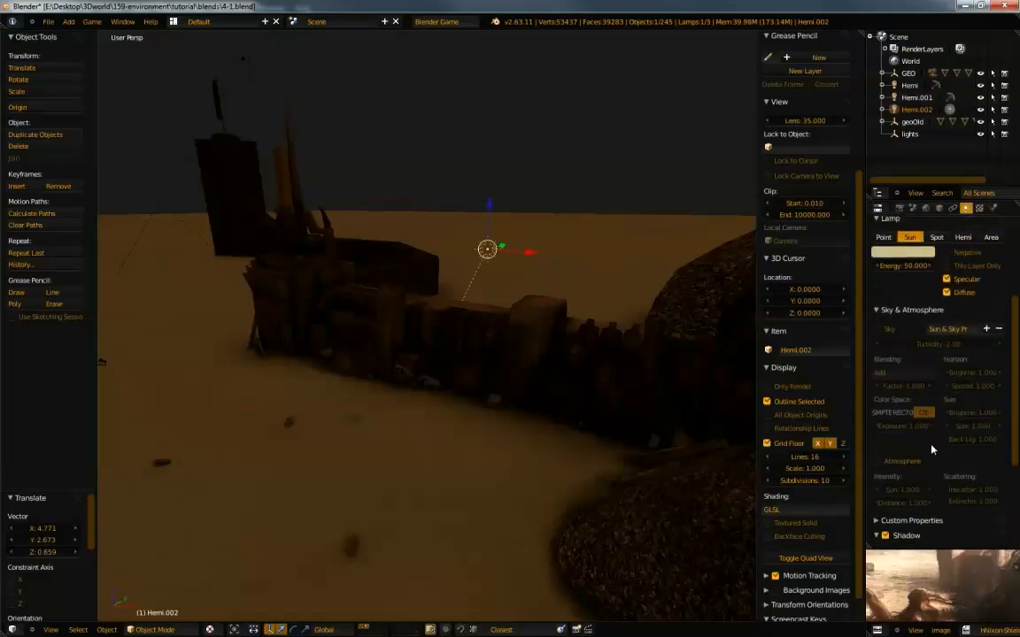
scroll(921, 385, "up", 4)
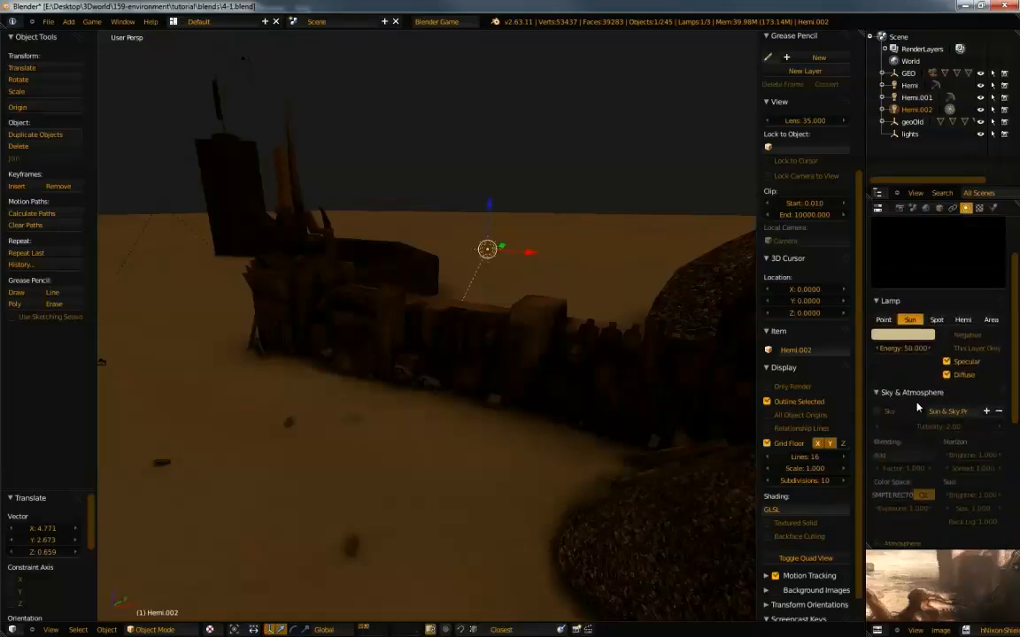
left_click(903, 351)
type("1")
key("Return")
left_click(902, 350)
type("50")
key("Return")
left_click(946, 375)
left_click(946, 376)
mouse_move(549, 474)
middle_mouse_down()
mouse_move(560, 460)
mouse_move(550, 471)
middle_mouse_up()
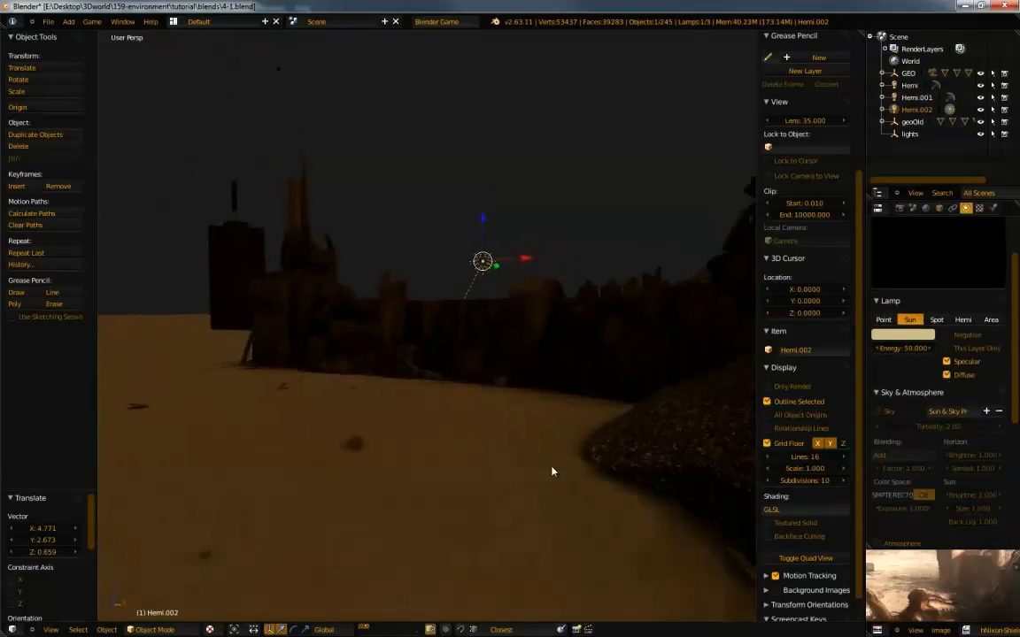
Try the sun lamp's This Layer Only options and turn off Only Shadow
left_click(947, 349)
scroll(948, 356, "down", 5)
left_click(947, 487)
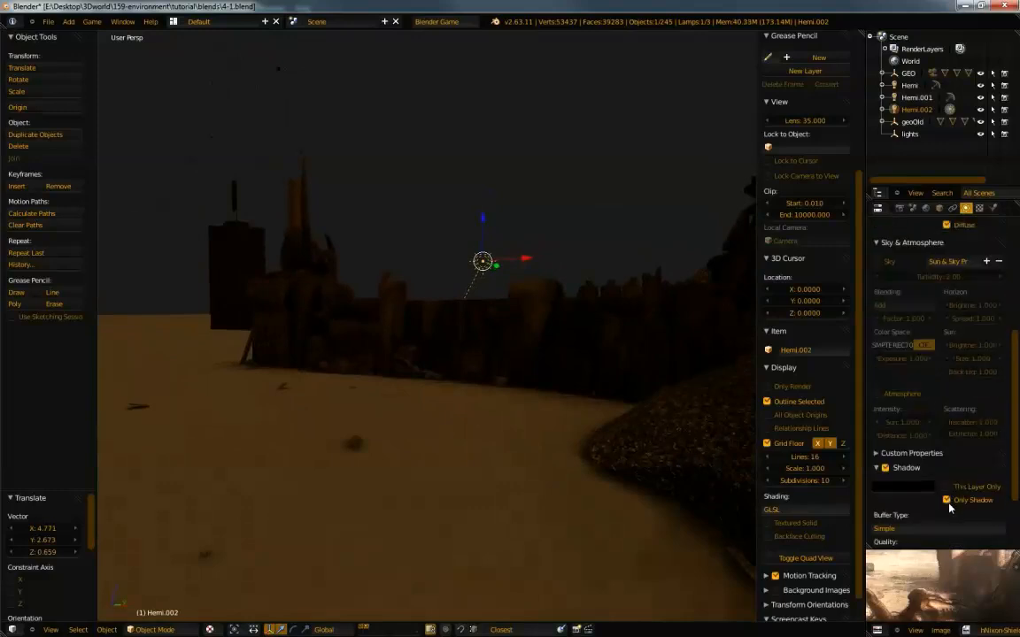
left_click(947, 501)
Set the sun lamp's energy to 1 and view the lighting from above the ruins
scroll(928, 399, "up", 5)
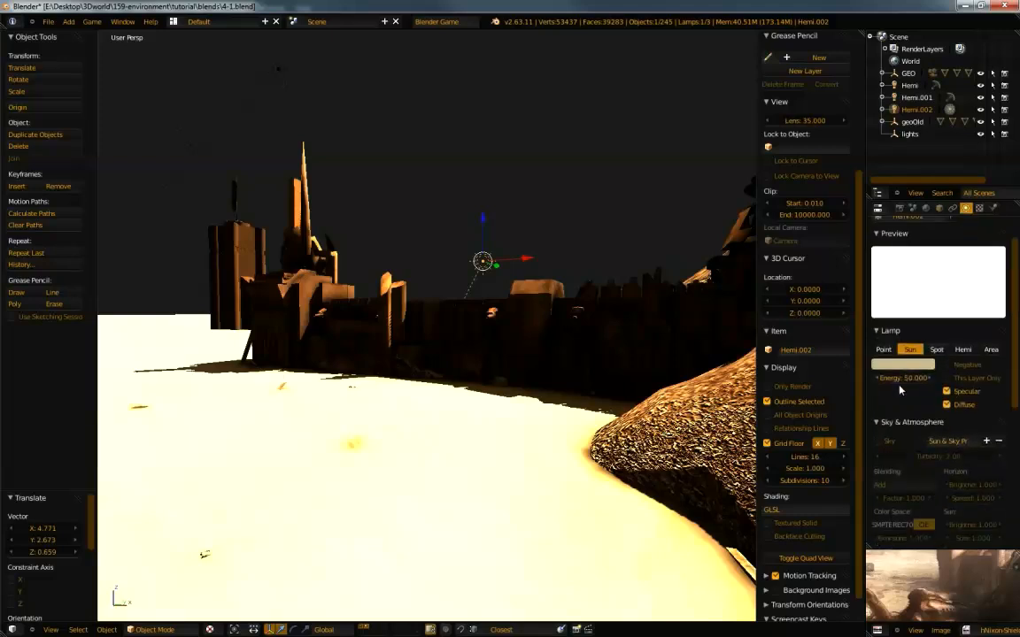
type("1")
key("Return")
middle_click_drag(646, 342, 724, 452)
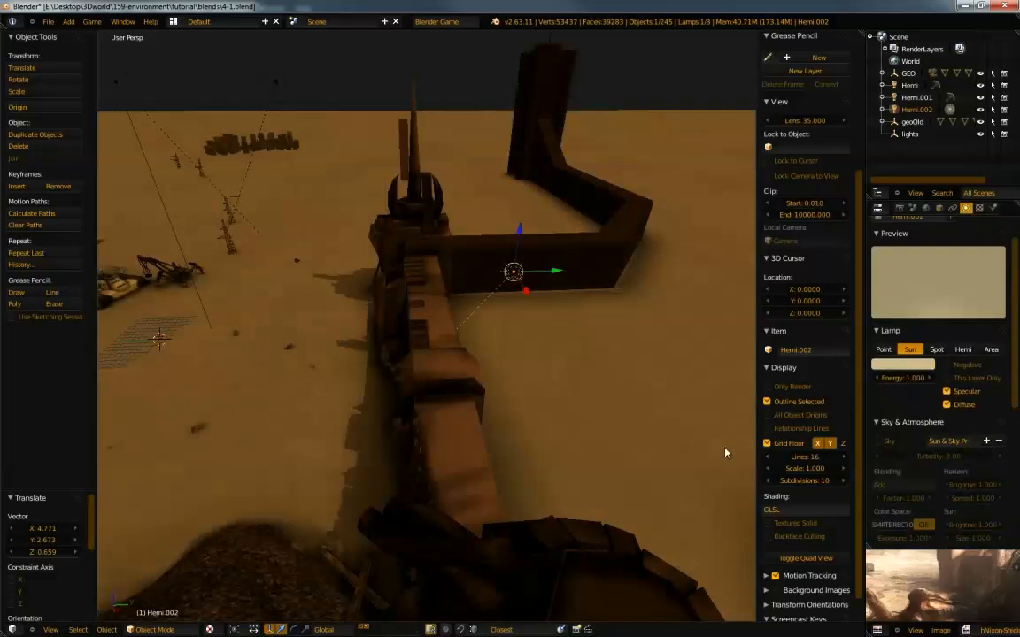
Set the sun lamp's energy to 0.5
left_click(901, 379)
type("0.5")
key("Return")
middle_click_drag(391, 330, 428, 343)
Delete the hemi lamp named Hemi, which has an energy of 0.5
right_click(210, 86)
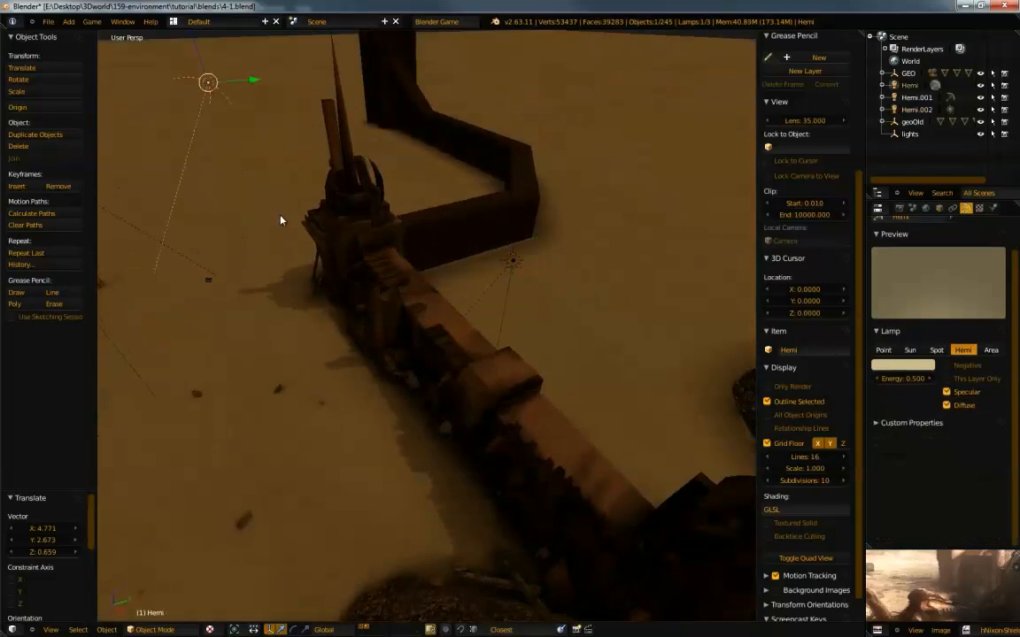
key("x")
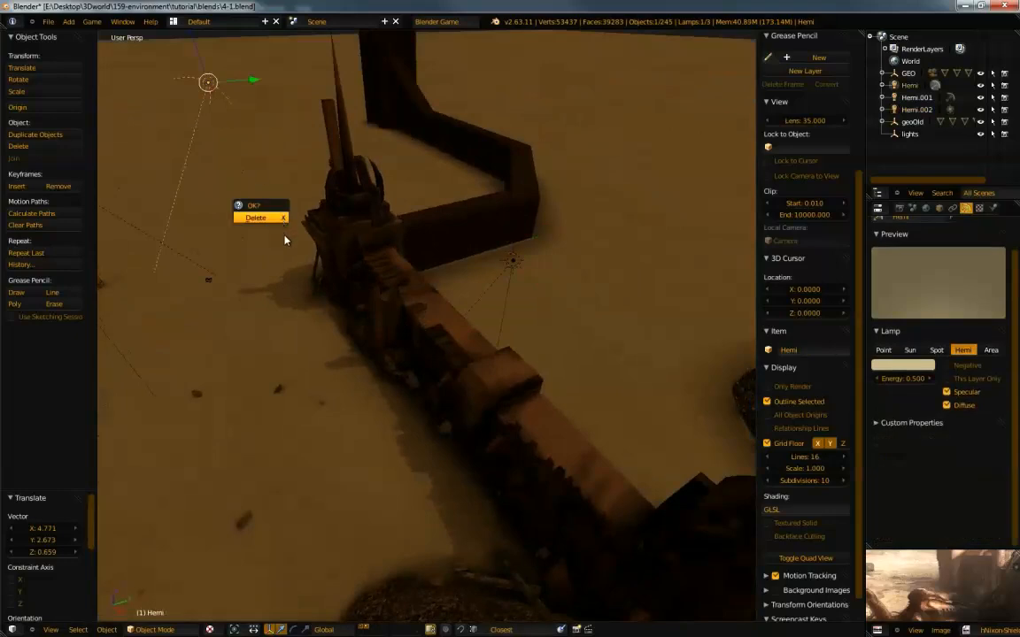
key("Return")
middle_click_drag(299, 316, 320, 361)
Rotate the sun lamp about -15° around the global X axis to lengthen the shadows beside the ruins
right_click(541, 232)
middle_click_drag(528, 318, 362, 192)
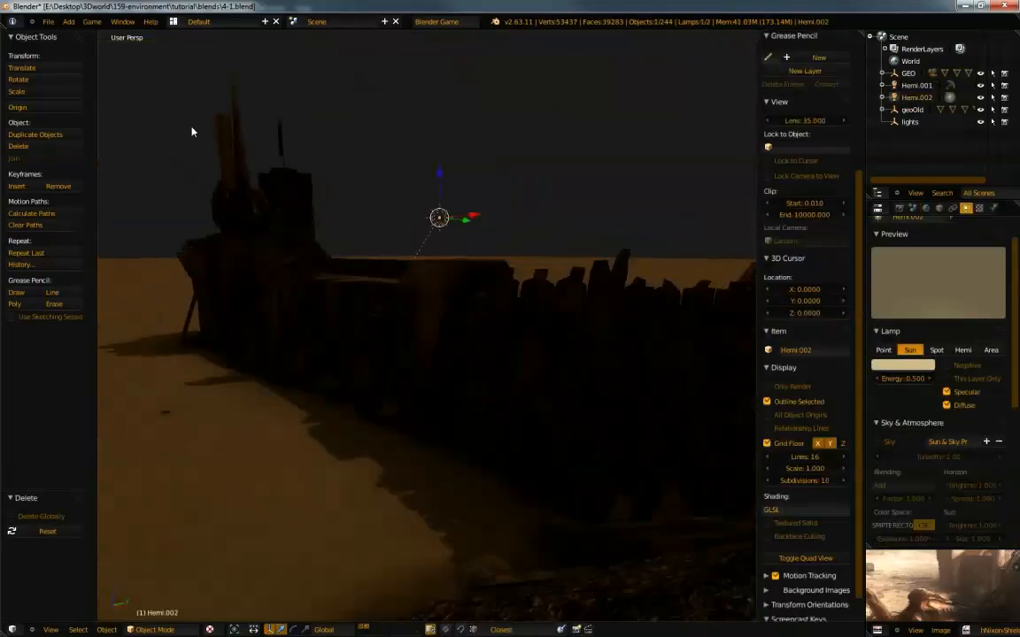
middle_click_drag(387, 119, 382, 296)
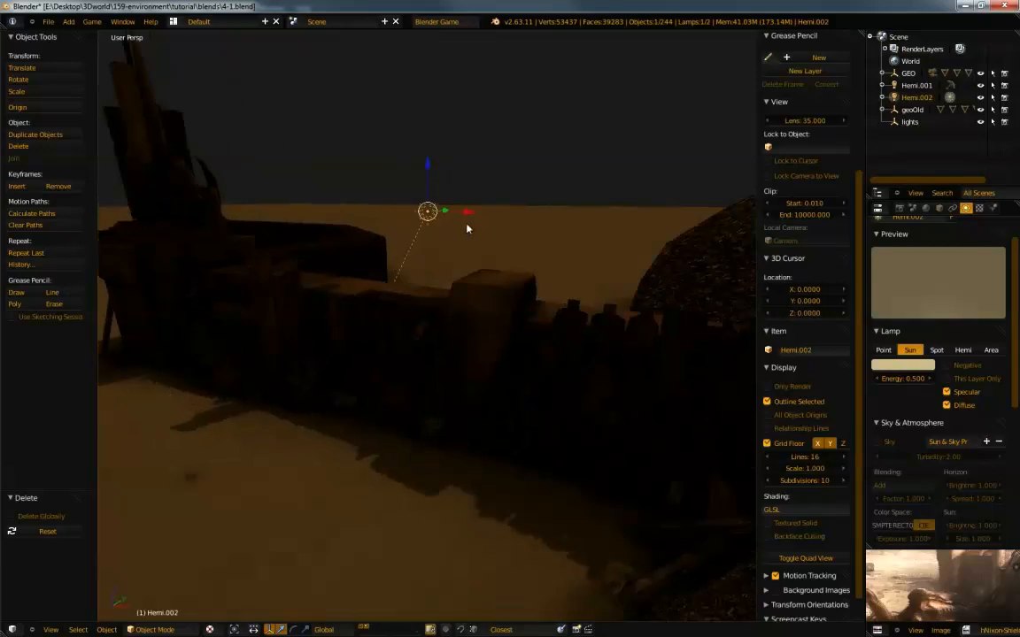
scroll(924, 506, "down", 5)
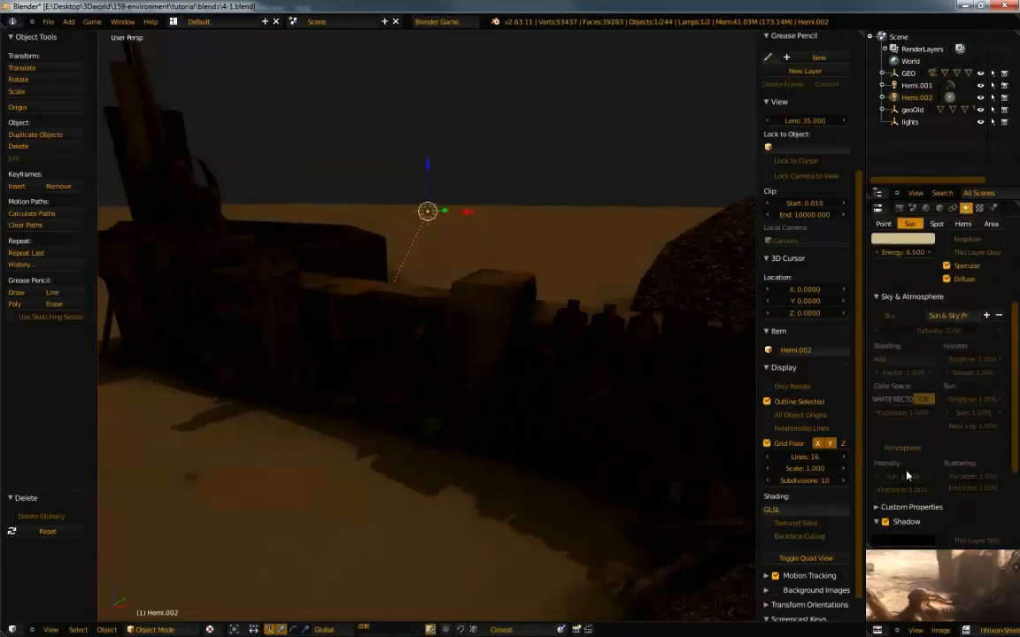
middle_click_drag(563, 384, 446, 200)
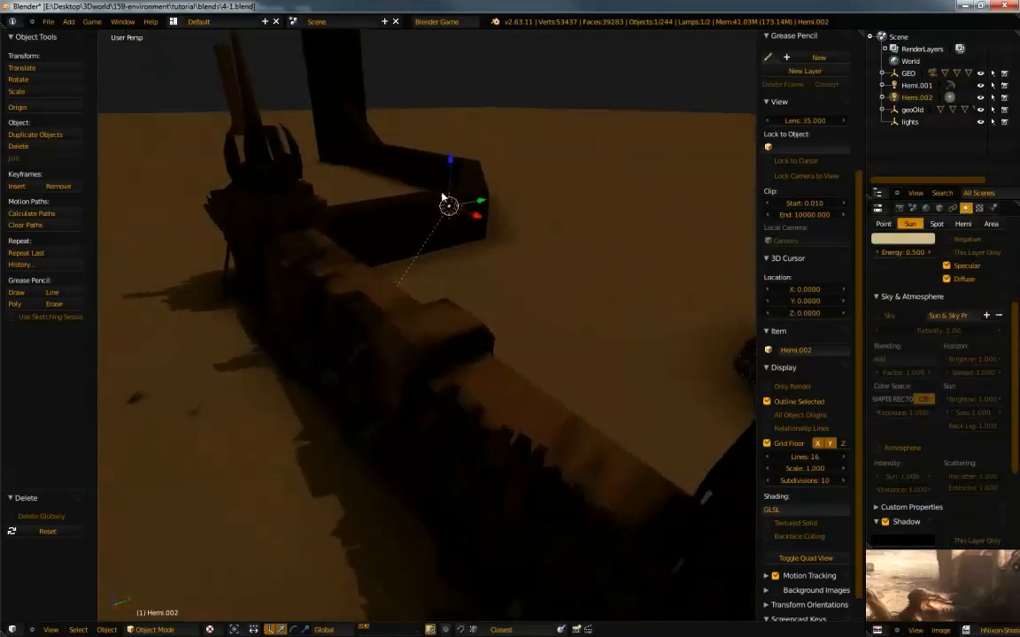
key("r")
key("x")
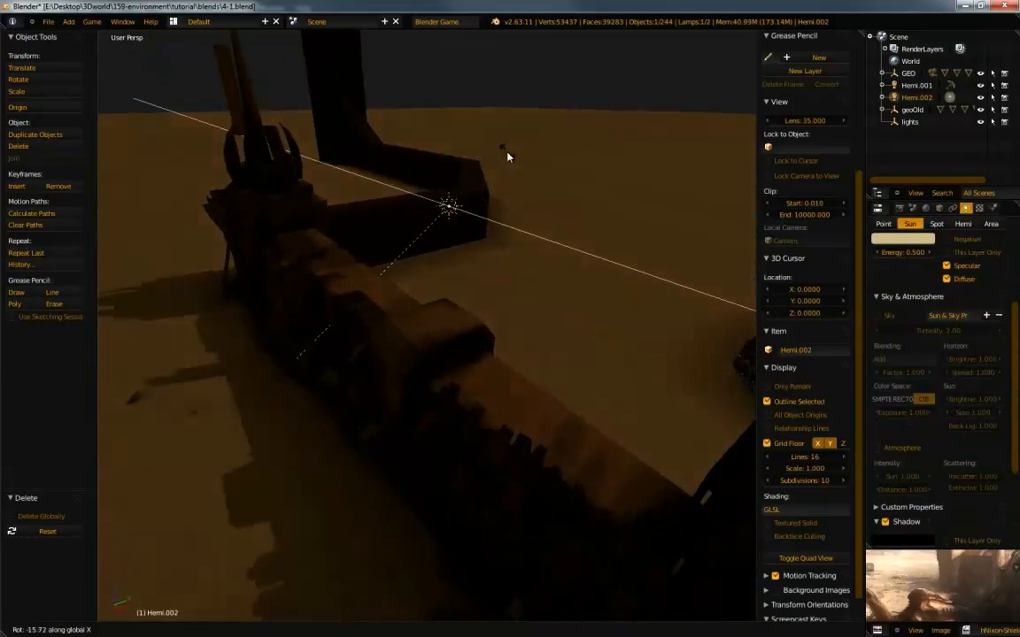
left_click(485, 180)
middle_click_drag(485, 179, 523, 194)
Select the remaining hemi lamp, check its settings, and inspect the lighting across the desert
right_click(591, 208)
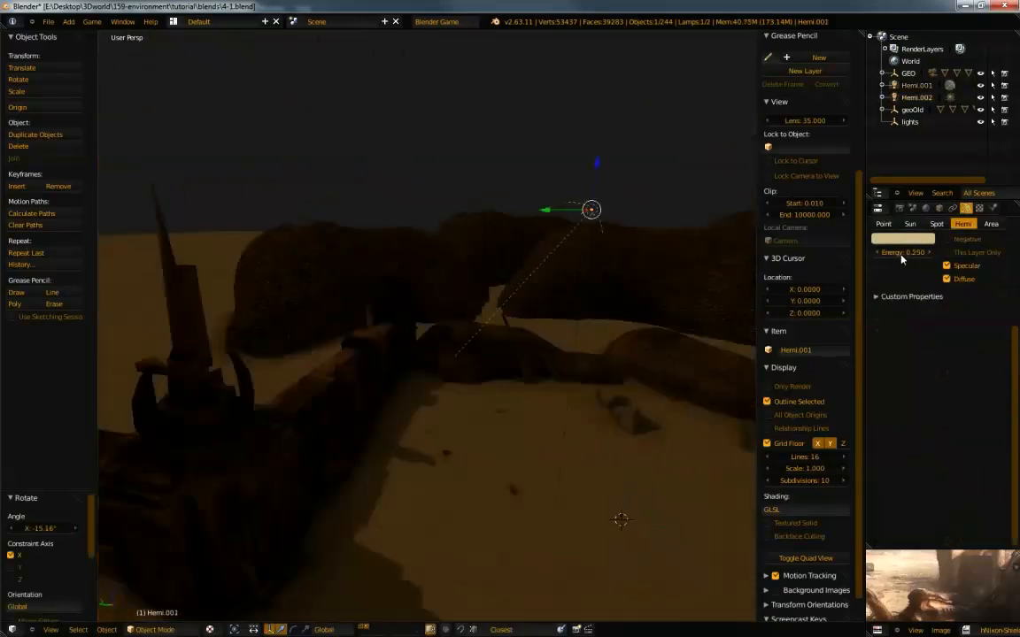
middle_click_drag(672, 354, 417, 368)
middle_click_drag(486, 507, 287, 296)
Try peach and red-orange tints on the sun lamp and settle on light blue, R 0.171, G 0.477, B 0.581
right_click(282, 298)
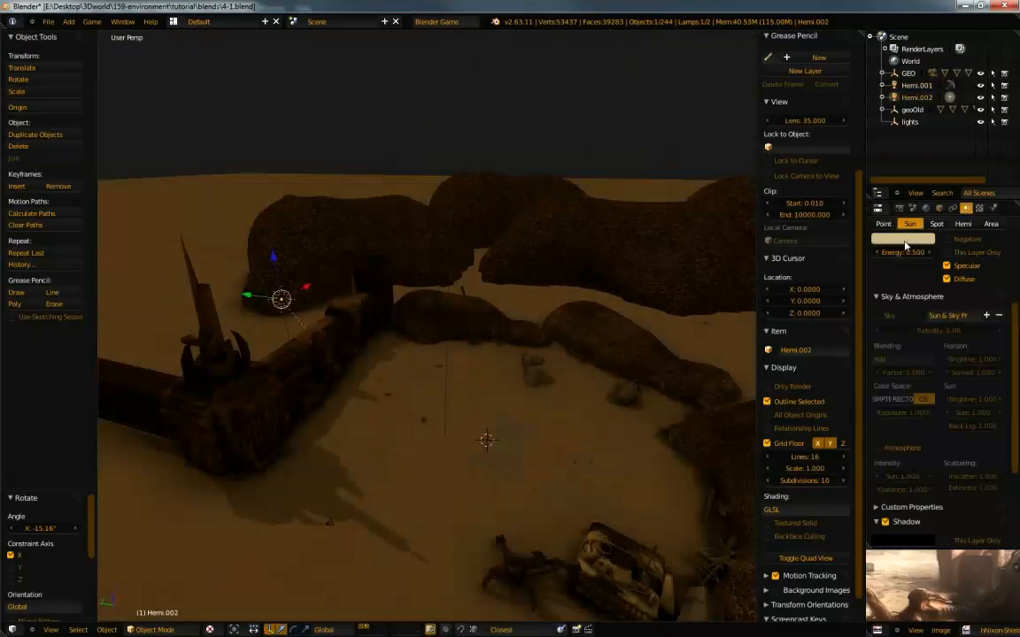
left_click(902, 238)
left_click(899, 239)
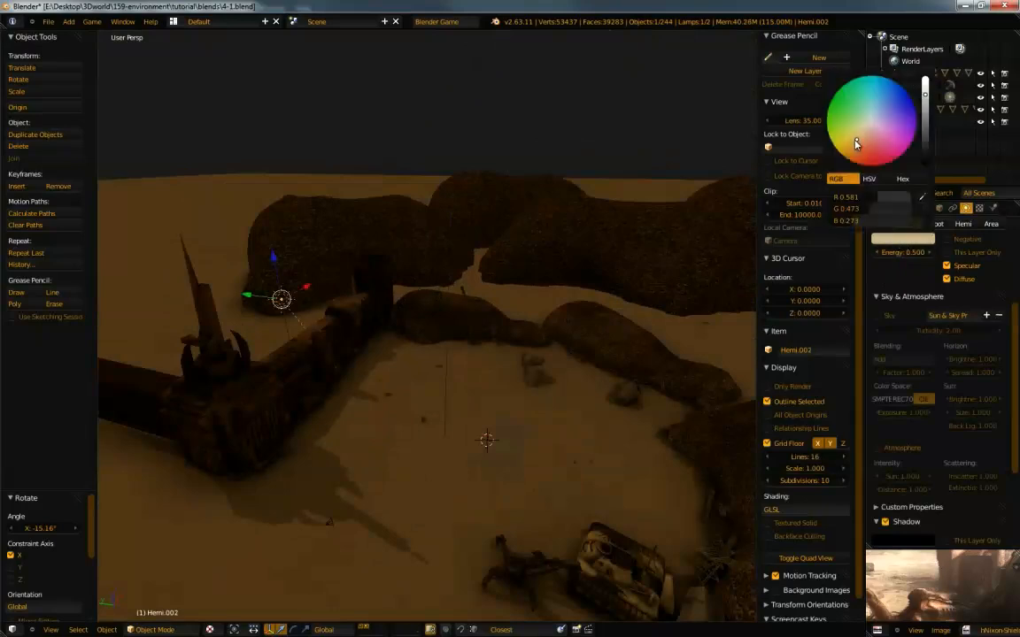
left_click(857, 148)
left_click(856, 145)
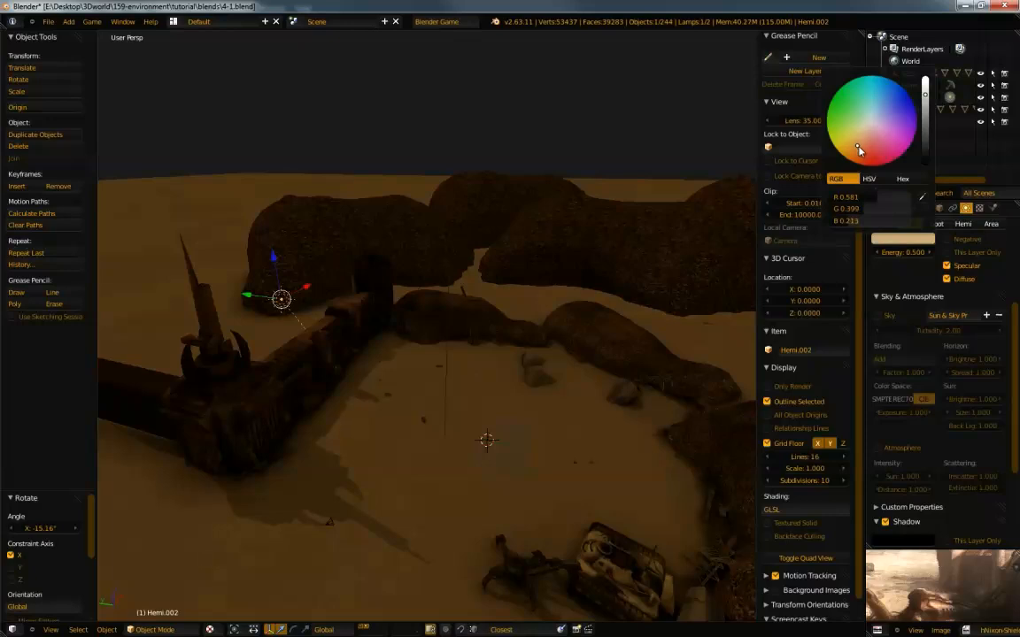
left_click(866, 164)
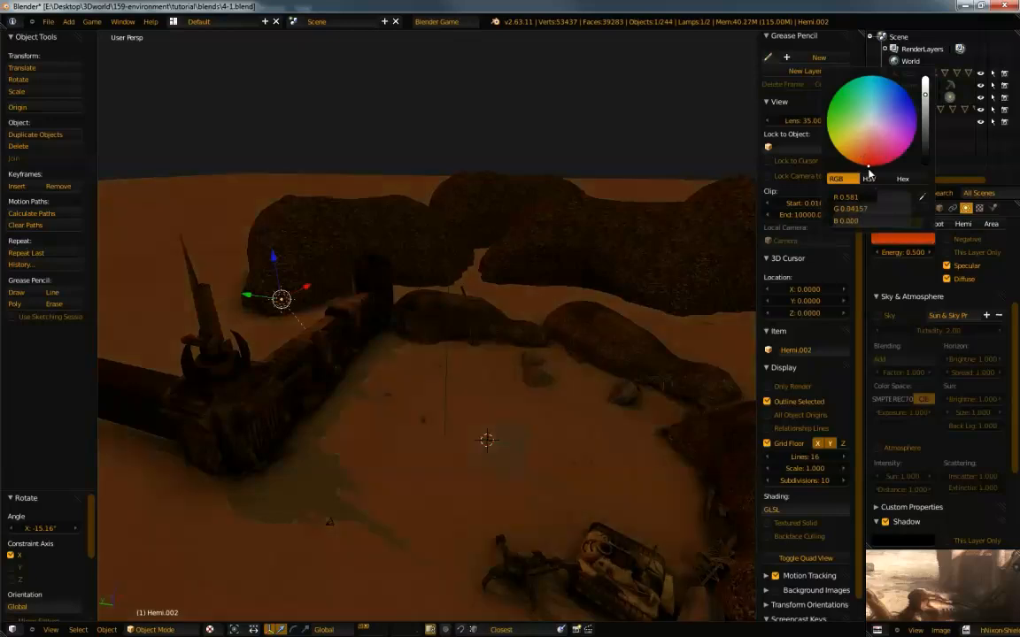
left_click(892, 94)
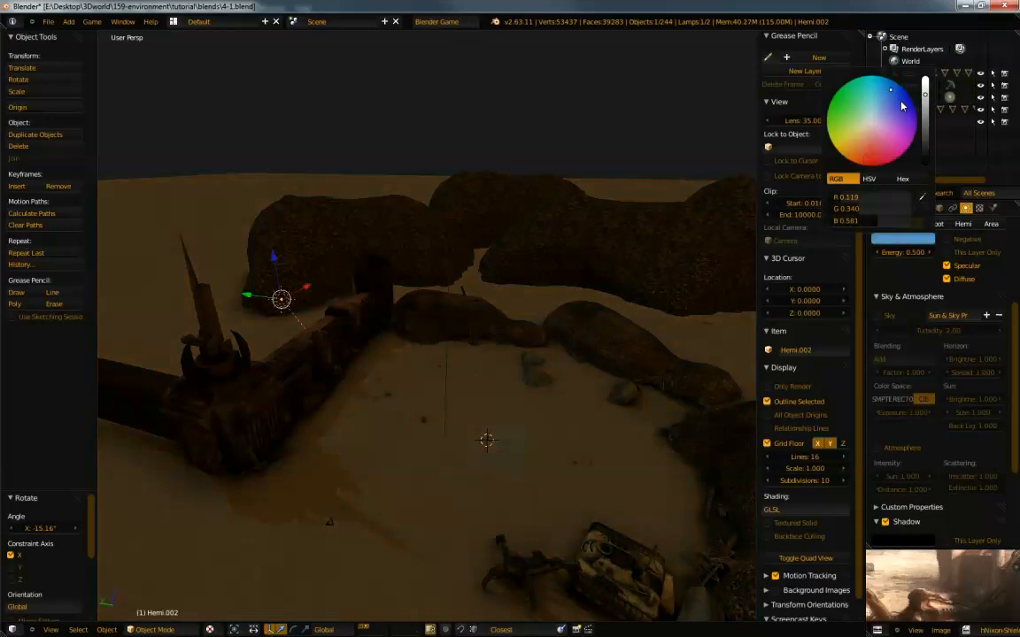
left_click(883, 91)
left_click(882, 92)
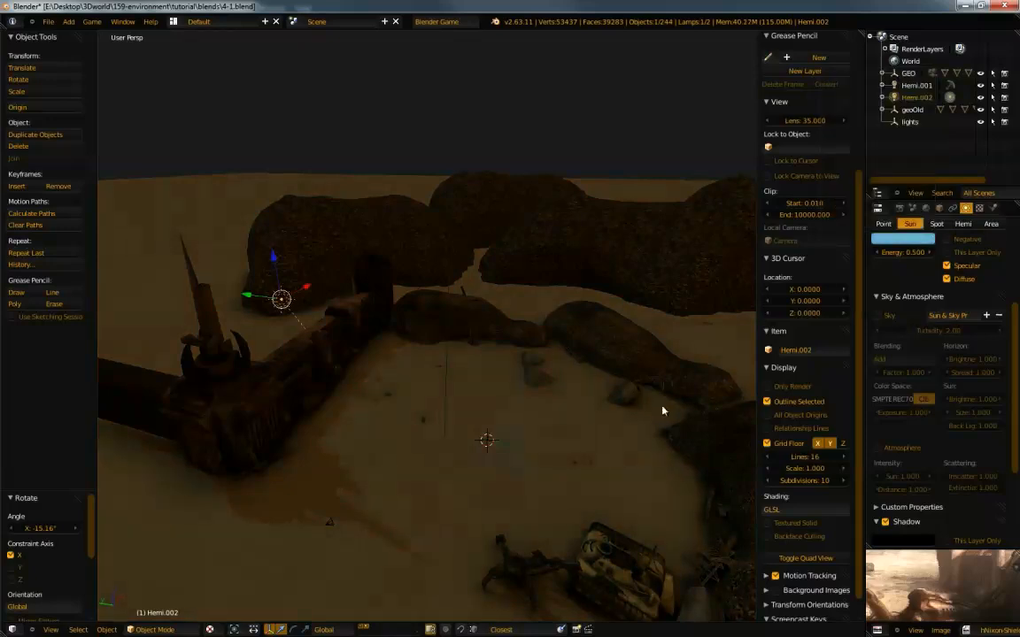
Change the sun lamp's color to a warm sandy orange and check the light across the ruins
middle_click_drag(414, 334, 673, 327)
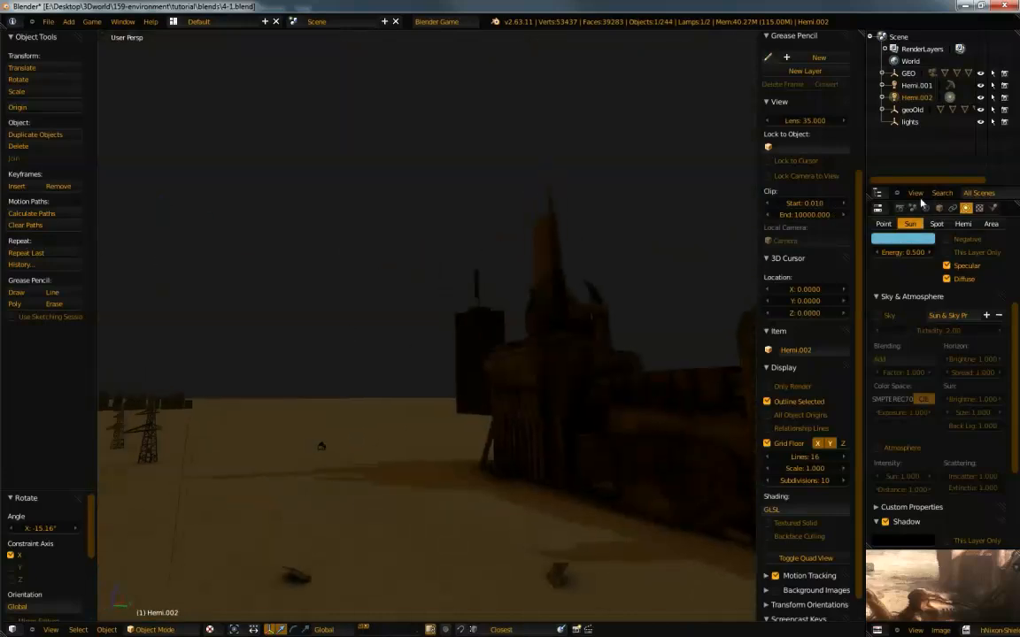
left_click(902, 238)
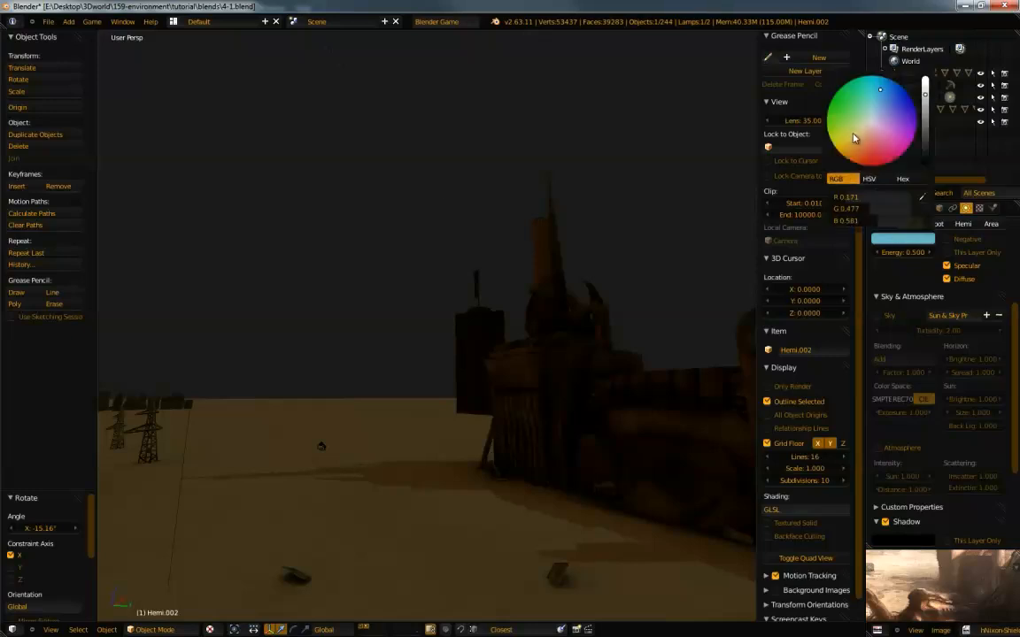
left_click(852, 134)
left_click(857, 146)
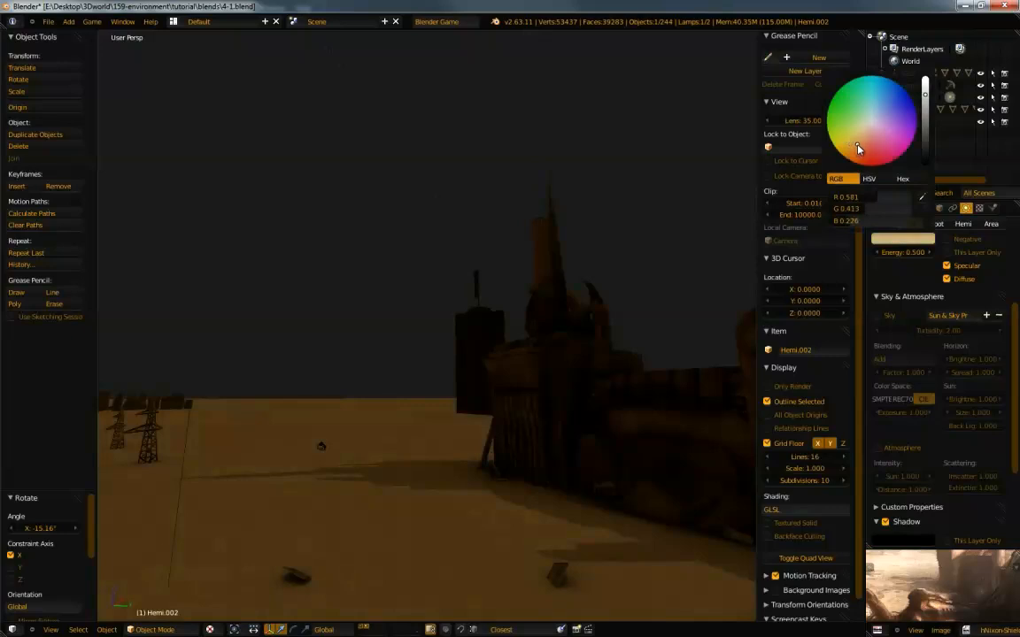
left_click(859, 148)
left_click(854, 149)
left_click(853, 146)
middle_click_drag(571, 479, 466, 178)
Try a pale blue tint on the hemi lamp, about R 0.393, G 0.489, B 0.538, and darken its color to black
right_click(465, 170)
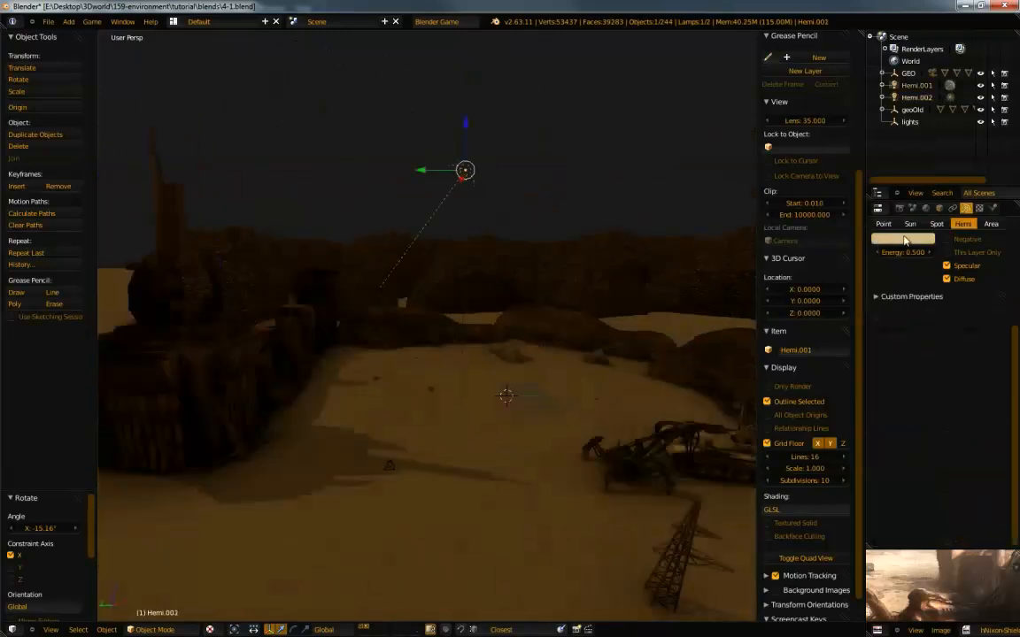
left_click(902, 238)
left_click(879, 117)
left_click(877, 116)
left_click(877, 116)
left_click(878, 114)
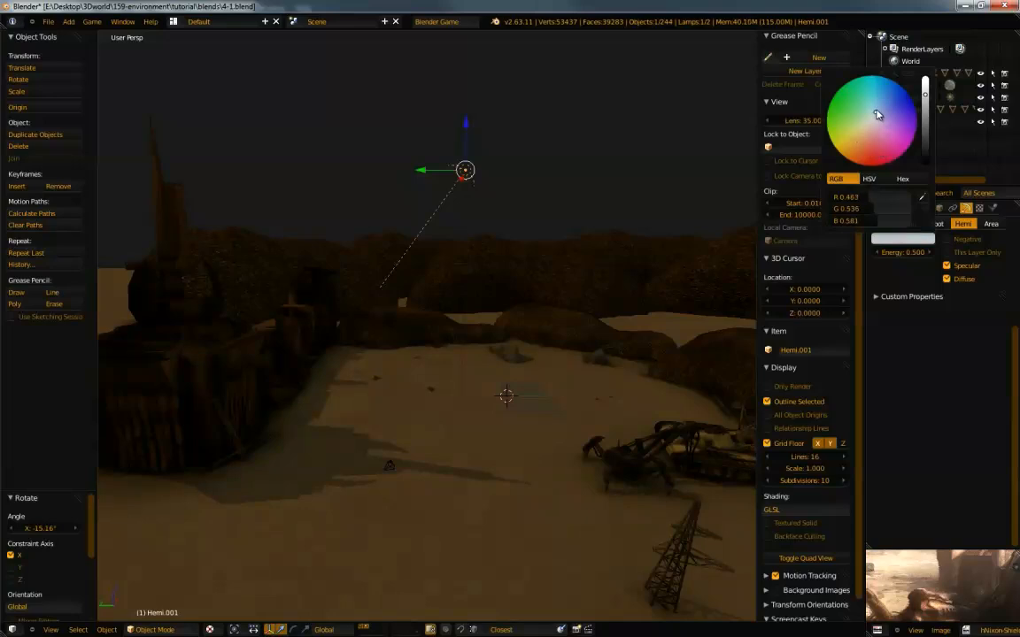
left_click(925, 120)
left_click_drag(925, 123, 925, 94)
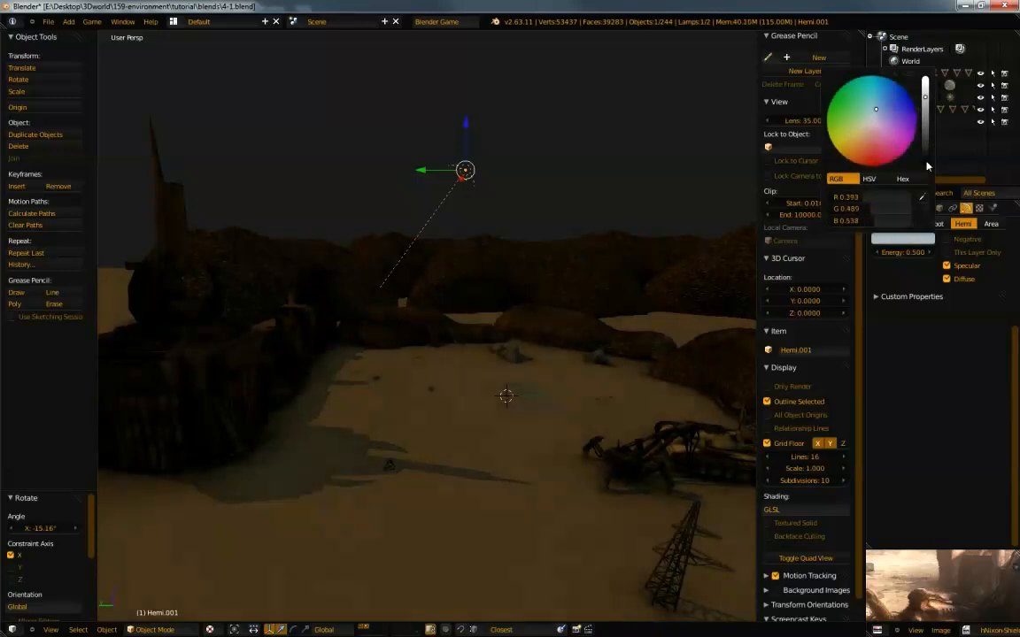
left_click_drag(927, 166, 927, 168)
Delete the hemi lamp, view the scene without it, and undo the deletion
middle_click_drag(410, 386, 375, 382)
key("x")
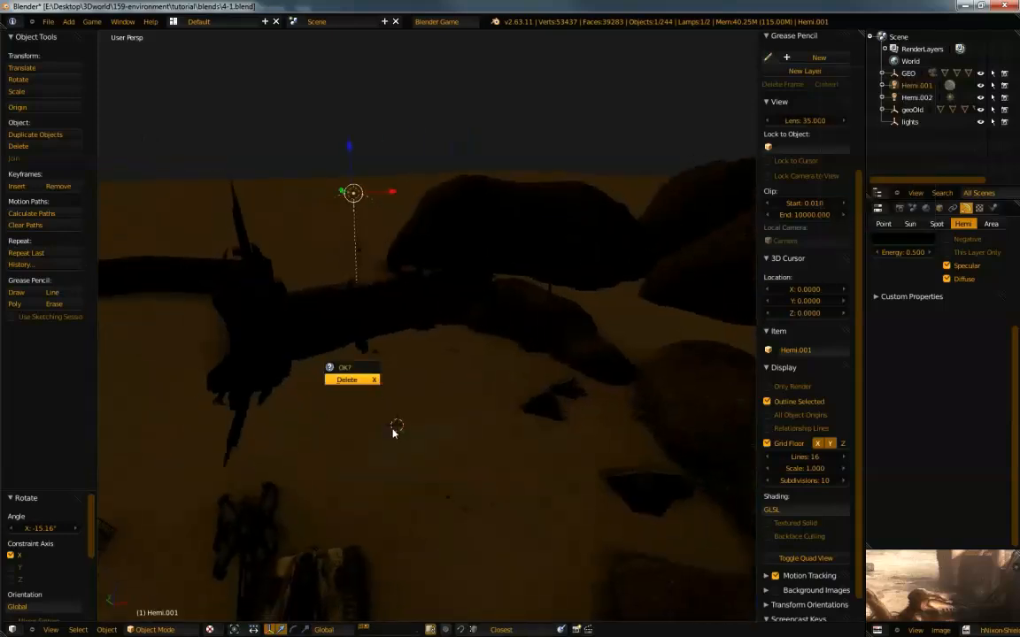
key("Return")
middle_click_drag(391, 428, 303, 409)
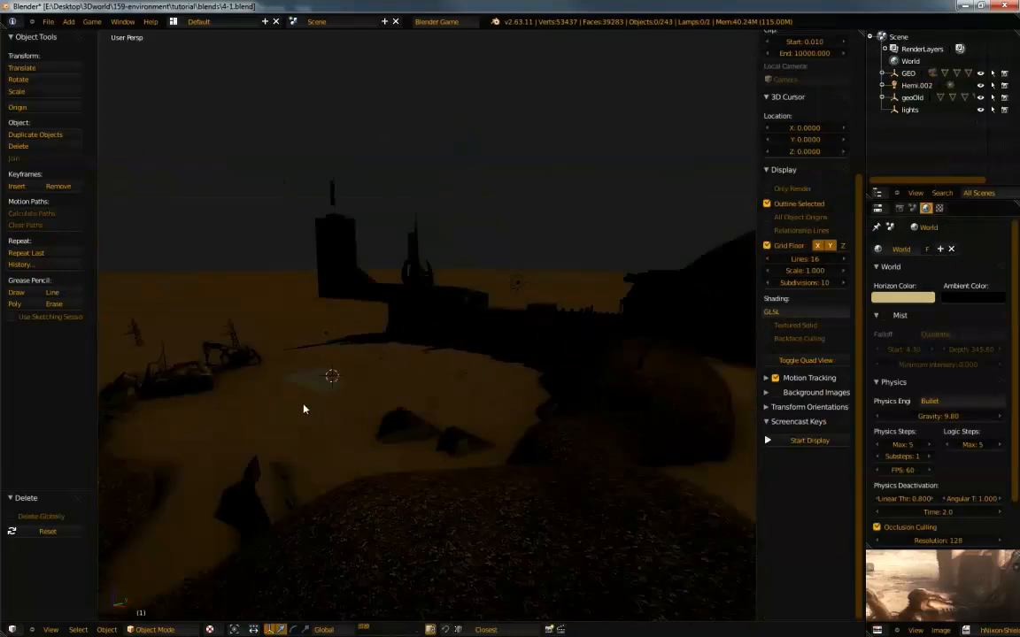
key("ctrl+z")
middle_click_drag(391, 323, 565, 323)
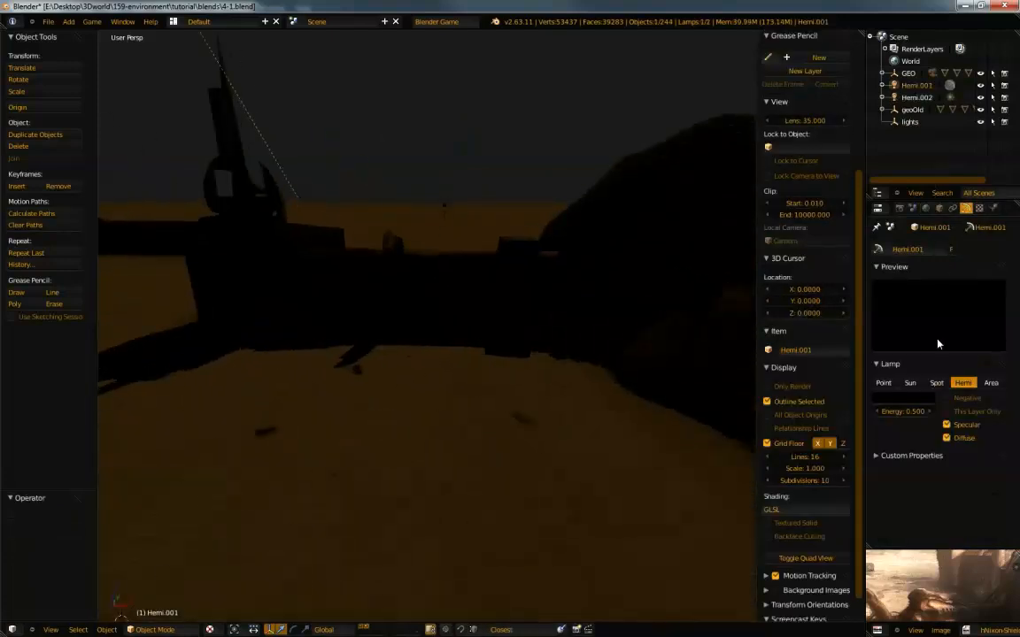
Brighten the hemi lamp's color to about 0.897 and tint it a pale warm cream
left_click(894, 400)
left_click_drag(924, 319, 920, 266)
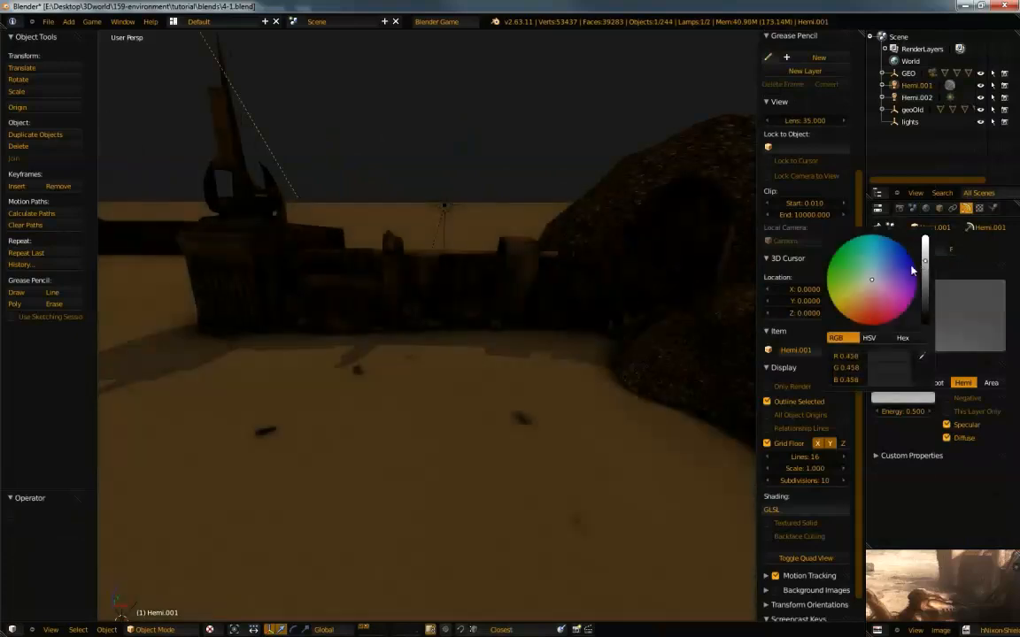
scroll(867, 287, "up", 10)
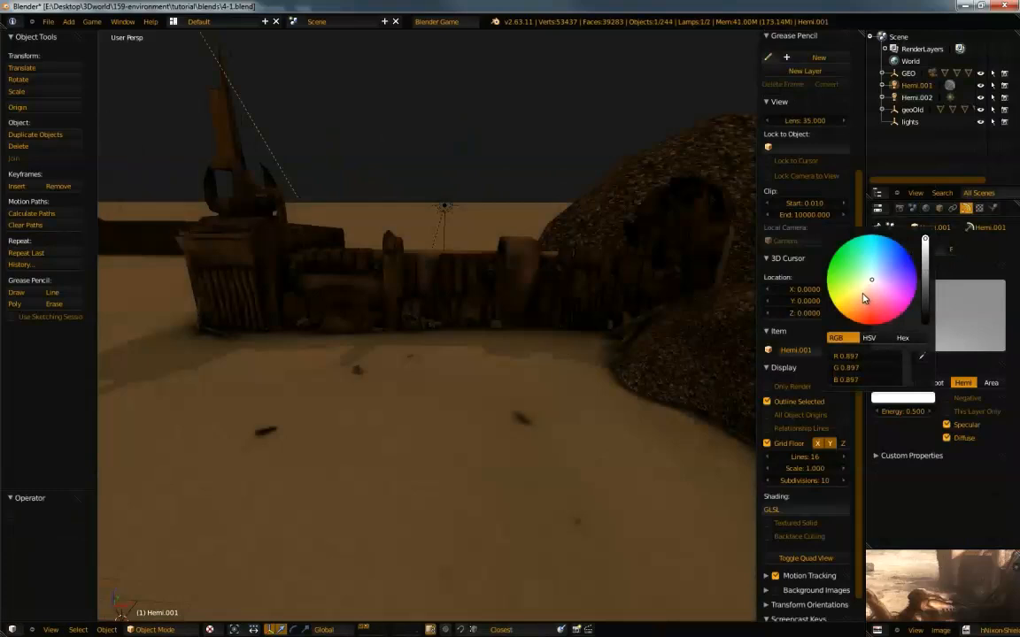
left_click(863, 298)
left_click(859, 293)
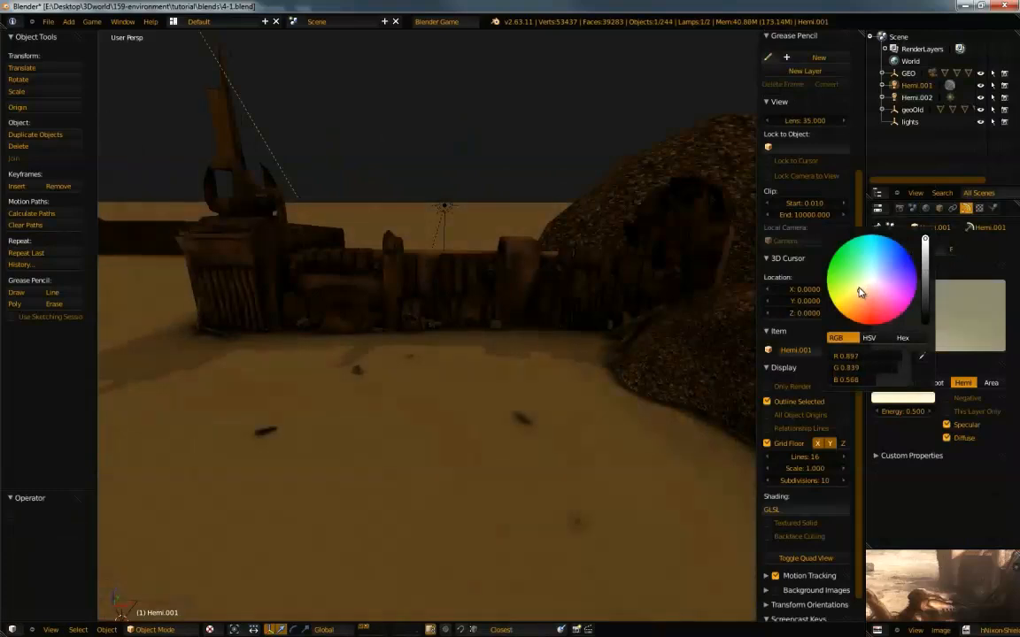
left_click(855, 289)
left_click(861, 292)
left_click(863, 295)
Select the small junk pile beside the wall and shift its junkpileSmall material's diffuse color to a light orange tan
middle_click_drag(389, 362, 386, 390)
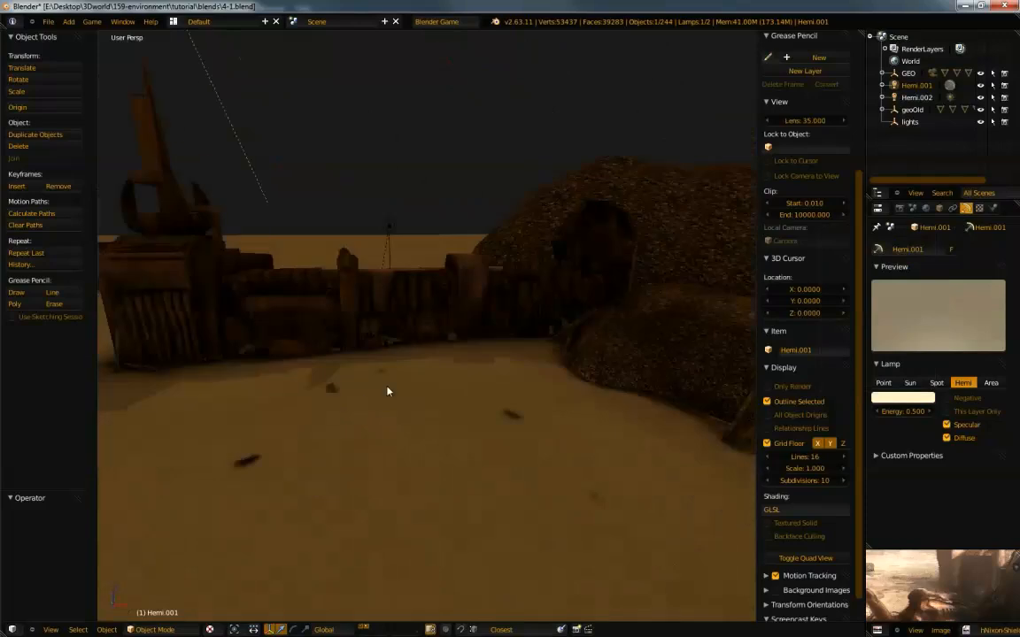
right_click(646, 364)
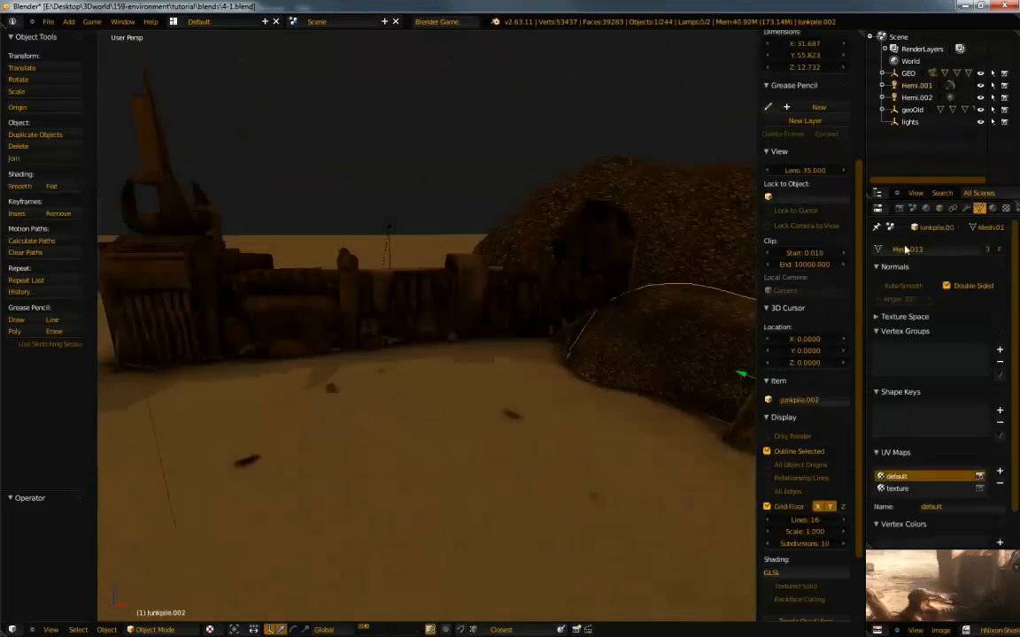
left_click(992, 207)
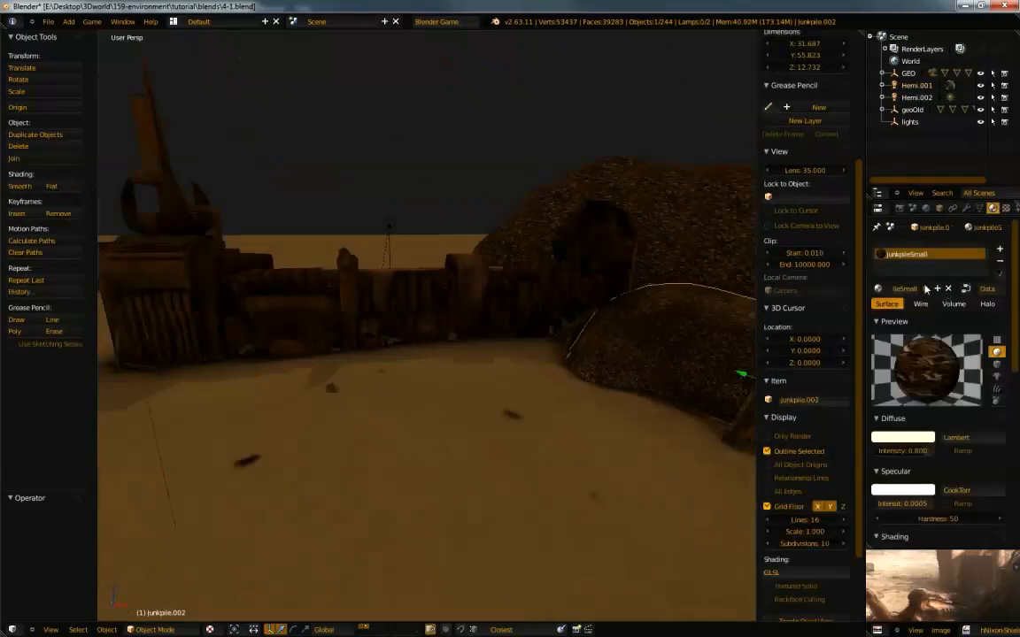
left_click(903, 436)
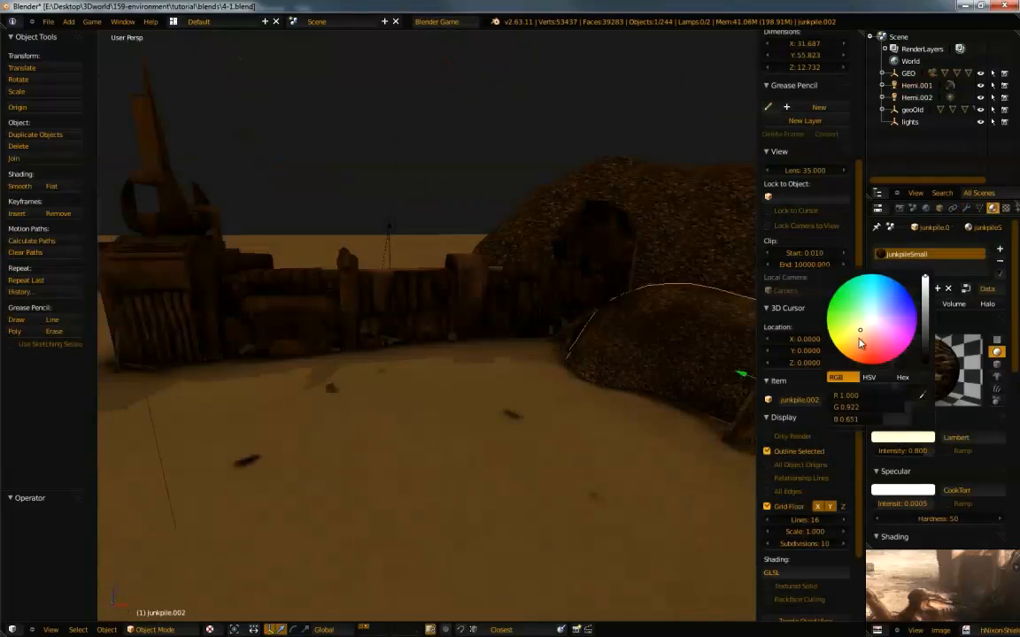
left_click(858, 339)
left_click(855, 342)
left_click(858, 342)
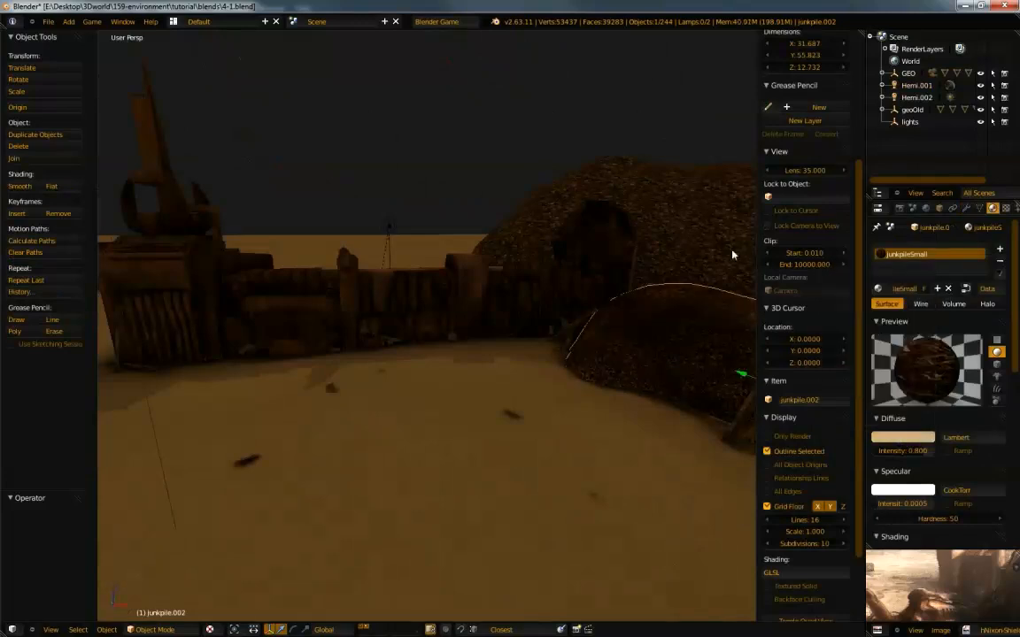
Shift the junkpileLarge material's diffuse color on the large junk pile toward orange and darken it to a muted brown
key("KP_Decimal")
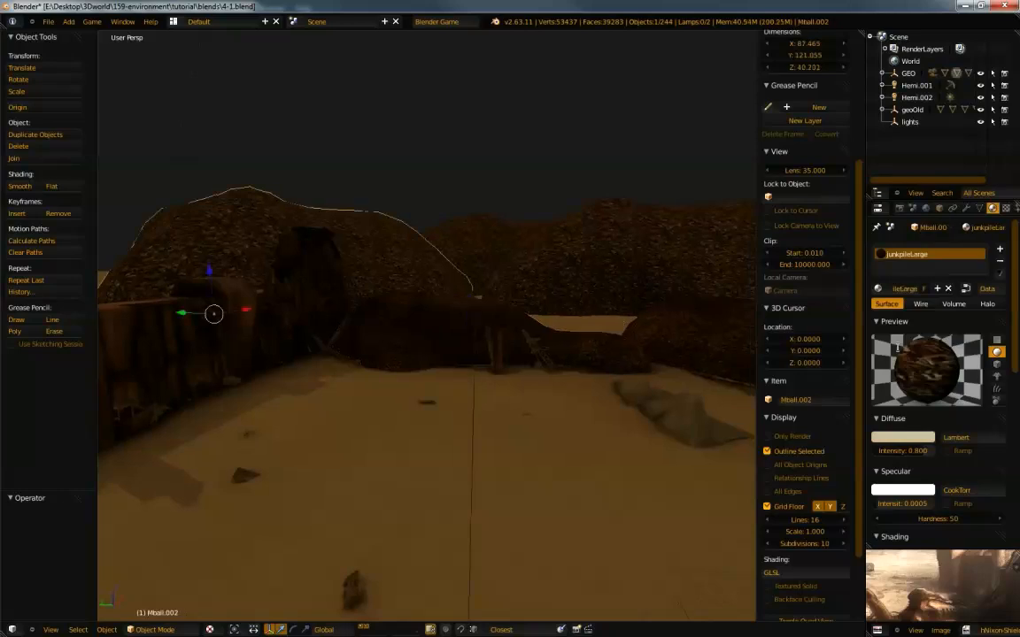
left_click(878, 289)
left_click(902, 437)
left_click(862, 340)
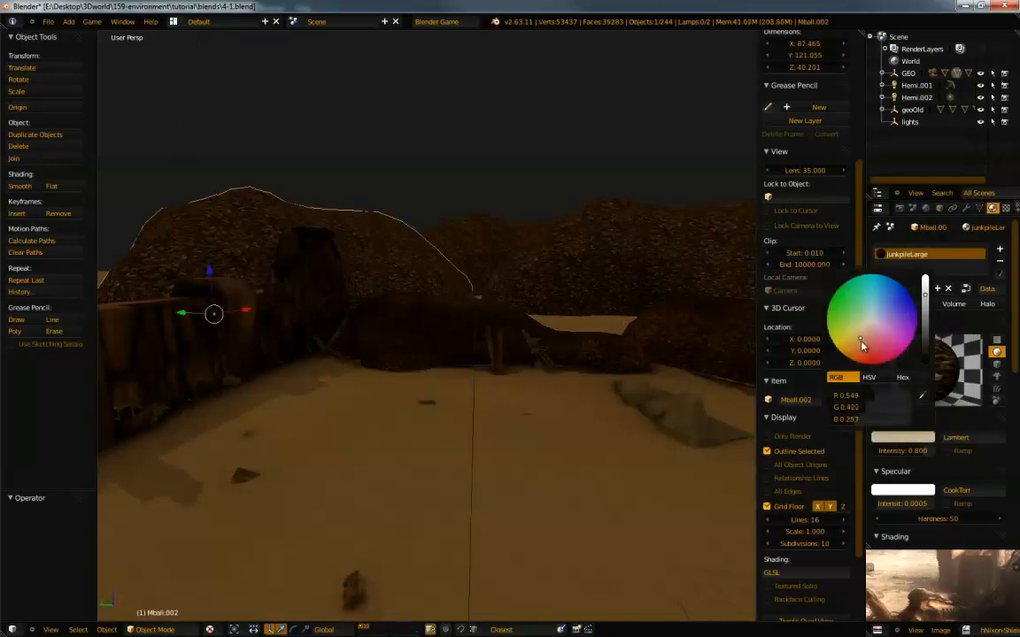
left_click(926, 304)
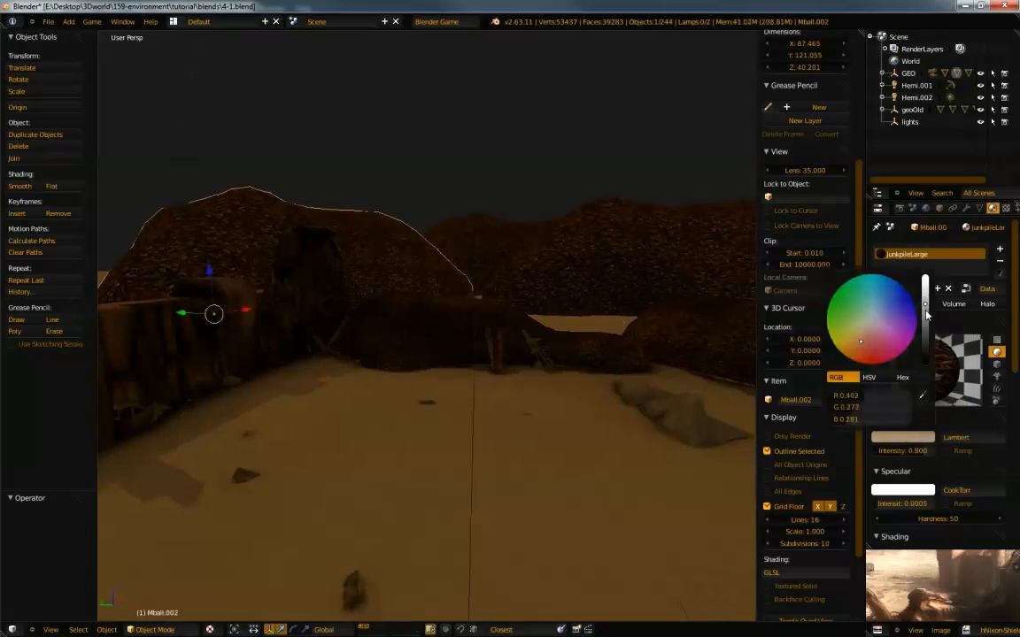
left_click(925, 310)
Select the large rail on the junk pile and set its beamLarge diffuse color to R 0.326, G 0.233, B 0.119
middle_click_drag(531, 317, 465, 410)
right_click(478, 388)
key("g")
key("z")
left_click(479, 397)
scroll(526, 374, "up", 5)
scroll(465, 410, "up", 3)
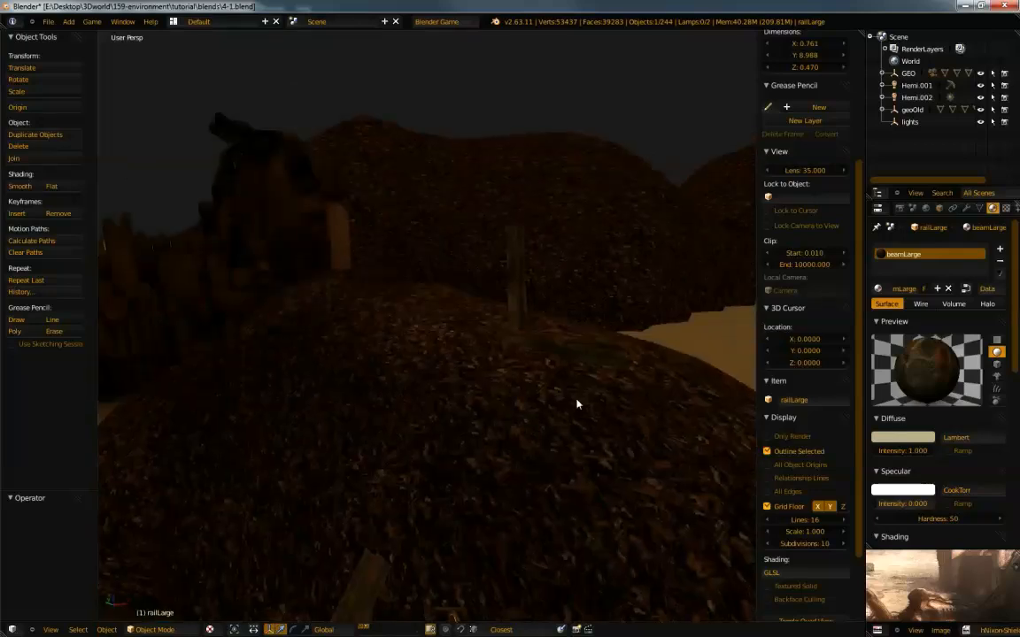
middle_click_drag(528, 371, 498, 396, "shift")
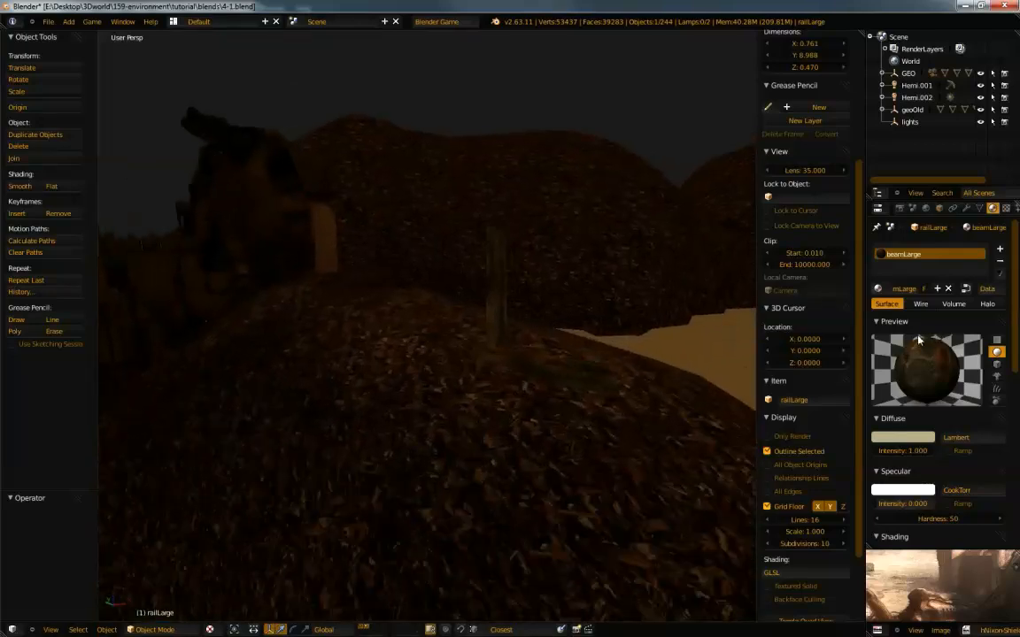
left_click(896, 437)
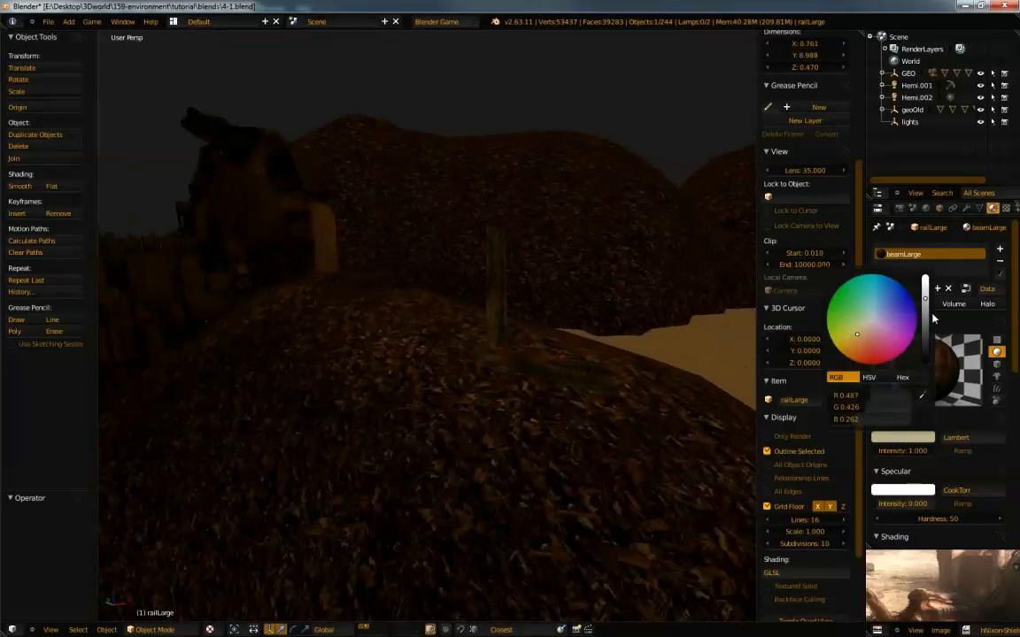
left_click_drag(857, 343, 858, 347)
left_click_drag(926, 314, 927, 312)
left_click_drag(855, 339, 858, 346)
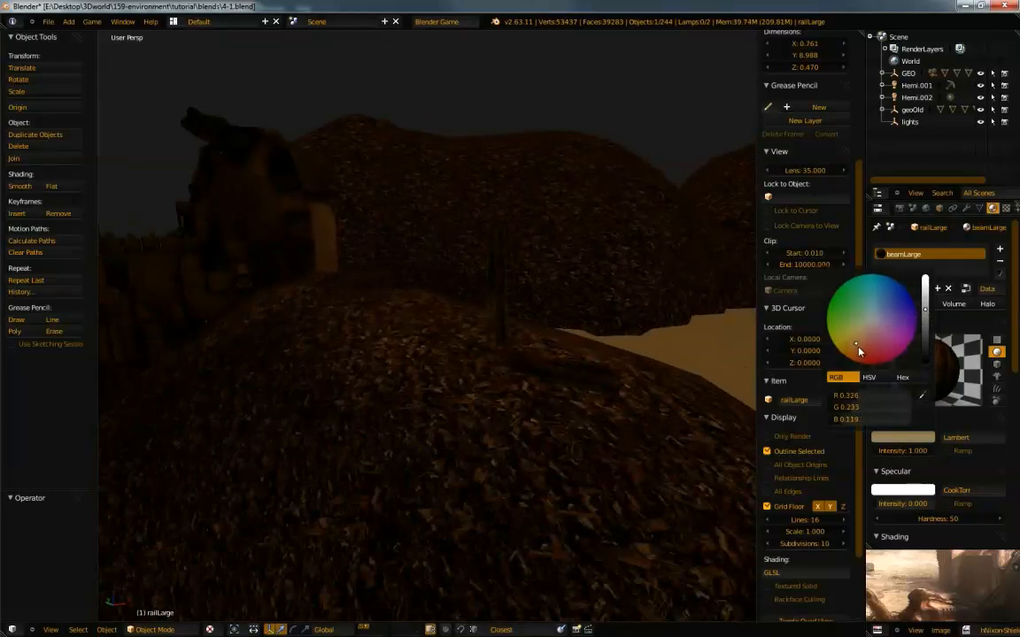
Examine the ground, large junk pile and main wall objects and their materials, focusing on the wall pieces
middle_click_drag(485, 457, 427, 461)
scroll(314, 339, "down", 3)
middle_click_drag(315, 339, 659, 241, "shift")
right_click(355, 337)
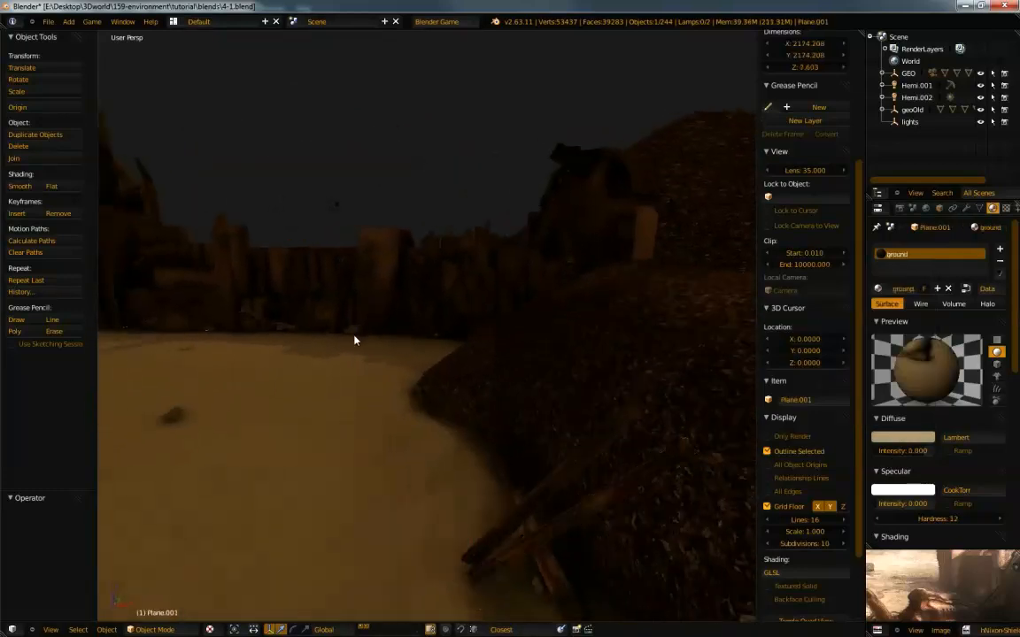
key("KP_Decimal")
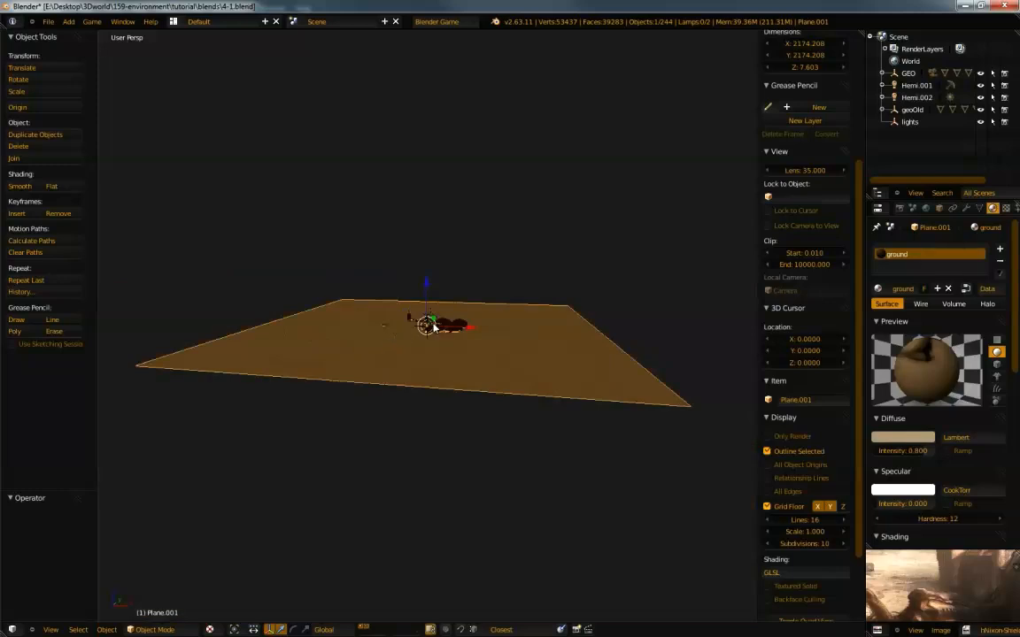
right_click(434, 329)
key("KP_Decimal")
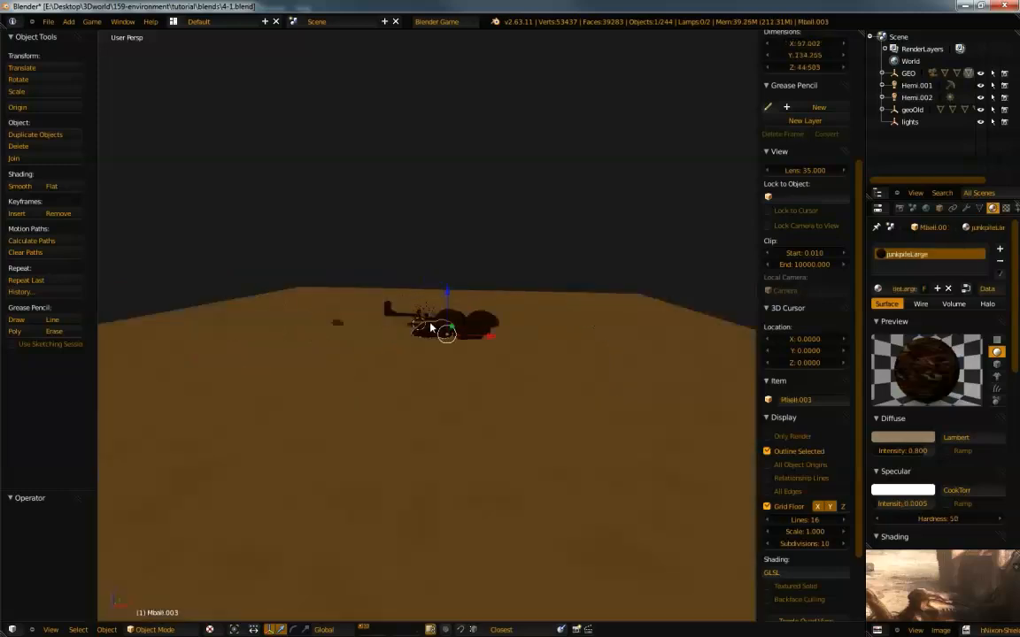
middle_click_drag(429, 317, 399, 230)
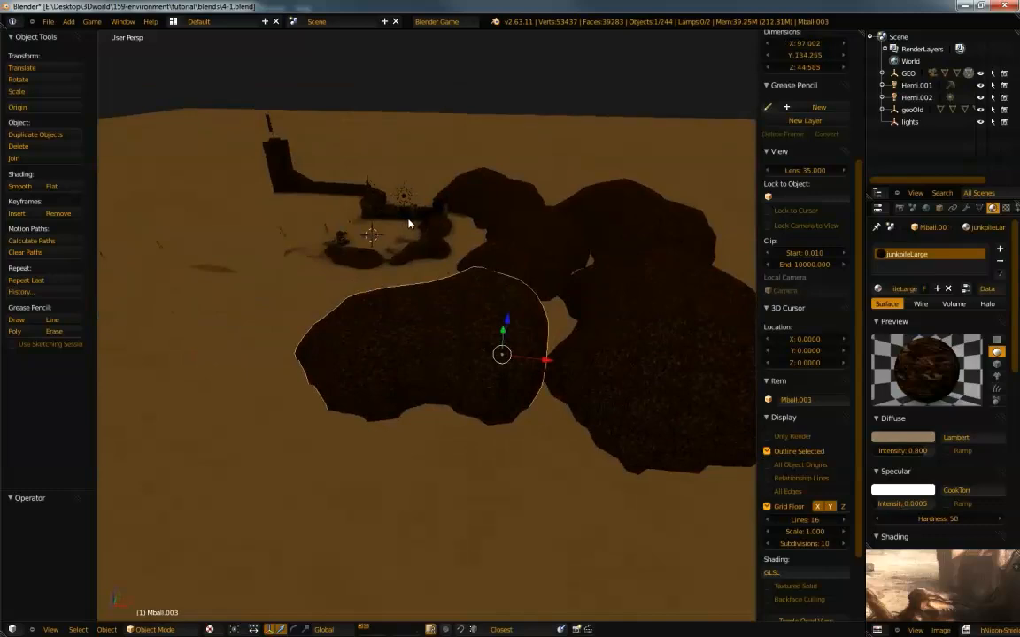
right_click(408, 223)
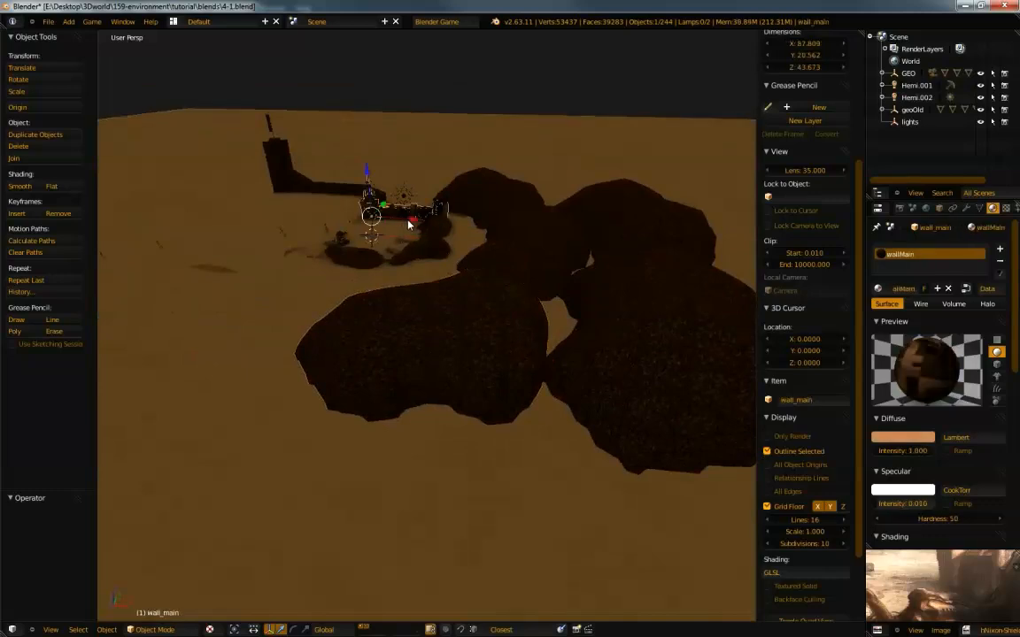
right_click(408, 223)
key("KP_Decimal")
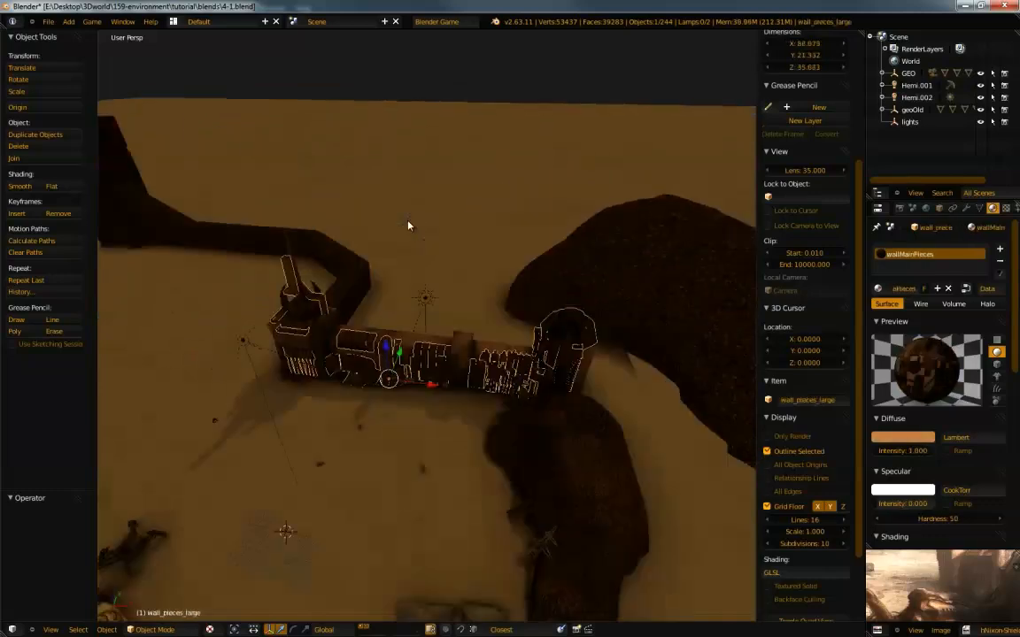
Select the small rail by the wall and darken its beamSmall material's diffuse color to a warm orange brown
right_click(446, 386)
key("KP_Decimal")
middle_click_drag(468, 408, 528, 444)
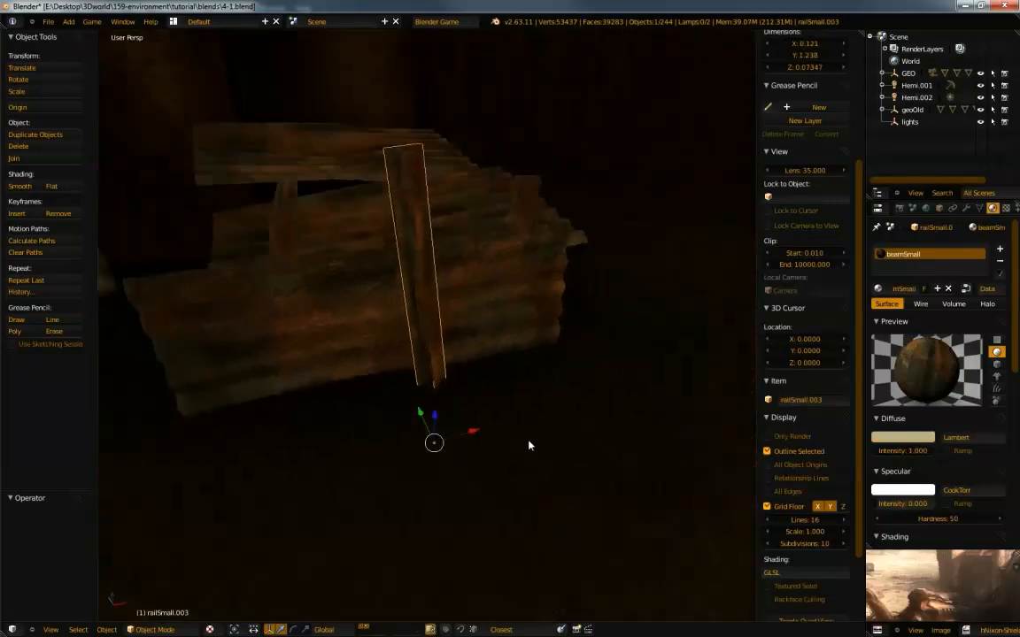
left_click(902, 436)
left_click(857, 348)
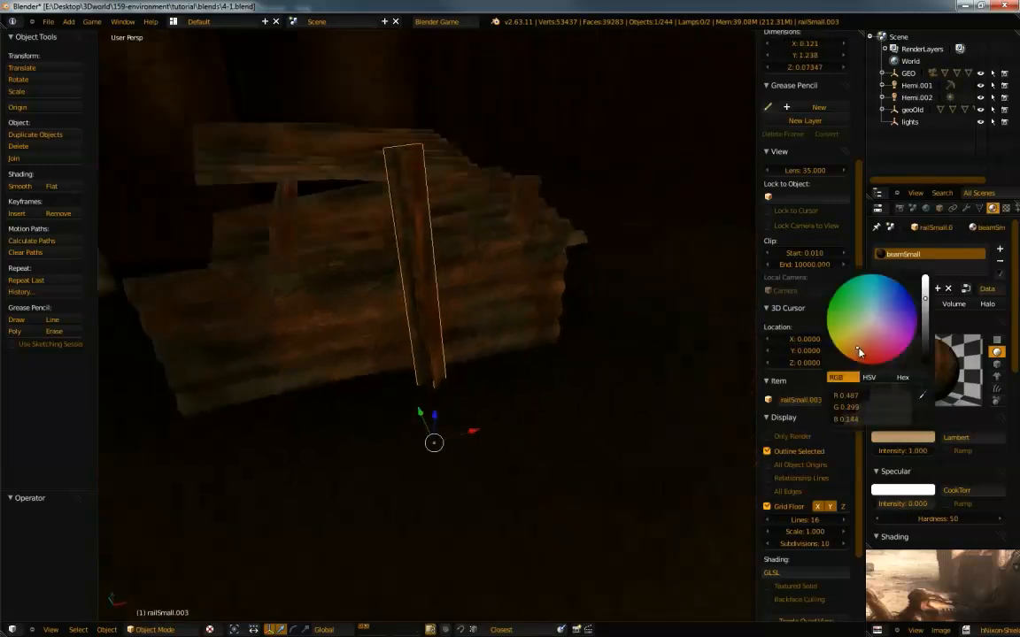
left_click(927, 314)
Select the corrugated roofing sheet and set its ironSheet diffuse color to R 0.298, G 0.196, B 0.126
right_click(519, 302)
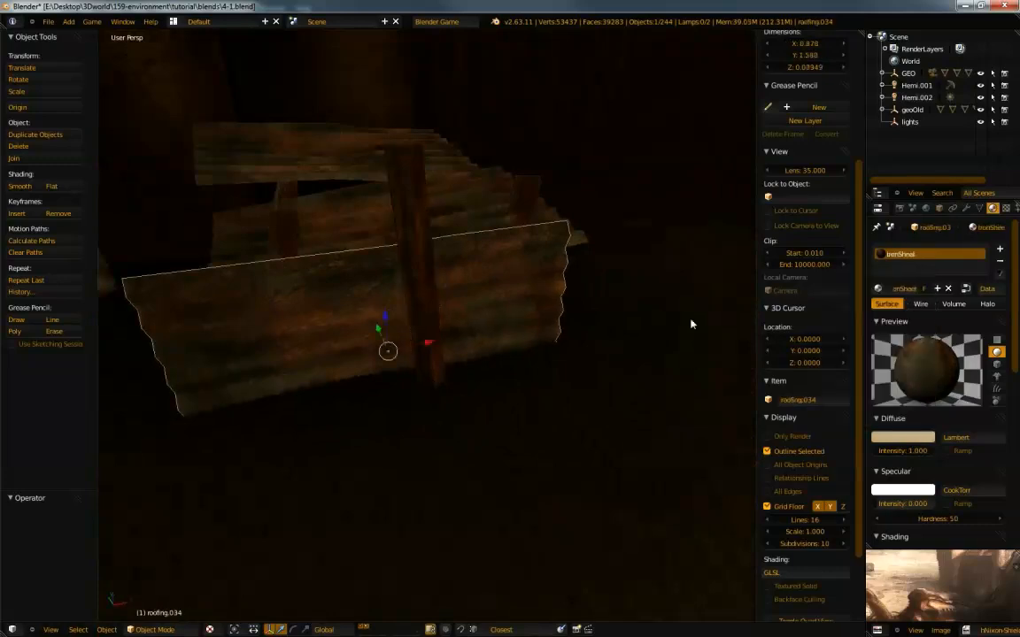
left_click(887, 434)
left_click(860, 342)
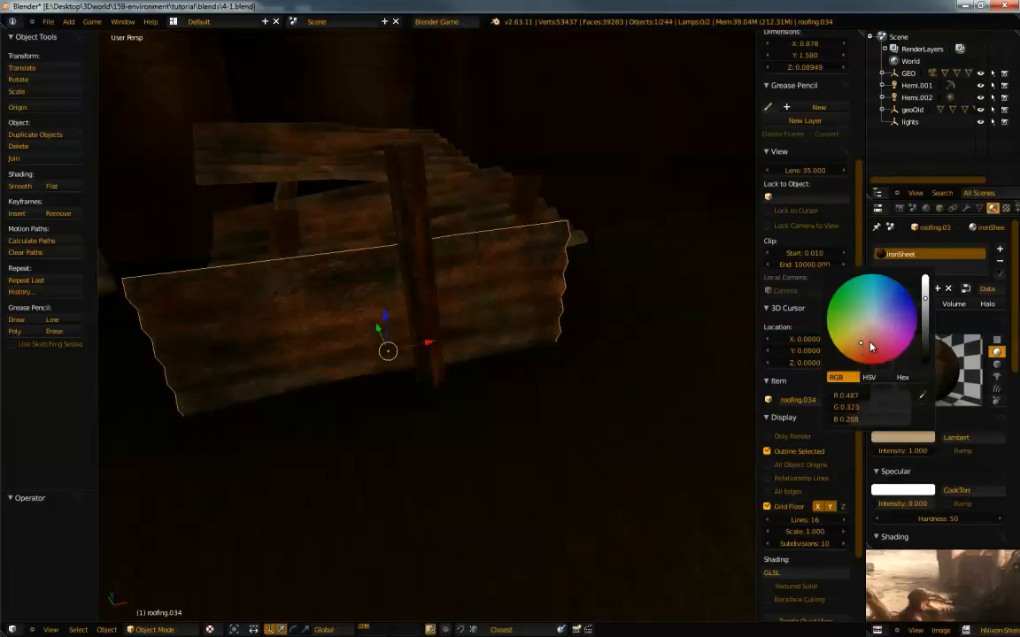
left_click_drag(928, 308, 917, 330)
left_click(925, 312)
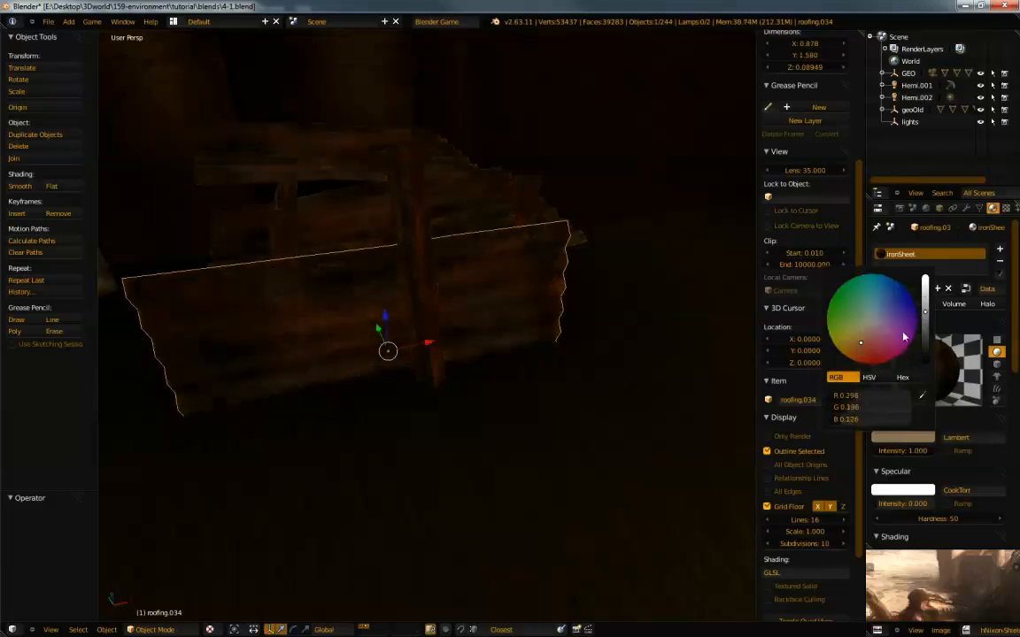
Fine-tune the ironSheet diffuse color to a slightly darker brown and compare the roofing sheet with the nearby barrel
left_click(857, 344)
left_click(925, 318)
middle_click_drag(469, 345, 397, 297)
scroll(412, 341, "down", 4)
right_click(397, 297)
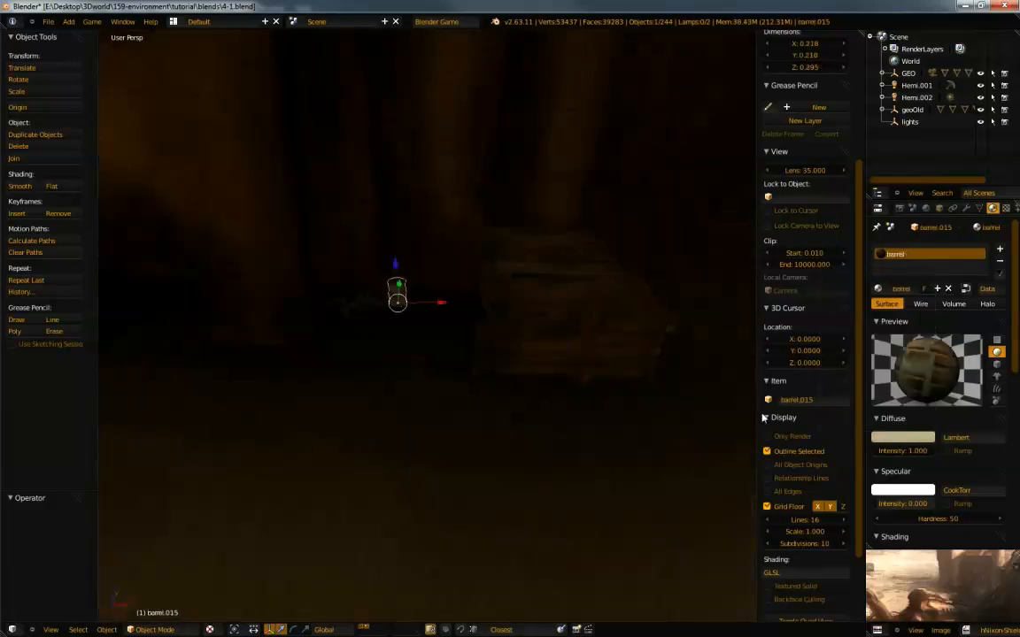
right_click(634, 366)
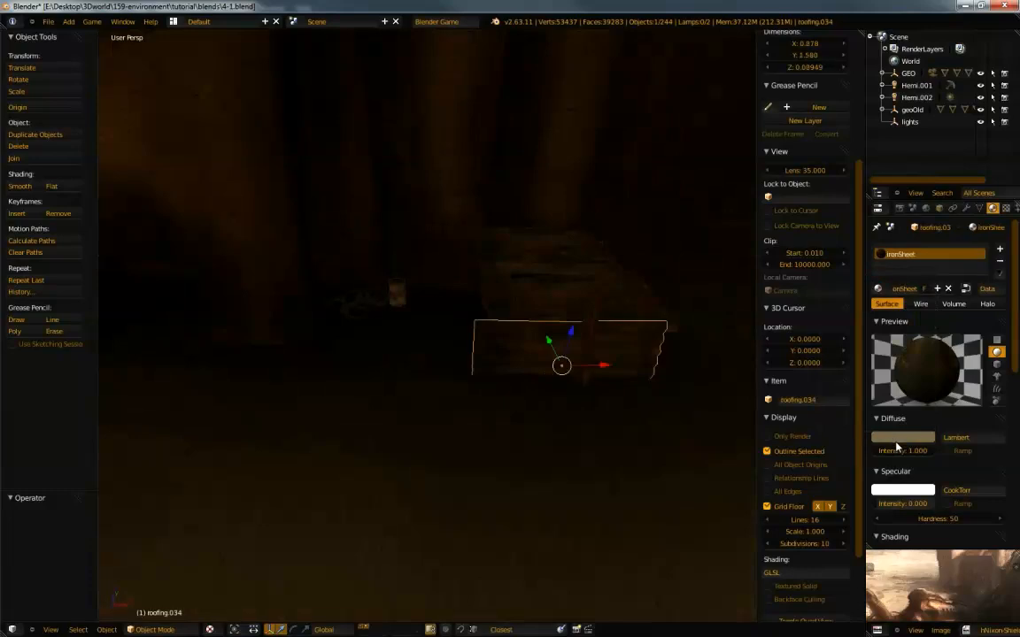
key("ctrl+z")
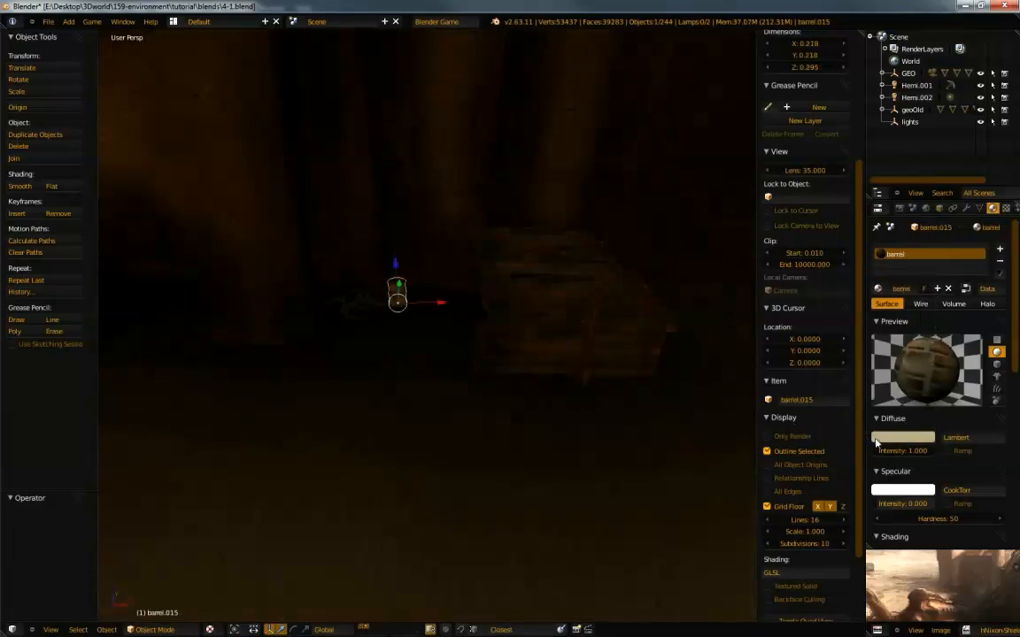
Select wall_pieces_large and adjust the diffuse color influence of its wallMainPiecesGrunge texture
middle_click_drag(570, 427, 470, 390)
scroll(471, 390, "down", 6)
right_click(455, 321)
middle_click_drag(416, 418, 386, 352)
left_click(1005, 208)
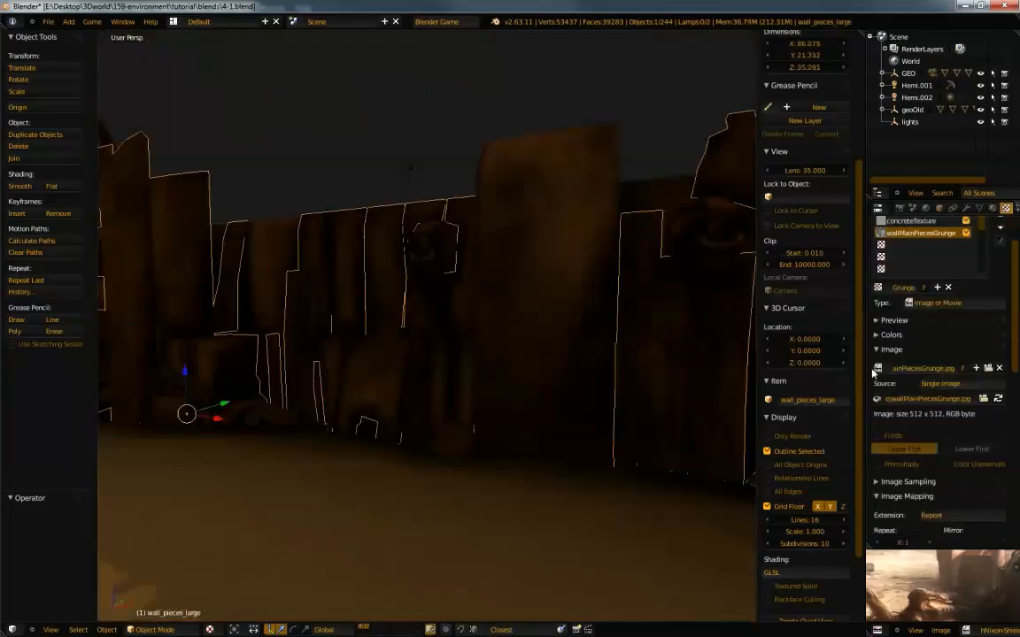
scroll(904, 302, "down", 10)
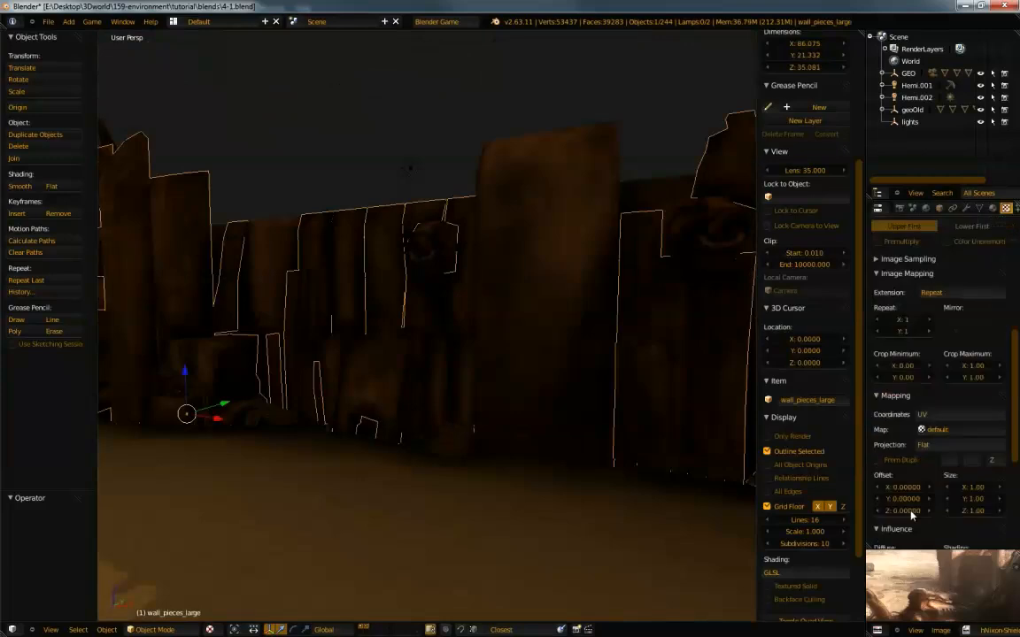
left_click_drag(909, 371, 903, 369)
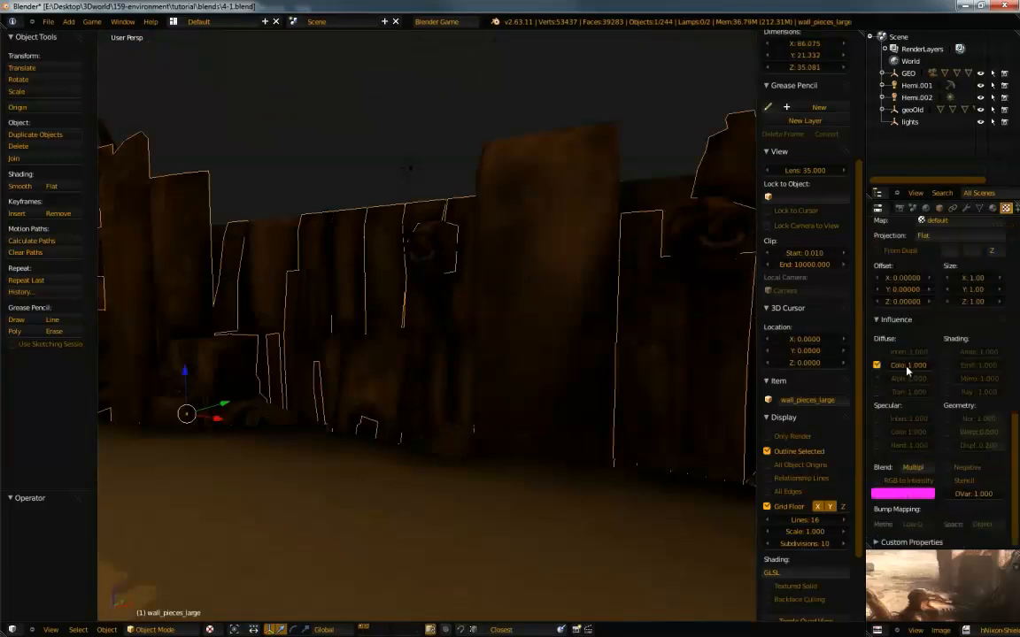
left_click_drag(902, 365, 905, 370)
Select wall_main and lower its grunge texture's diffuse color influence to 0.902
middle_click_drag(517, 414, 475, 303)
scroll(405, 345, "down", 3)
key("a")
scroll(530, 367, "up", 2)
right_click(610, 332)
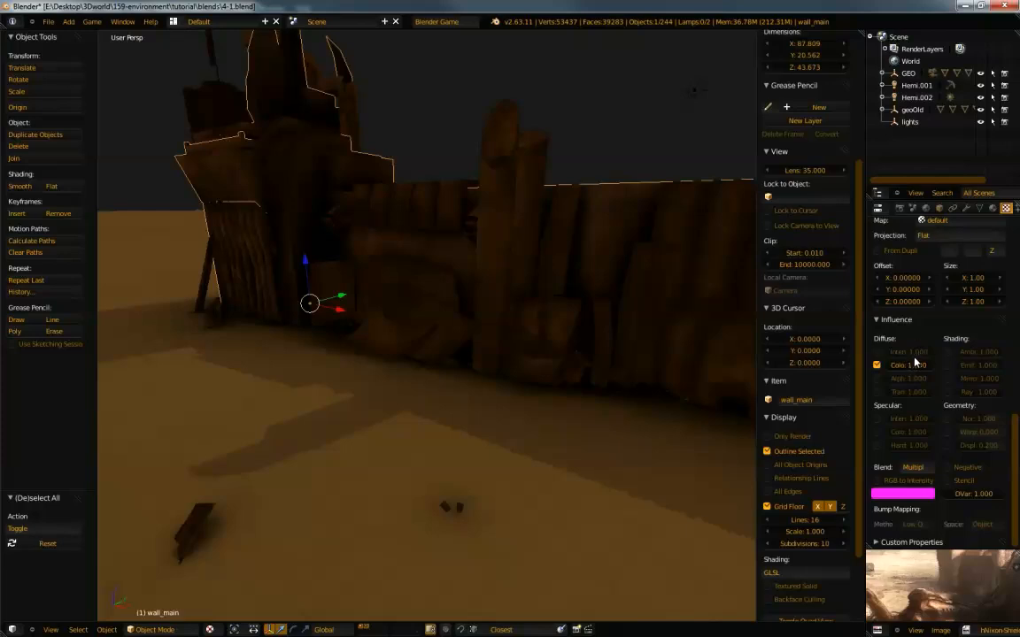
left_click_drag(905, 373, 914, 379)
Select the sun lamp Hemi.002 above the wall and bring up its shadow clipping settings
middle_click_drag(560, 373, 302, 443)
middle_click_drag(310, 395, 537, 166)
middle_click_drag(356, 398, 373, 429)
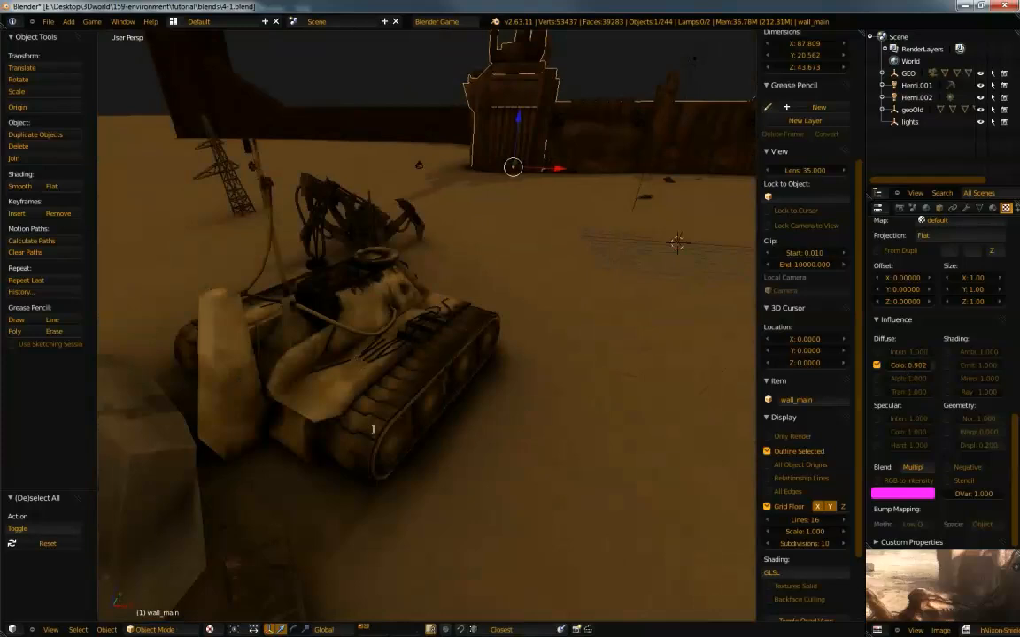
scroll(354, 366, "down", 3)
middle_click_drag(414, 389, 277, 168)
scroll(450, 221, "down", 7)
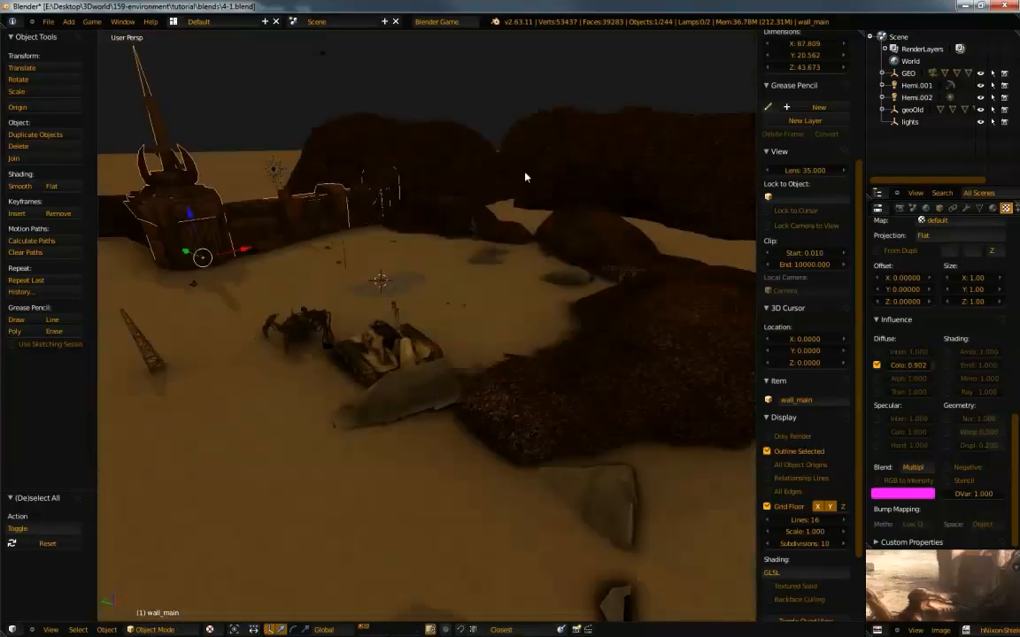
right_click(274, 169)
left_click(966, 209)
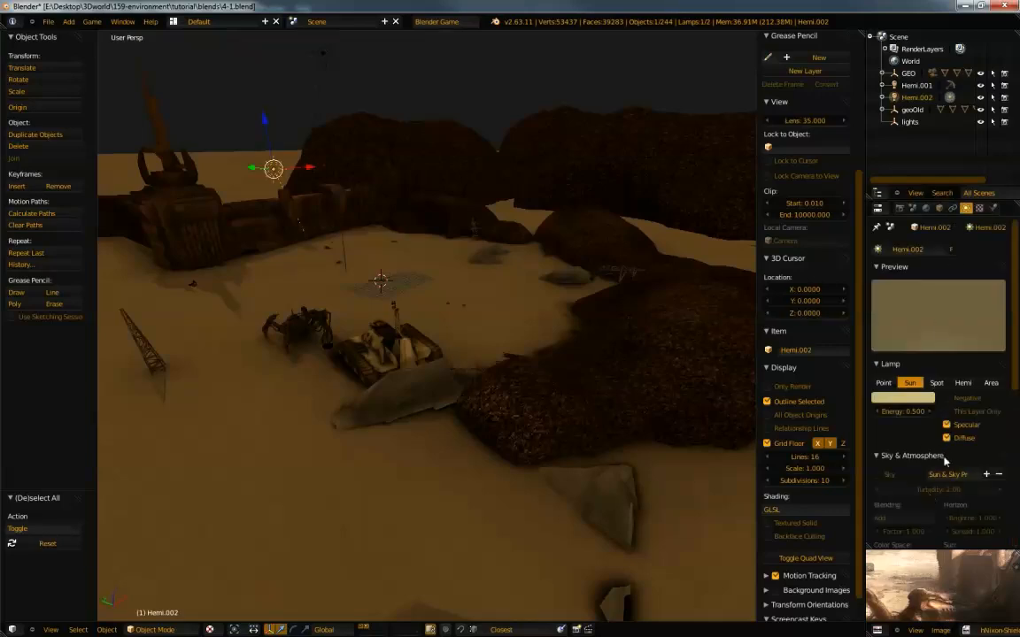
scroll(945, 460, "down", 8)
Try shadow clip end distances of 2 and 20 for the sun lamp
left_click(974, 525)
type("2")
key("Return")
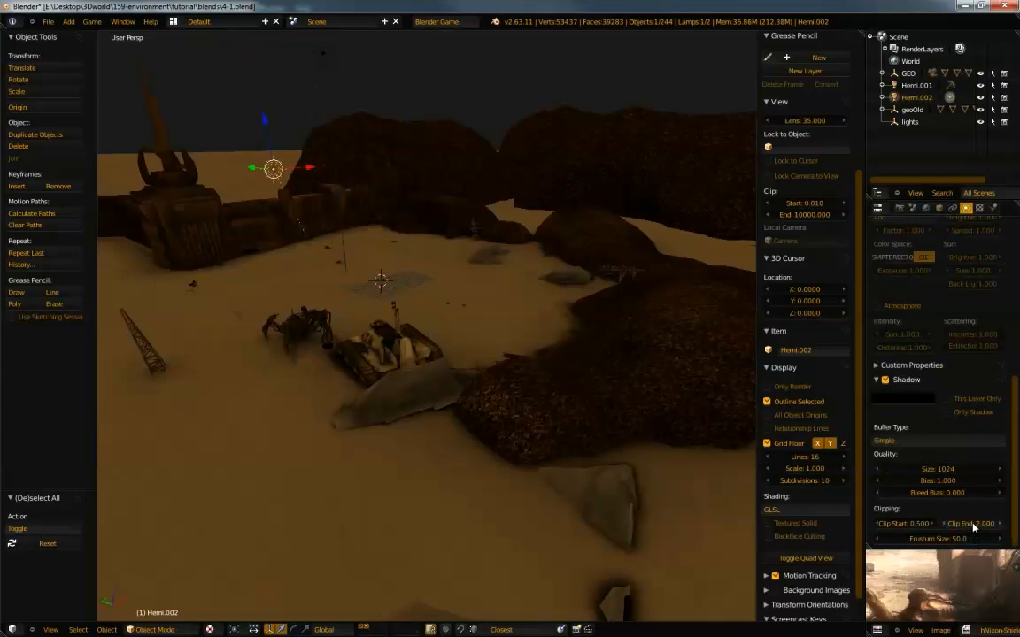
left_click(972, 527)
type("20")
key("Return")
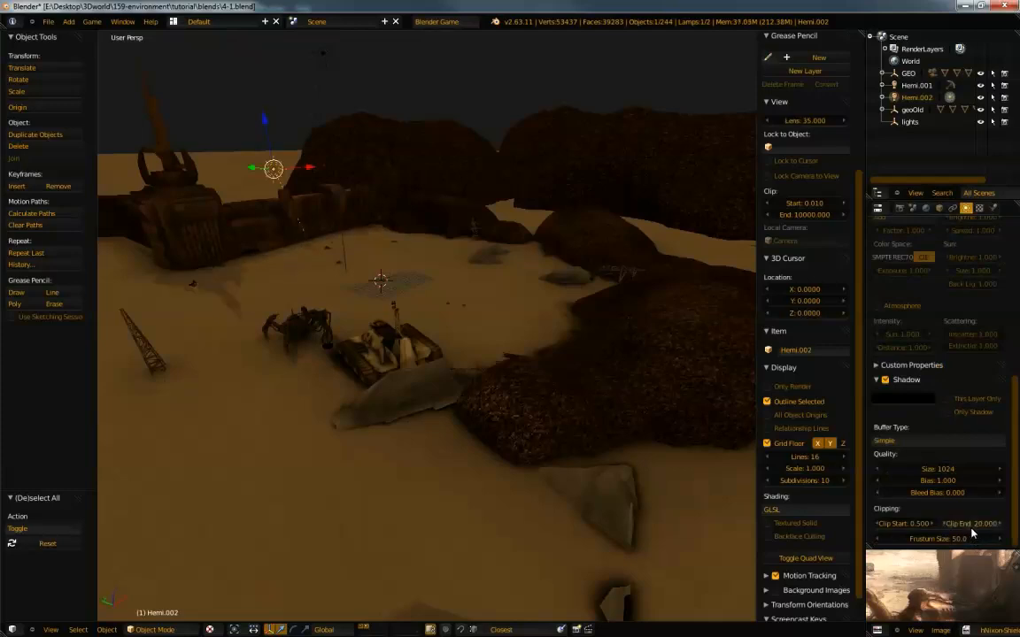
Try longer shadow clip end distances of 100 and 200, comparing the shadows around the vehicles
middle_click_drag(566, 469, 177, 383)
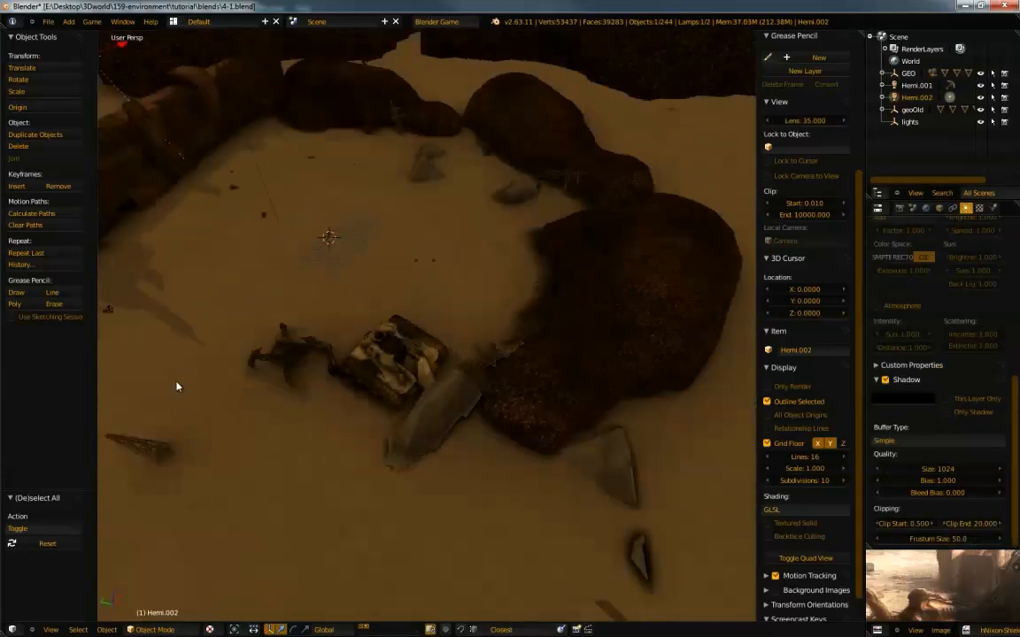
left_click(973, 524)
type("100")
key("Return")
mouse_move(635, 487)
middle_mouse_down()
mouse_move(627, 447)
mouse_move(713, 448)
mouse_move(662, 512)
mouse_move(636, 496)
middle_mouse_up()
middle_click_drag(653, 431, 649, 434)
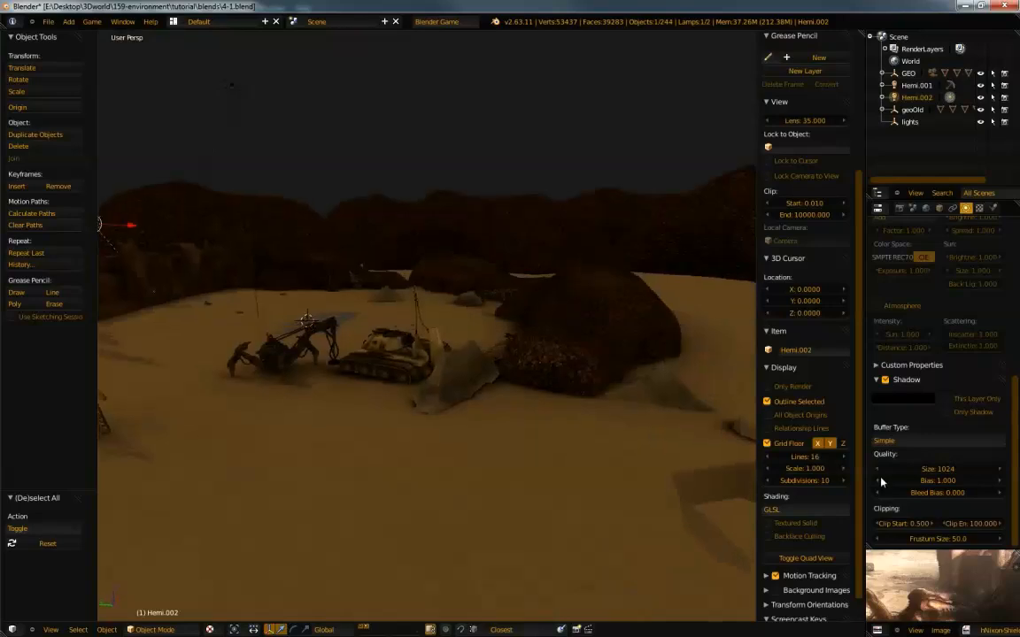
left_click(969, 526)
type("200")
key("Return")
Set the sun lamp's shadow clip end distance to 2100
middle_click_drag(499, 437, 708, 469)
left_click(960, 526)
type("2")
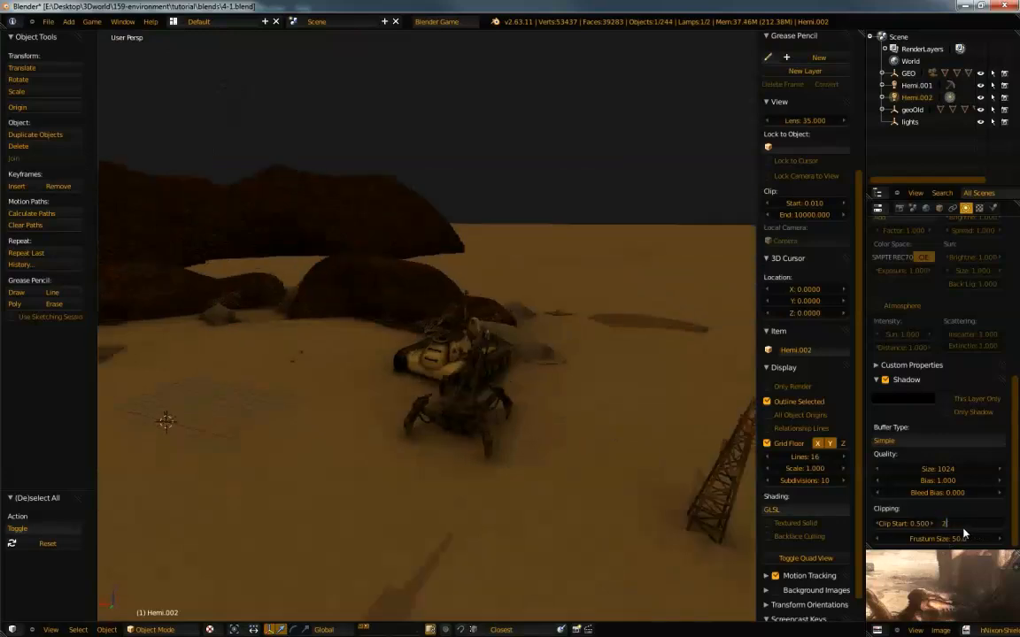
type("100")
key("Return")
middle_click_drag(455, 423, 361, 433)
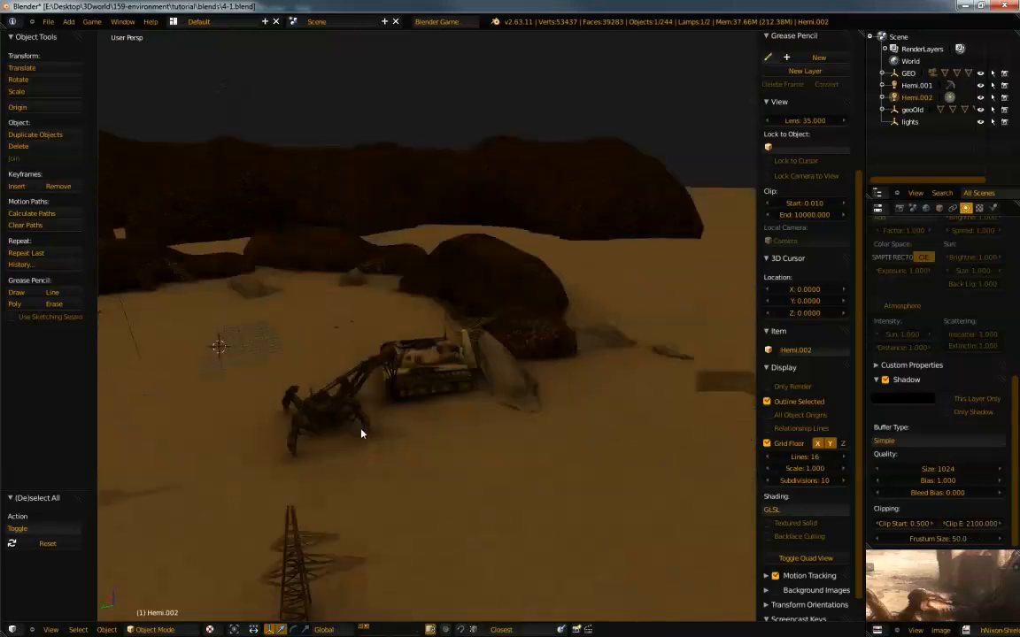
Try shadow buffer sizes of 2048 and 8192 for the sun lamp and examine the shadow edges on the sand
middle_click_drag(645, 369, 481, 503)
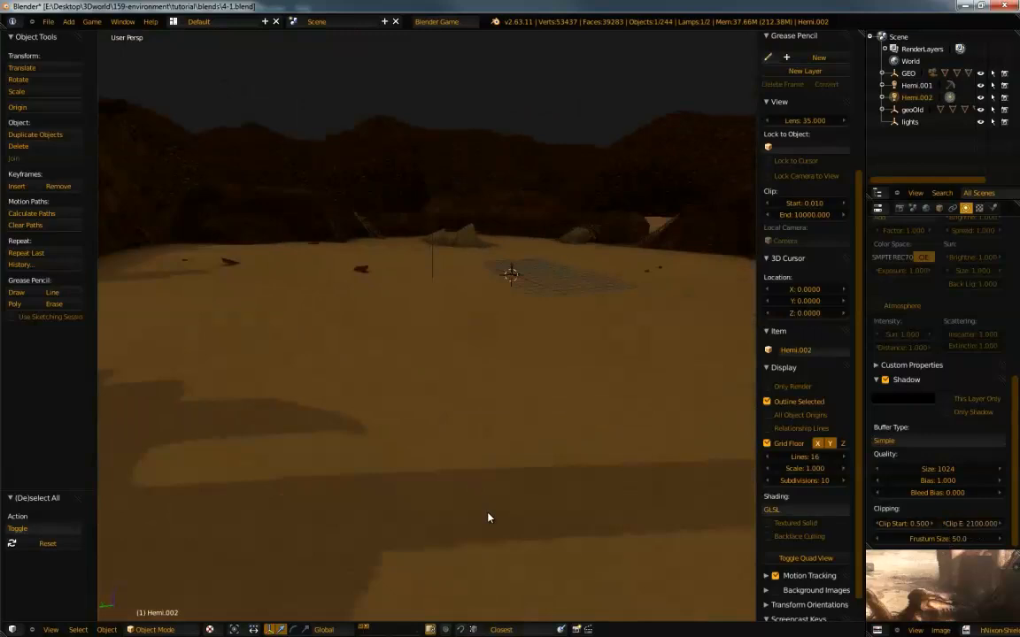
scroll(488, 518, "up", 2)
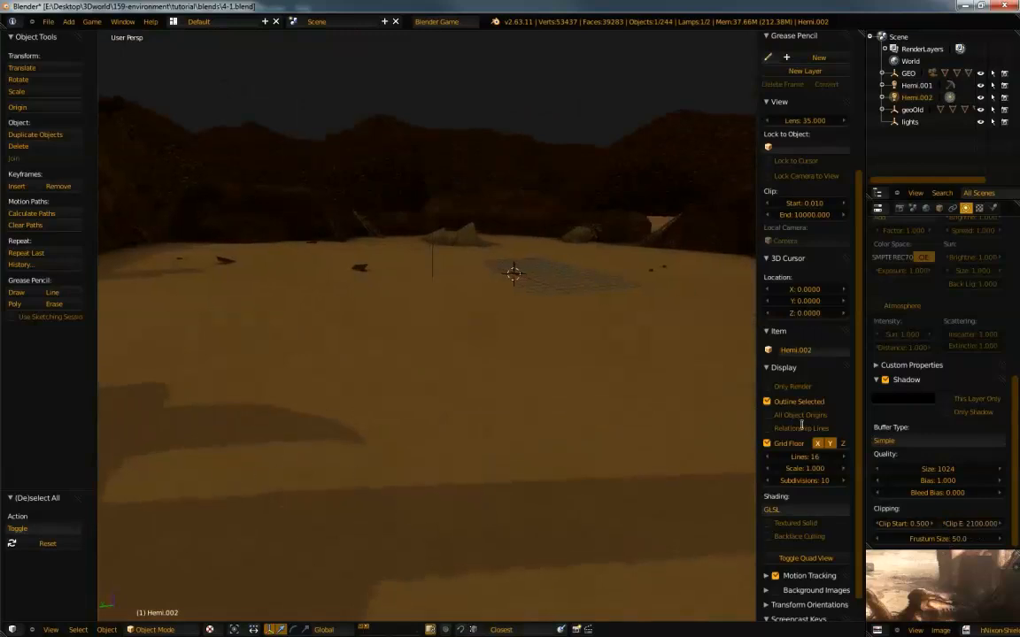
left_click(938, 472)
type("2048")
key("Return")
left_click(940, 468)
type("8192")
key("Return")
middle_click_drag(524, 481, 472, 582)
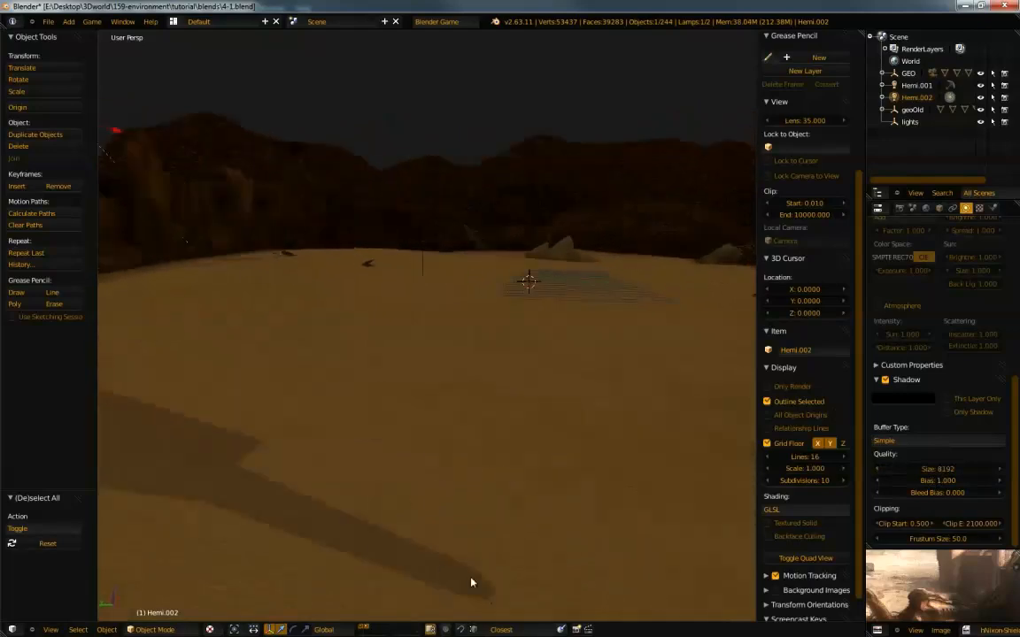
middle_click_drag(375, 530, 251, 464)
middle_click_drag(475, 410, 379, 391)
middle_click_drag(440, 466, 416, 416)
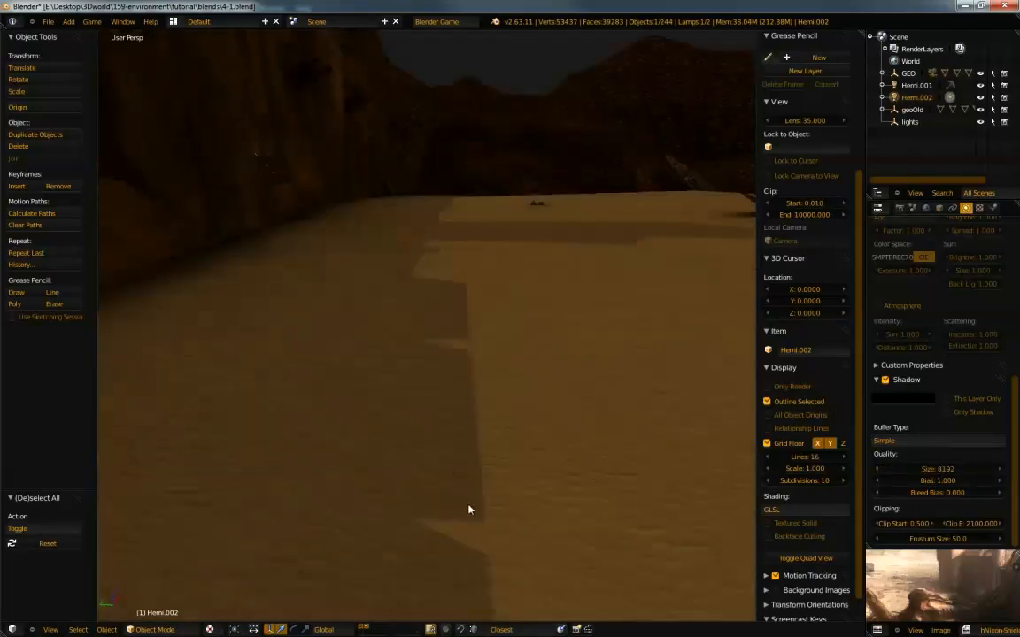
middle_click_drag(433, 261, 469, 323)
middle_click_drag(426, 391, 460, 401)
Set the sun lamp's shadow buffer size back to 1024
left_click(932, 469)
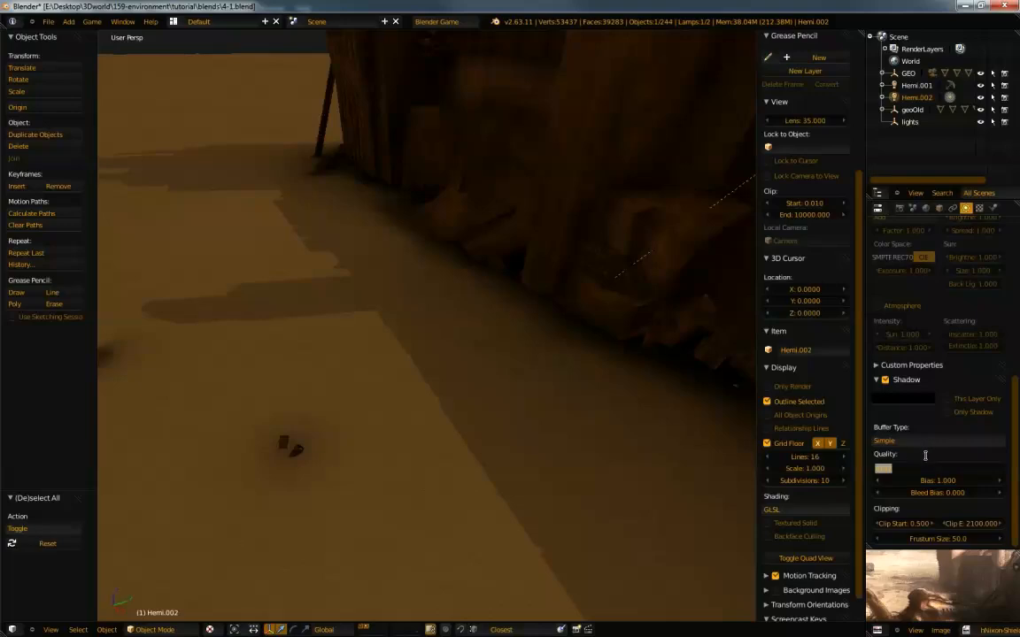
type("1024")
key("Return")
Select the stray non-mesh object in the scene and delete it
middle_click_drag(662, 495, 415, 295)
right_click(419, 296)
key("x")
left_click(396, 298)
Enable mist in the world settings and look over its effect on the distant walls and tower
middle_click_drag(402, 400, 576, 437)
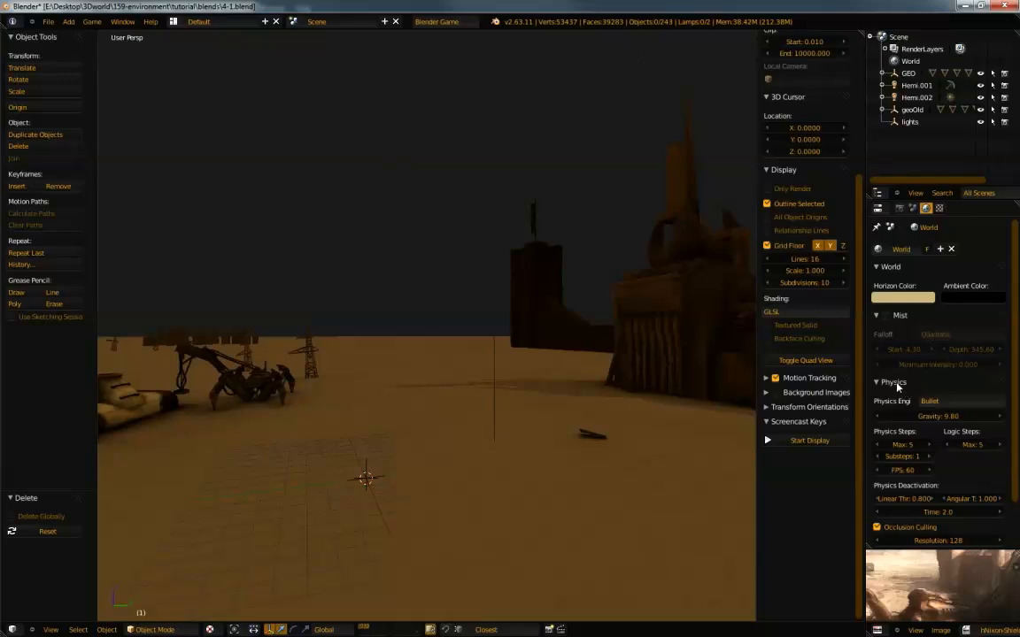
left_click(885, 315)
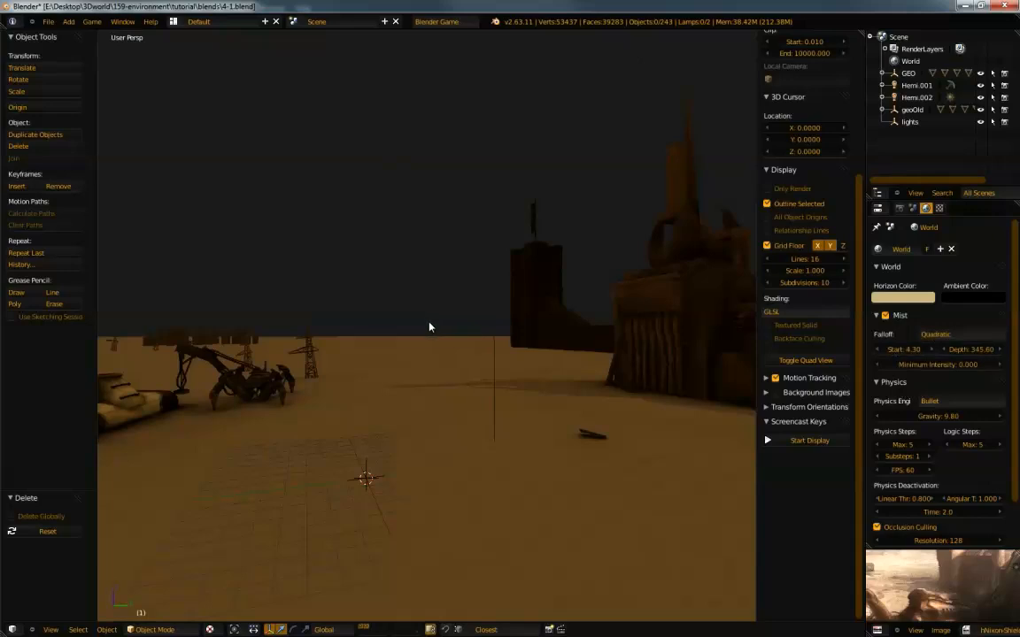
mouse_move(443, 328)
middle_mouse_down()
mouse_move(453, 337)
mouse_move(437, 364)
mouse_move(348, 326)
mouse_move(348, 354)
mouse_move(526, 411)
mouse_move(478, 410)
mouse_move(546, 412)
middle_mouse_up()
middle_click_drag(610, 405, 505, 407)
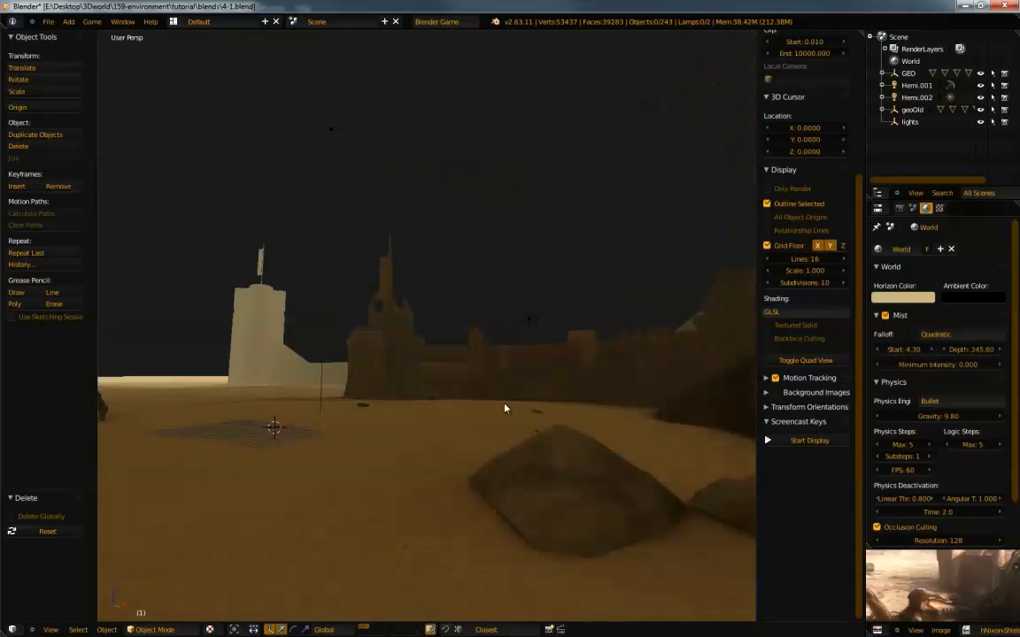
Select the sun lamp and shift the world's horizon color to a slightly darker, warmer sand tone
right_click(526, 318)
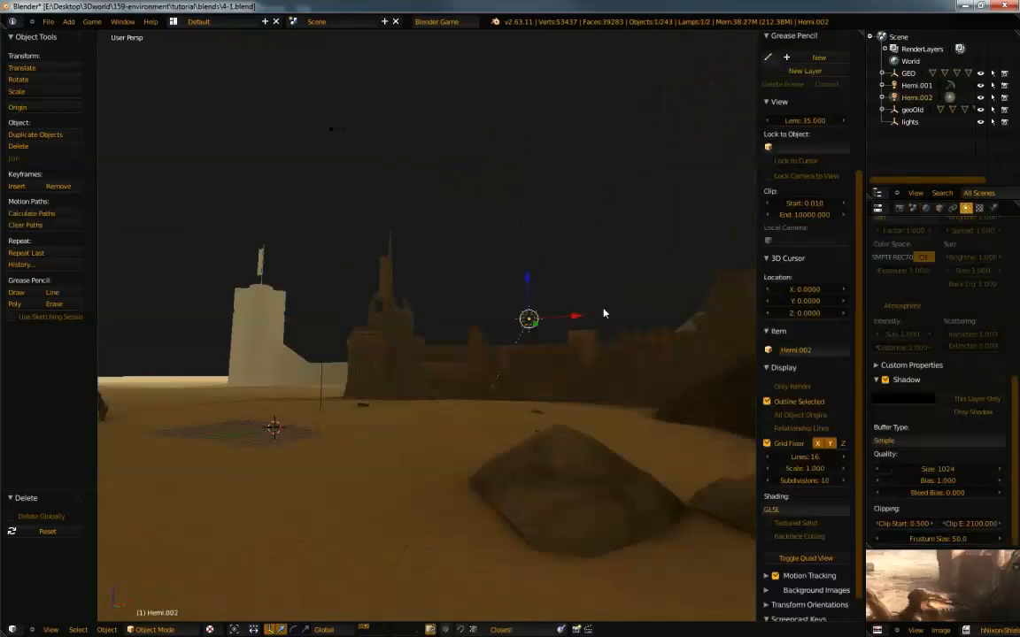
scroll(919, 282, "up", 10)
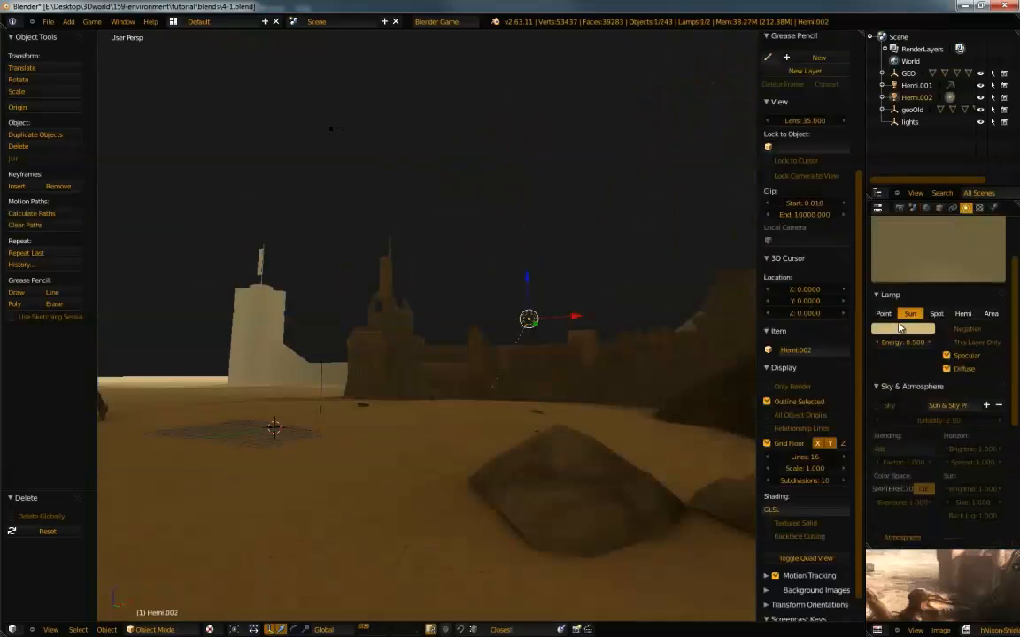
left_click(925, 208)
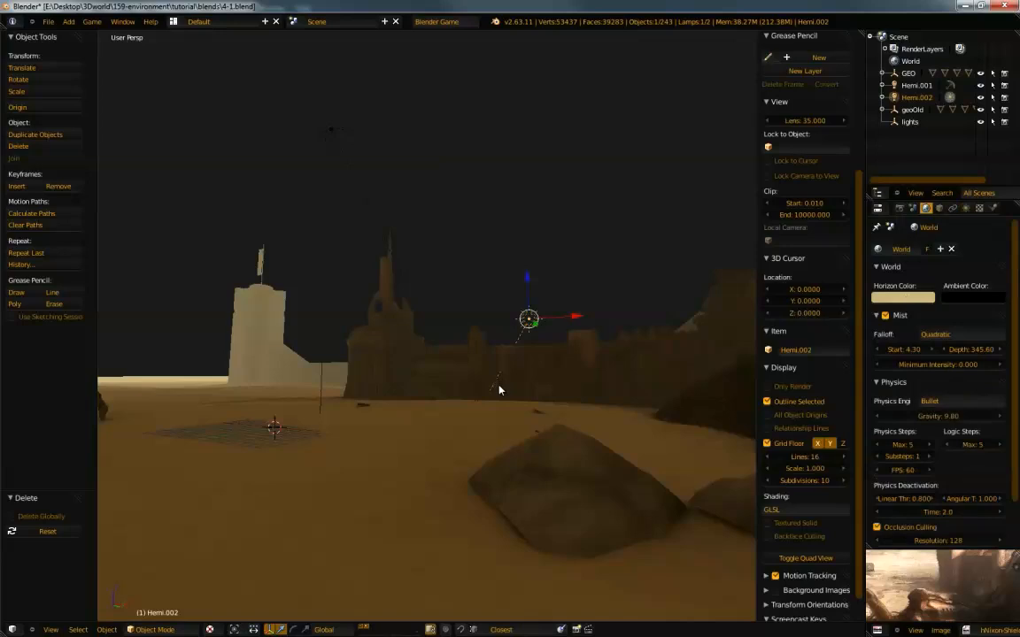
scroll(500, 391, "up", 1)
scroll(500, 391, "up", 2)
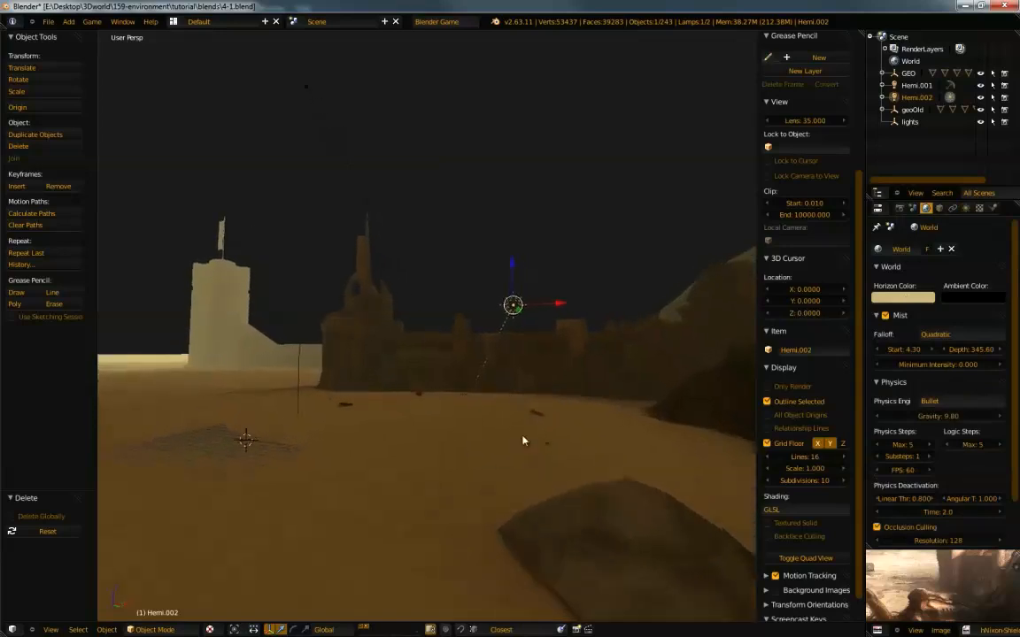
left_click(898, 299)
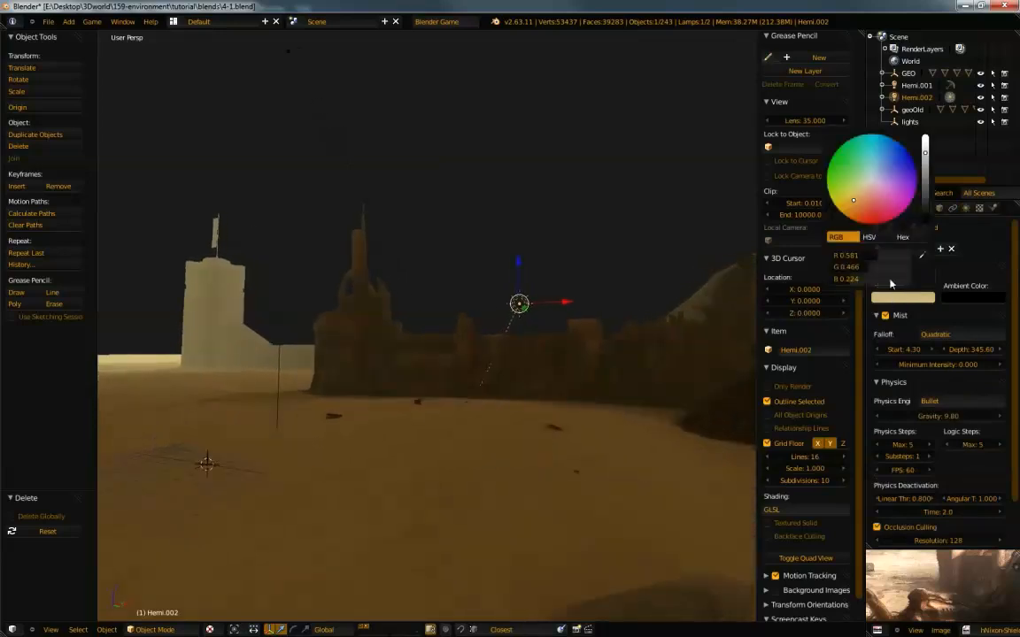
left_click_drag(855, 205, 856, 209)
left_click(926, 161)
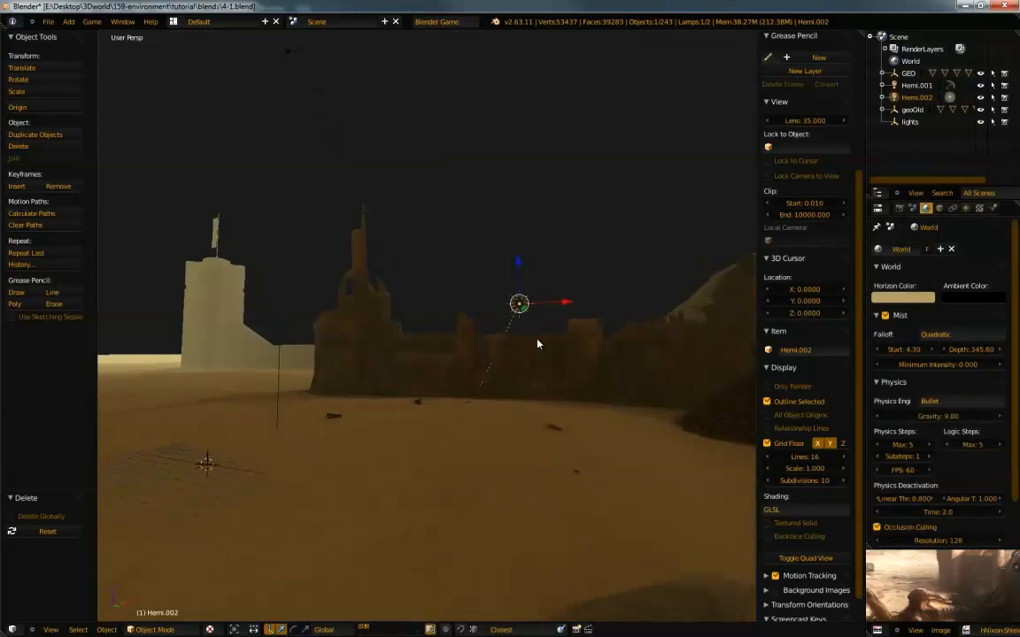
middle_click_drag(539, 350, 603, 386)
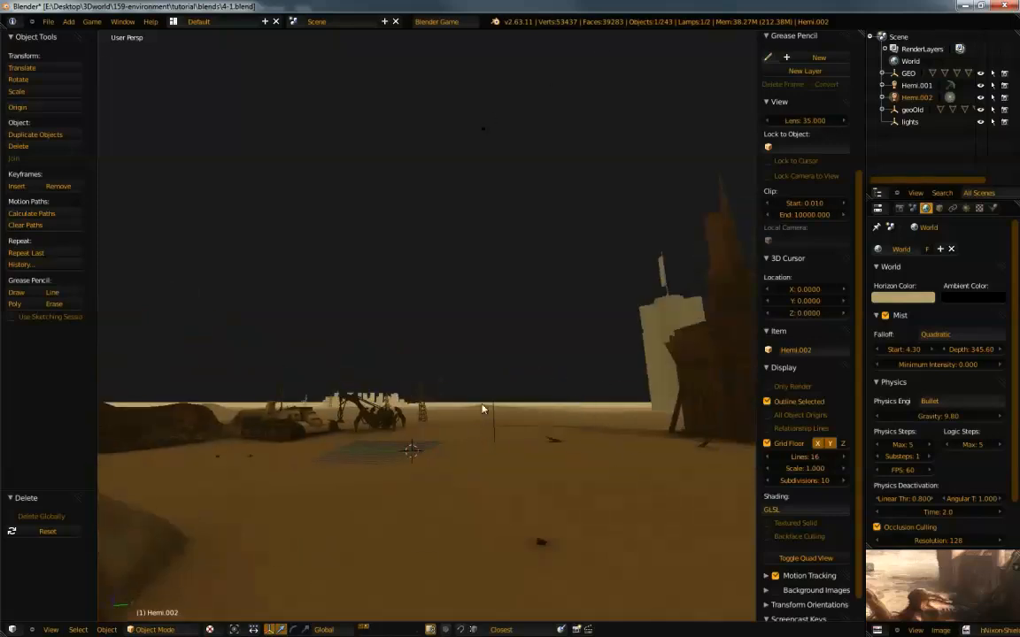
Hide the viewport's grid floor and its X and Y axis lines, and check the misty desert
middle_click_drag(469, 417, 575, 444)
left_click(785, 443)
left_click(817, 444)
left_click(829, 443)
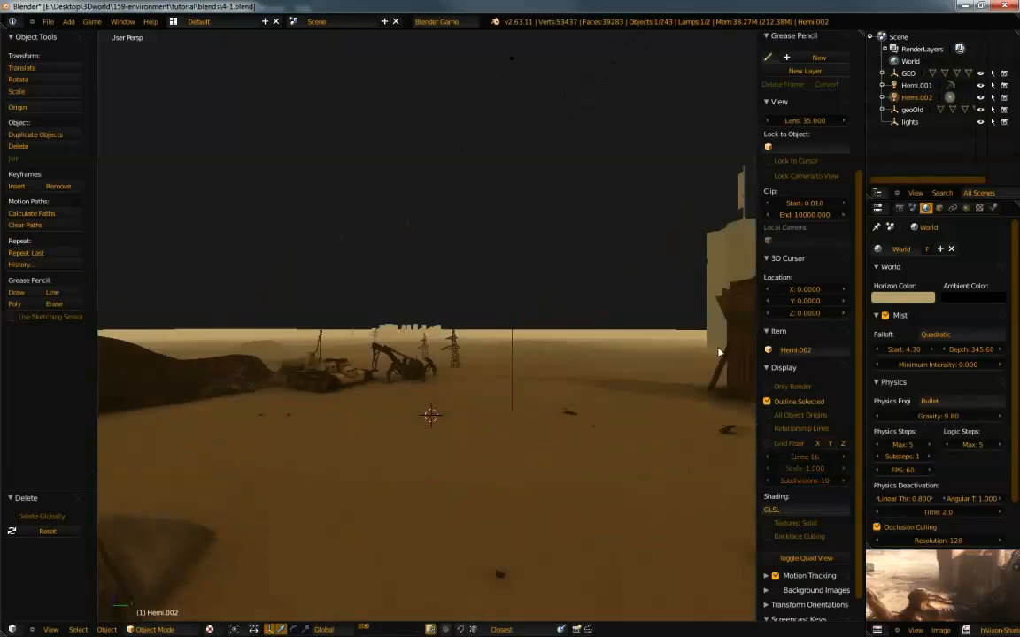
middle_click_drag(501, 459, 464, 283)
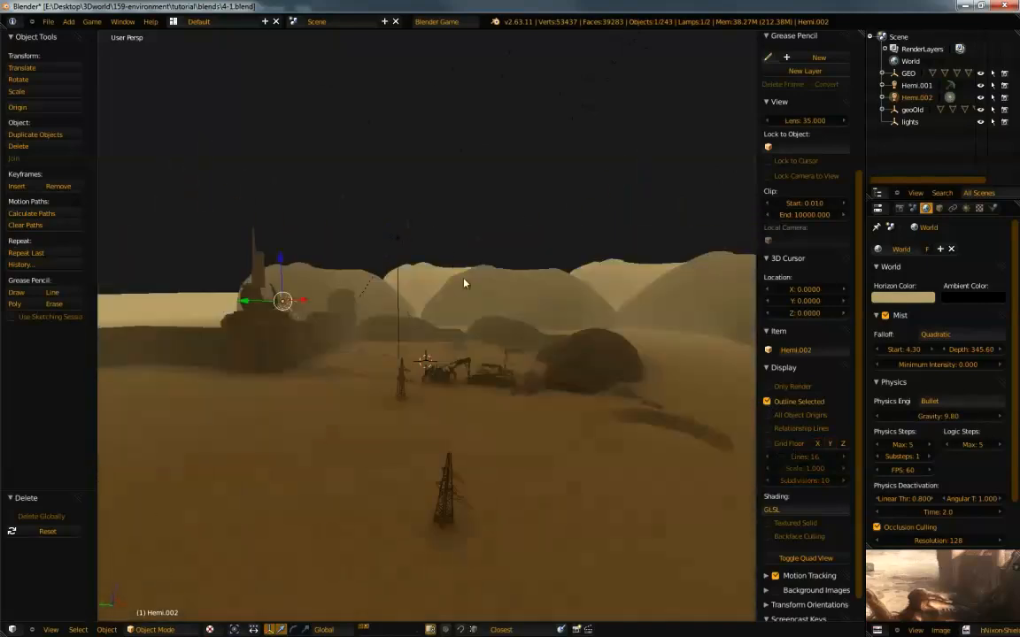
middle_click_drag(485, 369, 438, 386)
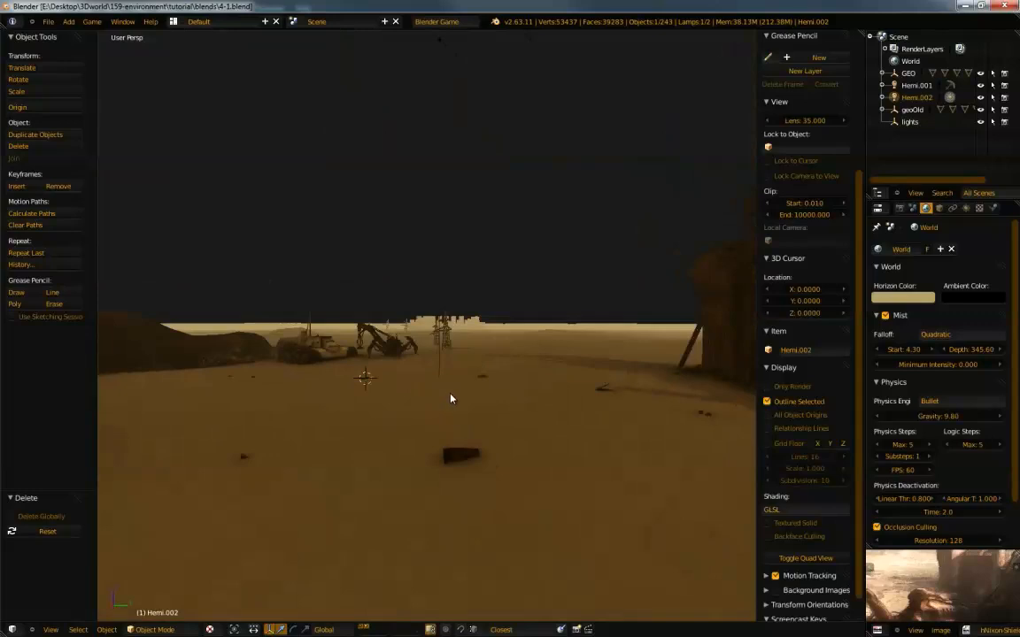
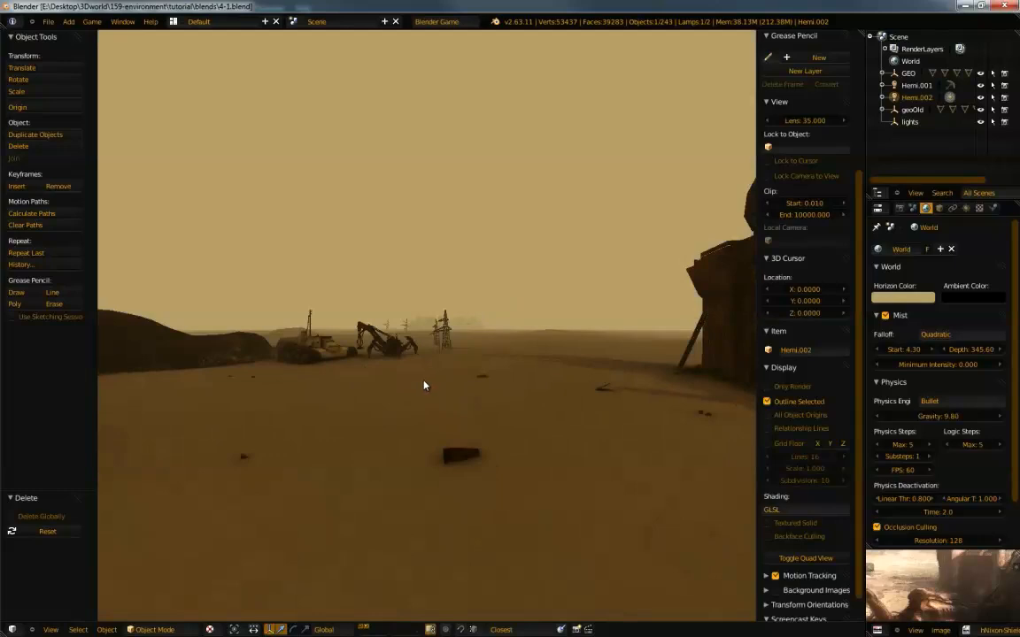
Examine the misty desert from several angles, including the tower, distant walls and horizon
key("Escape")
middle_click_drag(423, 378, 458, 456)
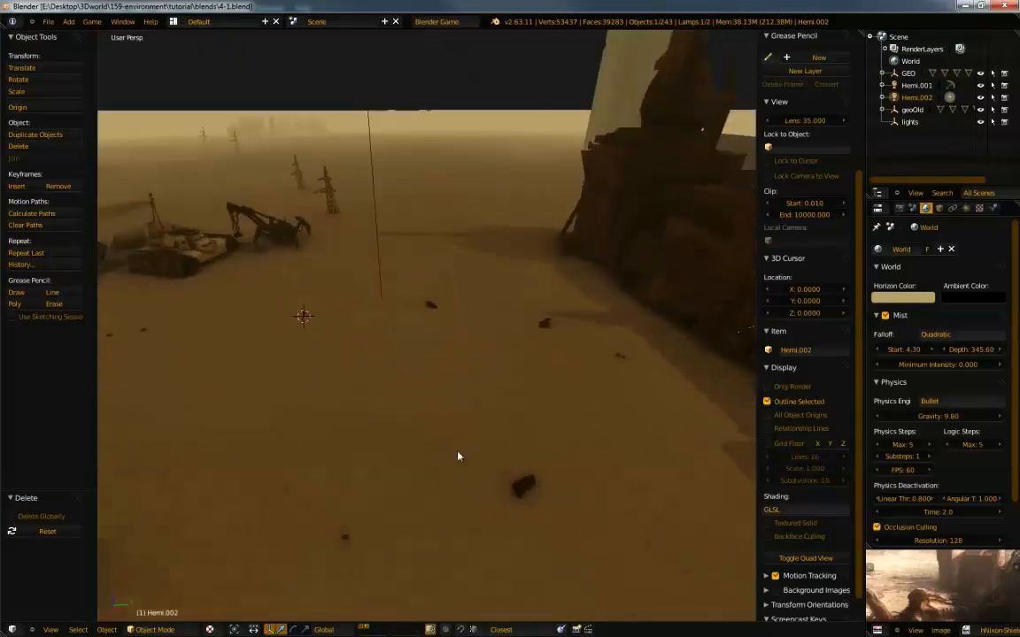
scroll(387, 258, "down", 3)
middle_click_drag(387, 258, 451, 432, "shift")
middle_click_drag(451, 432, 510, 419)
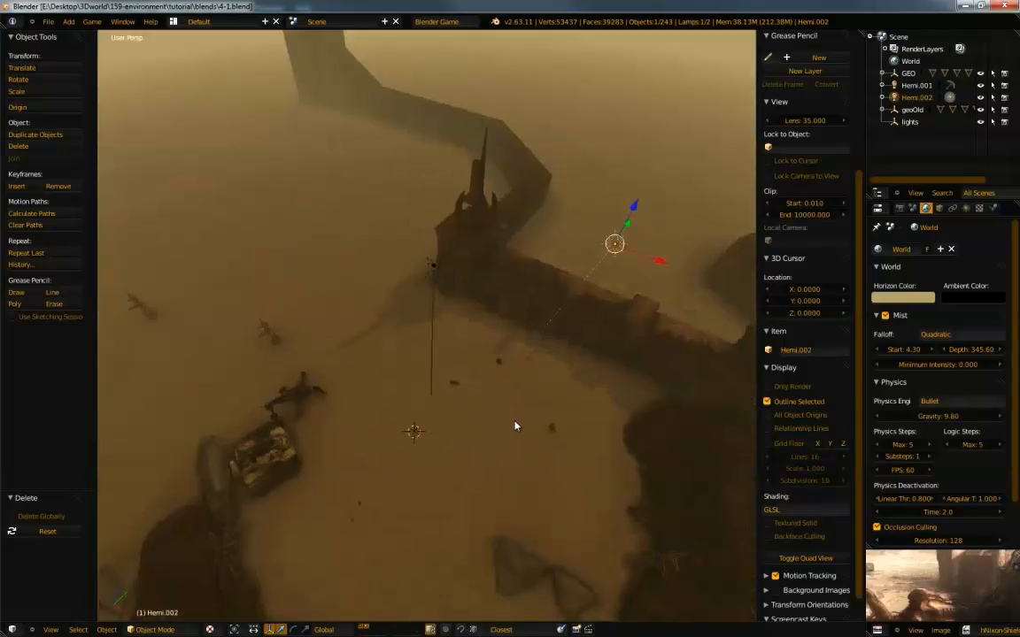
middle_click_drag(458, 379, 332, 382)
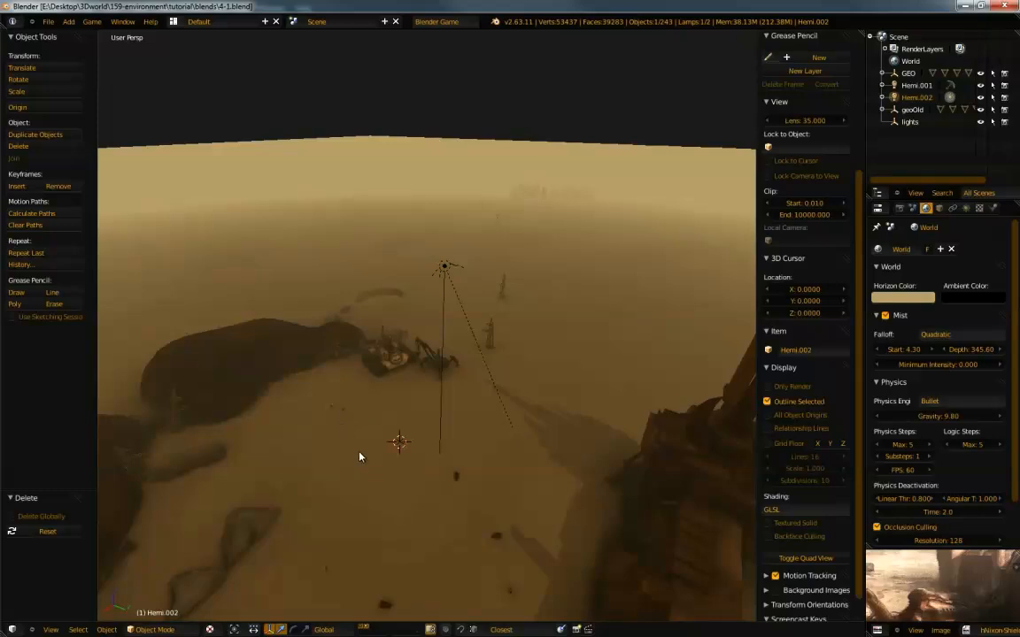
middle_click_drag(358, 454, 450, 464)
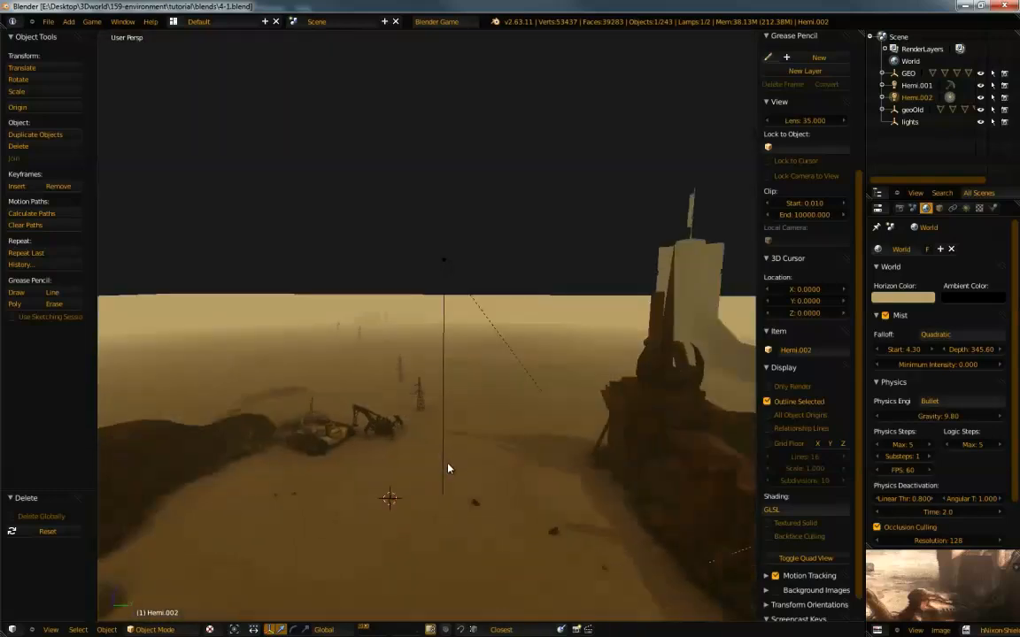
middle_click_drag(389, 410, 426, 412)
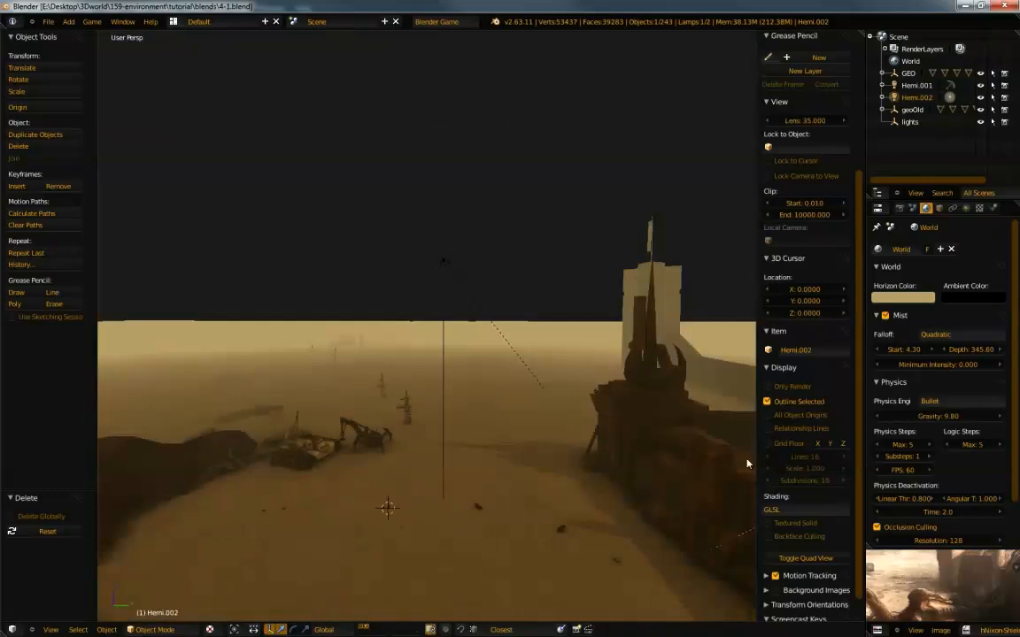
Turn off the world's mist, collapse the Physics settings and check the scene around the distant tower and horizon
left_click(885, 315)
middle_click_drag(489, 441, 487, 439)
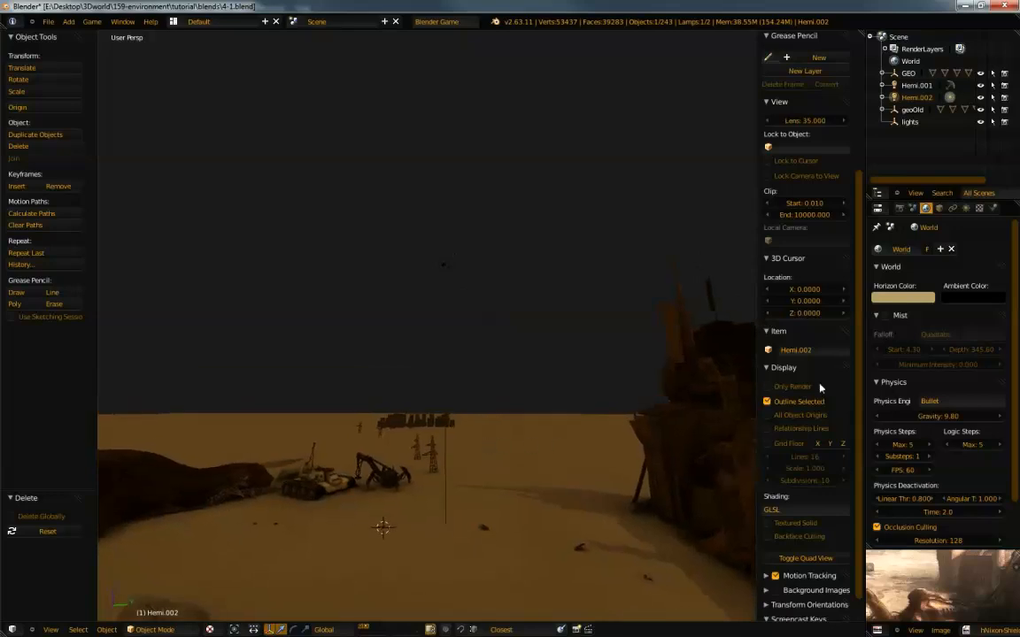
left_click(879, 383)
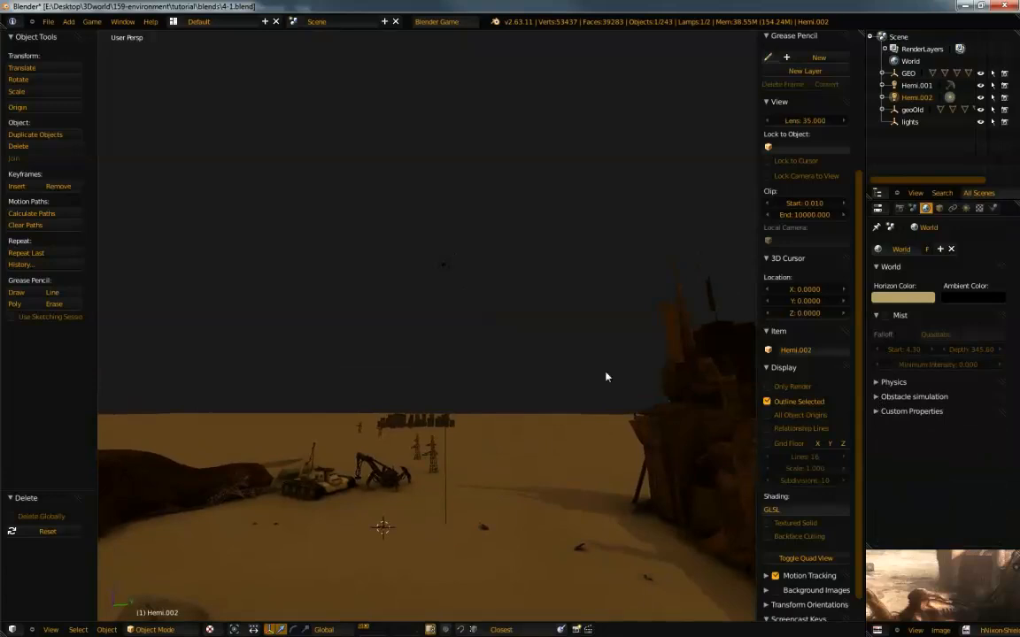
middle_click_drag(565, 348, 538, 529)
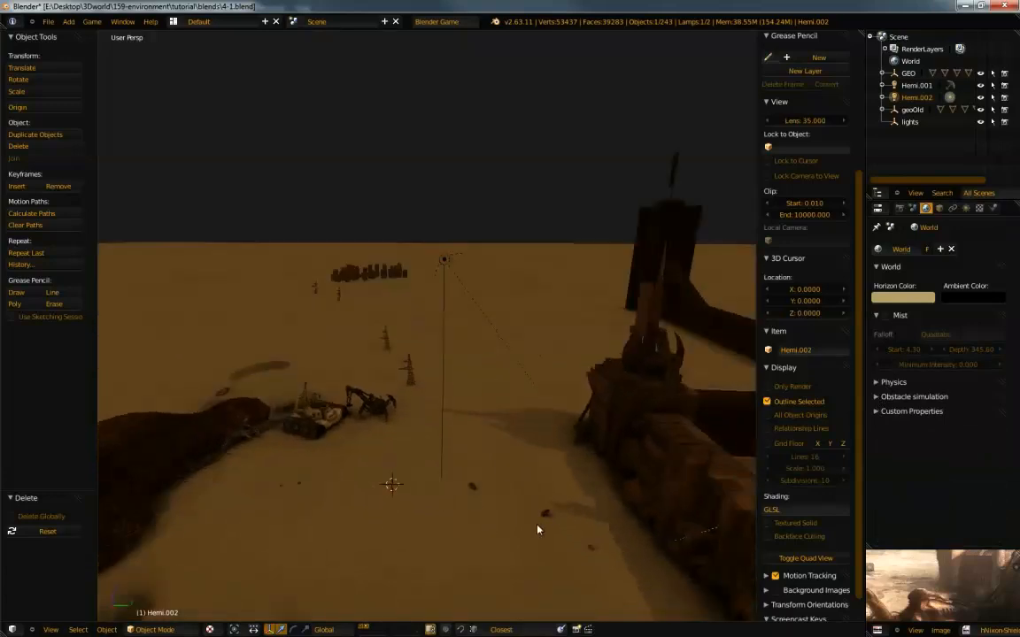
scroll(343, 236, "down", 3)
middle_click_drag(344, 237, 369, 253)
middle_click_drag(388, 416, 389, 359)
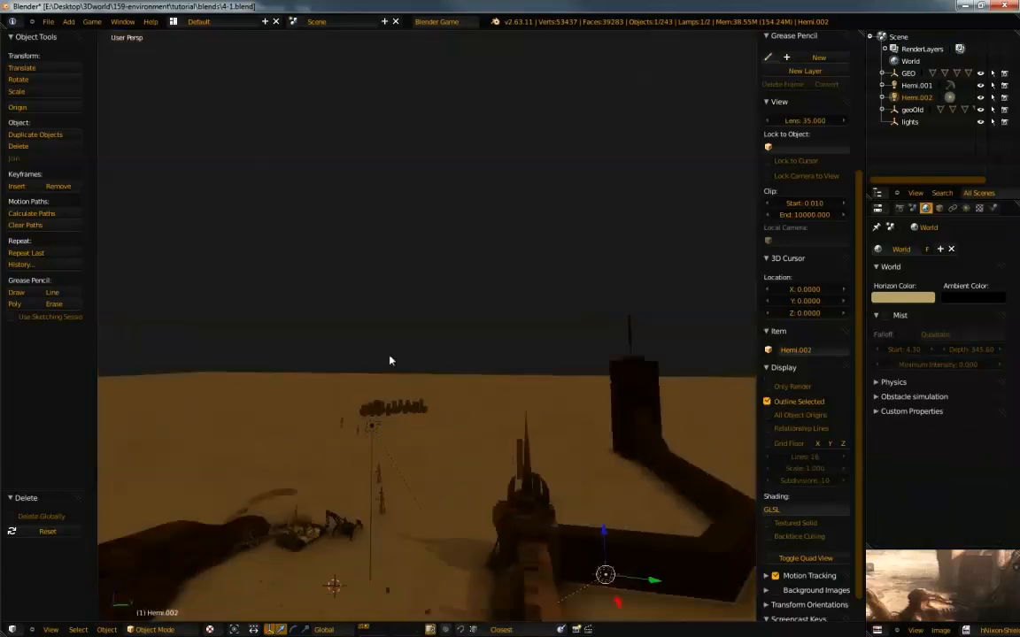
Switch to an empty layer and add a mesh plane at the origin in top view
key("shift+a")
left_click(373, 628)
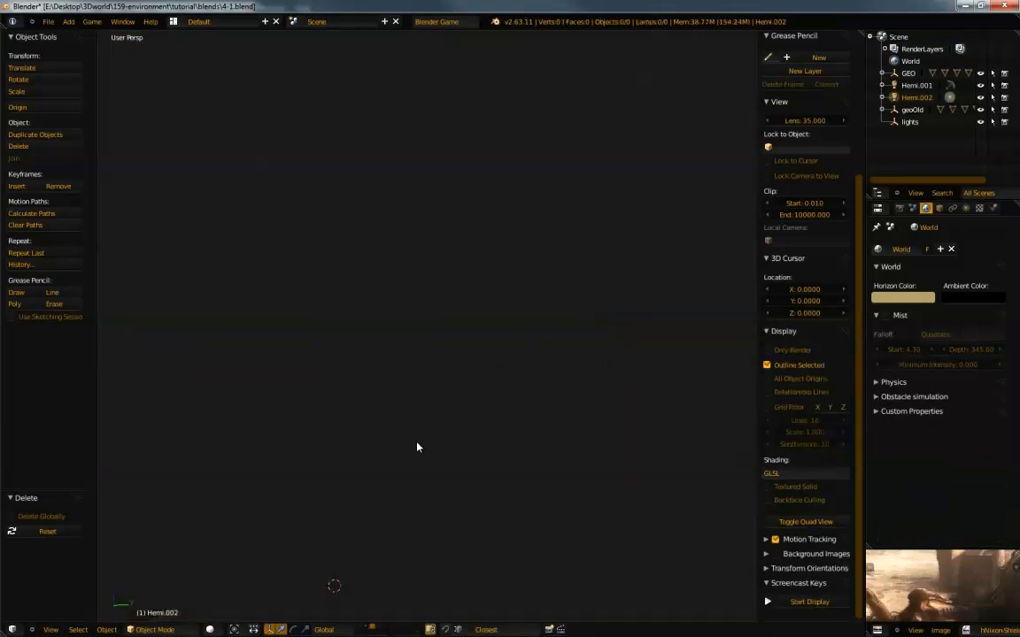
key("KP_7")
key("shift+a")
mouse_move(336, 292)
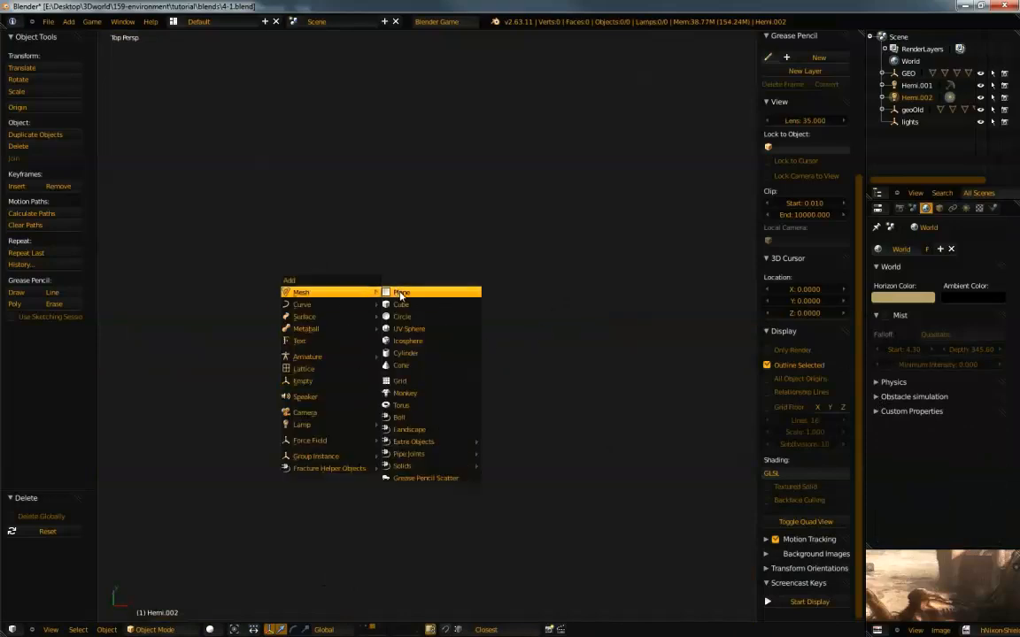
left_click(447, 293)
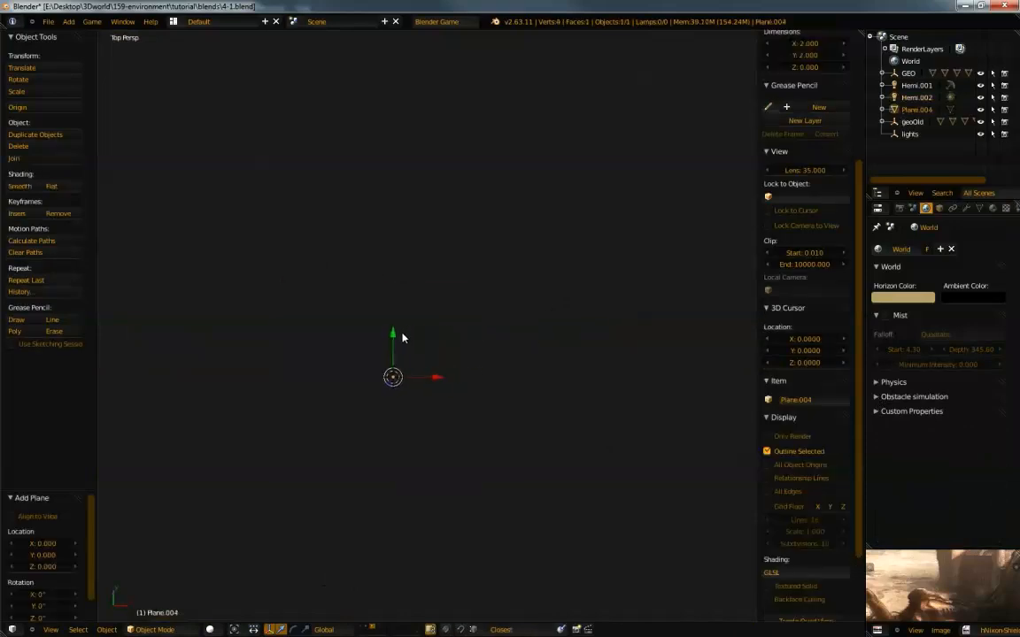
key("KP_Decimal")
scroll(502, 479, "down", 8)
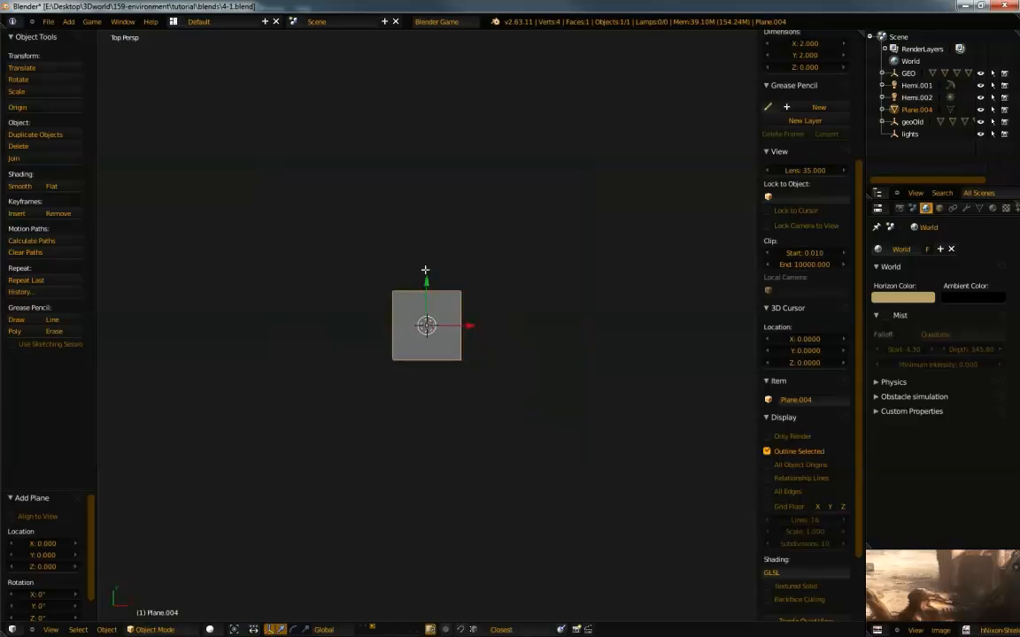
Move the plane's geometry 1 unit along Y in Edit Mode so its origin sits on the lower edge
key("Tab")
middle_click_drag(420, 360, 394, 408, "shift")
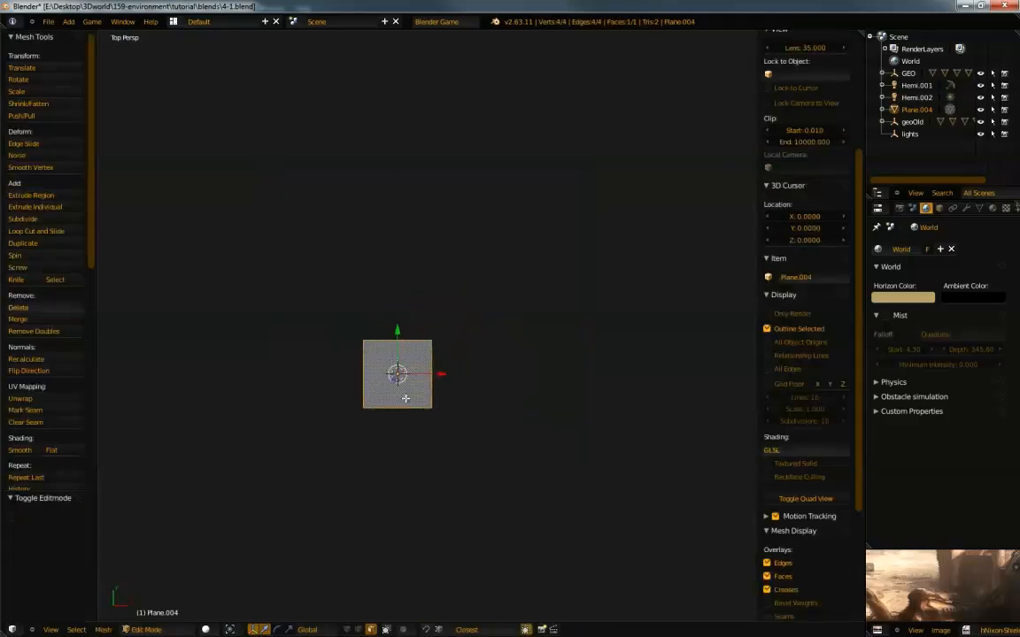
key("g")
key("y")
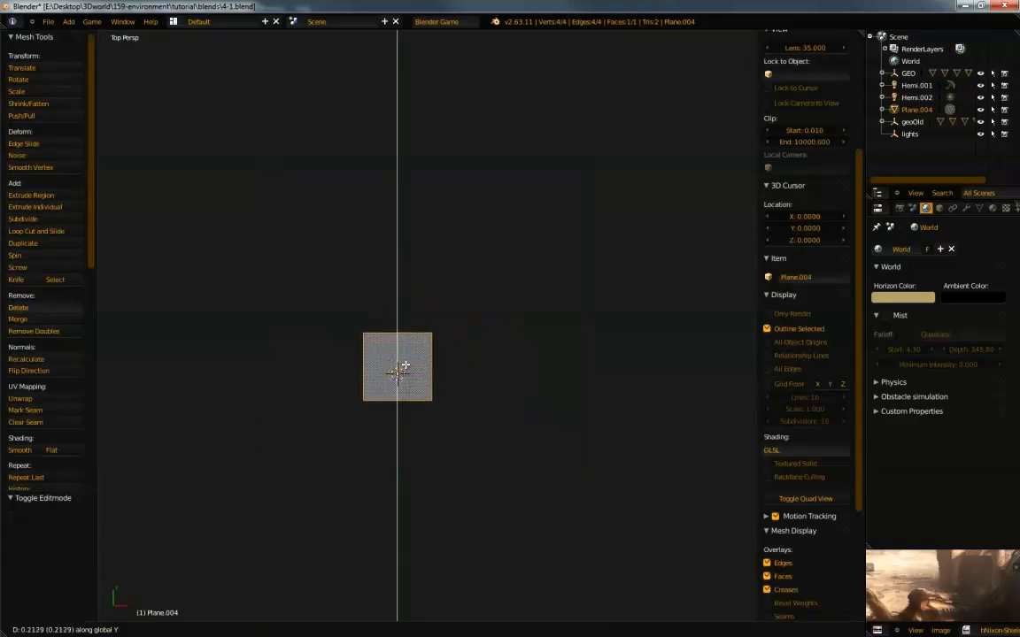
key("1")
key("Return")
key("Tab")
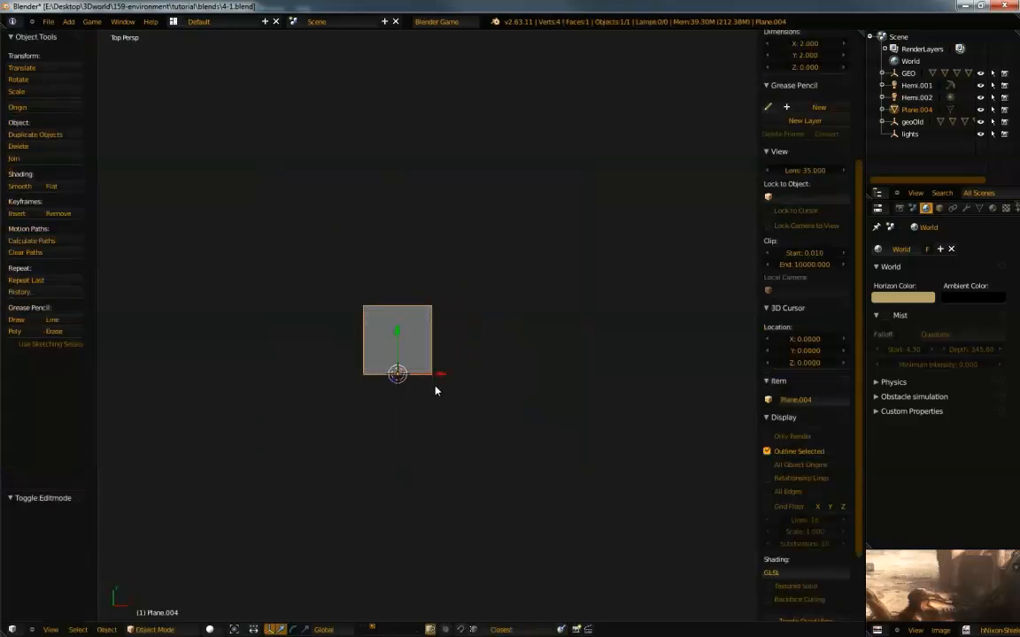
Stretch the plane to about 34.3 units in X and about 6.1 units in Y, and apply its scale
key("s")
key("x")
left_click(635, 380)
key("s")
key("x")
left_click(611, 446)
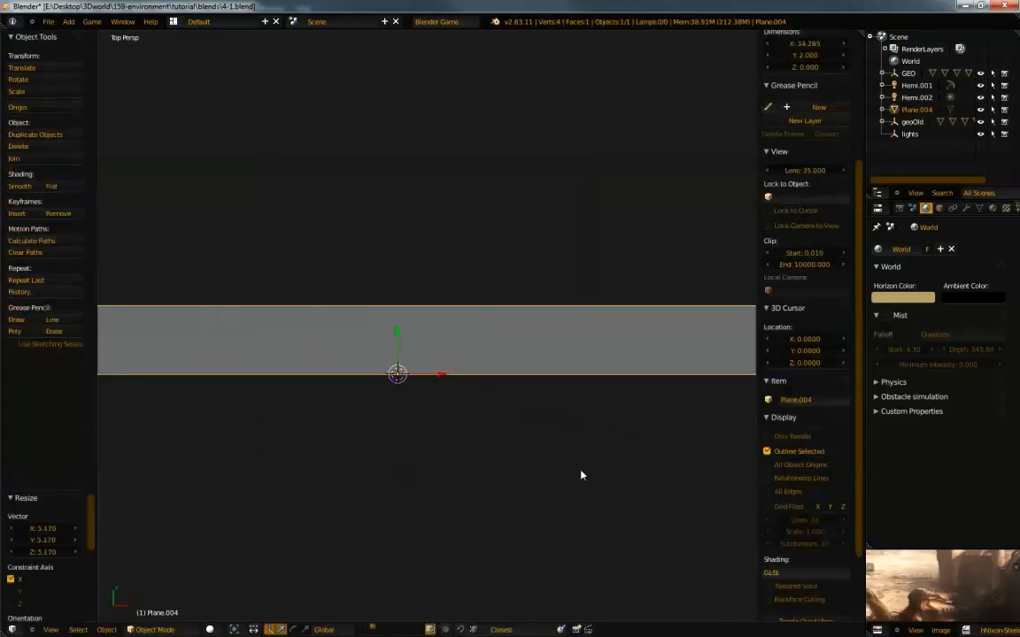
scroll(467, 332, "down", 4)
key("s")
key("y")
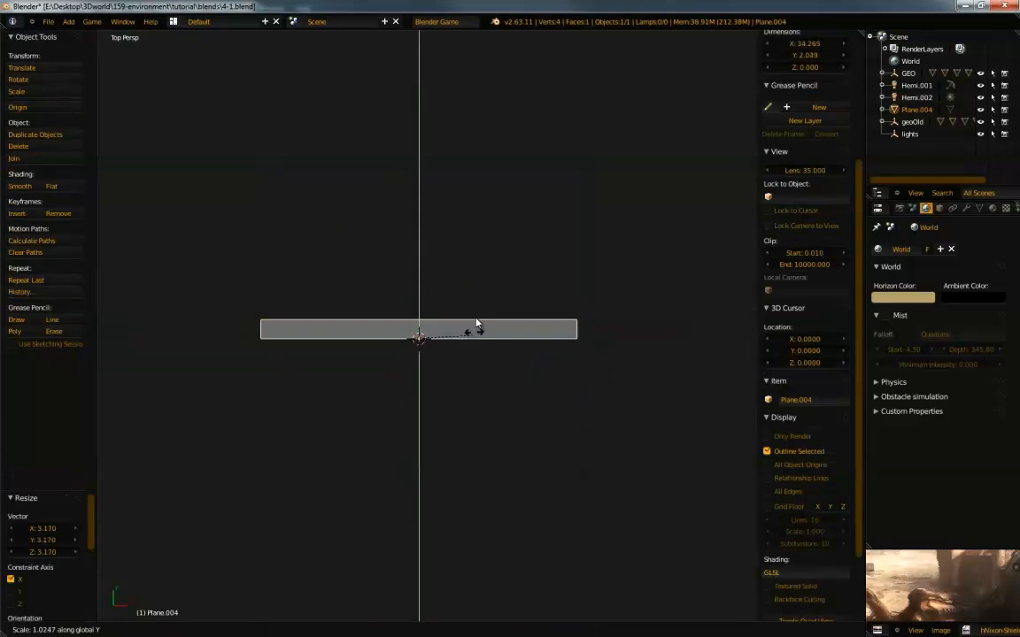
left_click(511, 210)
key("ctrl+a")
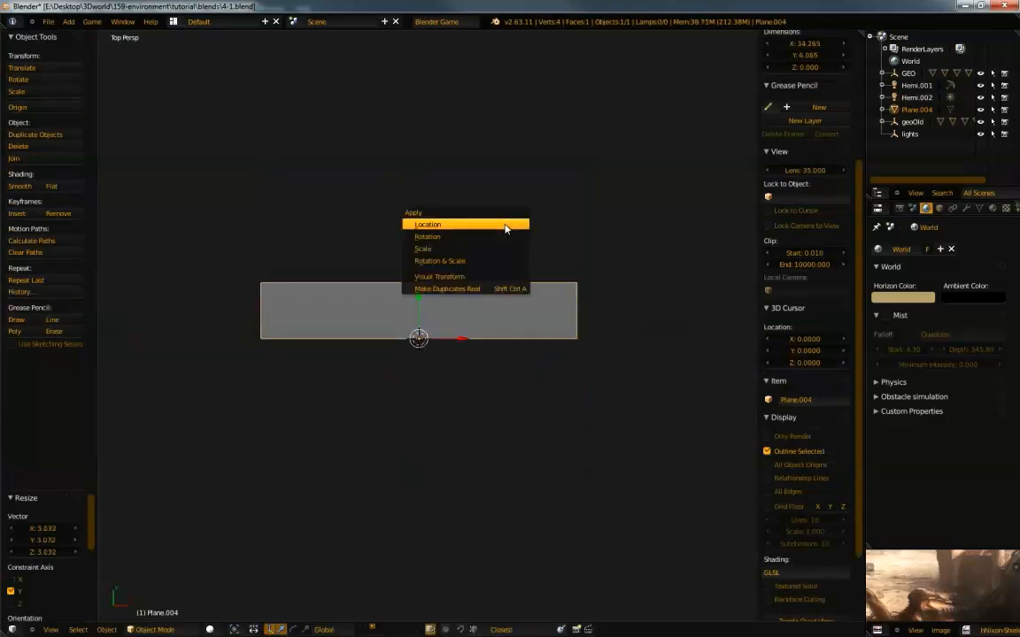
left_click(495, 247)
Switch to vertex selection in Edit Mode and delete the plane's two upper vertices
key("Tab")
scroll(436, 275, "up", 2)
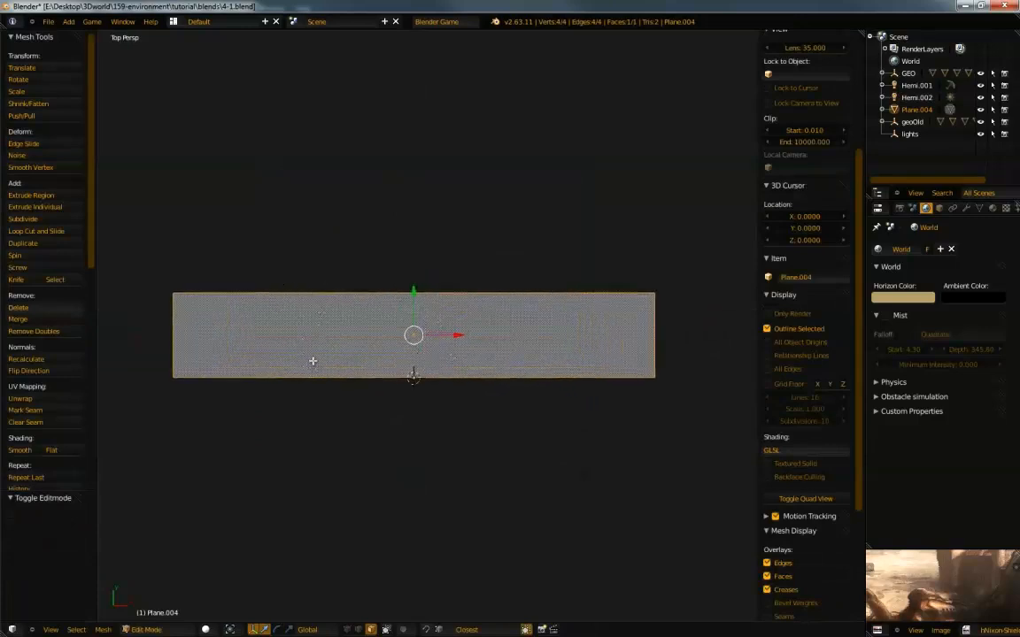
middle_click_drag(323, 346, 342, 341, "shift")
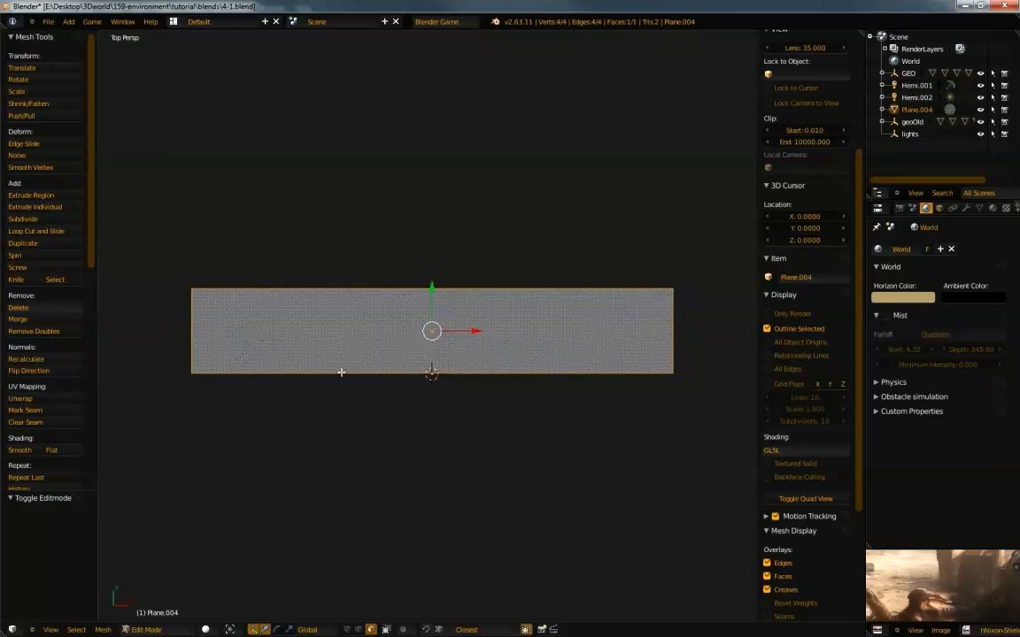
key("alt+m")
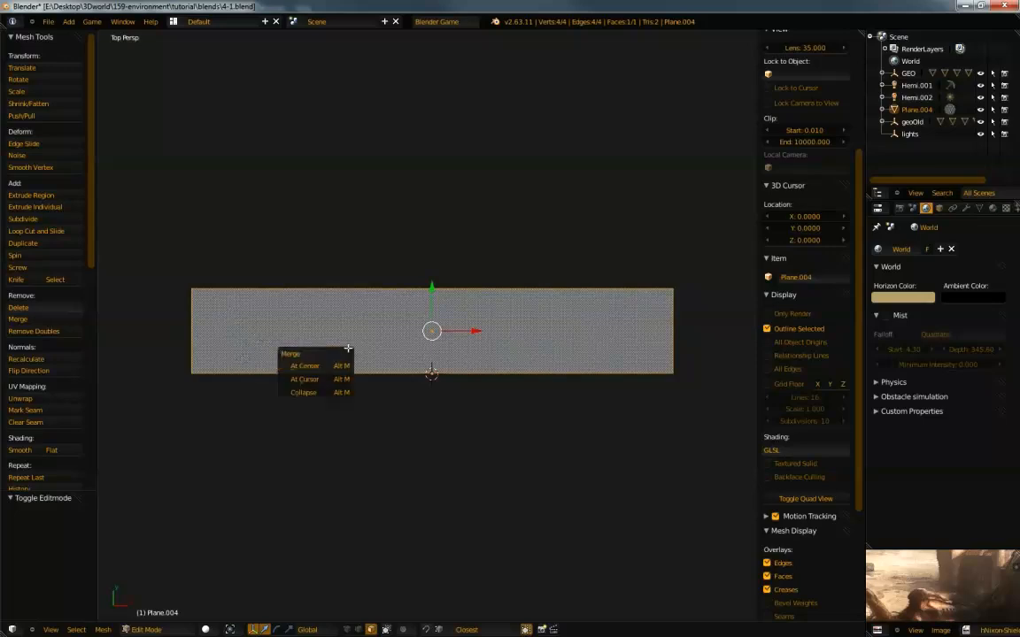
key("ctrl+Tab")
left_click(177, 261)
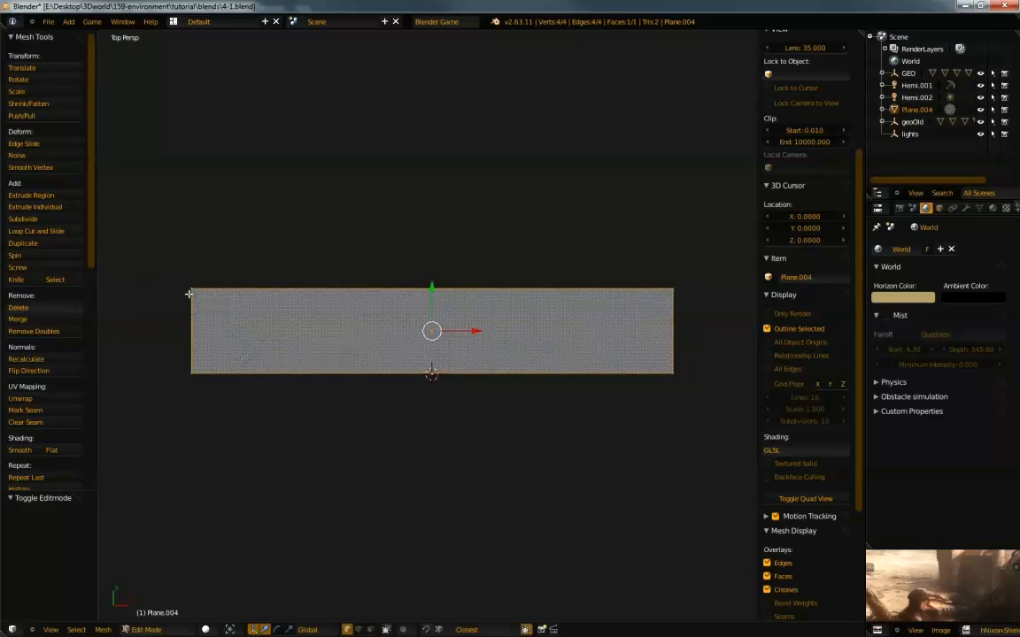
right_click(192, 291)
key("x")
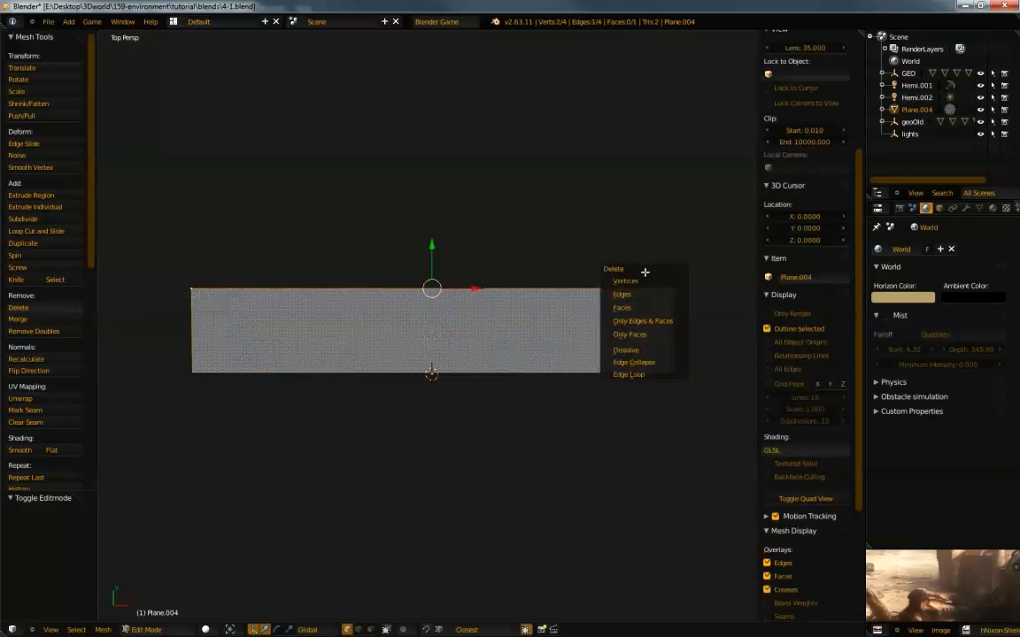
left_click(632, 284)
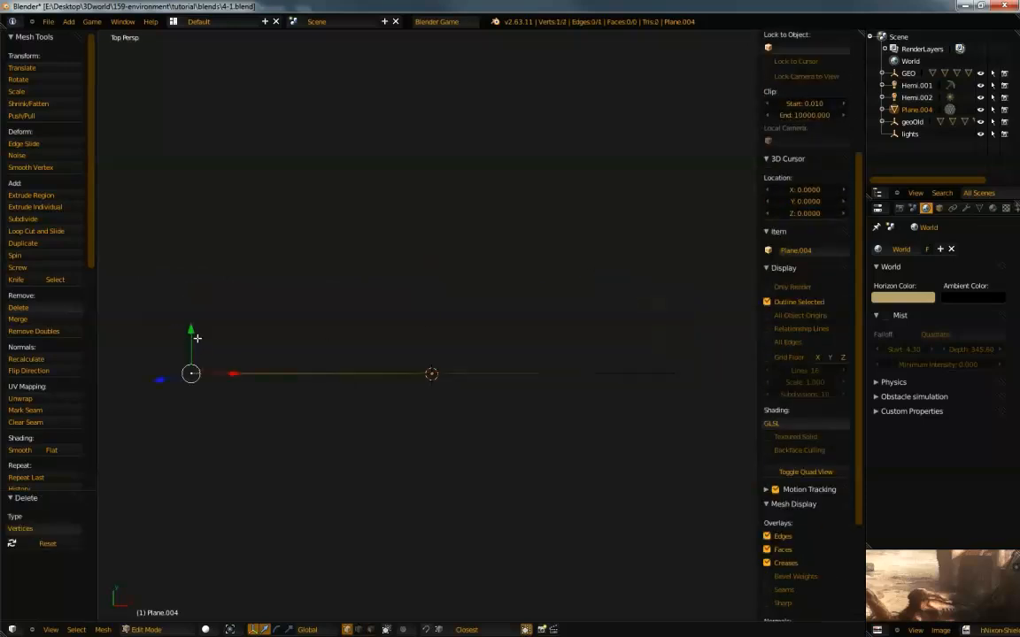
Extrude a chain of vertices from the base edge's left end as an uneven mountain ridge and connect it to the right end
key("e")
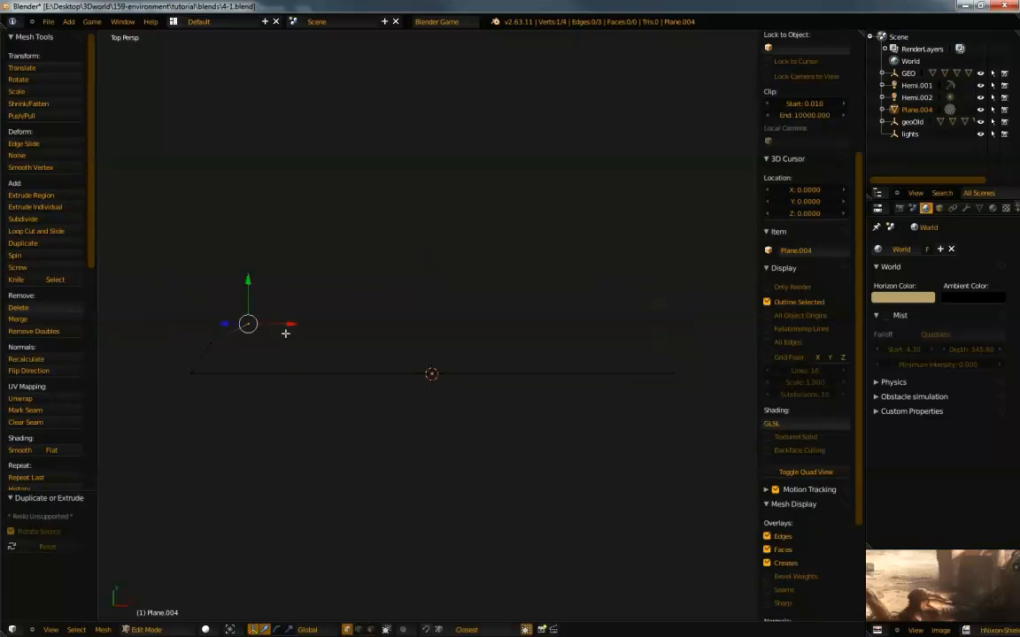
left_click(369, 300, "ctrl")
left_click(407, 285, "ctrl")
left_click_drag(449, 285, 456, 291, "ctrl")
left_click(468, 297, "ctrl")
left_click(496, 312, "ctrl")
left_click(542, 334, "ctrl")
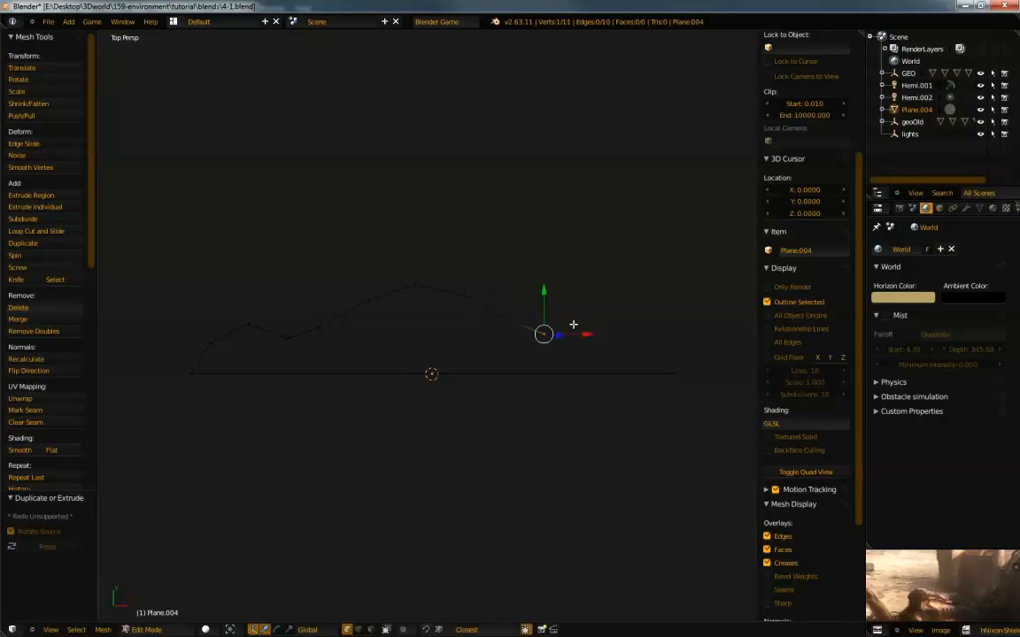
left_click(589, 317, "ctrl")
left_click(621, 336, "ctrl")
left_click(669, 348, "ctrl")
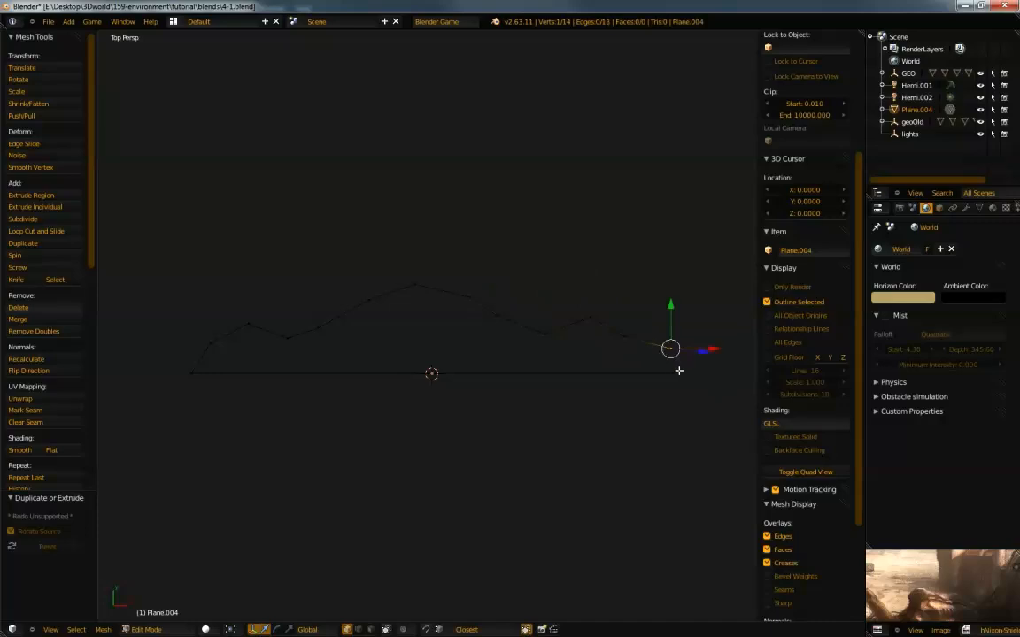
right_click(670, 370, "shift")
key("f")
Reposition individual vertices on the ridge's right half to refine the valley and the second peak
middle_click_drag(543, 348, 486, 373, "shift")
scroll(486, 372, "up", 1)
key("g")
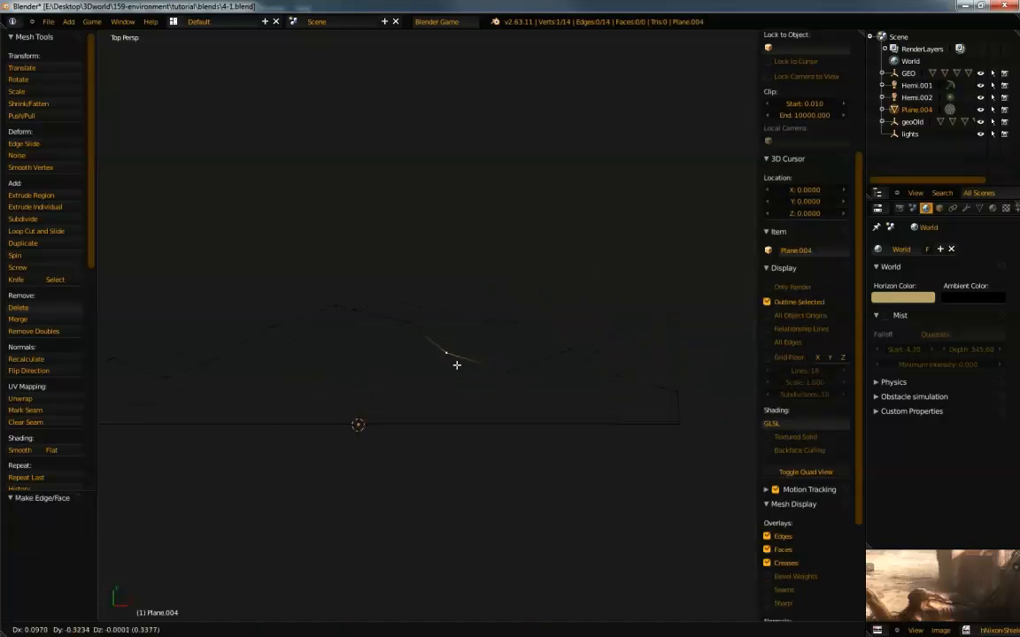
left_click(462, 371)
key("g")
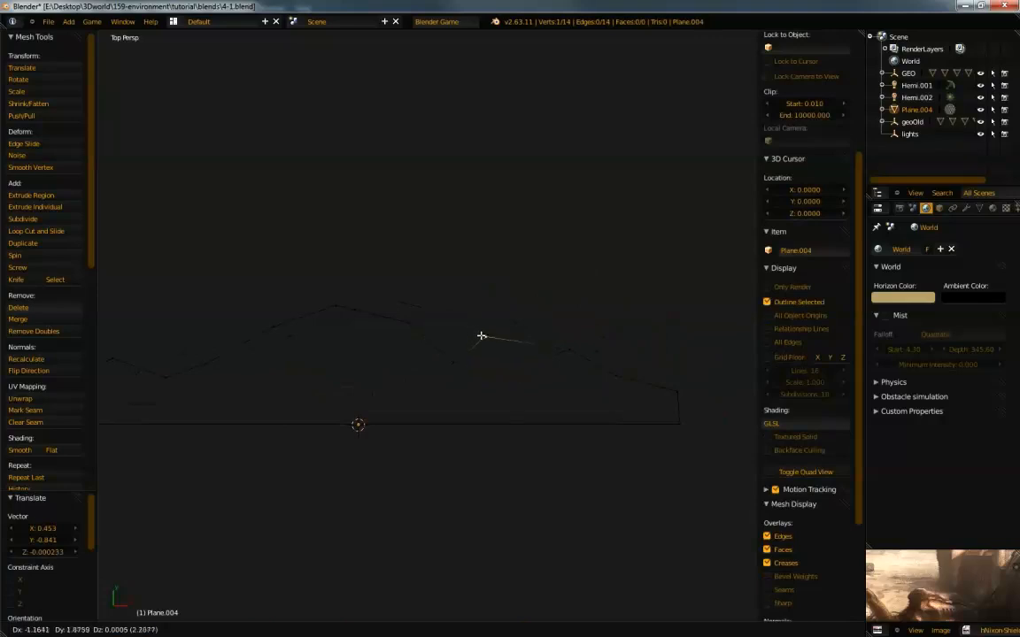
left_click(480, 342)
right_click(407, 321)
key("g")
left_click(414, 325)
right_click(492, 344)
key("g")
left_click(570, 346)
key("g")
left_click(565, 338)
Select the whole mountain outline and fill it with a single face
key("a")
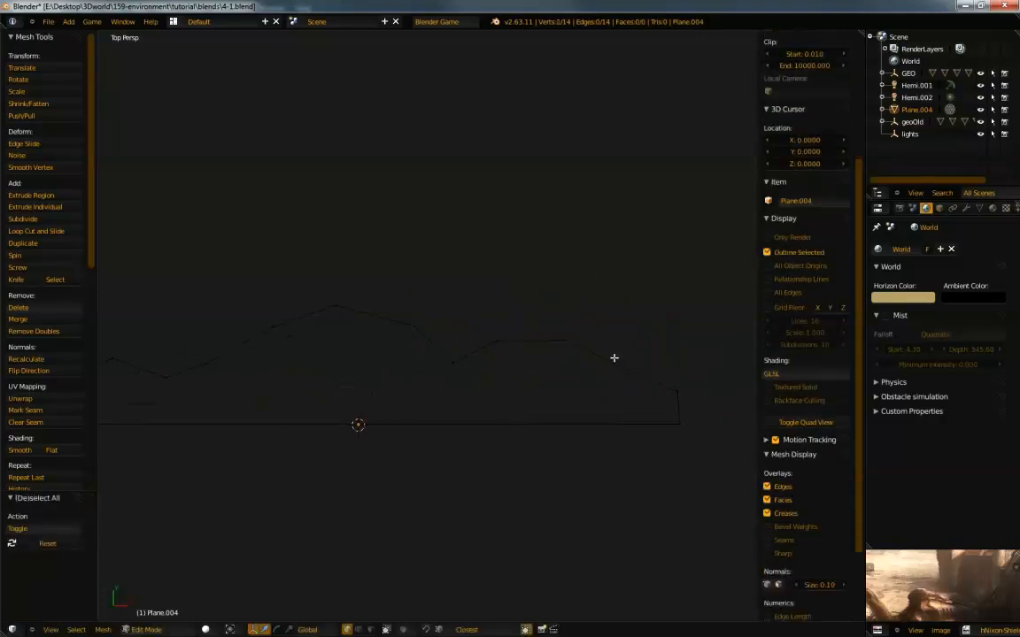
key("a")
key("f")
Try triangulating the filled mountain face, and undo the triangulation
key("ctrl+t")
middle_click_drag(592, 383, 621, 362)
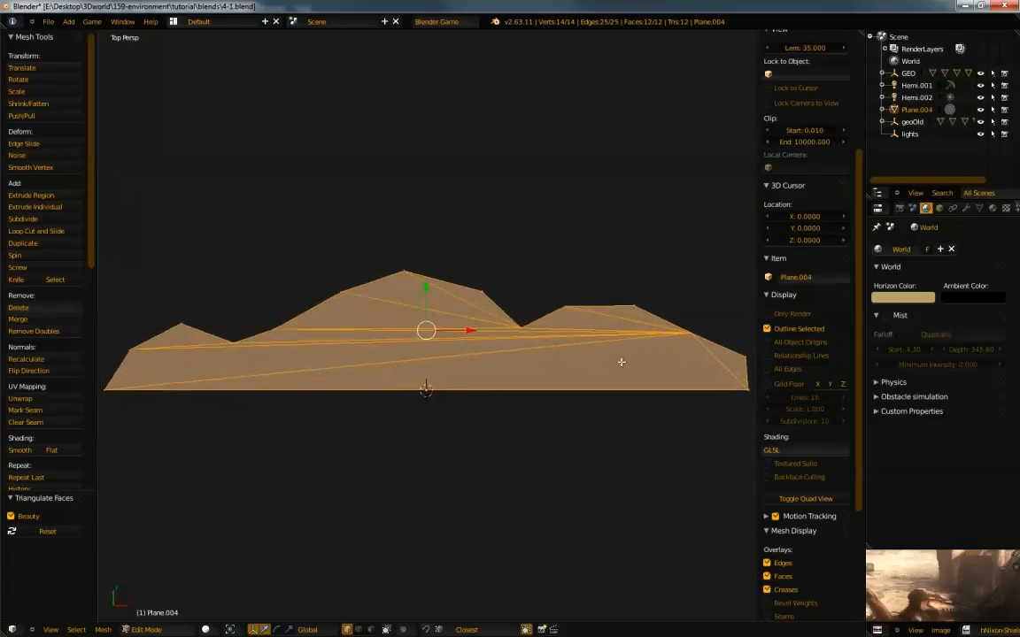
key("ctrl+z")
middle_click_drag(579, 479, 515, 388, "ctrl")
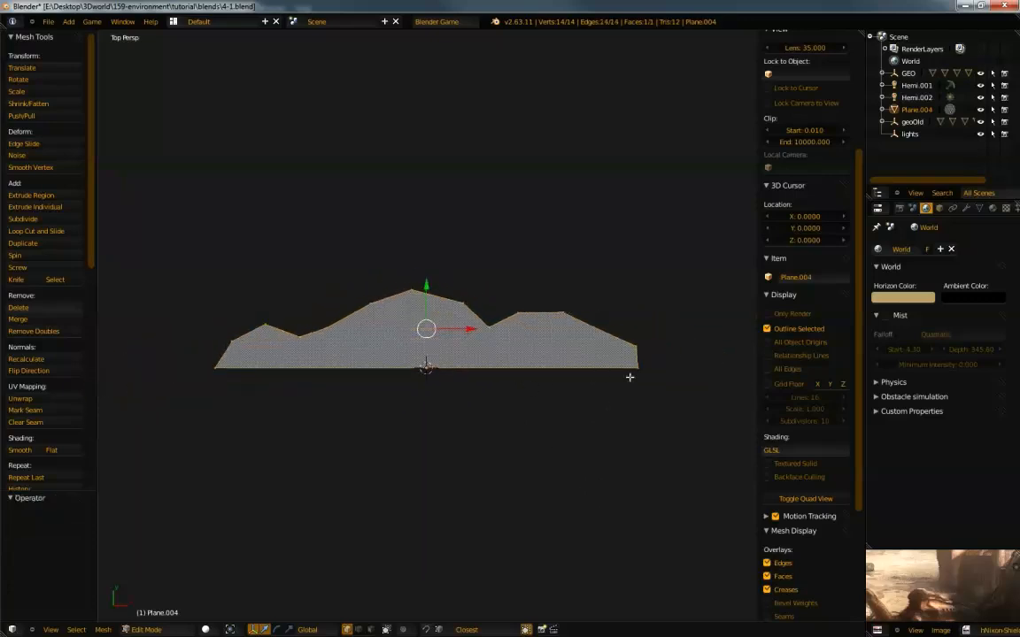
Try extruding the mountain's bottom edge from its two corner vertices, and delete the extruded vertices
right_click(630, 376)
right_click(215, 366, "shift")
key("e")
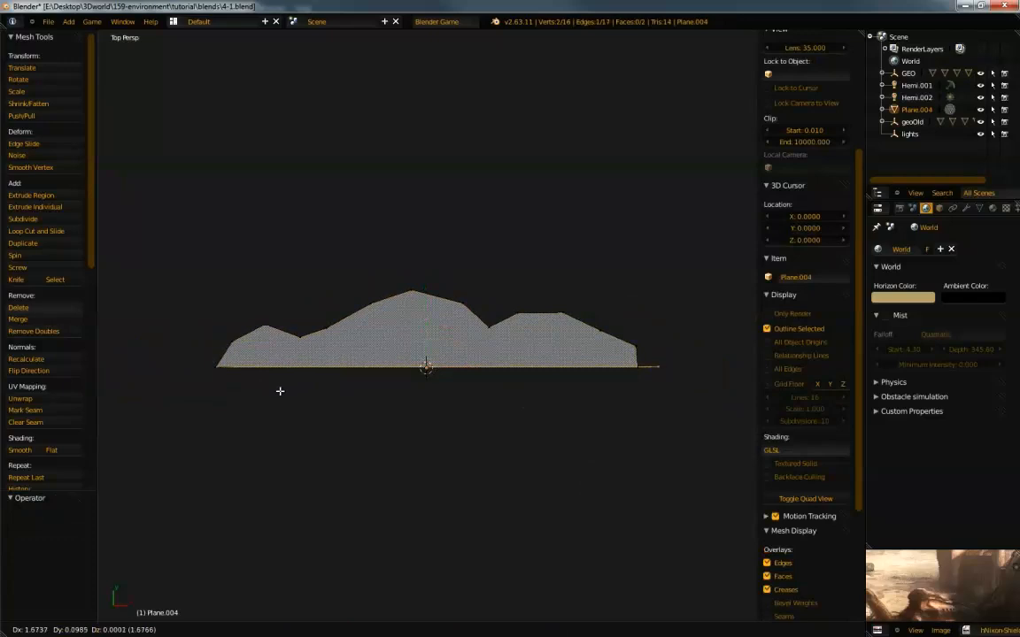
right_click(254, 423)
key("x")
left_click(249, 428)
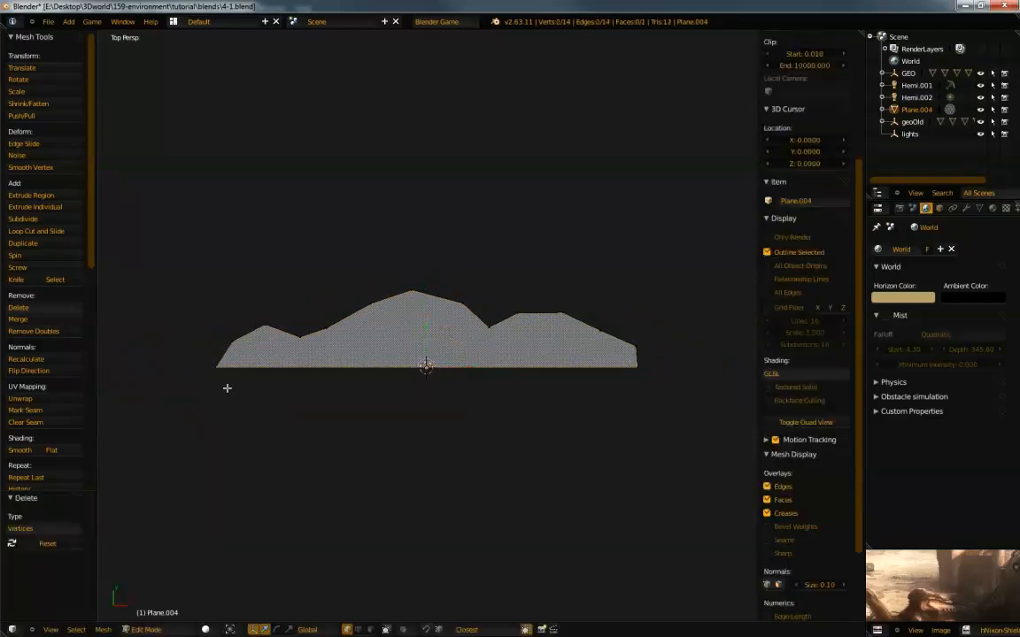
Select the mountain's bottom edge and subdivide it twice
right_click(637, 366, "shift")
key("w")
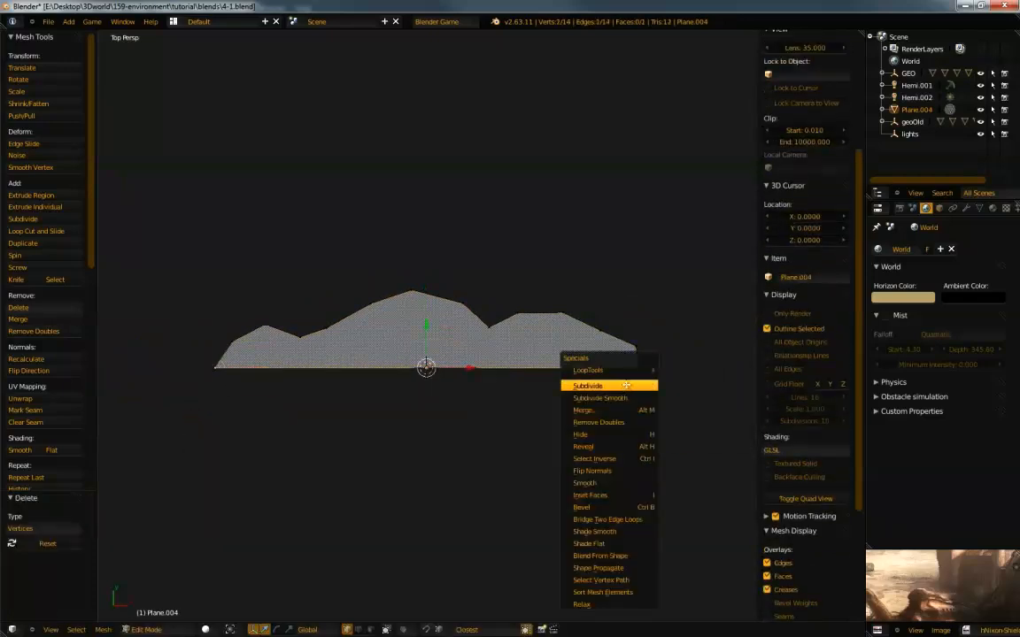
left_click(622, 385)
key("w")
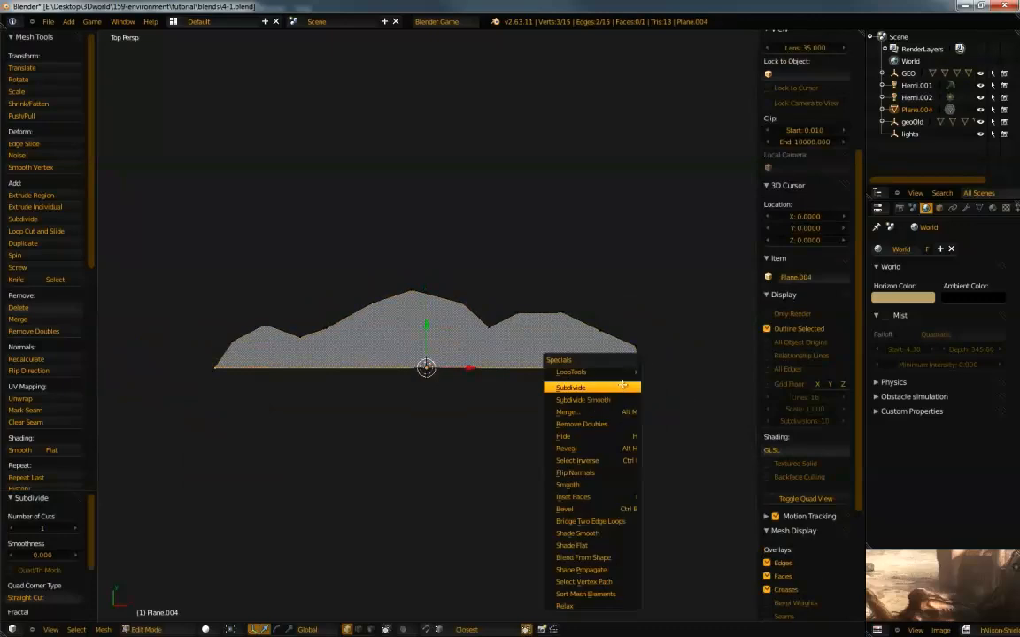
left_click(622, 387)
Try triangulating the whole mountain face with its subdivided base, and undo the triangulation
key("a")
key("a")
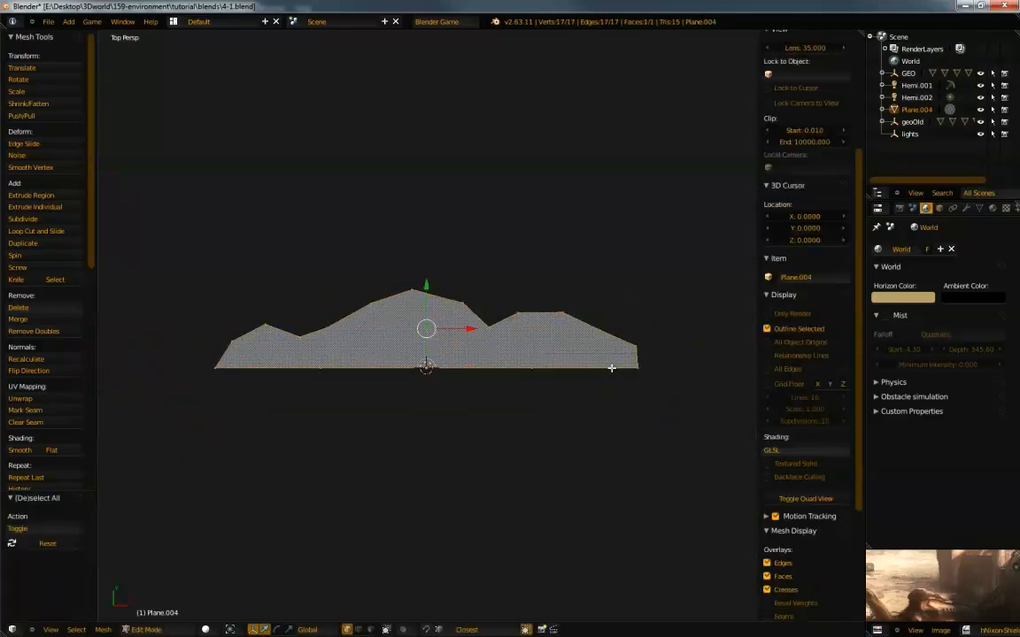
key("ctrl+t")
scroll(539, 366, "up", 4)
key("ctrl+z")
Connect the mountain's right base vertex with new edges to the deep valley vertex and the second peak's near corner
middle_click_drag(530, 442, 418, 445, "shift")
right_click(424, 440)
right_click(350, 330, "shift")
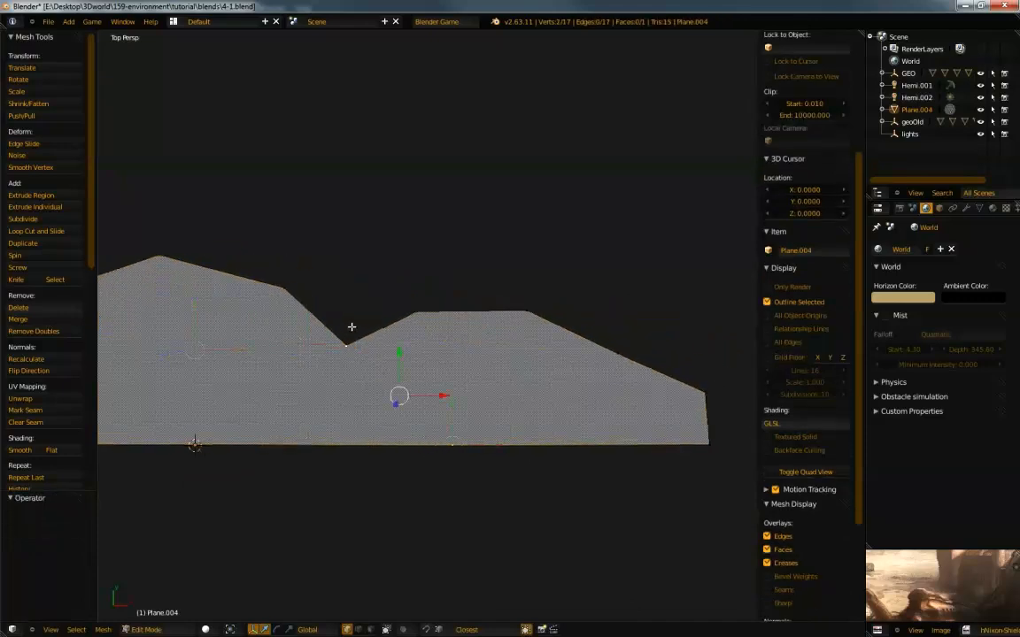
key("g")
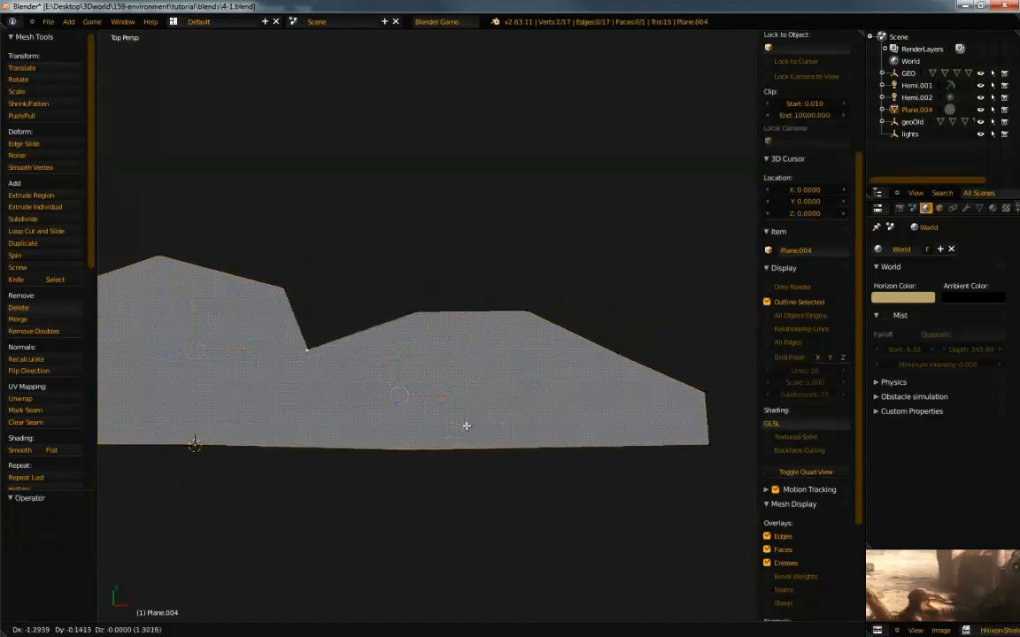
right_click(465, 424)
key("f")
right_click(446, 436)
right_click(408, 306, "shift")
key("f")
Connect the right base vertex to the second peak's far corner and slope vertex, and that slope vertex to the end corner
right_click(453, 436)
right_click(523, 310, "shift")
key("f")
right_click(463, 438)
right_click(613, 355, "shift")
key("f")
right_click(621, 361)
right_click(710, 443, "shift")
key("f")
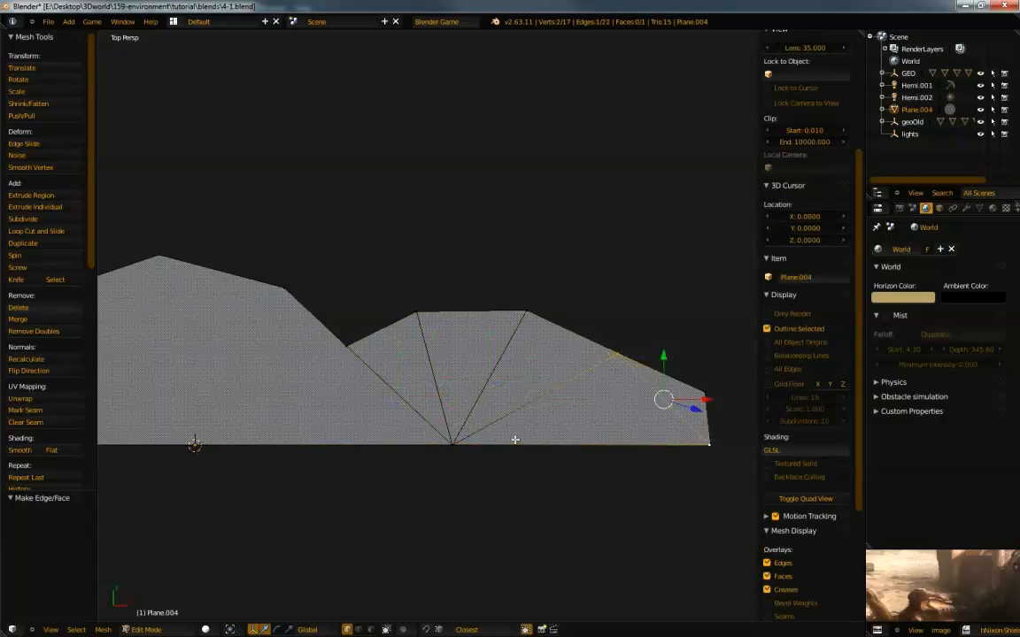
right_click(612, 353)
key("g")
right_click(425, 433)
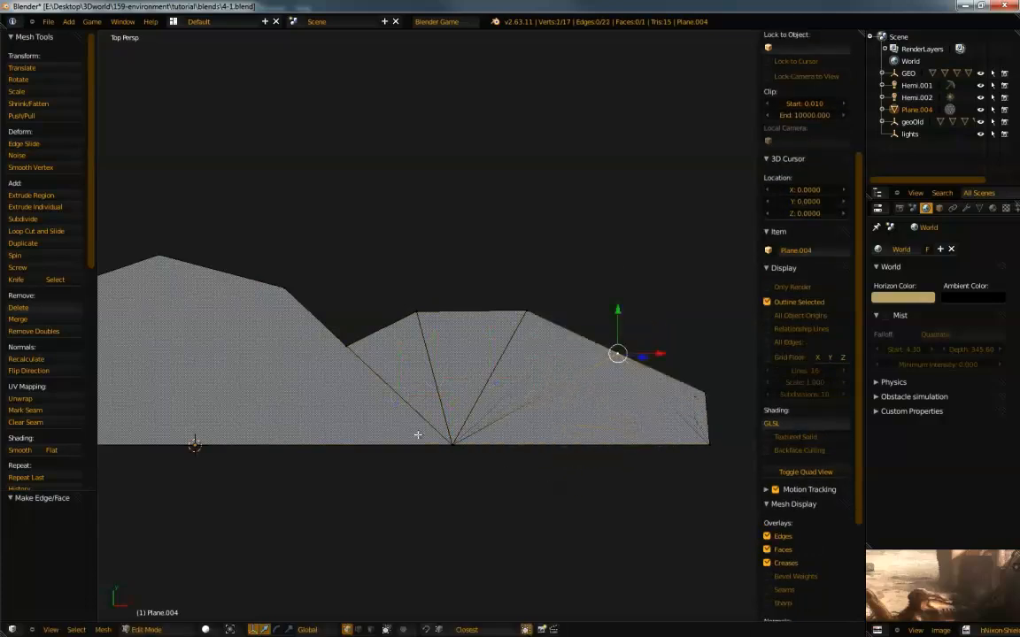
middle_click_drag(418, 435, 469, 387, "shift")
key("g")
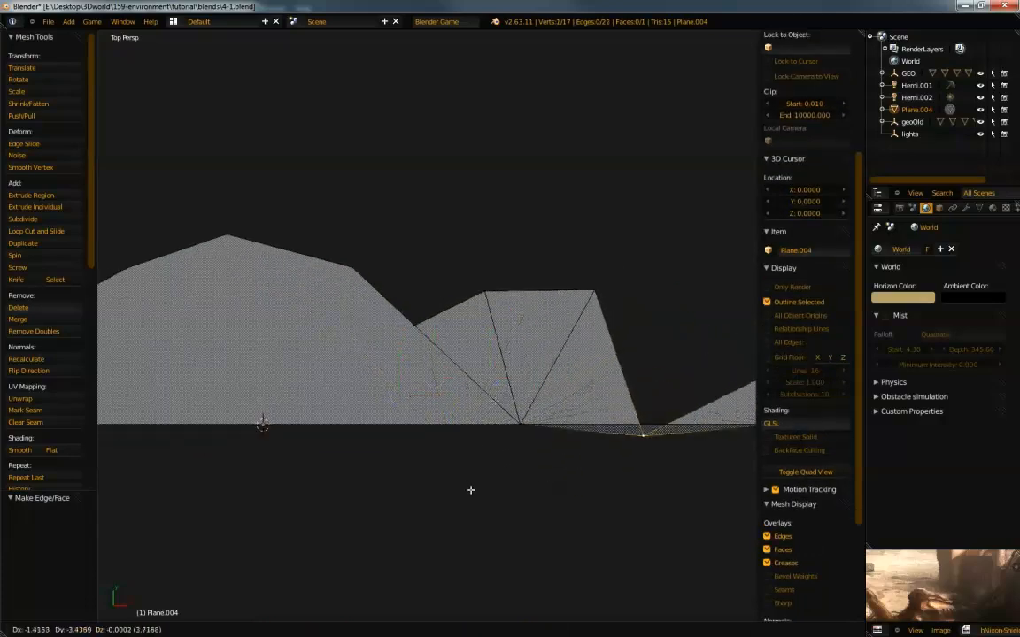
right_click(428, 476)
Connect the mountain's middle base vertex with new edges to the deep valley vertex and the main peak's right shoulder
middle_click_drag(366, 387, 489, 362, "shift")
right_click(387, 400)
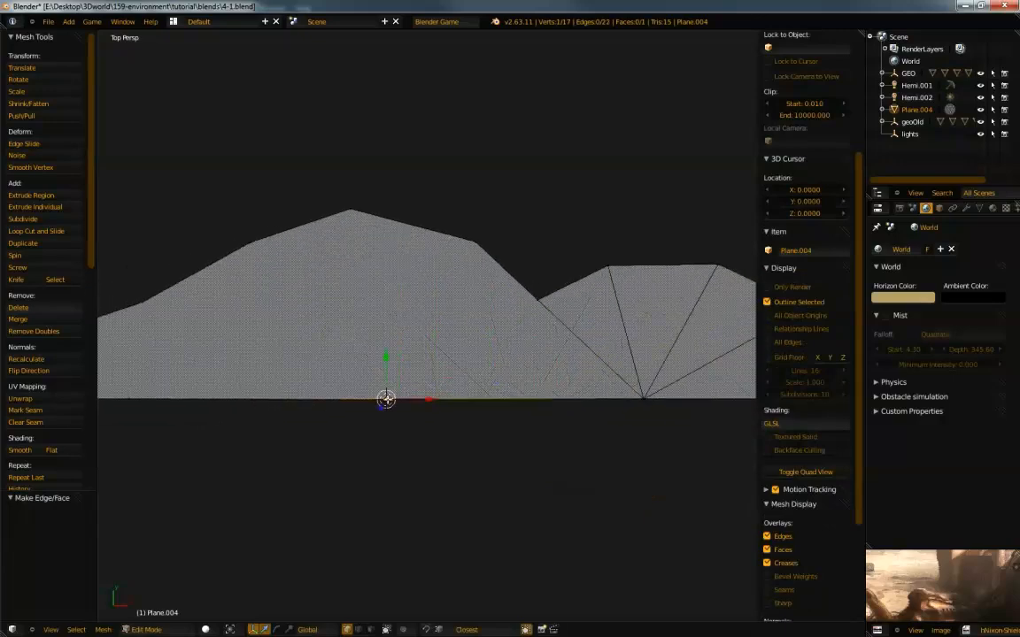
right_click(537, 299, "shift")
key("g")
right_click(401, 382)
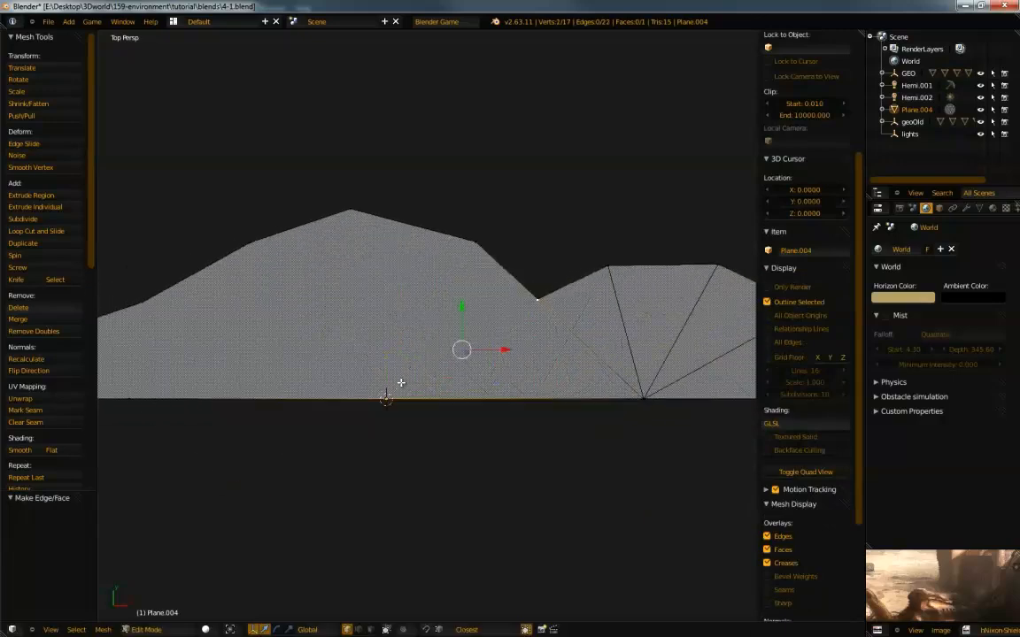
key("f")
right_click(383, 404)
right_click(475, 243, "shift")
key("f")
Connect the middle base vertex to the main peak's summit and its left shoulder
right_click(369, 407)
right_click(356, 225, "shift")
key("f")
right_click(379, 390)
right_click(256, 251, "shift")
key("f")
Connect the left base vertex to the left slope and small valley vertices, and the left corner to the small peak
middle_click_drag(315, 320, 423, 328, "shift")
right_click(270, 401)
middle_click_drag(245, 343, 321, 316, "shift")
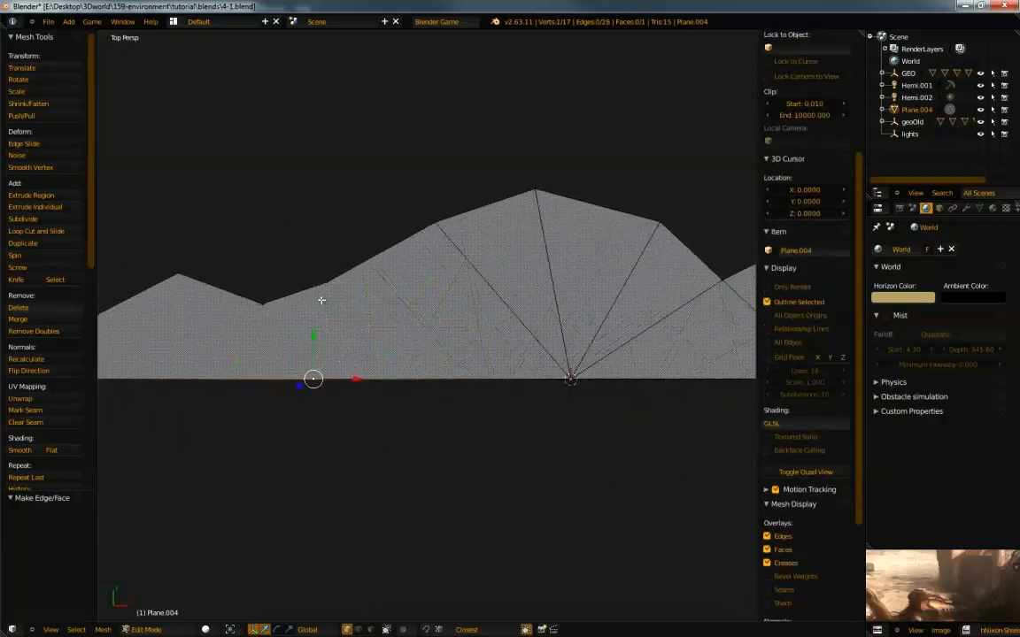
right_click(321, 286, "shift")
key("f")
right_click(264, 305, "shift")
key("f")
middle_click_drag(264, 306, 246, 381, "shift")
right_click(183, 378)
right_click(299, 278, "shift")
scroll(319, 287, "down", 6)
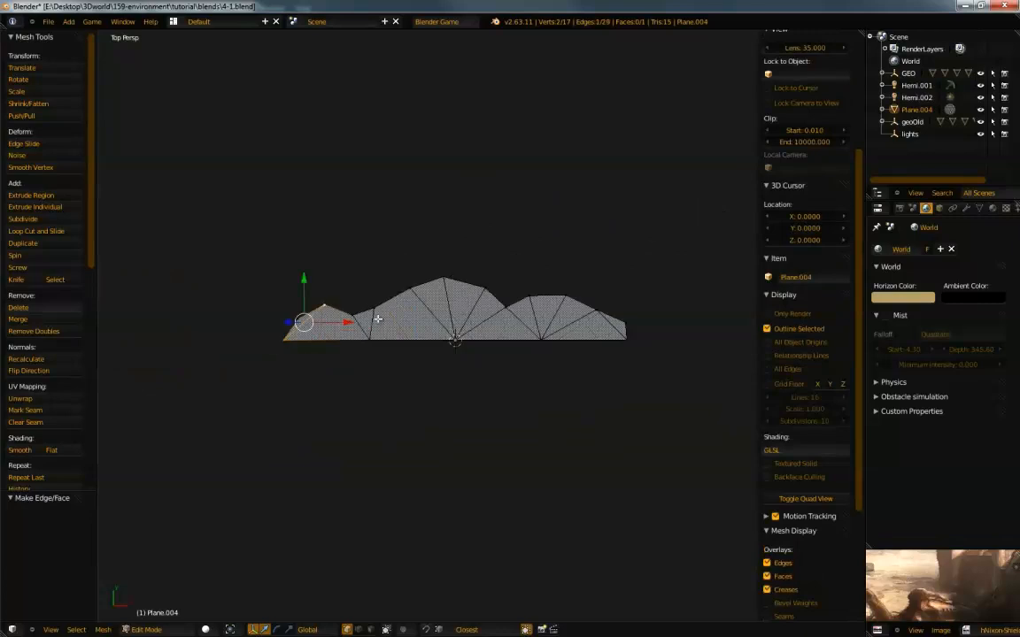
middle_click_drag(400, 331, 332, 348, "shift")
scroll(362, 416, "up", 2)
middle_click_drag(362, 419, 398, 422, "shift")
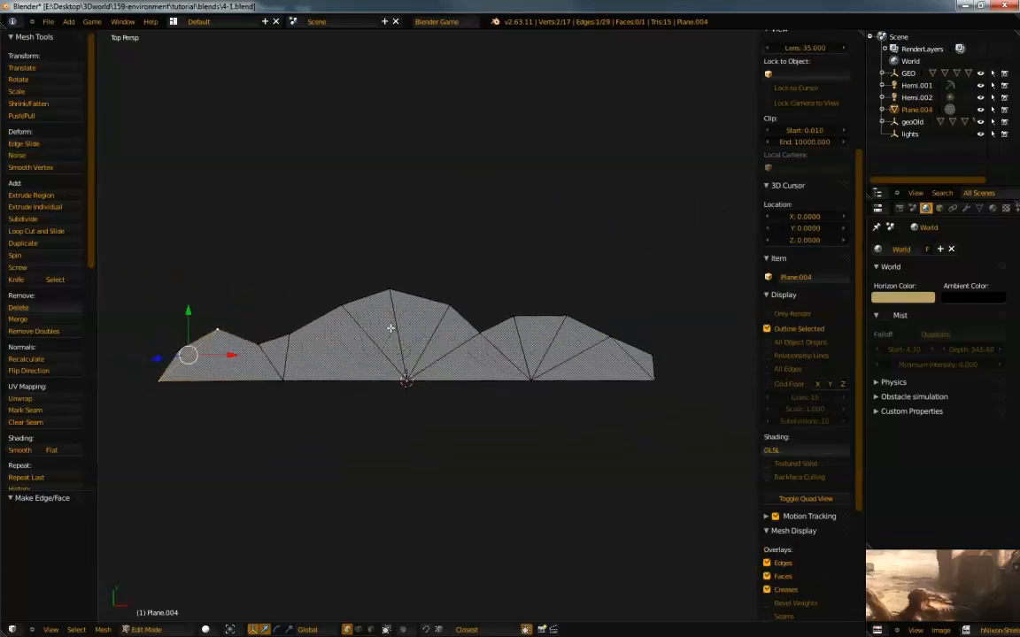
Leave mesh editing, bring back the full scene, and move the mountain about -111 units along X
key("Tab")
middle_click_drag(346, 359, 417, 319)
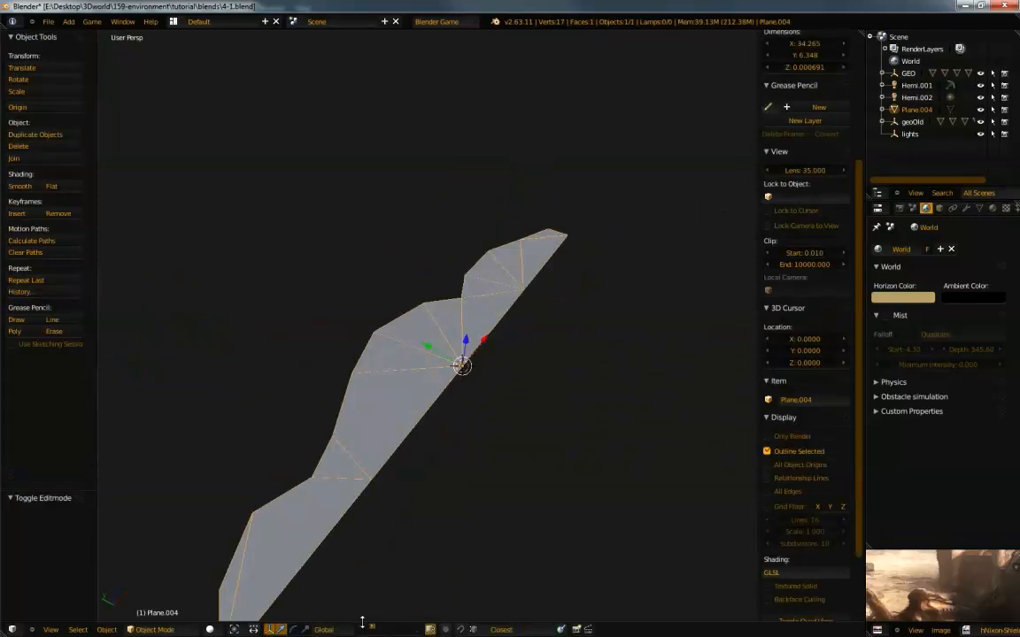
key("KP_Divide")
middle_click_drag(462, 526, 343, 124, "ctrl")
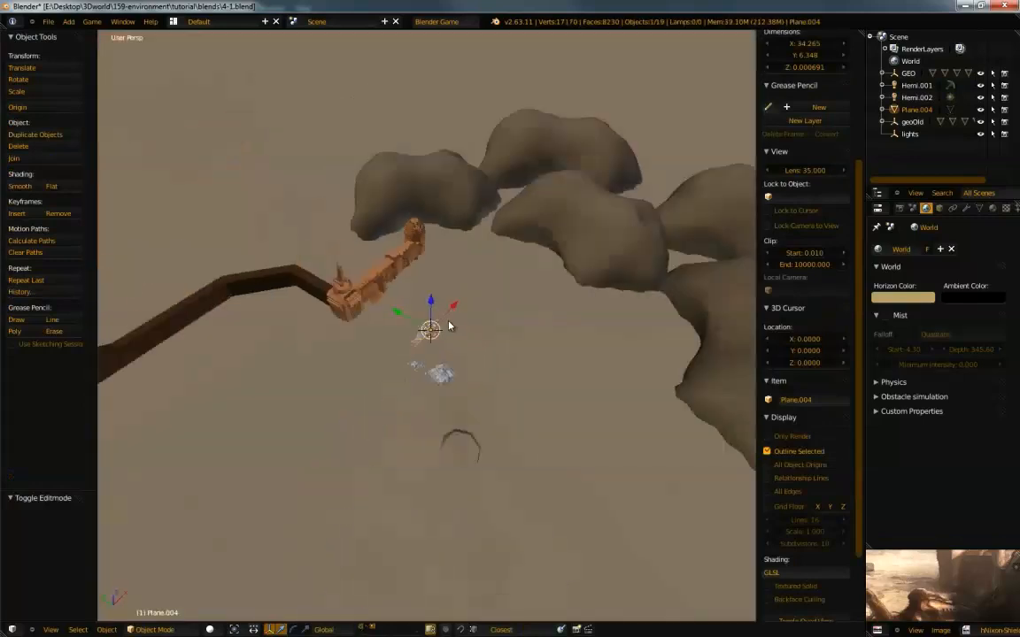
key("g")
key("x")
left_click(299, 467)
left_click(341, 464)
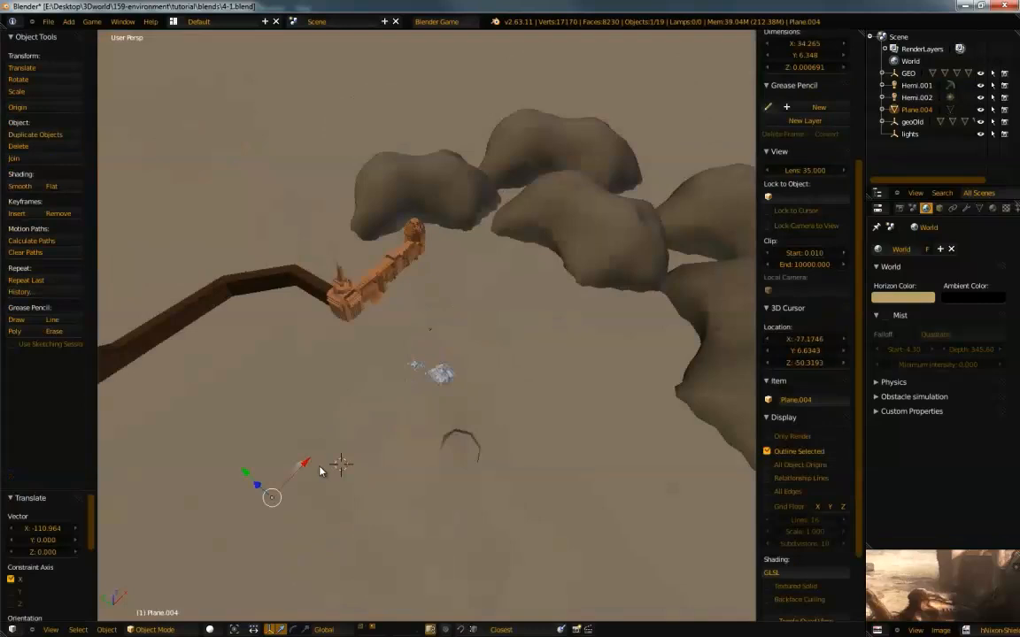
Scale the mountain up to about 202 units wide and move it about -114 units further along X
middle_click_drag(326, 486, 472, 347)
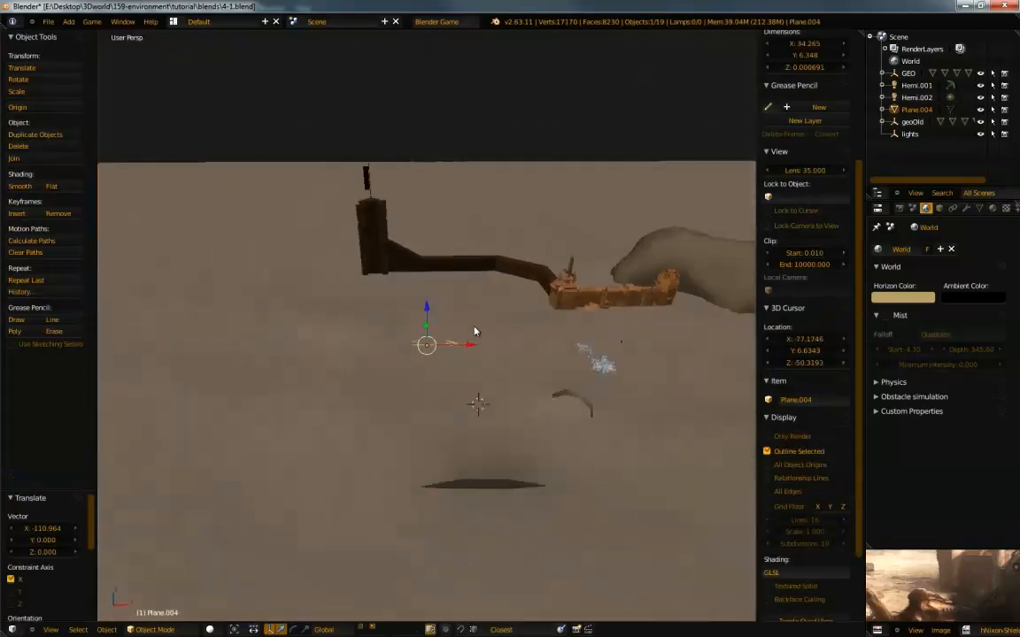
key("s")
left_click(715, 318)
left_click(484, 366)
left_click(471, 346)
left_click_drag(471, 346, 266, 348)
key("KP_Decimal")
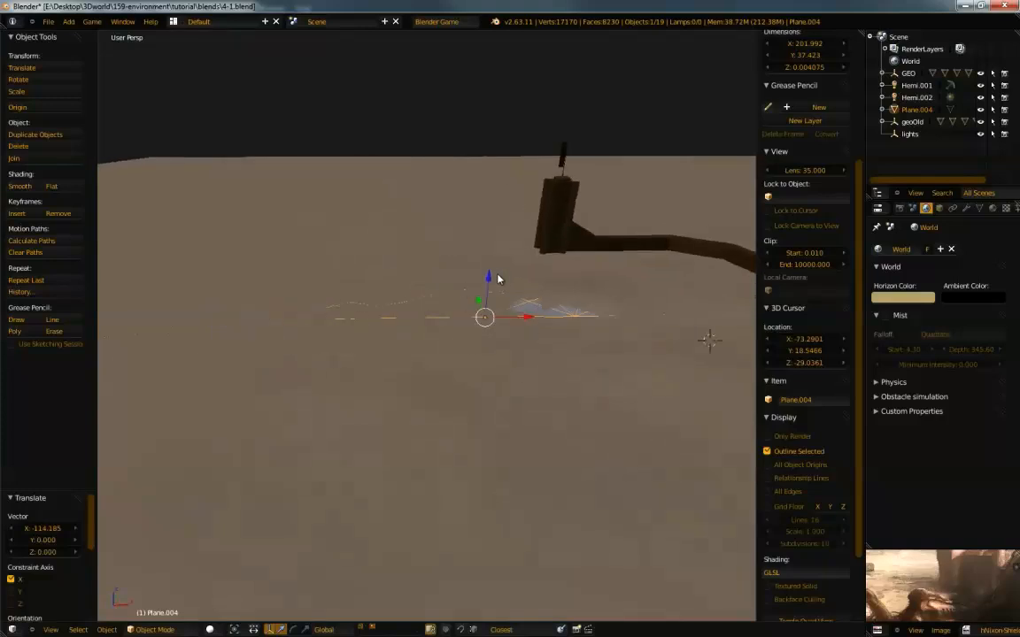
Rotate the mountain 90° around X and 90° around Z so it stands upright facing the scene
type("rx90")
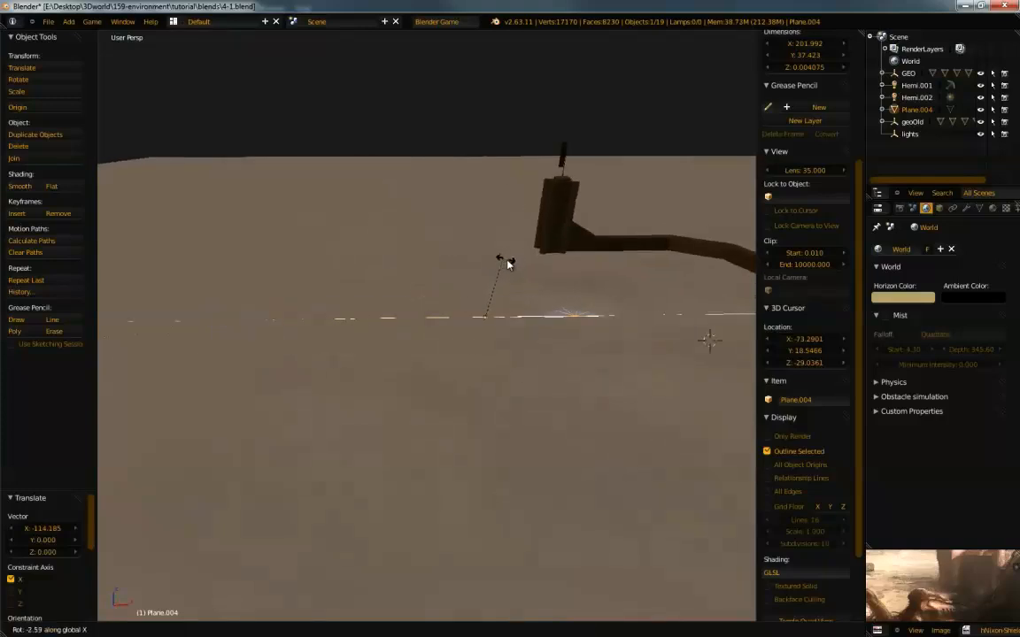
key("Return")
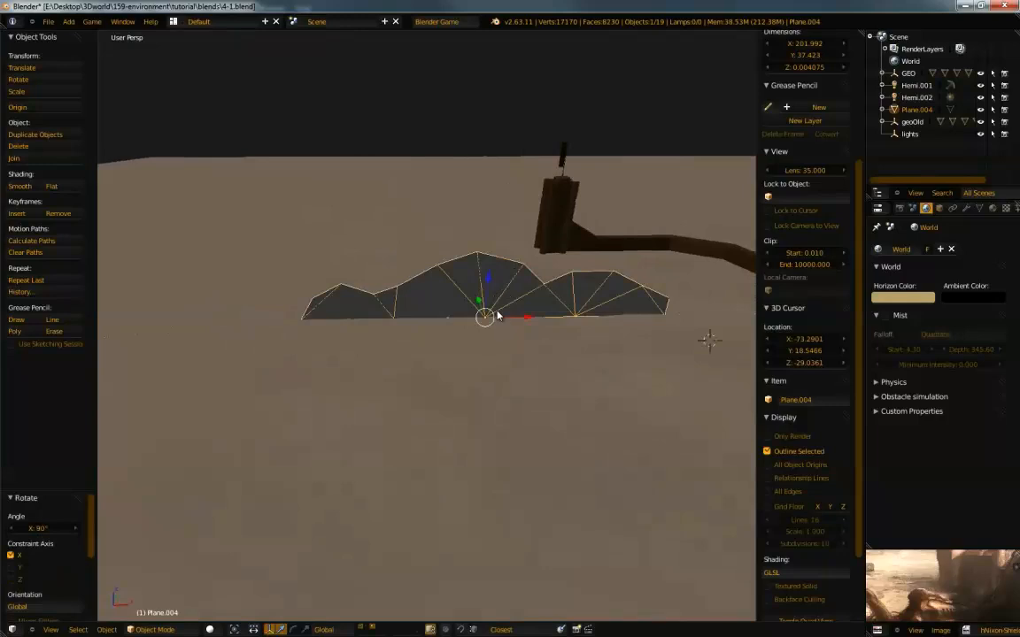
type("rz90")
key("Return")
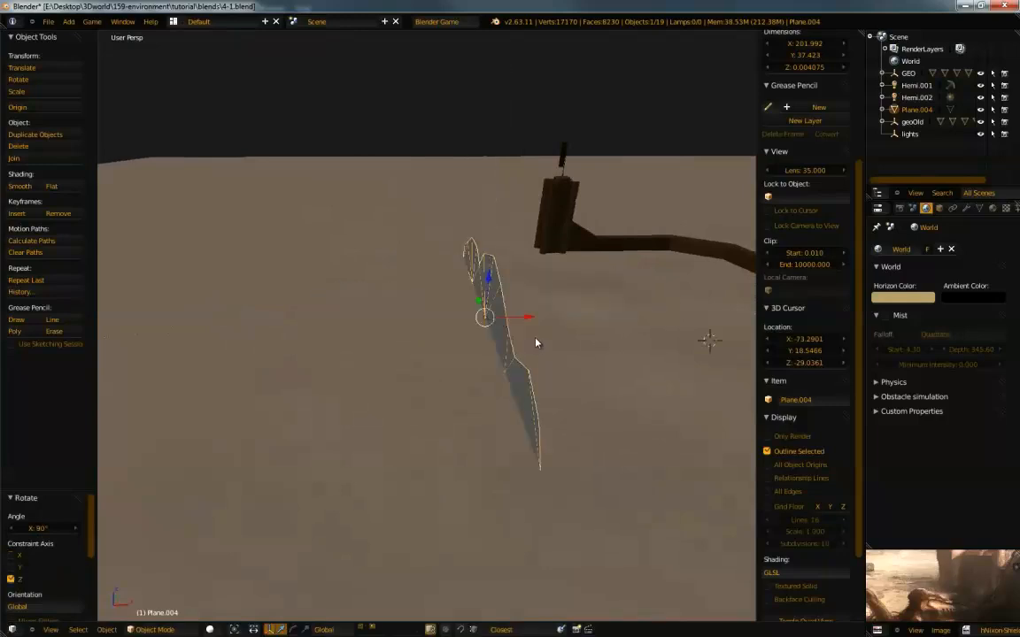
Move the mountain away from the city along X by about -200 units and another -307 units
key("g")
key("x")
left_click(247, 356)
key("KP_Decimal")
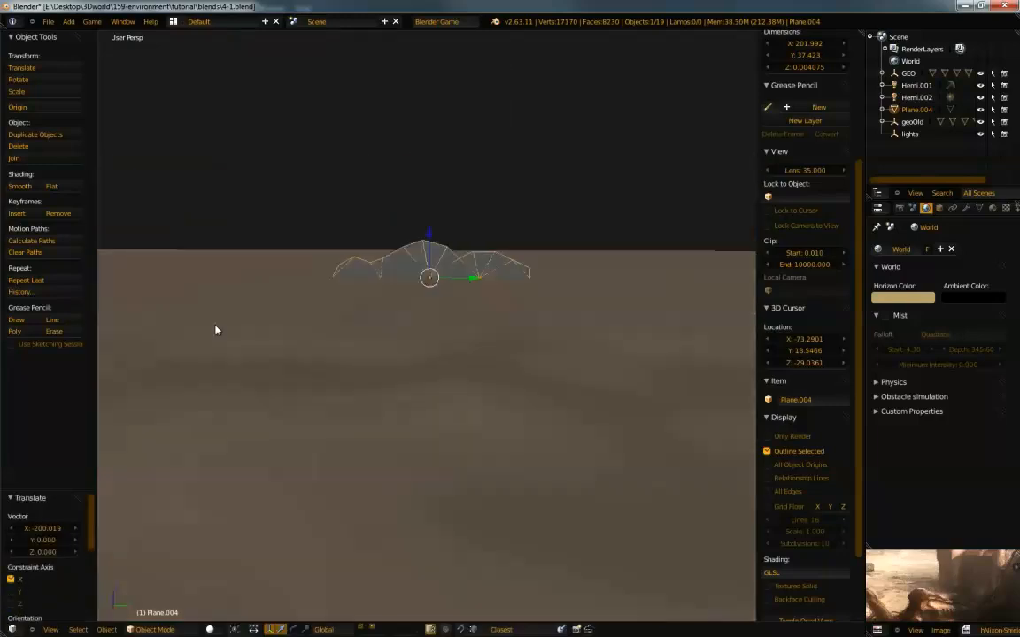
middle_click_drag(223, 319, 227, 325)
middle_click_drag(352, 287, 280, 336)
key("ctrl+2")
key("ctrl+z")
middle_click_drag(344, 364, 374, 373, "ctrl")
left_click_drag(390, 318, 542, 308)
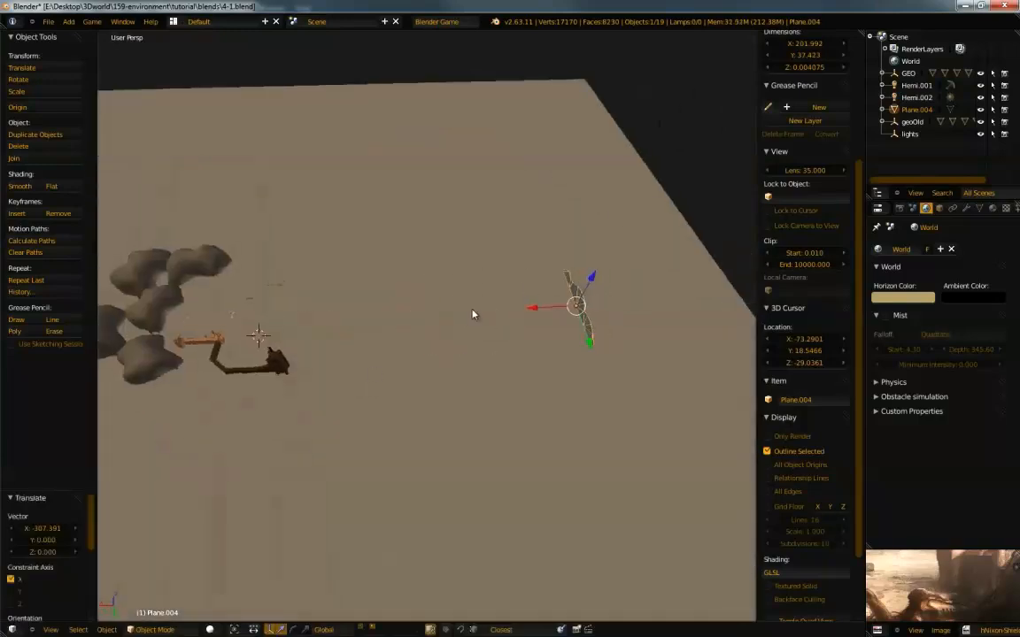
Scale the mountain up to about 314 units wide and shift it about -80 units along X
middle_click_drag(473, 314, 539, 268)
key("s")
left_click(579, 340)
mouse_move(453, 350)
left_mouse_down()
mouse_move(496, 323)
mouse_move(466, 338)
left_mouse_up()
Show the additional scene layers and view the mountain on the horizon from within the city area
middle_click_drag(466, 325, 577, 299)
scroll(495, 325, "up", 4)
middle_click_drag(366, 451, 354, 615)
left_click(368, 628, "shift")
middle_click_drag(382, 502, 395, 482)
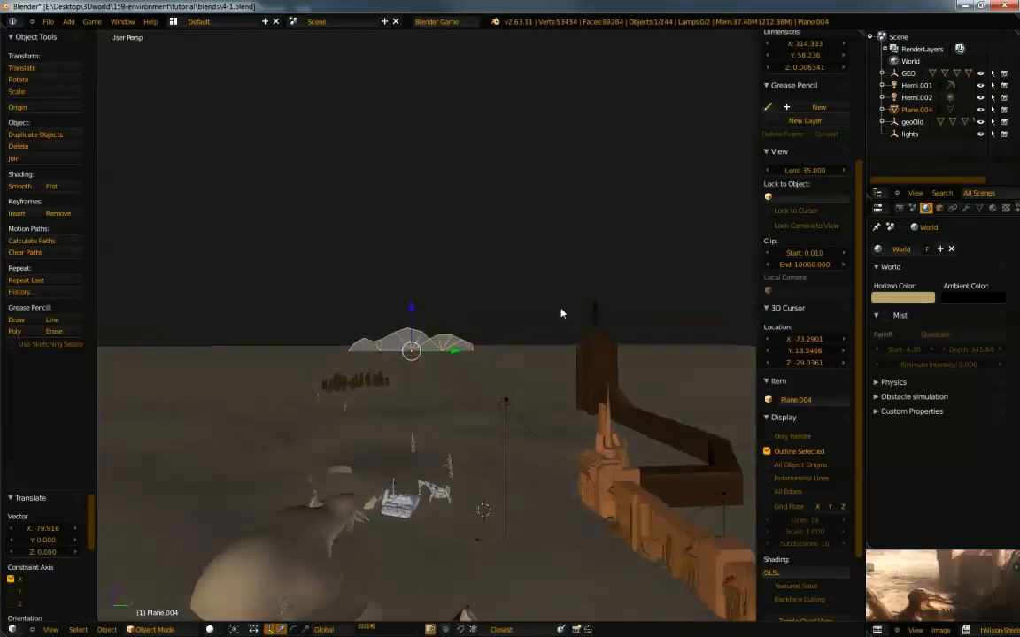
Switch the viewport to textured shading and enable the world's mist
key("alt+z")
mouse_move(511, 358)
middle_mouse_down()
mouse_move(449, 322)
mouse_move(476, 347)
middle_mouse_up()
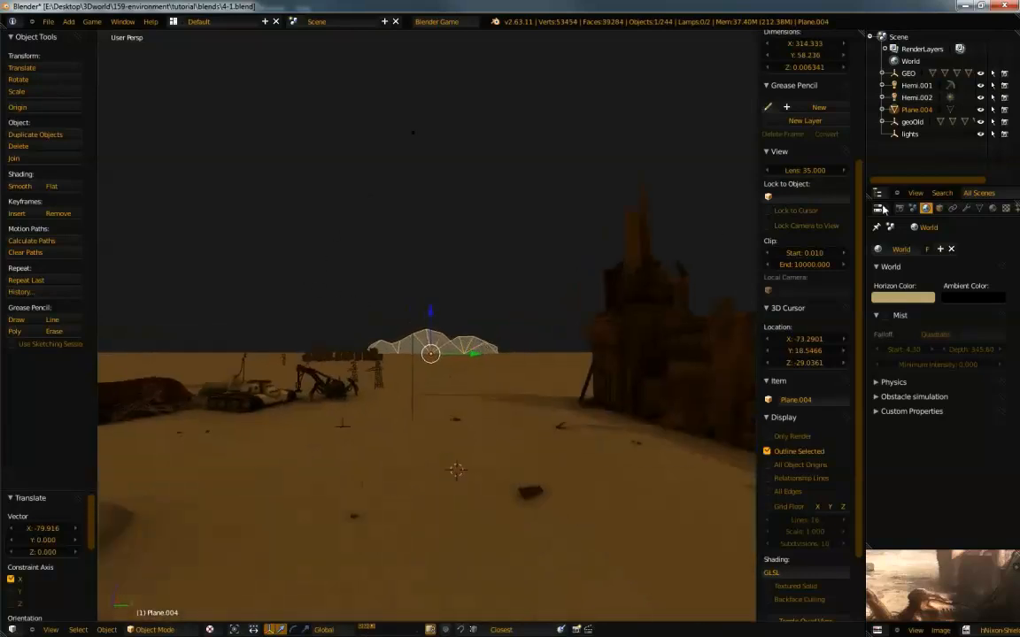
left_click(885, 316)
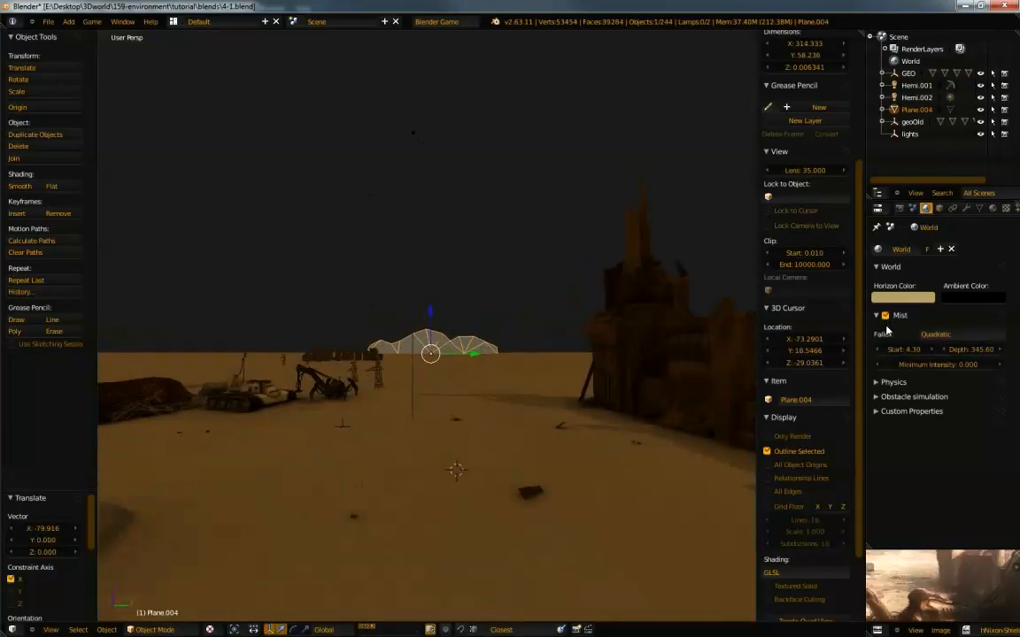
middle_click_drag(485, 338, 476, 346)
Select the distant mountain silhouette and show its object properties
key("a")
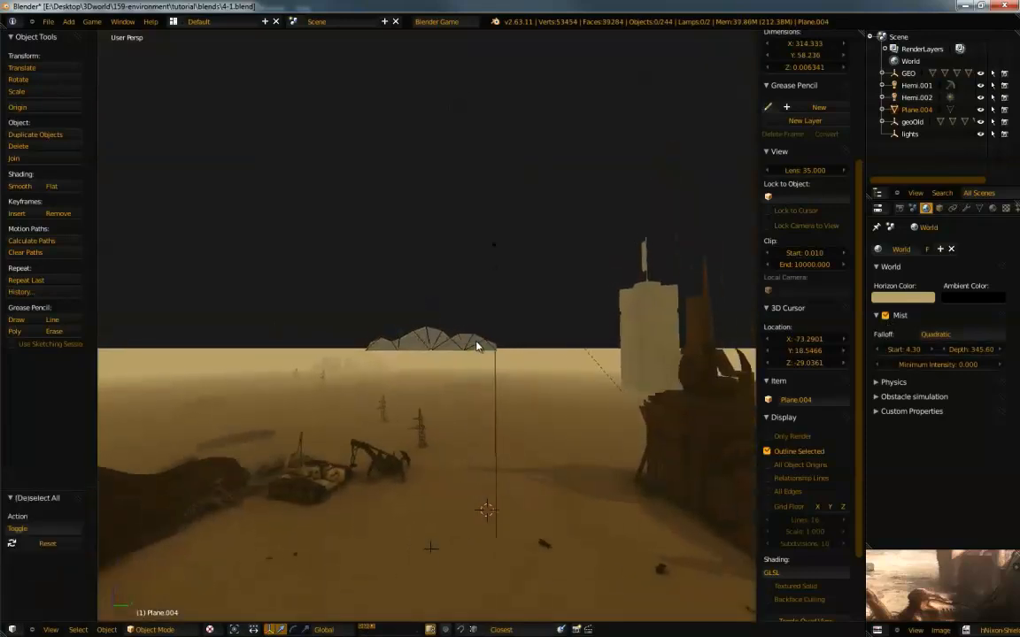
right_click(462, 343)
key("a")
right_click(462, 336)
key("a")
key("a")
key("a")
right_click(465, 346)
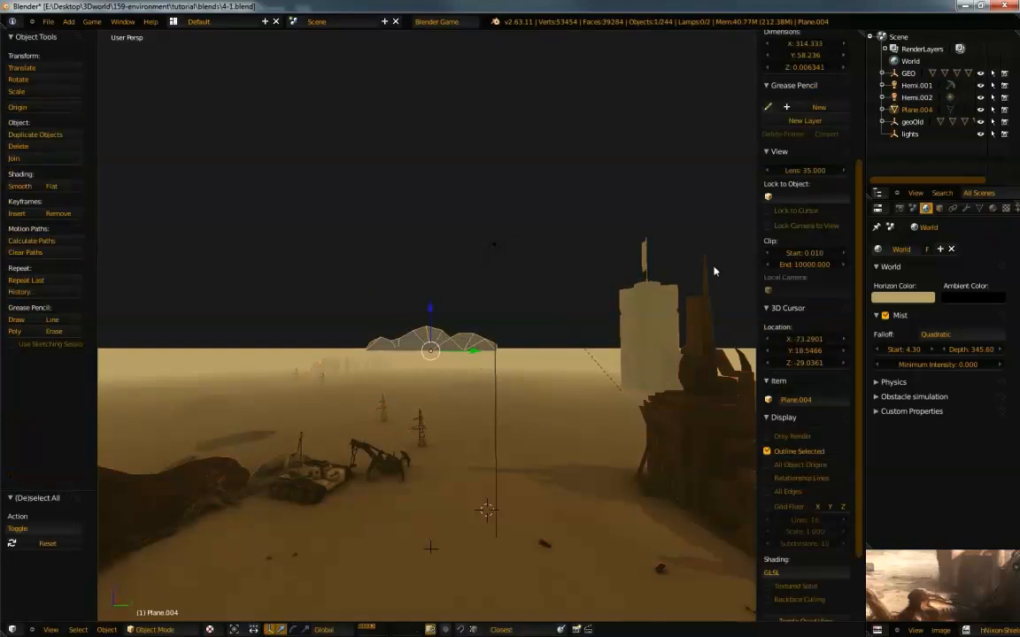
left_click(941, 208)
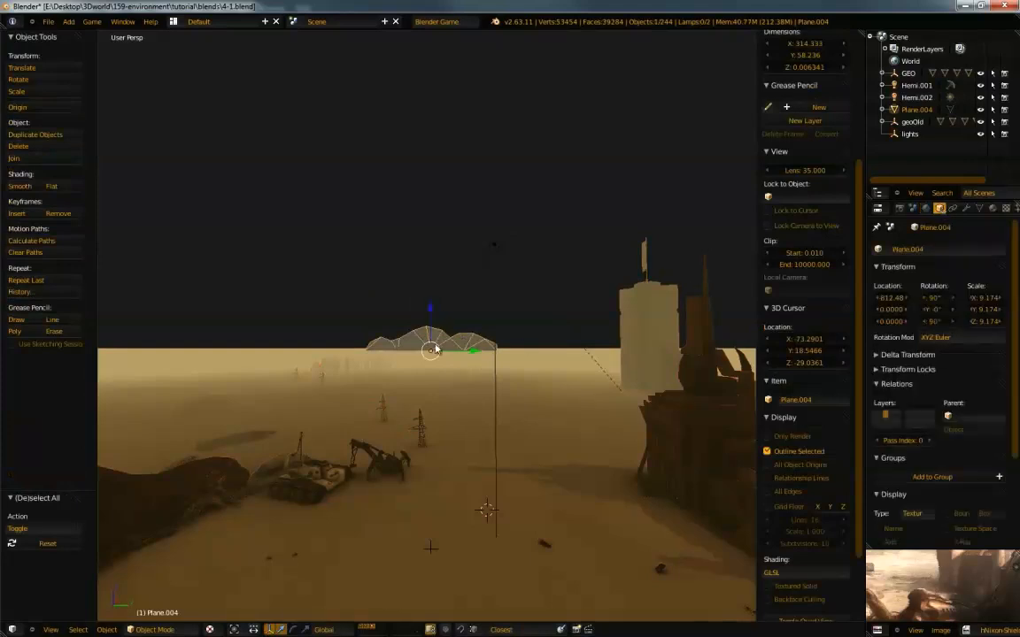
Remove doubles from the whole mountain mesh, and try triangulating it before undoing the triangulation
key("Tab")
key("a")
key("a")
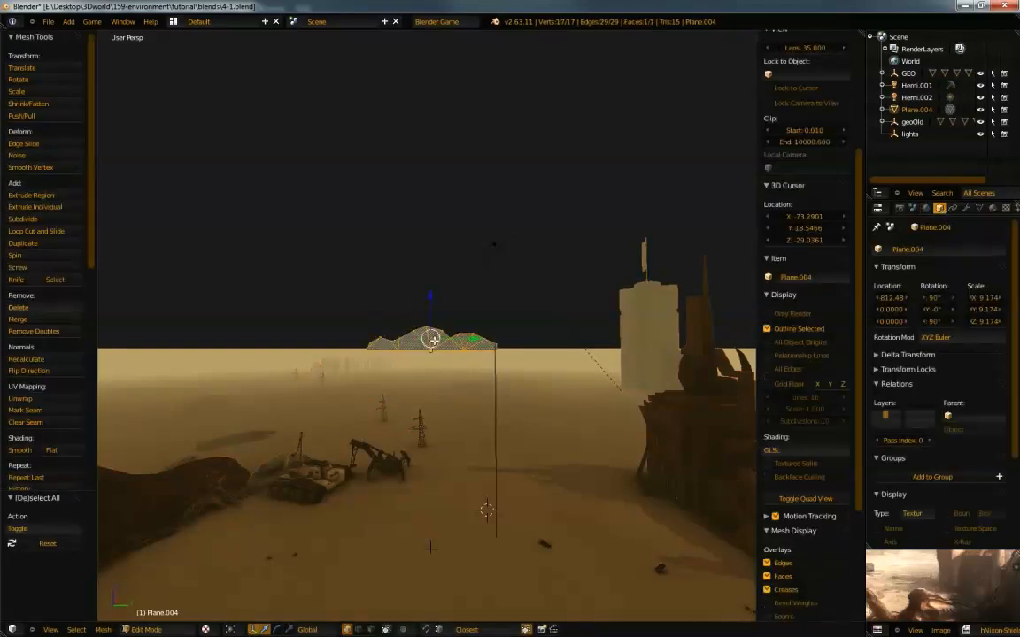
key("w")
left_click(407, 378)
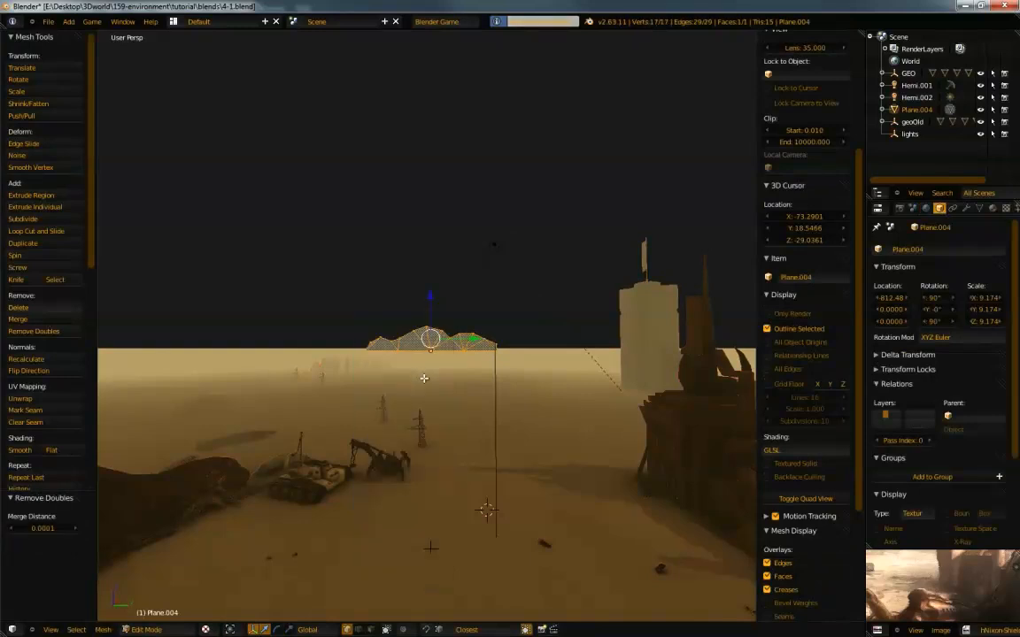
key("ctrl+t")
key("ctrl+z")
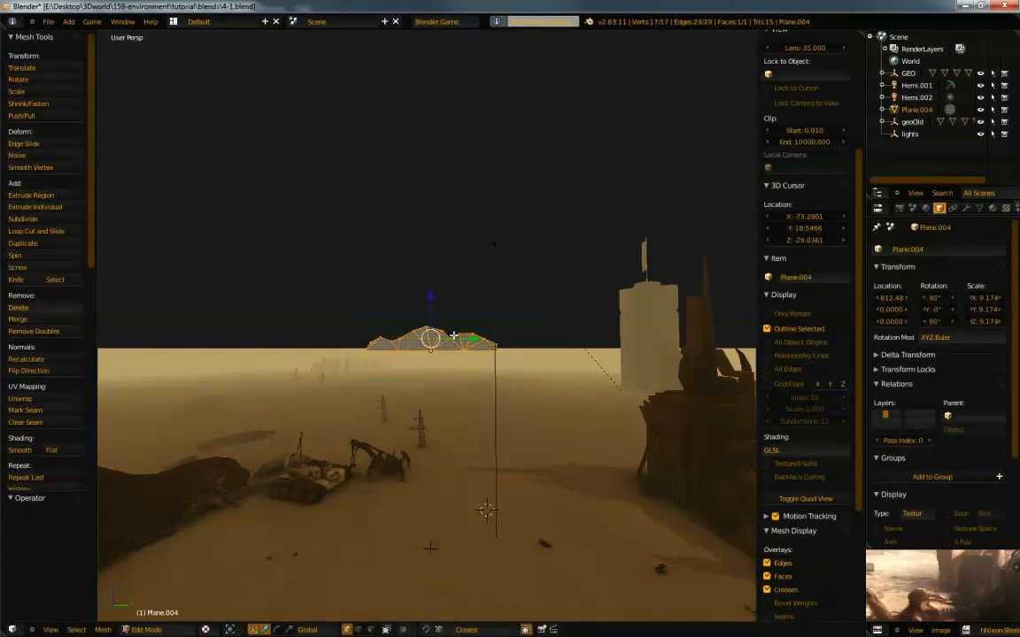
Switch to face selection on the mountain mesh and delete its single filled face
key("KP_Divide")
middle_click_drag(453, 336, 456, 305)
scroll(498, 407, "up", 4)
middle_click_drag(489, 386, 321, 382, "shift")
key("ctrl+Tab")
left_click(401, 417)
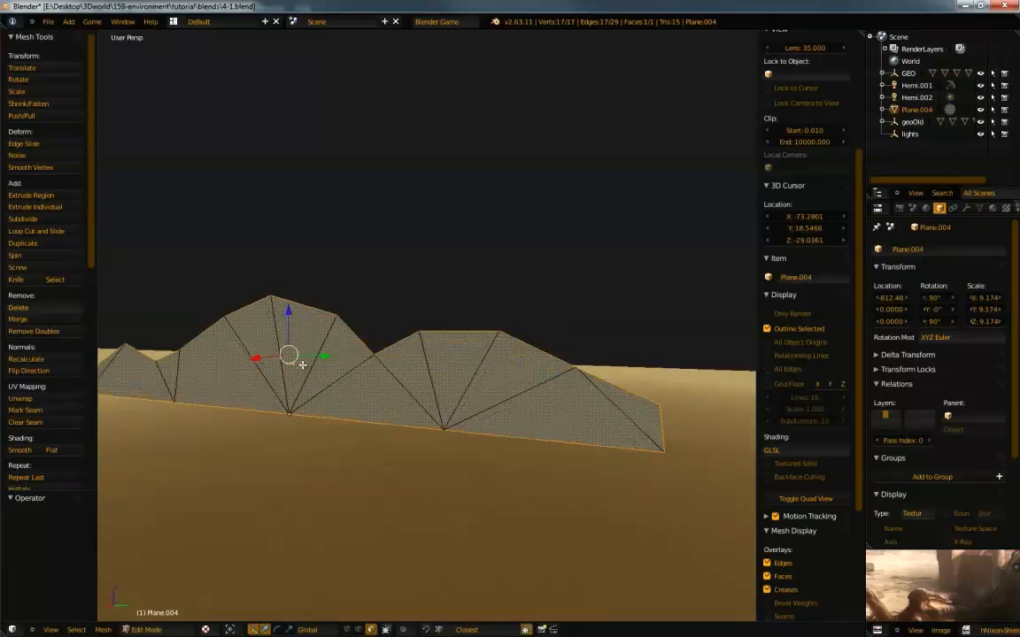
key("x")
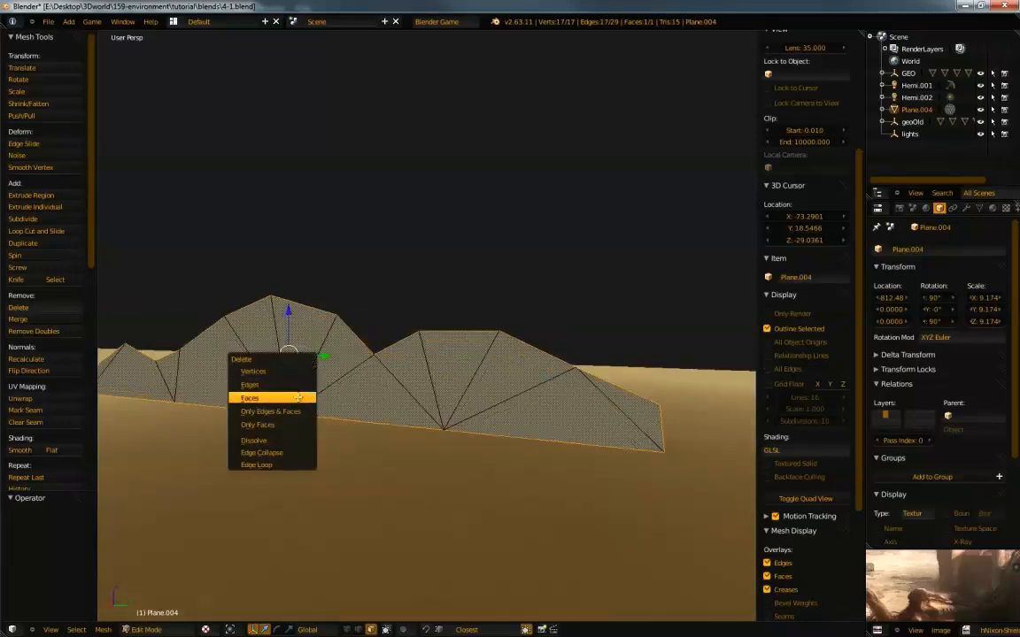
left_click(300, 398)
middle_click_drag(357, 435, 381, 429)
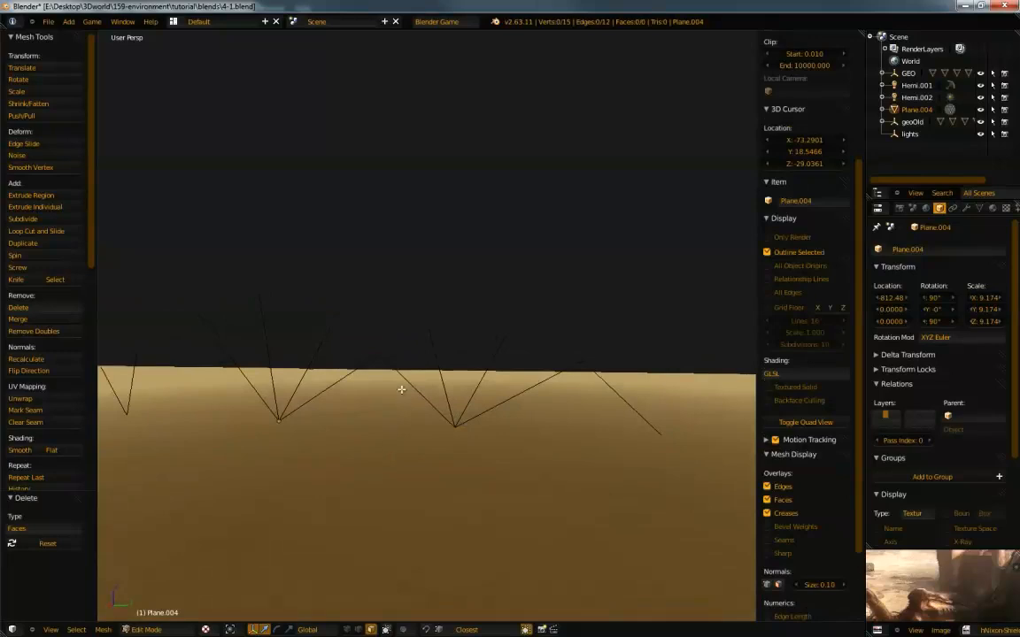
Switch to vertex selection and fill the first three triangles around the smaller peak's central base vertex, from the valley to its crest
key("ctrl+Tab")
left_click(356, 340)
right_click(372, 356)
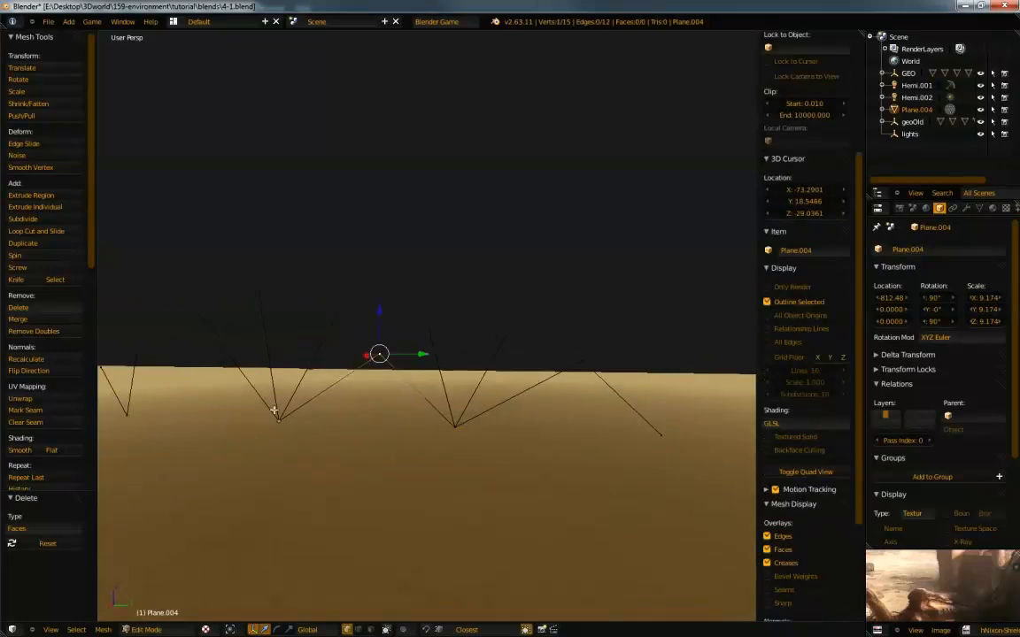
right_click(280, 418, "shift")
right_click(441, 428, "shift")
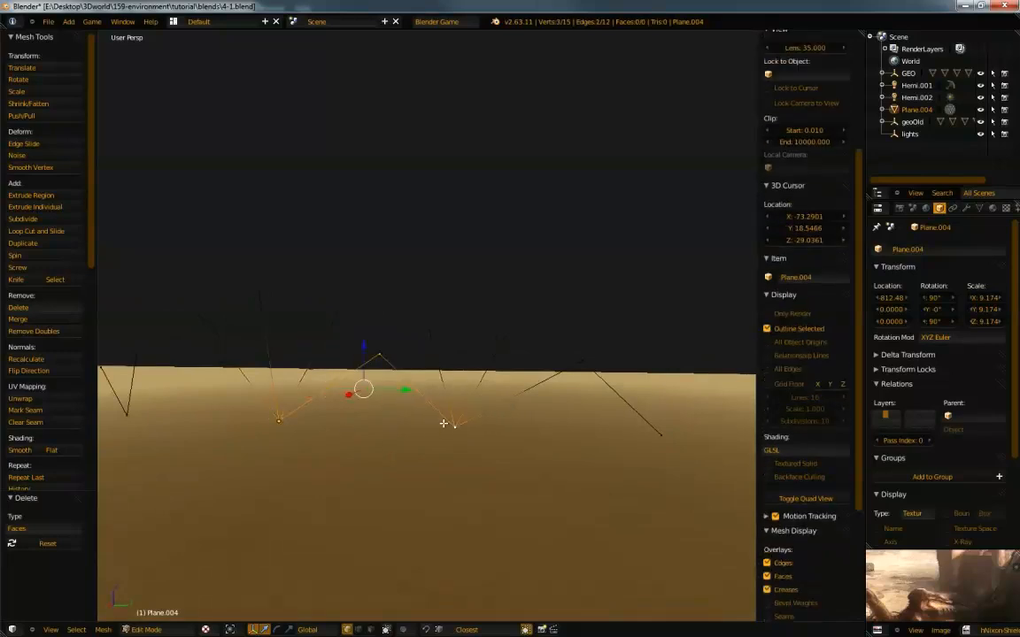
key("f")
right_click(387, 352)
right_click(427, 329, "shift")
right_click(456, 437, "shift")
key("f")
right_click(427, 325)
right_click(508, 329, "shift")
right_click(457, 425, "shift")
key("f")
Fill the two remaining triangles from the smaller peak's crest down to the right end of the mountain outline
right_click(510, 330)
right_click(581, 359, "shift")
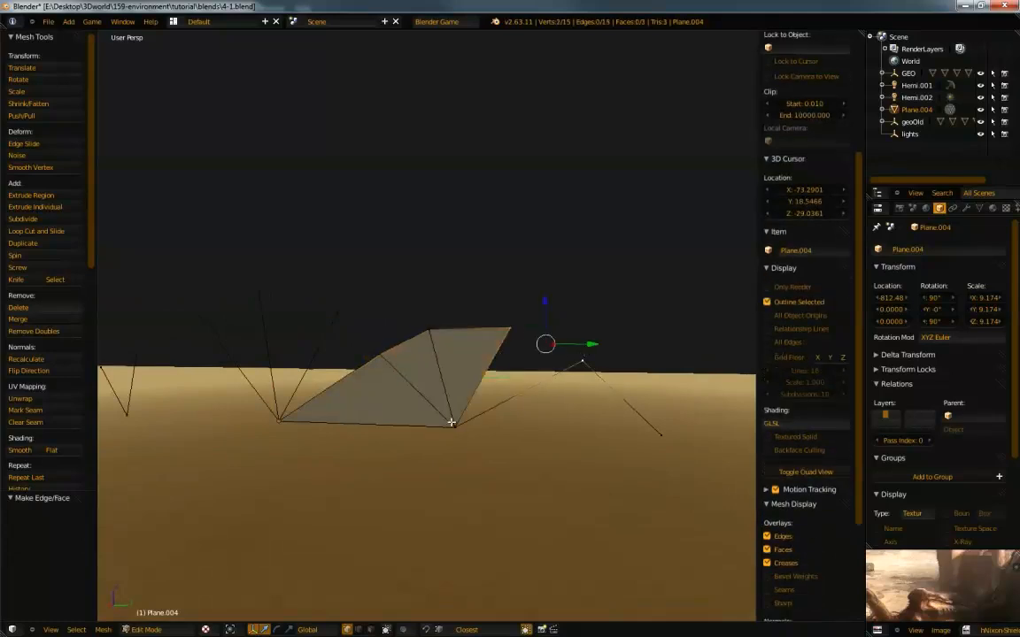
right_click(452, 424, "shift")
key("f")
right_click(455, 425)
right_click(667, 429, "shift")
right_click(588, 367, "shift")
key("f")
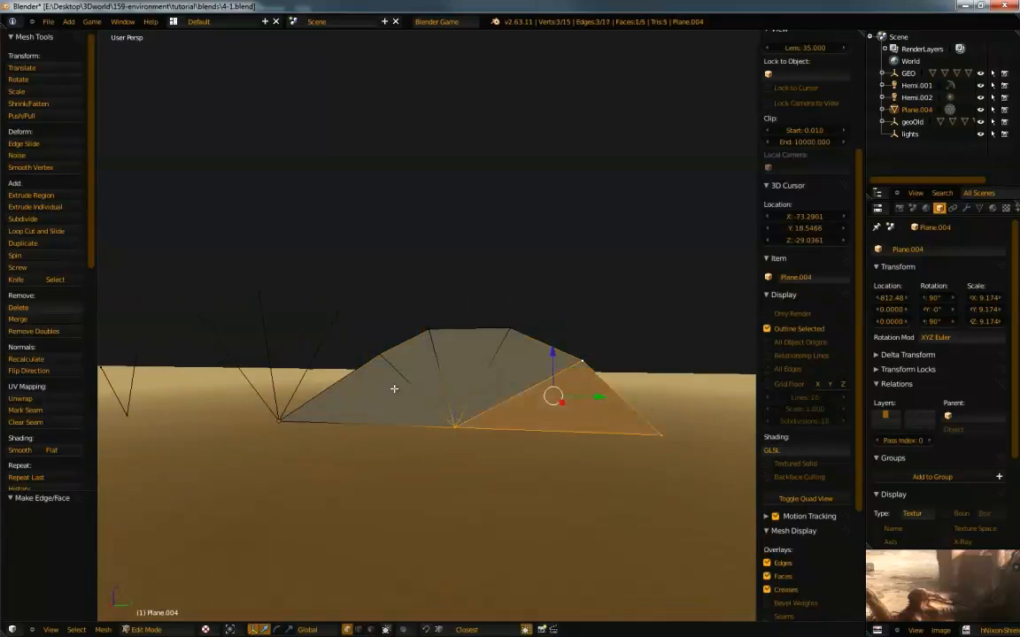
Fill the four triangles fanning around the taller peak's base vertex, from the valley across its summit to the left slope
right_click(368, 366)
right_click(331, 319, "shift")
right_click(273, 427, "shift")
key("f")
right_click(395, 359, "shift")
right_click(256, 293, "shift")
key("f")
right_click(336, 315, "shift")
right_click(200, 314, "shift")
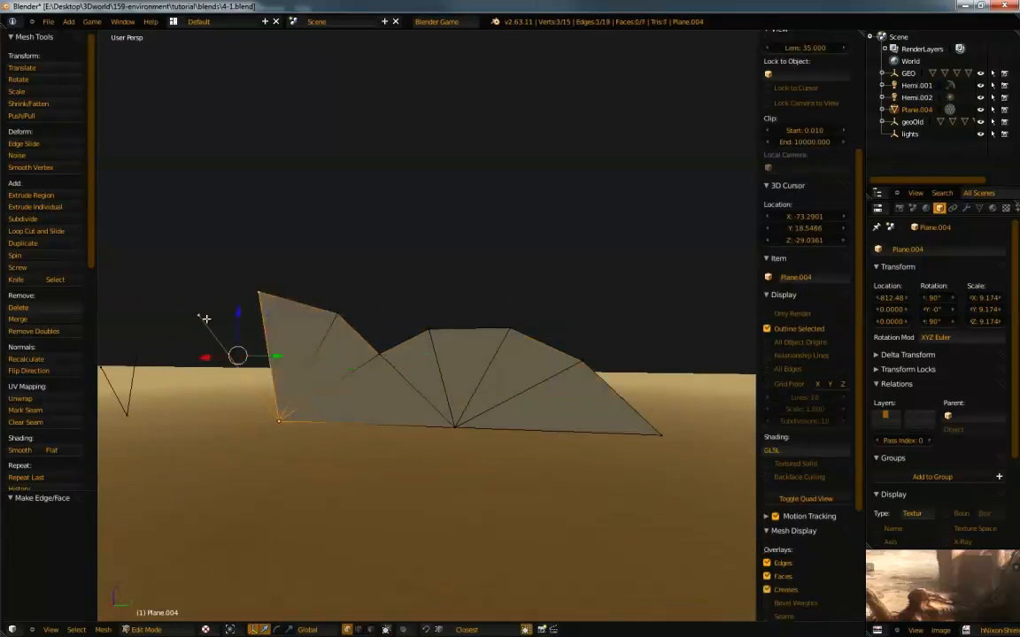
key("f")
right_click(255, 295, "shift")
right_click(133, 356, "shift")
key("f")
Fill the three remaining triangles at the left end of the mountain outline and leave mesh editing
middle_click_drag(210, 346, 407, 298, "shift")
right_click(398, 266, "shift")
right_click(325, 361, "shift")
key("f")
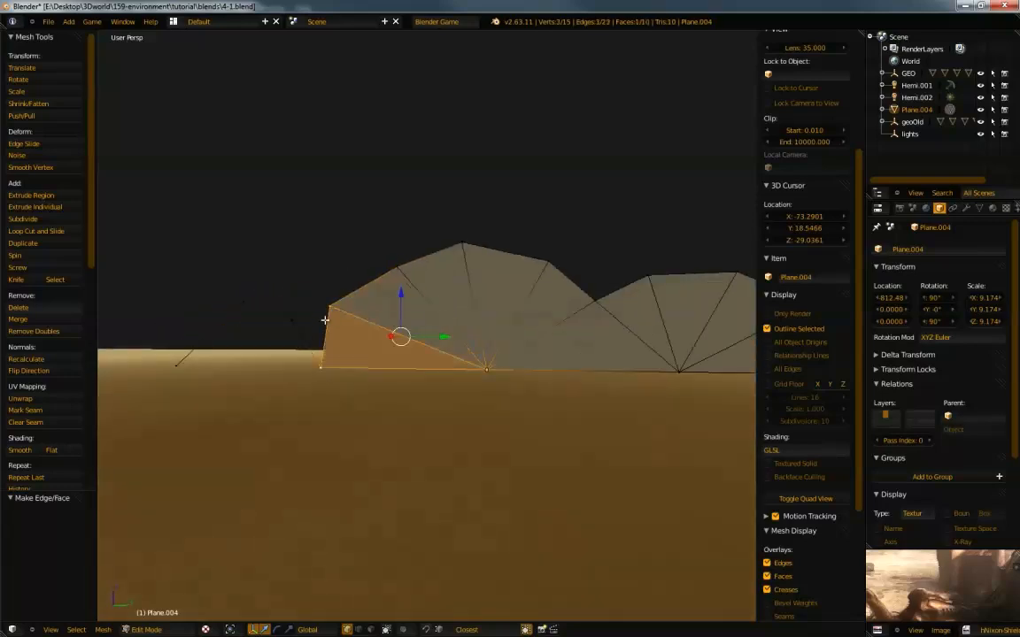
right_click(482, 370, "shift")
right_click(295, 324, "shift")
key("f")
right_click(328, 315, "shift")
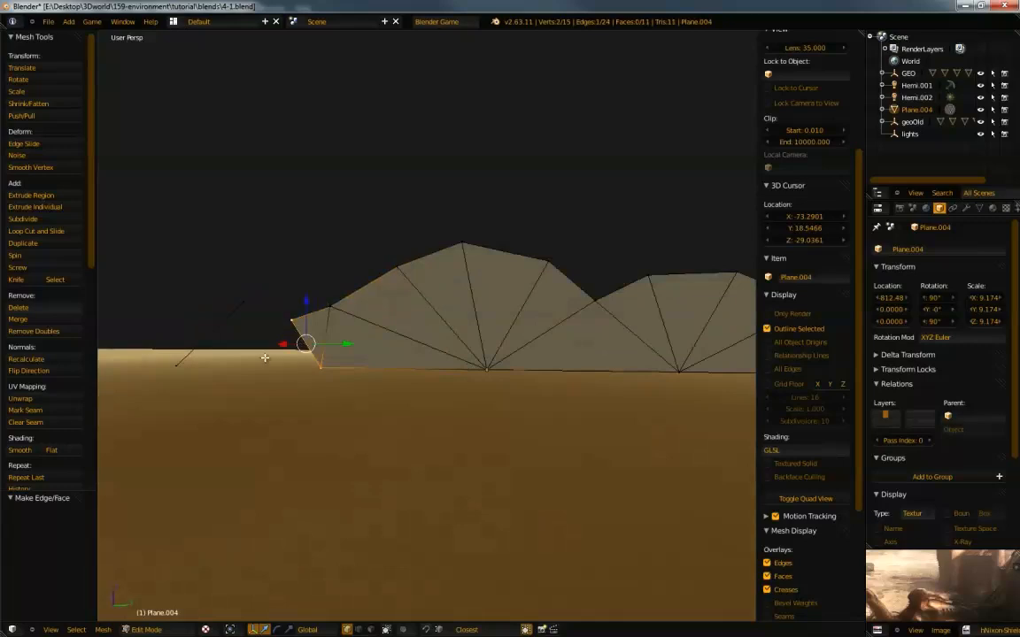
right_click(243, 300, "shift")
right_click(183, 362, "shift")
key("f")
scroll(368, 304, "down", 4)
key("Tab")
scroll(455, 425, "down", 3)
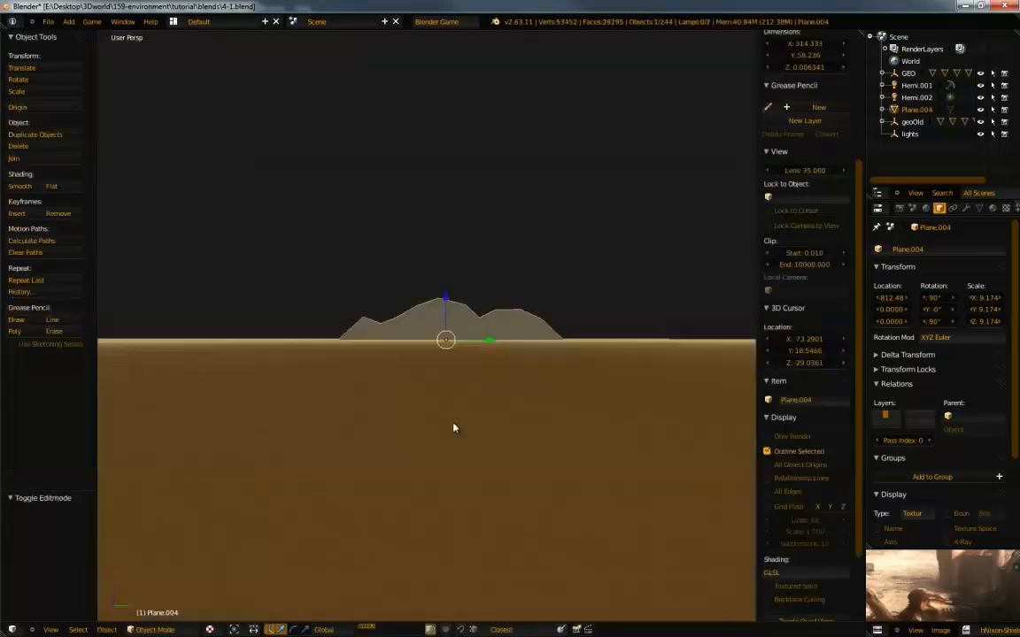
Reselect the mountain in the desert scene and hide the transform manipulator and the selection outline
scroll(462, 416, "down", 5)
mouse_move(459, 324)
middle_mouse_down()
mouse_move(457, 362)
mouse_move(446, 369)
mouse_move(493, 422)
mouse_move(449, 394)
mouse_move(449, 411)
mouse_move(439, 362)
mouse_move(423, 364)
mouse_move(404, 313)
middle_mouse_up()
scroll(456, 372, "up", 3)
scroll(448, 372, "down", 4)
key("a")
right_click(400, 322)
key("alt+z")
middle_click_drag(526, 369, 501, 355)
key("ctrl+space")
left_click(767, 452)
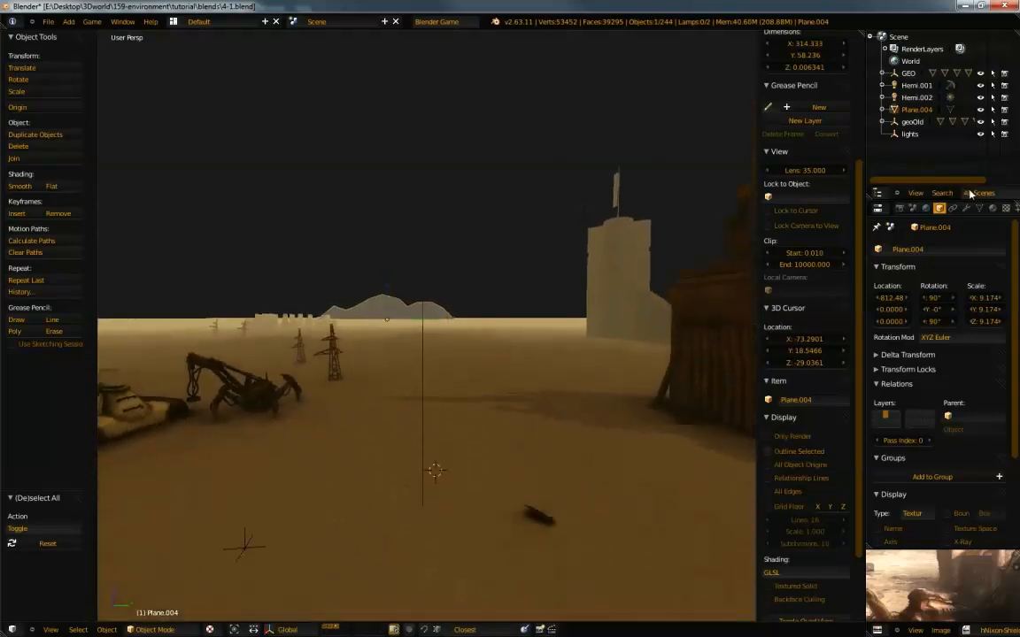
Add a new material to the mountain and name it mountain
left_click(992, 208)
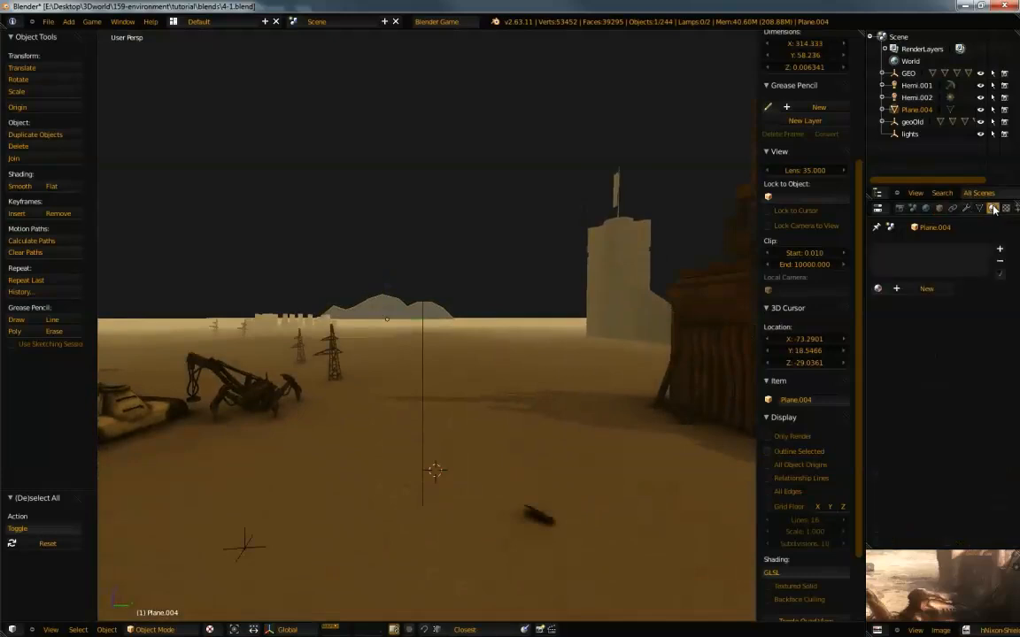
left_click(921, 290)
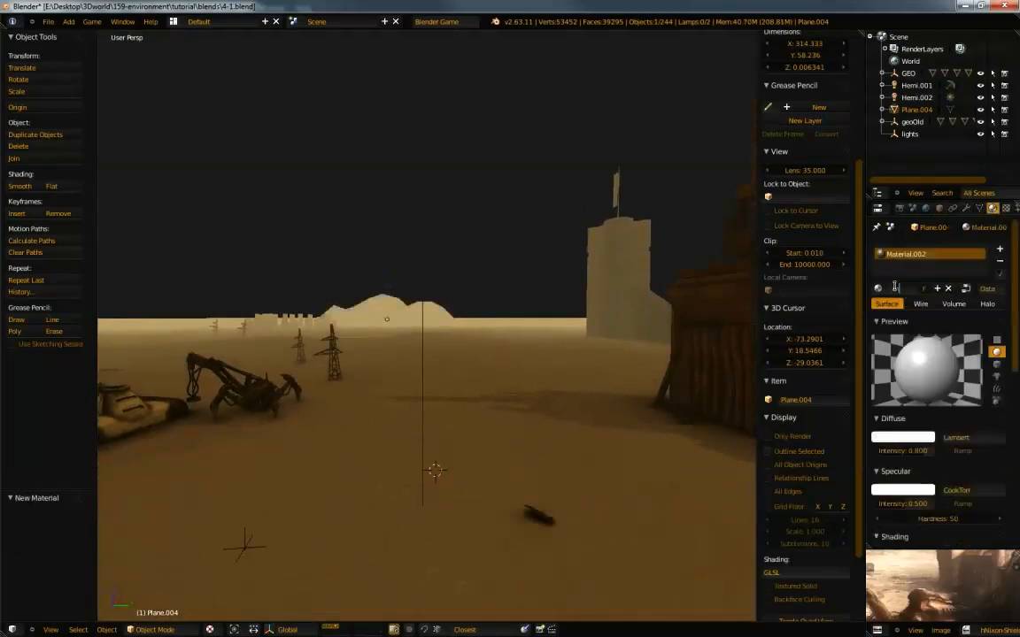
key("Return")
Try a black diffuse color on the mountain material and set it back to white
left_click(902, 437)
left_click(870, 358)
left_click_drag(870, 360, 876, 353)
mouse_move(901, 292)
left_mouse_down()
mouse_move(896, 316)
mouse_move(843, 287)
mouse_move(840, 337)
mouse_move(877, 366)
mouse_move(852, 362)
left_mouse_up()
left_click_drag(928, 343, 928, 400)
left_click(917, 437)
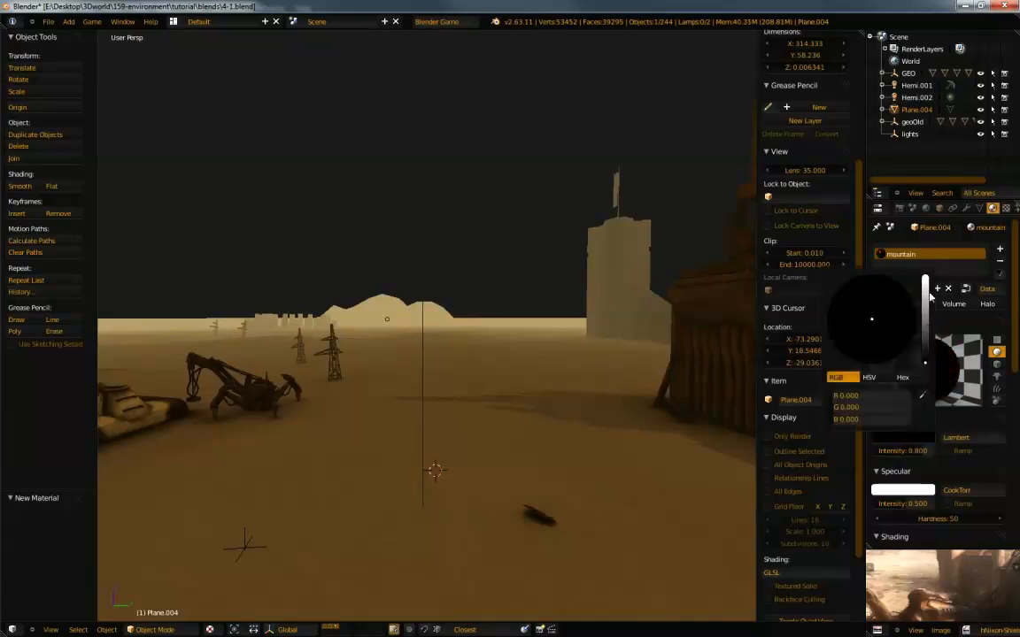
left_click(906, 436)
left_click_drag(928, 380, 928, 341)
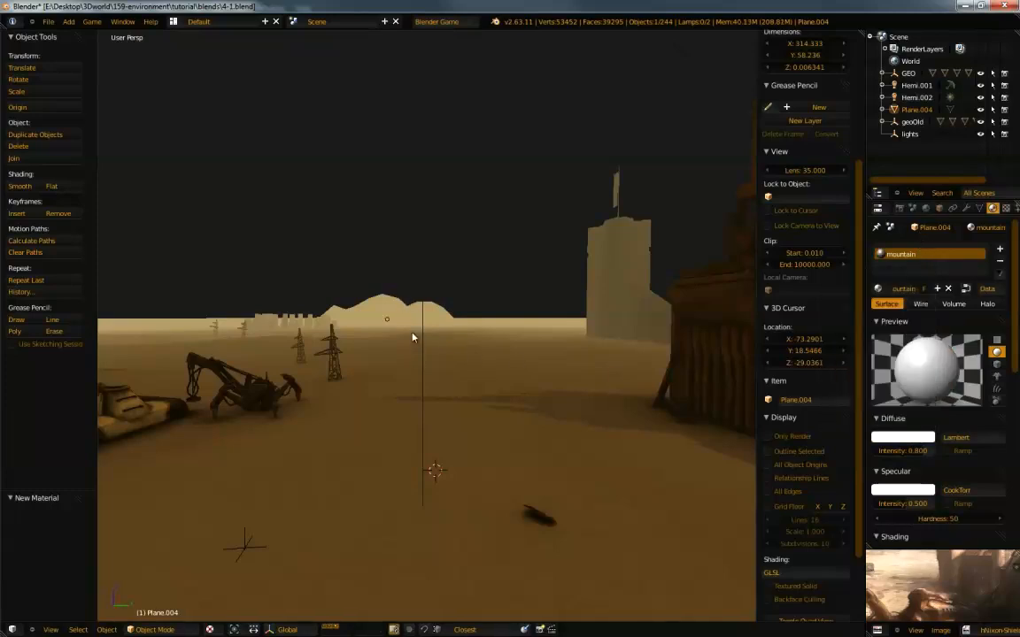
Duplicate the mountain about 197 units along Y and move the copy about 186 units along X
key("shift+d")
key("x")
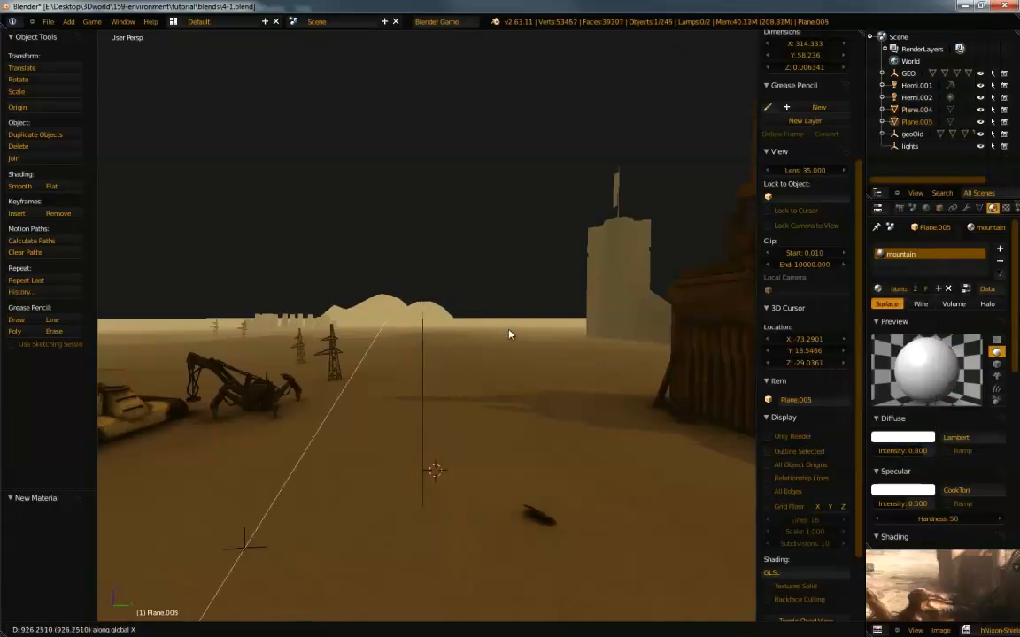
left_click(528, 331)
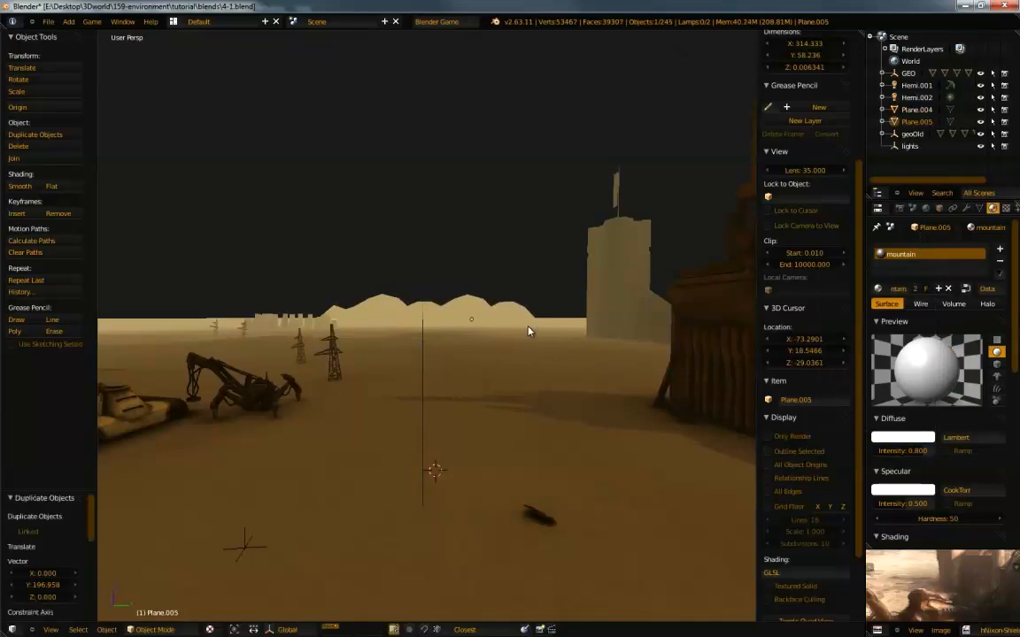
key("g")
key("x")
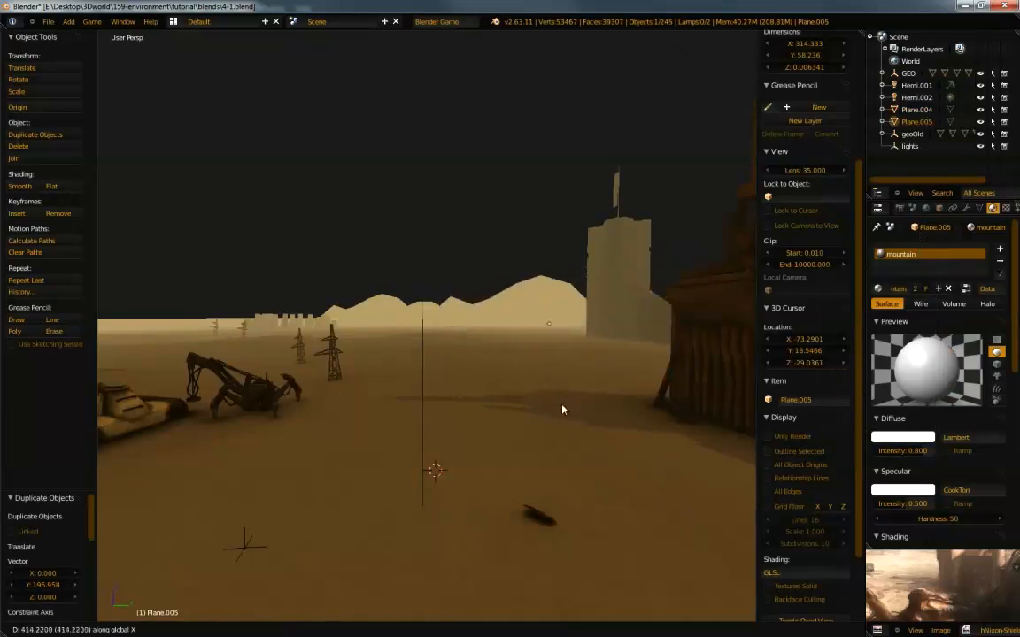
left_click(521, 345)
Switch the viewport to solid shading and move the mountain copy back along the X axis
mouse_move(521, 345)
middle_mouse_down()
mouse_move(458, 424)
mouse_move(465, 440)
middle_mouse_up()
key("z")
key("z")
key("g")
key("x")
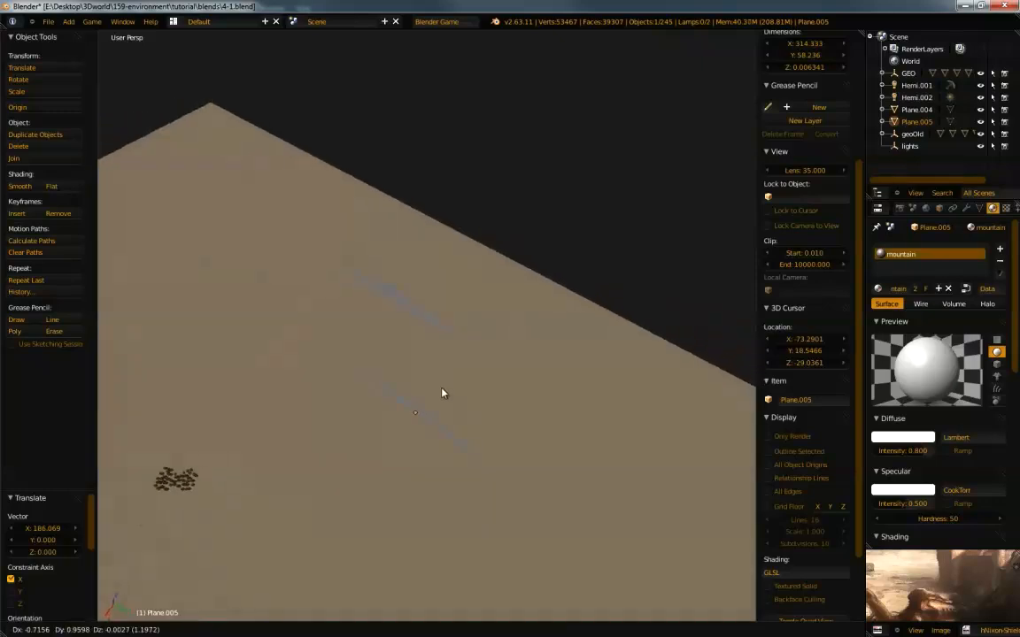
left_click(412, 317)
Select the original mountain, show the selection outline again, and duplicate the mountain about 57 units along X
right_click(410, 317)
middle_click_drag(410, 308, 458, 310)
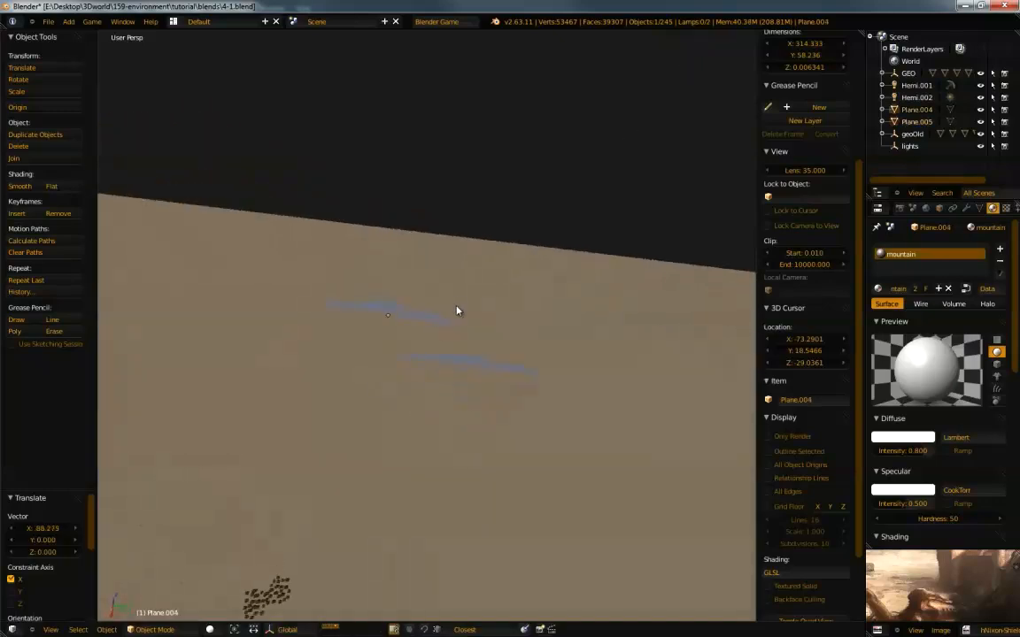
left_click(807, 453)
key("shift+d")
key("x")
left_click(358, 334)
Move the newest mountain copy about -314 units along Y and back about 97 units so the silhouettes overlap
key("shift+d")
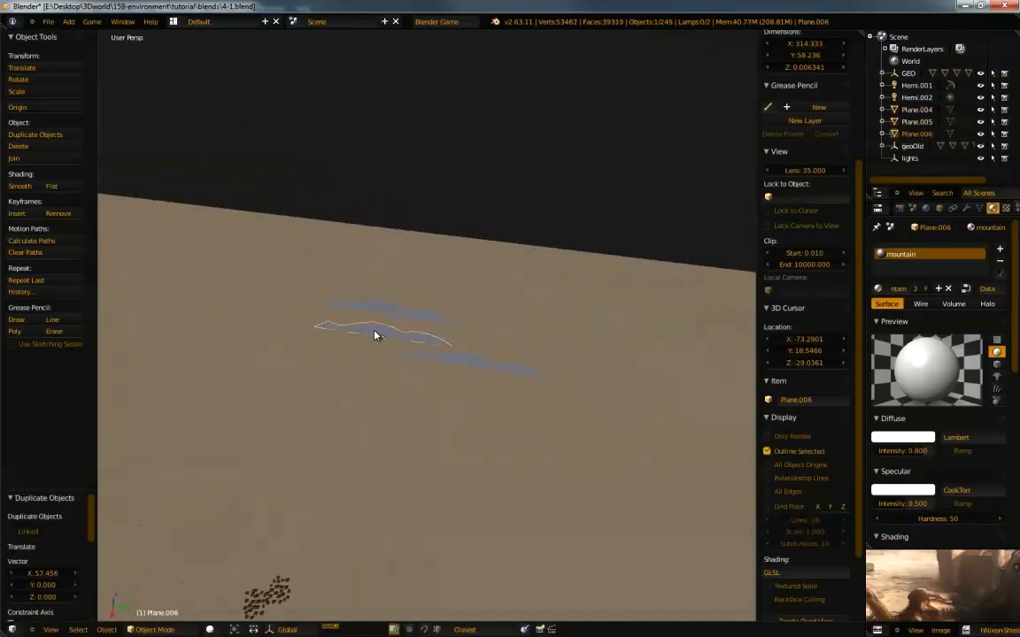
key("y")
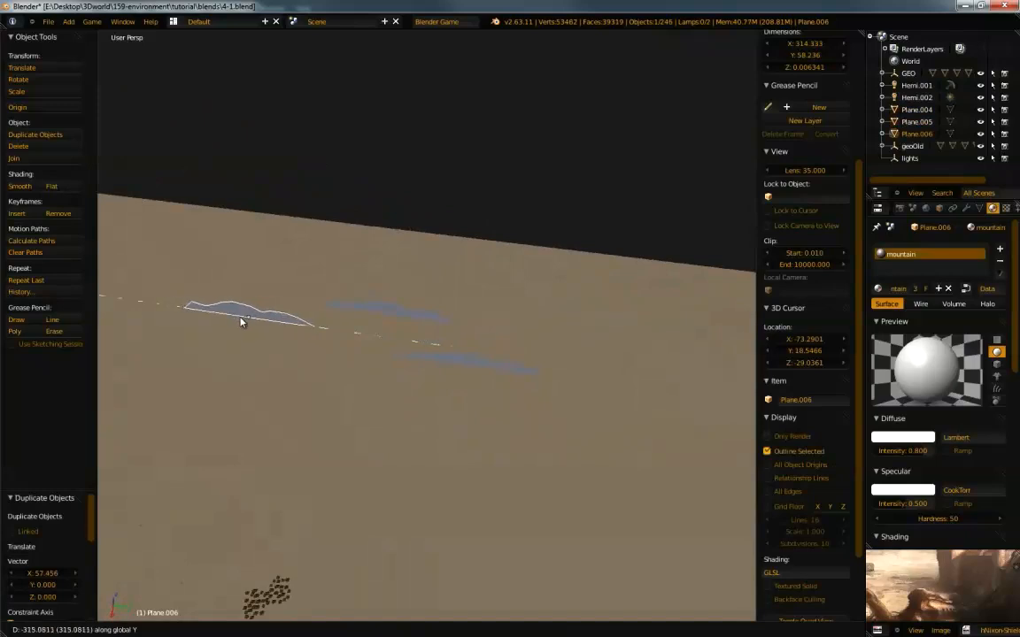
left_click(241, 321)
middle_click_drag(290, 346, 445, 403)
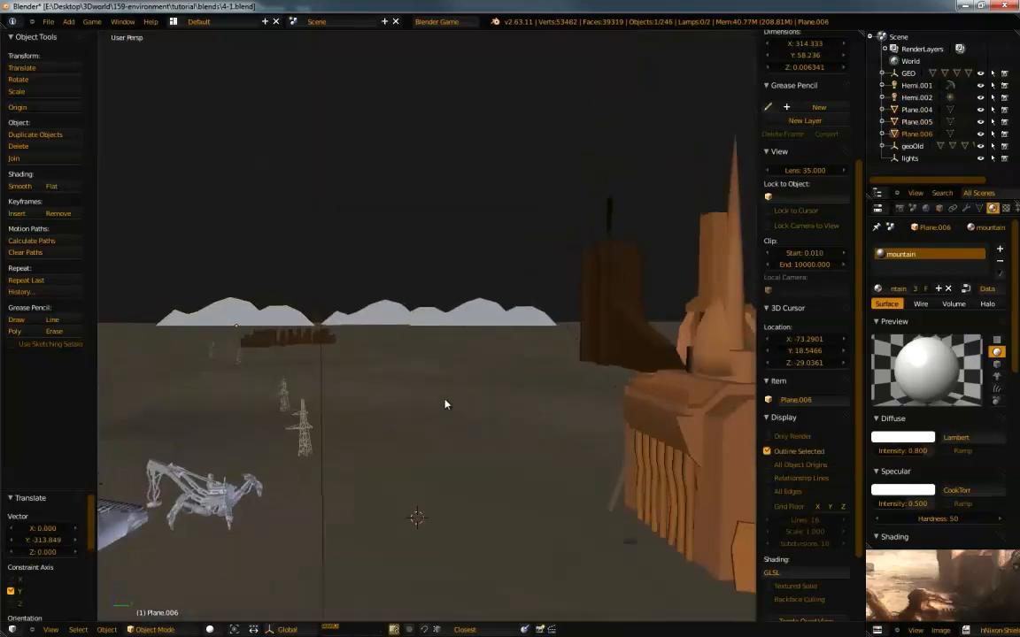
key("g")
key("y")
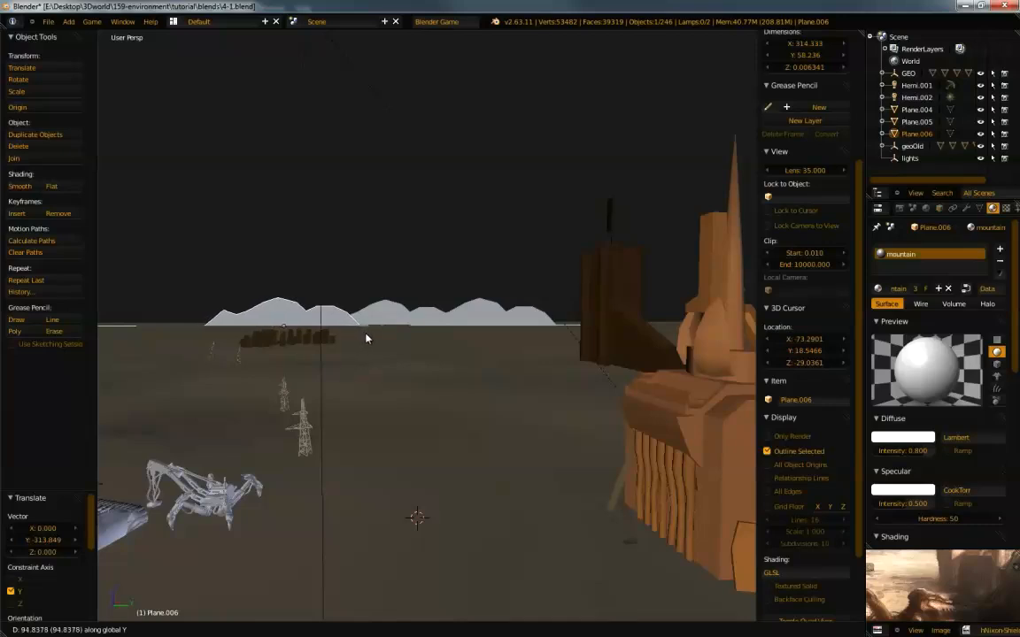
left_click(365, 338)
Select all three mountains, link their object data, and reselect only the rightmost mountain
right_click(387, 315)
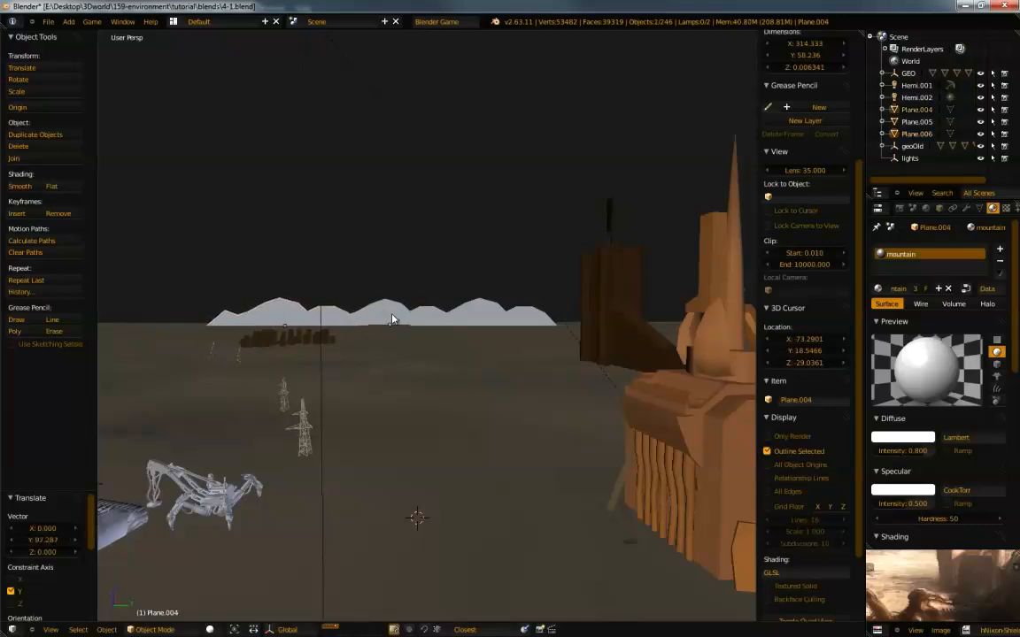
right_click(470, 310, "shift")
key("ctrl+l")
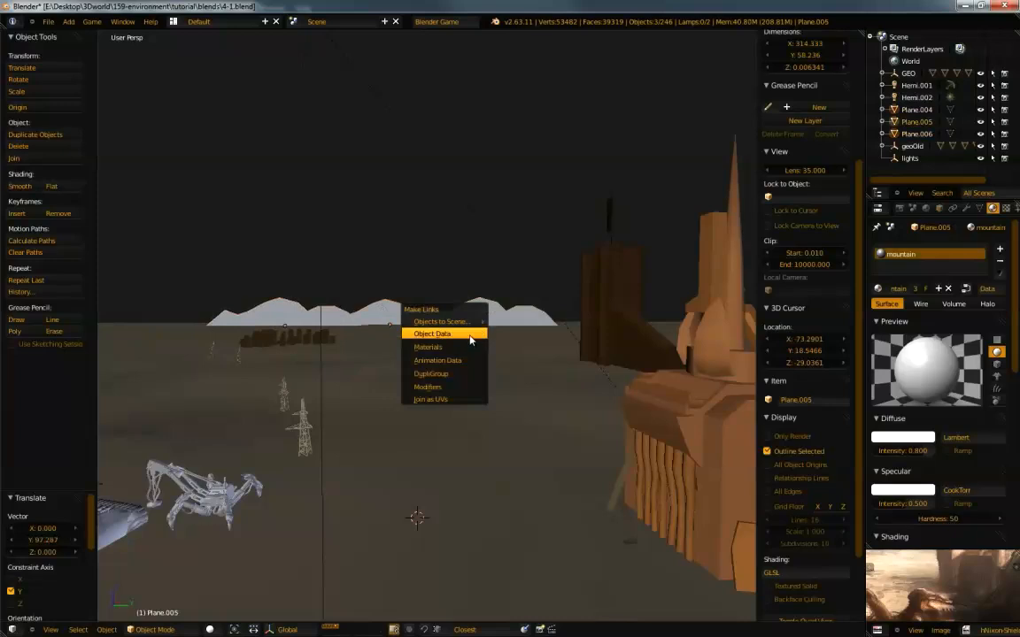
left_click(442, 332)
key("a")
right_click(446, 321)
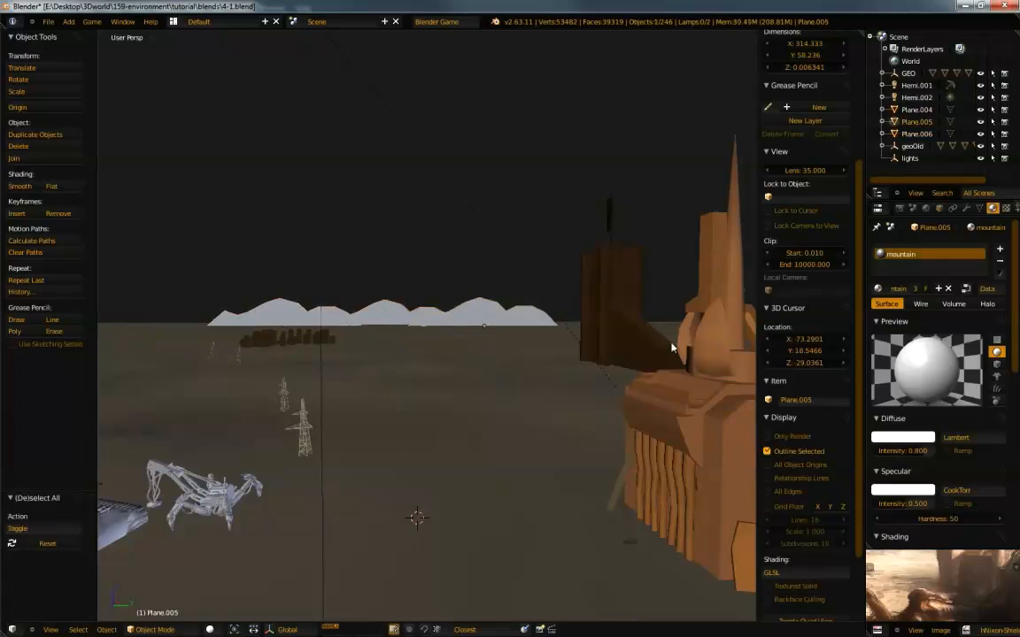
Return to textured shading and set the world's mist depth to 450
left_click(926, 209)
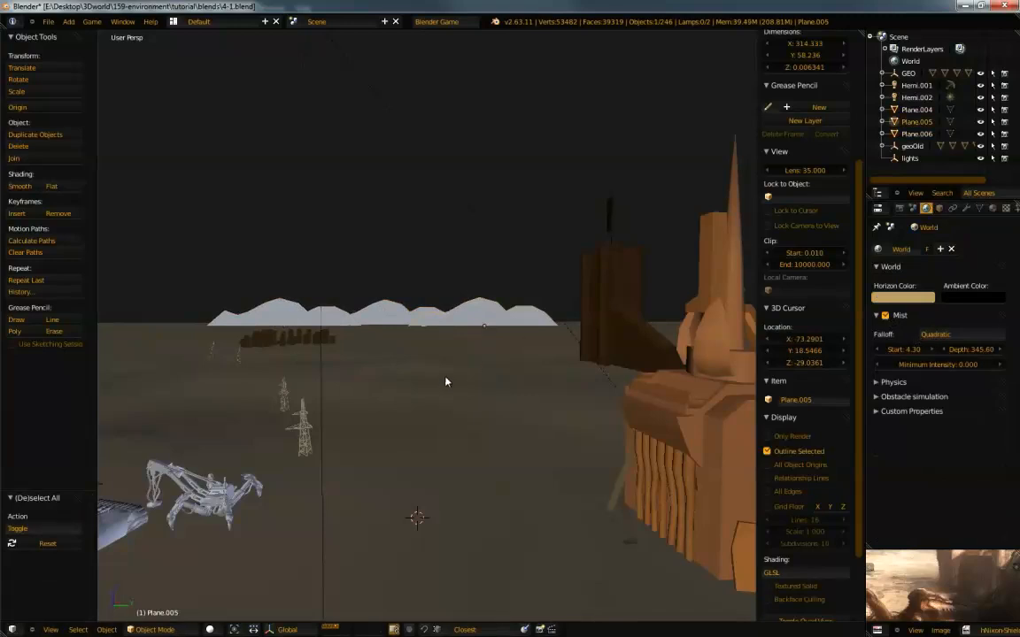
key("alt+z")
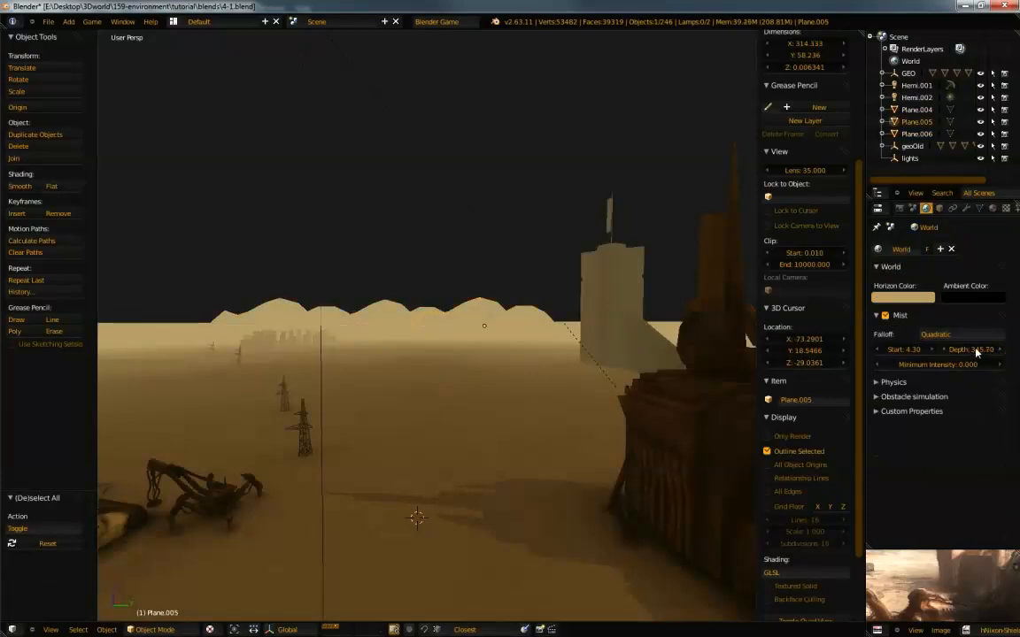
left_click(970, 352)
type("450")
key("Return")
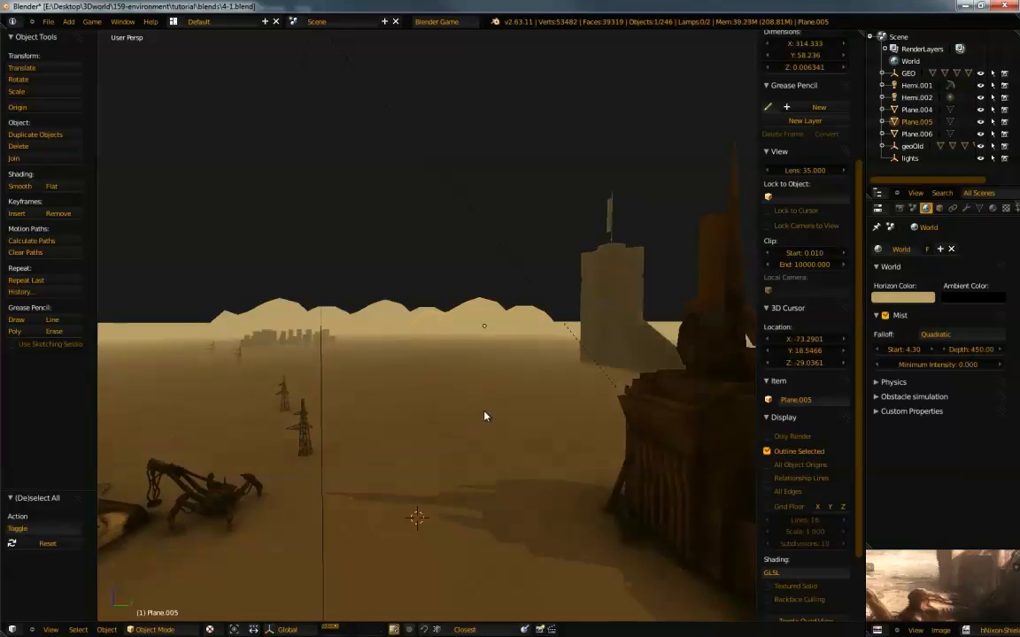
Box-select the three mountains and move them together along X, closer to the city
middle_click_drag(486, 413, 488, 409, "shift")
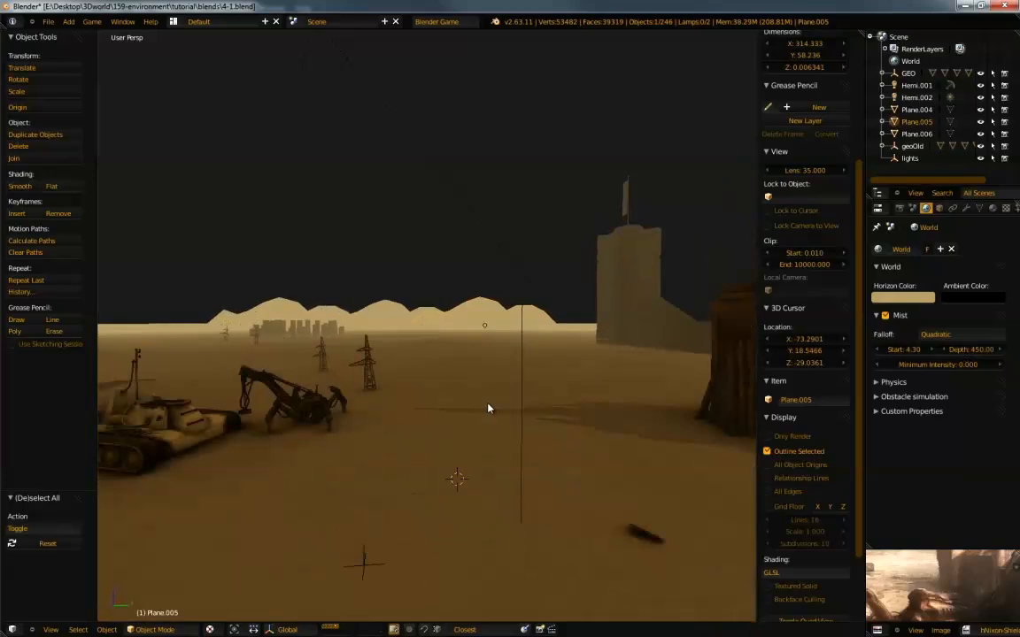
scroll(470, 403, "down", 2, "ctrl")
scroll(469, 398, "down", 4, "shift")
scroll(469, 397, "up", 4, "shift")
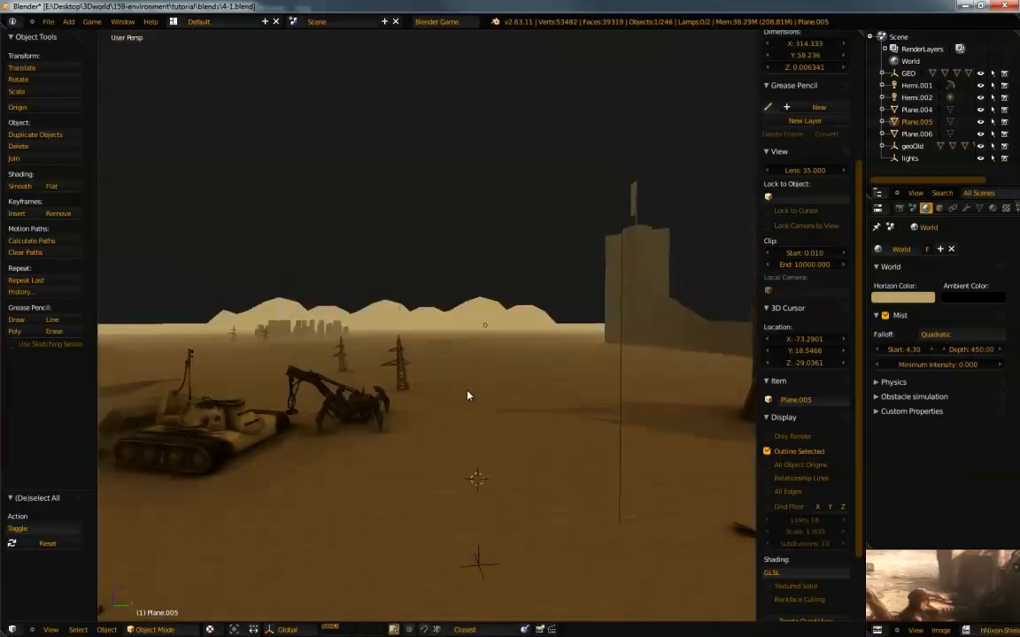
middle_click_drag(468, 397, 433, 278)
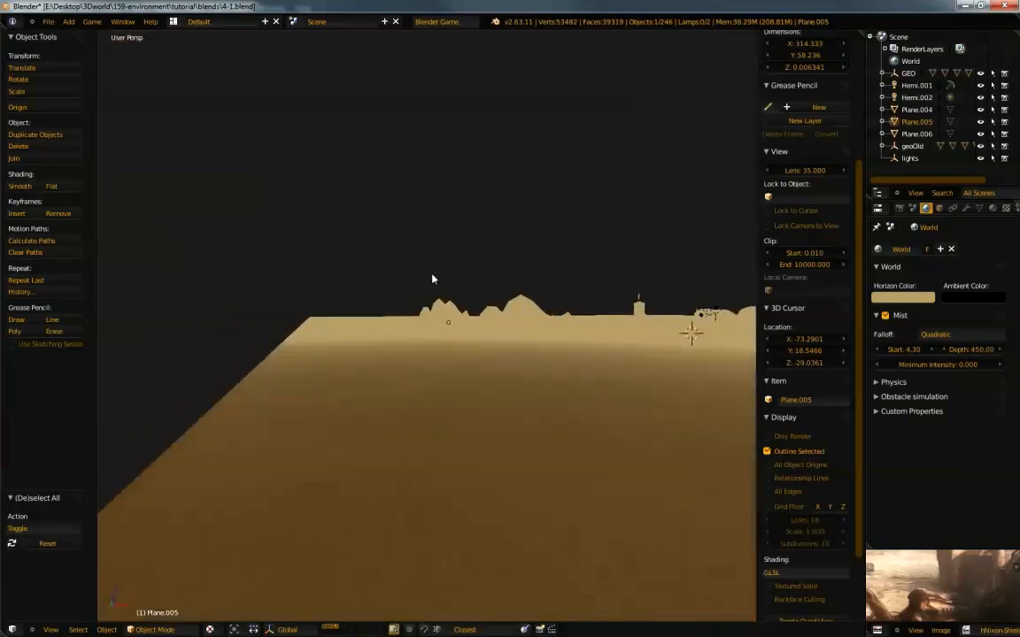
key("b")
left_click_drag(427, 265, 525, 312)
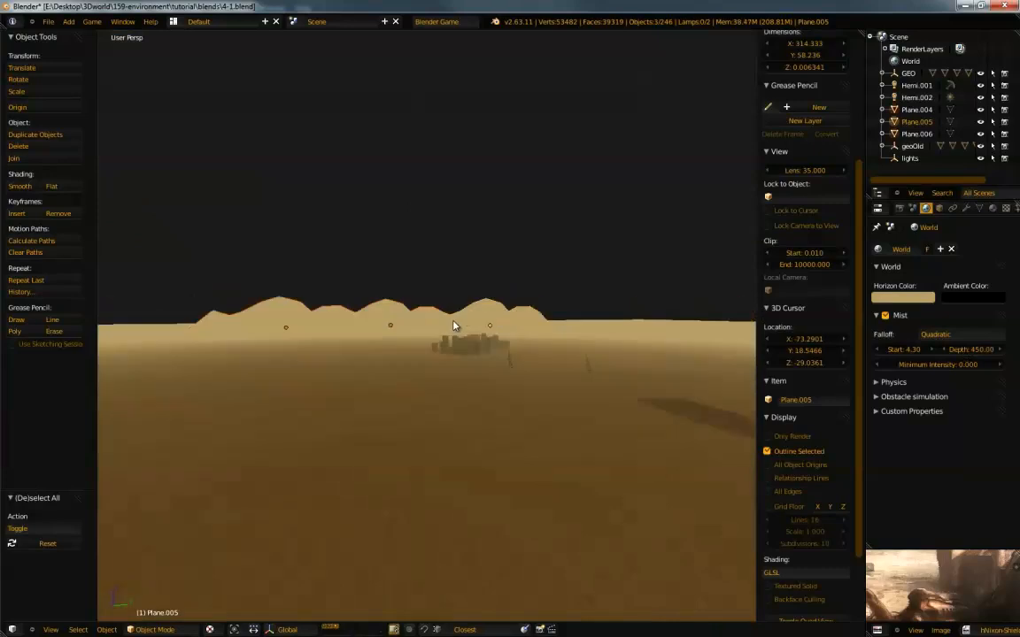
middle_click_drag(453, 321, 429, 317)
key("g")
key("x")
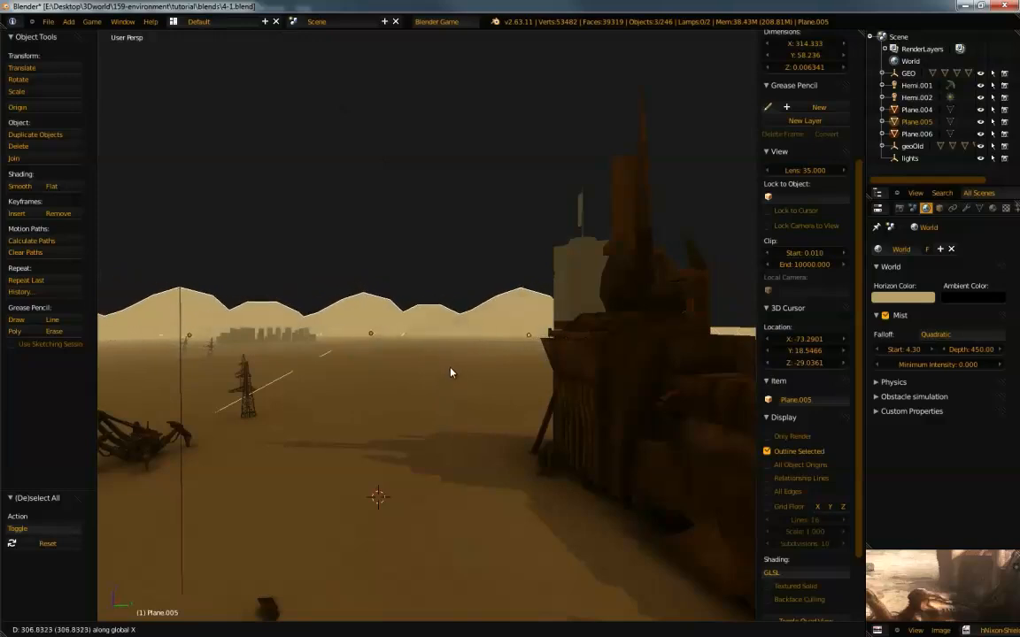
left_click(440, 373)
Set the world's mist depth to 600
mouse_move(440, 372)
middle_mouse_down()
mouse_move(467, 357)
mouse_move(466, 379)
mouse_move(431, 373)
mouse_move(437, 369)
middle_mouse_up()
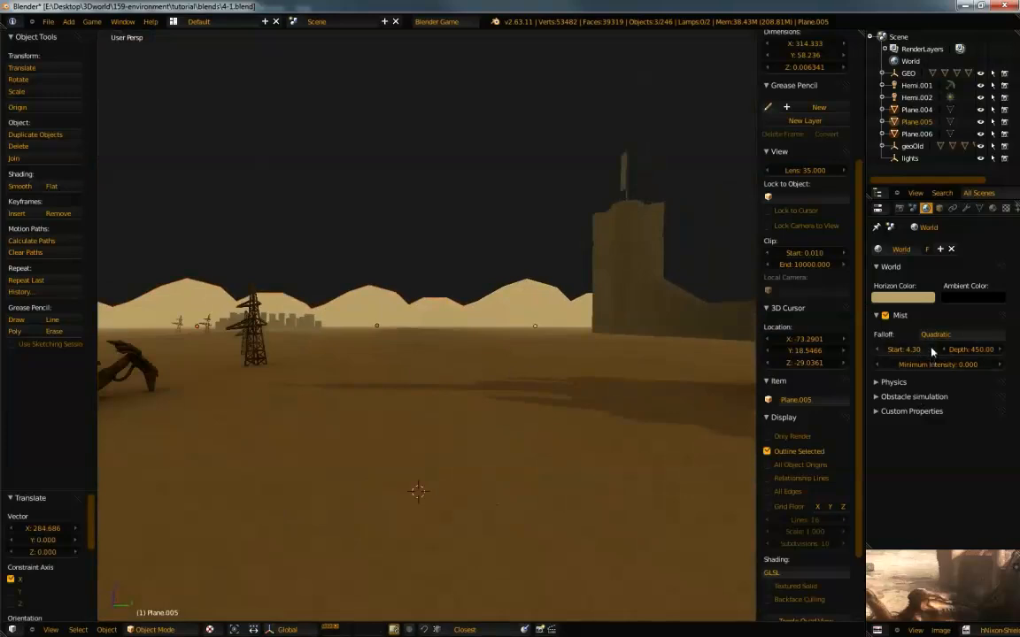
type("6")
key("Return")
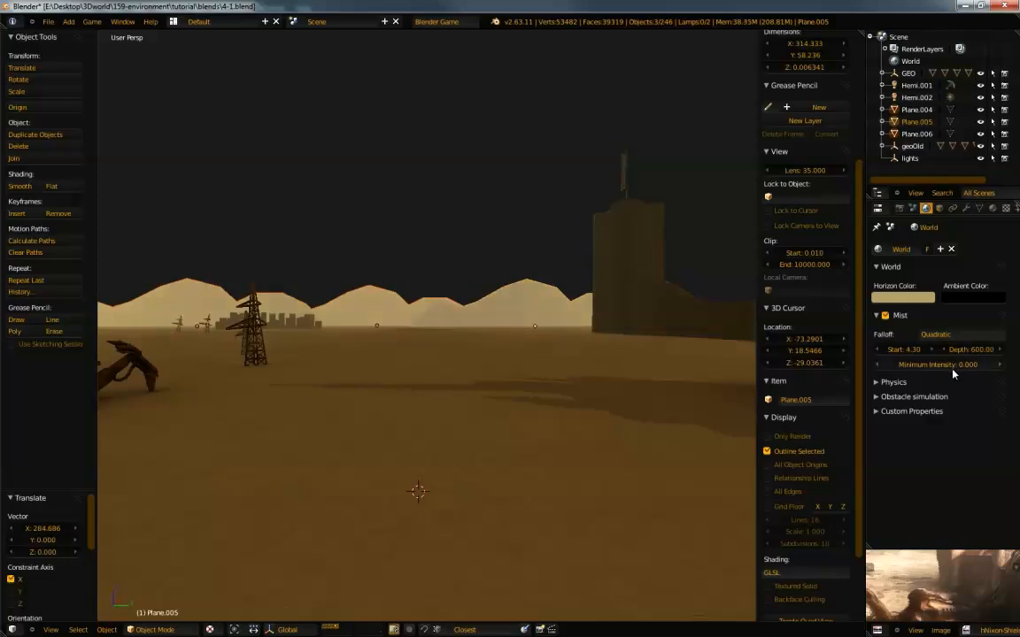
Change the mountain material's diffuse color to a light orange-yellow and deselect all objects
middle_click_drag(474, 365, 506, 387)
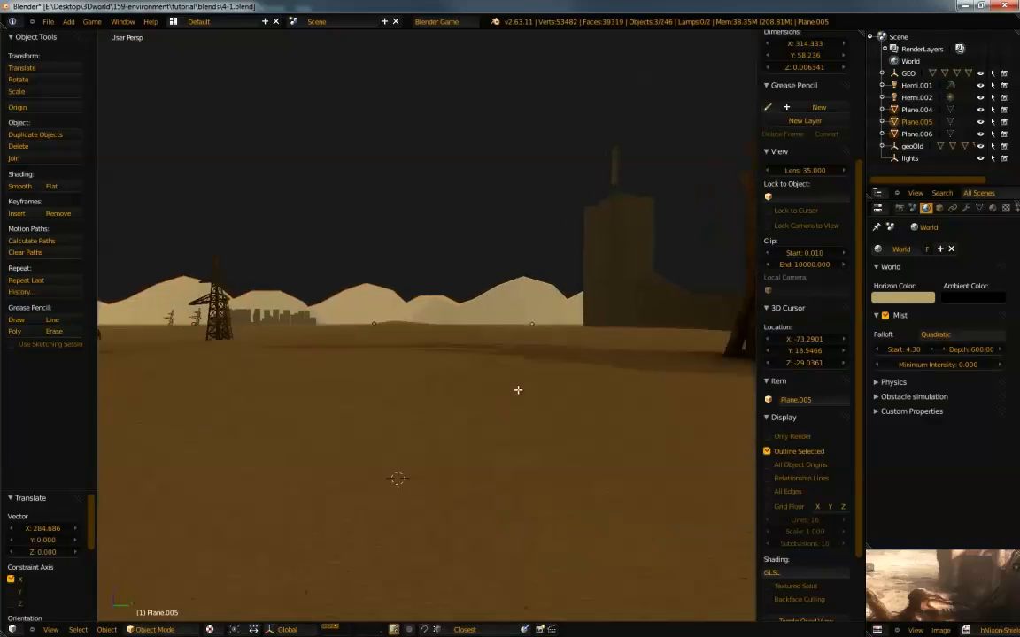
left_click(992, 207)
left_click(902, 437)
left_click_drag(851, 355, 925, 281)
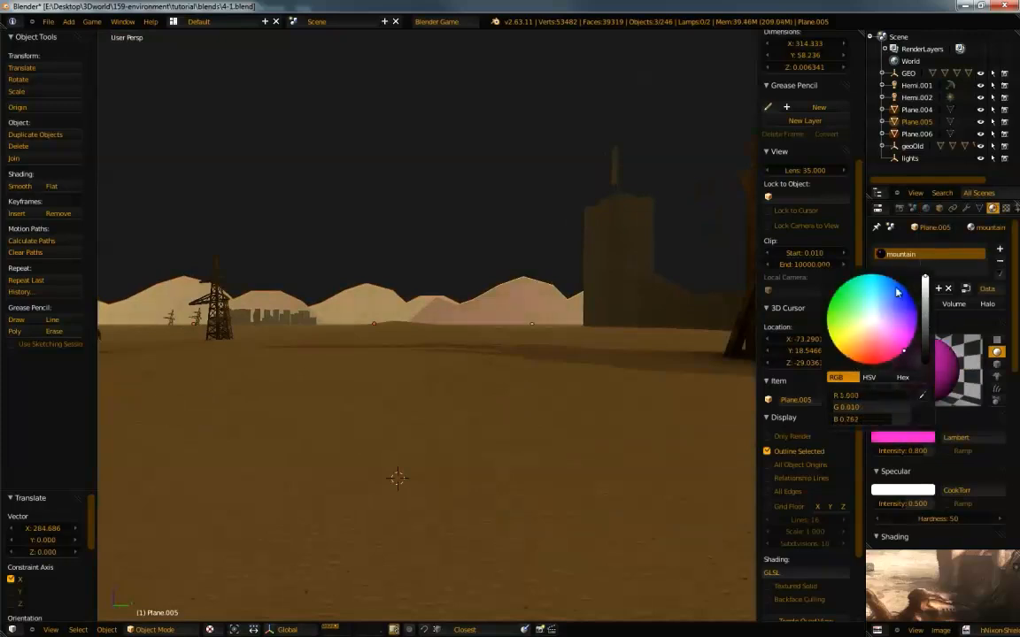
left_click(847, 352)
left_click_drag(844, 358, 852, 353)
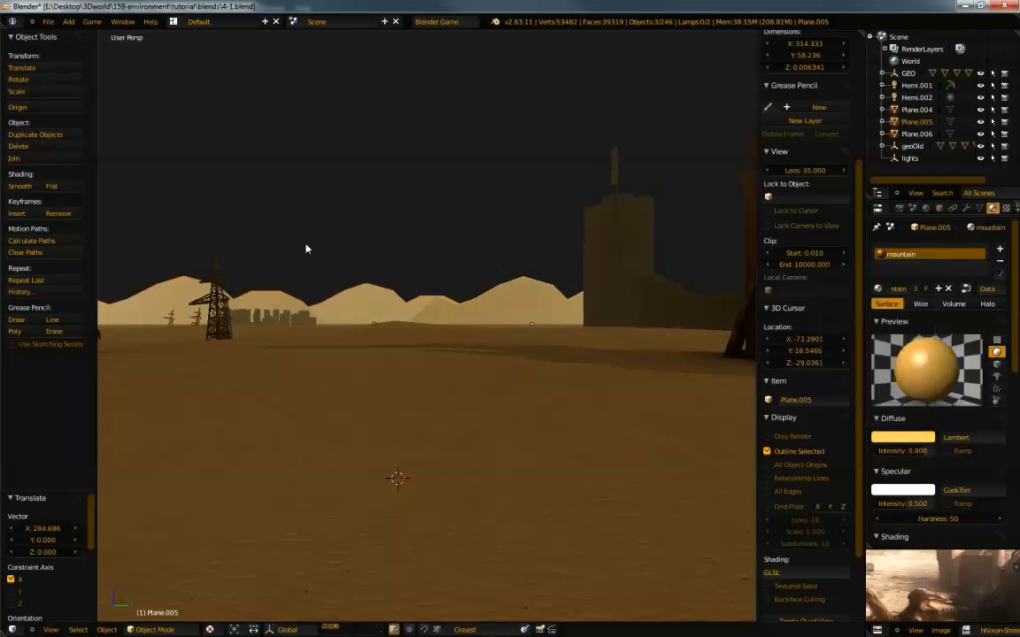
mouse_move(424, 364)
middle_mouse_down("shift")
mouse_move(412, 364)
mouse_move(410, 385)
mouse_move(412, 375)
middle_mouse_up("shift")
key("a")
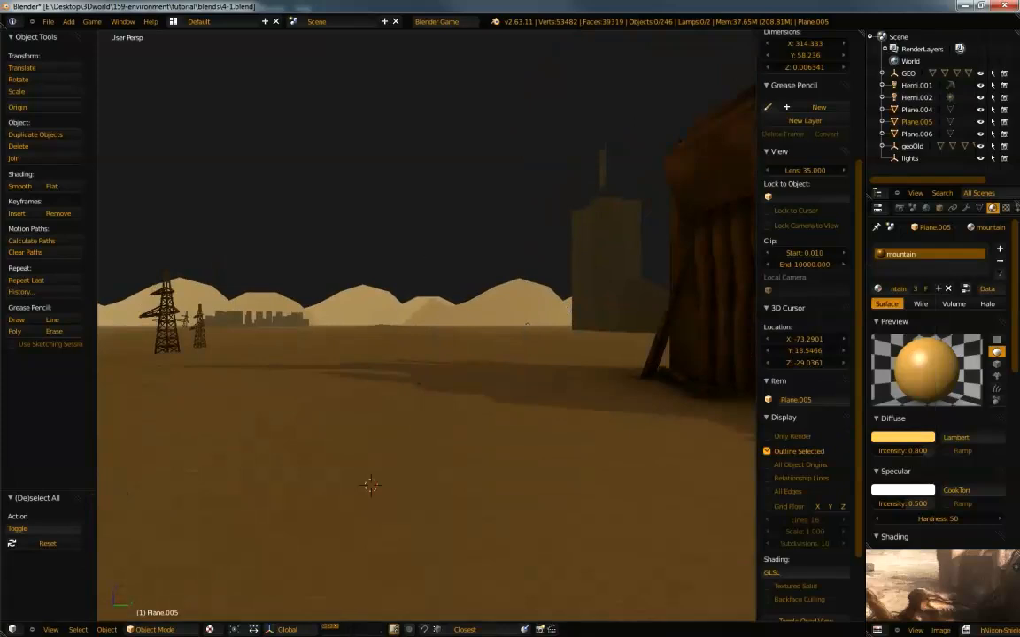
Switch to Photoshop and close the sand, concrete and rust texture documents without saving their changes
key("alt+Tab")
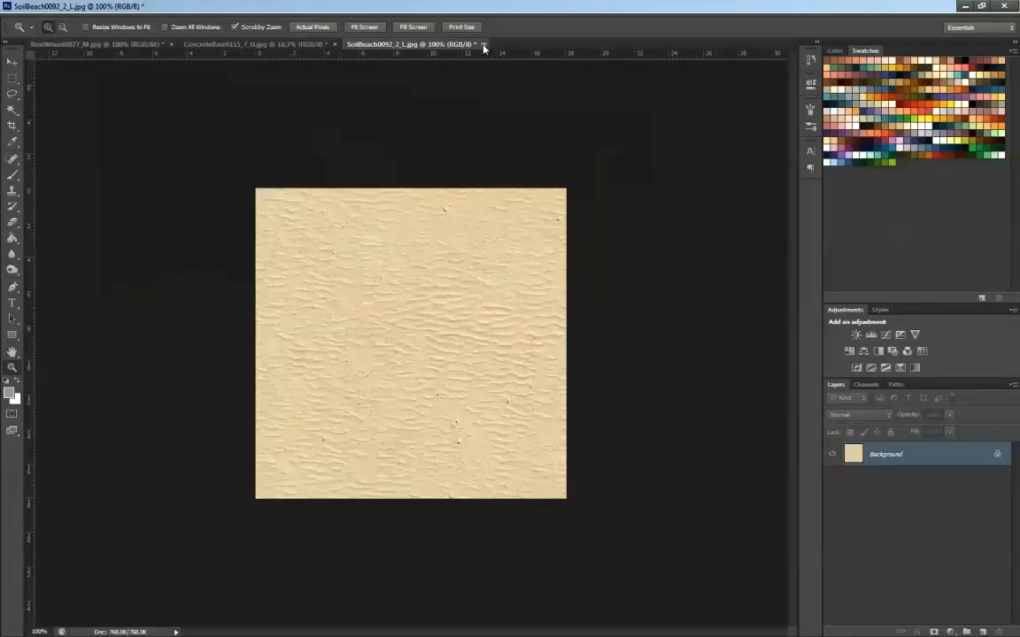
left_click(483, 44)
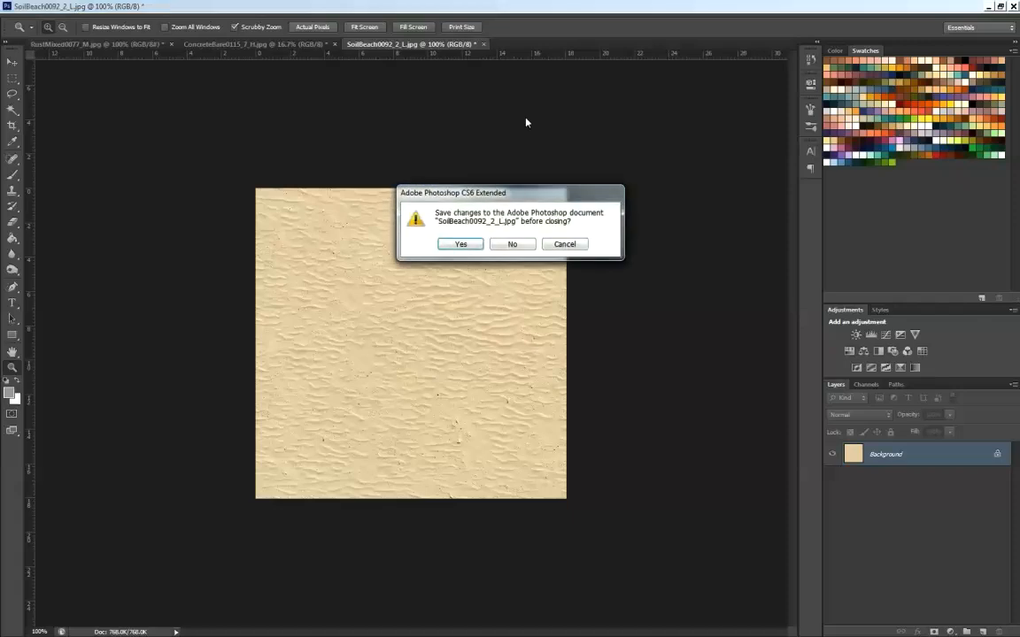
left_click(505, 244)
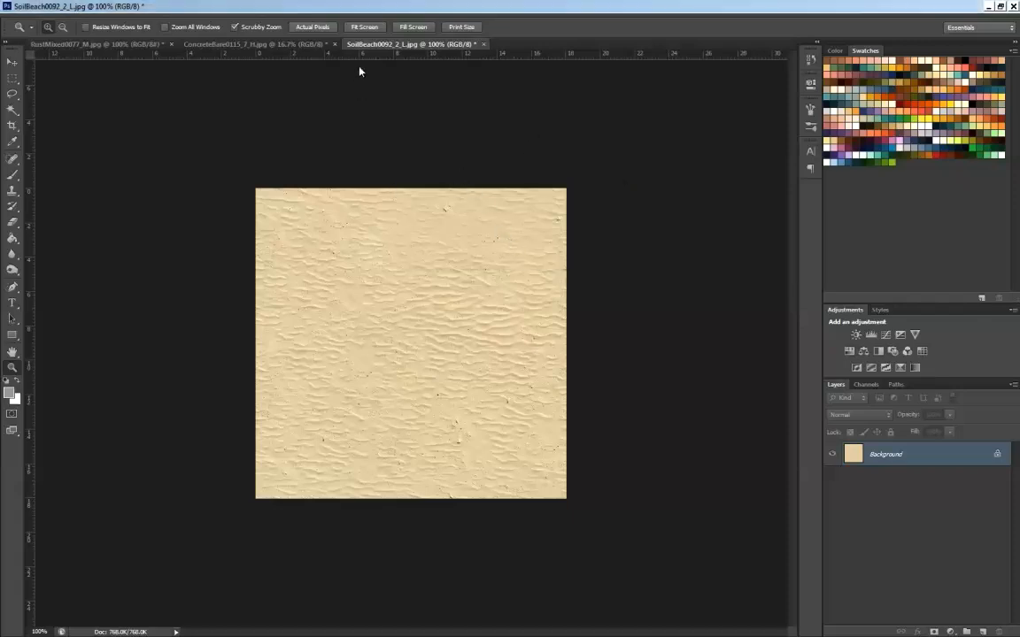
right_click(321, 43)
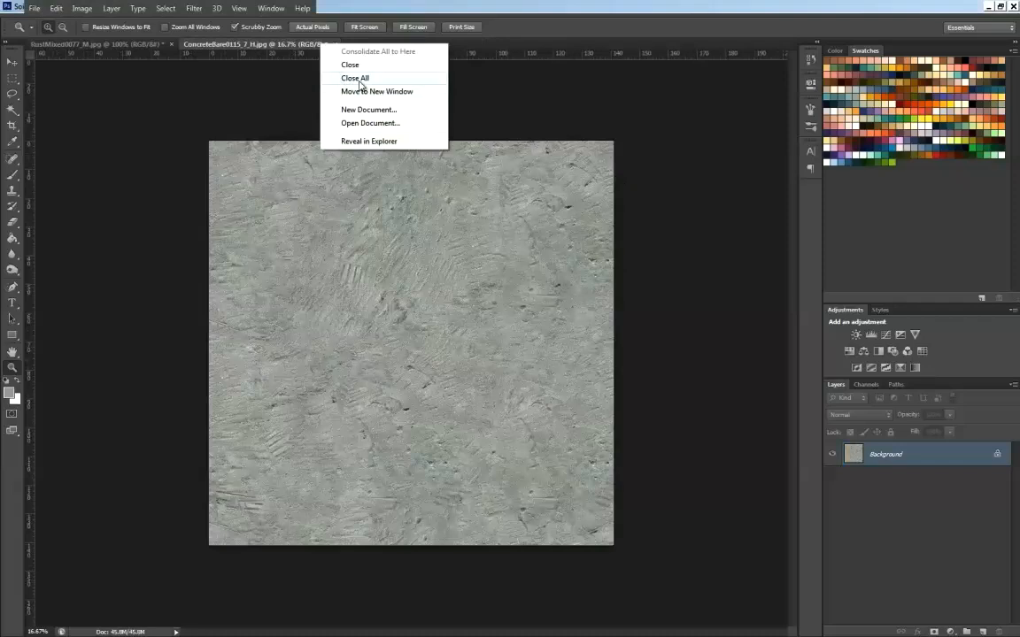
left_click(358, 79)
left_click(509, 239)
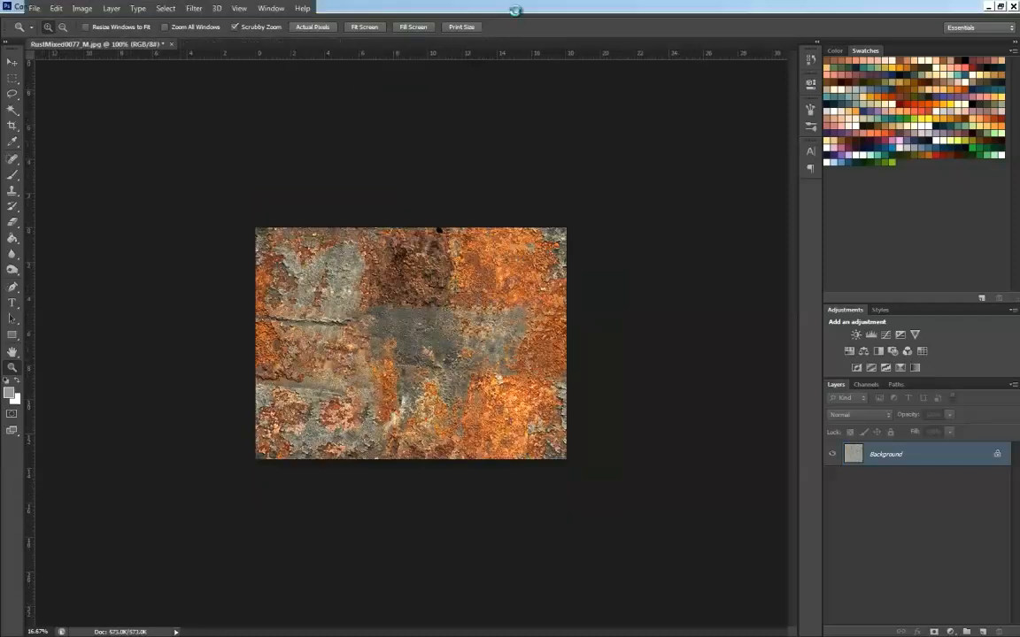
left_click(509, 246)
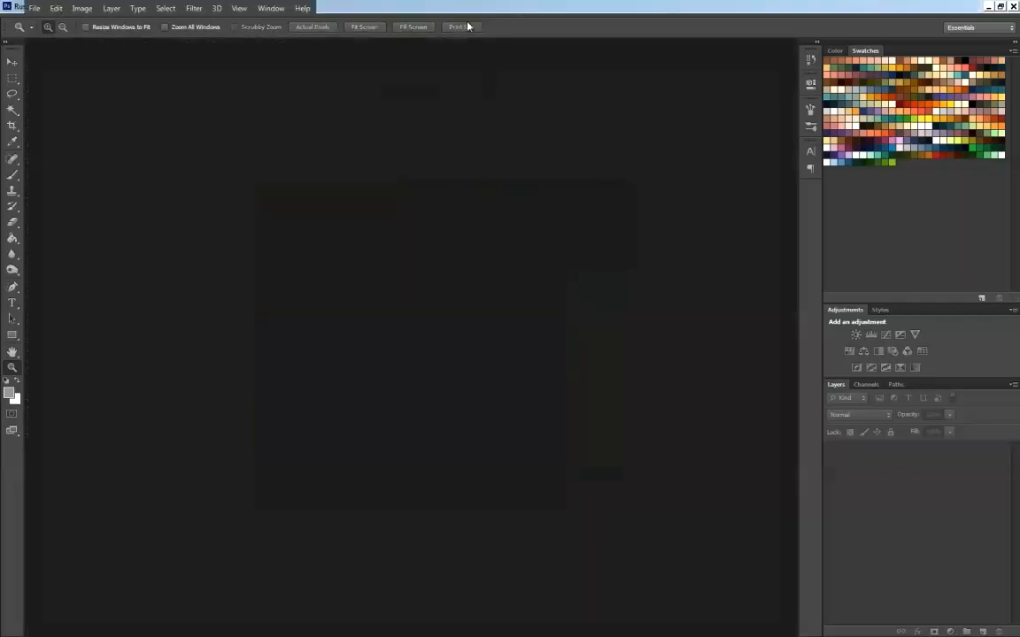
Create a new document 512 pixels wide and 128 pixels high with a white background
mouse_move(466, 11)
left_mouse_down()
mouse_move(453, 131)
mouse_move(462, 1)
left_mouse_up()
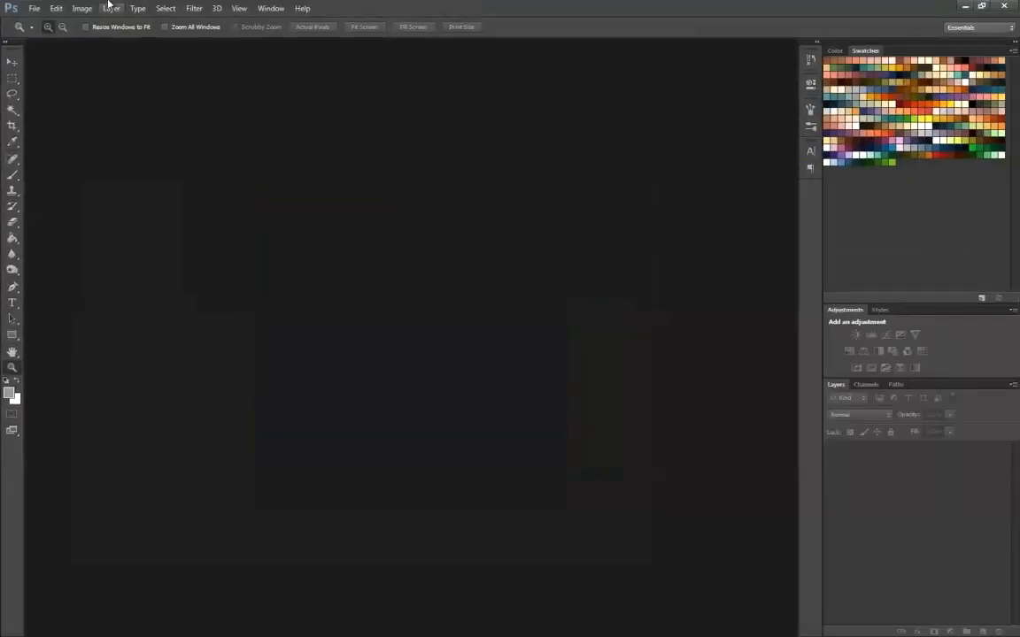
left_click(32, 8)
left_click(40, 19)
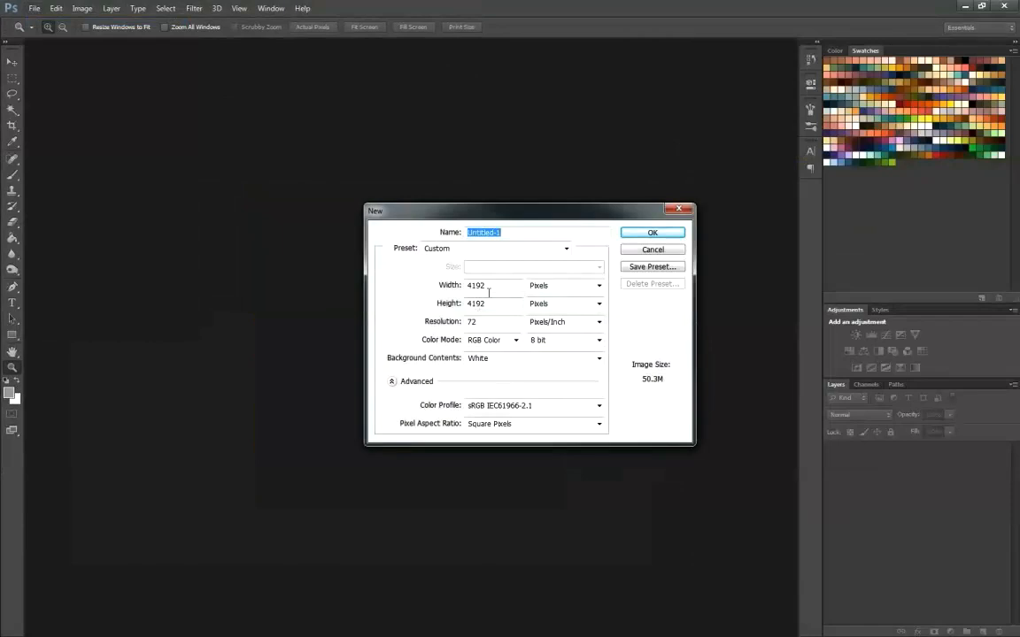
double_click(494, 284)
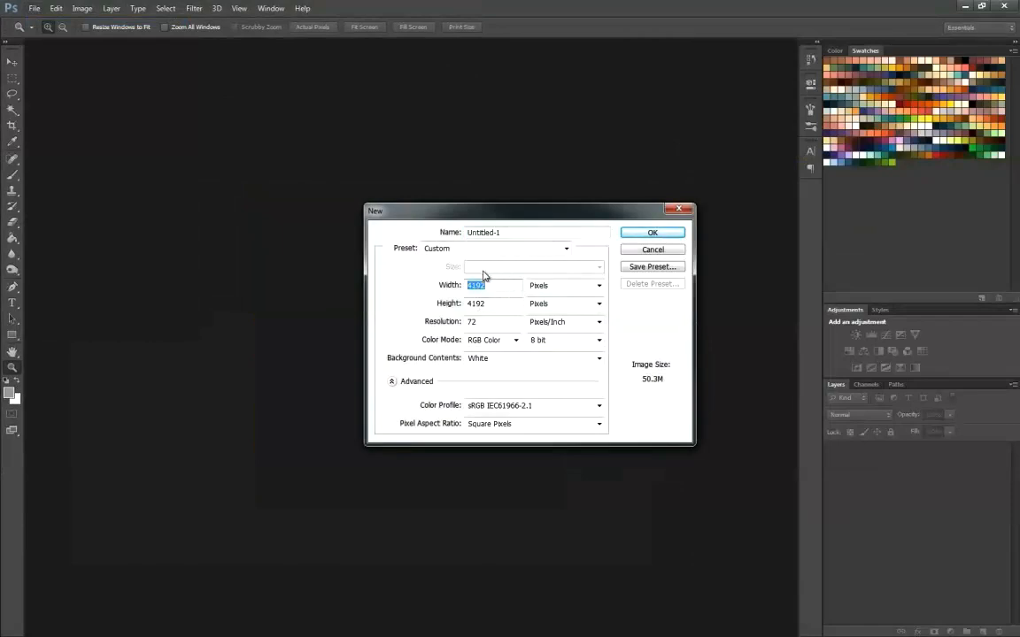
type("256")
key("Tab")
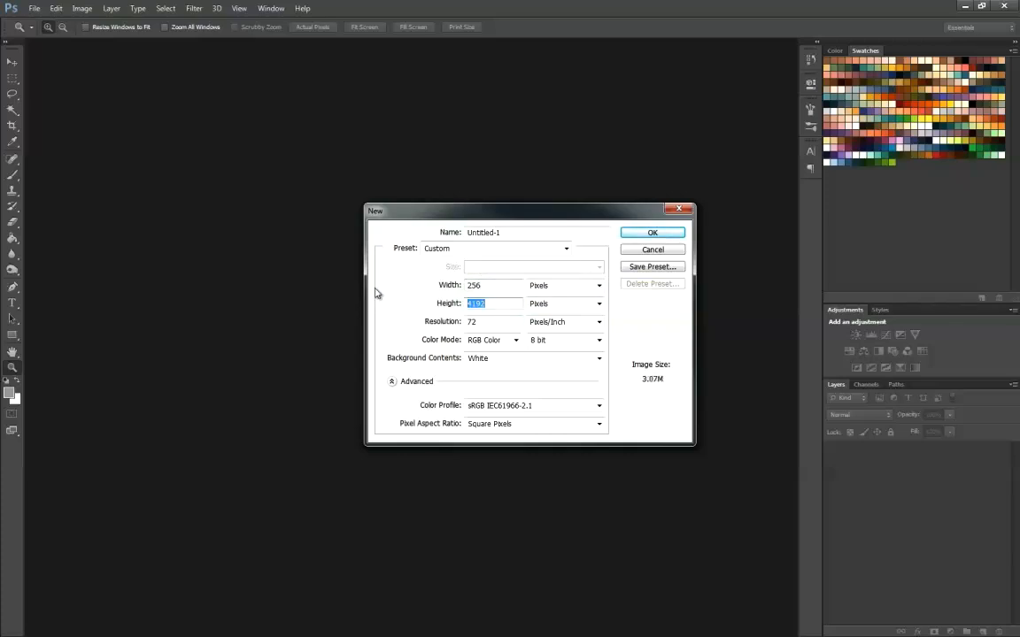
type("128")
double_click(497, 286)
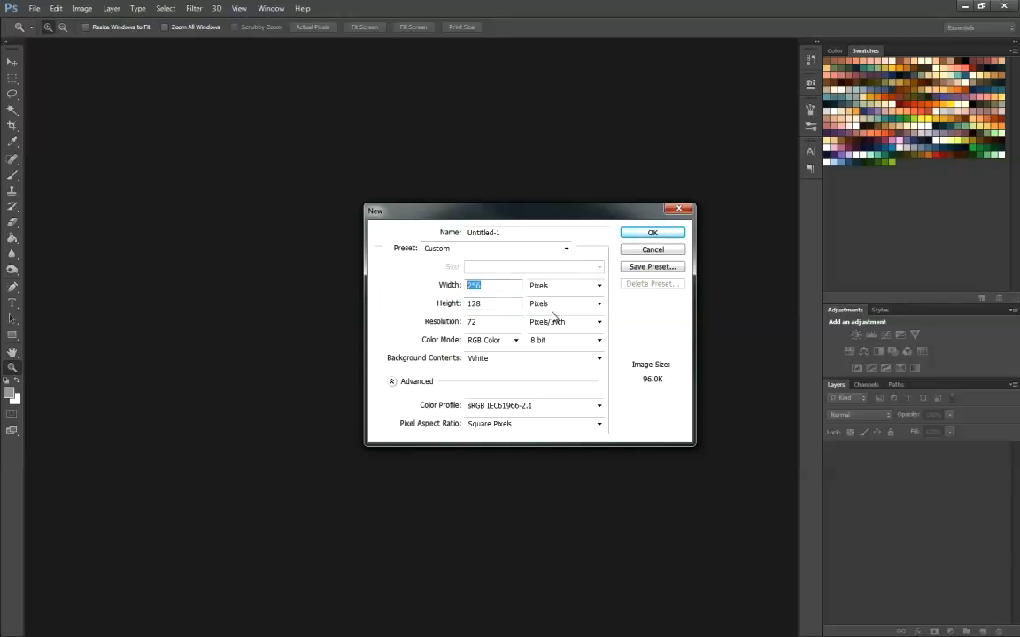
type("512")
left_click(652, 233)
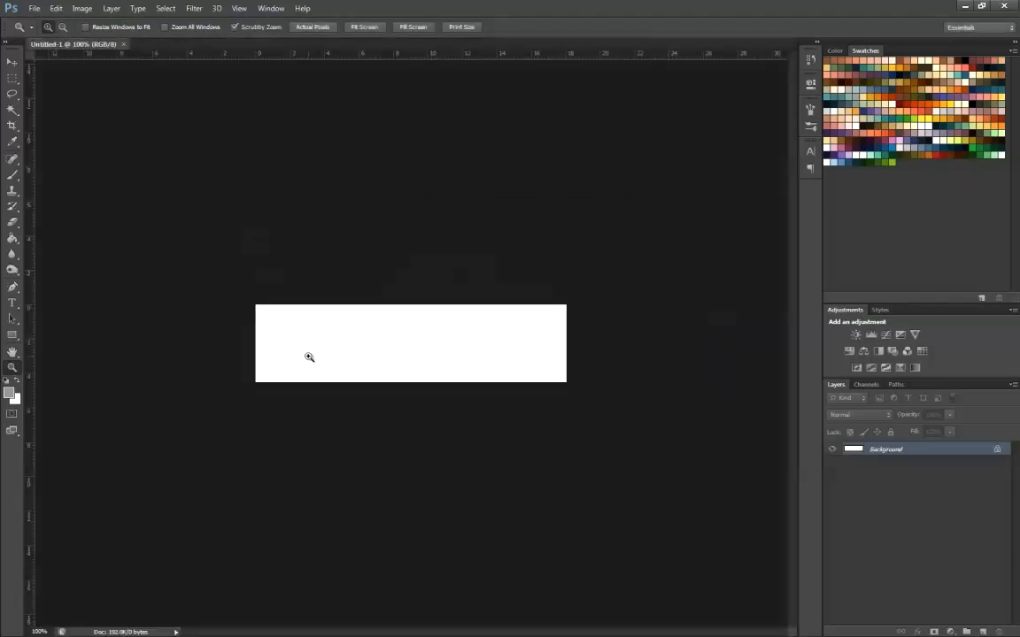
Lasso a mountain outline along the canvas's lower edge, put it on its own layer, and fill it with black
left_click(13, 93)
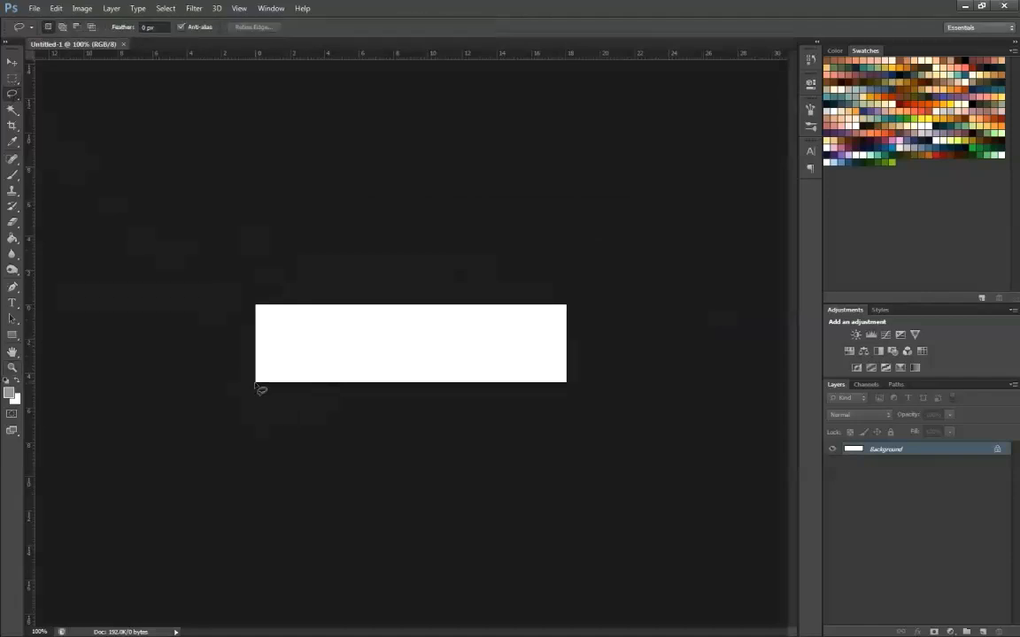
mouse_move(256, 383)
left_mouse_down()
mouse_move(298, 344)
mouse_move(331, 345)
left_mouse_up()
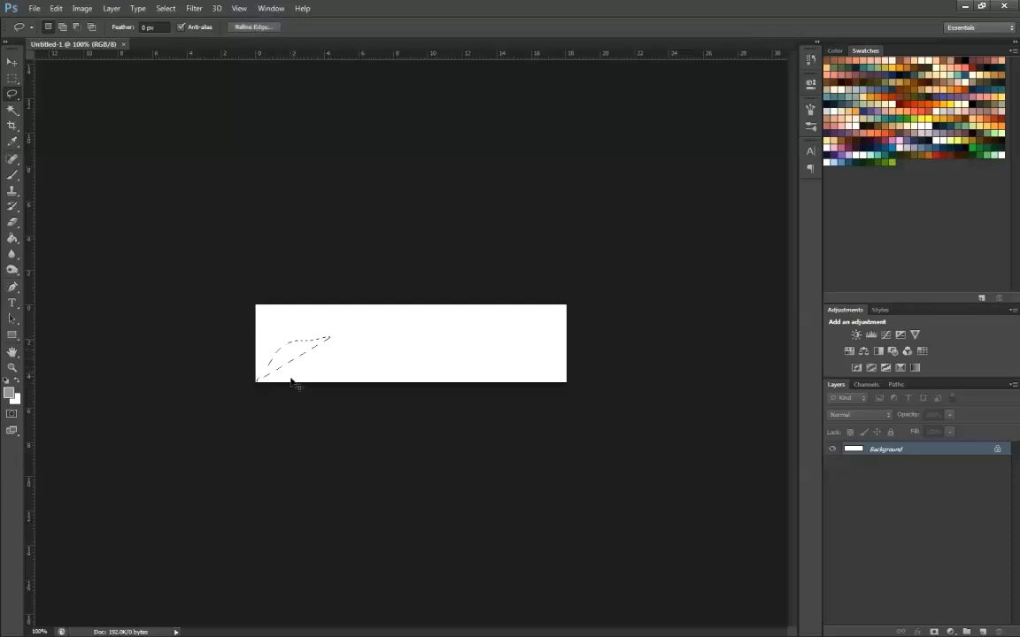
mouse_move(257, 383)
left_mouse_down()
mouse_move(327, 334)
mouse_move(451, 395)
left_mouse_up()
key("ctrl+j")
key("g")
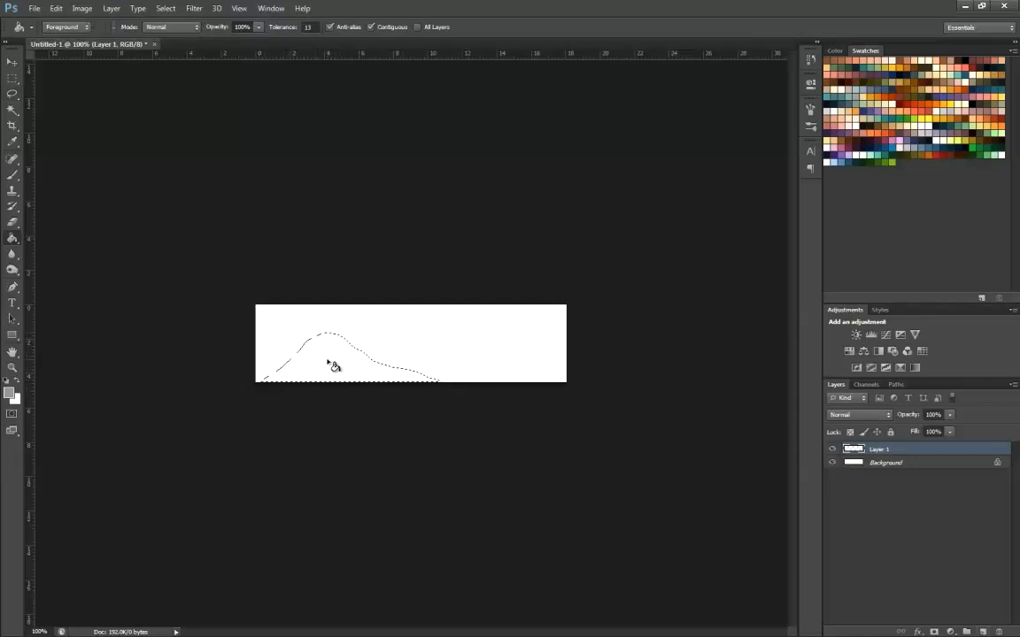
key("d")
left_click(323, 366)
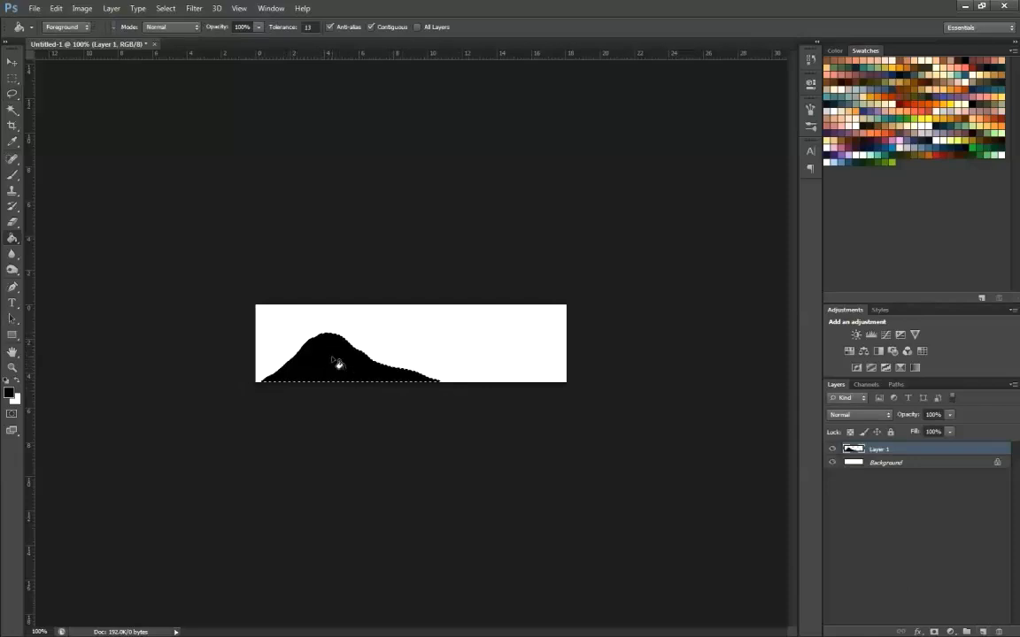
key("ctrl+d")
Duplicate the black mountain across the canvas and resize the copies to form a three-peak range
key("v")
left_click_drag(335, 370, 505, 364)
key("ctrl+z")
key("ctrl+t")
left_click_drag(600, 364, 549, 364)
mouse_move(479, 376)
left_mouse_down()
mouse_move(520, 379)
mouse_move(464, 368)
left_mouse_up()
left_click_drag(539, 358, 571, 358)
left_click_drag(508, 371, 510, 379)
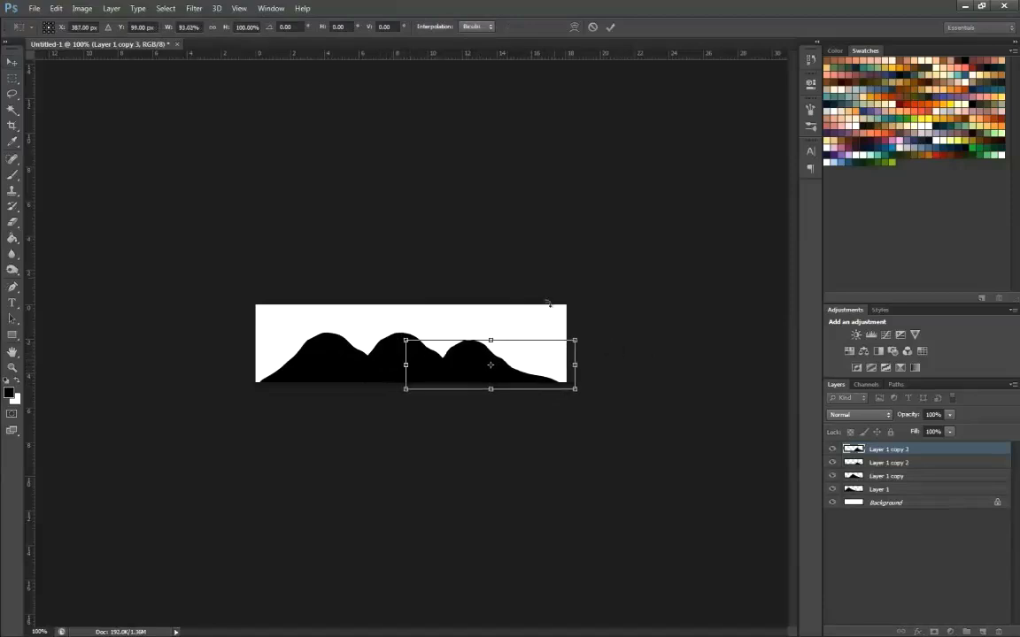
left_click(610, 26)
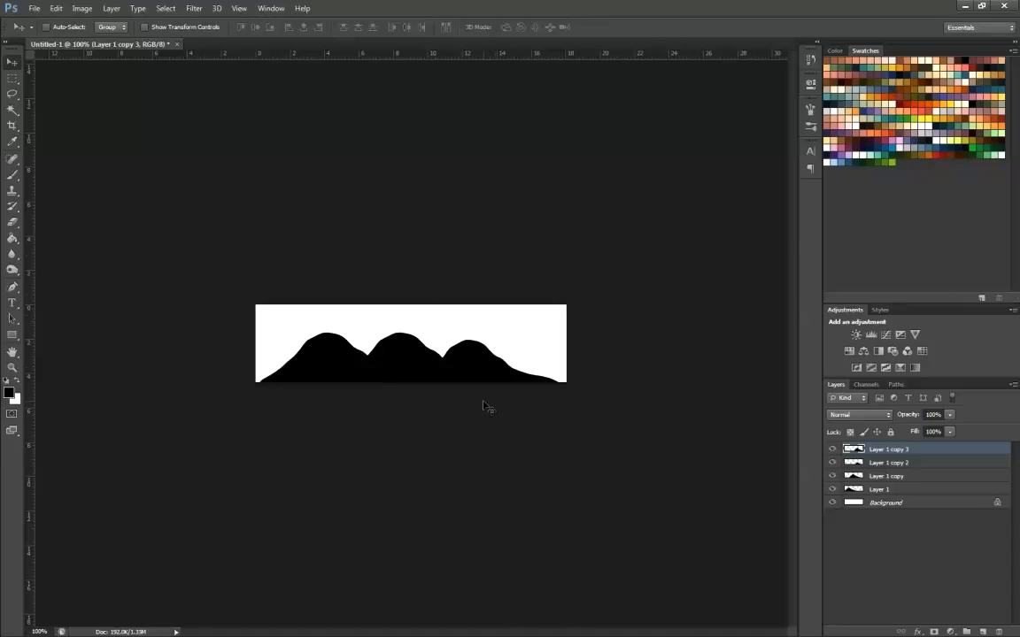
Merge all the mountain layers down into the background
key("ctrl+e")
key("ctrl+e")
key("ctrl+e")
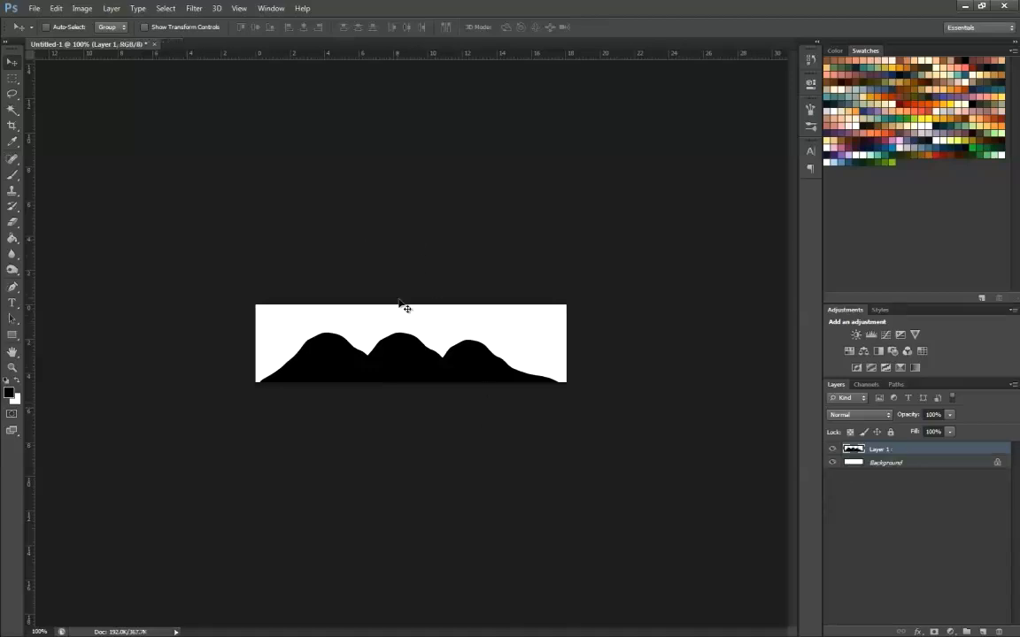
key("ctrl+e")
Brush black over the valley and slope of the third peak, and carve the middle peak narrower with white
key("b")
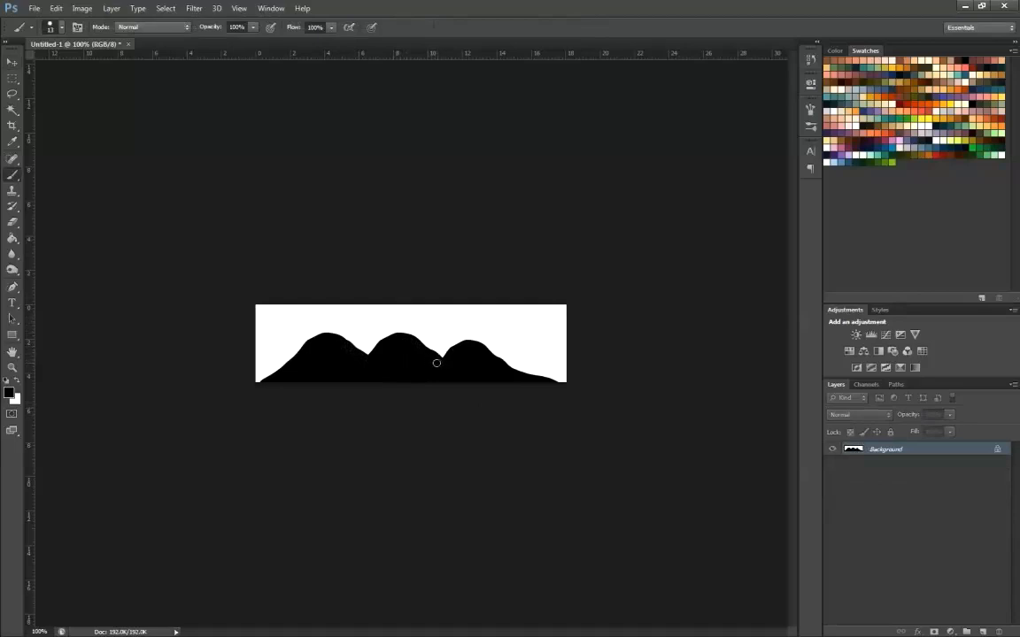
mouse_move(423, 354)
left_mouse_down()
mouse_move(453, 349)
mouse_move(437, 355)
mouse_move(456, 359)
left_mouse_up()
mouse_move(450, 344)
left_mouse_down()
mouse_move(441, 349)
mouse_move(471, 344)
mouse_move(524, 373)
mouse_move(502, 367)
left_mouse_up()
key("x")
mouse_move(424, 344)
left_mouse_down()
mouse_move(397, 324)
mouse_move(375, 338)
mouse_move(390, 322)
mouse_move(376, 350)
left_mouse_up()
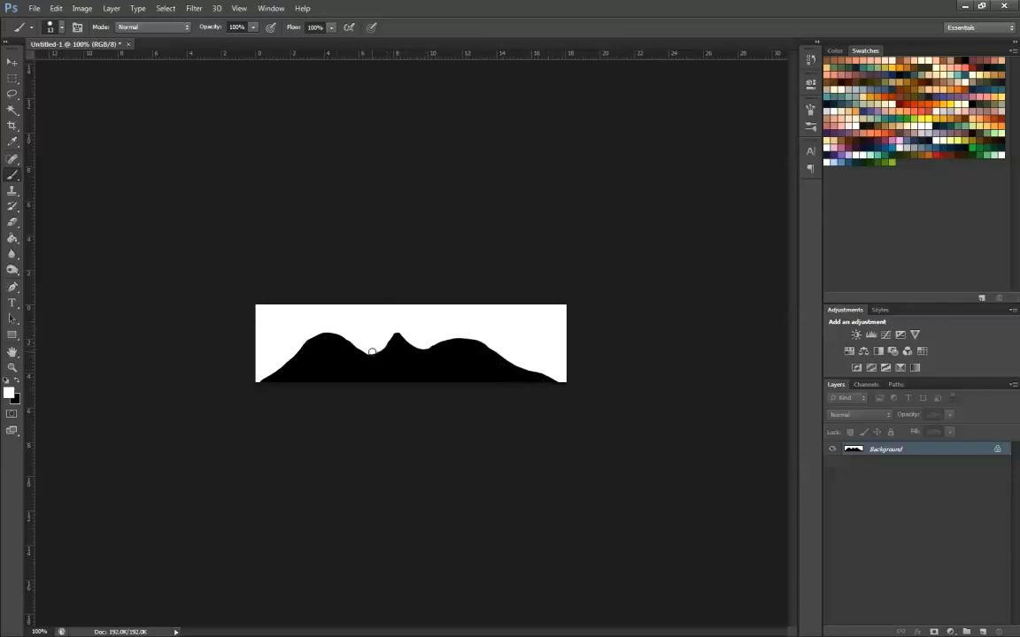
Refine the middle peak and the valleys on both sides of it with alternating black and white brush strokes
key("x")
left_click_drag(387, 343, 376, 362)
key("x")
left_click(423, 346)
key("x")
left_click_drag(432, 352, 421, 357)
key("x")
key("x")
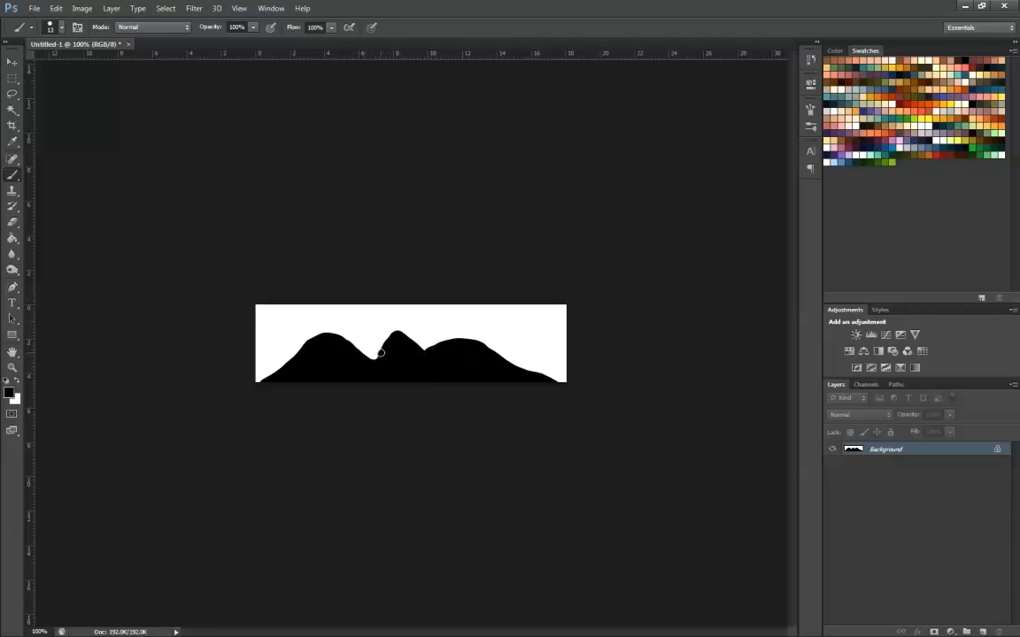
mouse_move(380, 352)
left_mouse_down()
mouse_move(341, 346)
mouse_move(360, 357)
left_mouse_up()
Export the silhouette for the web as a medium-quality JPEG named mountain in the game folder inside maps
left_click(27, 9)
left_click(26, 12)
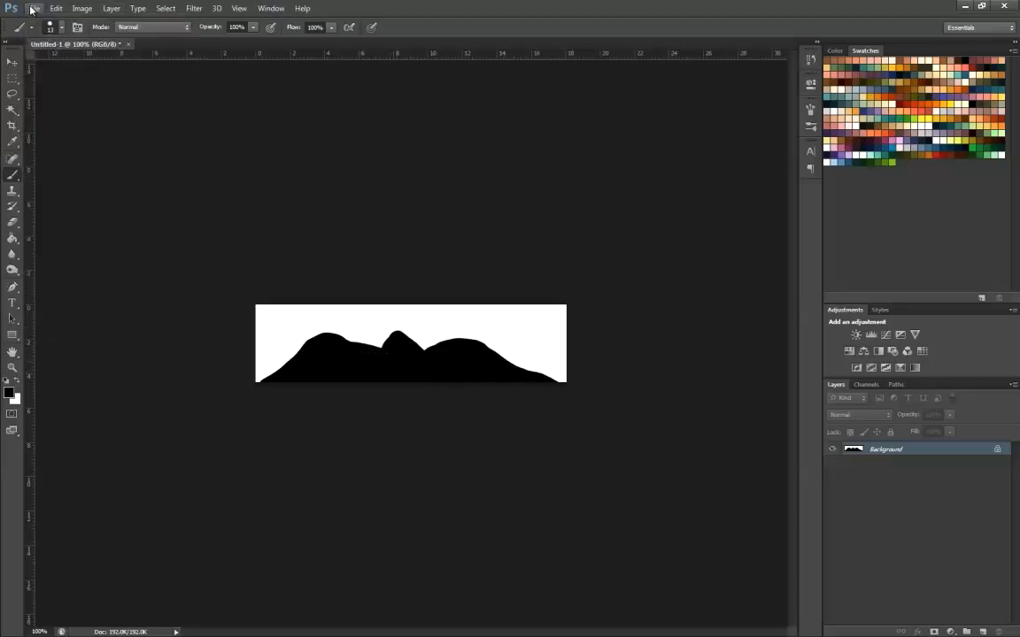
left_click(27, 11)
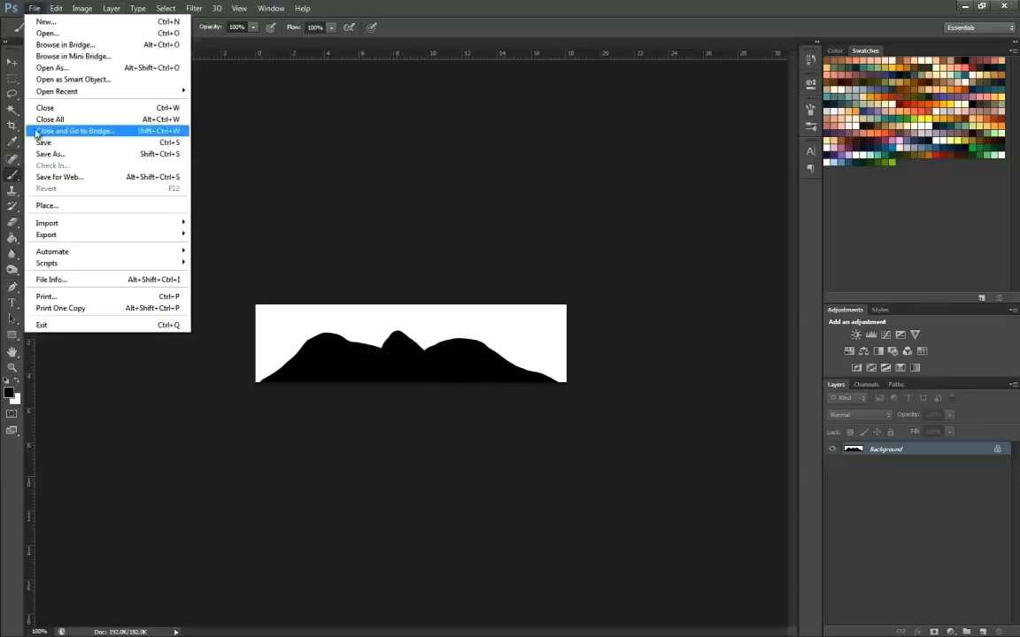
left_click(125, 178)
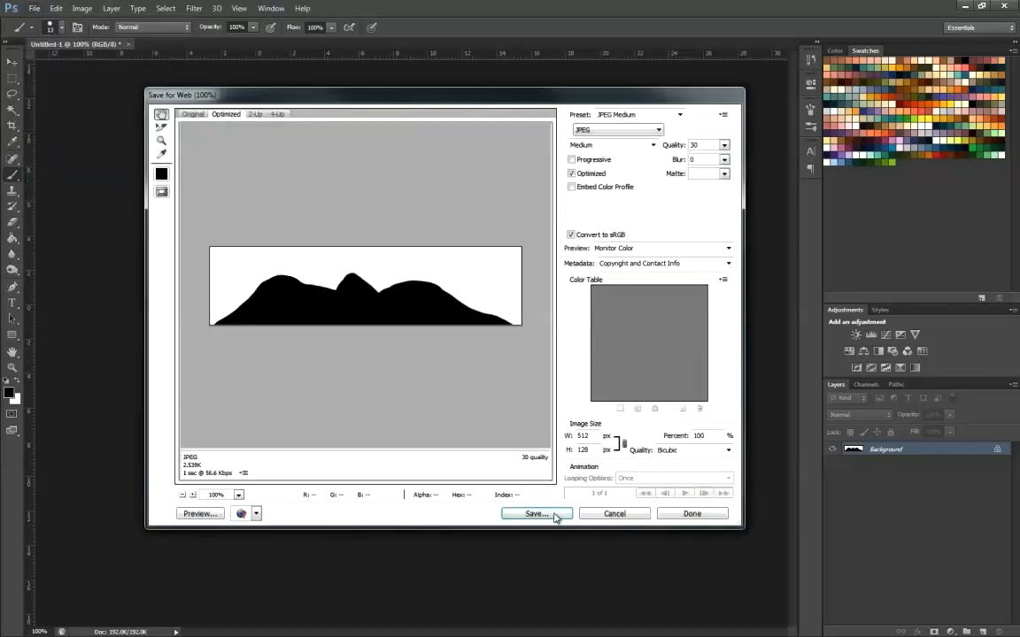
left_click(537, 513)
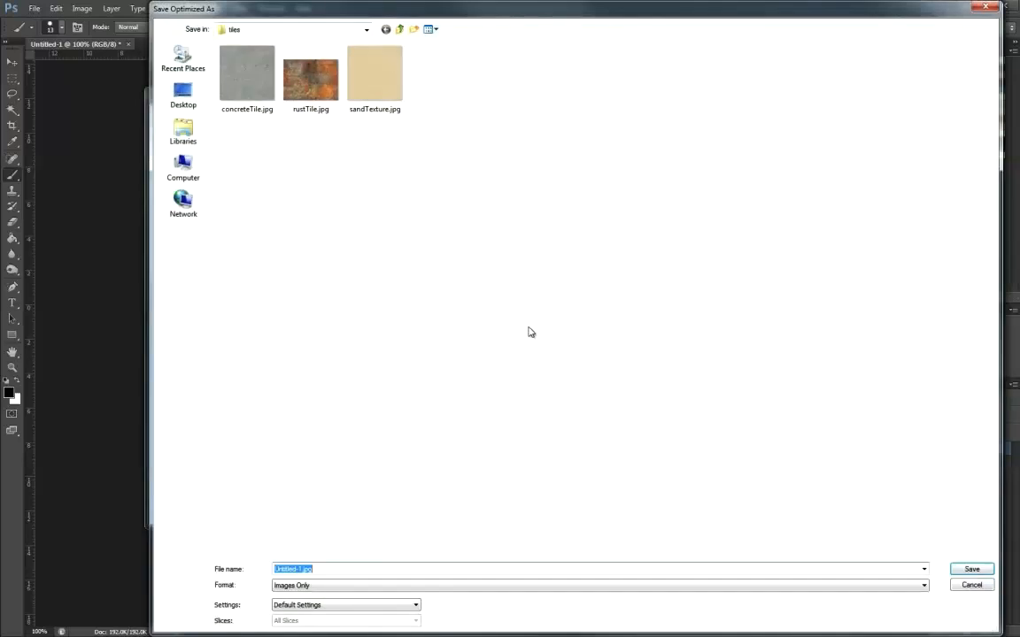
left_click(402, 31)
double_click(292, 61)
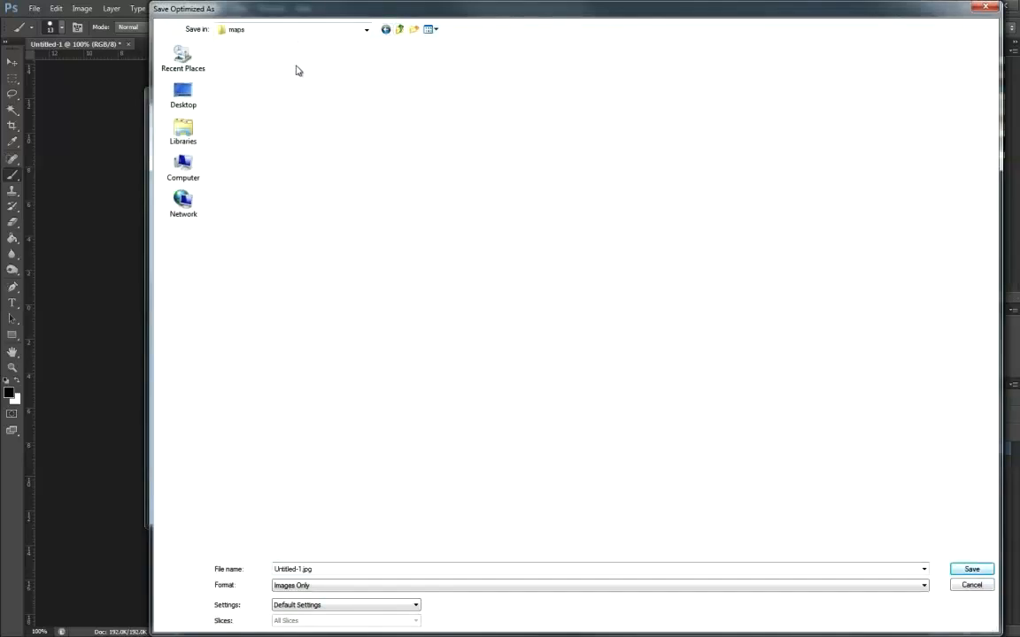
left_click(268, 97)
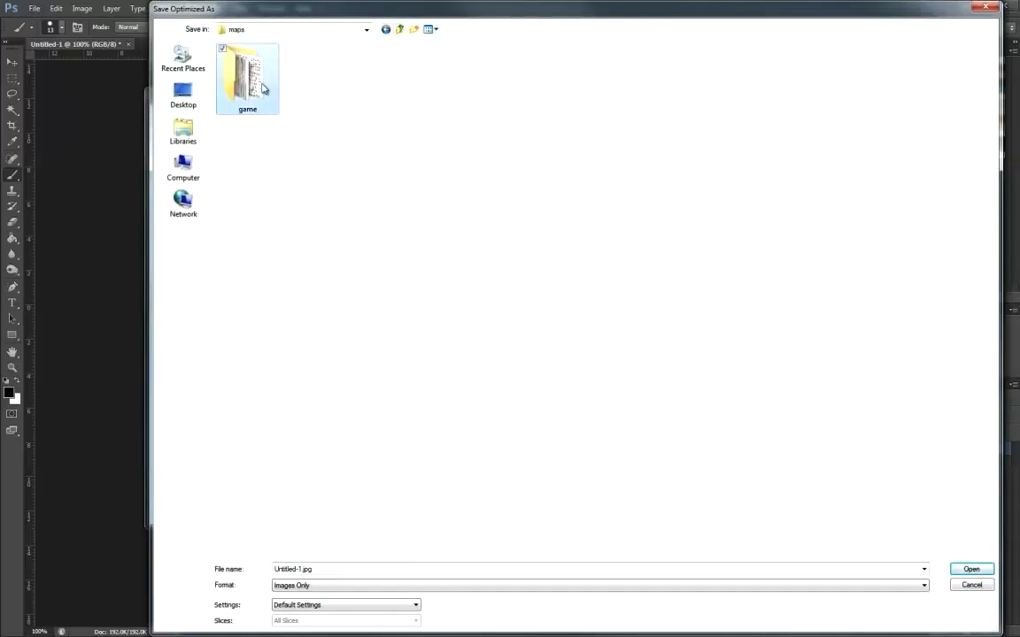
double_click(262, 94)
left_click(334, 569)
type("mountain")
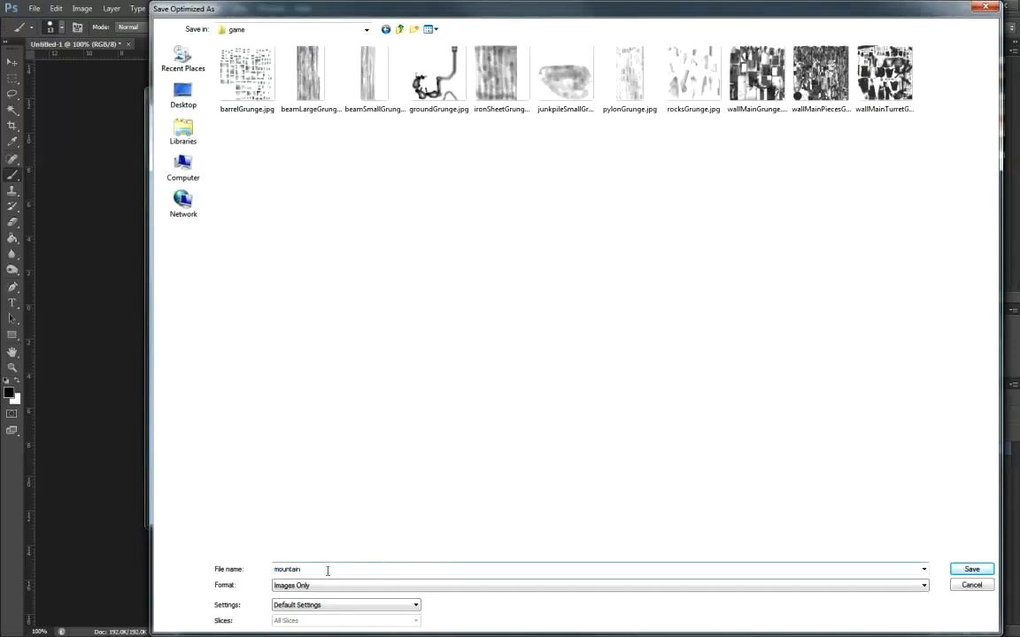
key("Return")
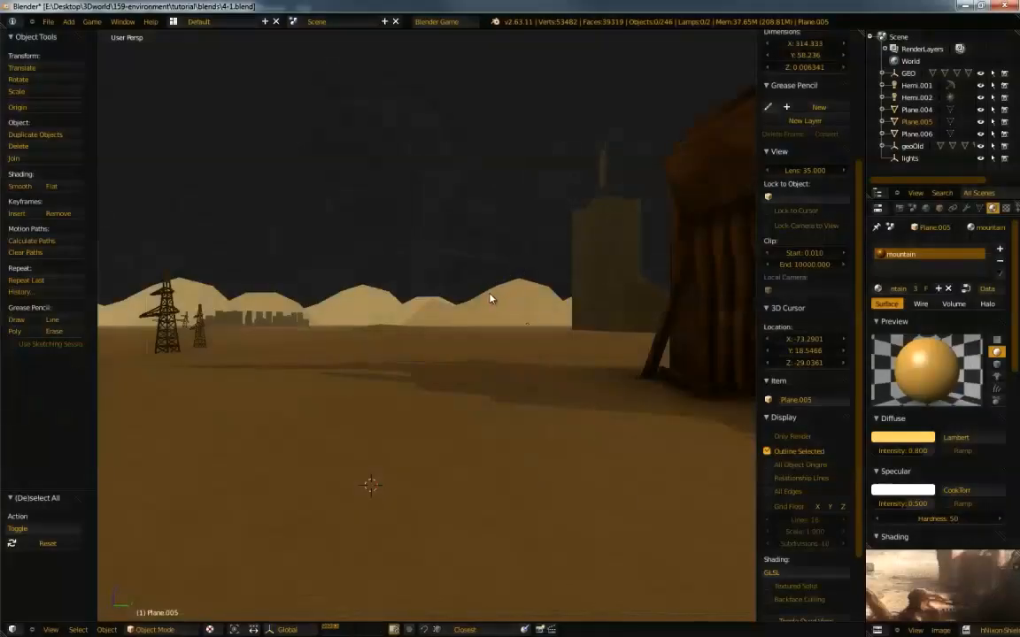
Snap the 3D cursor to the base vertex of the tallest mountain in the mountain mesh
key("KP_Divide")
key("Tab")
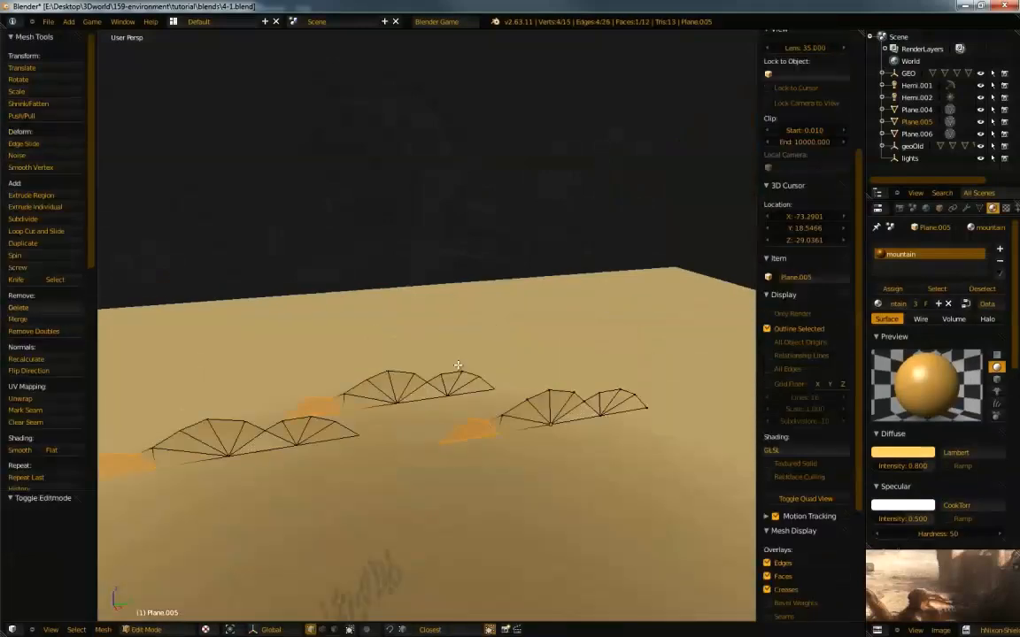
middle_click_drag(458, 365, 438, 355)
scroll(417, 355, "up", 2)
middle_click_drag(416, 399, 394, 380, "shift")
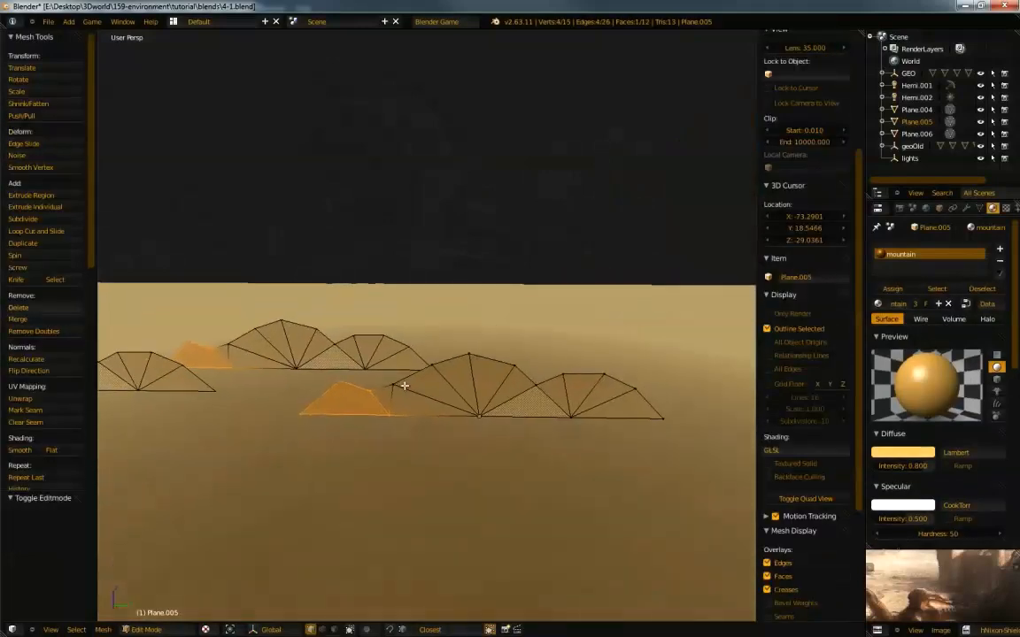
right_click(492, 413)
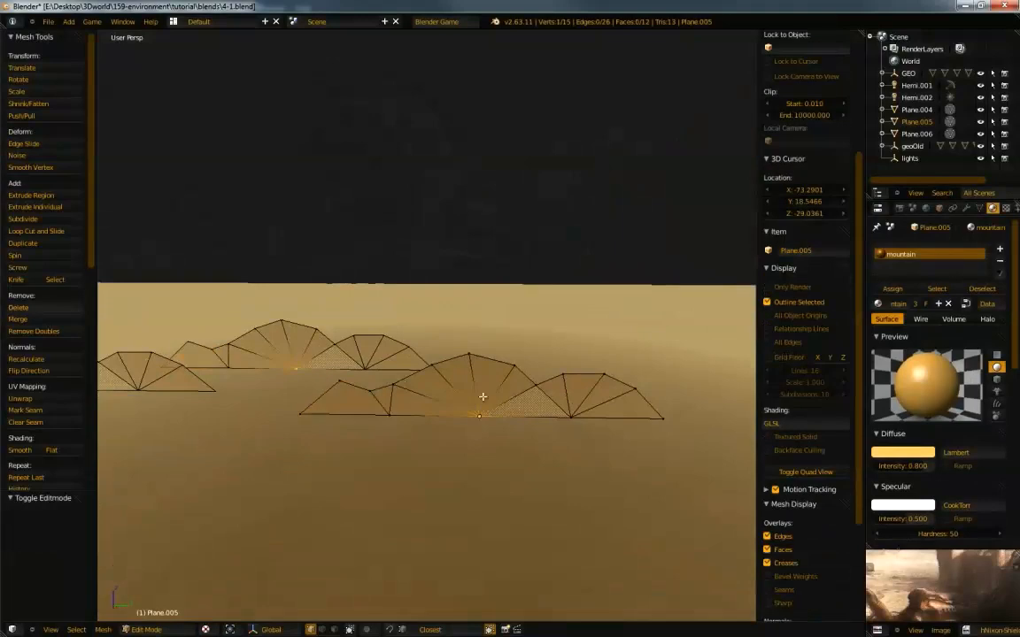
key("shift+s")
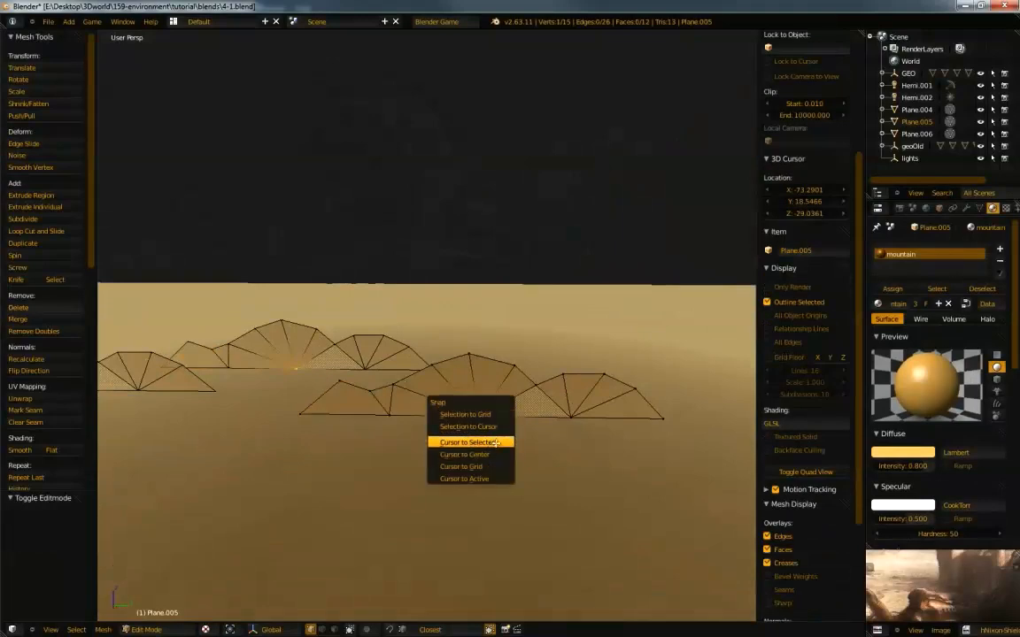
left_click(496, 442)
Delete all vertices of the mountain mesh and add a plane at the 3D cursor in their place
middle_click_drag(498, 453, 469, 431)
key("a")
key("a")
key("x")
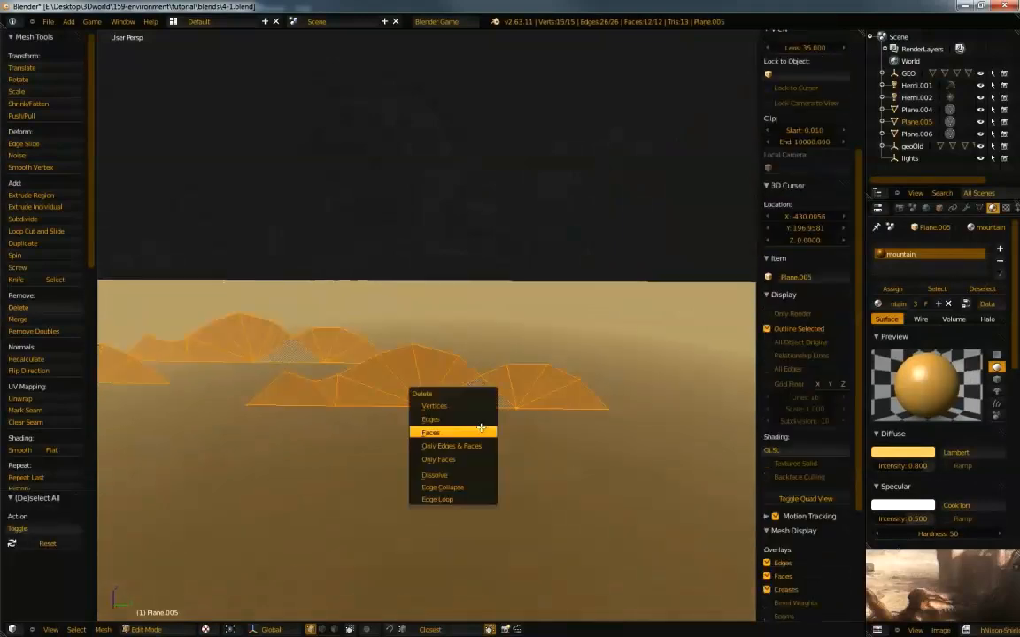
left_click(478, 404)
key("shift+a")
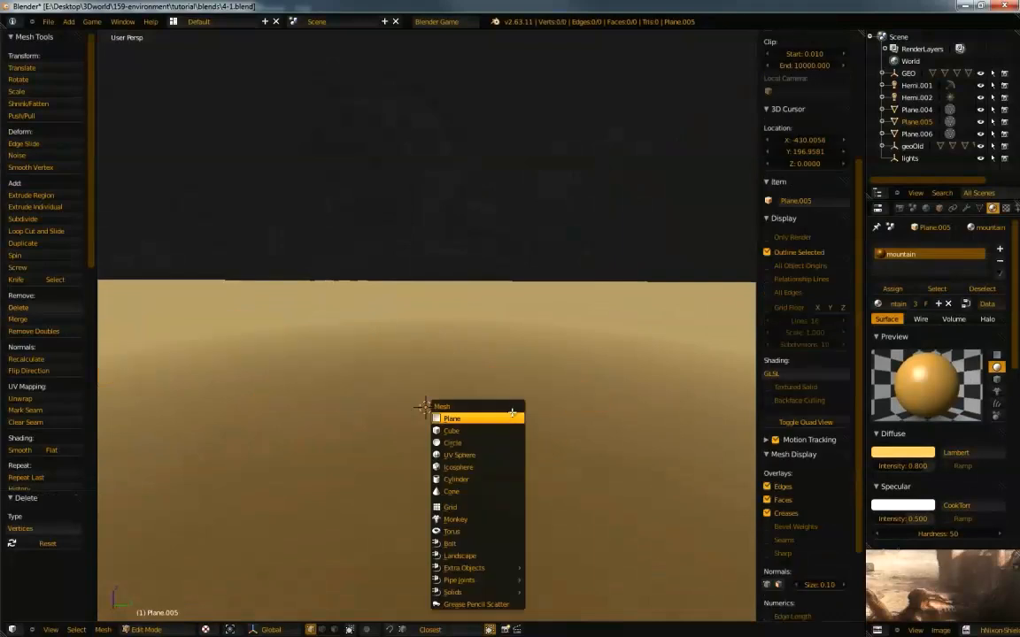
left_click(515, 413)
Stand the plane upright by rotating it 90° around Y, and raise its geometry 1 unit along Z
key("alt+z")
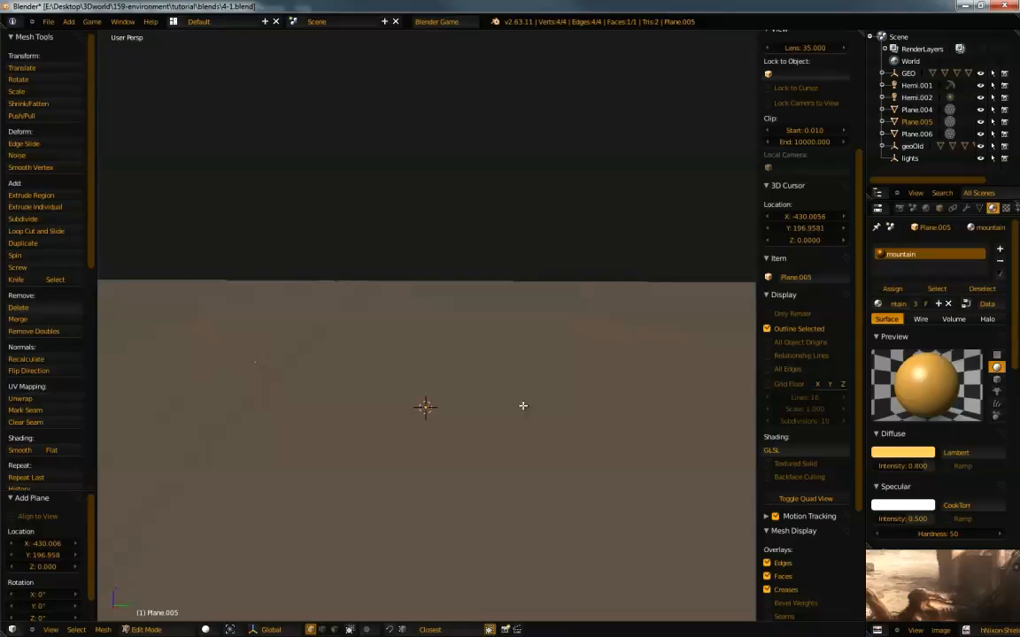
key("a")
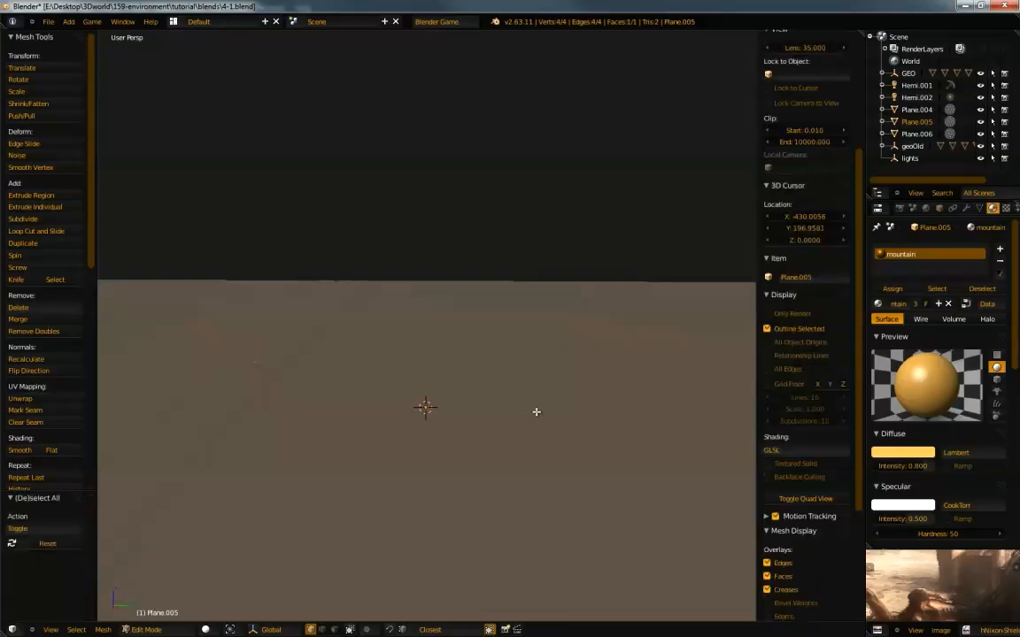
type("ry")
type("90")
key("Return")
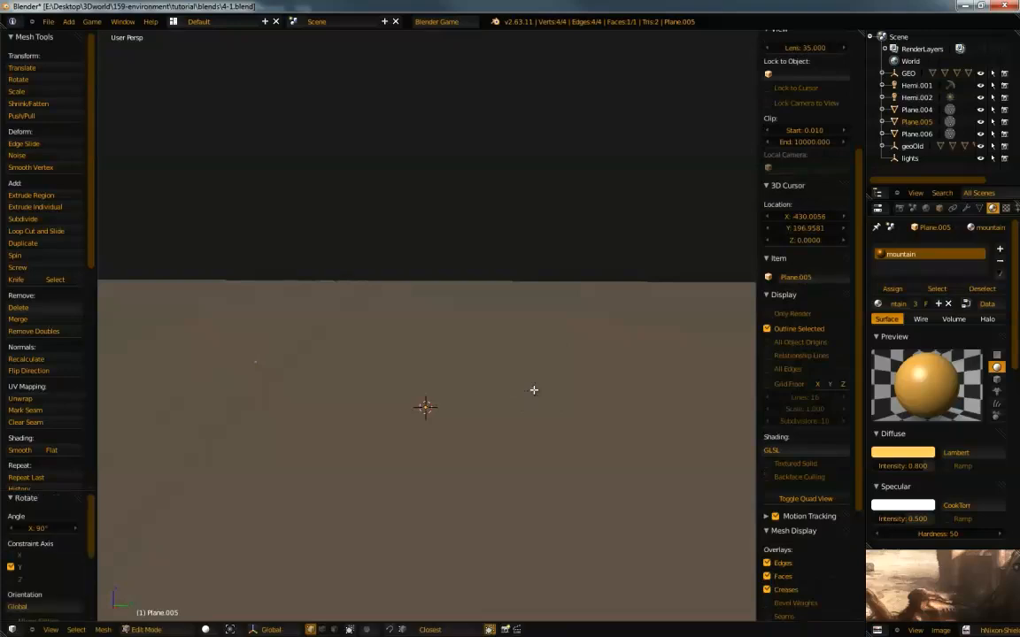
type("gz1")
key("Return")
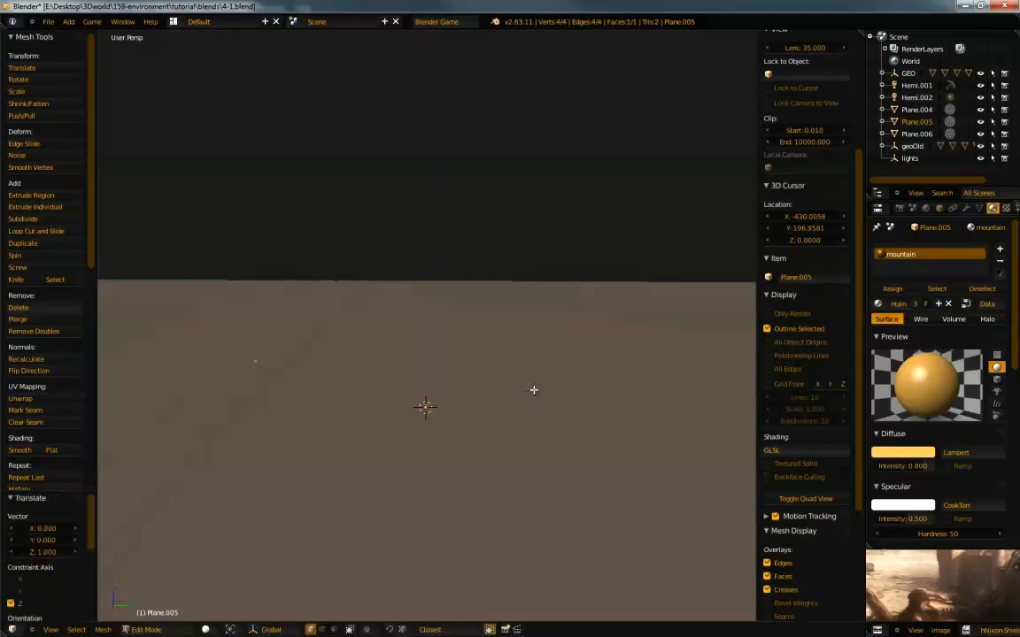
Scale the plane object up and stretch it along Y into a strip about 249 units long and 45 units high
key("Tab")
left_click(706, 388)
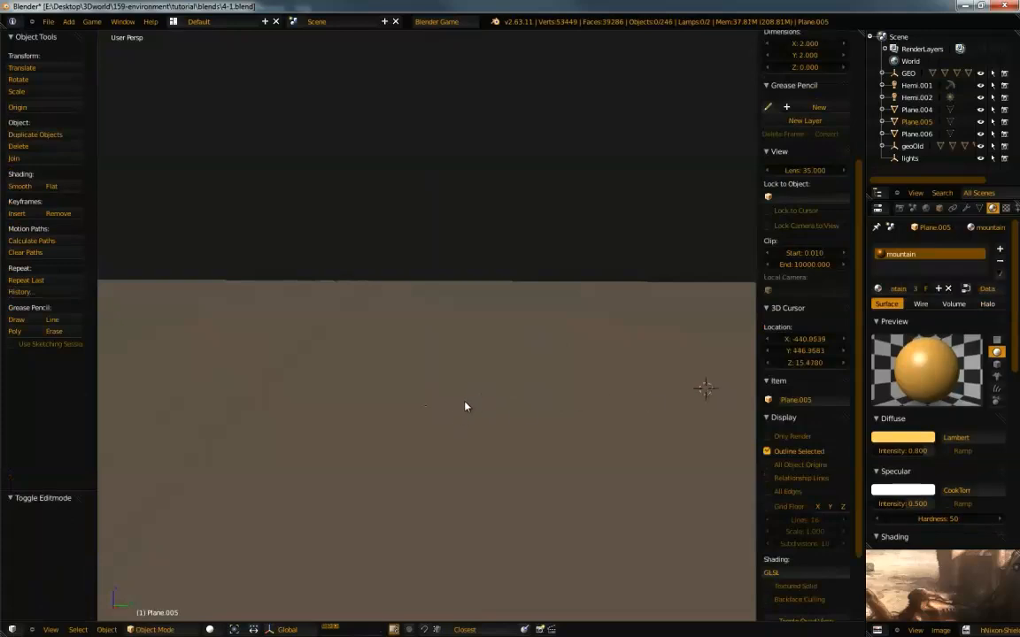
key("s")
left_click(584, 390)
key("s")
key("z")
key("y")
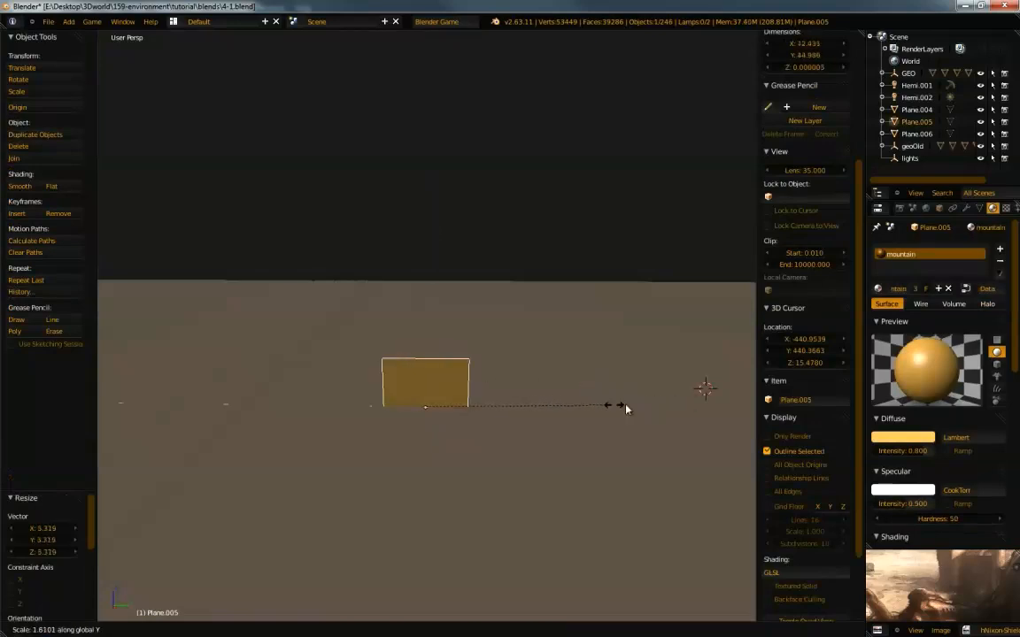
left_click(669, 416)
key("s")
key("y")
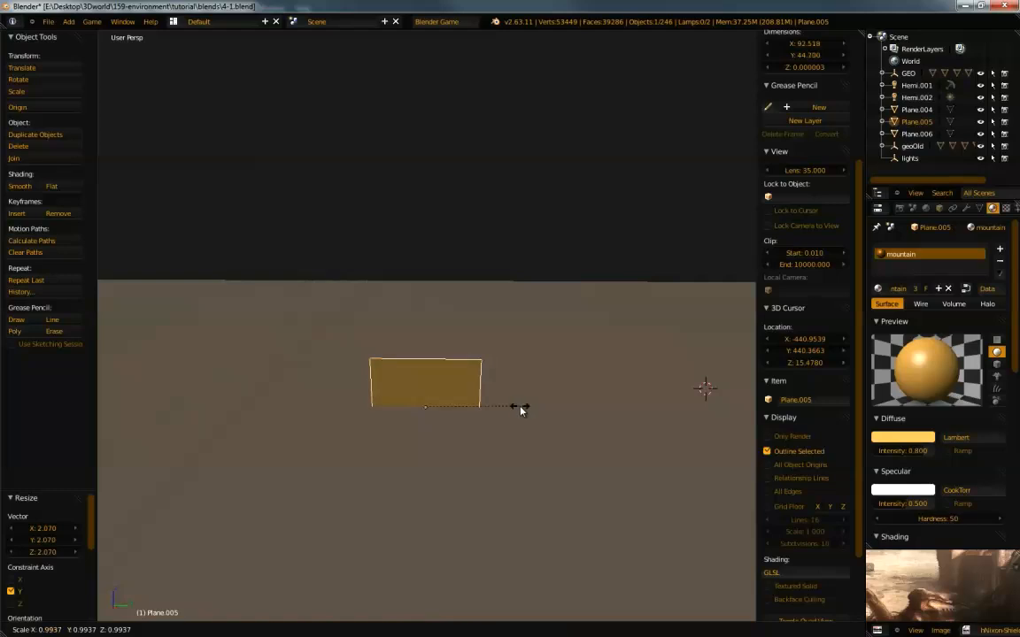
left_click(680, 418)
Try to apply the scale of the stretched plane
middle_click_drag(577, 412, 493, 366)
key("ctrl+a")
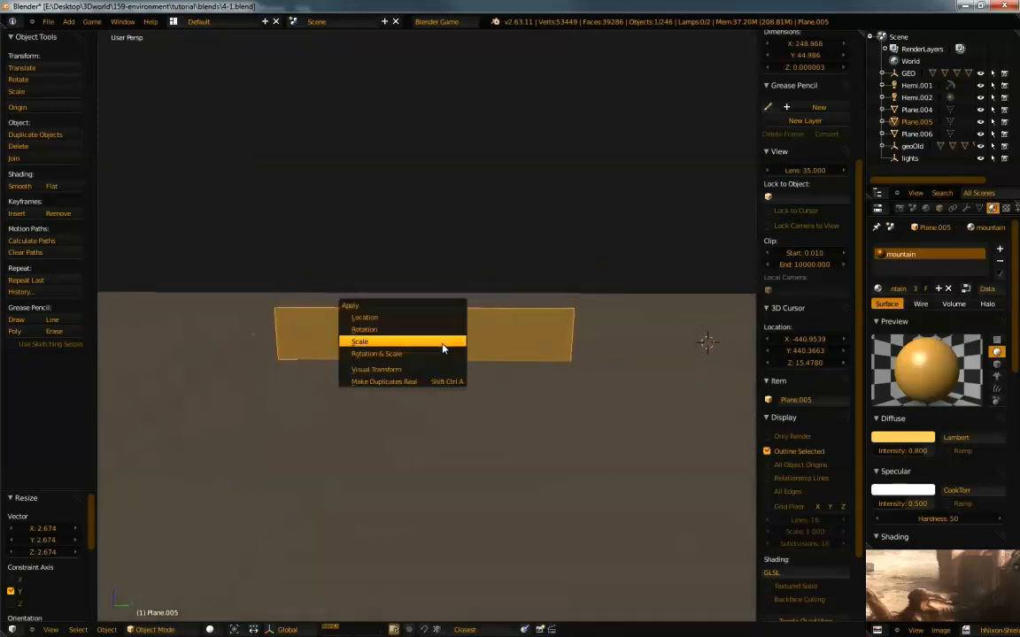
left_click(439, 342)
mouse_move(470, 319)
middle_mouse_down()
mouse_move(475, 331)
mouse_move(521, 336)
mouse_move(475, 336)
mouse_move(485, 332)
middle_mouse_up()
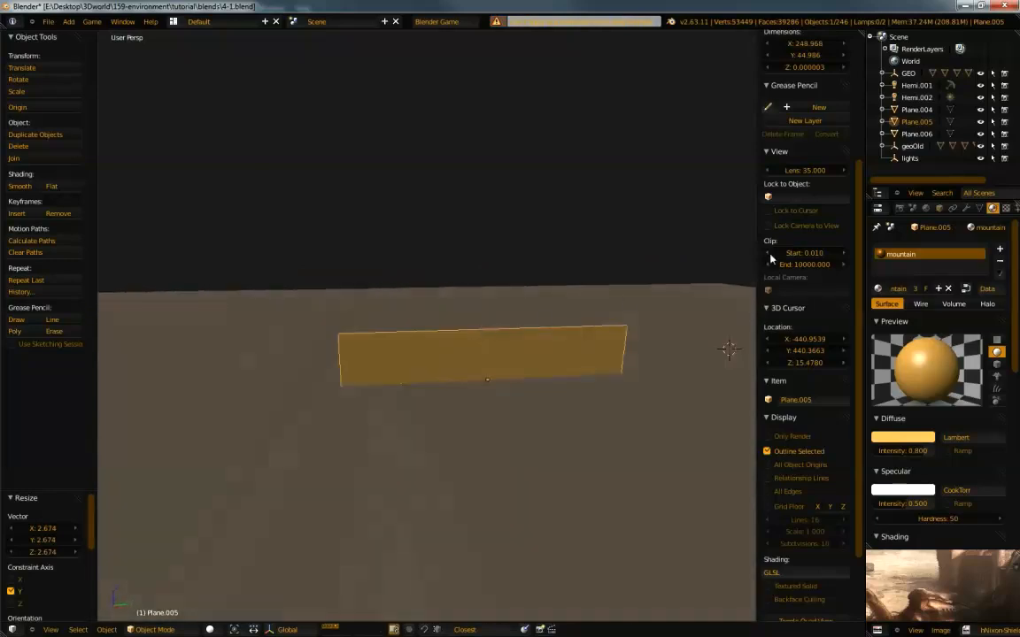
Delete the two other planes that share the mountain mesh, Plane.004 and Plane.006
key("z")
right_click(283, 356)
middle_click_drag(284, 356, 428, 364)
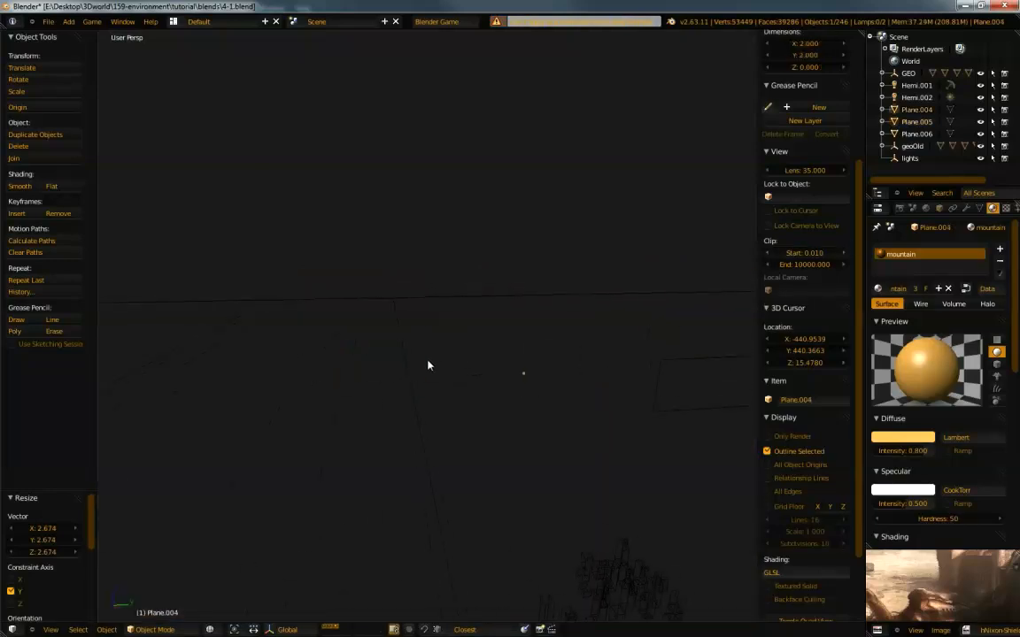
key("x")
left_click(308, 411)
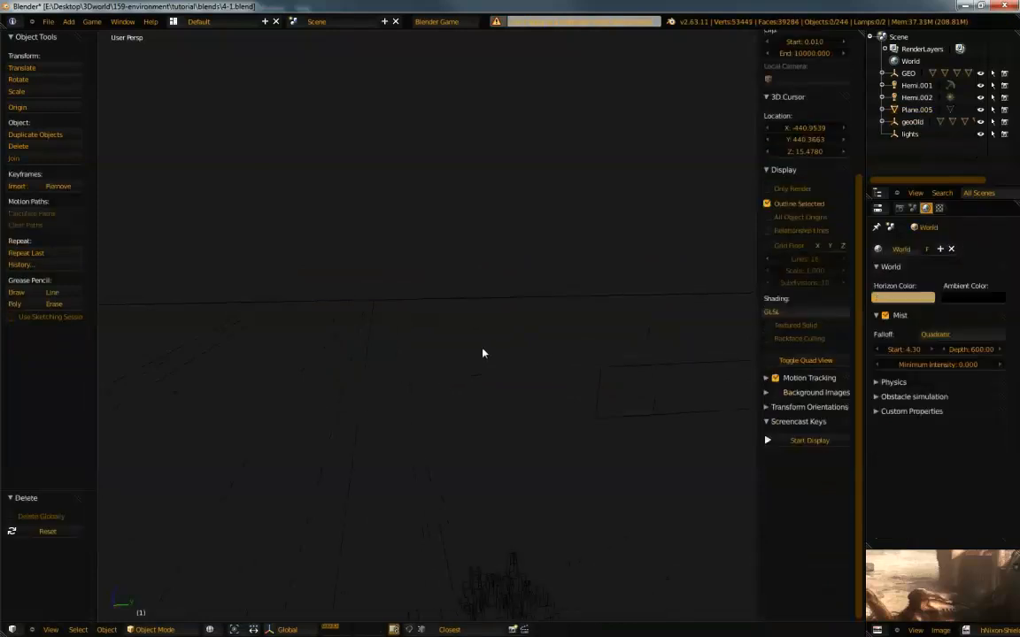
Apply the scale of the remaining mountain plane and bring up its texture settings
right_click(463, 337)
key("ctrl+a")
left_click(466, 341)
middle_click_drag(466, 342, 422, 330)
left_click(1005, 208)
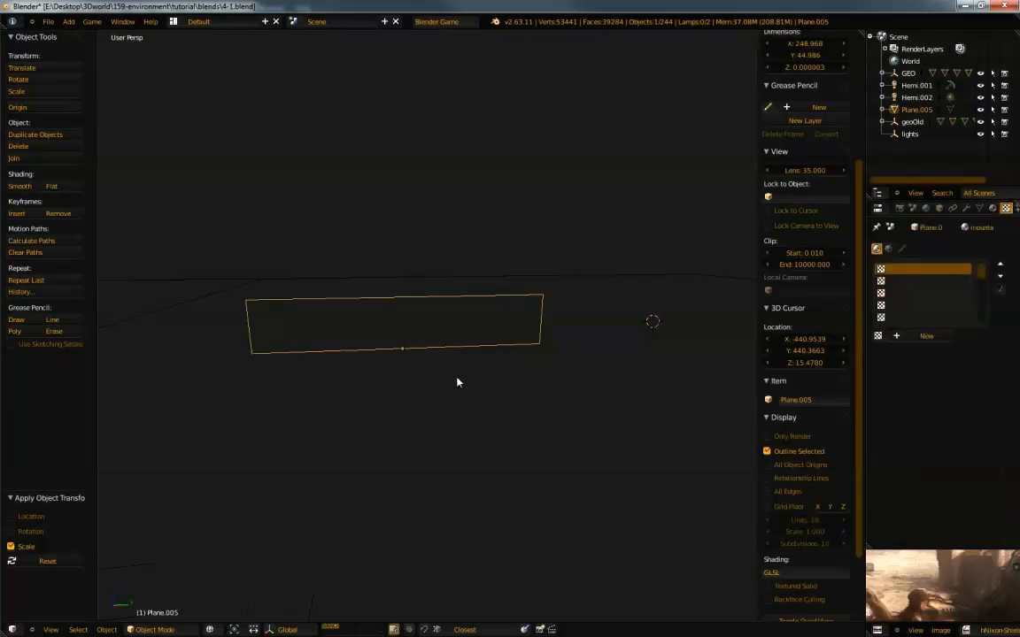
Unwrap the mountain plane's face with the standard Unwrap
key("Tab")
key("u")
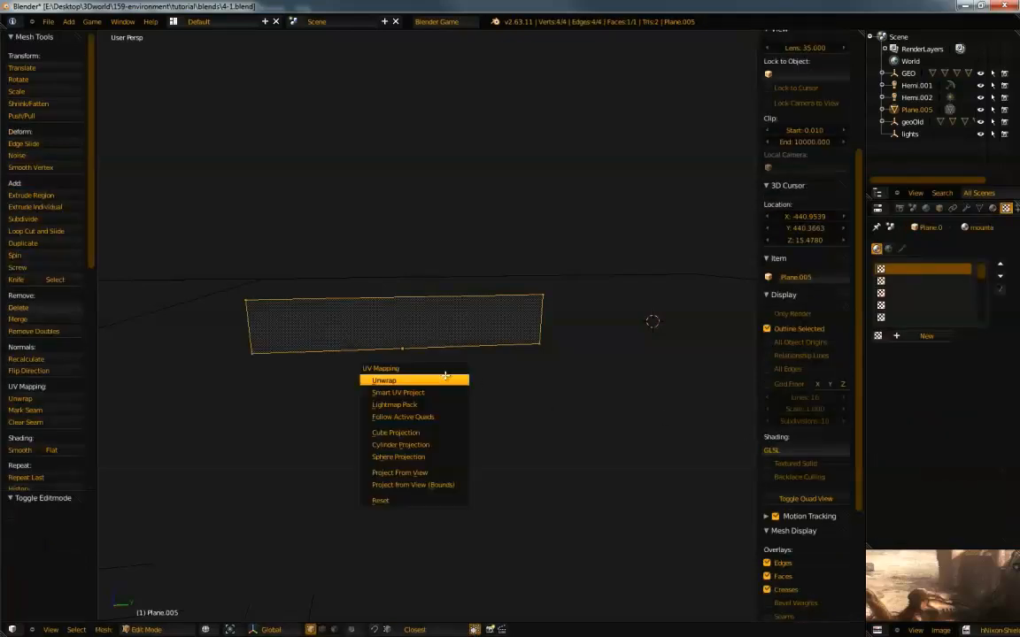
left_click(443, 379)
middle_click_drag(443, 391, 445, 378)
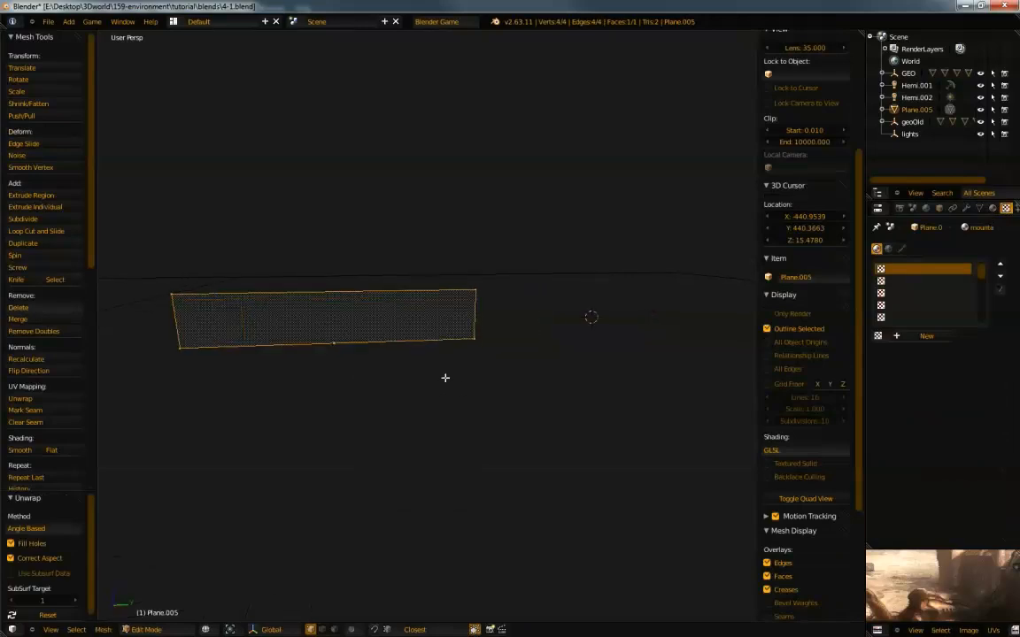
key("Tab")
Reset the UV mapping of the mountain plane's face and return to Object Mode
key("Tab")
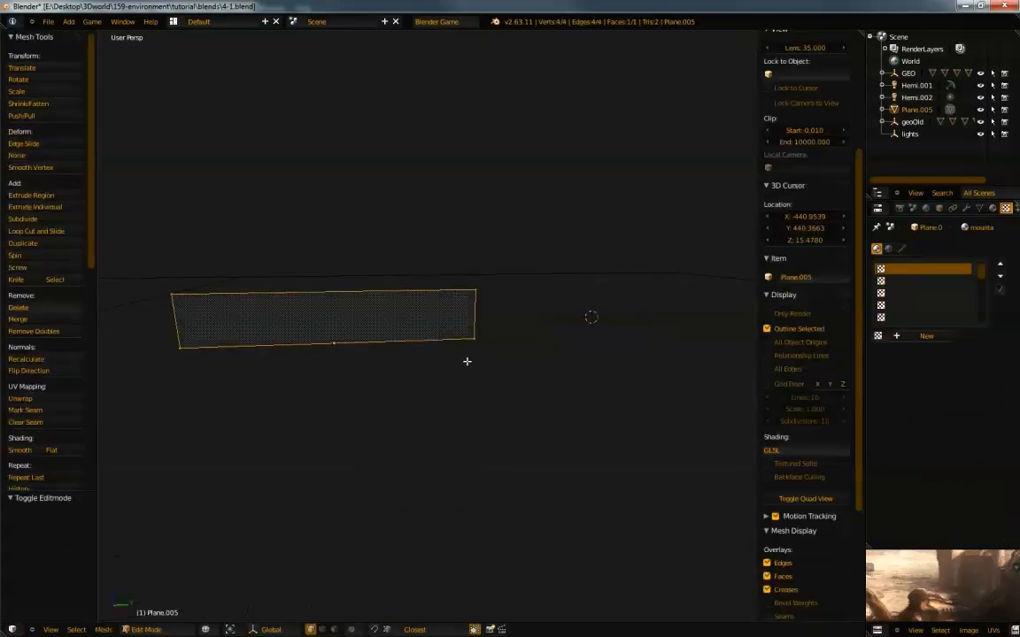
key("u")
left_click(427, 501)
key("Tab")
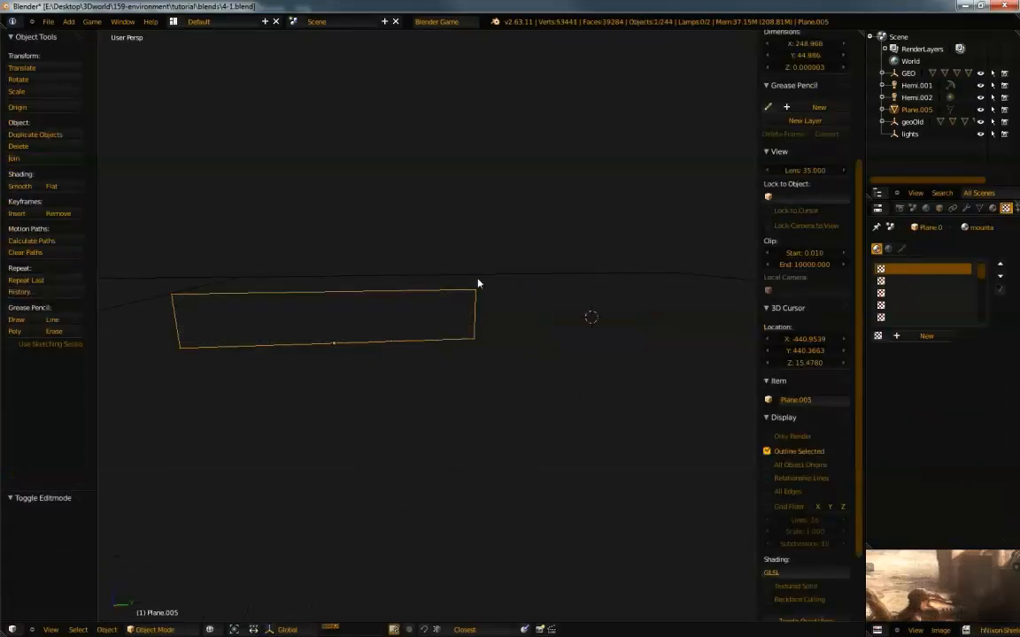
Add a new texture named mountainTexture to the mountain material and set its type to Image or Movie
left_click(917, 336)
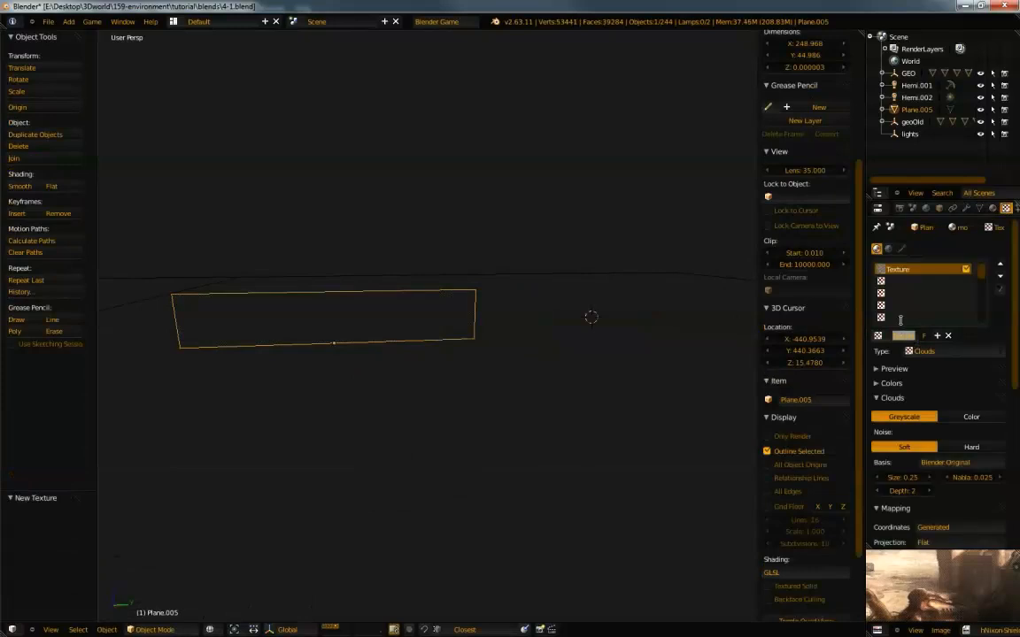
type("mountainTexture")
key("Return")
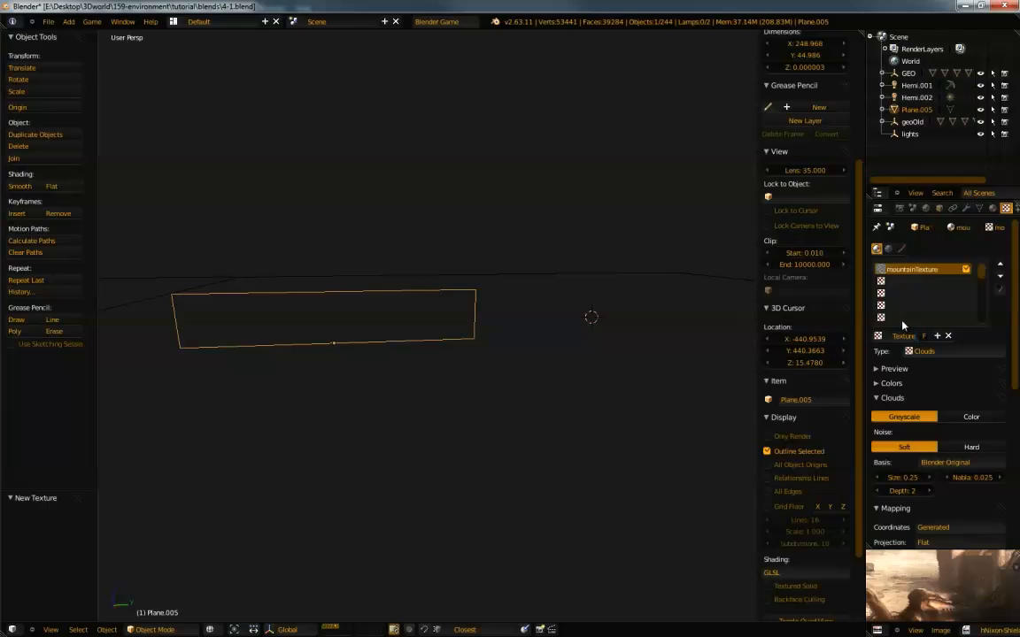
left_click(924, 352)
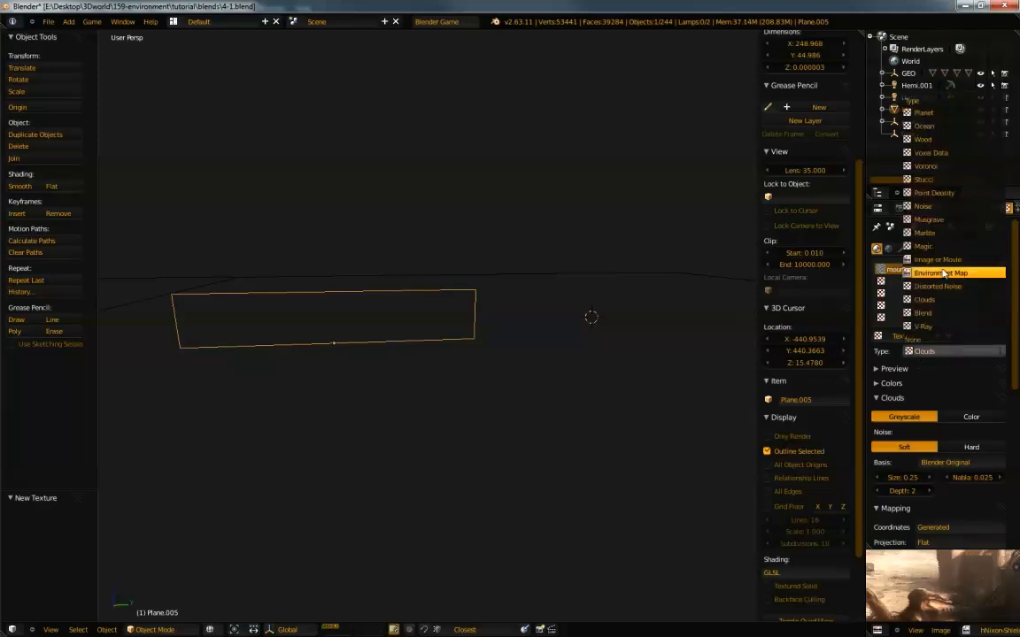
left_click(931, 262)
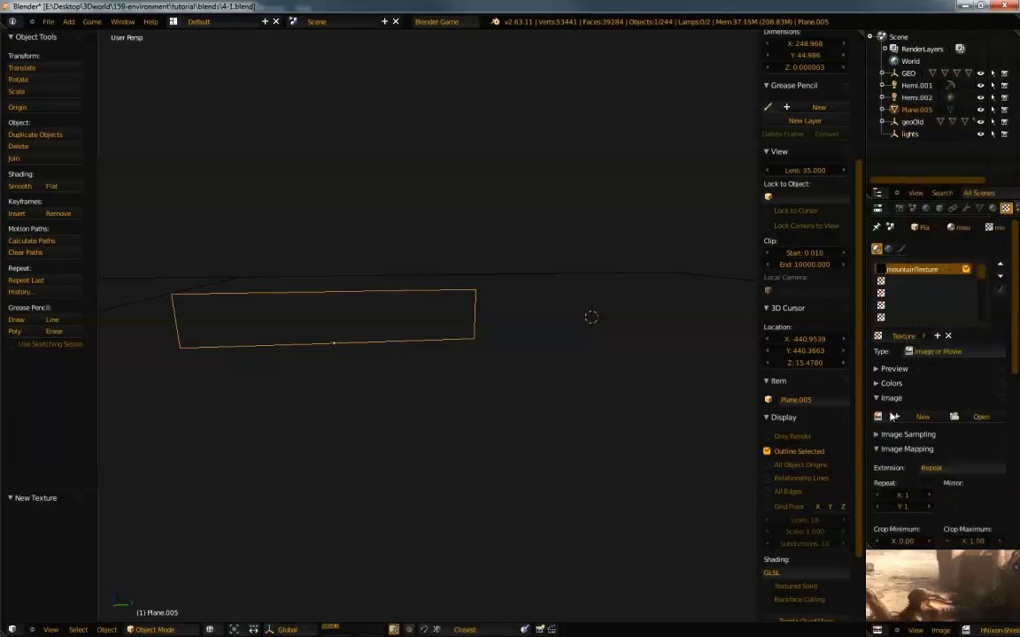
Load mountainAlpha.jpg from the textures/maps/game folder as the texture's image
left_click(981, 416)
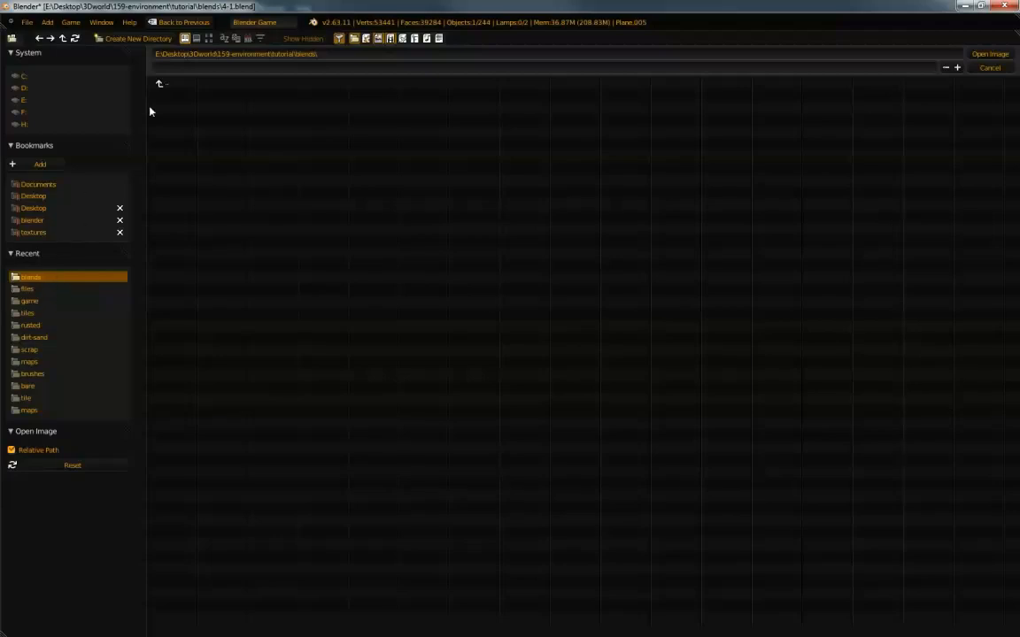
left_click(165, 84)
left_click(176, 119)
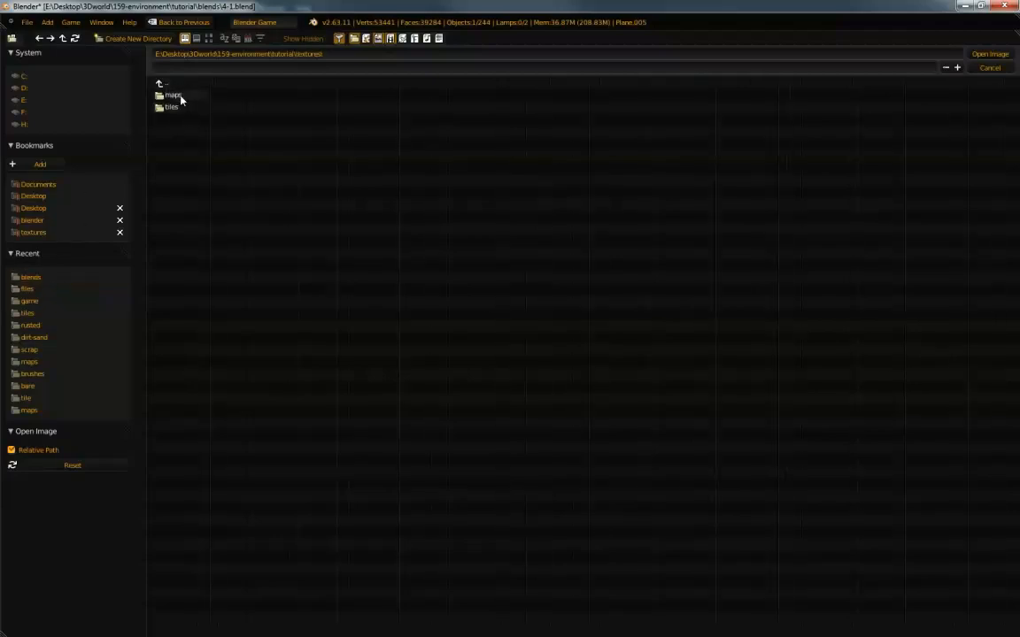
left_click(177, 97)
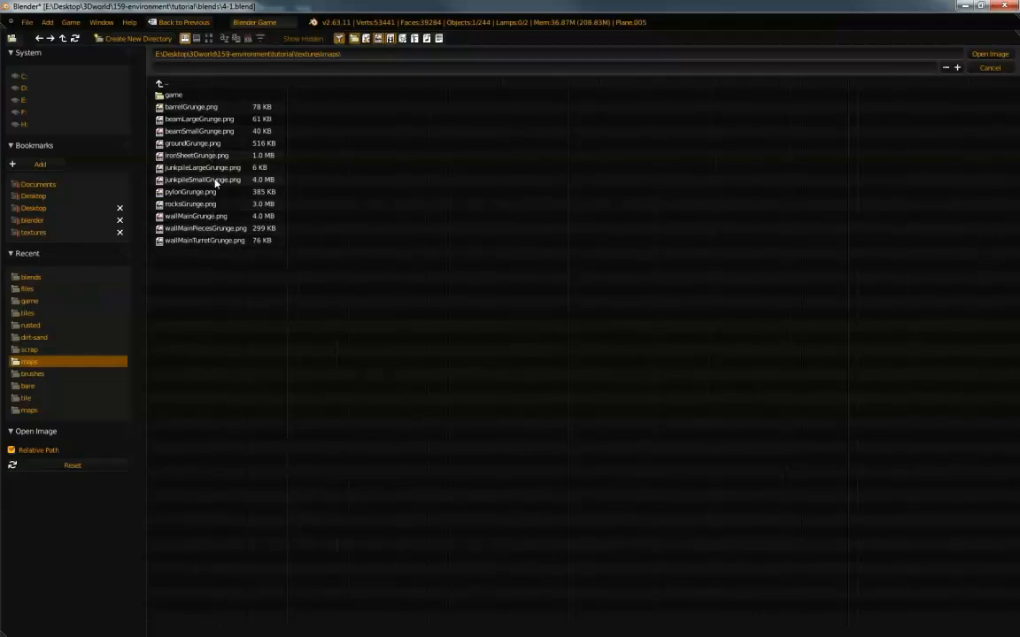
left_click(174, 94)
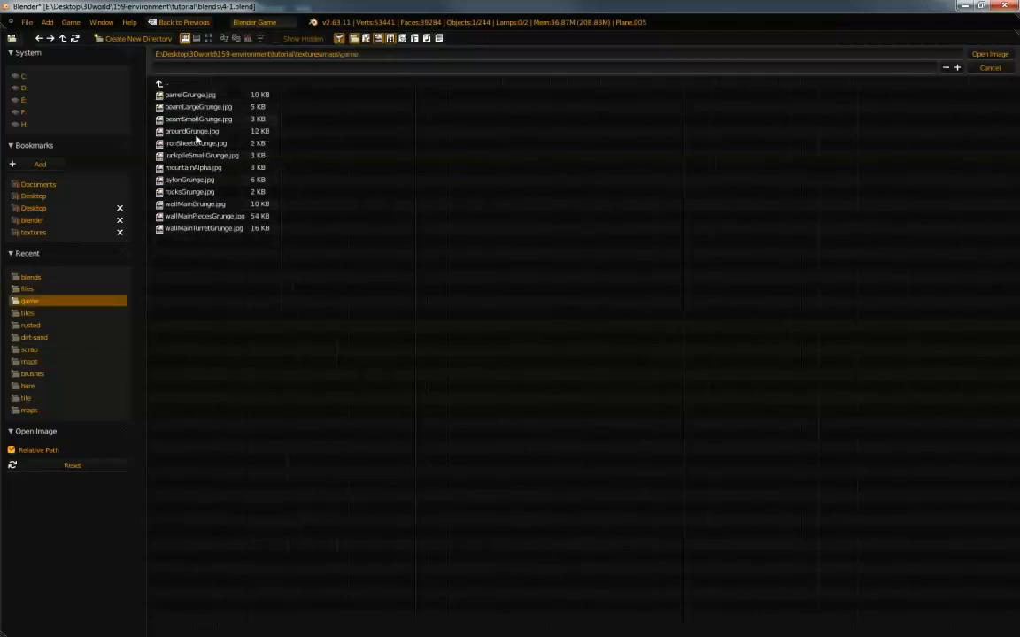
left_click(203, 168)
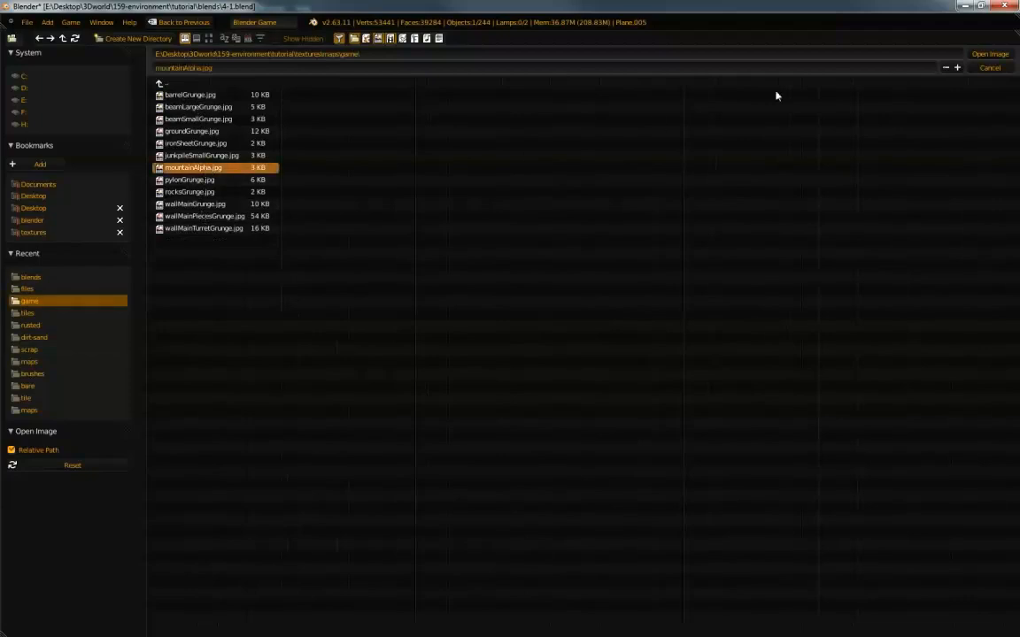
left_click(987, 56)
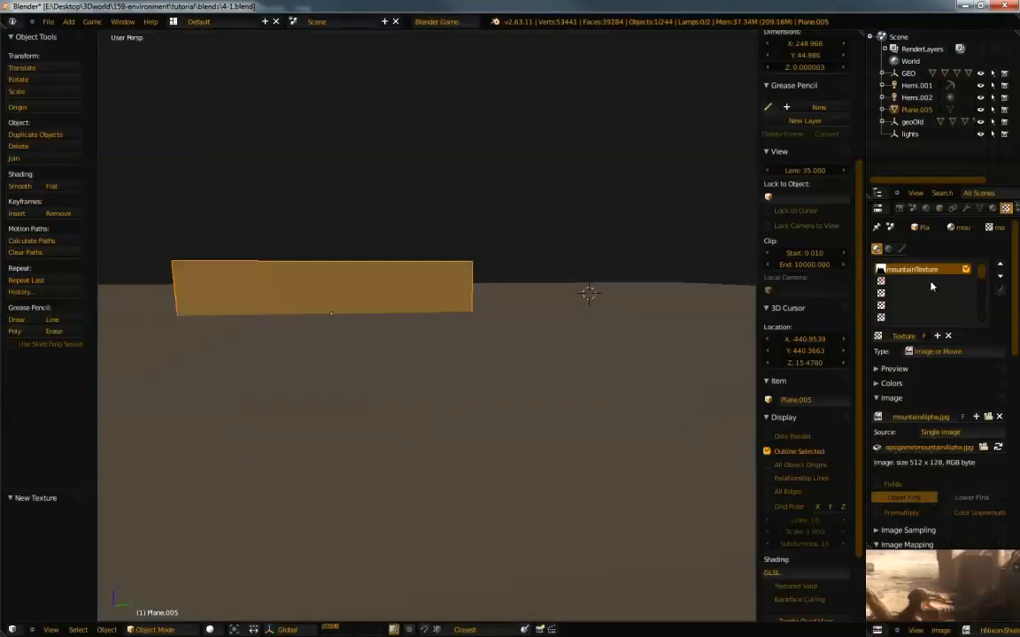
Set the texture's mapping coordinates to UV with the UVMap layer
scroll(912, 408, "down", 8)
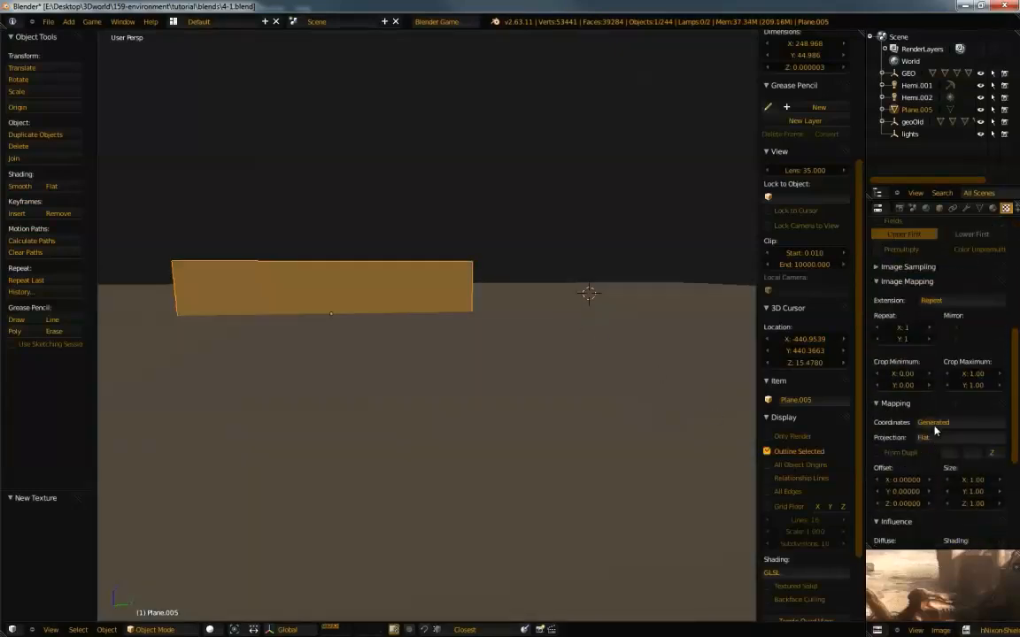
left_click(934, 422)
left_click(923, 371)
left_click(929, 437)
left_click(941, 453)
Set the mountain texture's blend type to Multiply and make it influence the diffuse Alpha instead of Color
scroll(915, 456, "up", 10)
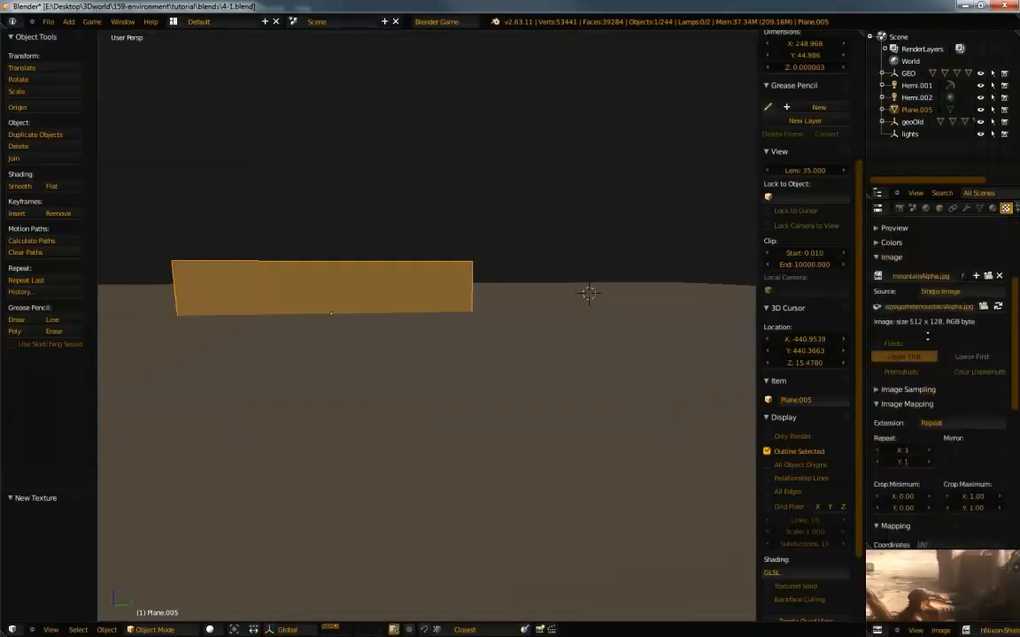
scroll(916, 455, "down", 16)
scroll(911, 425, "down", 4)
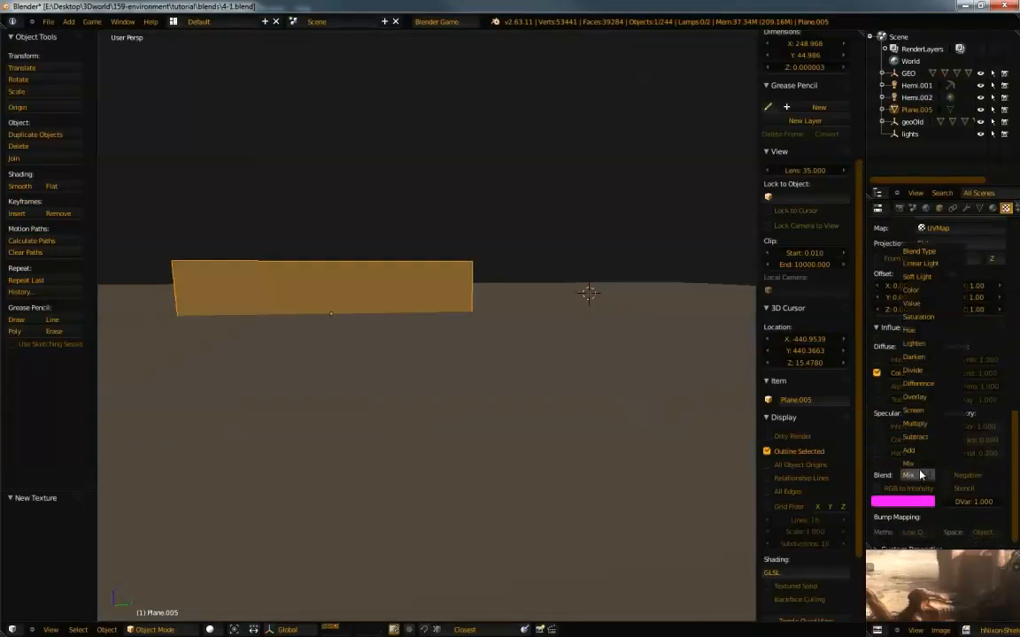
scroll(922, 475, "up", 12)
scroll(918, 436, "up", 5)
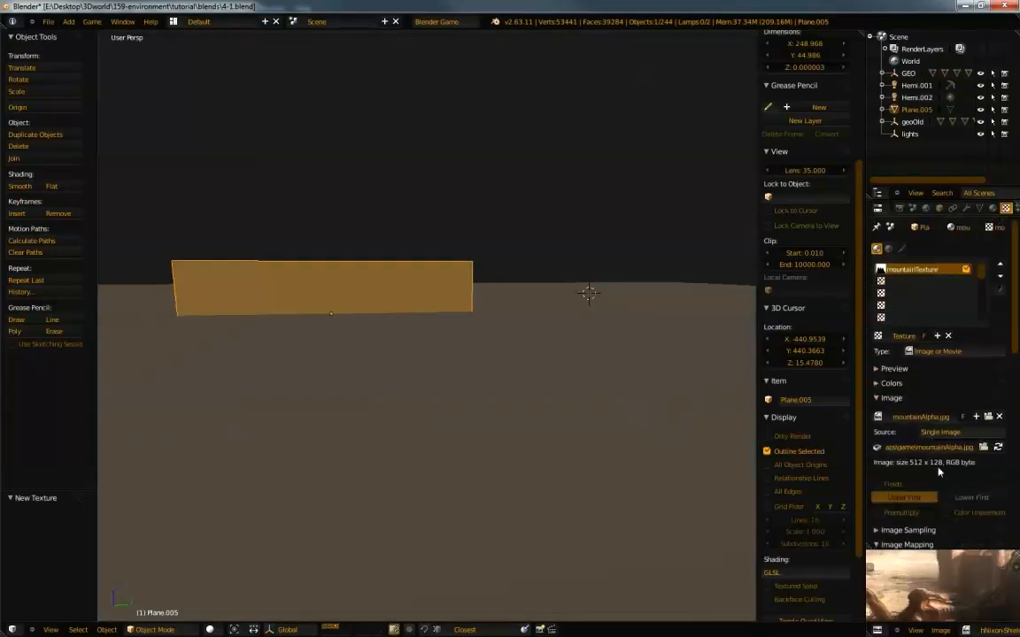
left_click(991, 207)
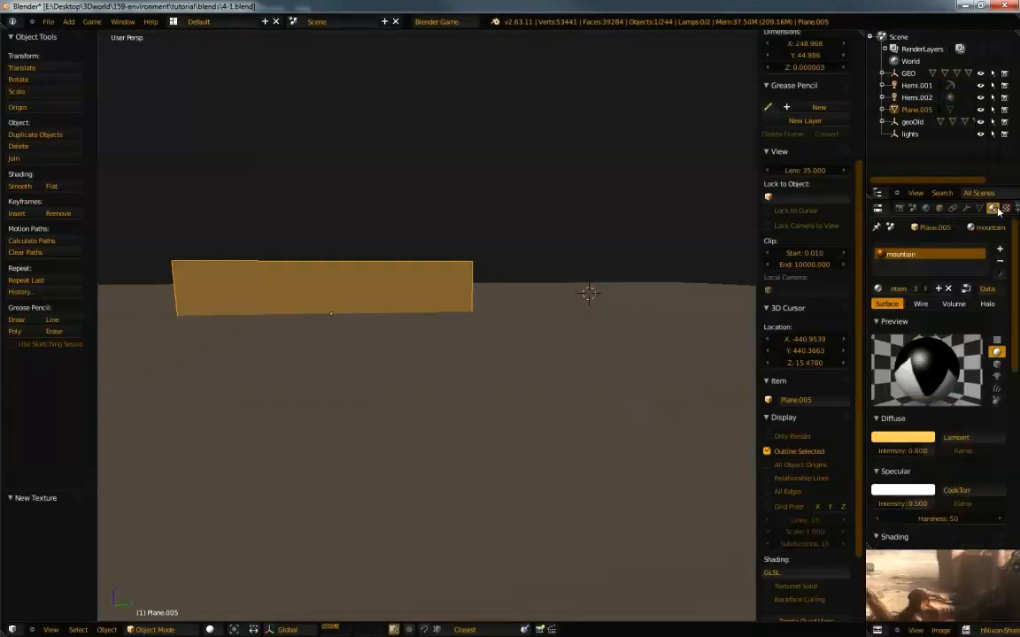
left_click(1005, 207)
scroll(962, 304, "down", 15)
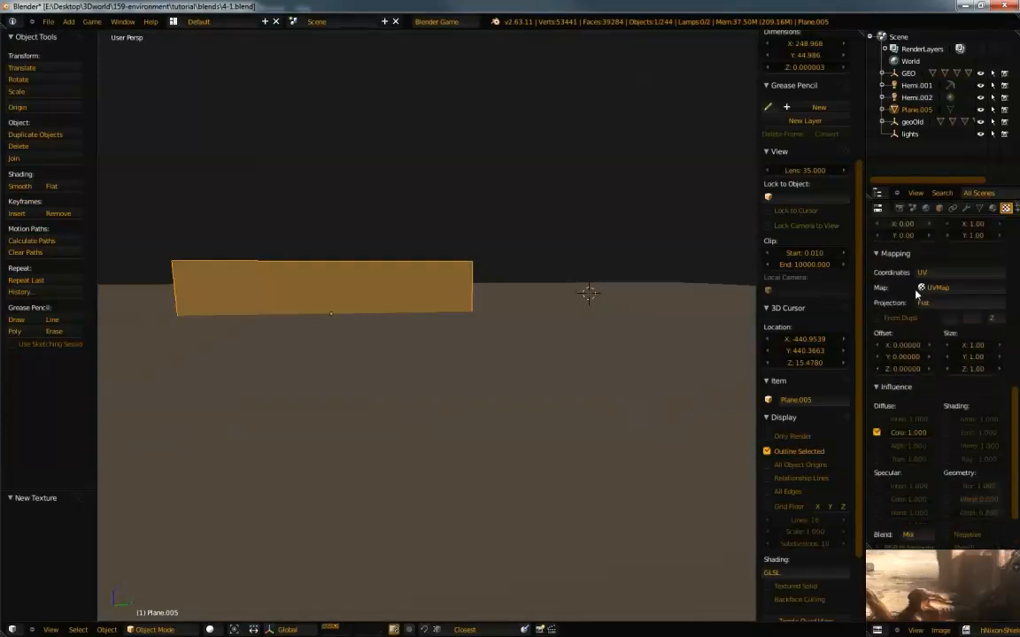
left_click(906, 466)
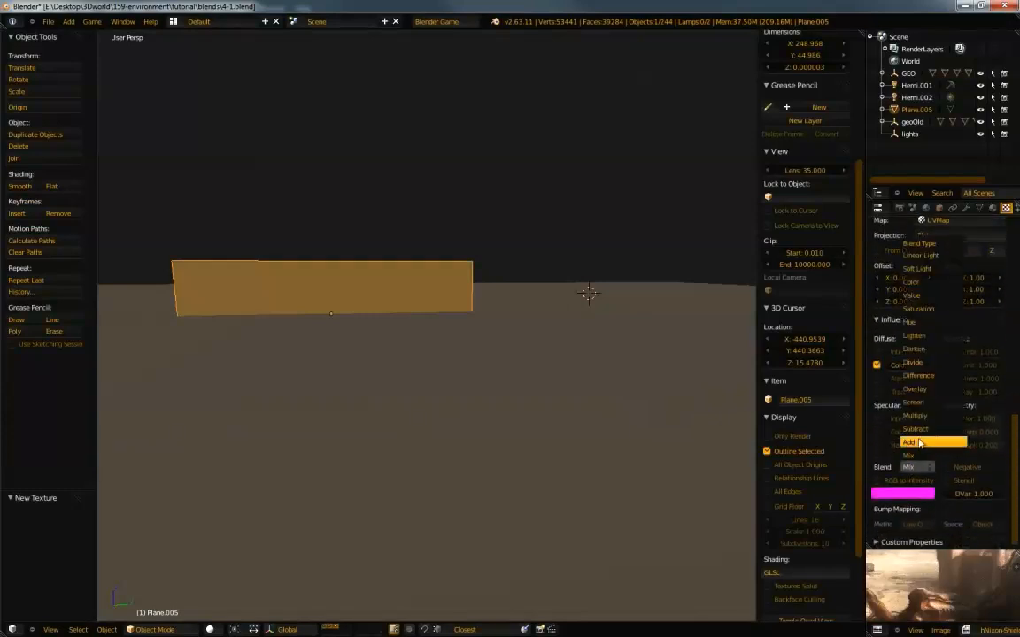
left_click(917, 416)
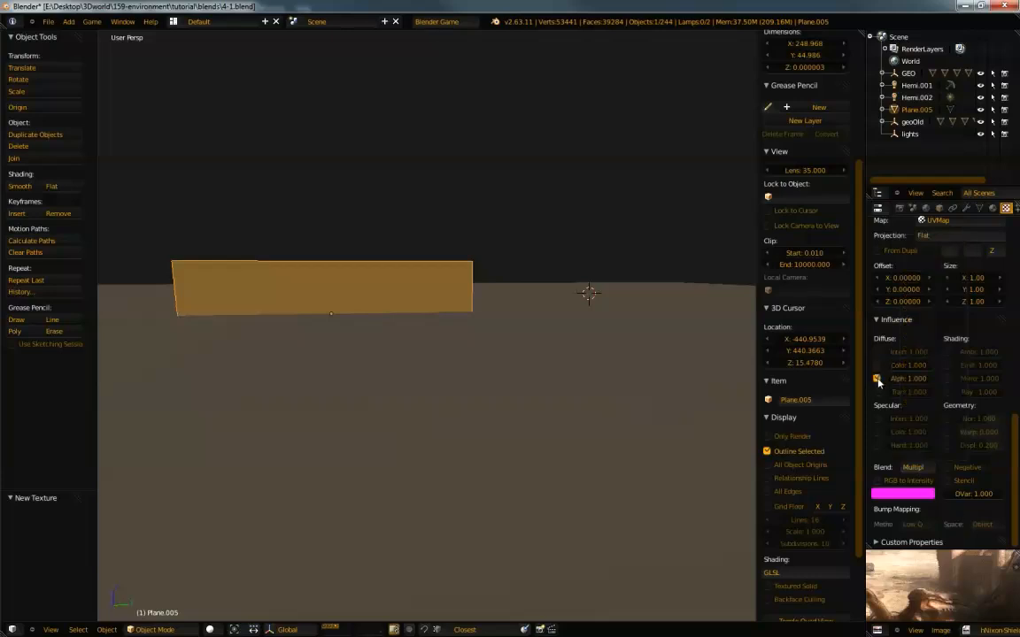
Display the mountain material's shading and game settings and switch the viewport to textured shading
left_click(992, 207)
scroll(923, 254, "down", 8)
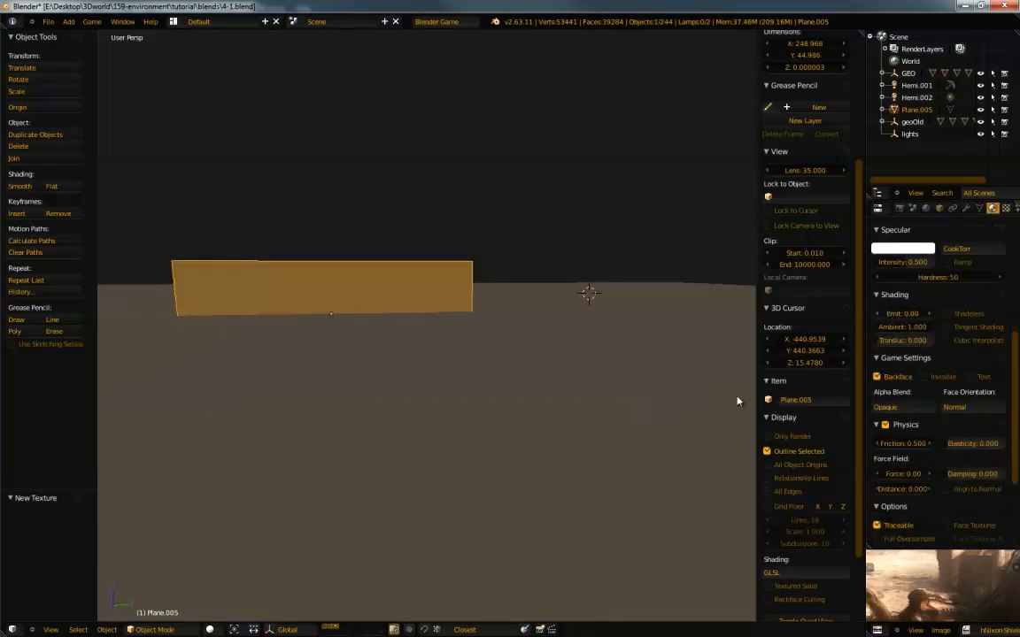
key("alt+z")
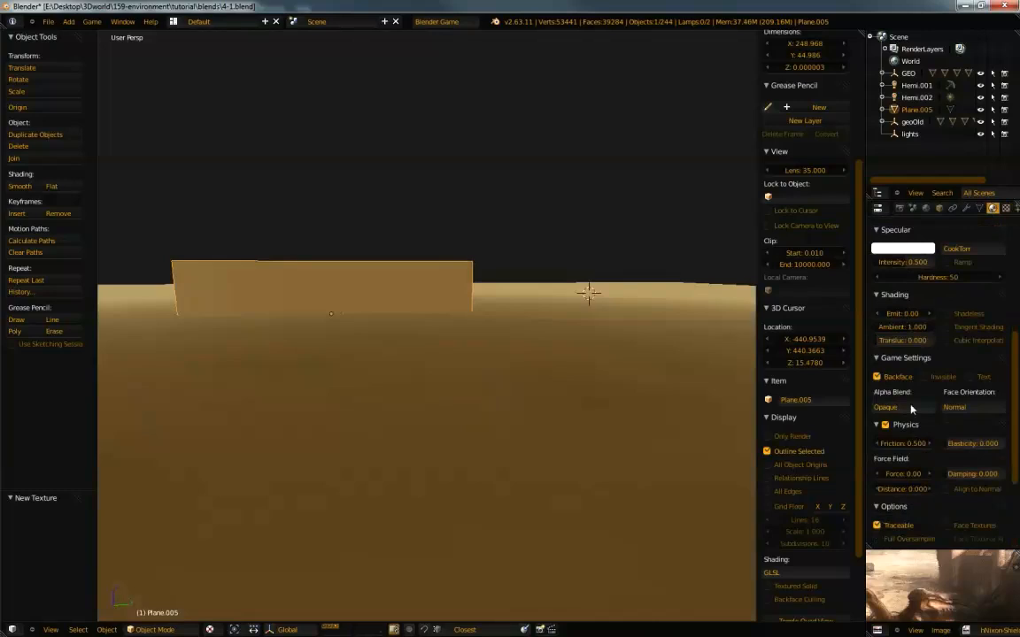
scroll(907, 371, "up", 3)
scroll(891, 310, "down", 3)
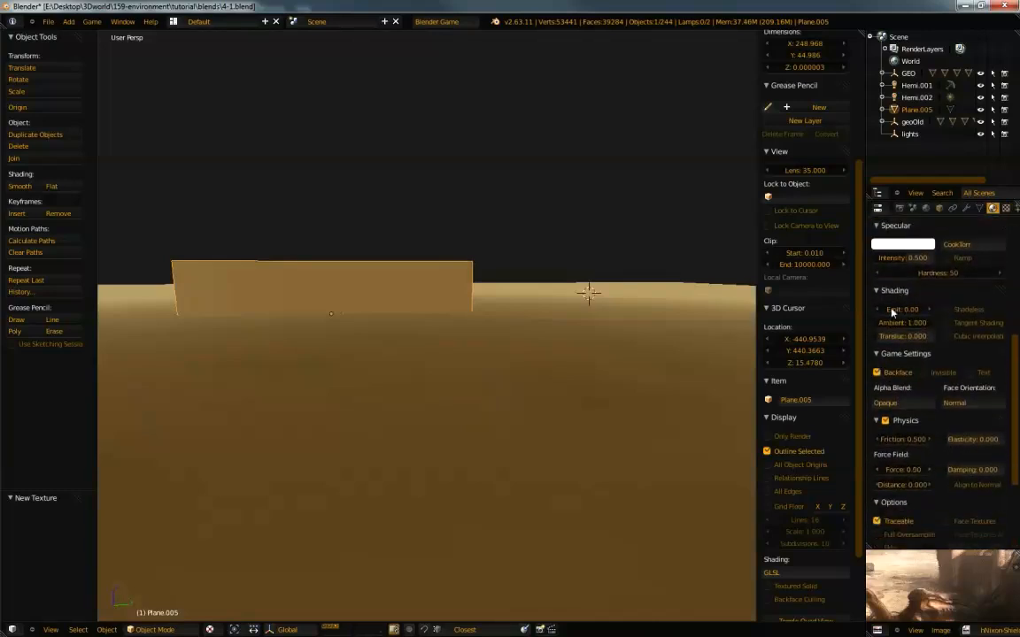
Enable Z Transparency in the selected plane's material and reduce its alpha until the plane is fully transparent
scroll(894, 336, "down", 4)
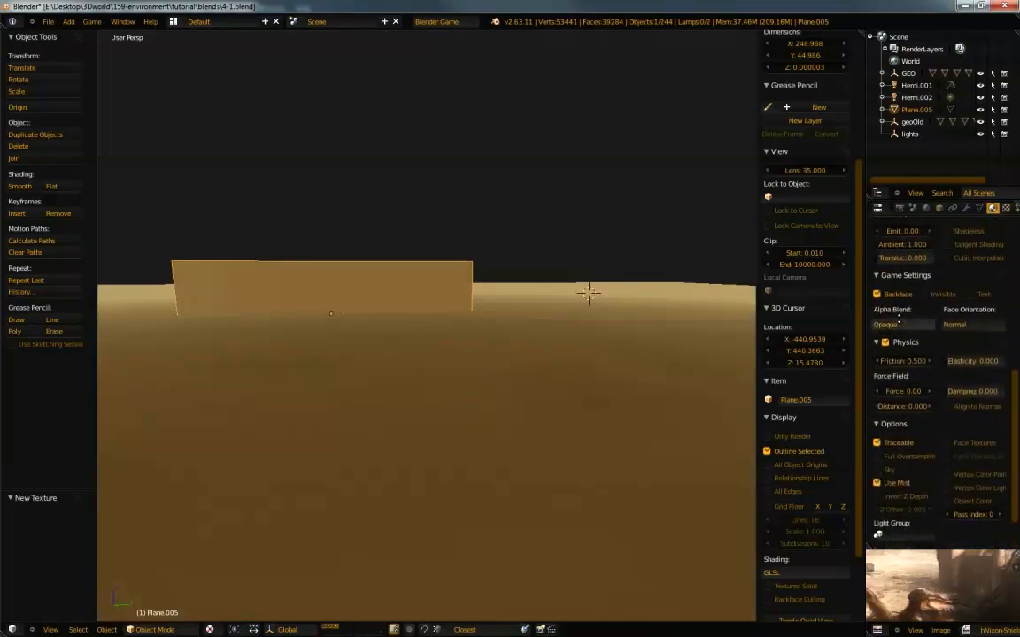
scroll(899, 317, "up", 3)
scroll(896, 409, "down", 5)
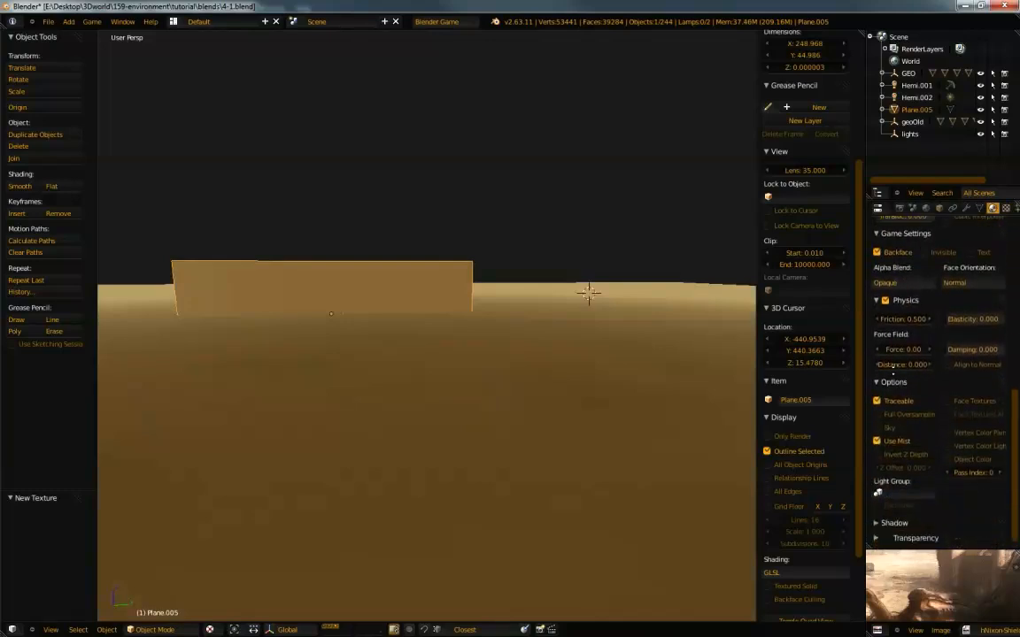
scroll(893, 324, "down", 1)
left_click(884, 530)
left_click(876, 529)
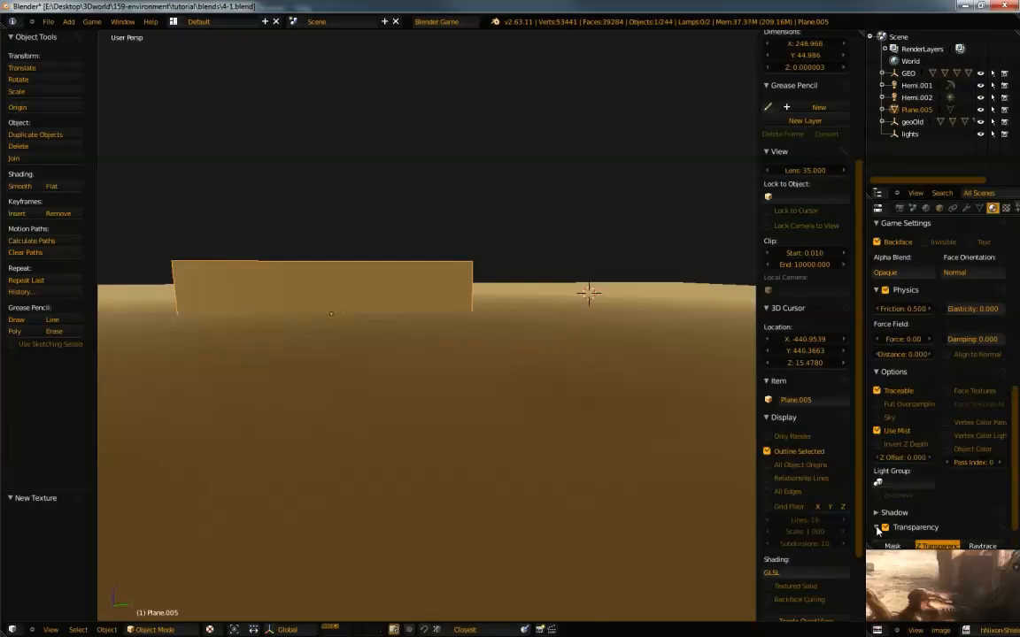
middle_click_drag(911, 469, 919, 365)
left_click_drag(933, 530, 766, 514)
middle_click_drag(487, 347, 482, 340)
Enable RGB to Intensity in the plane's texture influence and set its blend mode to Mix
left_click(1006, 208)
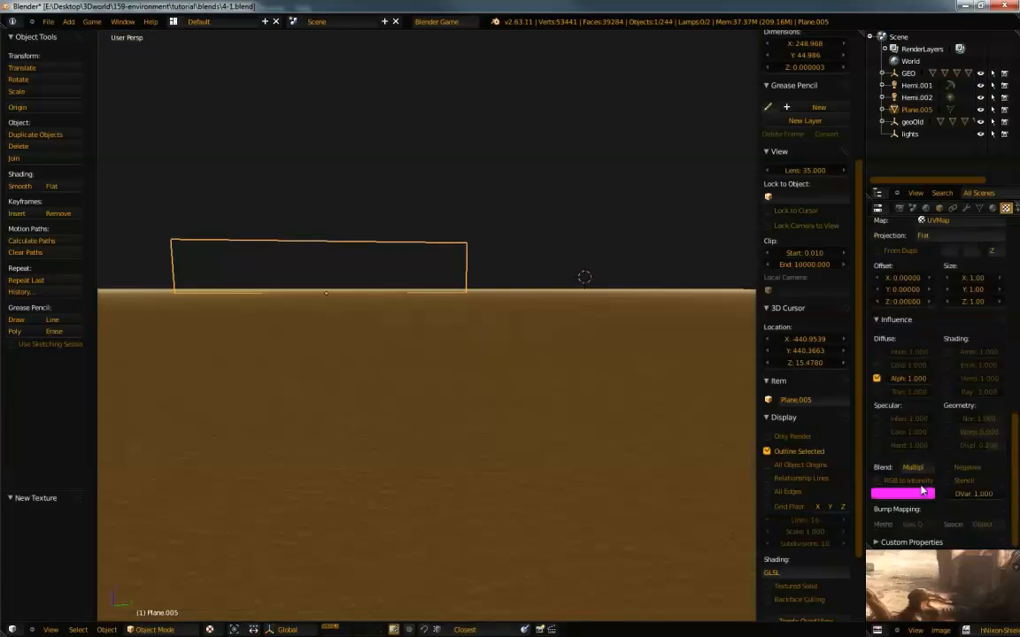
left_click(891, 483)
left_click(917, 467)
left_click(923, 454)
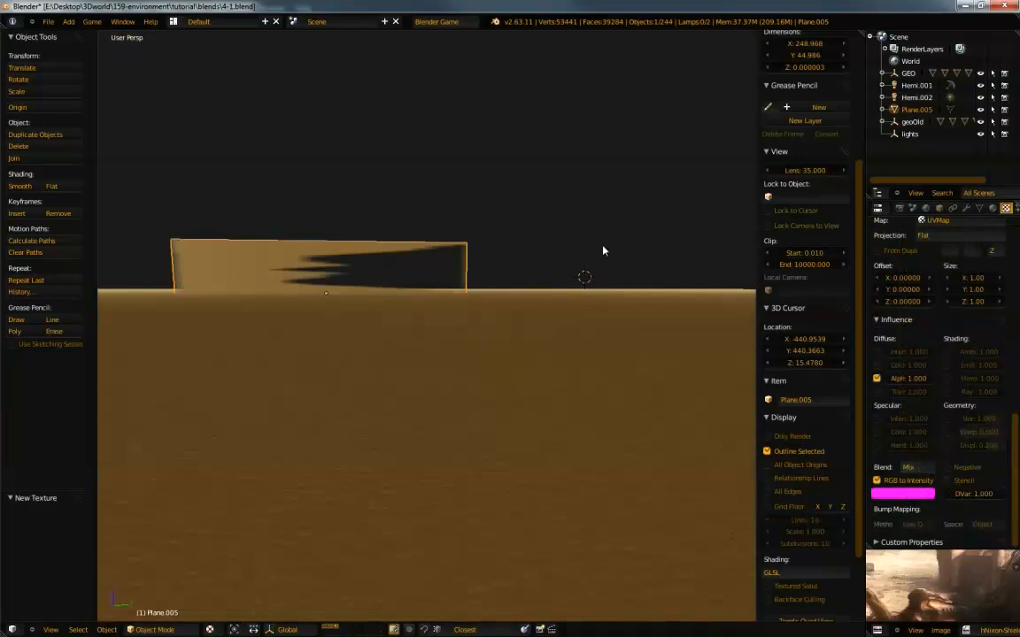
Split the 3D view and turn the new area into a UV/Image Editor
left_click_drag(865, 32, 584, 36)
left_click(599, 629)
left_click(629, 550)
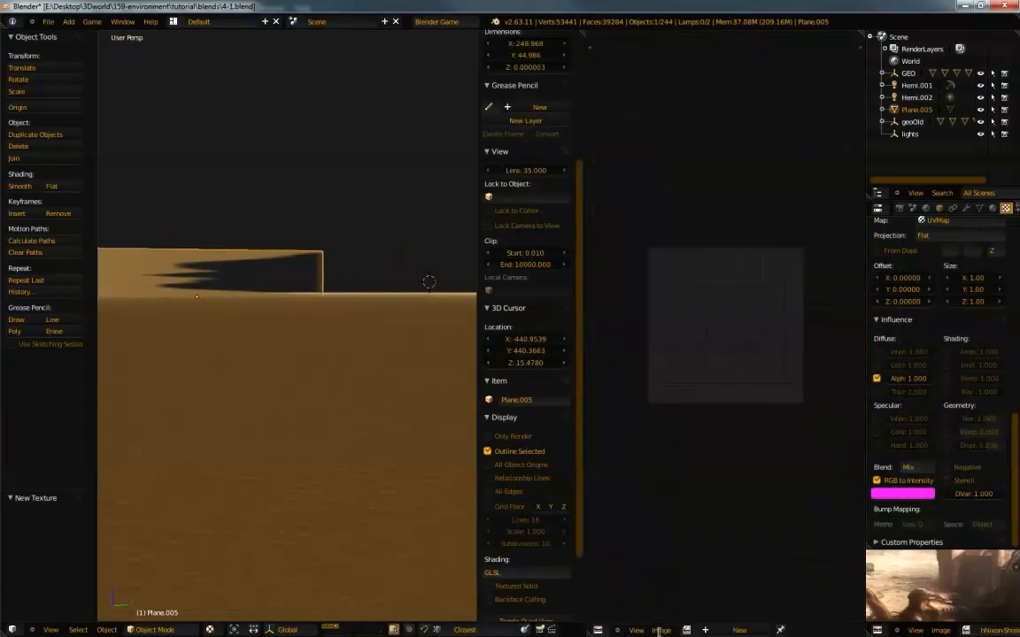
Enter Edit Mode on the plane and display mountainAlpha.jpg behind its UVs
key("Tab")
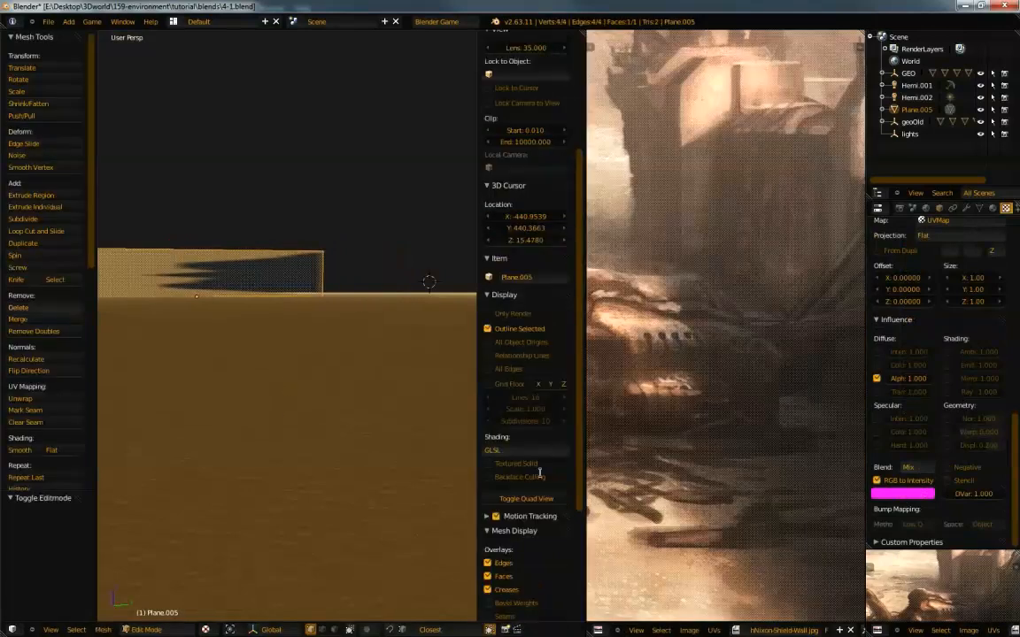
left_click(735, 630)
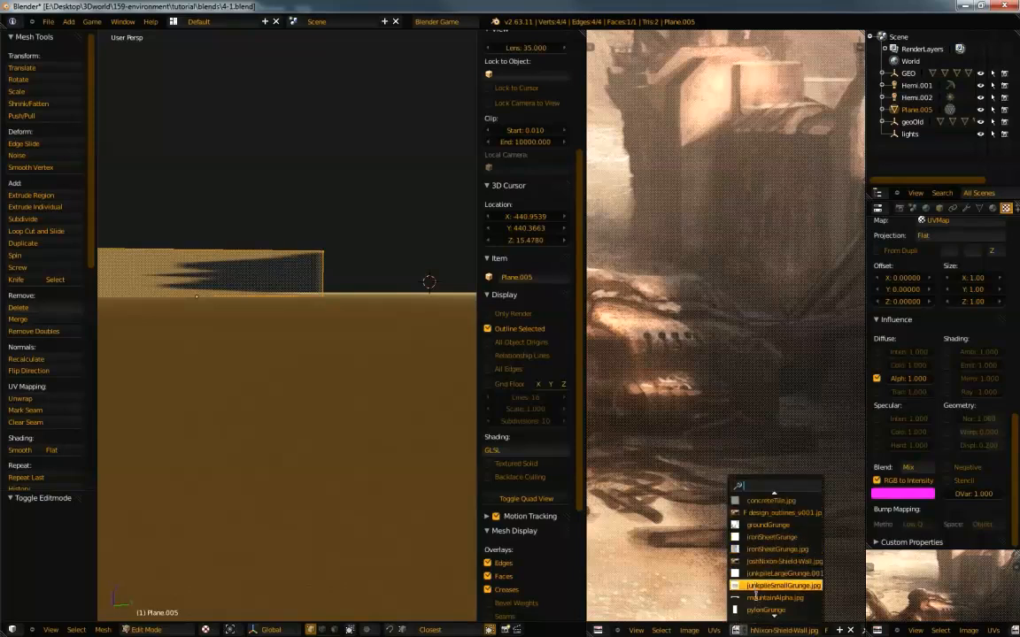
left_click(777, 598)
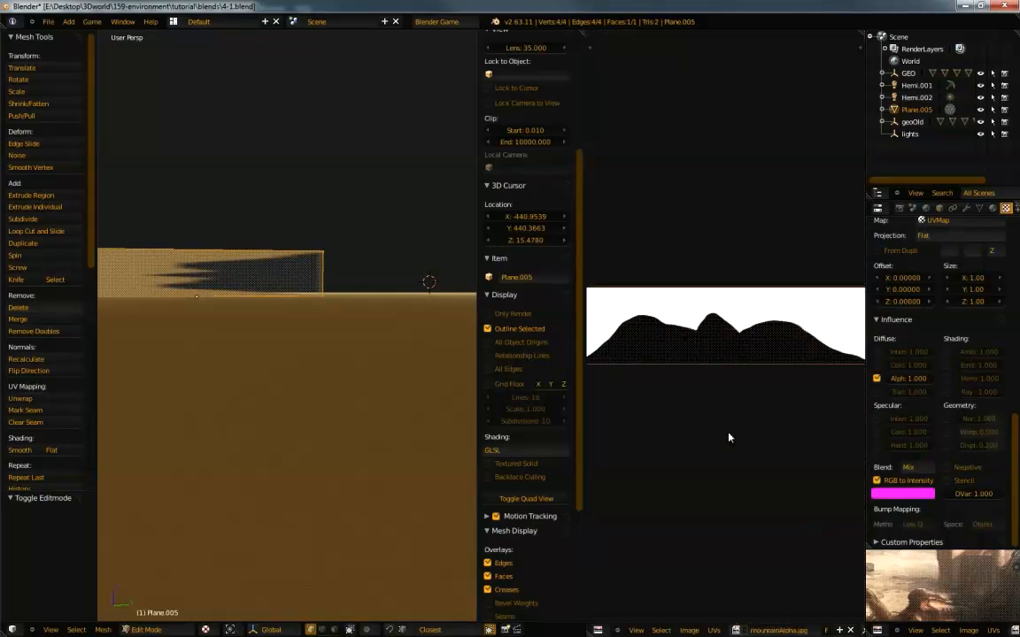
scroll(724, 414, "down", 3)
middle_click_drag(618, 322, 672, 325)
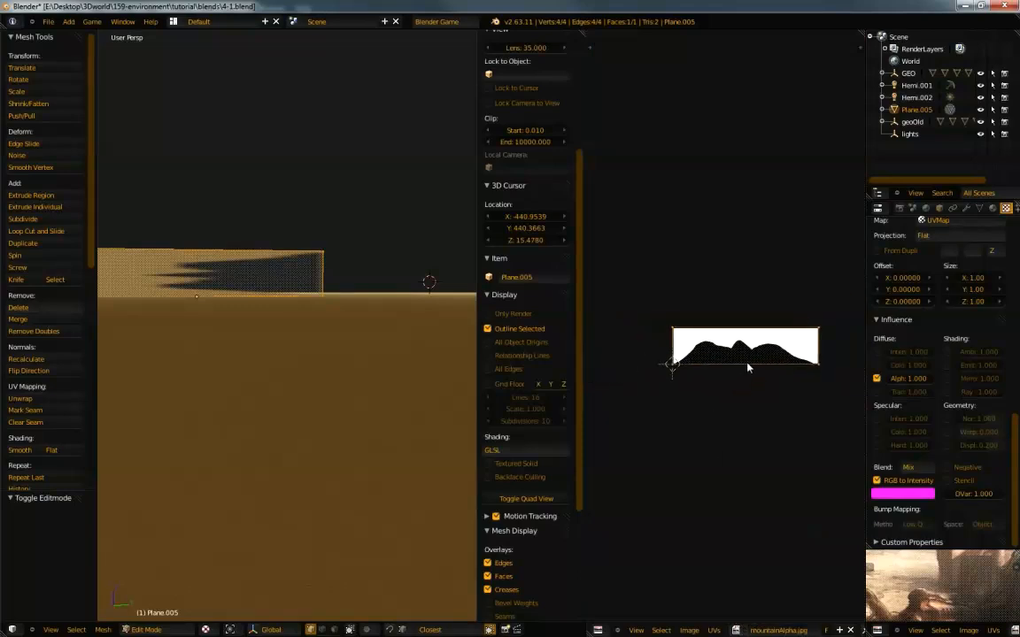
Rotate the plane's UVs by -90 degrees
key("r")
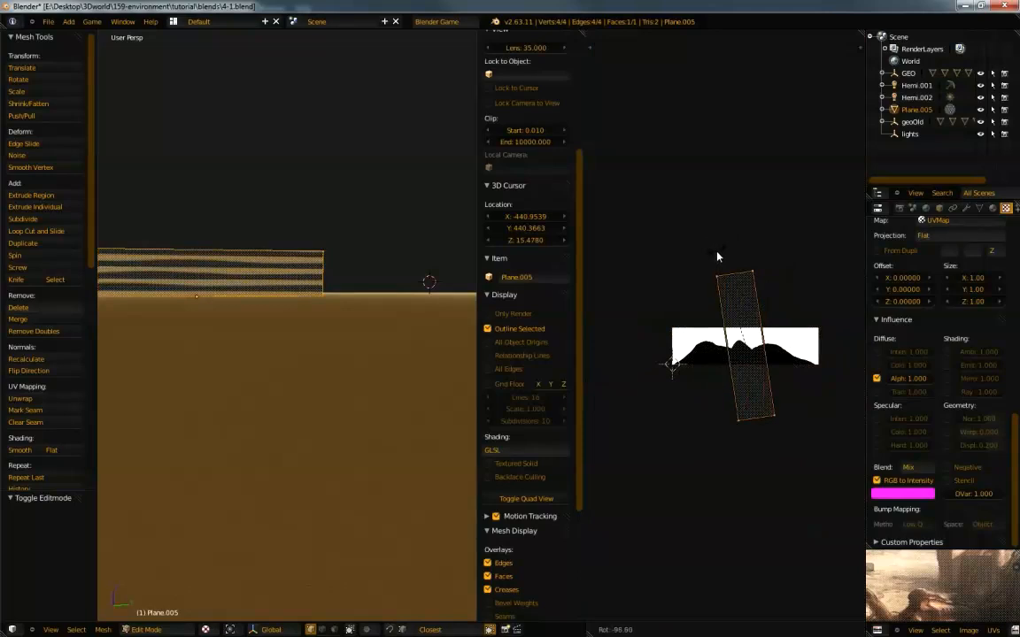
type("090")
key("Return")
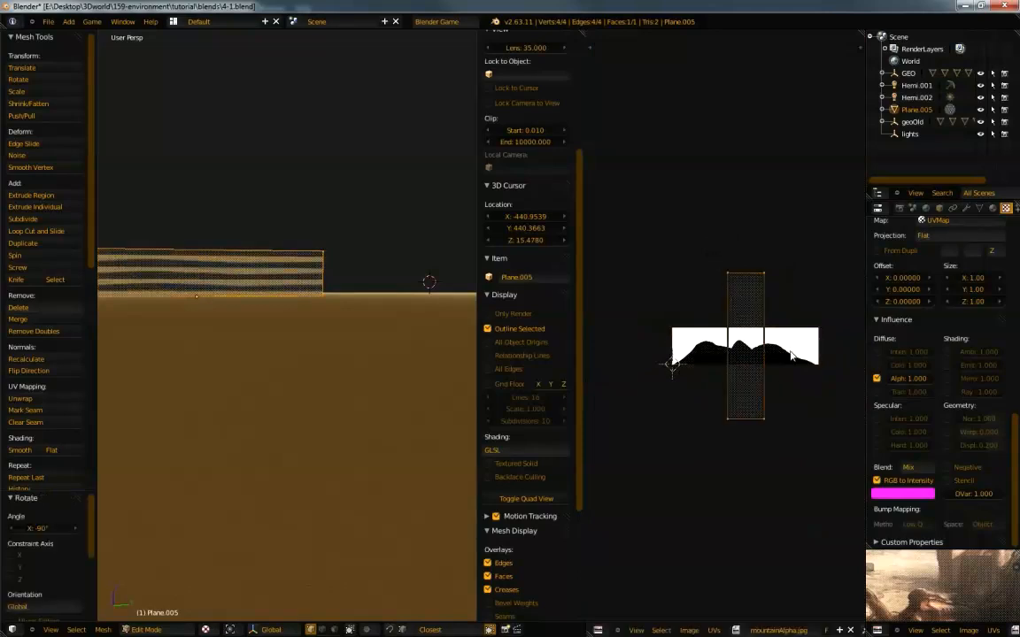
Scale the UVs along Y and X to fit the bounds of the mountain image, and return to Object Mode
key("s")
key("y")
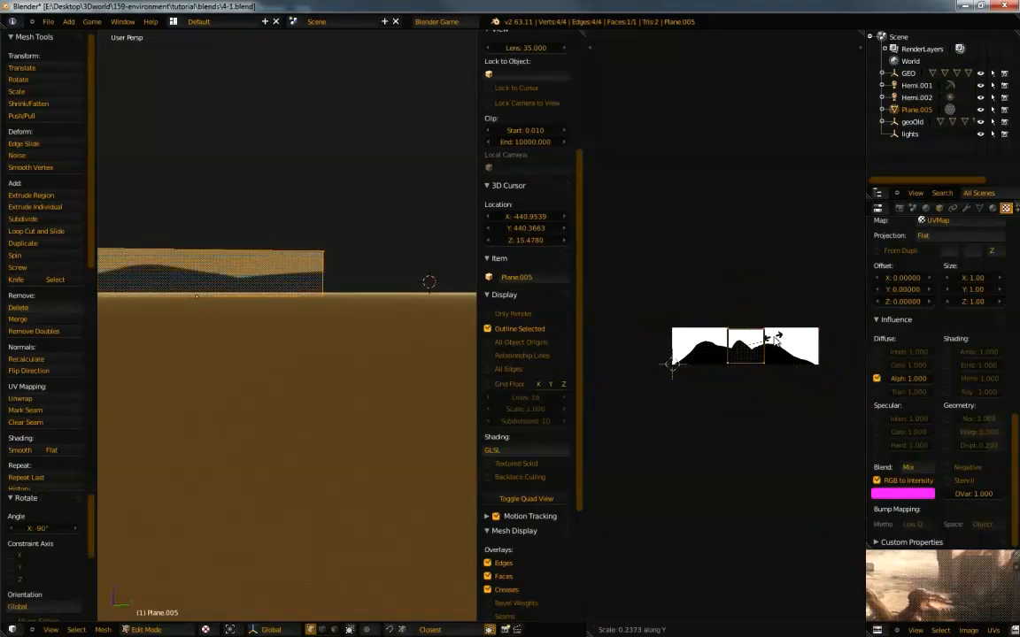
left_click(773, 346)
key("s")
key("x")
left_click(824, 358)
key("s")
key("x")
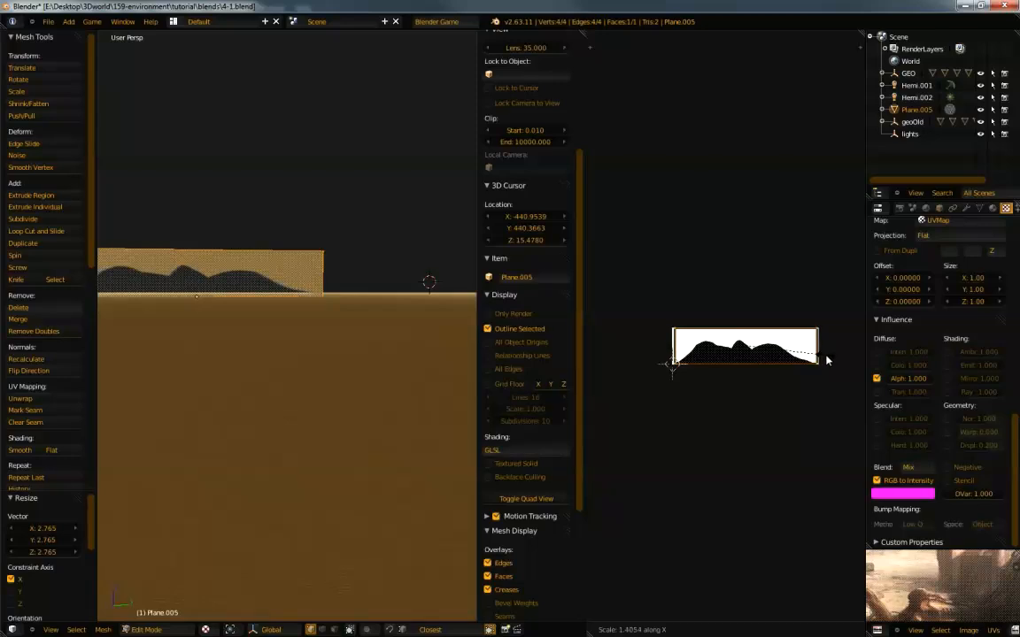
left_click(818, 363)
key("Tab")
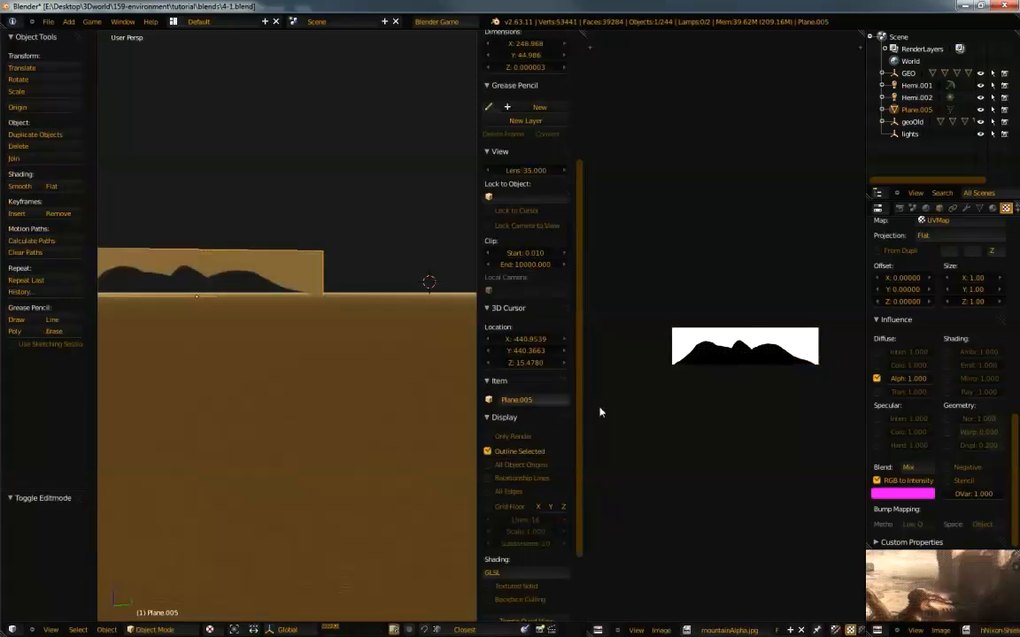
Enable Negative in the mountain texture's influence settings and deselect everything in the scene
middle_click_drag(732, 421, 729, 418)
left_click(946, 468)
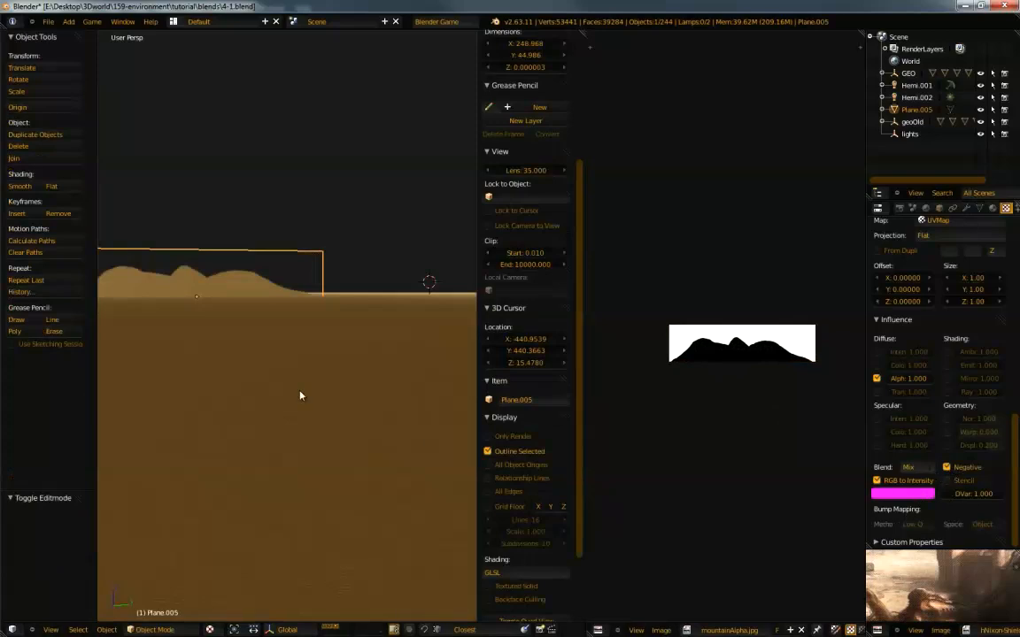
middle_click_drag(281, 419, 273, 391)
key("a")
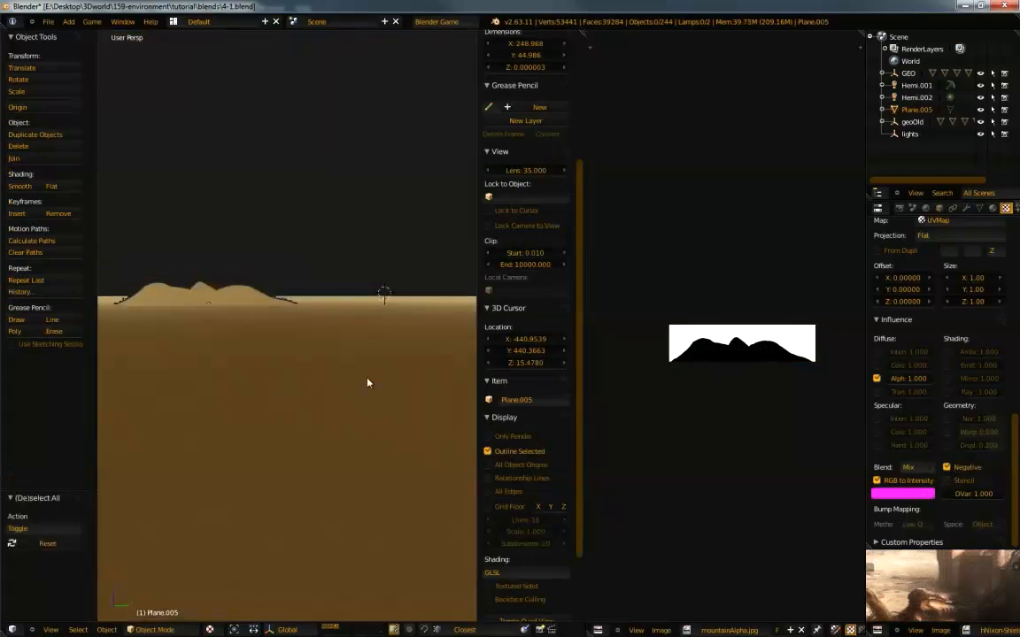
mouse_move(282, 352)
middle_mouse_down()
mouse_move(289, 336)
mouse_move(283, 347)
middle_mouse_up()
Enable Premultiply for the mountainAlpha.jpg texture image and reselect the mountain plane to compare its edges
scroll(895, 254, "up", 6)
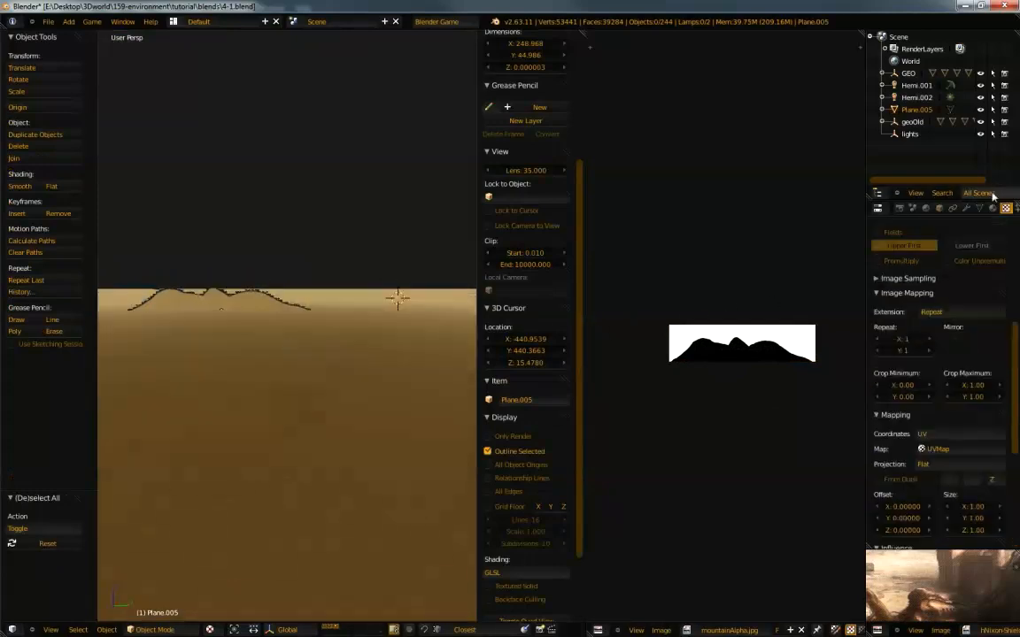
scroll(920, 336, "up", 3)
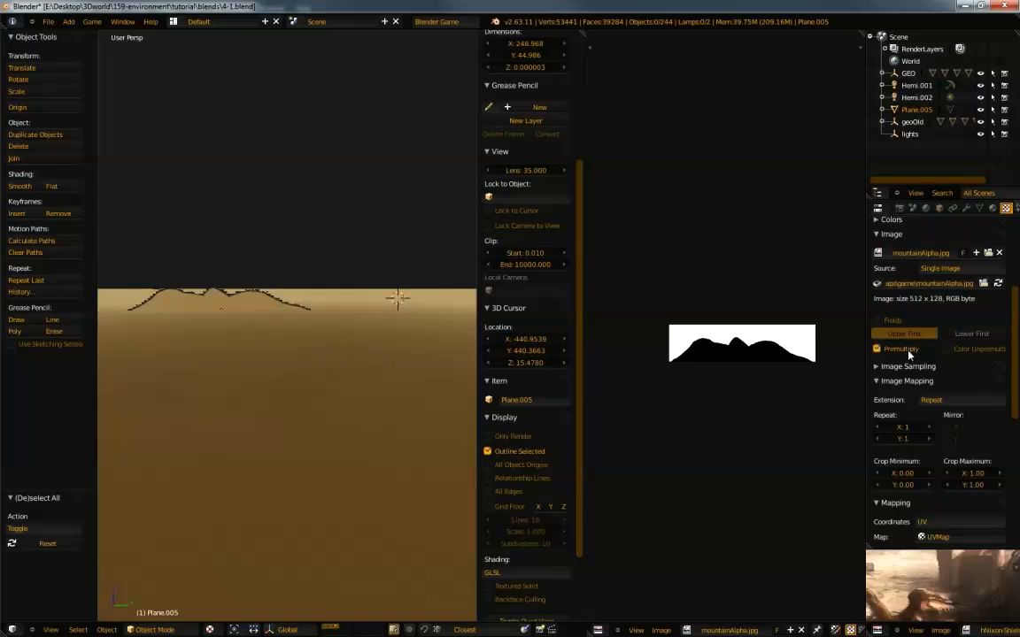
mouse_move(291, 331)
middle_mouse_down()
mouse_move(299, 340)
mouse_move(285, 349)
middle_mouse_up()
right_click(282, 334)
right_click(297, 403)
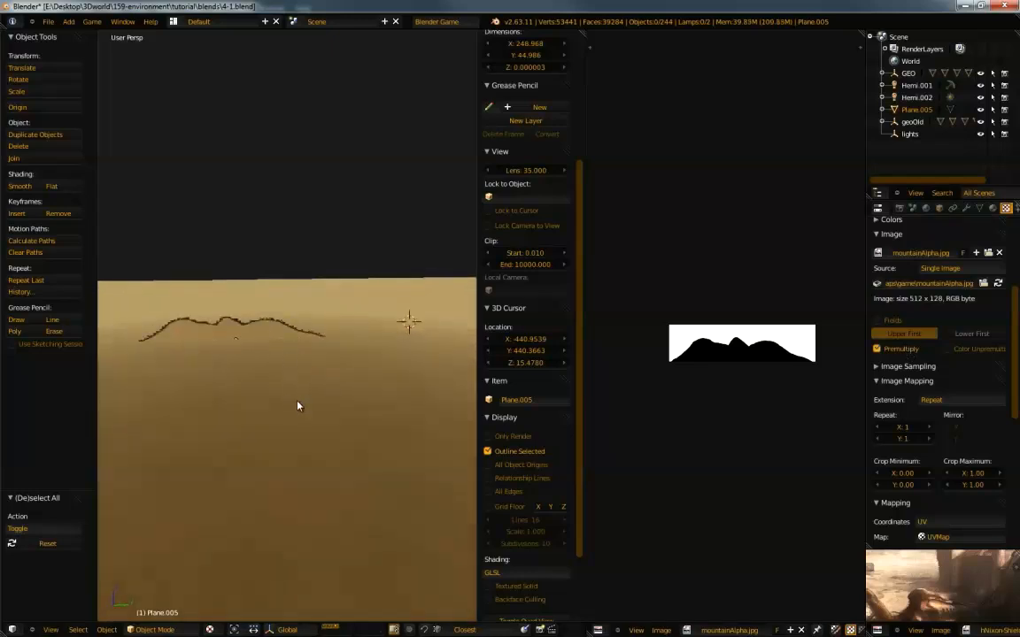
right_click(279, 338)
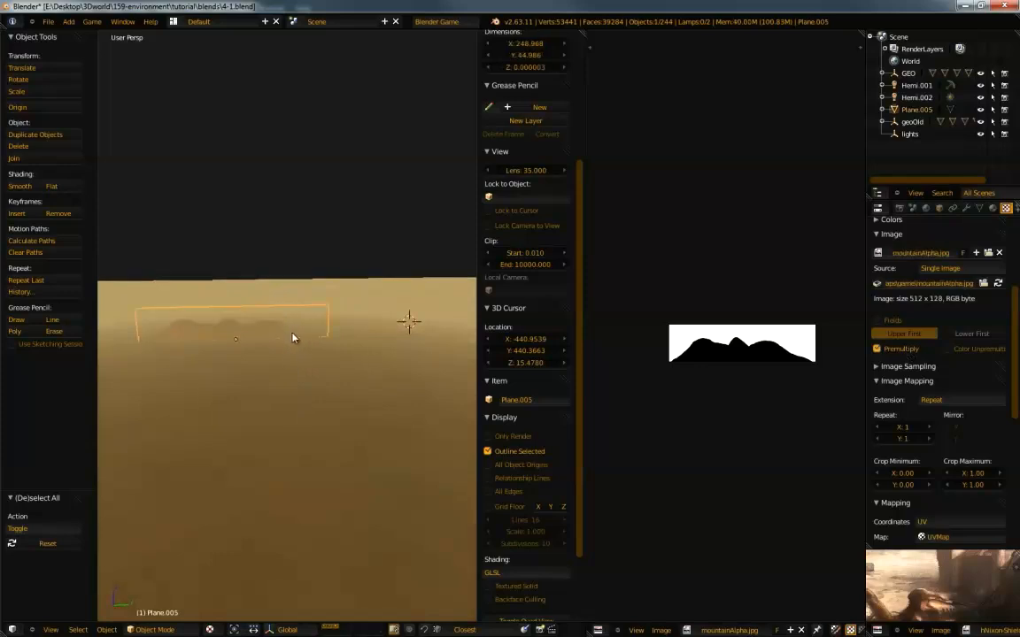
Select the sand ground and run the game preview to examine the mountain silhouette's edges, stopping it when done
right_click(282, 392)
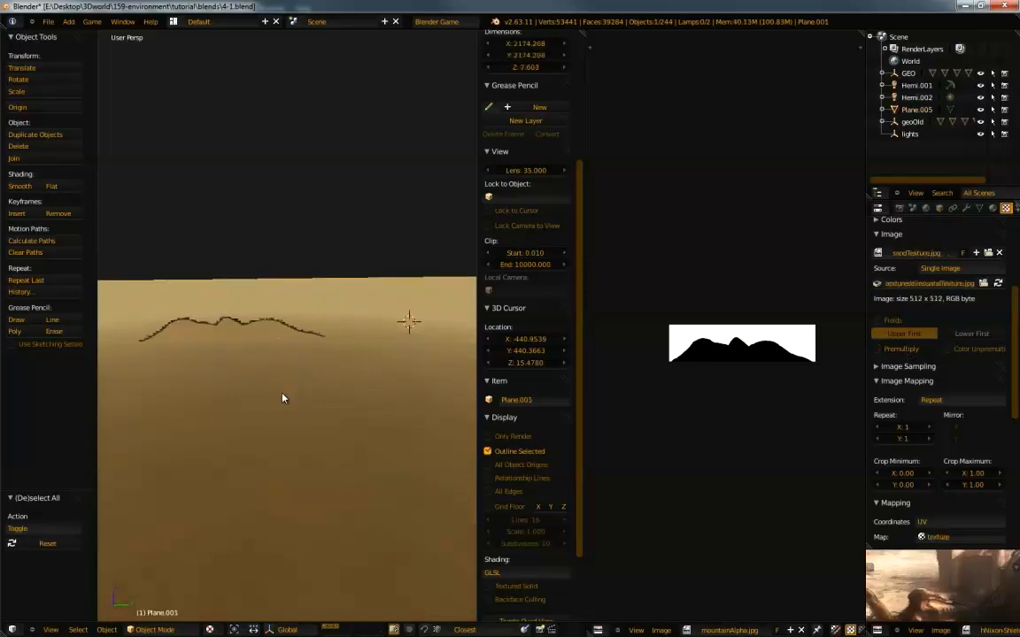
key("p")
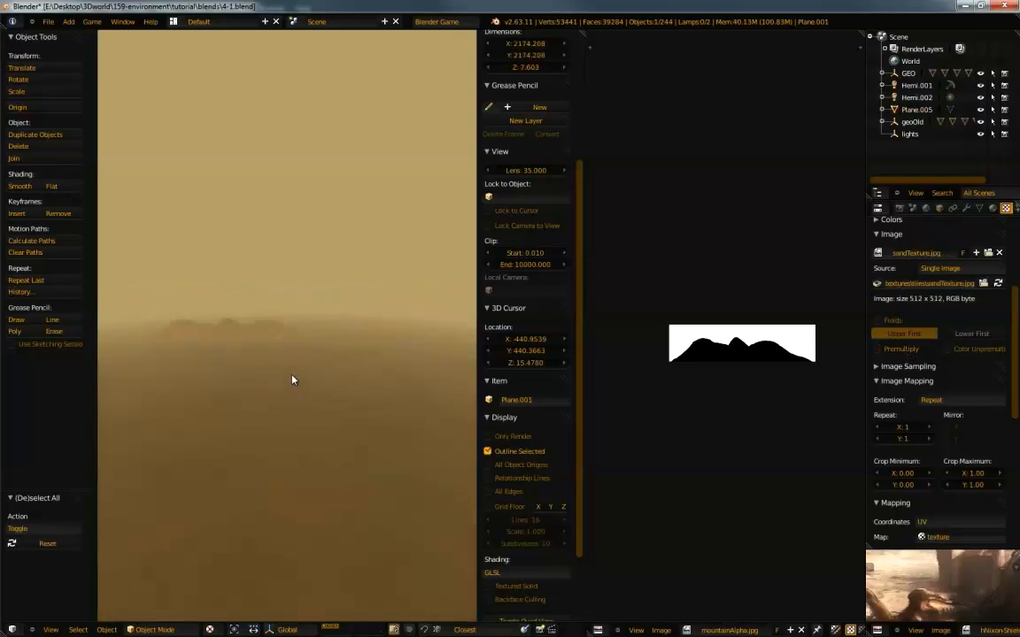
key("Escape")
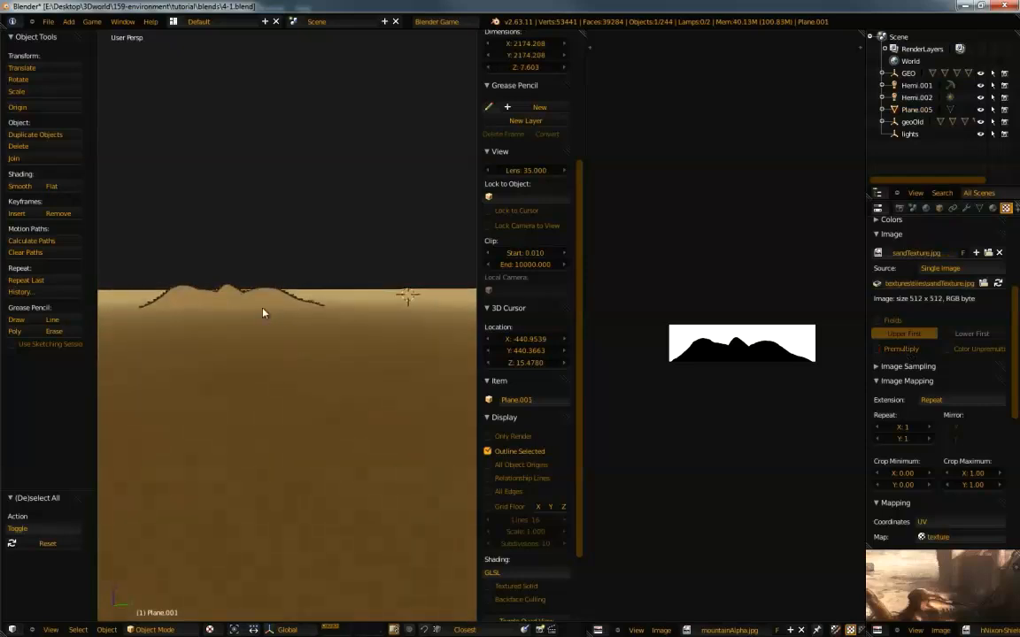
Reselect the mountain plane and save the blend file over the existing one
middle_click_drag(262, 312, 258, 291)
right_click(256, 289)
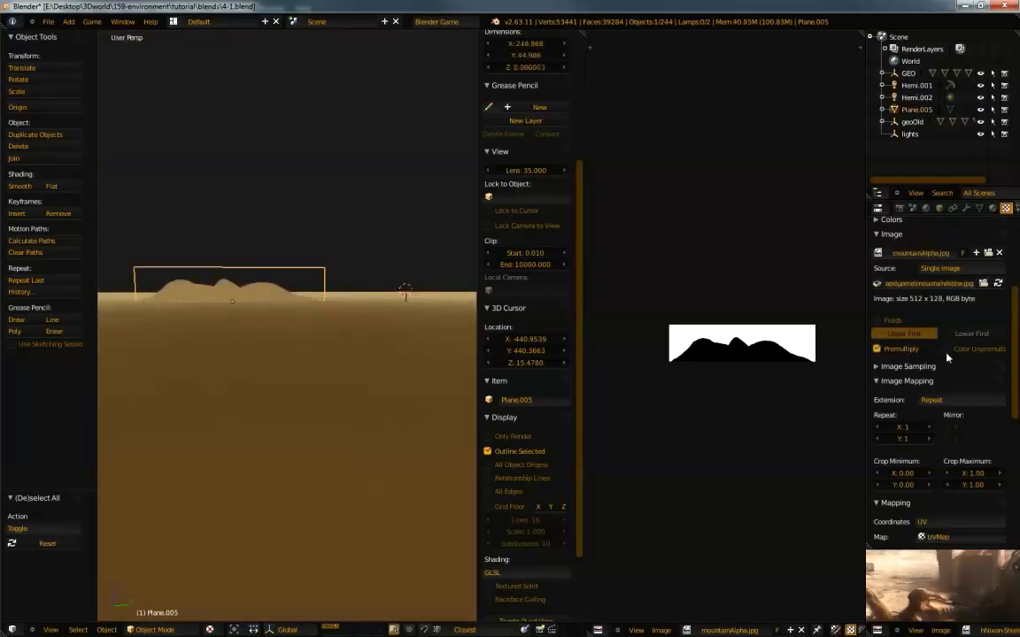
middle_click_drag(225, 378, 248, 436)
scroll(227, 382, "down", 2)
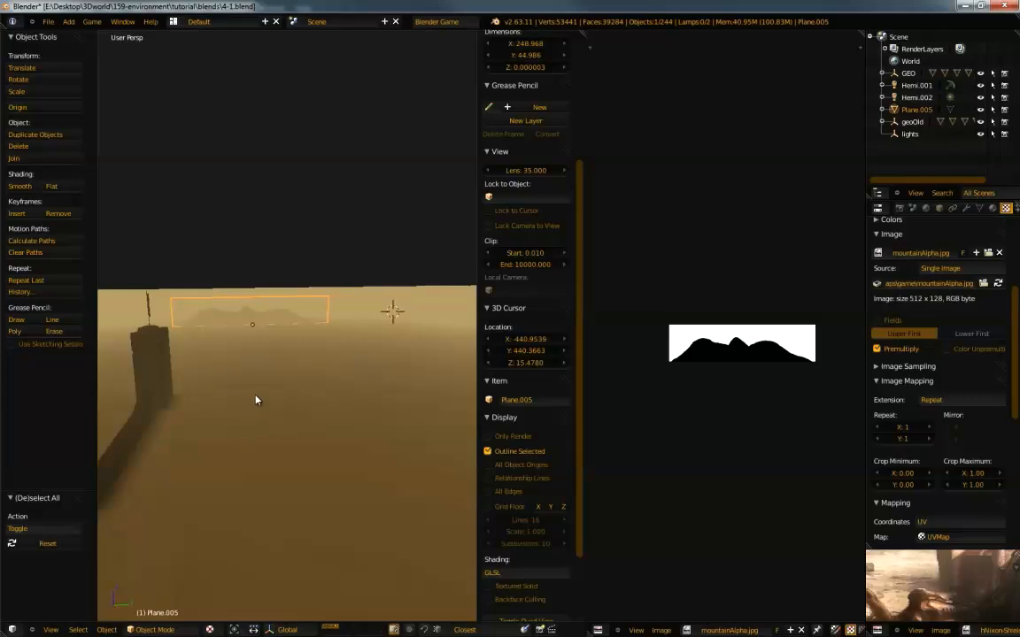
scroll(255, 395, "down", 2)
middle_click_drag(250, 369, 287, 373)
key("ctrl+s")
left_click(264, 380)
Move the mountain plane about -40.5 units along the Y axis
key("g")
key("x")
key("y")
left_click(296, 441)
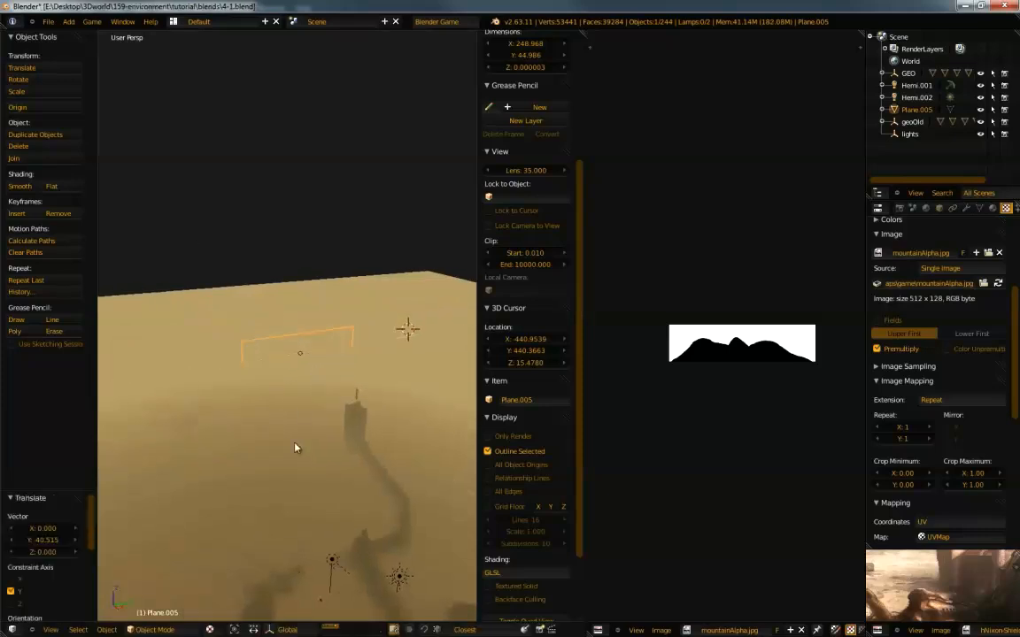
Move the mountain plane about -48.4 units along the X axis
middle_click_drag(294, 441, 287, 417)
scroll(306, 452, "up", 4)
middle_click_drag(310, 455, 285, 420)
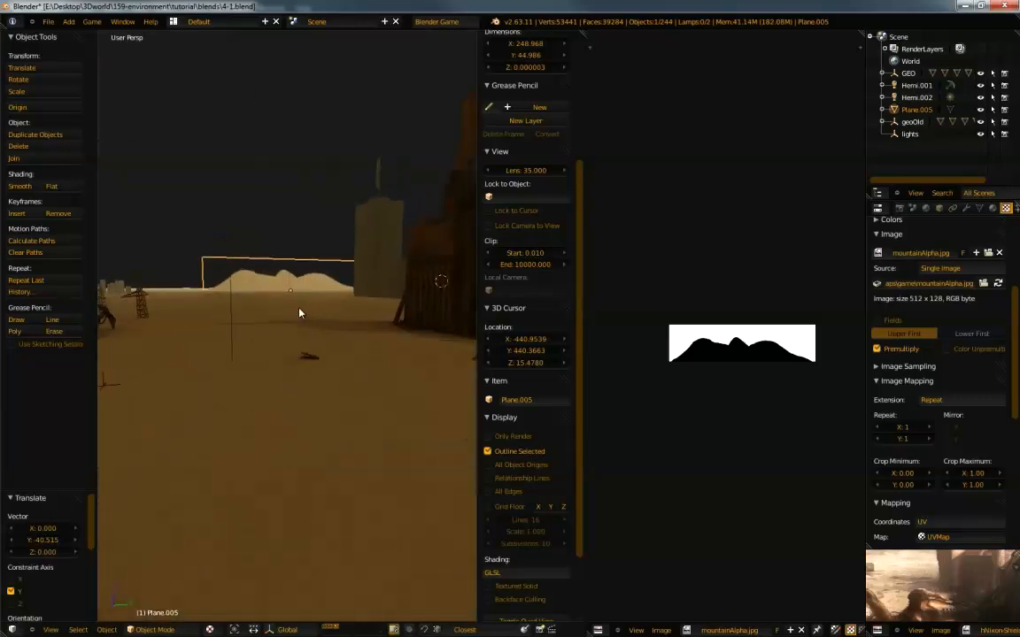
key("g")
key("x")
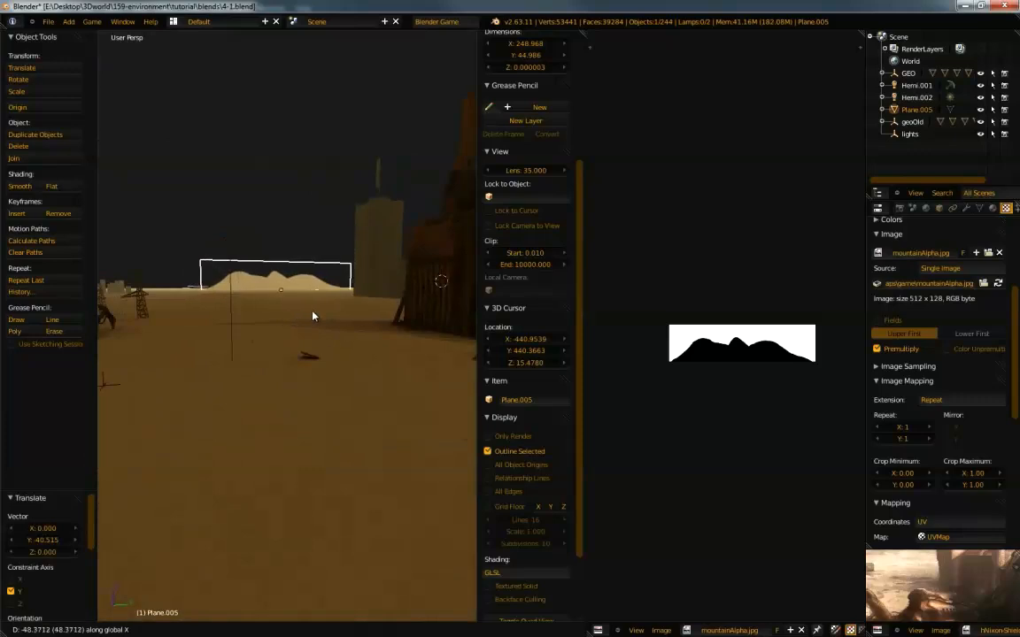
left_click(313, 314)
Create a linked duplicate of the mountain plane, offset about -58 units along X and shifted sideways in negative Y
key("alt+d")
key("x")
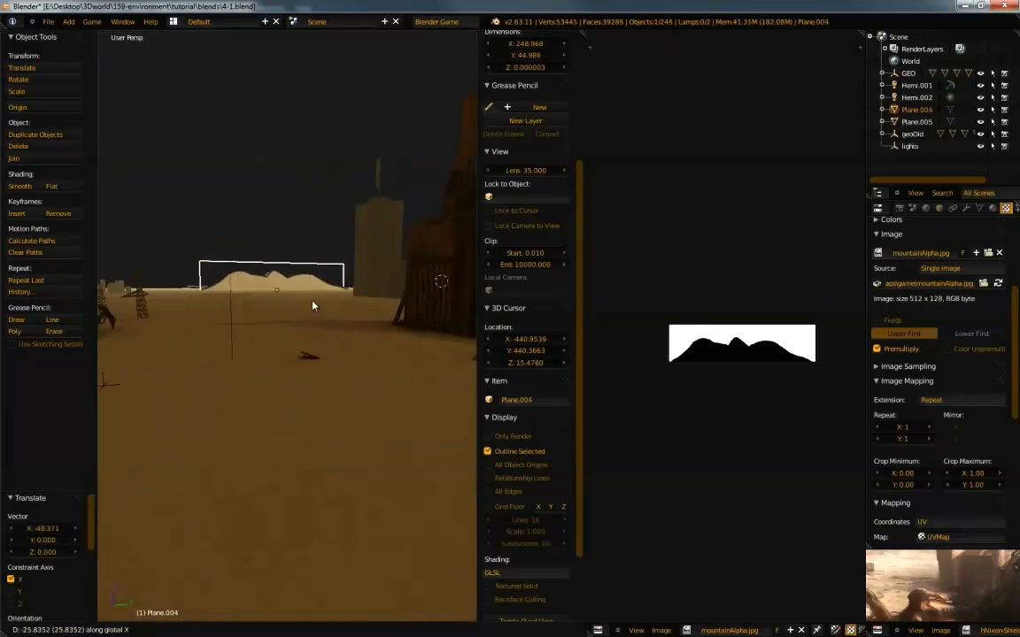
left_click(308, 301)
key("g")
key("y")
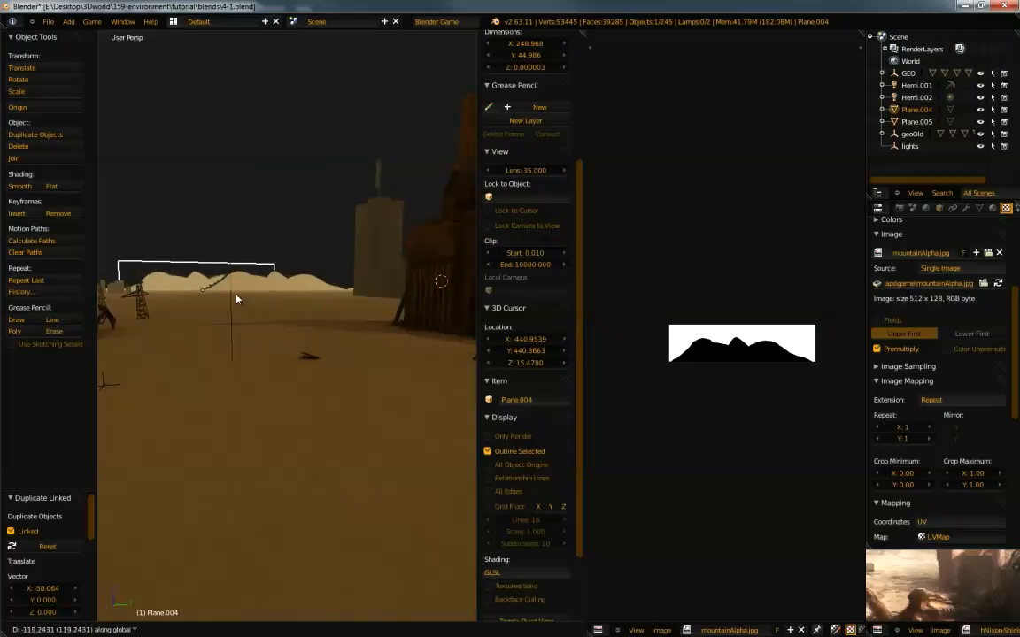
left_click(228, 307)
Scale the duplicate mountain by about 1.29 and move it about -202 units along the X axis
mouse_move(230, 303)
middle_mouse_down()
mouse_move(221, 301)
mouse_move(239, 294)
middle_mouse_up()
key("s")
left_click(358, 235)
key("g")
key("y")
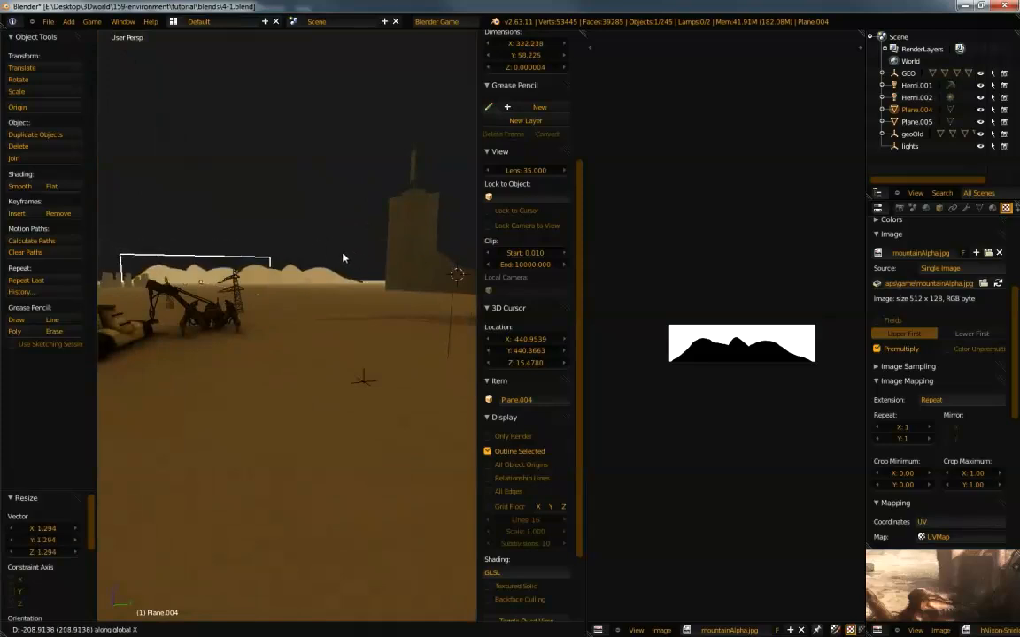
left_click(341, 259)
Enlarge the duplicate mountain by about 1.42 and by a further 1.04
middle_click_drag(296, 277, 322, 265)
key("s")
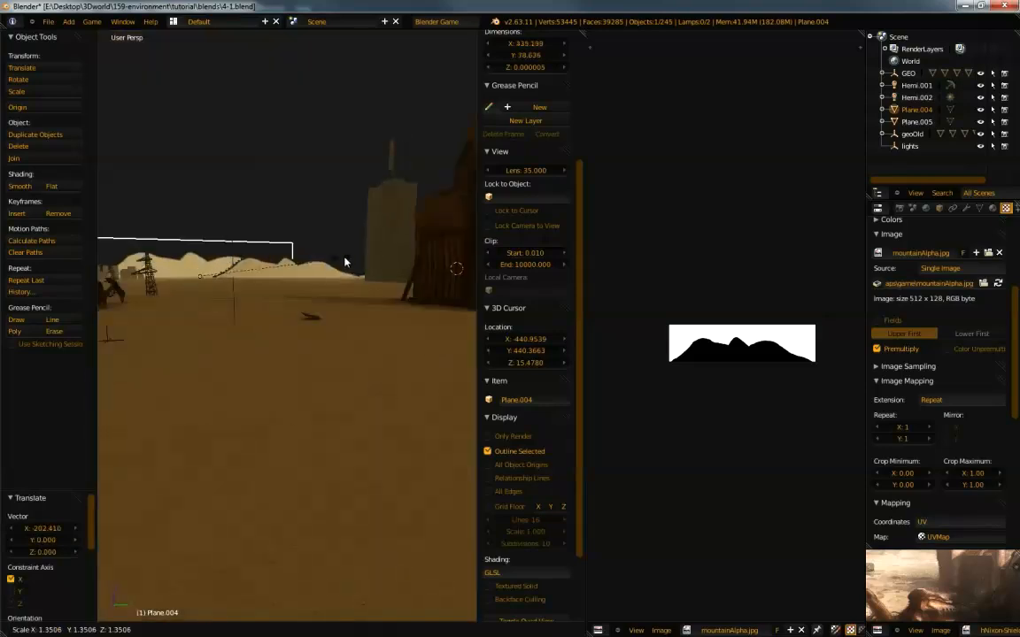
left_click(309, 262)
key("s")
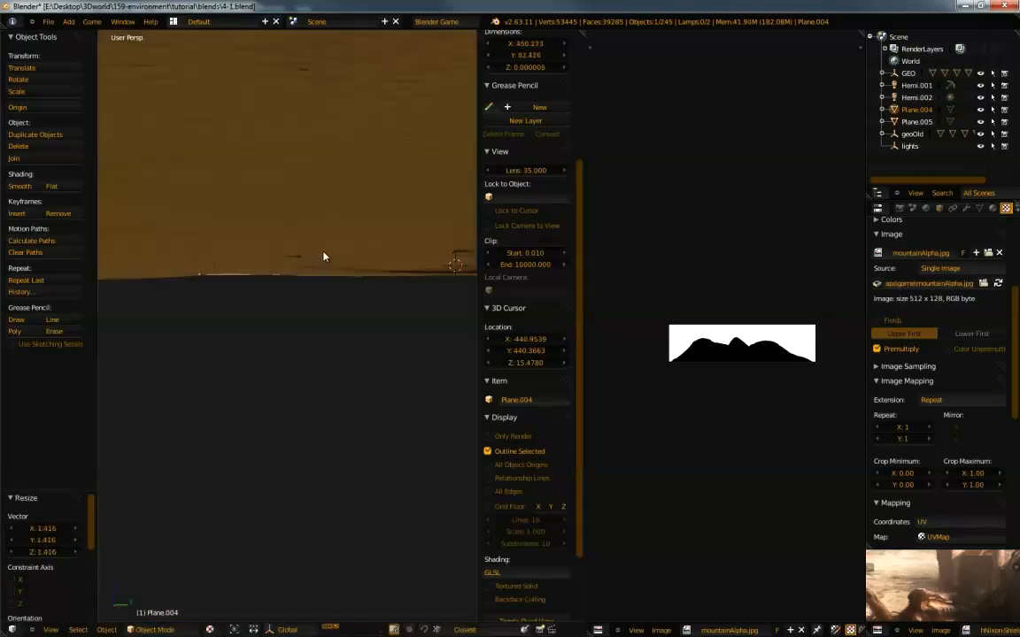
left_click(326, 261)
Focus the view on the spider crane and look past it toward the mountains on the horizon
middle_click_drag(326, 260, 325, 264)
right_click(267, 273)
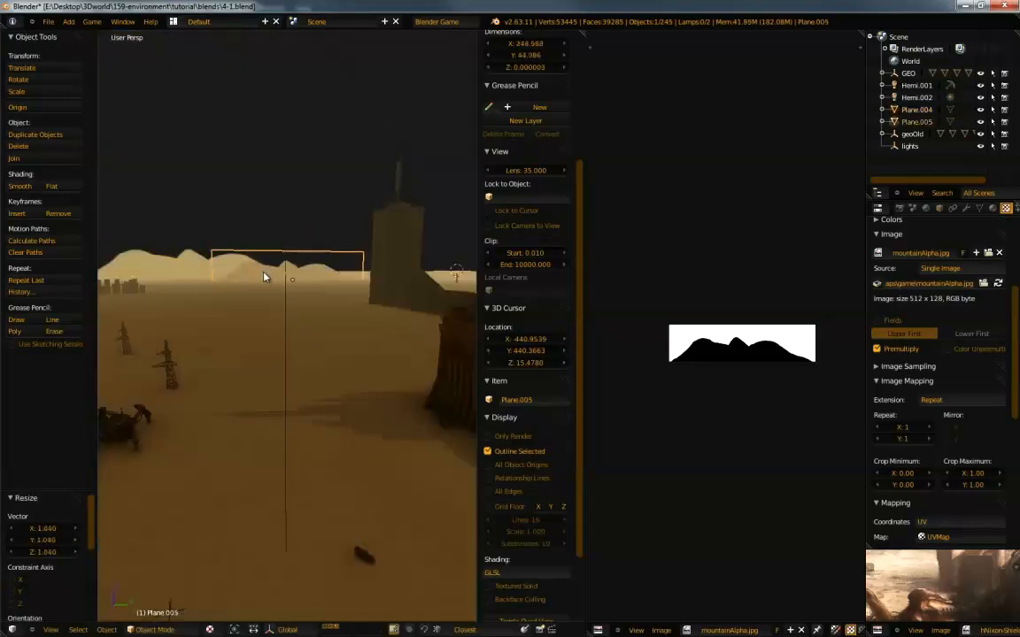
scroll(285, 270, "down", 5)
right_click(268, 416)
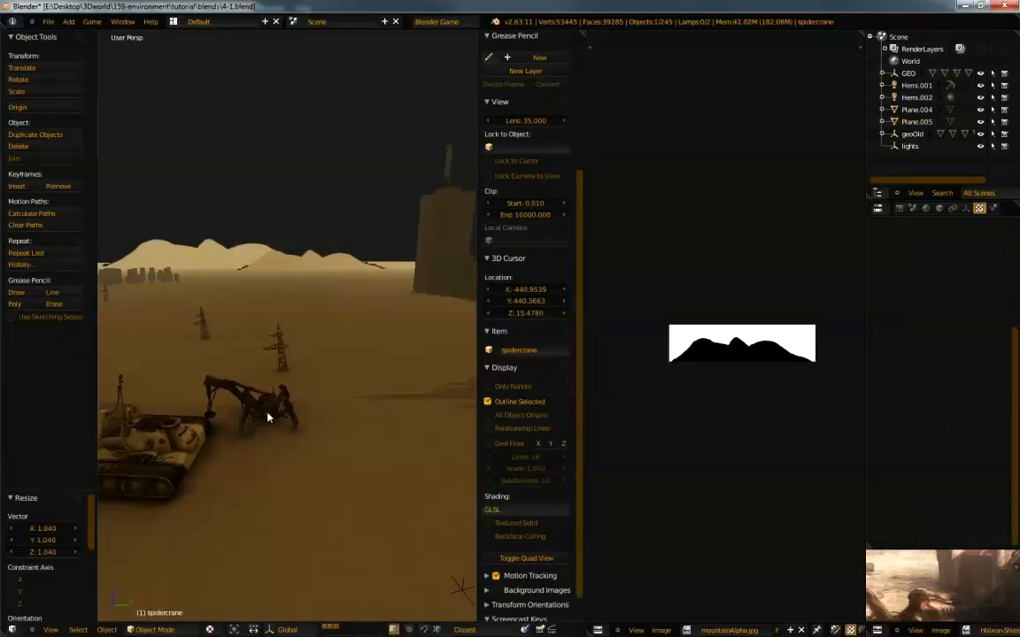
key("KP_Decimal")
scroll(268, 381, "down", 1)
middle_click_drag(268, 340, 249, 337)
middle_click_drag(350, 342, 250, 338, "shift")
Create a linked duplicate of the smaller mountain plane, offset about 52.9 units along X, and shift it sideways along Y
right_click(348, 282)
key("shift+d")
key("x")
left_click(438, 289)
key("g")
key("y")
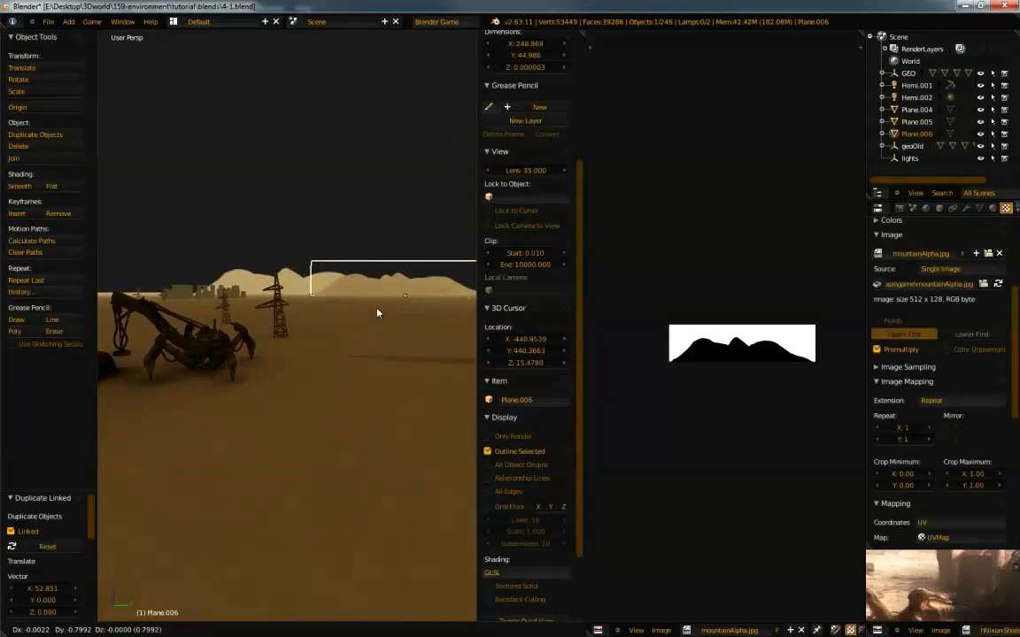
left_click(201, 288)
Deselect everything and run the game to preview the mountains behind the spider crane
middle_click_drag(225, 287, 324, 308, "shift")
key("a")
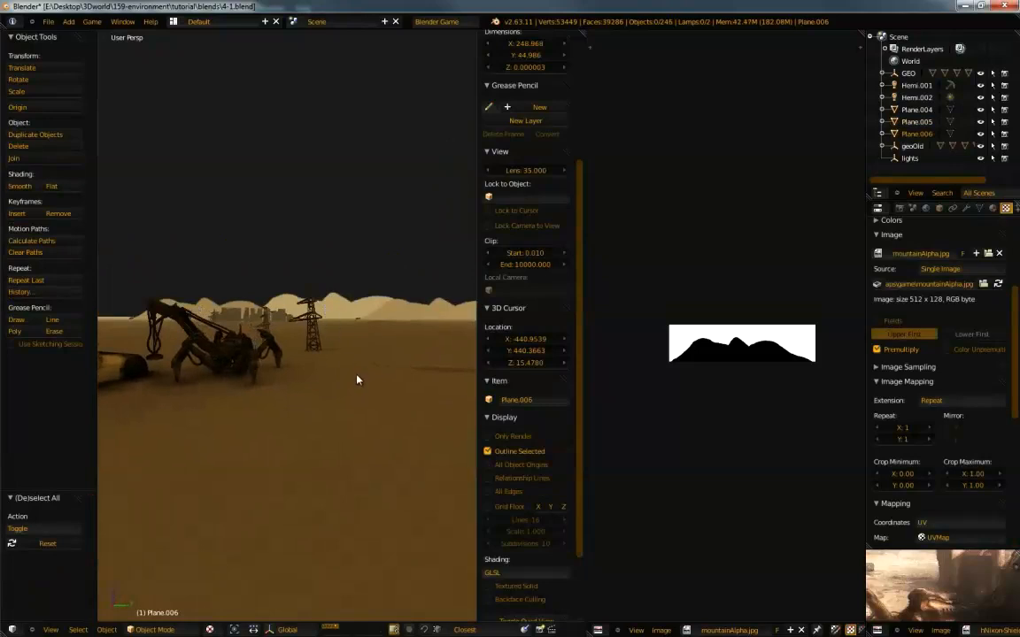
key("p")
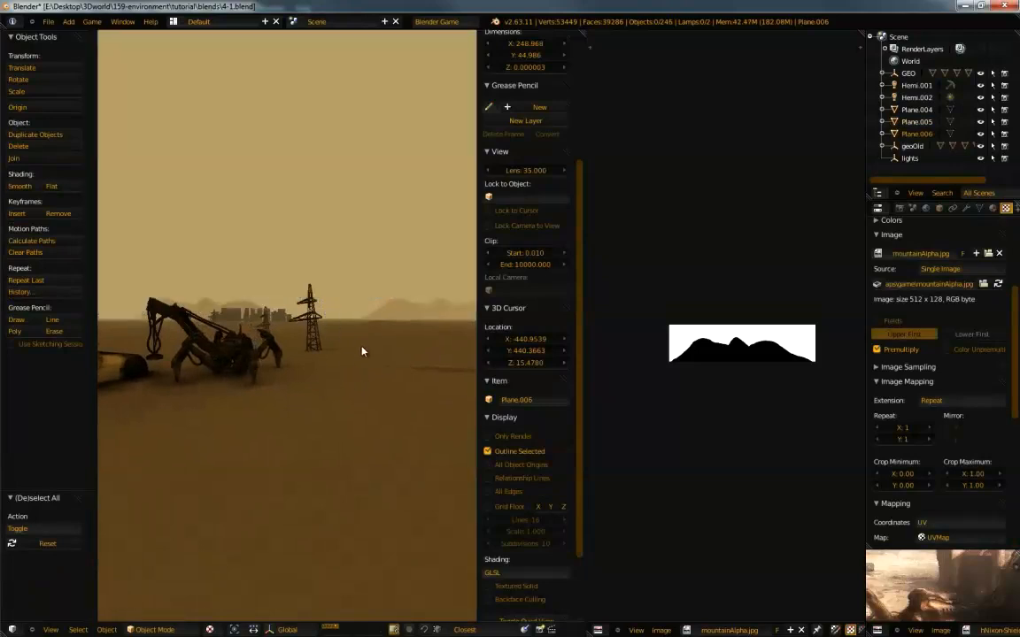
key("Escape")
Move the large mountain plane about 218 units along X, shift it by -42.3 units, and preview it in the game
right_click(327, 304)
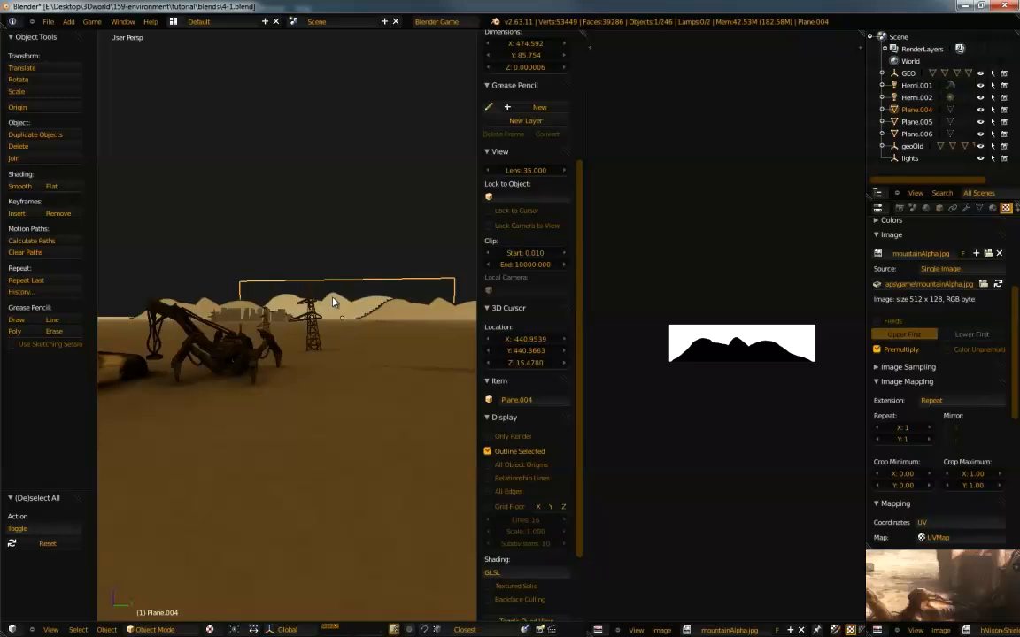
key("g")
key("x")
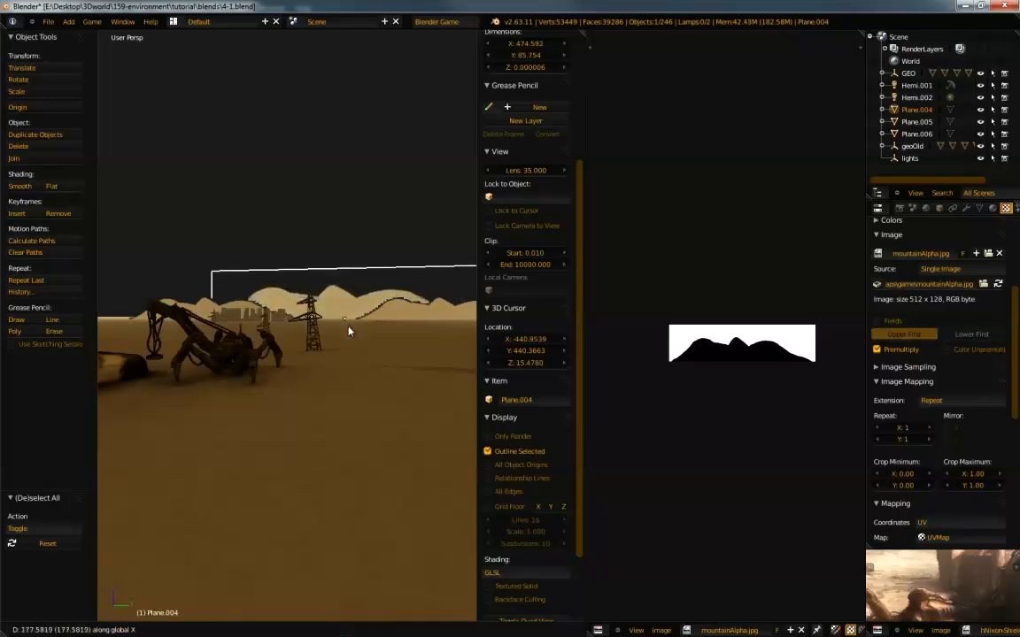
left_click(350, 324)
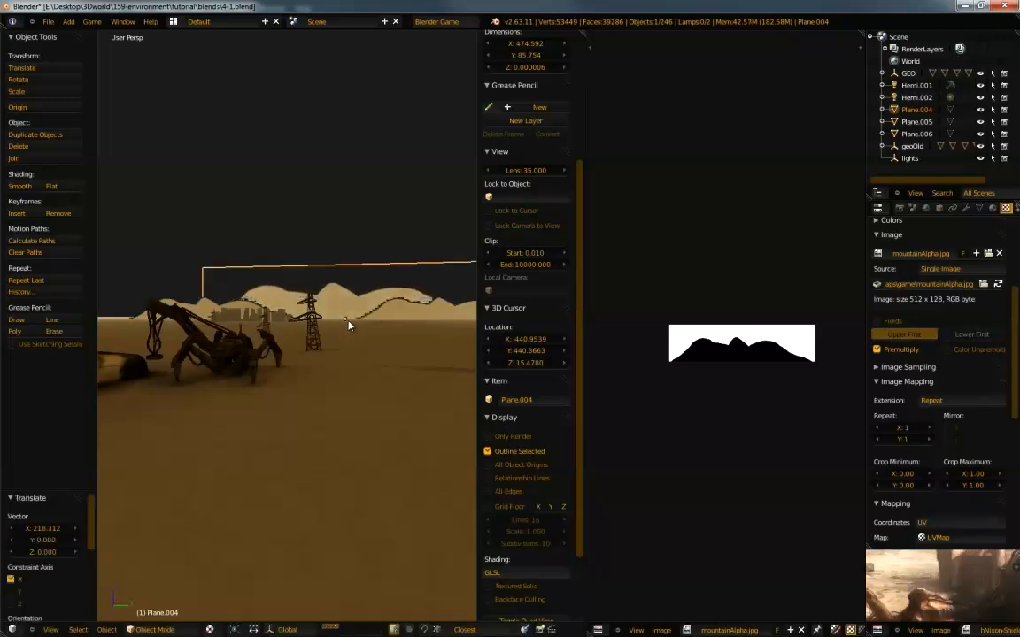
key("g")
key("x")
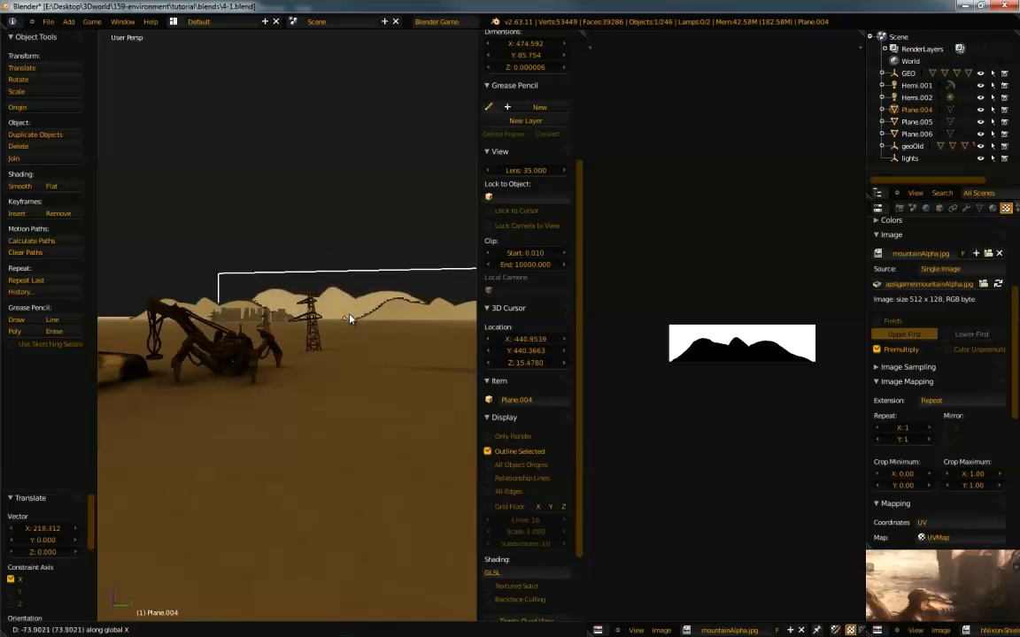
left_click(350, 324)
key("p")
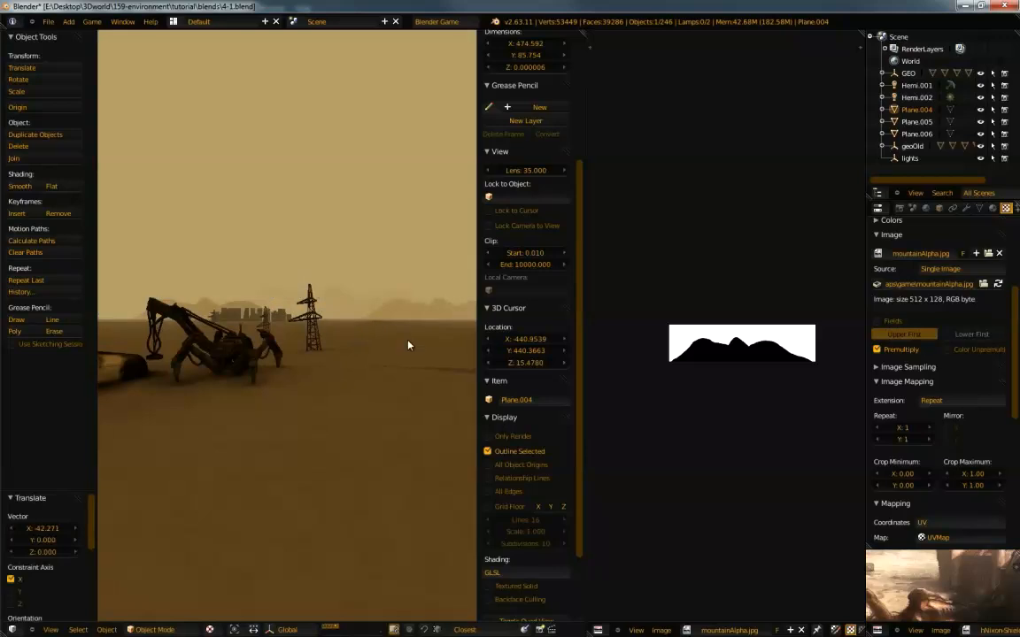
key("Escape")
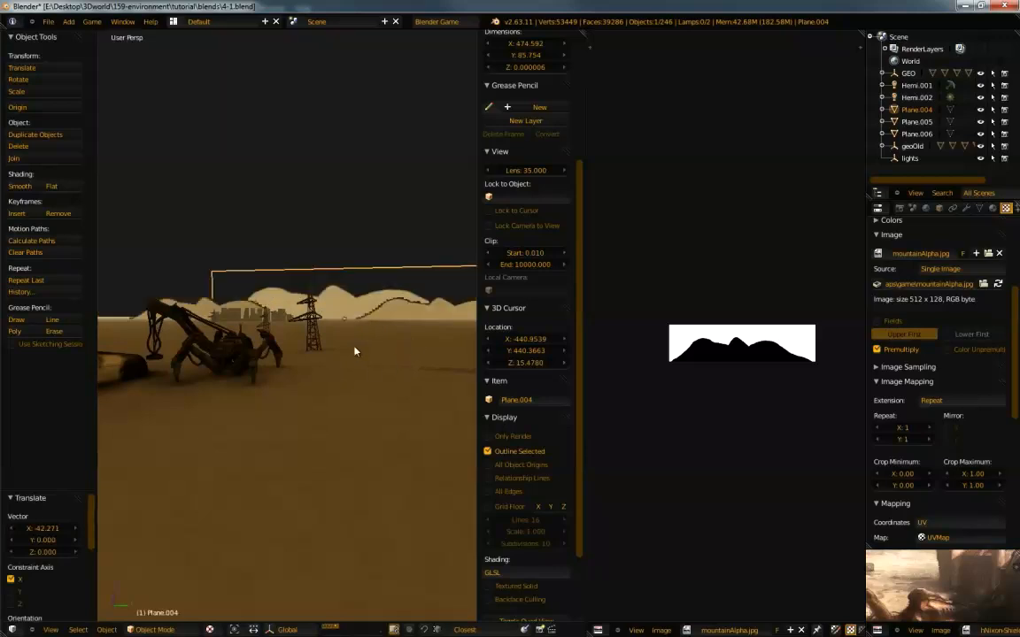
Scale the large mountain plane's UVs slightly down along Y in Edit Mode, then return to Object Mode
middle_click_drag(351, 329, 240, 74)
middle_click_drag(324, 301, 299, 347)
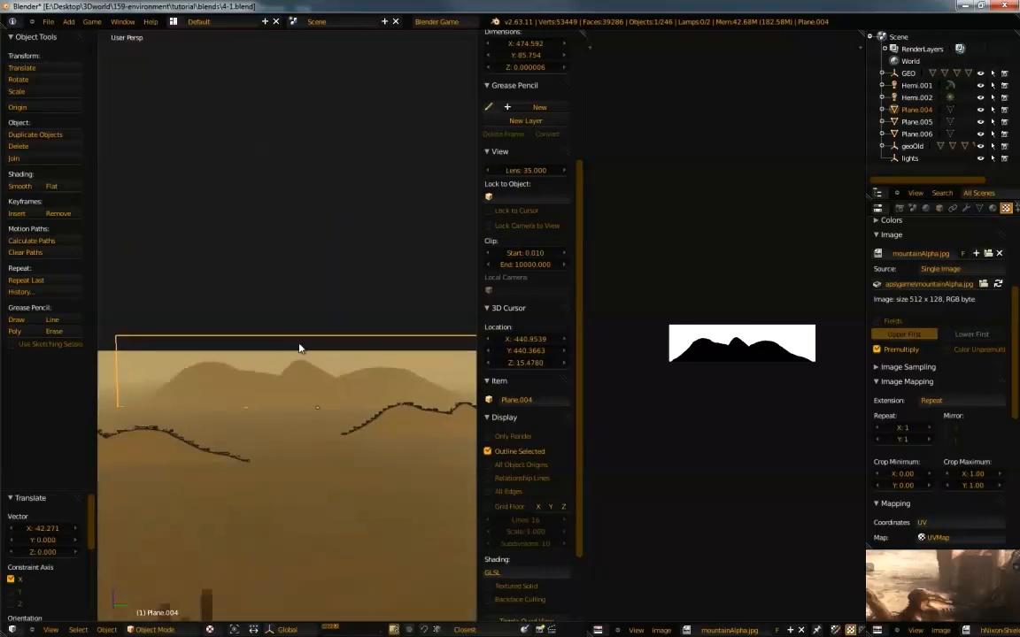
key("Tab")
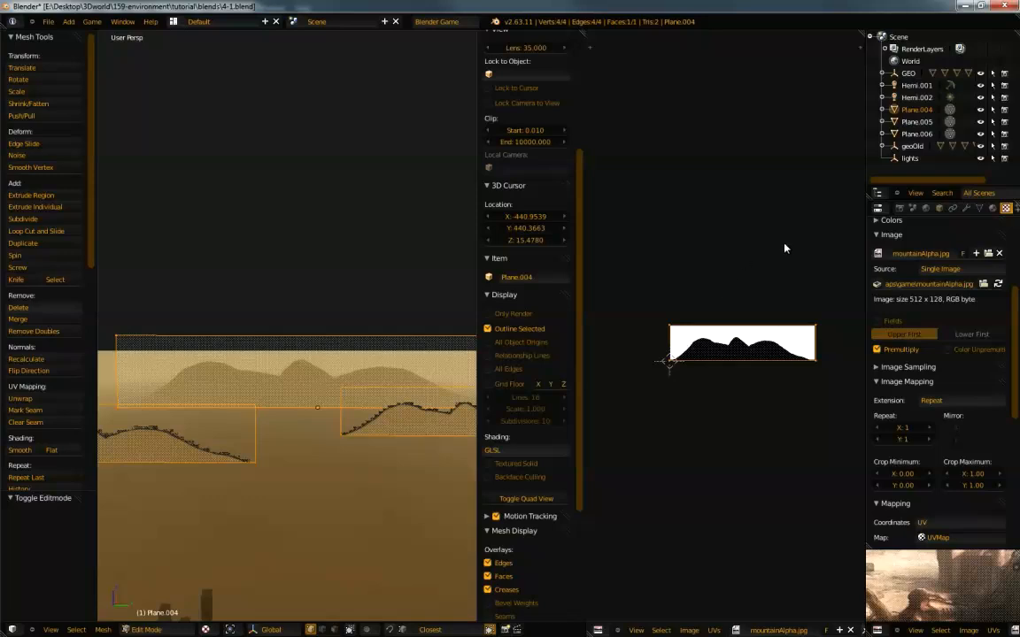
key("s")
key("y")
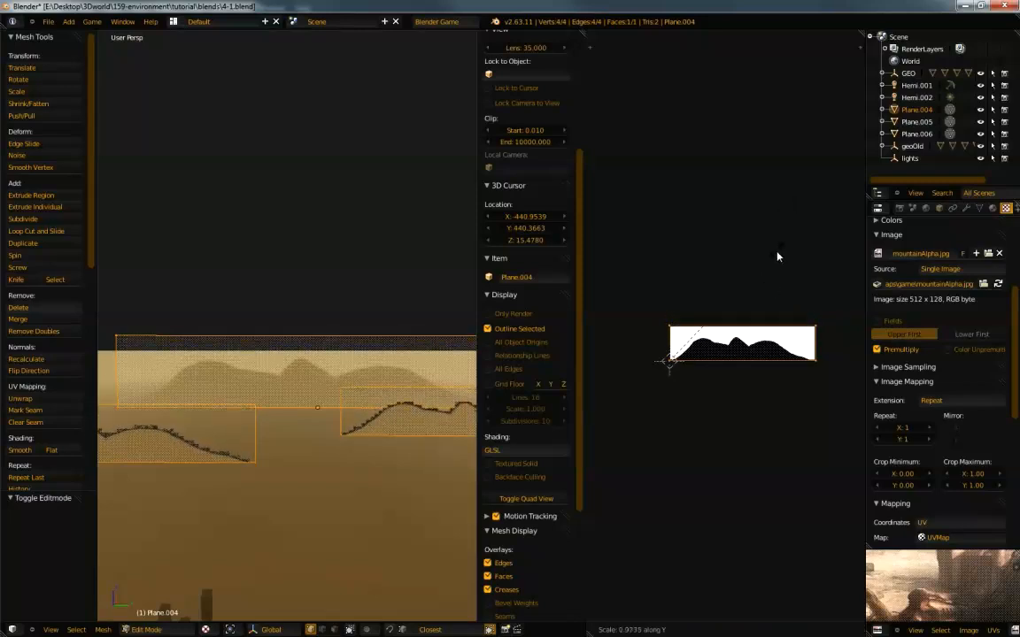
left_click(776, 255)
middle_click_drag(446, 375, 434, 410)
key("Tab")
Stretch the large mountain plane by about 1.77 along the Y axis
key("s")
key("y")
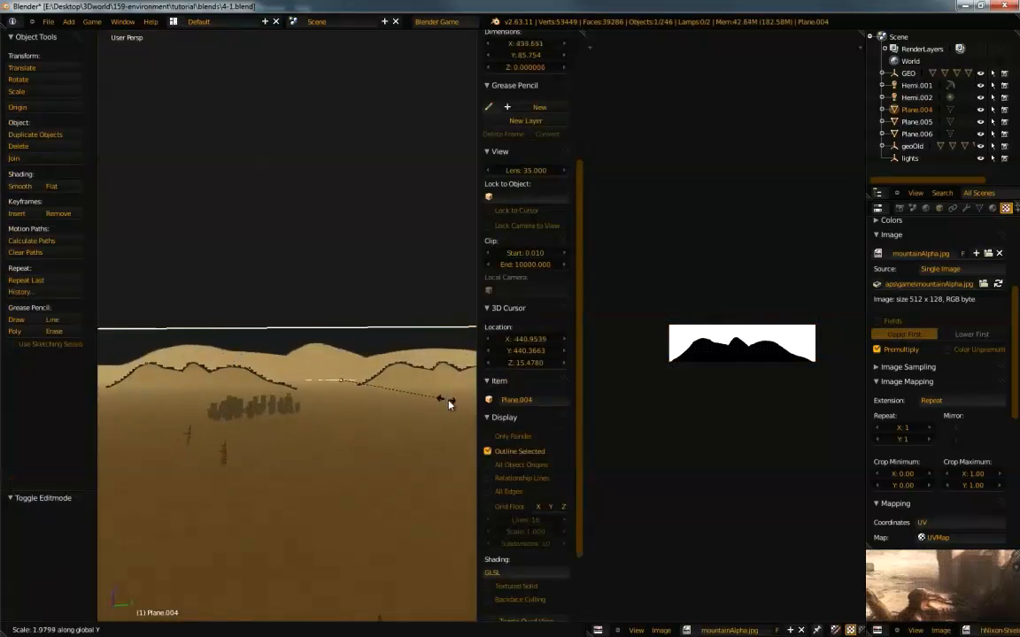
left_click(383, 387)
Examine the widened mountain range from ground level and from above the walled fortress
scroll(332, 423, "down", 6)
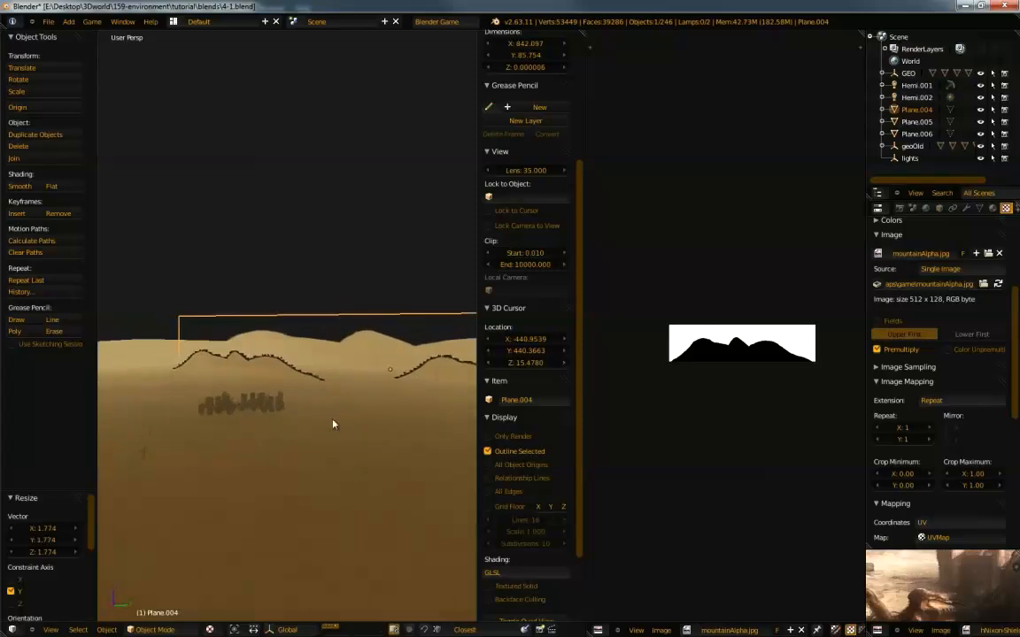
mouse_move(326, 407)
middle_mouse_down()
mouse_move(367, 416)
mouse_move(332, 398)
middle_mouse_up()
scroll(332, 403, "up", 3)
middle_click_drag(350, 489, 342, 444, "shift")
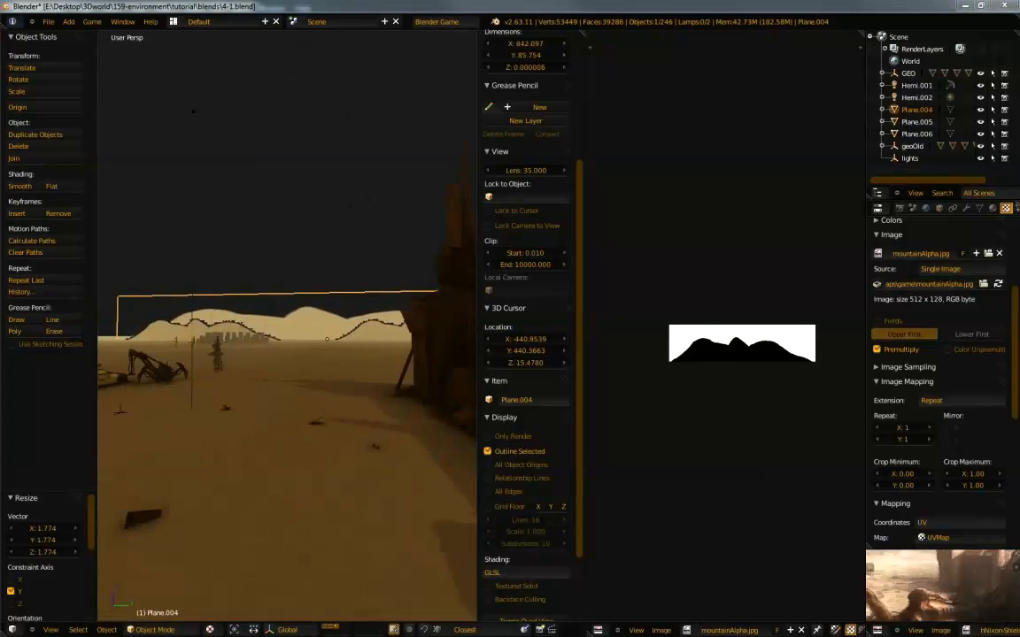
mouse_move(262, 406)
middle_mouse_down()
mouse_move(292, 407)
mouse_move(271, 402)
middle_mouse_up()
scroll(269, 402, "down", 2)
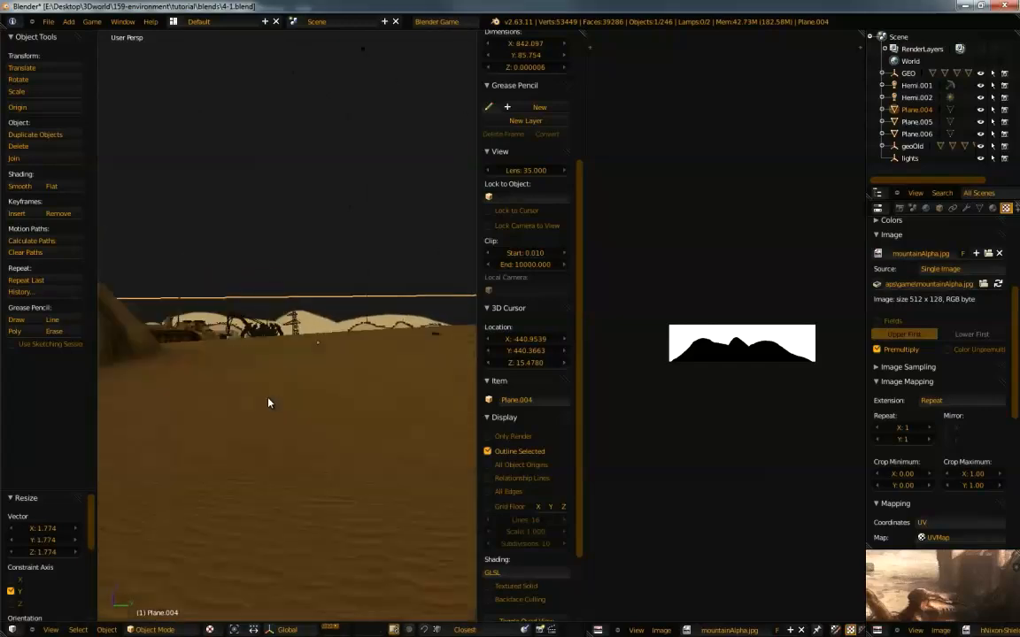
scroll(375, 390, "down", 4)
middle_click_drag(387, 400, 367, 433)
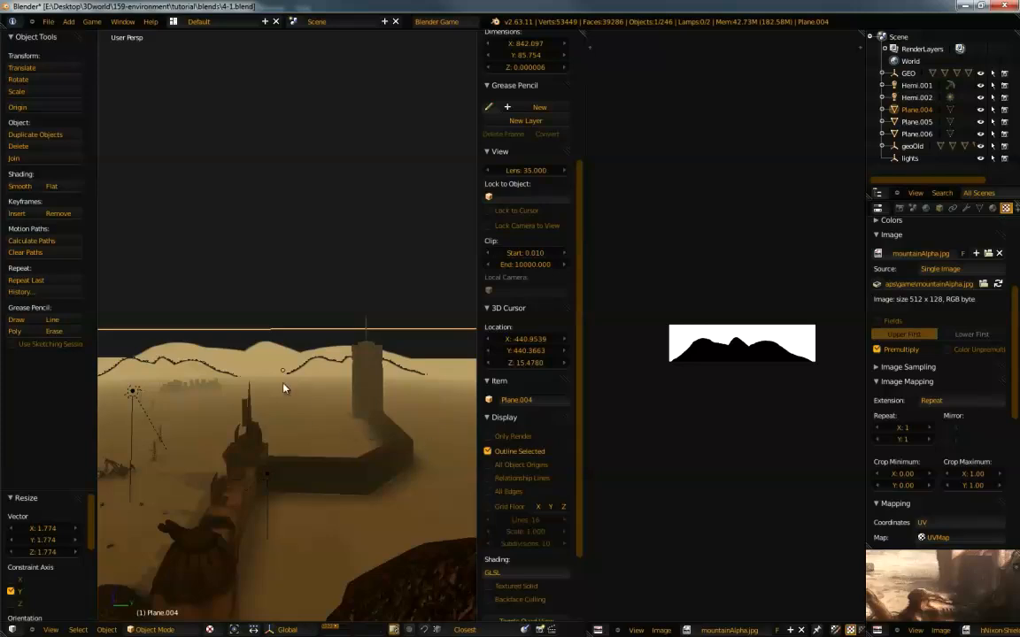
scroll(292, 390, "down", 2)
Preview the game from ground level in a maximized 3D view with nothing selected, and save over 4-1.blend
key("ctrl+Up")
key("a")
middle_click_drag(369, 441, 384, 397, "shift")
scroll(384, 398, "up", 3)
scroll(384, 430, "up", 5)
middle_click_drag(397, 393, 387, 399, "shift")
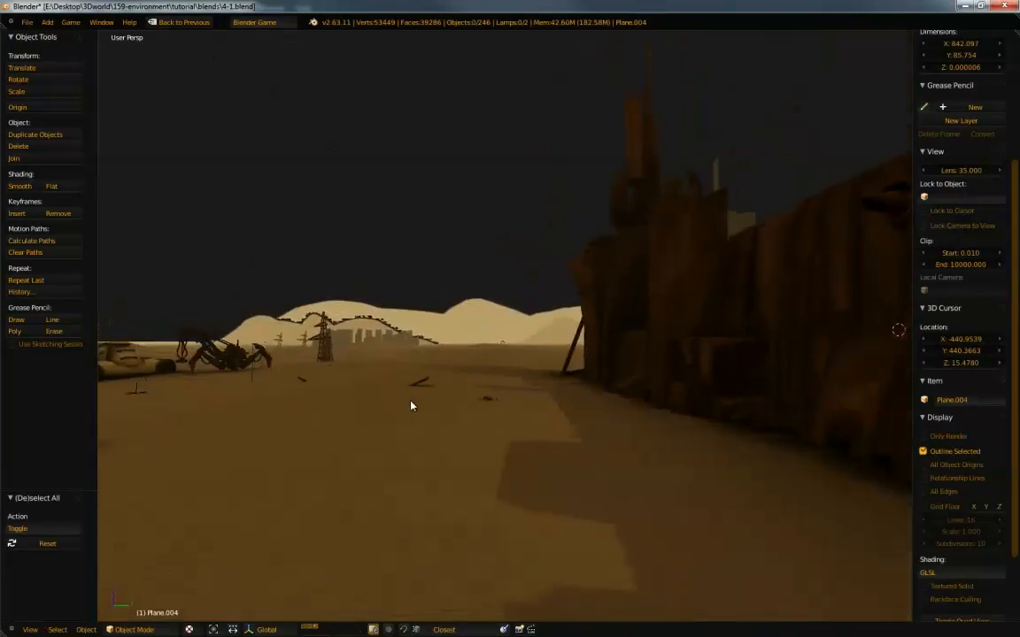
key("p")
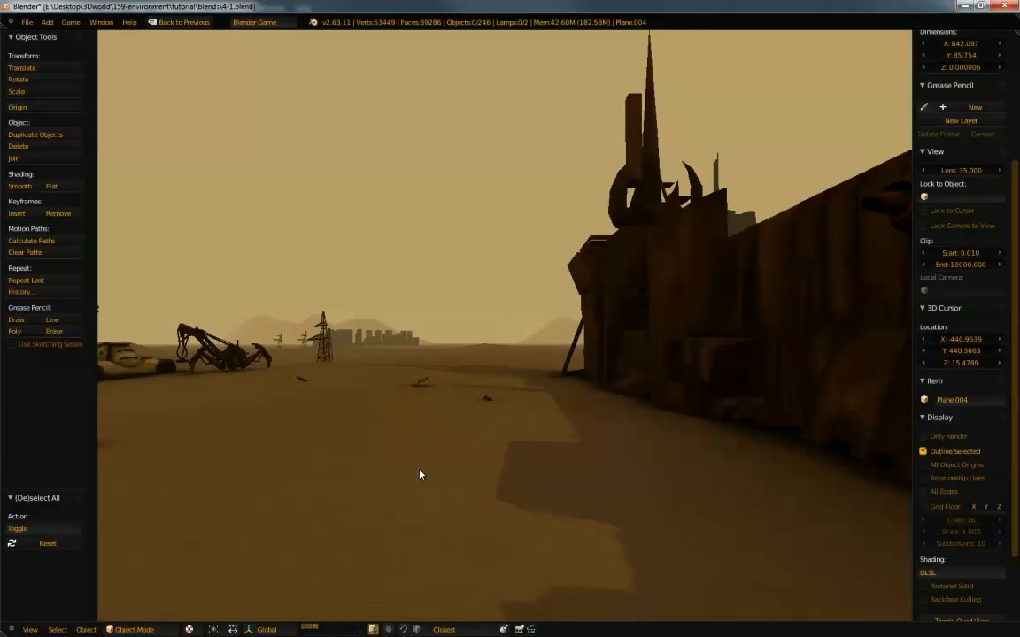
key("Escape")
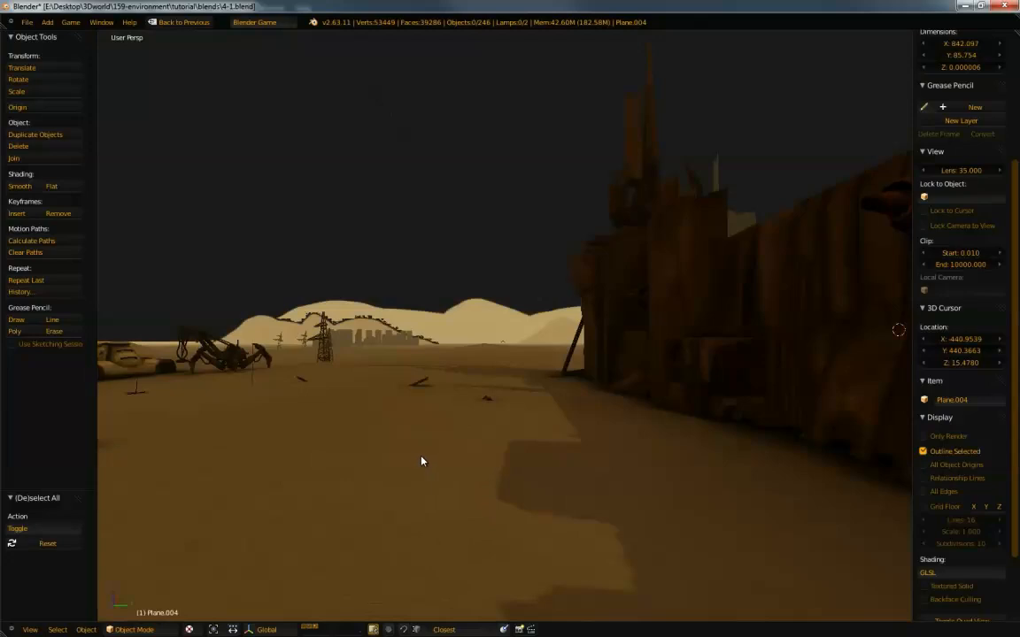
key("ctrl+s")
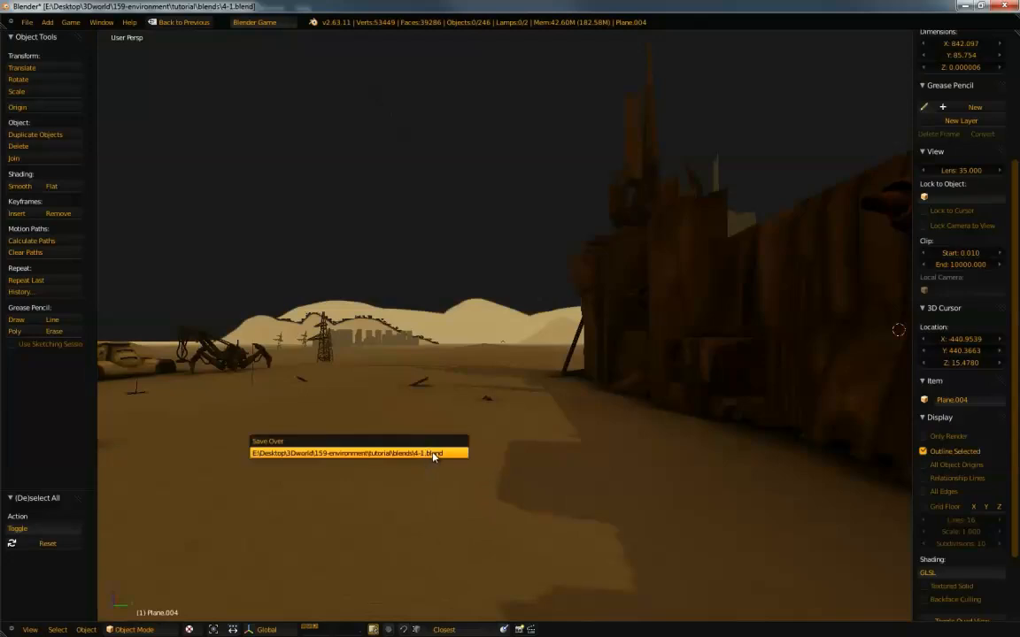
left_click(430, 457)
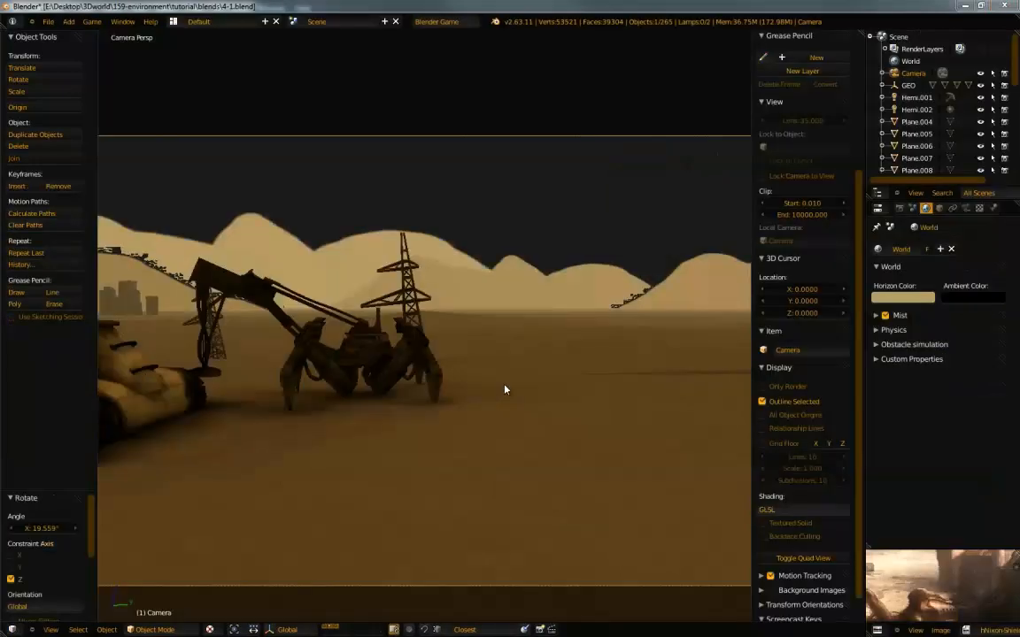
Examine the overall desert scene layout from above, then return to the camera view
middle_click_drag(348, 342, 527, 395)
middle_click_drag(399, 347, 467, 332)
middle_click_drag(411, 364, 325, 376)
middle_click_drag(368, 412, 622, 439)
middle_click_drag(382, 489, 330, 430)
middle_click_drag(283, 372, 456, 352)
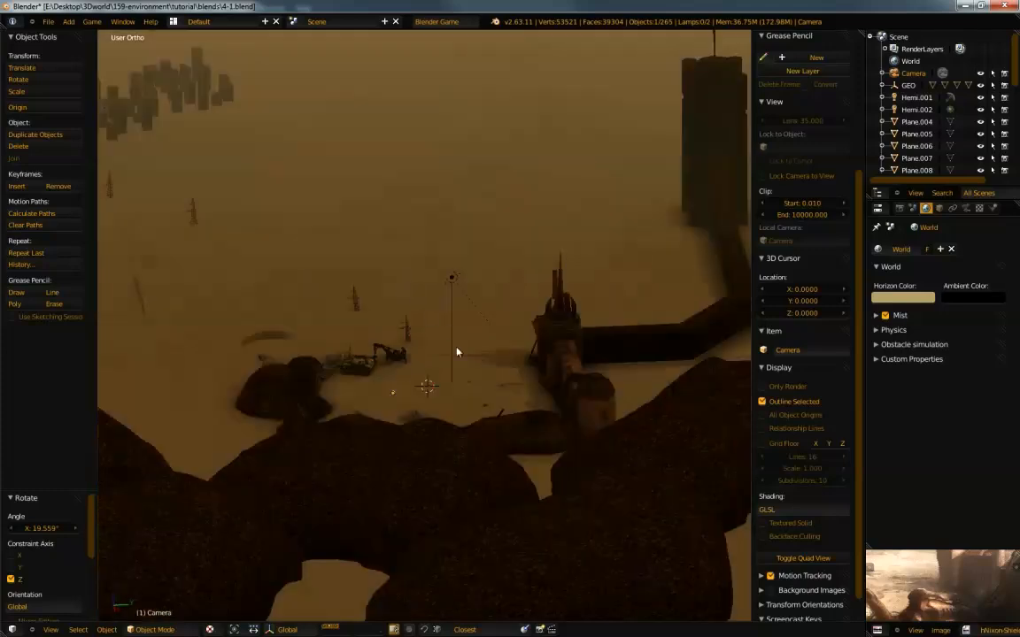
key("KP_0")
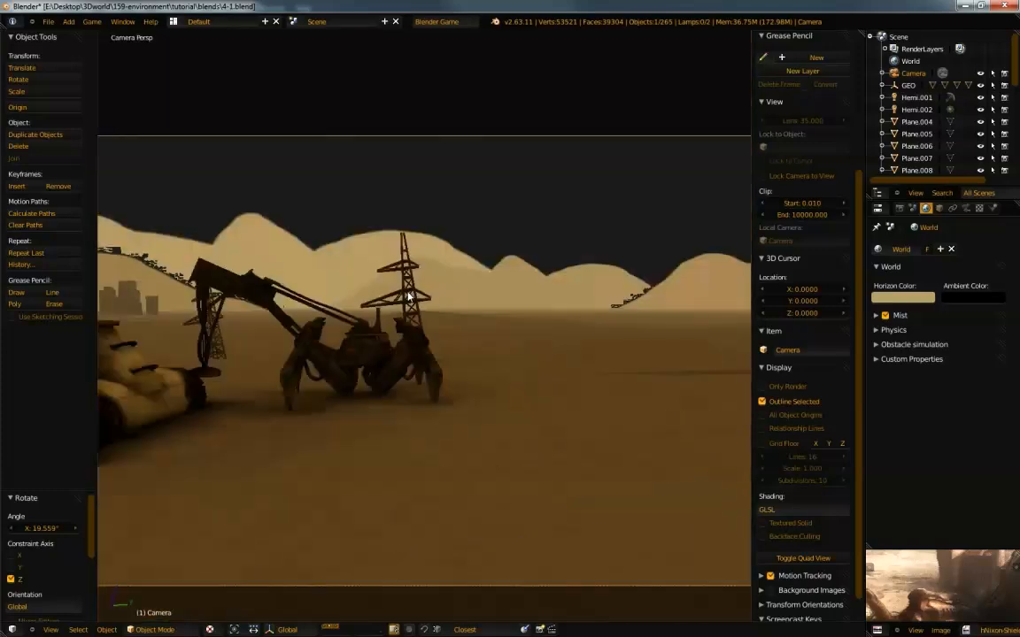
Reframe the camera view and test-run the game through the camera twice
middle_click_drag(469, 283, 396, 312, "shift")
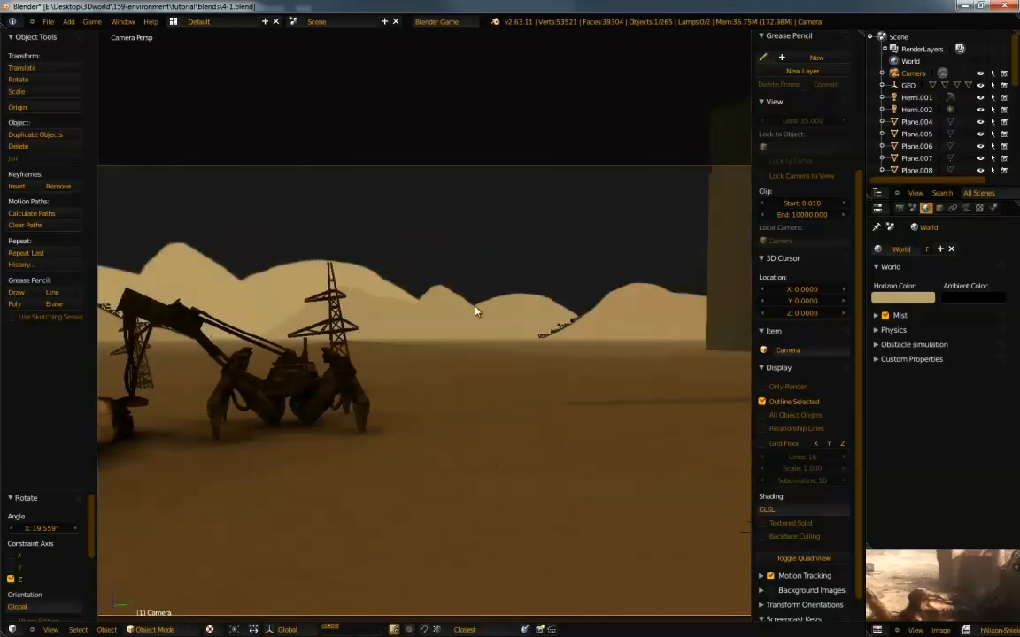
middle_click_drag(477, 333, 499, 337, "shift")
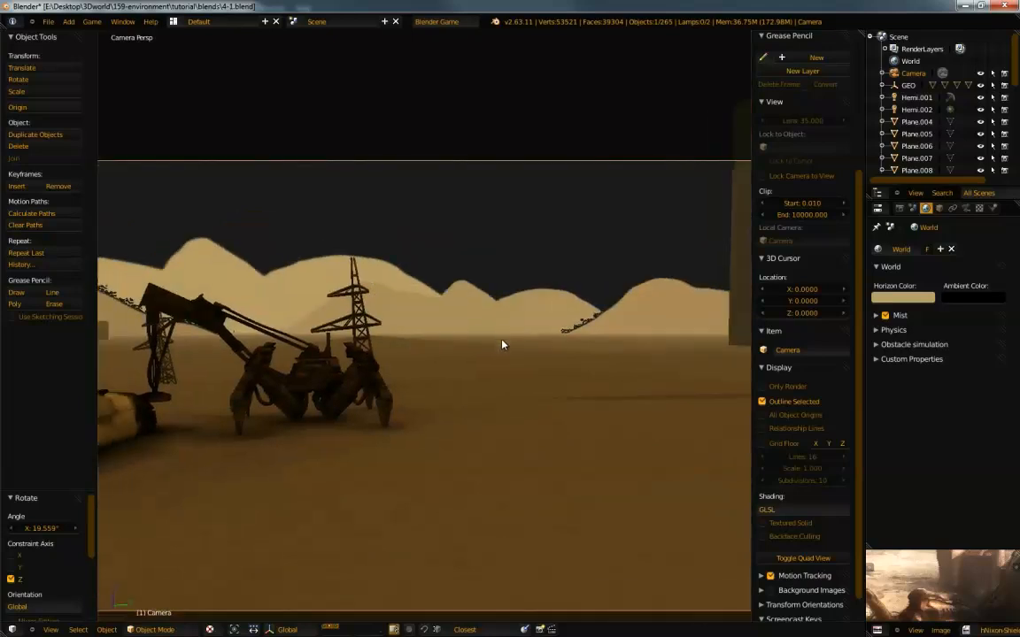
key("p")
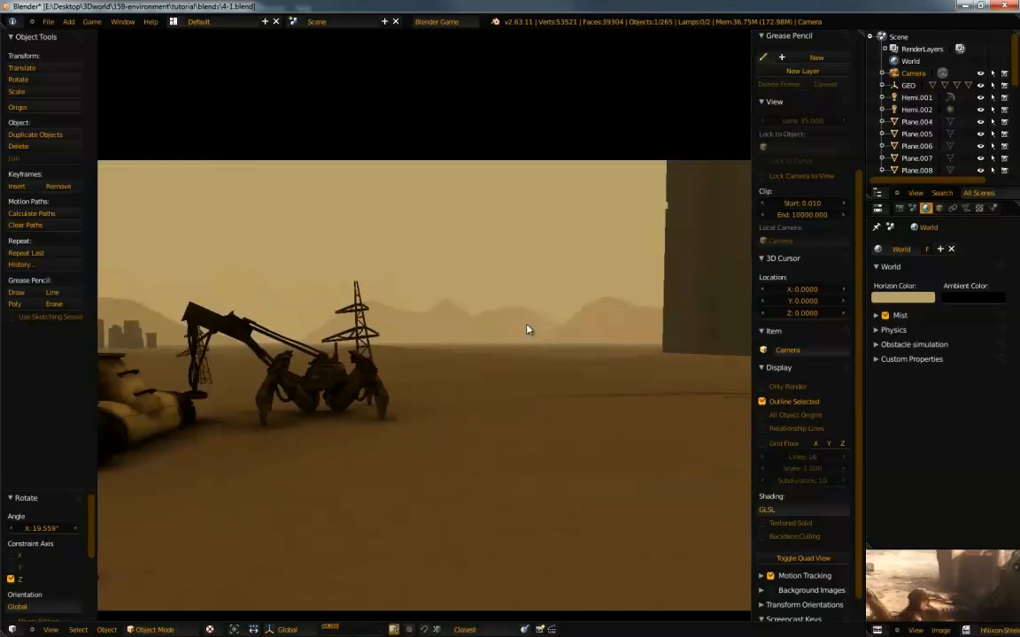
key("Escape")
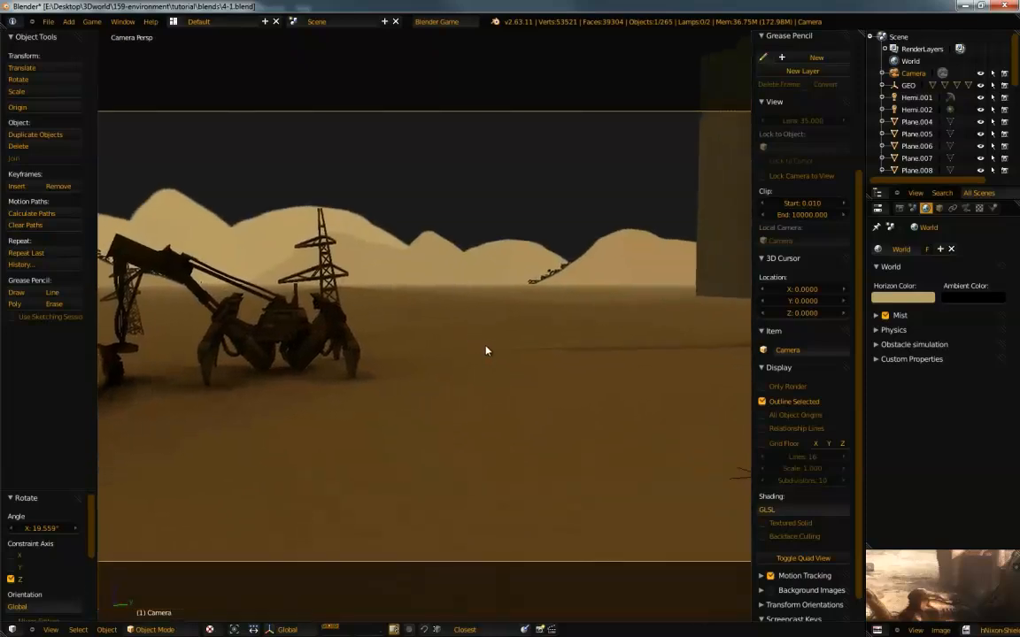
key("p")
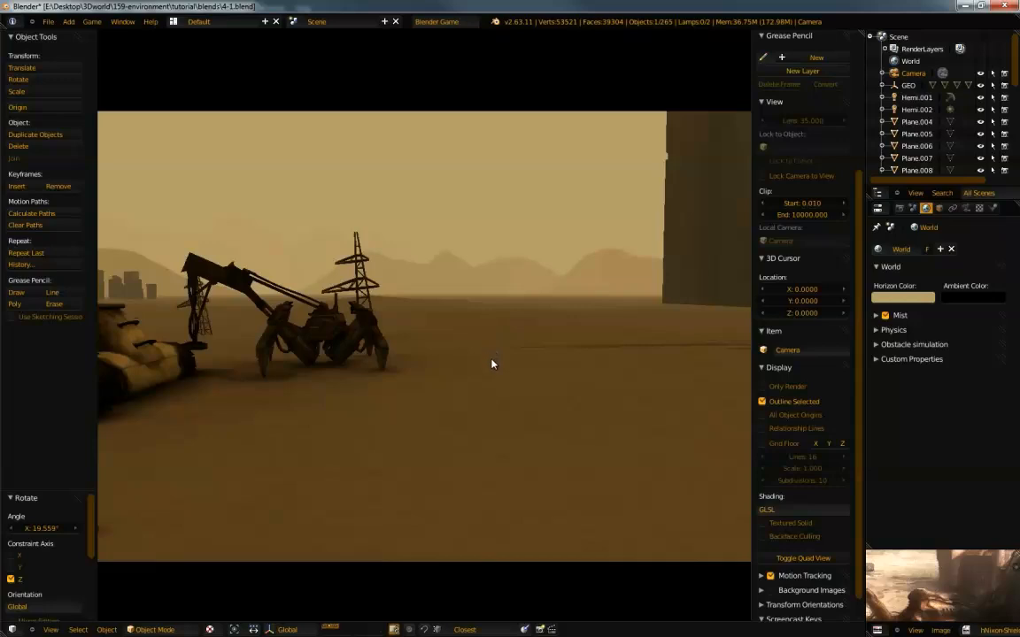
key("Escape")
Split the 3D view into upper and lower areas and turn the lower one into a Logic Editor for the camera
middle_click_drag(457, 349, 456, 312, "shift")
left_click_drag(4, 630, 27, 354)
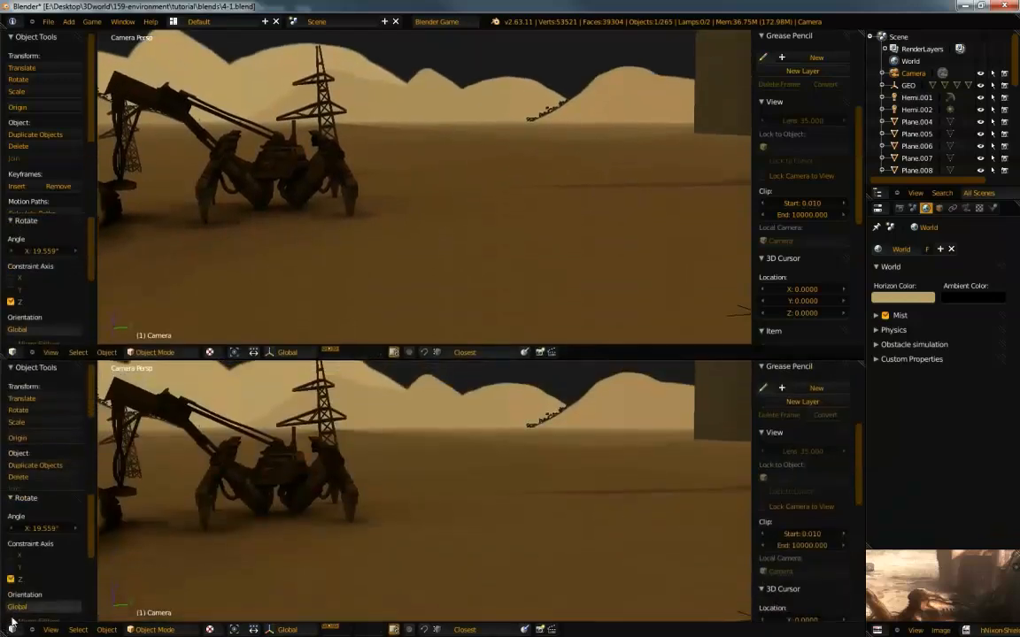
left_click(11, 629)
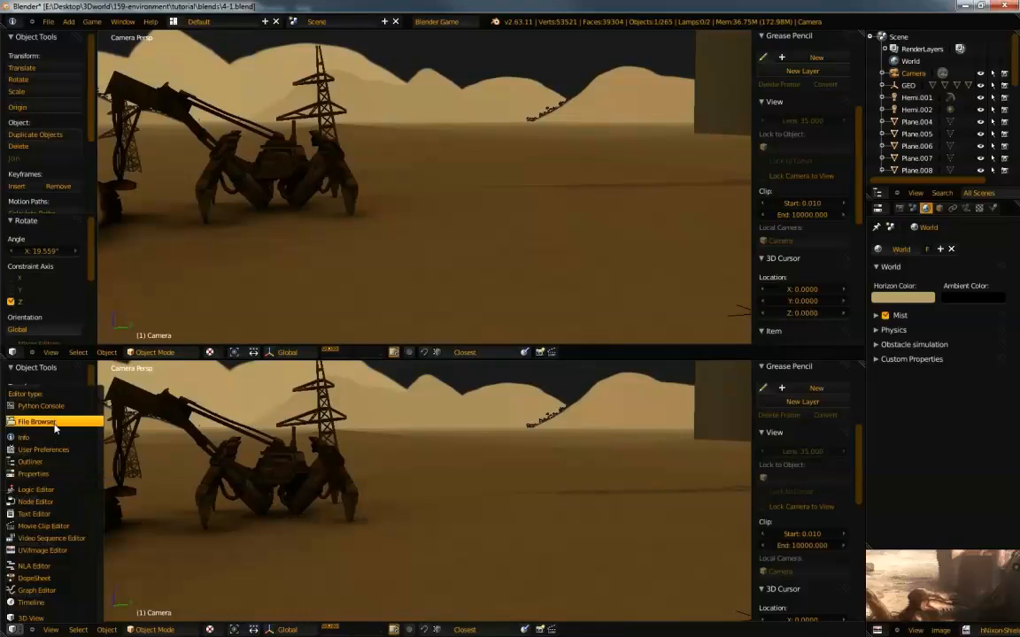
left_click(35, 489)
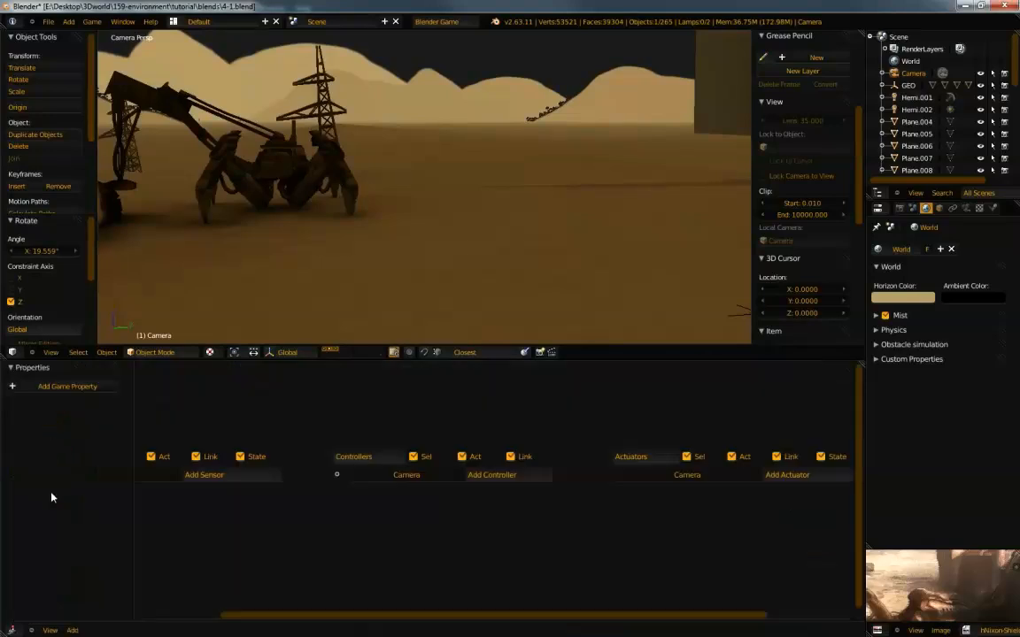
mouse_move(429, 453)
middle_mouse_down()
mouse_move(426, 471)
mouse_move(415, 462)
middle_mouse_up()
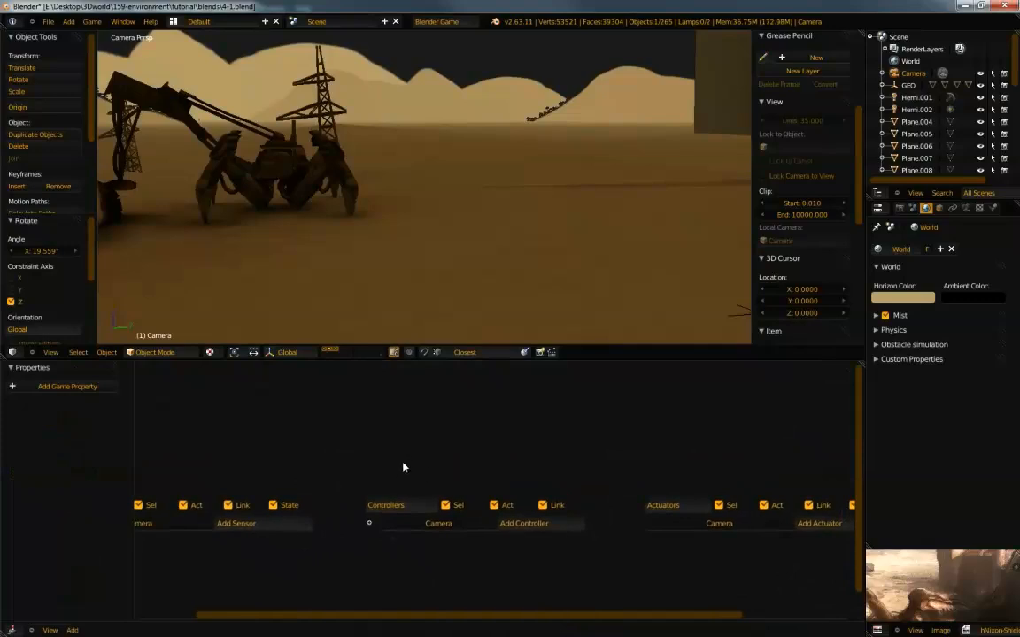
Bring the camera's sensor, controller and actuator columns fully into view in the Logic Editor
mouse_move(343, 478)
middle_mouse_down()
mouse_move(370, 457)
mouse_move(358, 480)
middle_mouse_up()
scroll(359, 476, "down", 6)
scroll(398, 471, "up", 4)
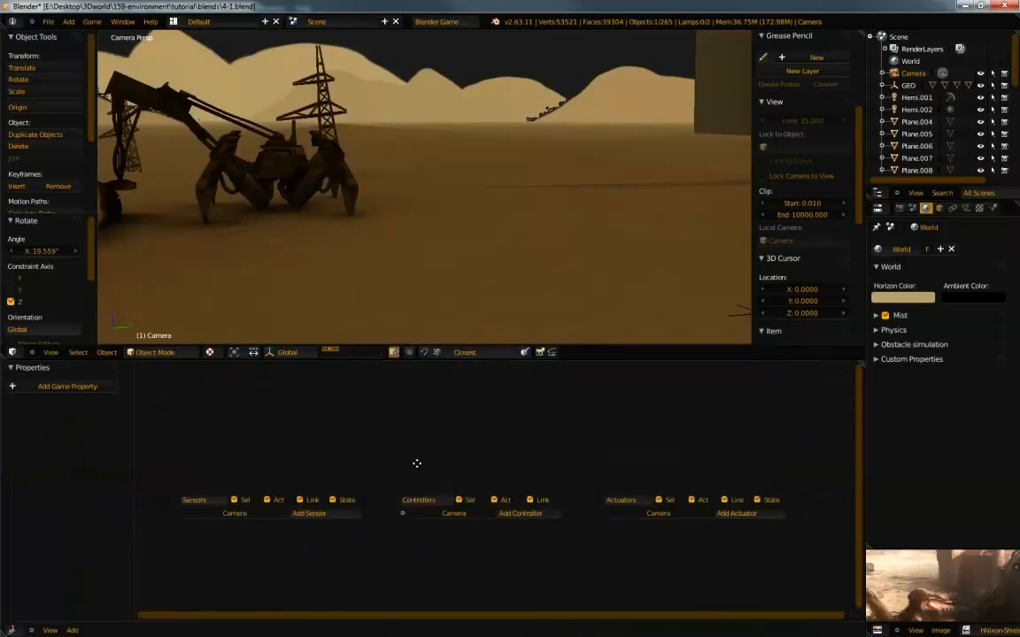
middle_click_drag(384, 569, 385, 471)
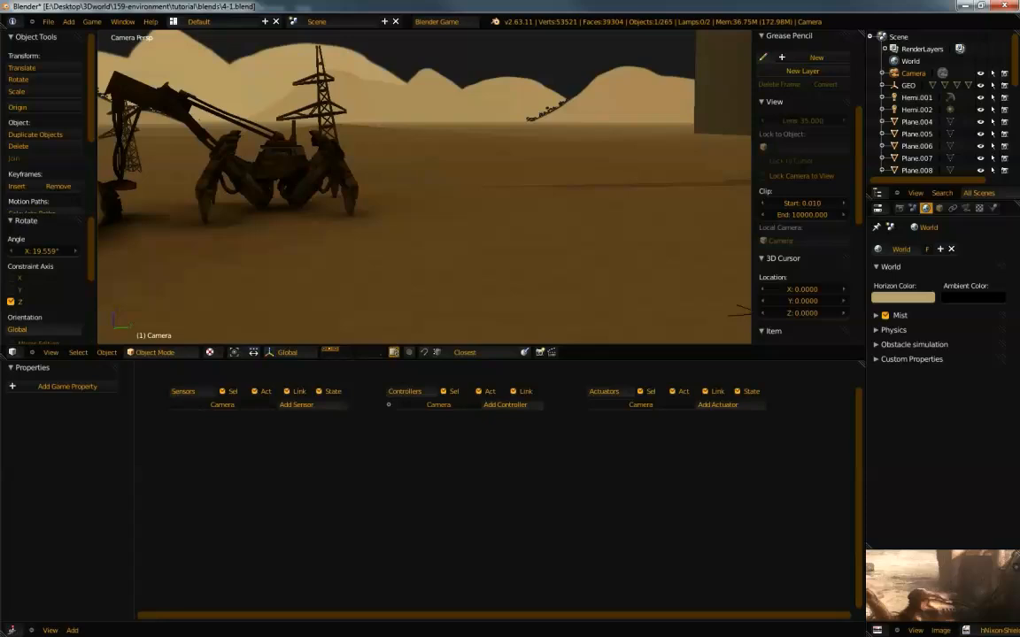
Switch to Firefox and look through the game dev log blog's posts, examining the BGE Candy branch feature list
key("alt+Tab")
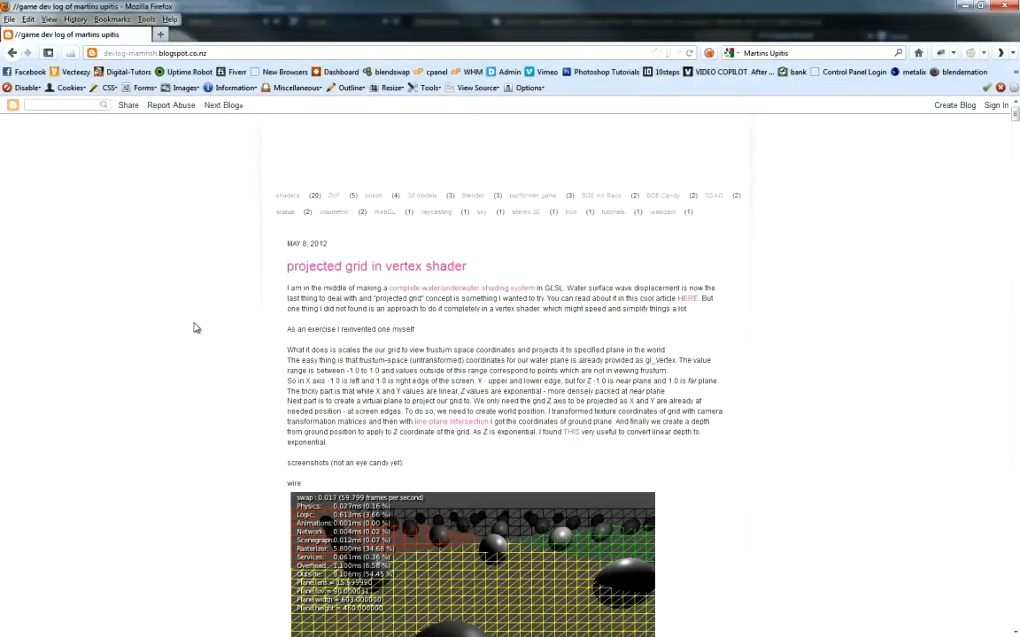
scroll(196, 328, "down", 3)
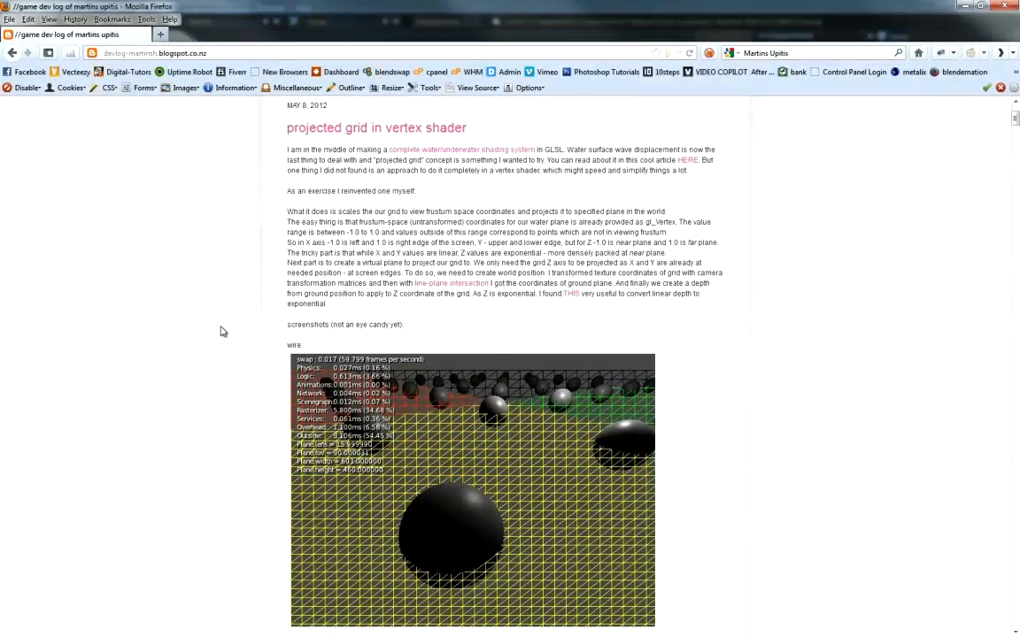
scroll(222, 331, "down", 8)
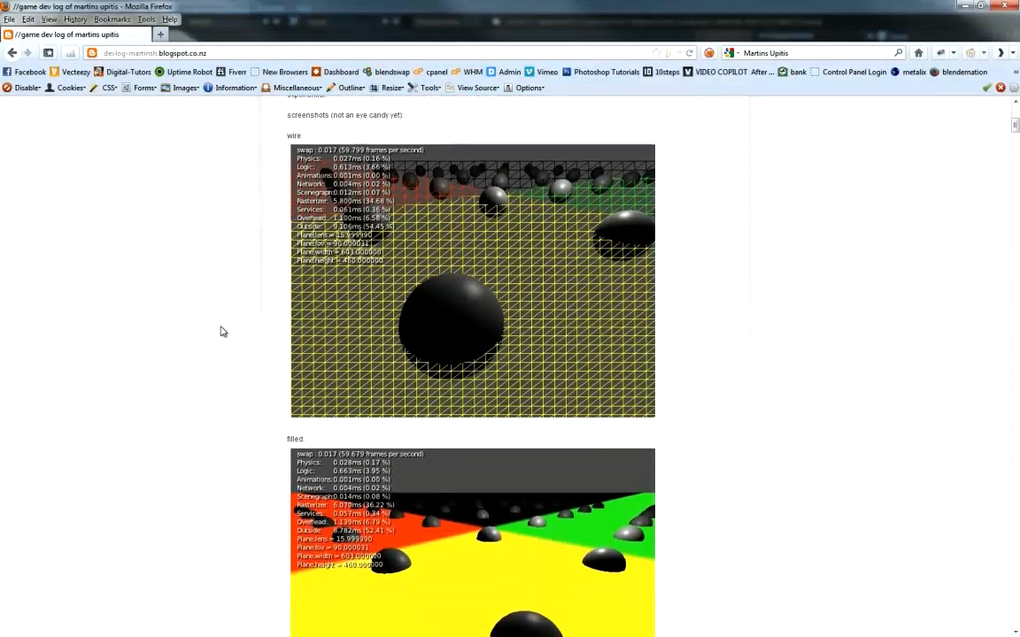
scroll(222, 331, "down", 20)
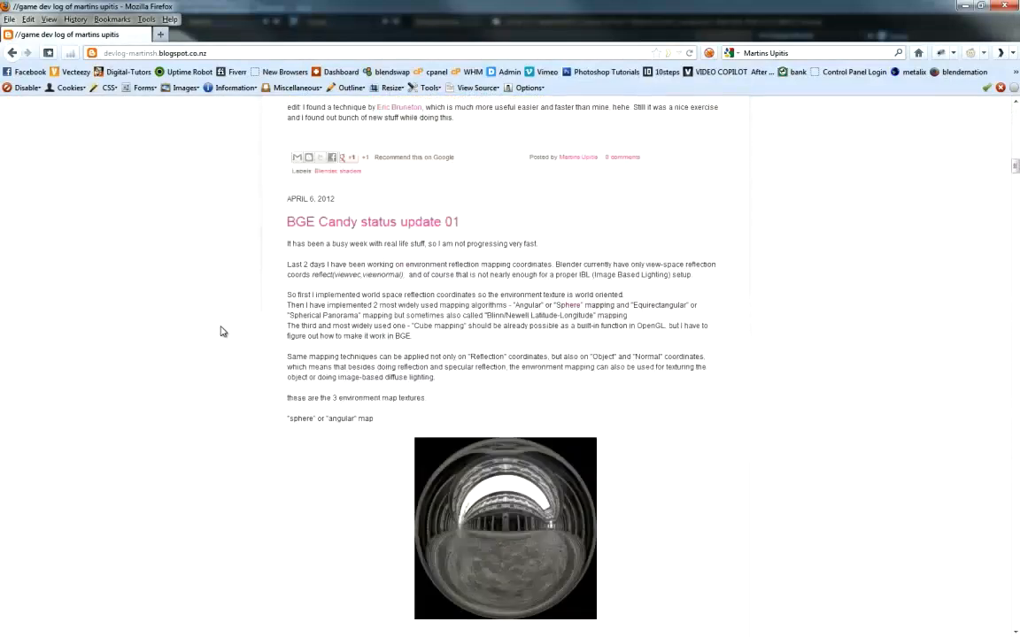
scroll(222, 331, "down", 20)
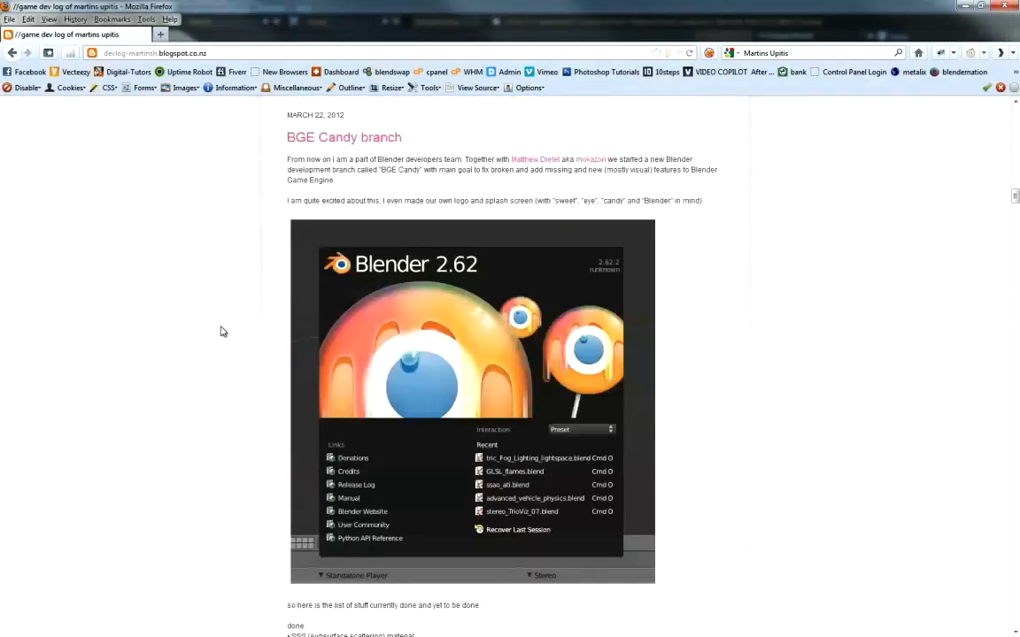
scroll(222, 333, "down", 8)
scroll(292, 334, "up", 10)
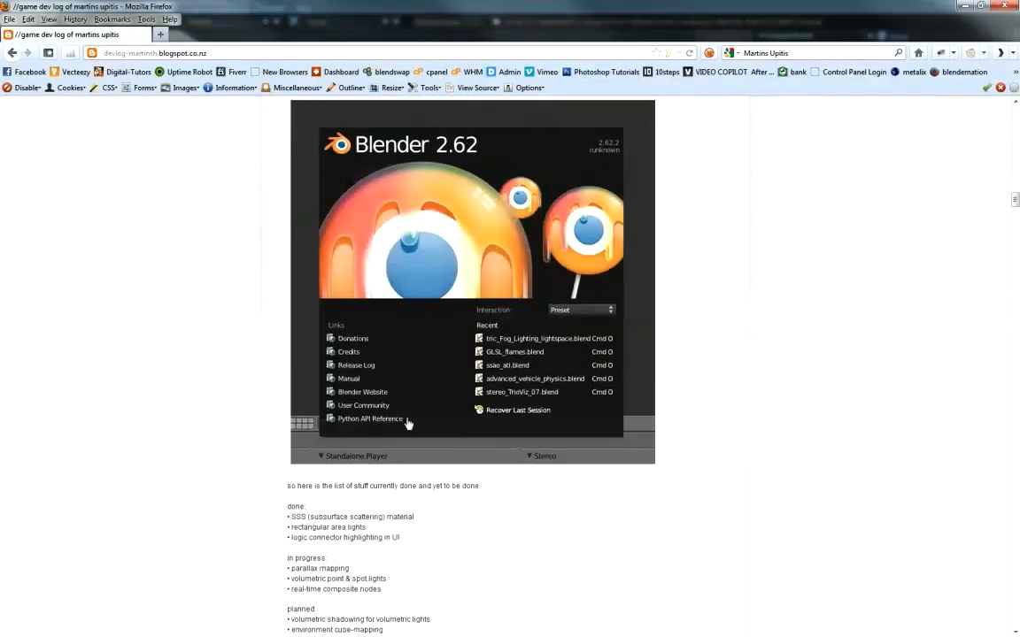
scroll(292, 373, "up", 4)
scroll(292, 373, "up", 1)
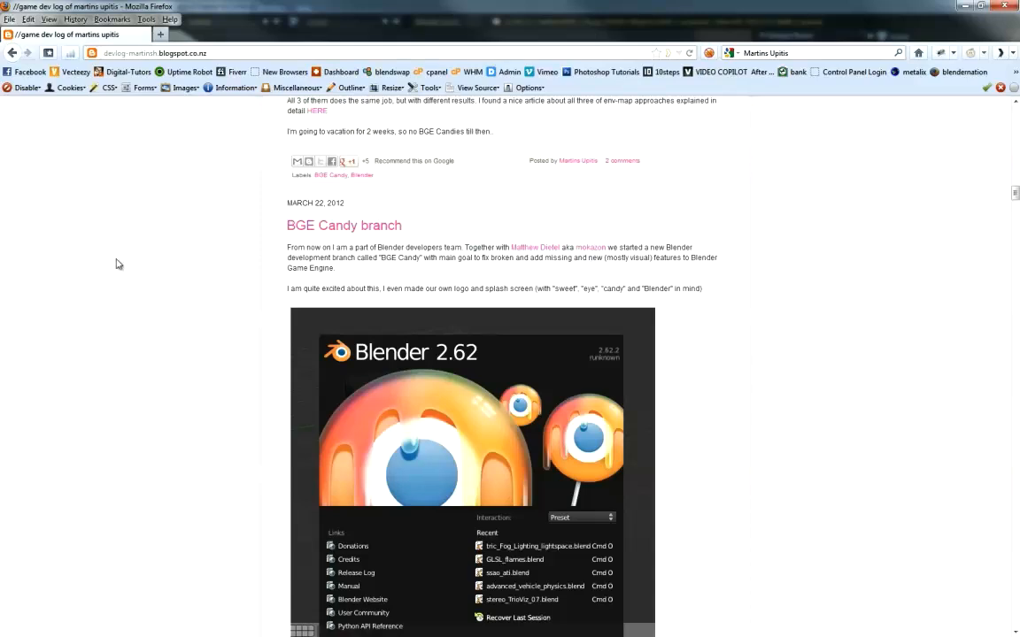
scroll(186, 342, "down", 6)
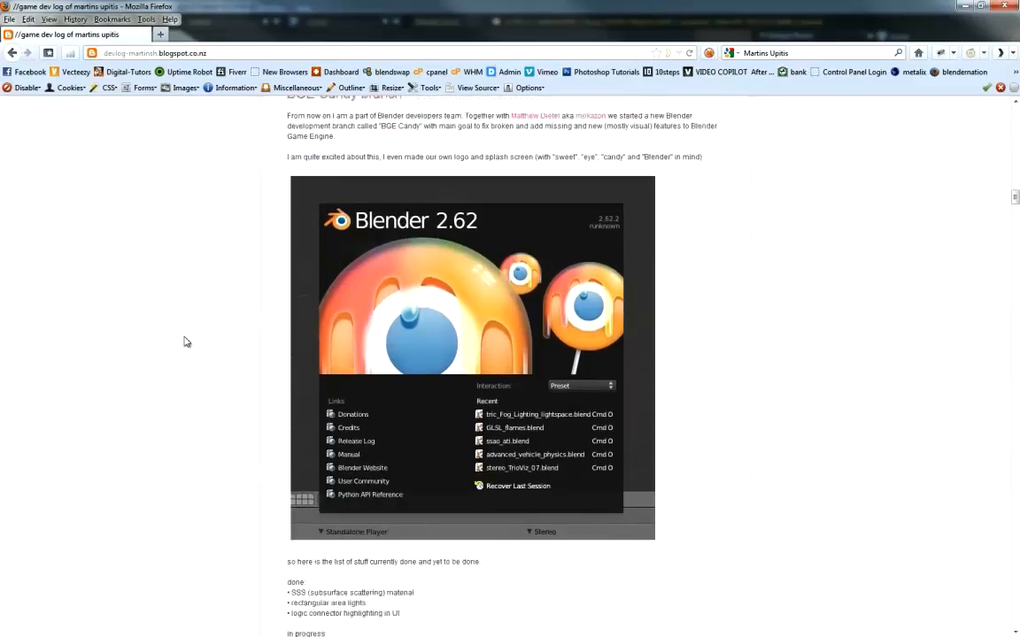
scroll(187, 342, "down", 5)
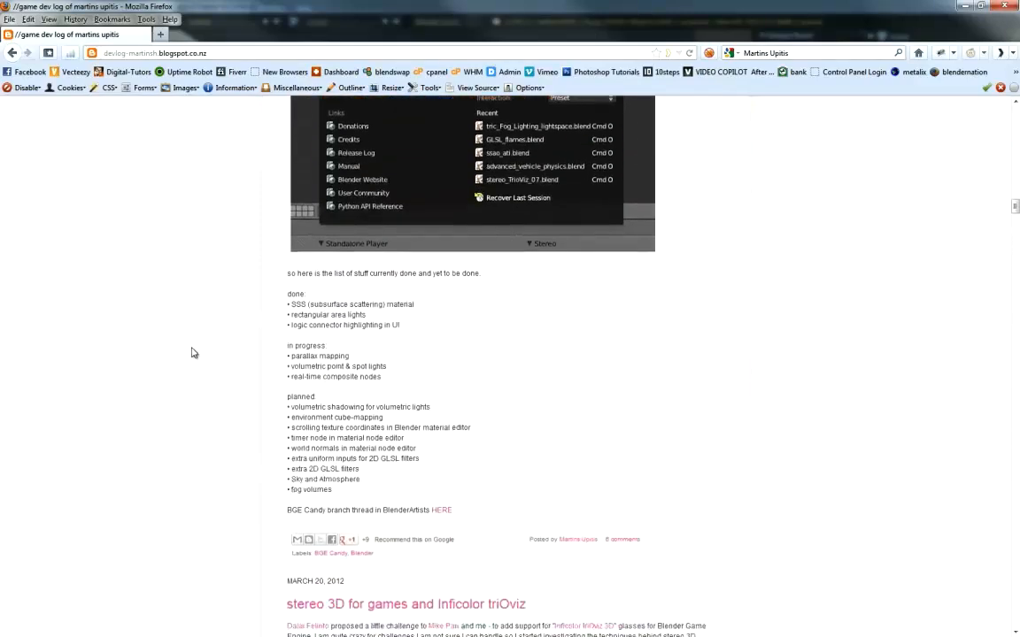
Look through the blog's posts on stereo 3D, the free low-poly airplane and the shotgun model
scroll(202, 359, "down", 20)
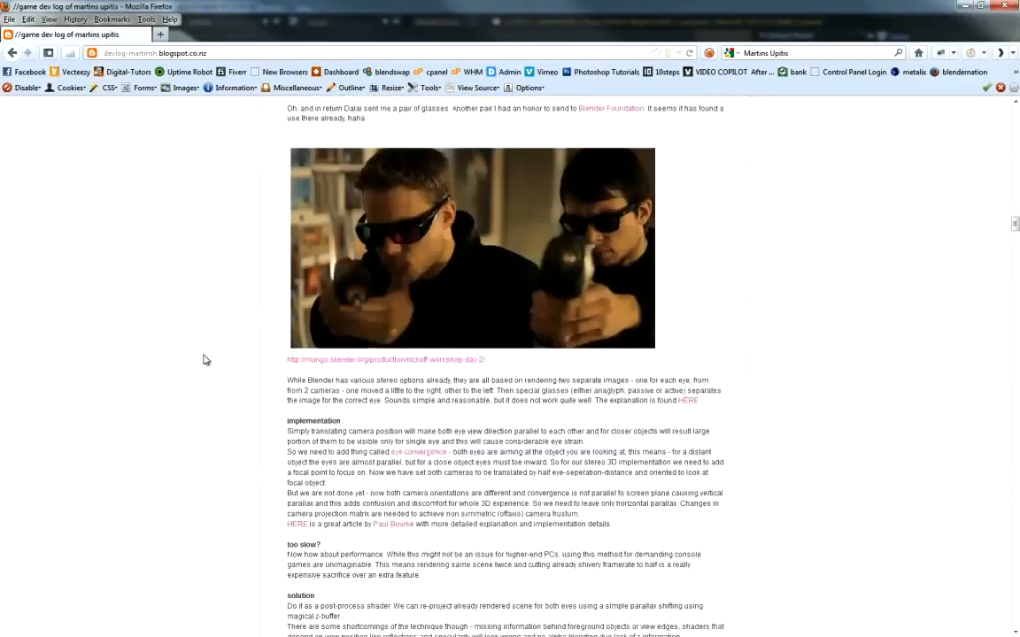
scroll(204, 358, "down", 7)
scroll(204, 358, "up", 6)
scroll(223, 361, "up", 8)
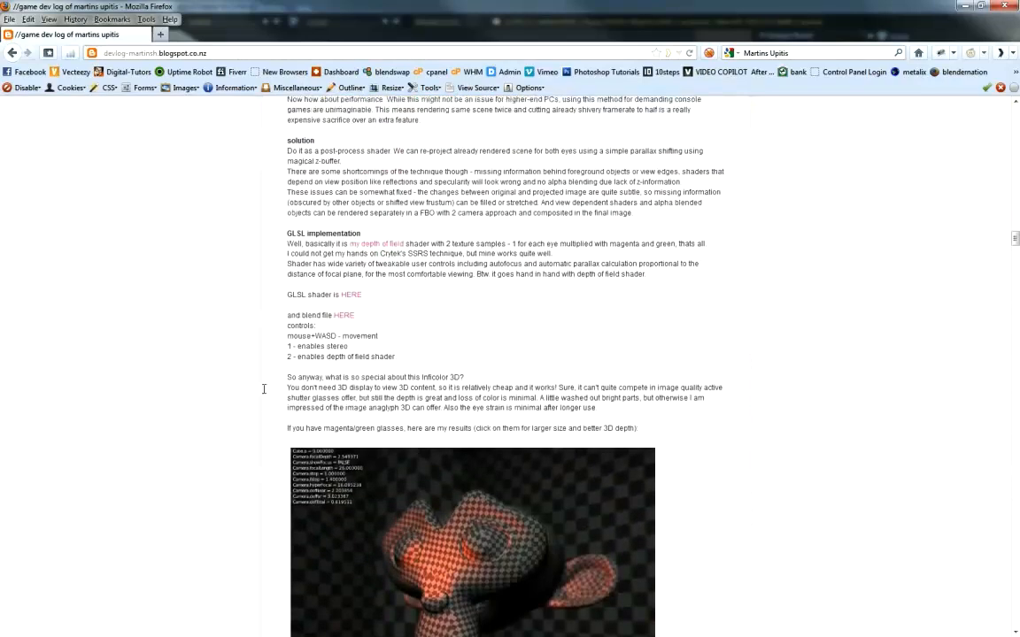
scroll(399, 319, "down", 7)
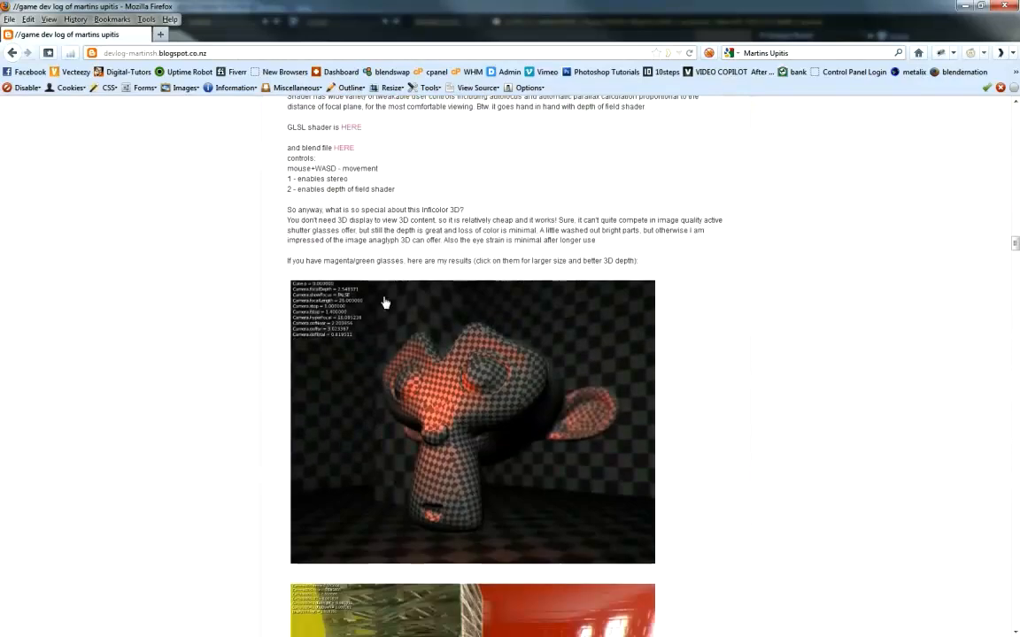
scroll(386, 310, "down", 11)
scroll(387, 313, "down", 20)
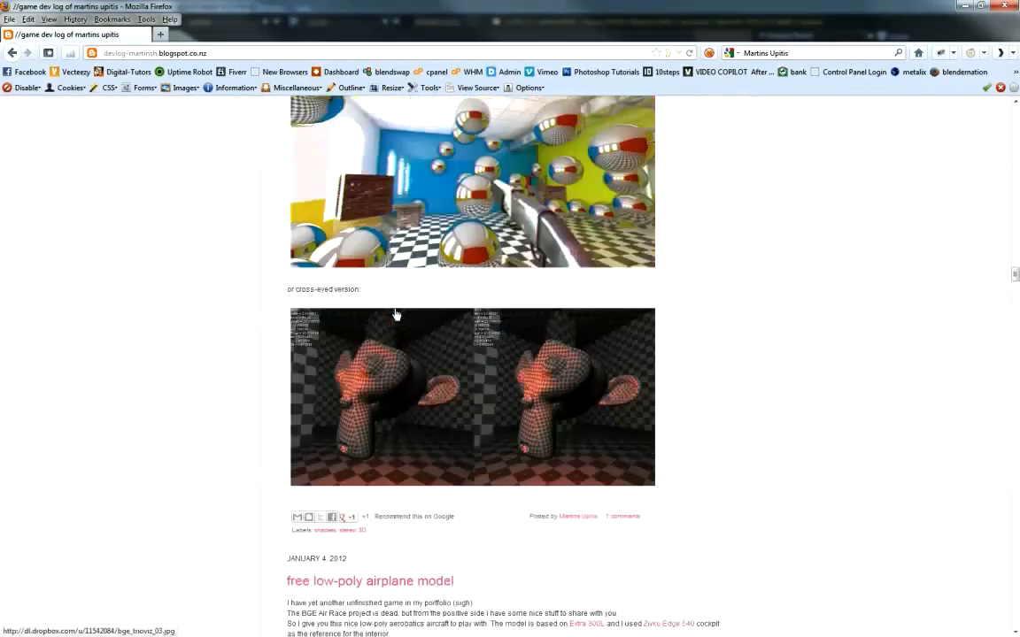
scroll(443, 336, "down", 20)
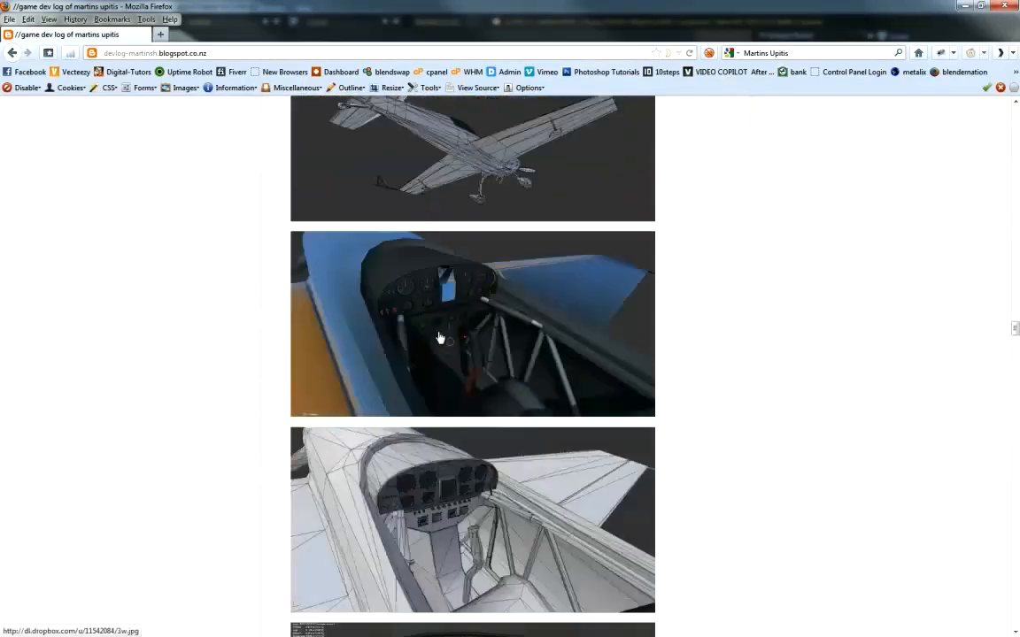
scroll(438, 336, "down", 20)
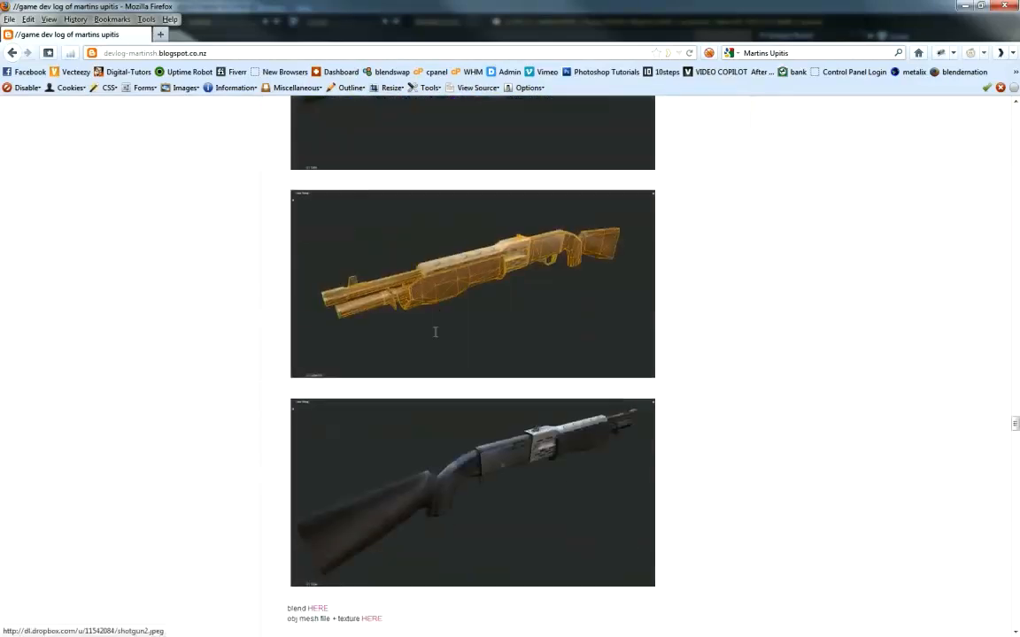
Examine the depth of field with bokeh shader posts and their sample images down to the page's end
scroll(434, 332, "up", 7)
scroll(433, 334, "down", 8)
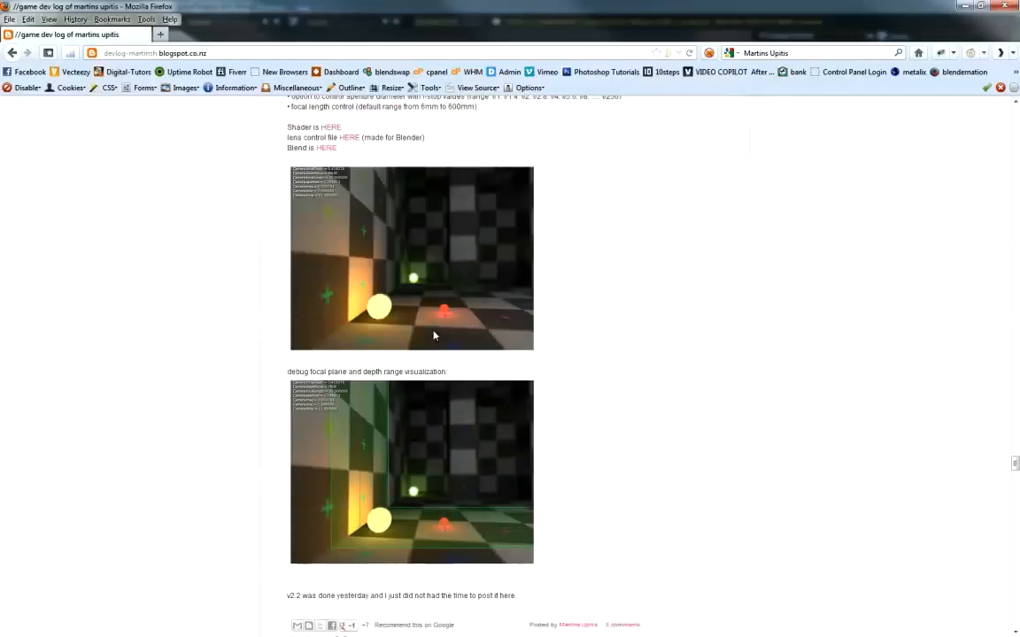
scroll(461, 366, "up", 1)
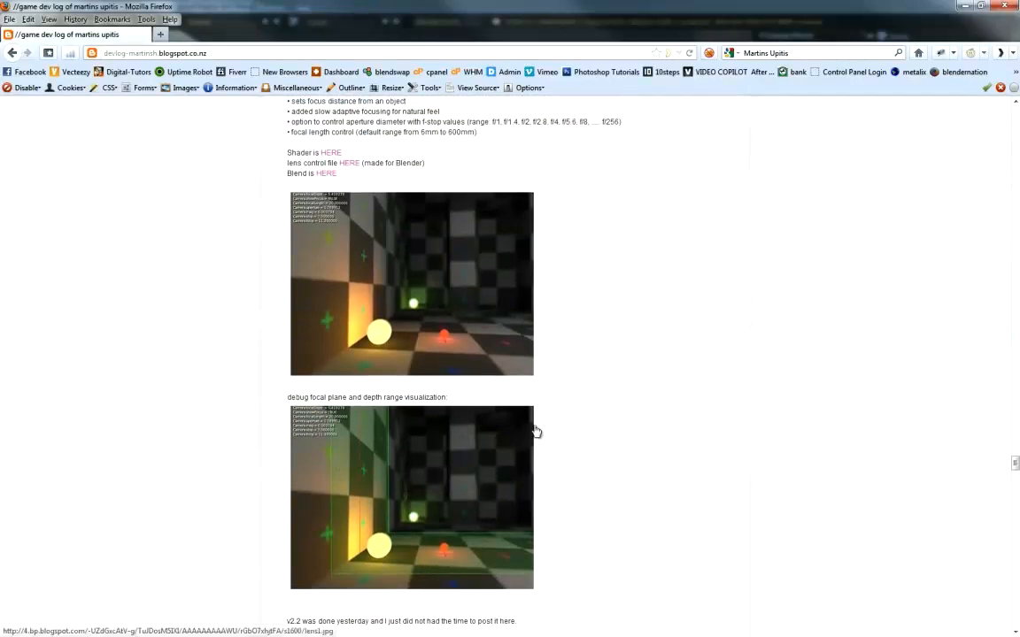
scroll(534, 431, "down", 2)
scroll(534, 431, "down", 9)
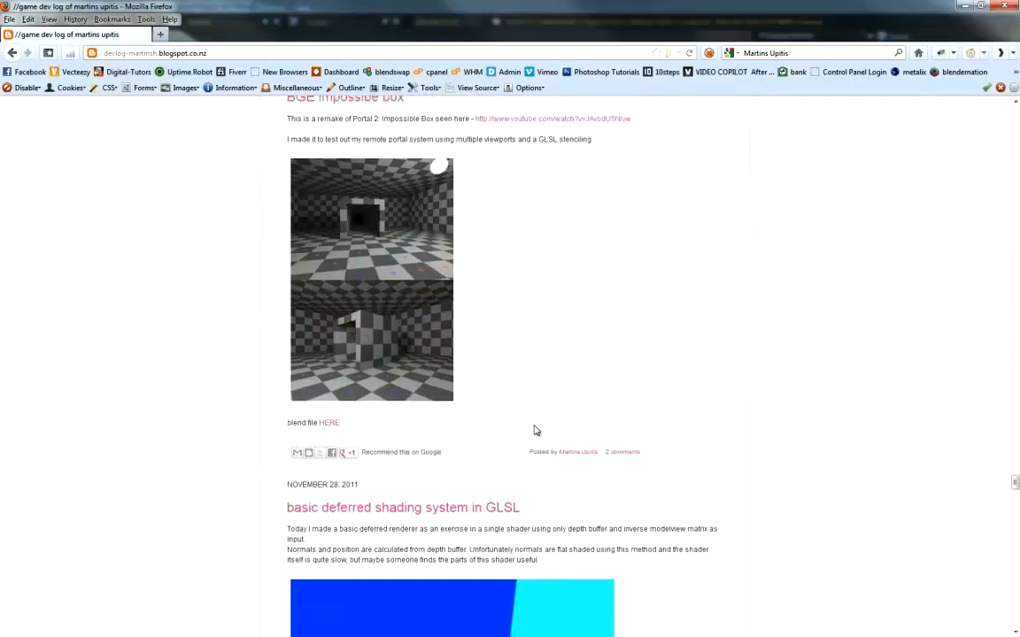
scroll(534, 431, "down", 15)
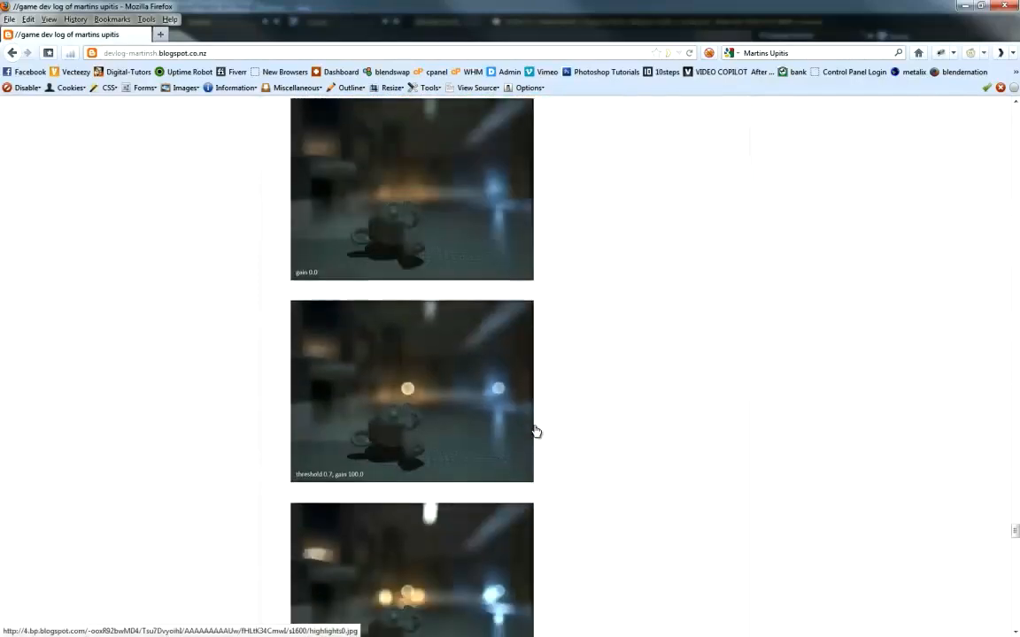
scroll(535, 431, "down", 15)
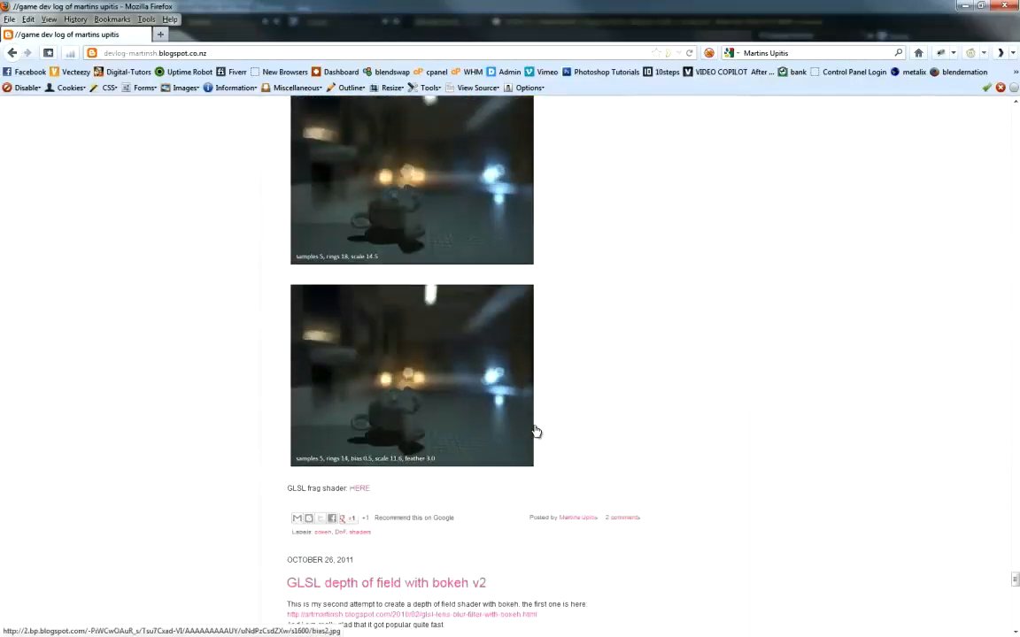
scroll(534, 431, "down", 8)
scroll(535, 431, "down", 12)
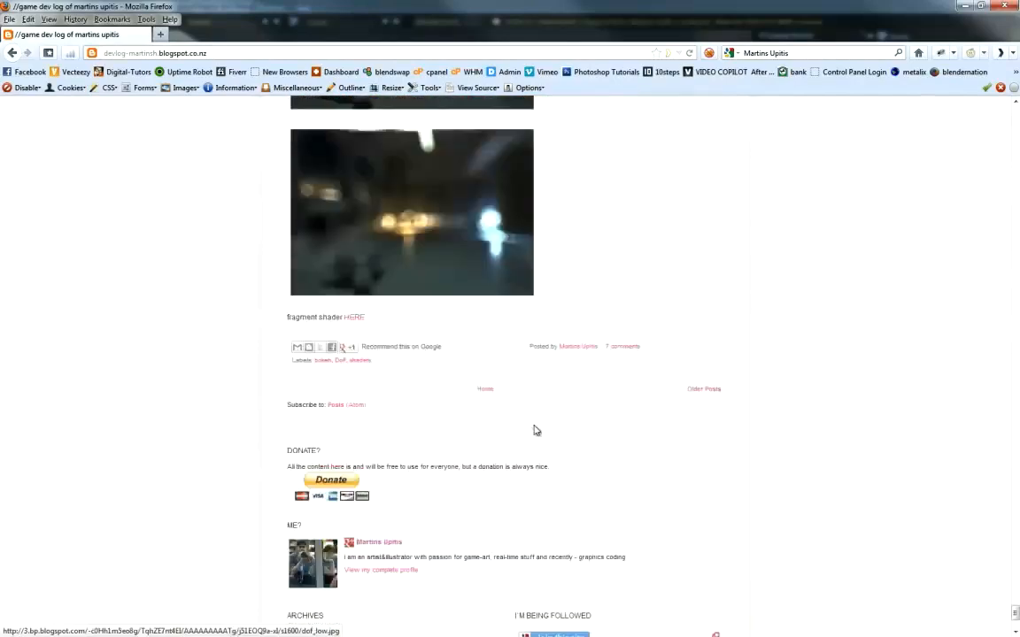
Review the deferred shading, BGE impossible box and GLSL depth of field with bokeh v2.3 posts again
scroll(536, 431, "up", 6)
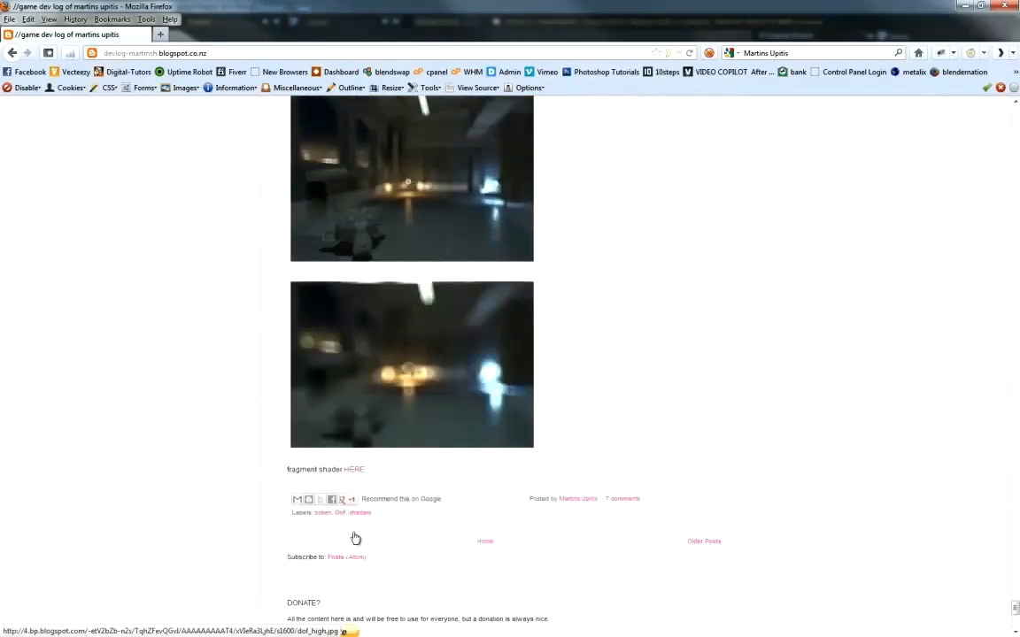
scroll(594, 384, "up", 10)
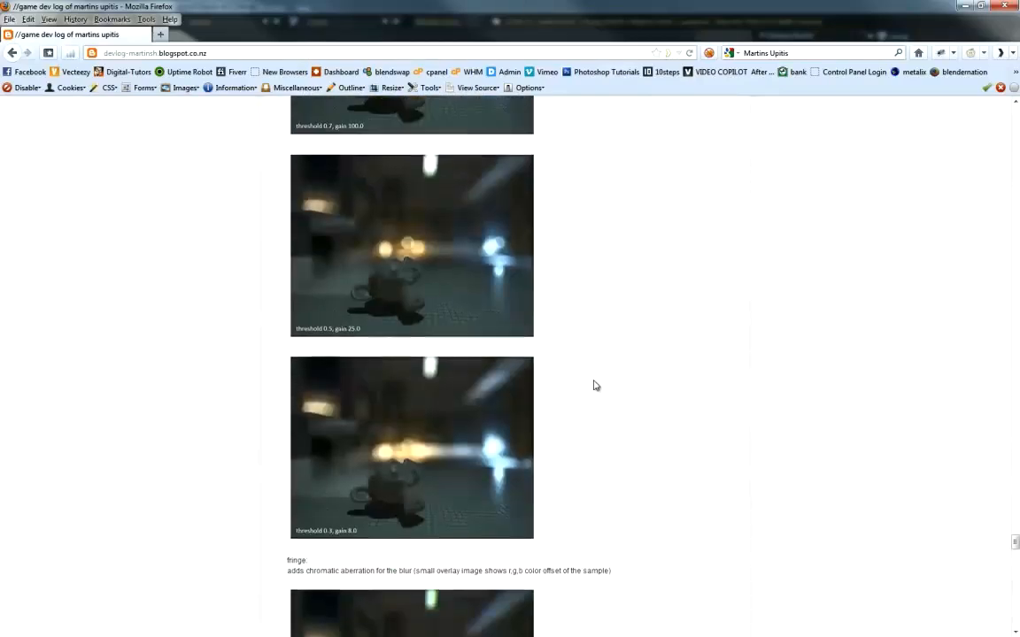
scroll(594, 385, "up", 10)
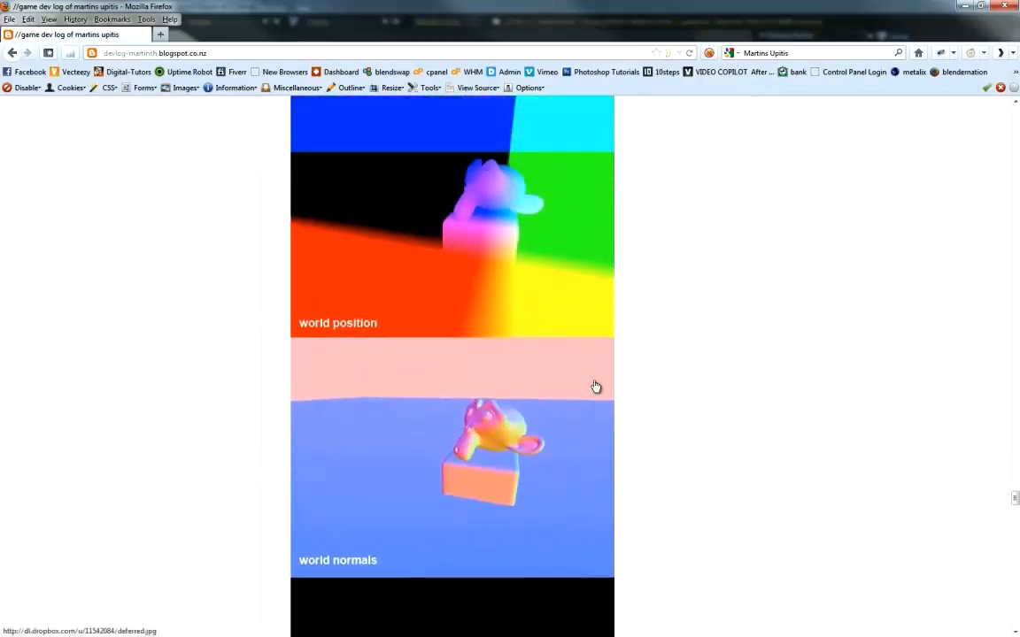
scroll(593, 385, "up", 10)
scroll(594, 385, "down", 2)
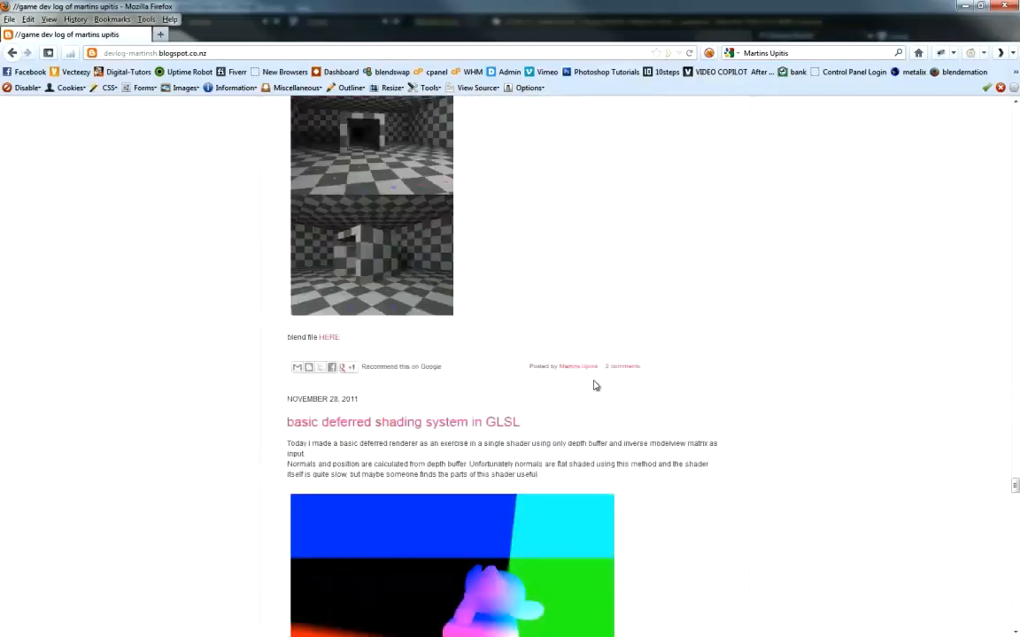
scroll(594, 385, "down", 5)
scroll(594, 385, "up", 3)
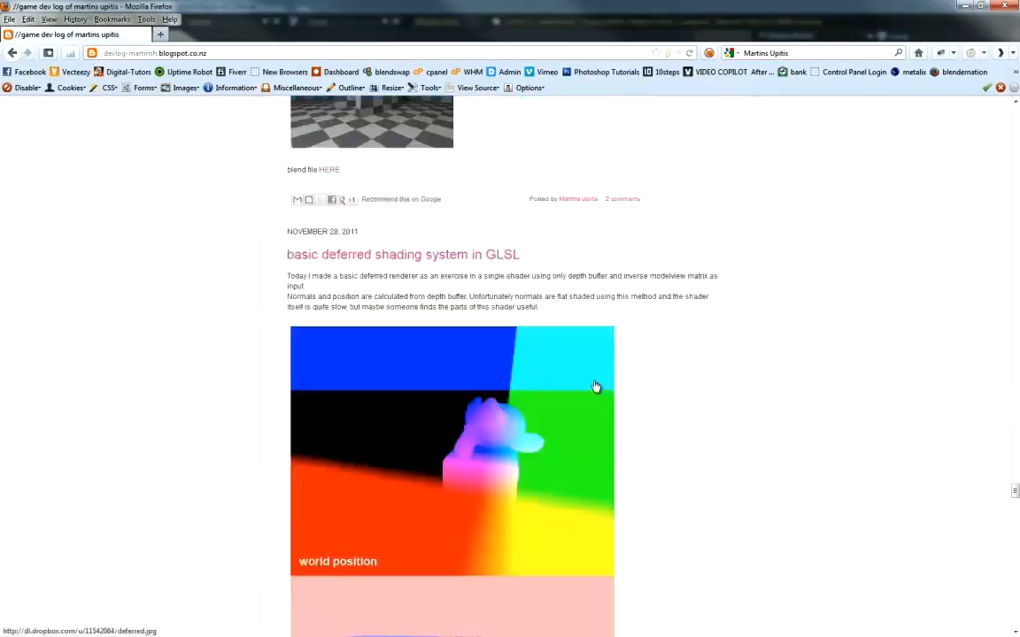
scroll(594, 386, "up", 10)
scroll(594, 387, "down", 3)
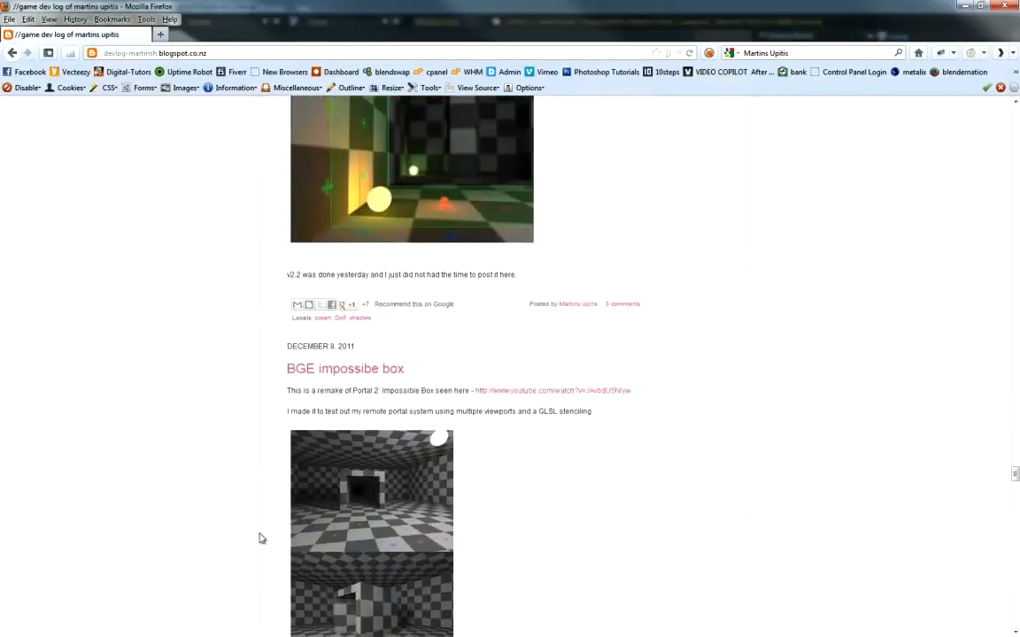
scroll(502, 493, "down", 3)
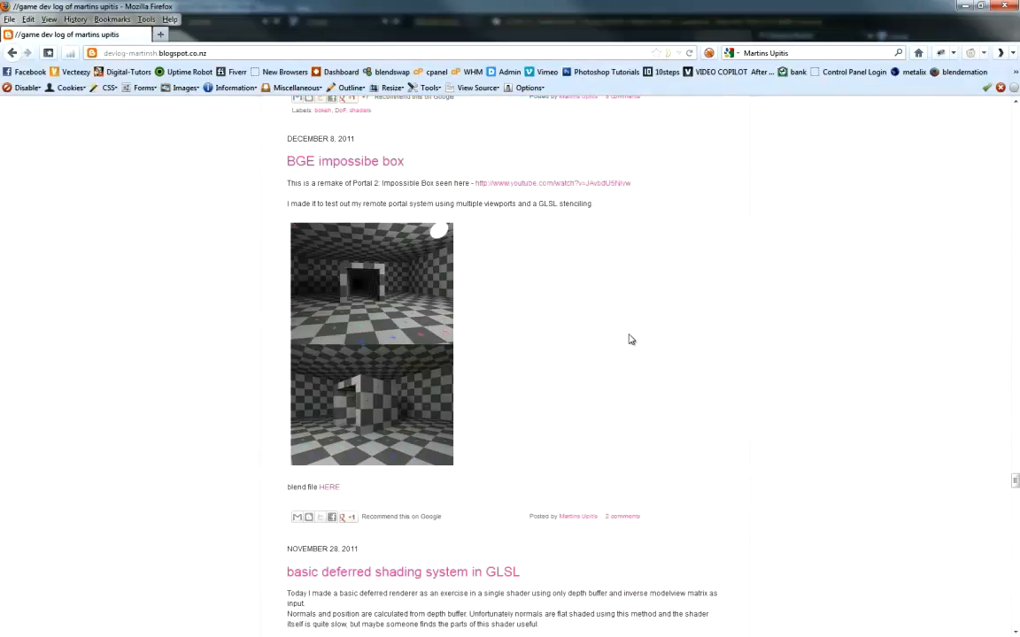
scroll(549, 343, "up", 5)
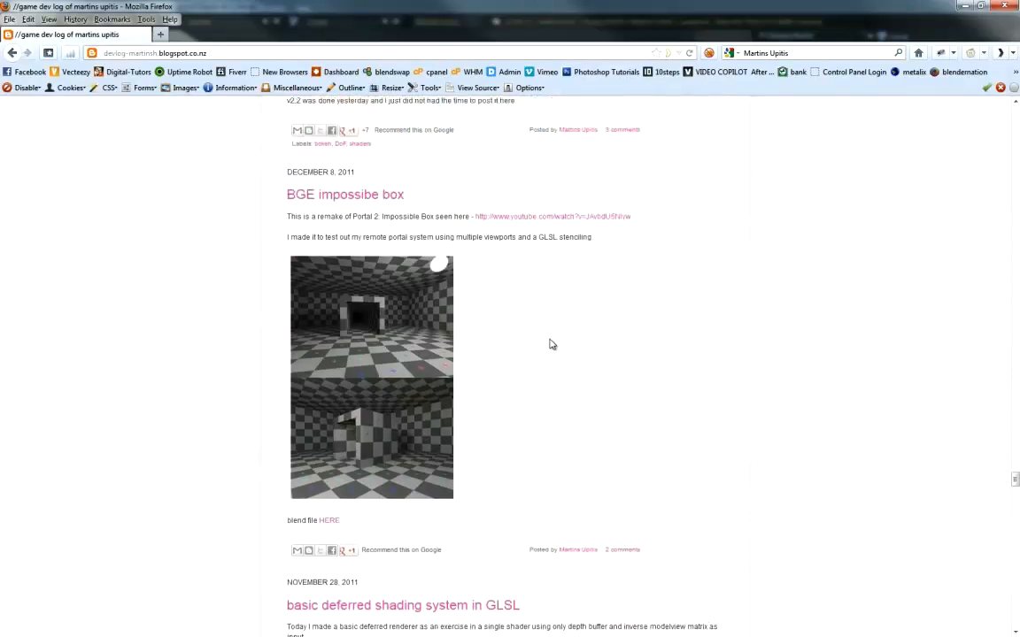
scroll(699, 305, "up", 15)
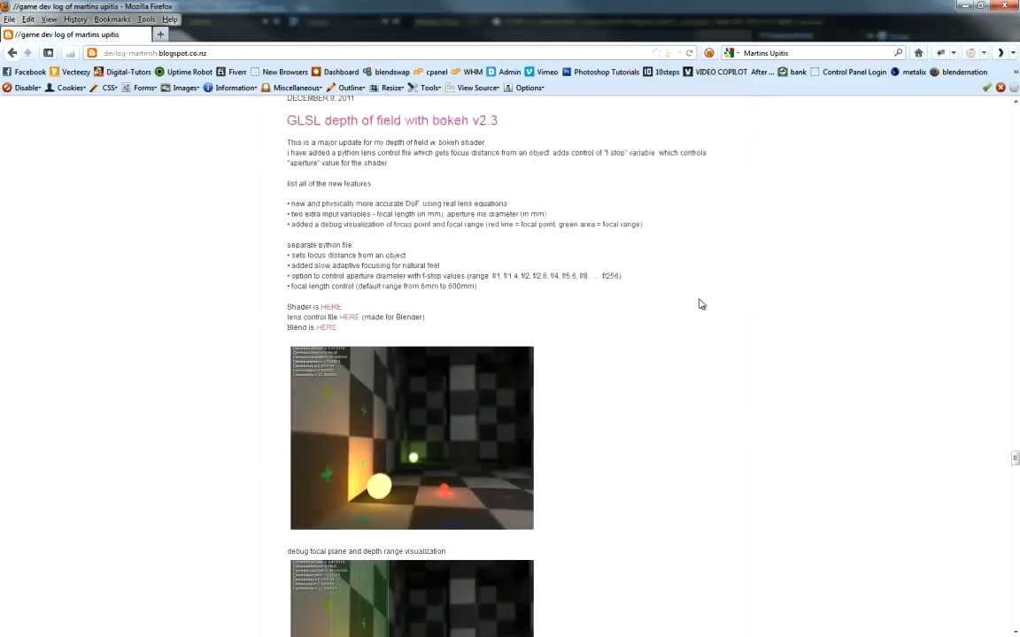
View the Tron light cycle game post's images, then return to the free low-poly airplane post
scroll(650, 337, "up", 20)
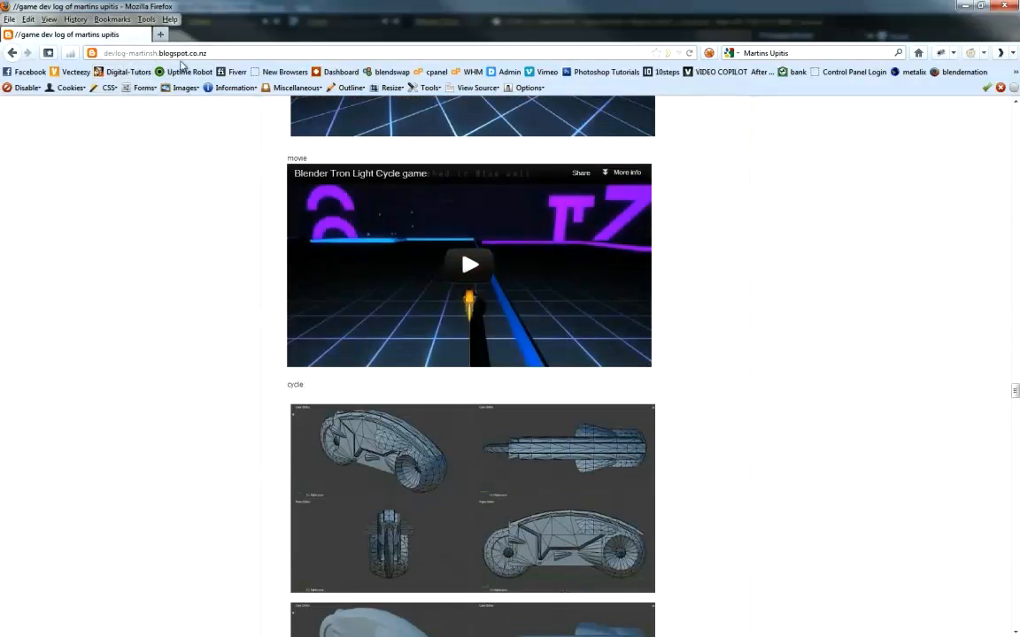
scroll(185, 228, "down", 20)
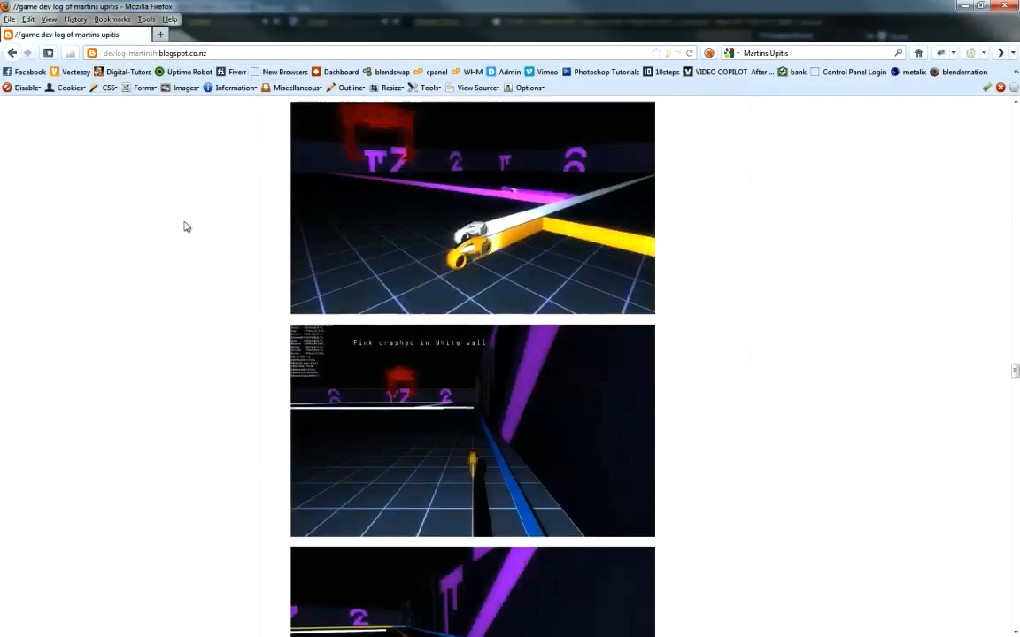
scroll(185, 228, "up", 20)
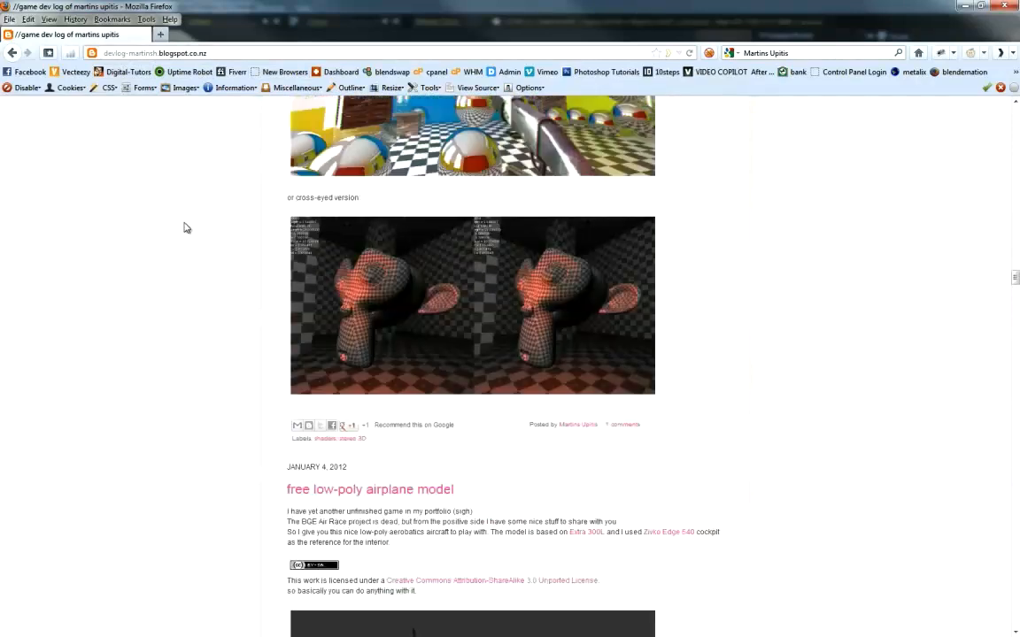
Return to the projected grid post at the start of the blog, then switch back to the desert scene in Blender
scroll(186, 229, "up", 15)
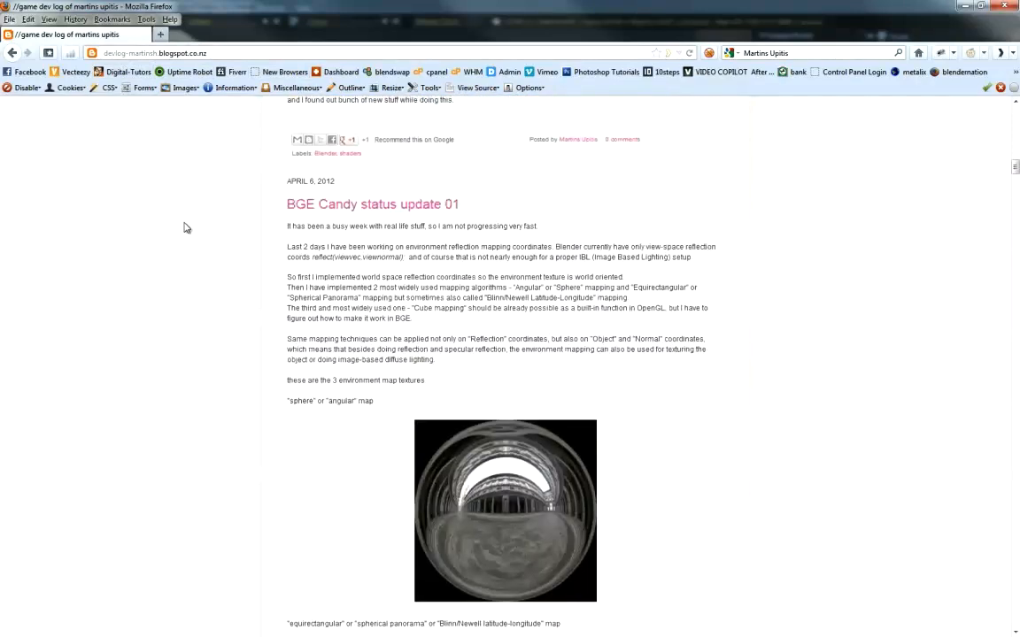
scroll(186, 228, "up", 3)
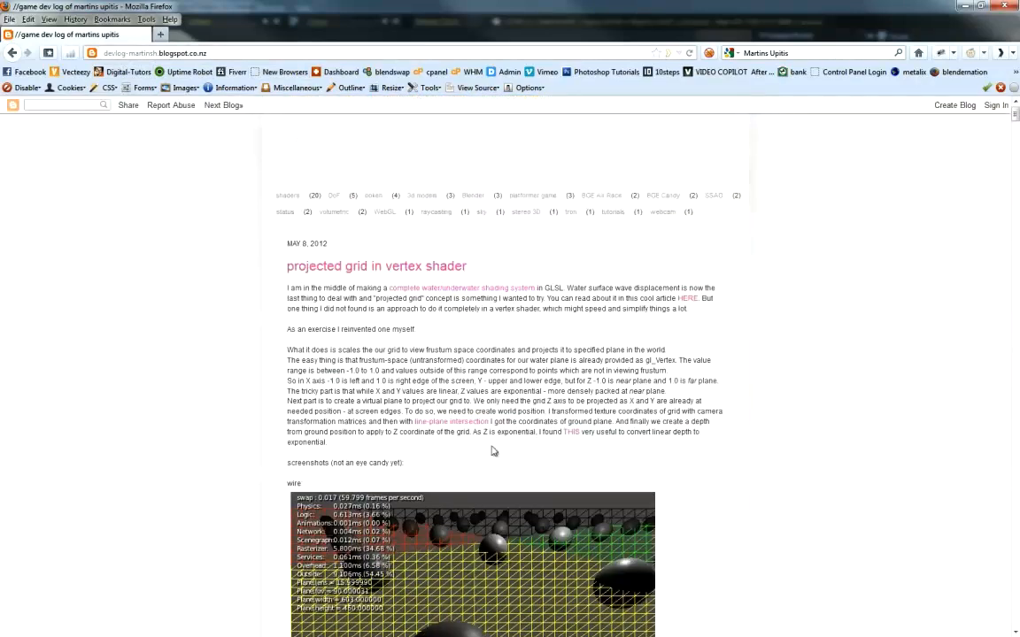
left_click(964, 5)
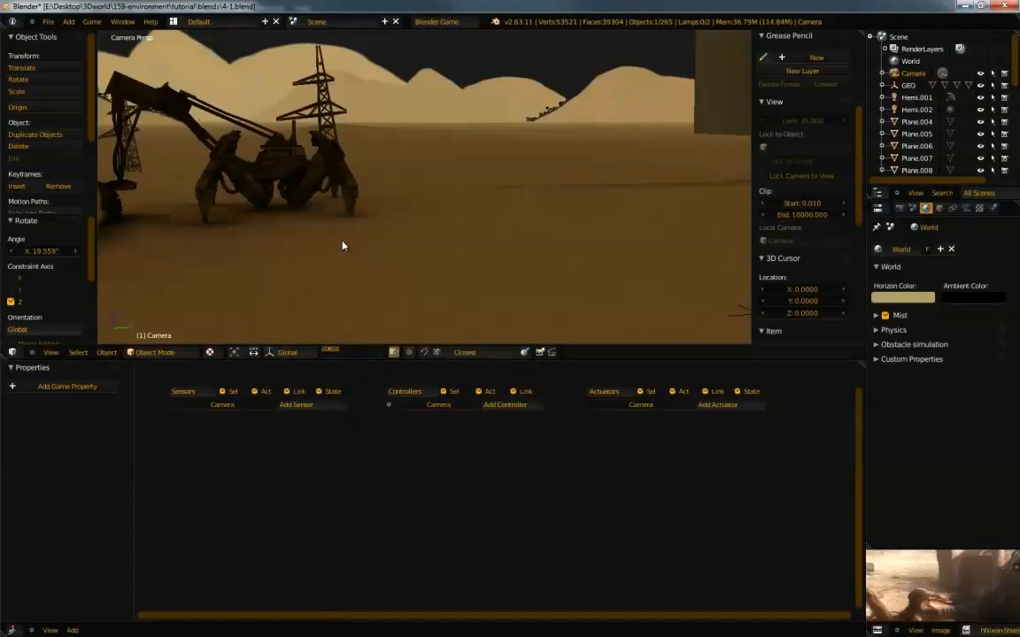
scroll(403, 211, "down", 3)
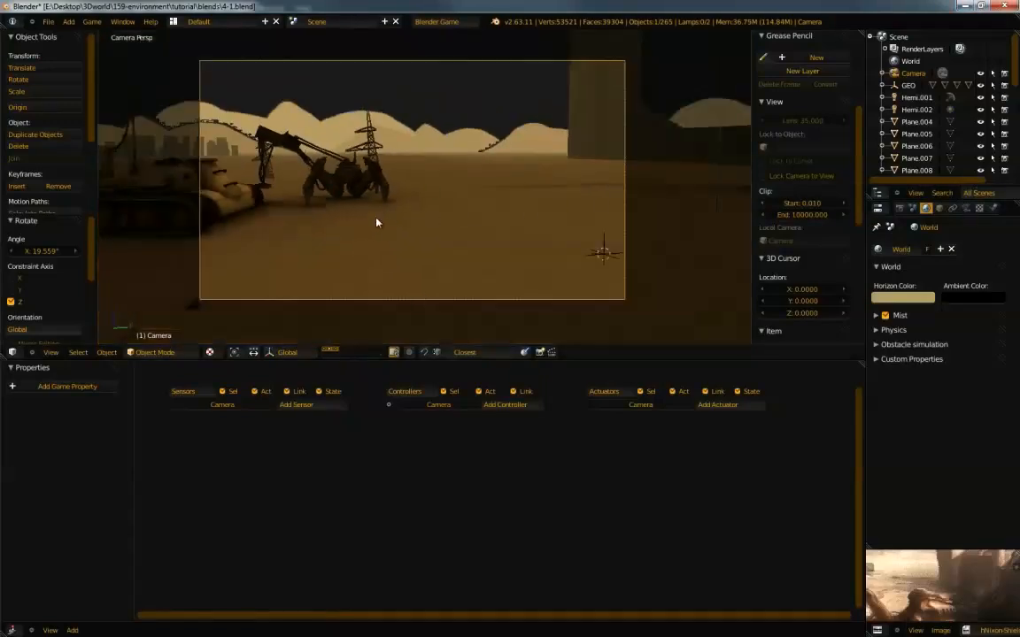
left_click(47, 21)
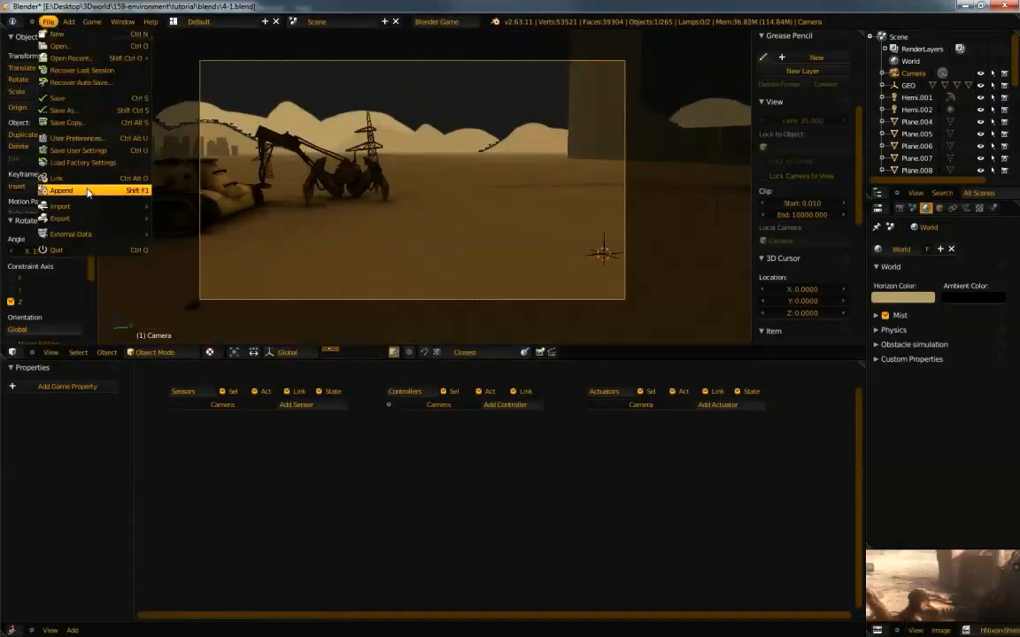
mouse_move(71, 210)
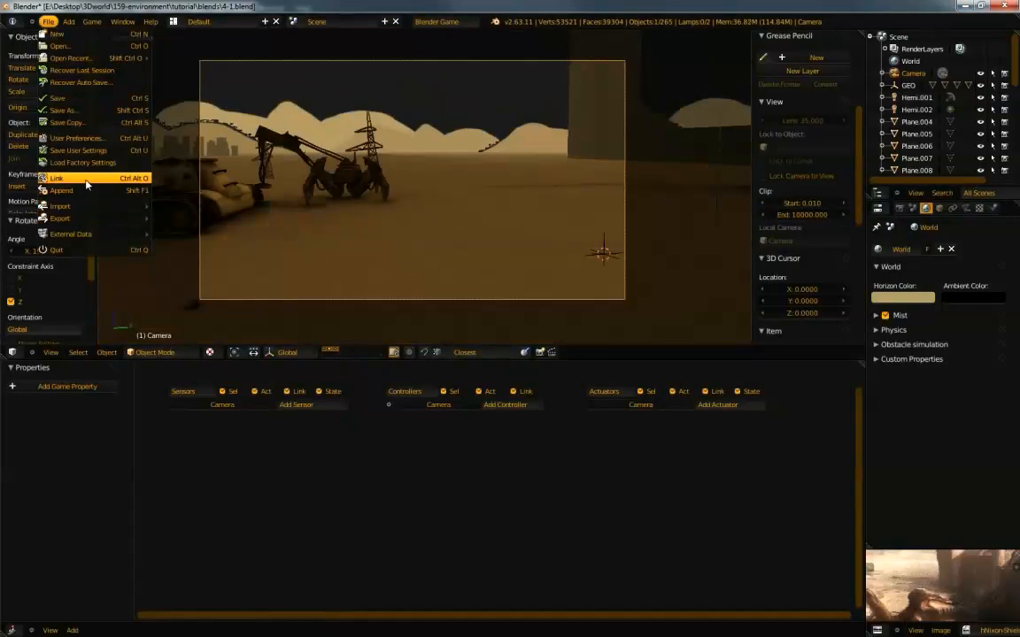
key("Escape")
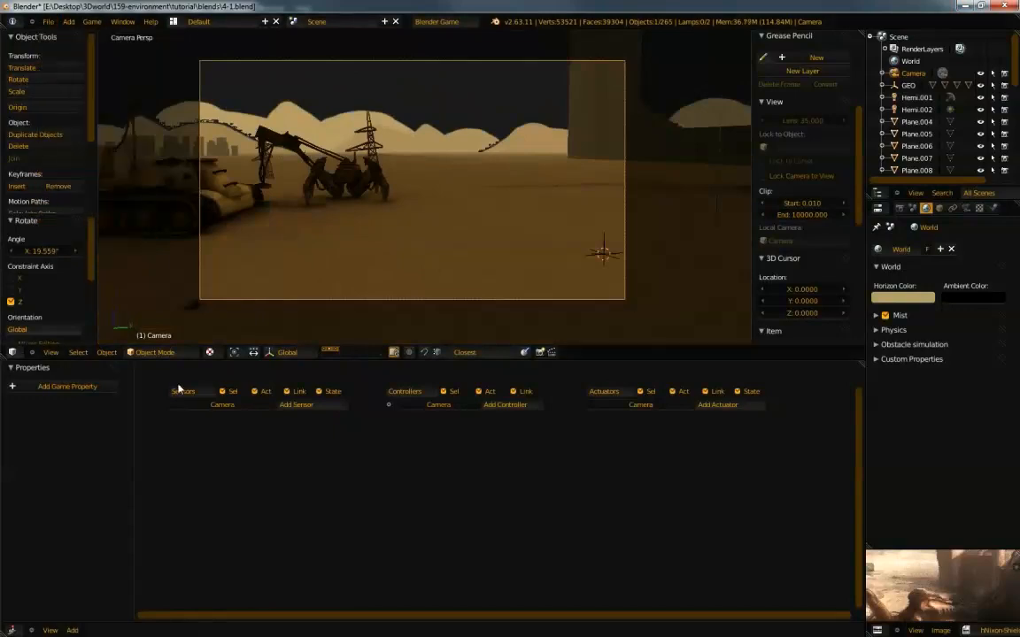
Split the 3D viewport vertically and turn the new narrow area into a Text Editor
left_click_drag(3, 355, 190, 355)
left_click(28, 355)
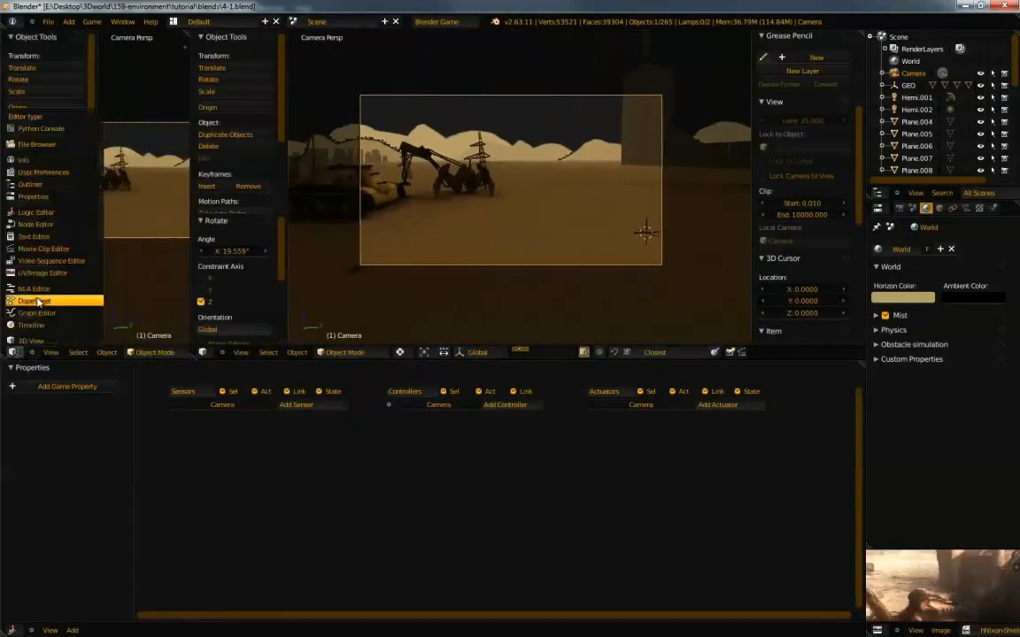
left_click(36, 235)
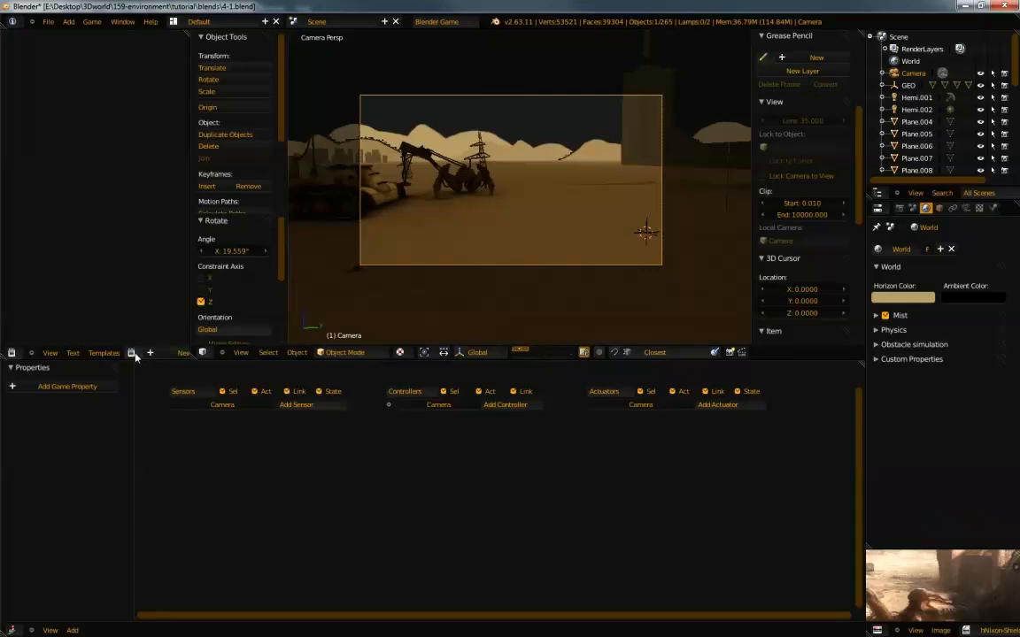
Try to load dof.glsl, focus.py, mouseLook.py and ssao.py together from the tutorial's scripts folder
left_click(73, 353)
left_click(93, 329)
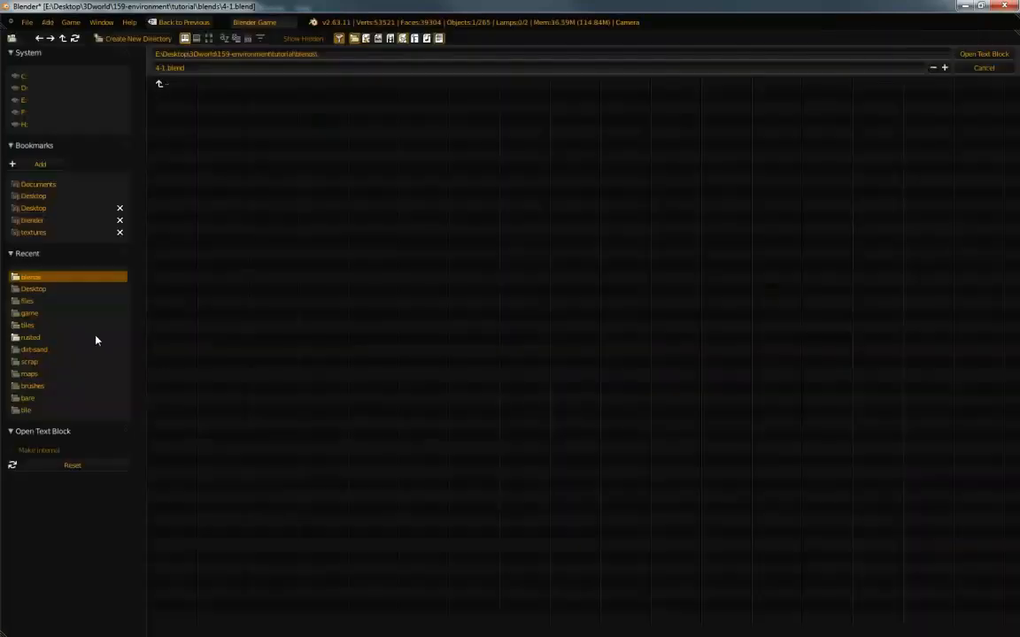
left_click(175, 82)
left_click(177, 118)
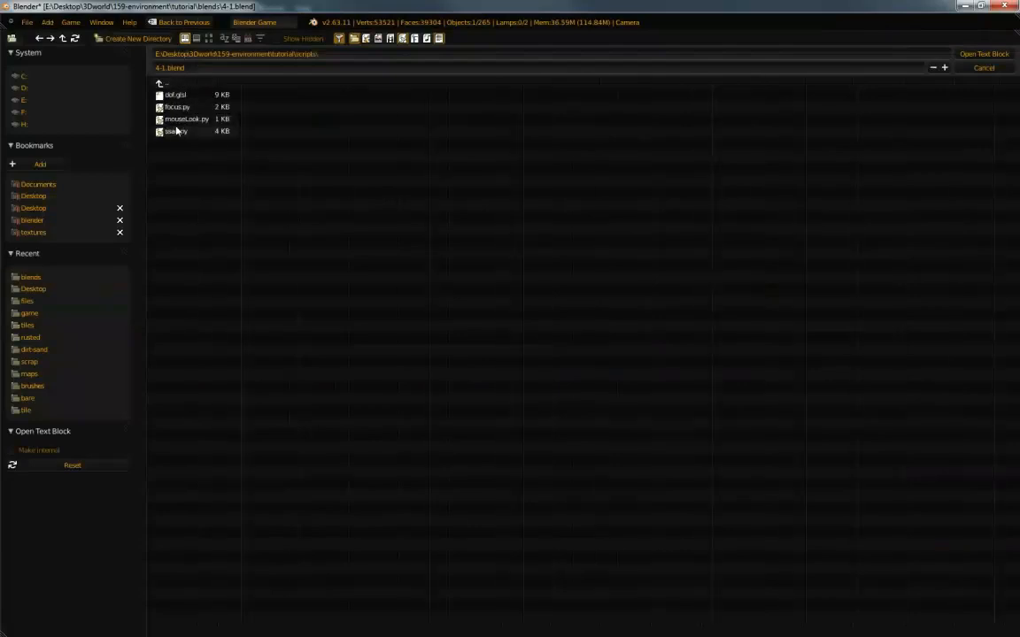
left_click_drag(200, 128, 165, 84)
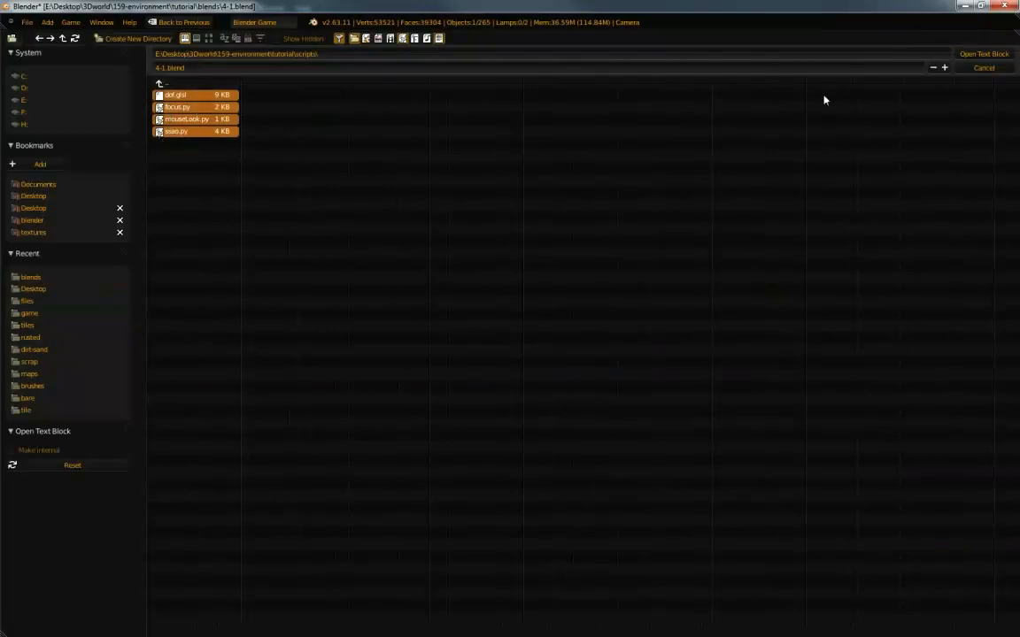
key("Escape")
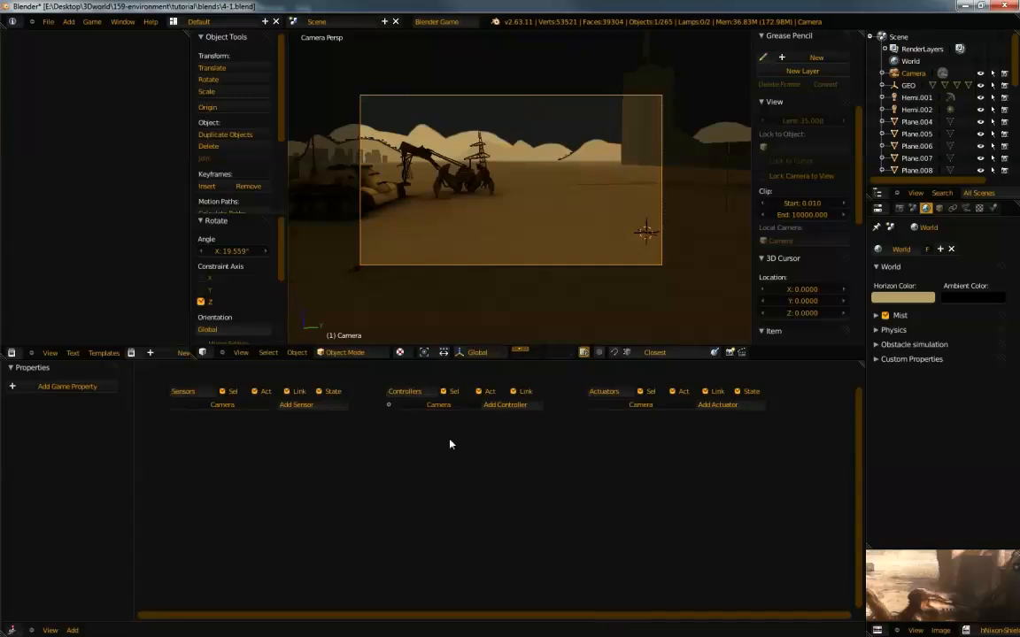
Load the dof.glsl file from the tutorial's scripts folder as a text block
scroll(146, 352, "down", 3)
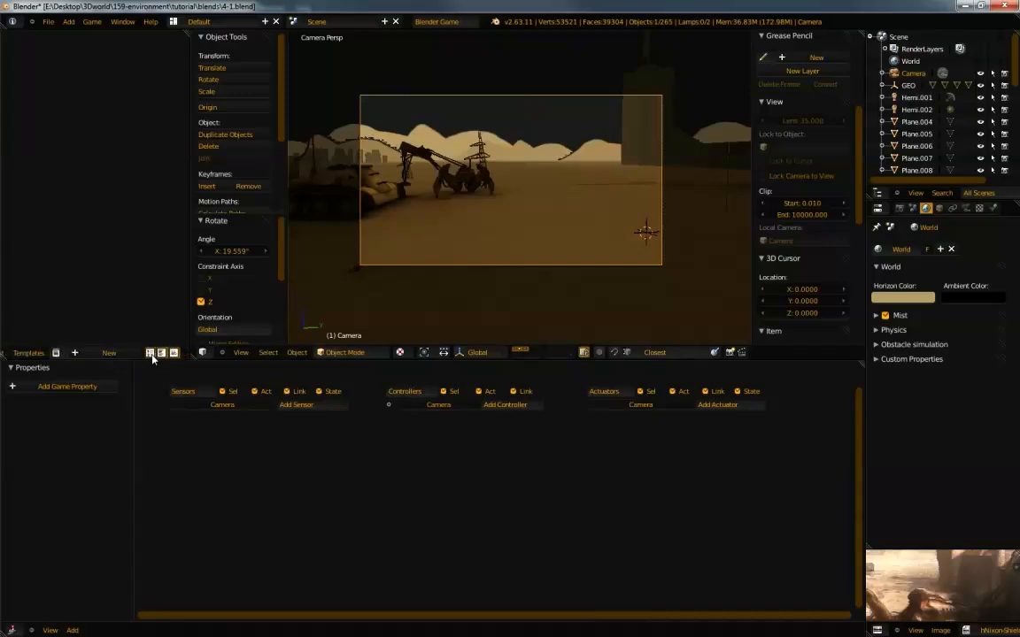
scroll(97, 353, "up", 3)
left_click(59, 352)
left_click(69, 306)
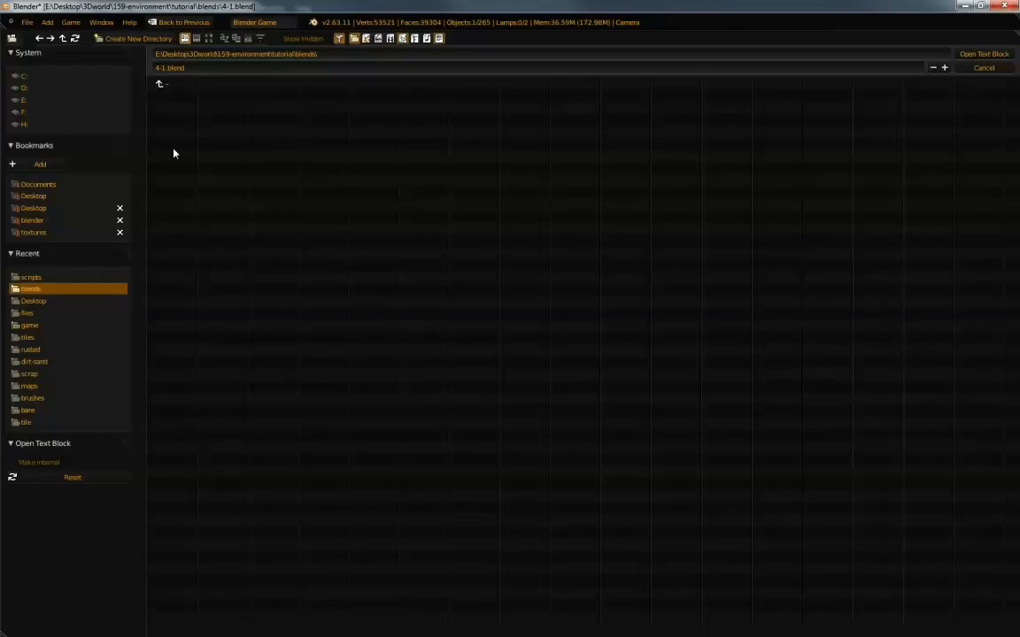
left_click(161, 84)
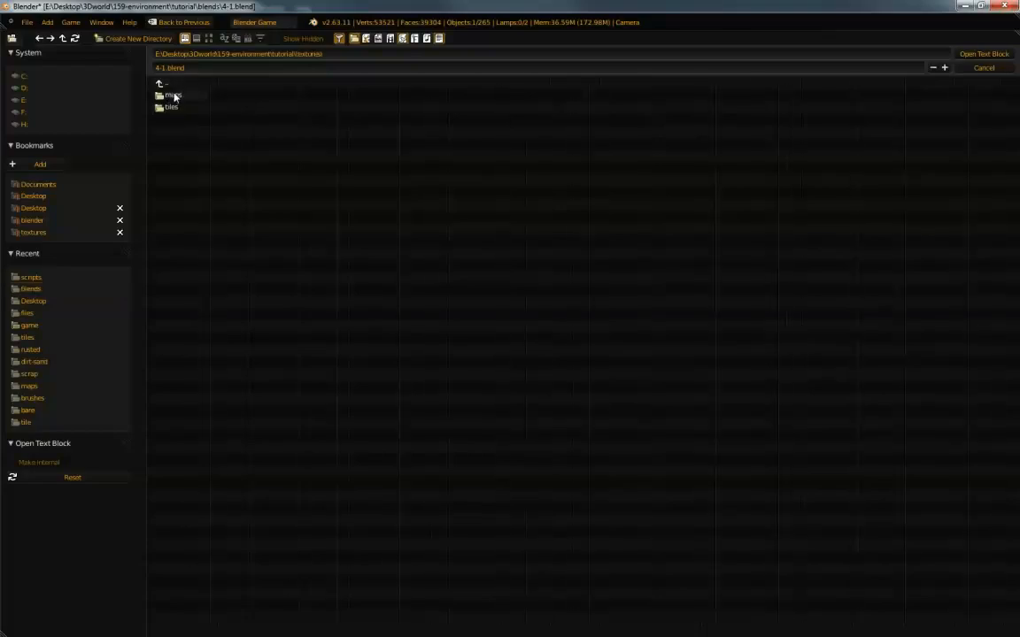
left_click(176, 119)
left_click(175, 95)
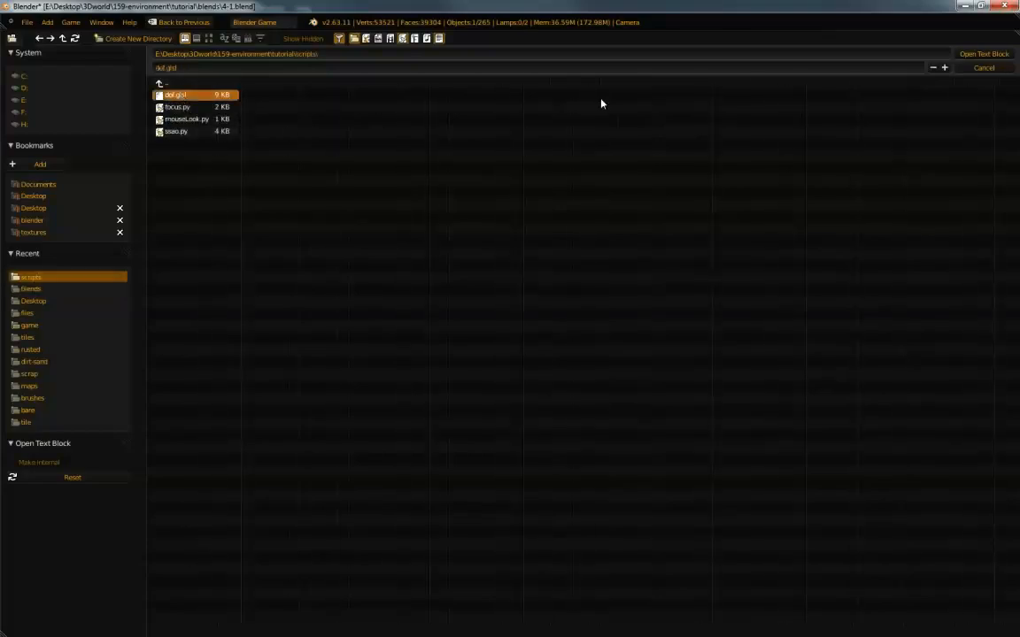
left_click(983, 54)
Load focus.py and mouseLook.py from the scripts folder as separate text blocks
left_click(93, 352)
left_click(91, 329)
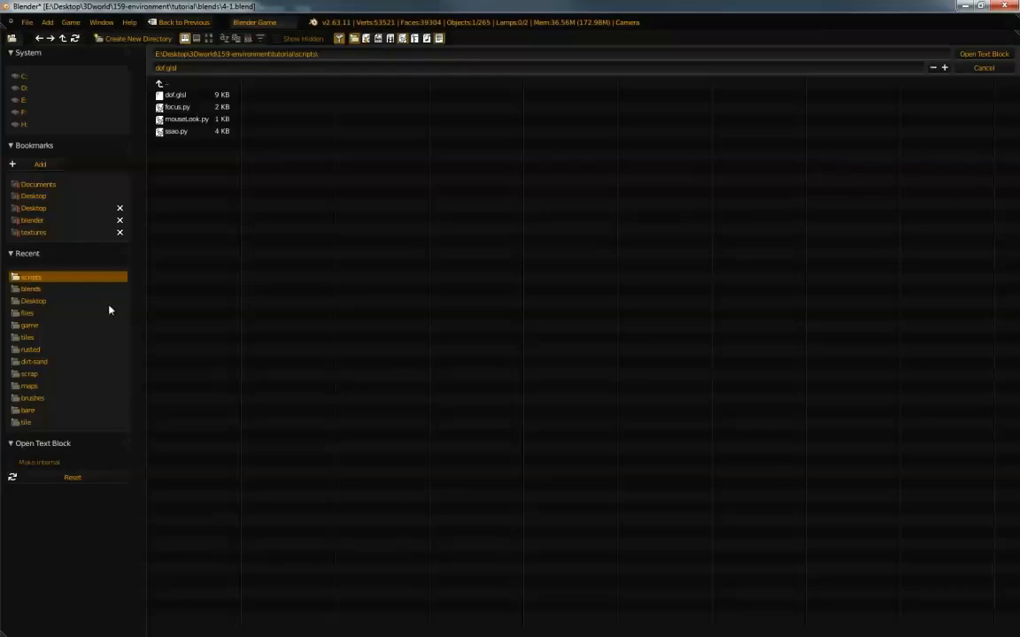
double_click(179, 107)
left_click(73, 353)
left_click(86, 330)
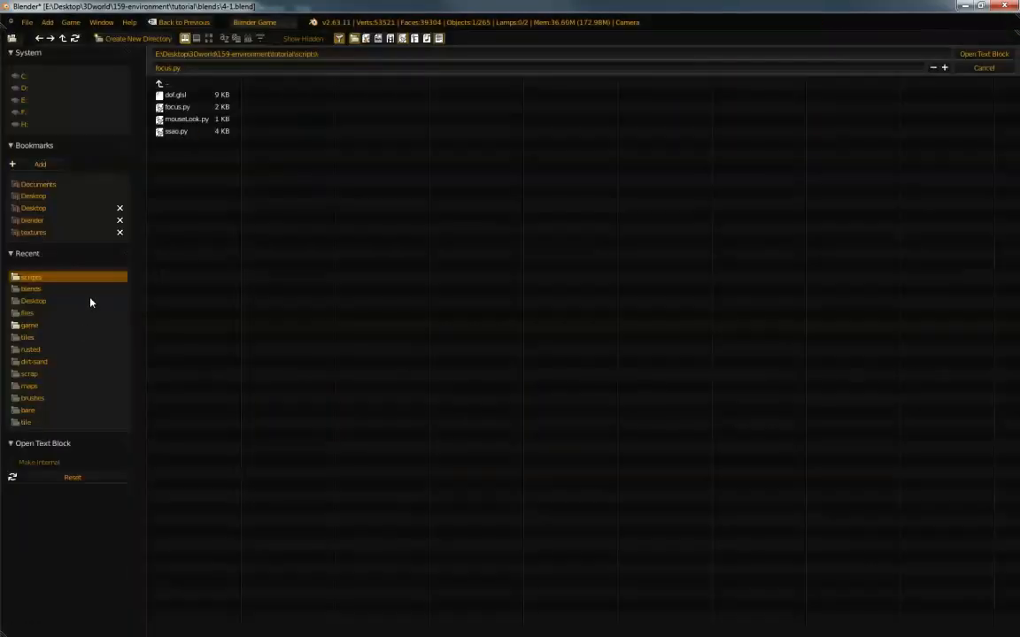
left_click(184, 118)
key("Return")
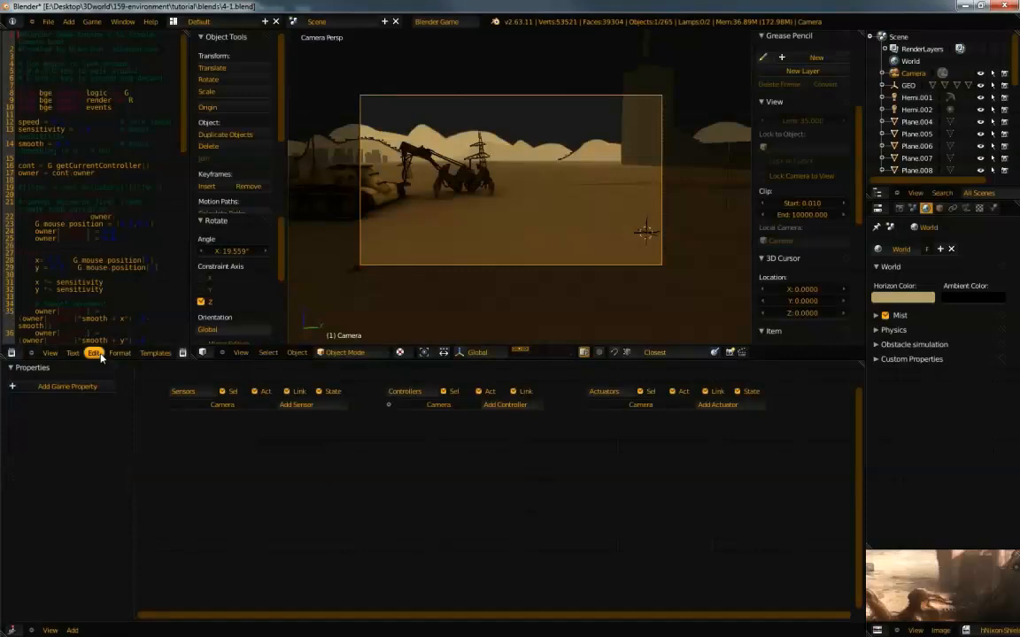
Load ssao.py from the scripts folder and widen the Text Editor so the code lines are readable
left_click(72, 352)
left_click(89, 329)
left_click(188, 132)
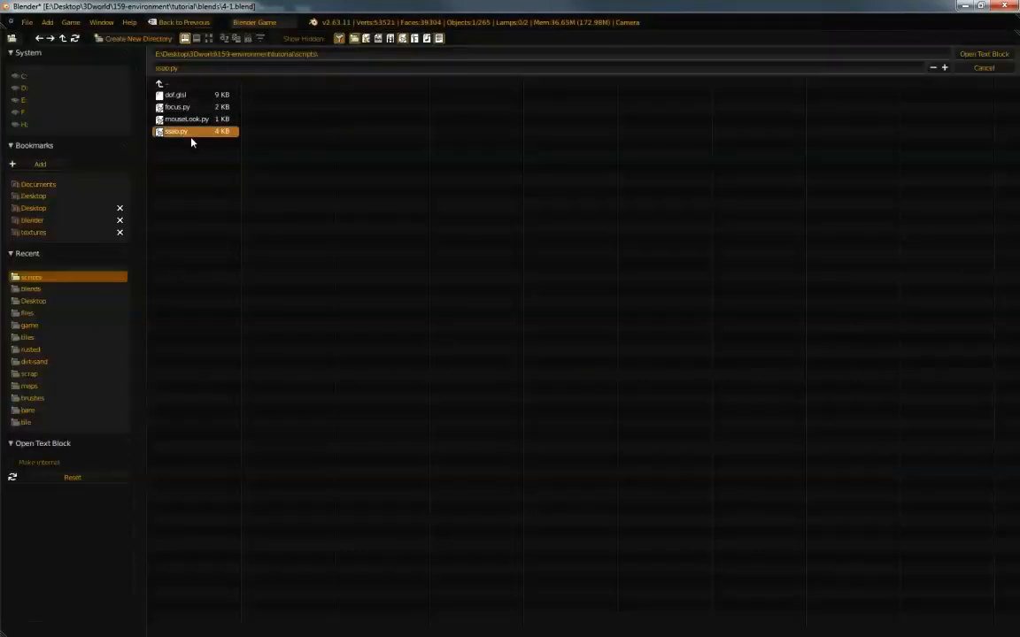
key("Return")
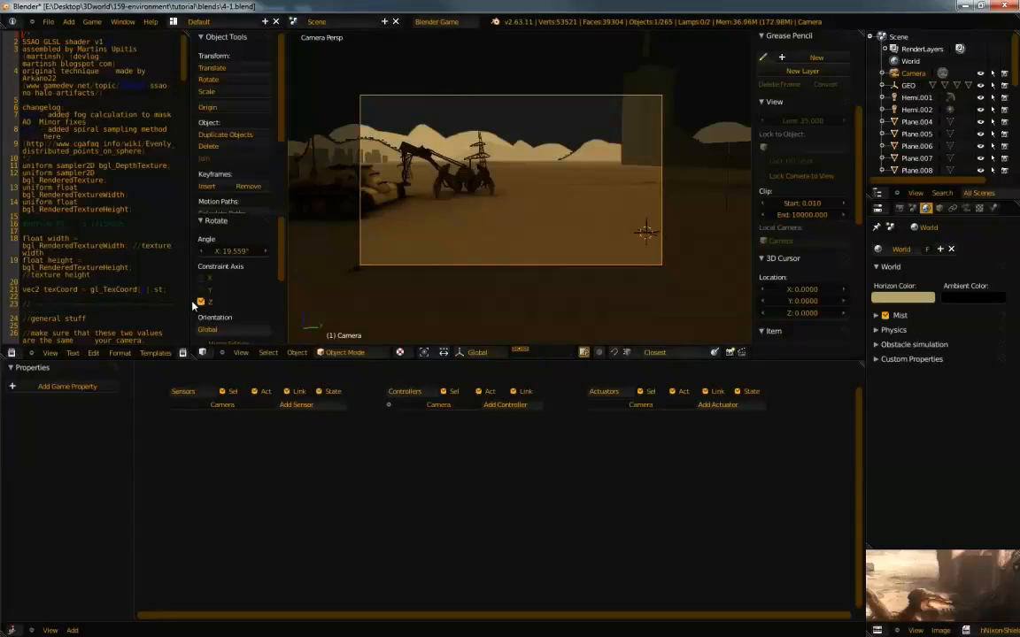
left_click_drag(189, 301, 347, 287)
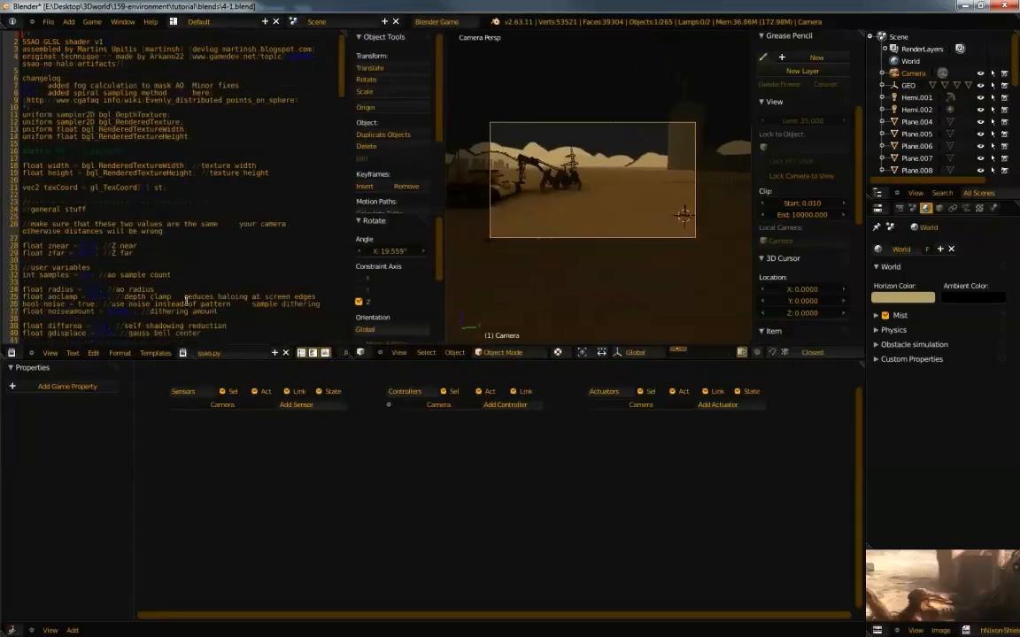
Display dof.glsl and examine its author credit, changelog and first uniform declarations
left_click(182, 352)
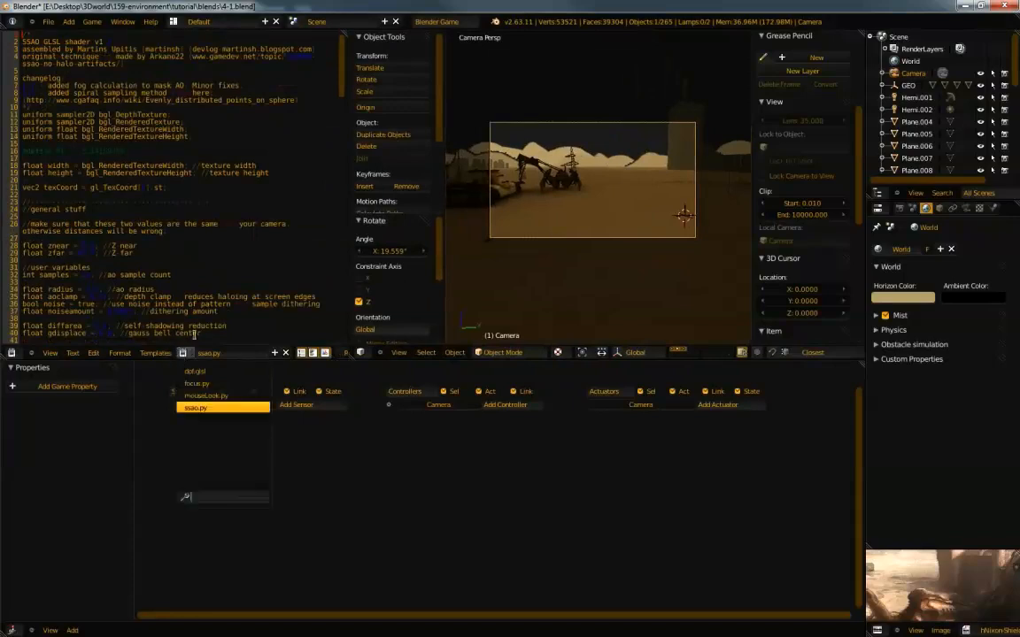
left_click(193, 367)
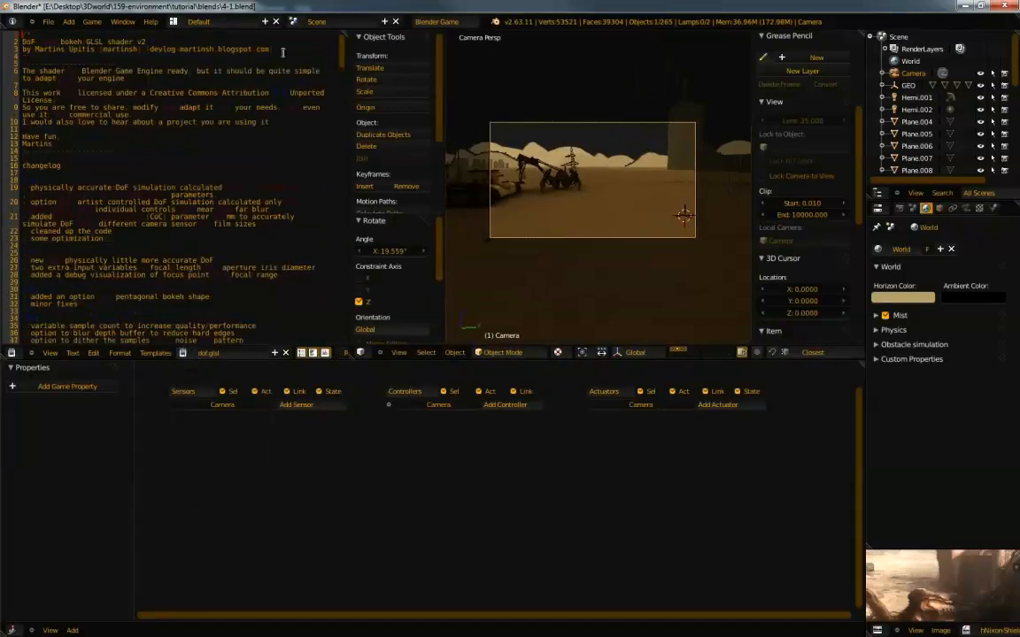
left_click_drag(149, 49, 272, 49)
left_click(230, 156)
scroll(341, 56, "down", 2)
scroll(341, 58, "down", 5)
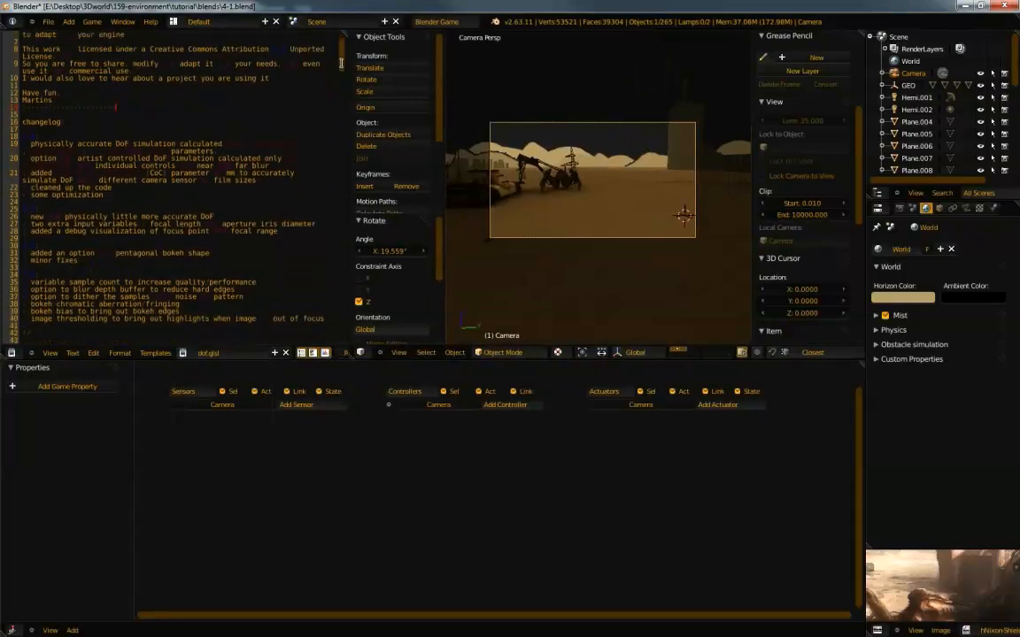
scroll(341, 65, "down", 1)
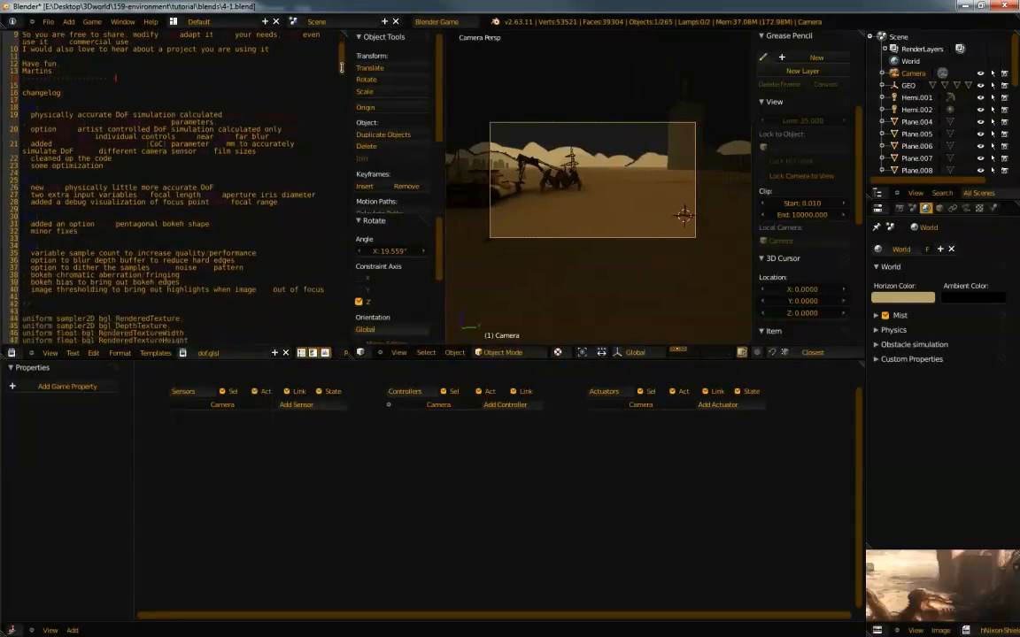
left_click_drag(342, 68, 343, 62)
scroll(177, 88, "down", 5)
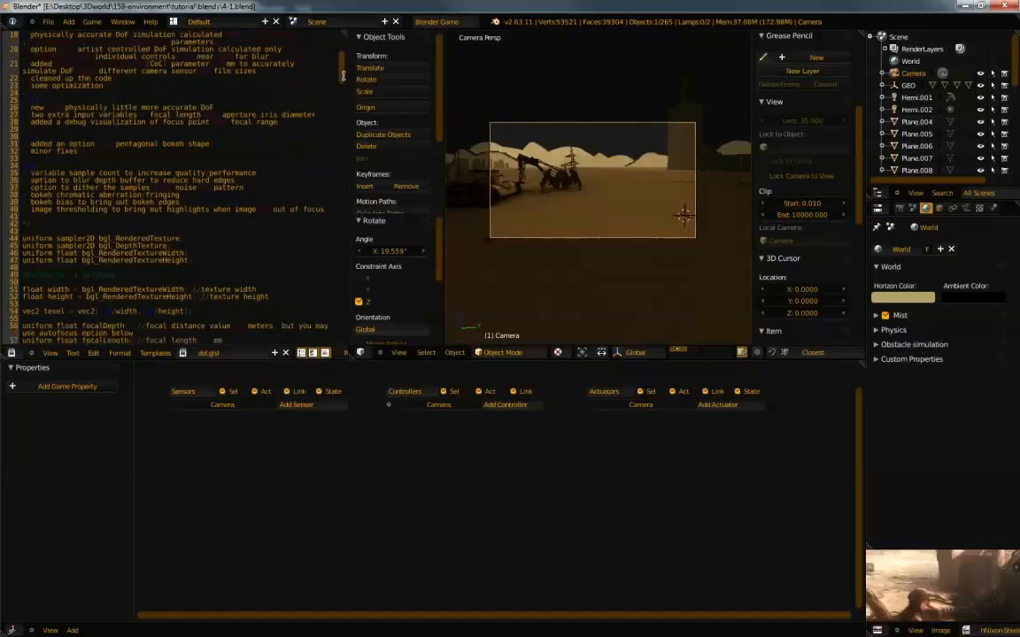
Review the licence note in dof.glsl, look through the shader code and return to the header comments
scroll(69, 100, "up", 7)
left_click_drag(72, 108, 130, 107)
left_click(129, 122)
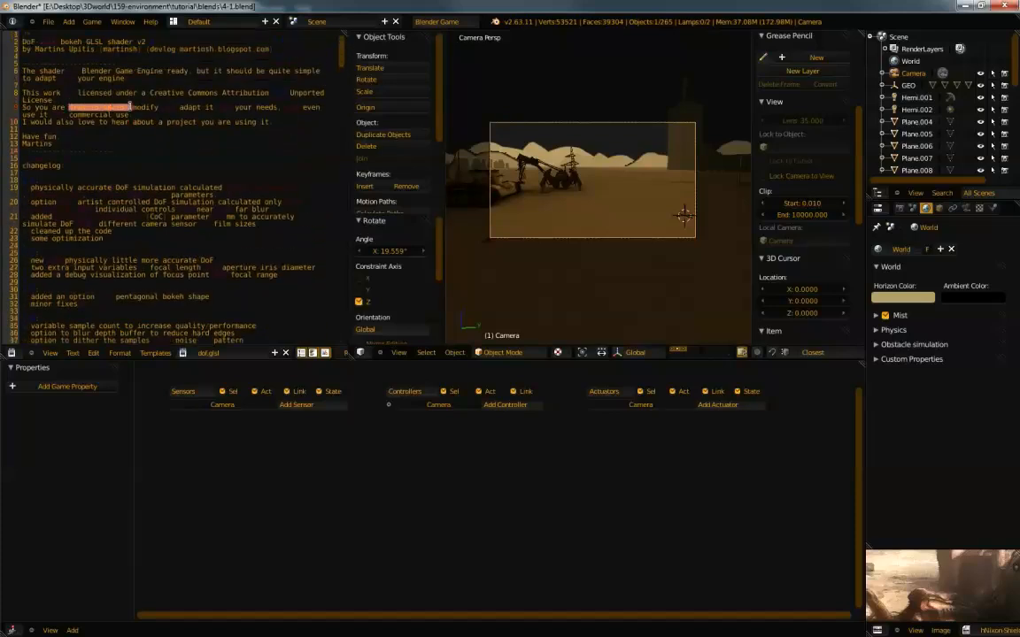
left_click(136, 144)
scroll(343, 64, "down", 6)
left_click_drag(345, 64, 329, 234)
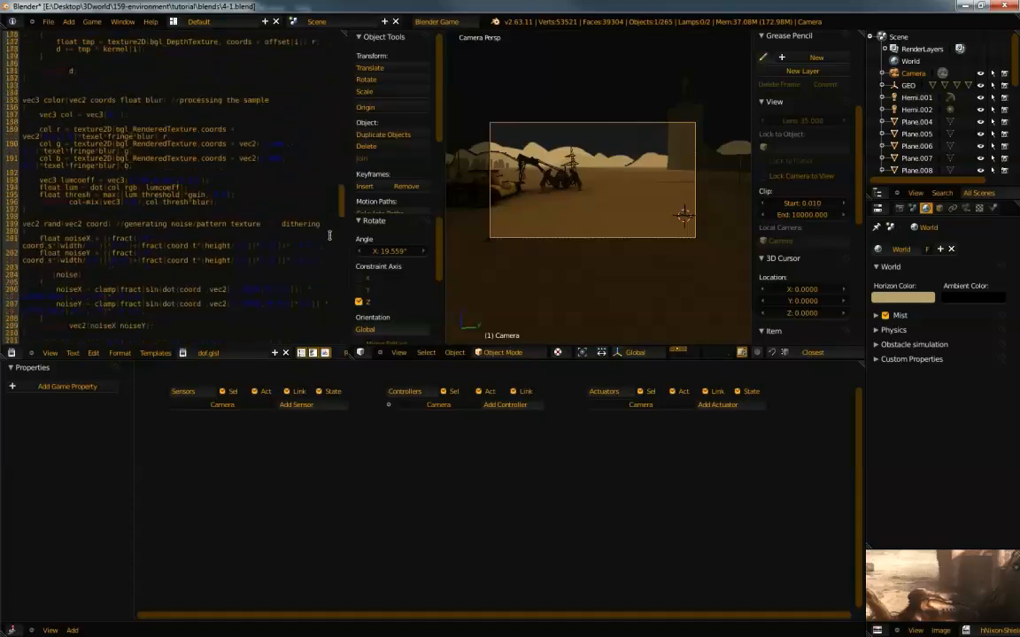
scroll(329, 235, "down", 7)
left_click_drag(341, 184, 342, 63)
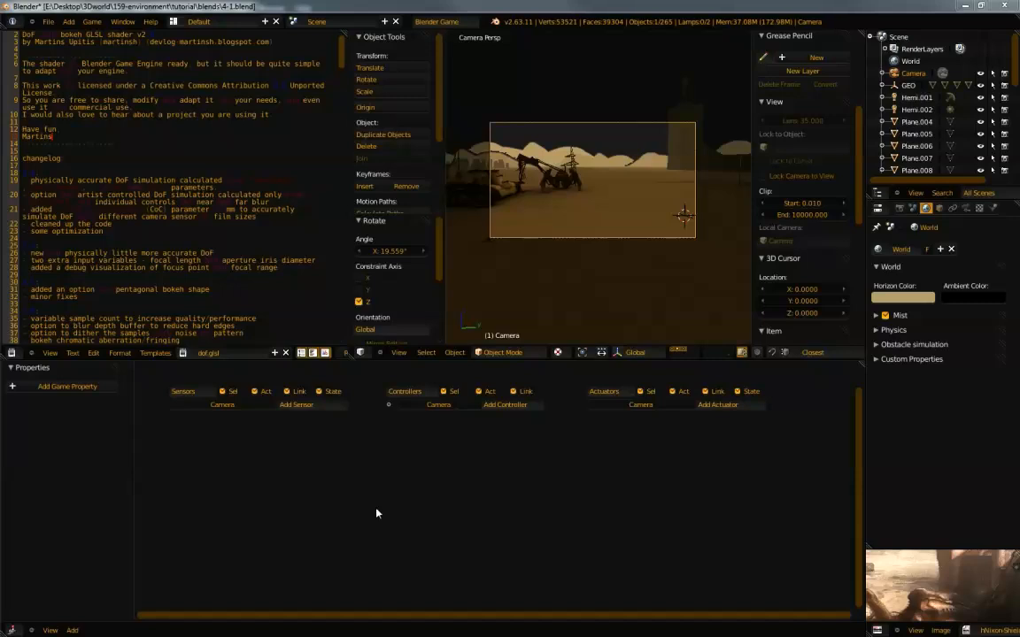
Discard a trial game property and add a Mouse sensor to the camera's logic
left_click(82, 387)
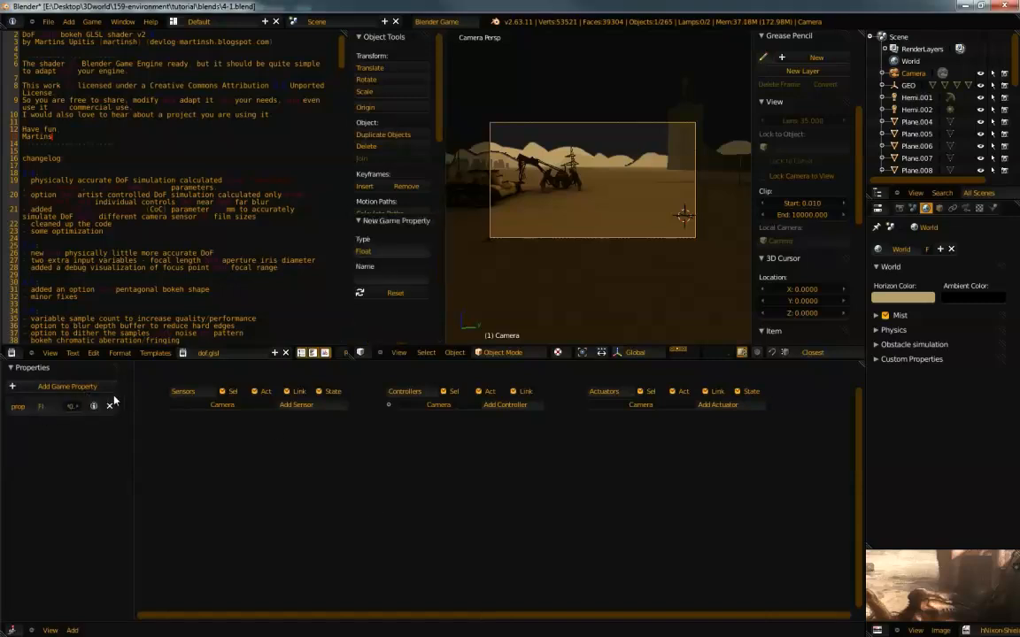
left_click(110, 405)
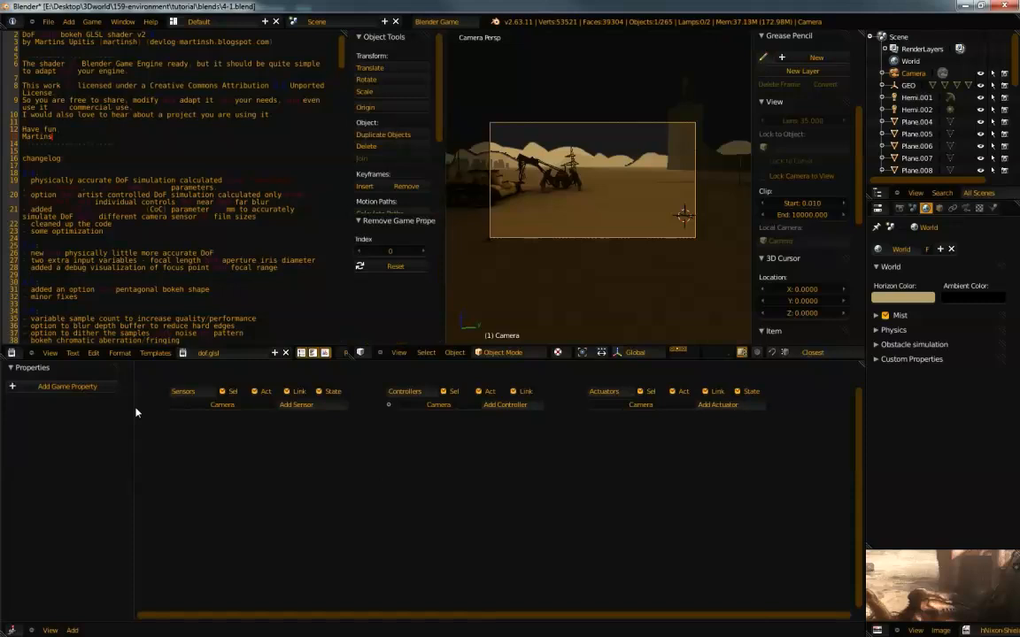
left_click(297, 405)
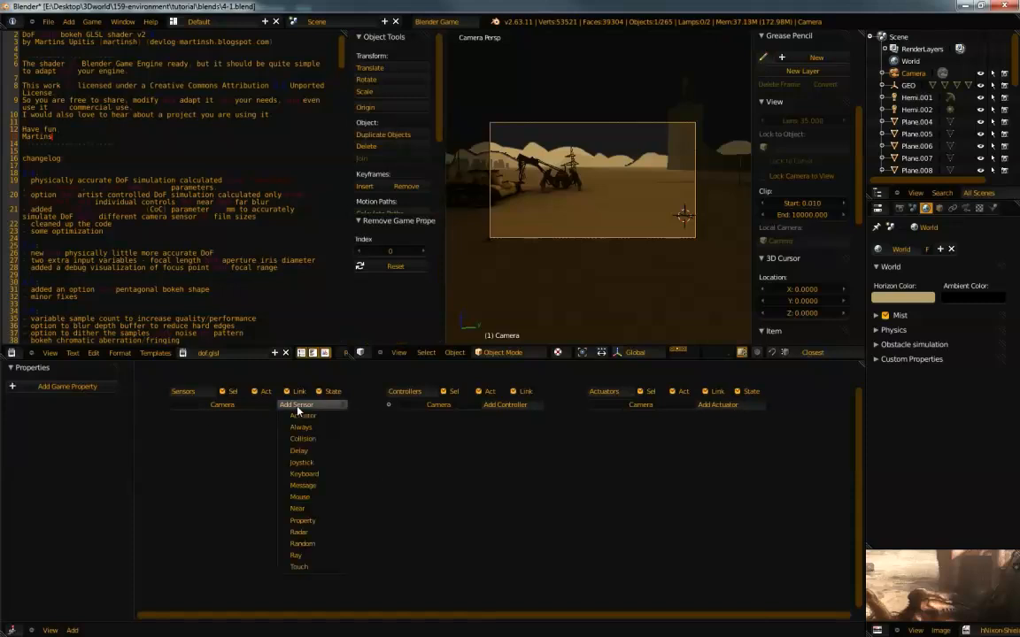
left_click(328, 497)
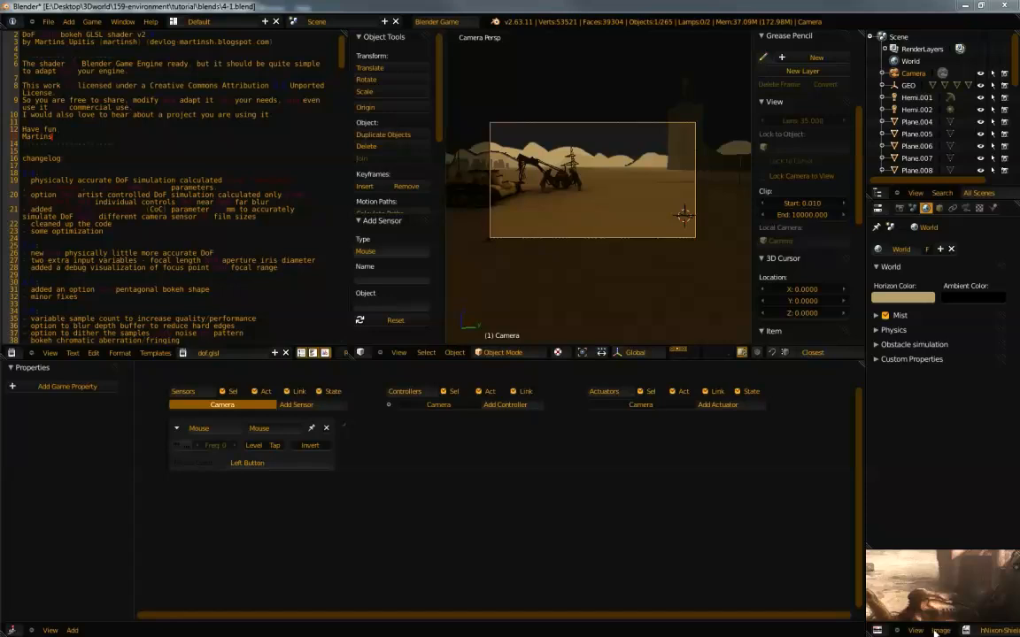
Add an Always sensor and a Python controller running the mouseLook.py script to the camera's logic
left_click(295, 405)
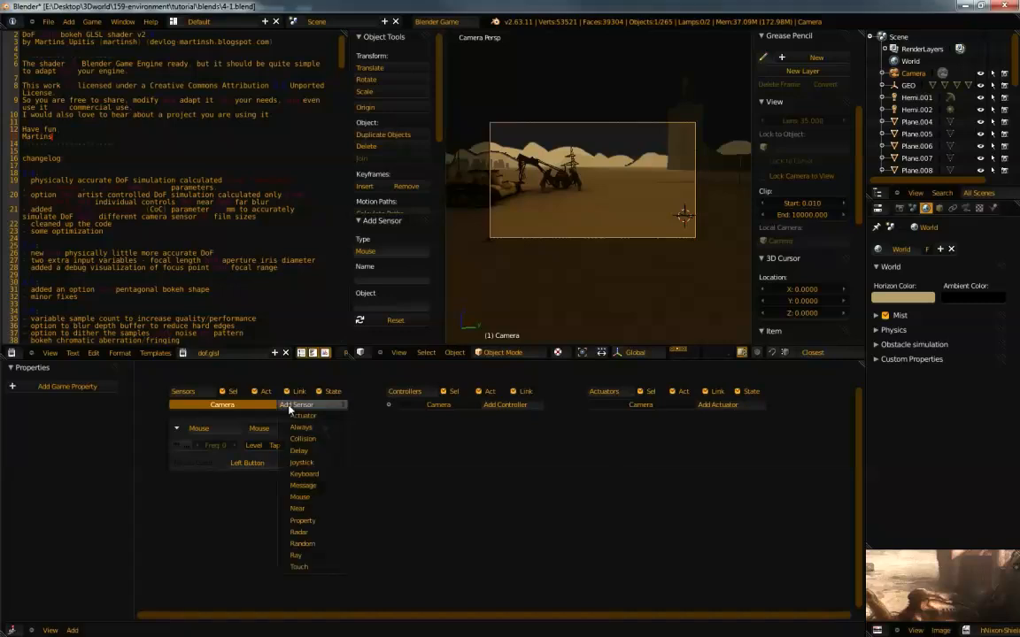
left_click(311, 428)
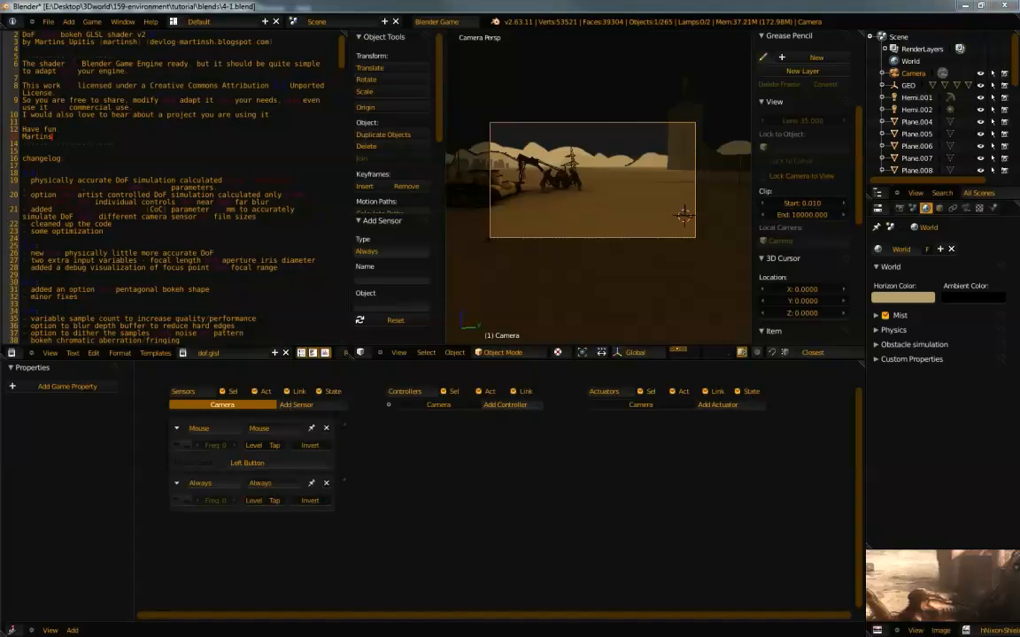
left_click(505, 405)
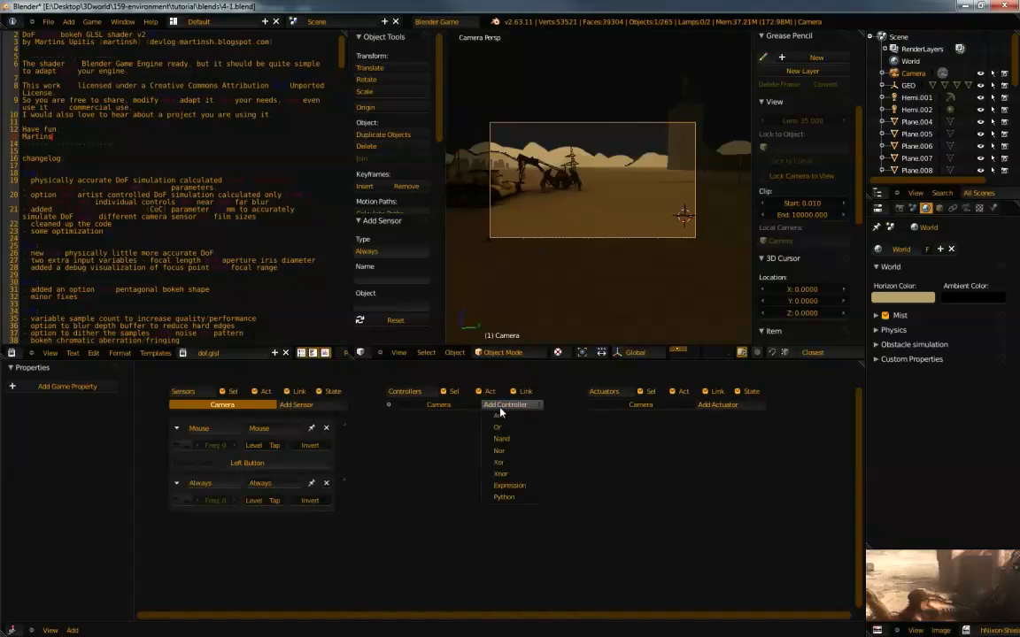
left_click(503, 496)
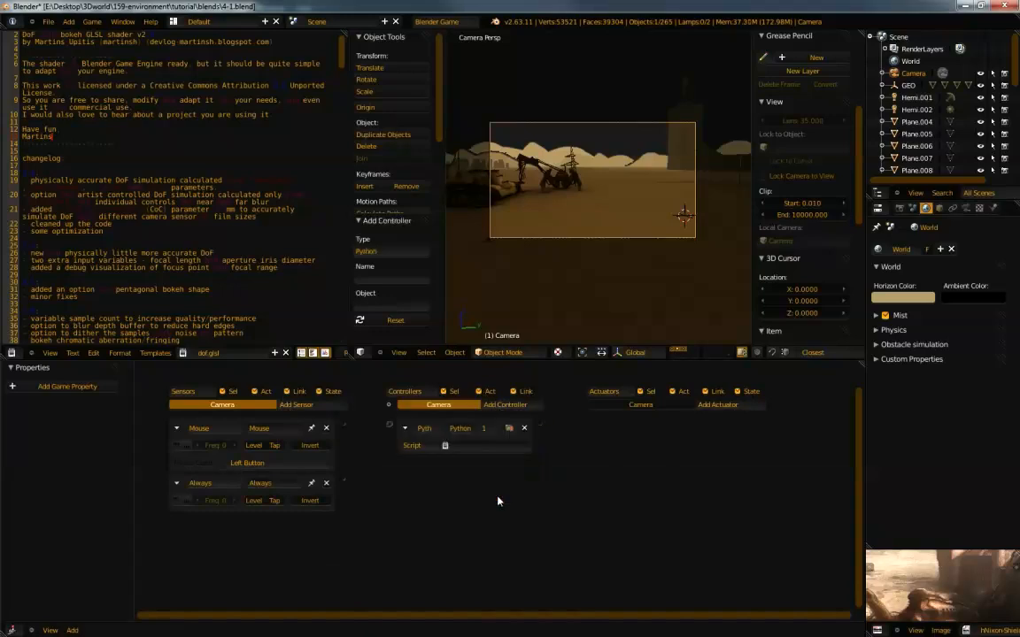
left_click(455, 446)
left_click(452, 482)
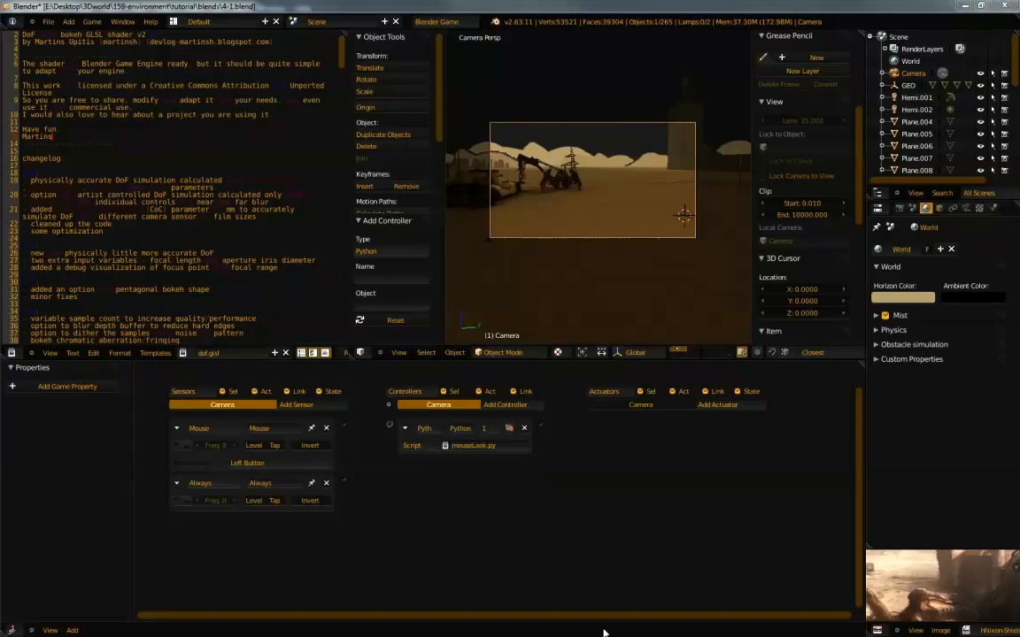
Link the Mouse and Always sensors to the Python controller and enable true level triggering on the Always sensor
left_click_drag(343, 423, 388, 425)
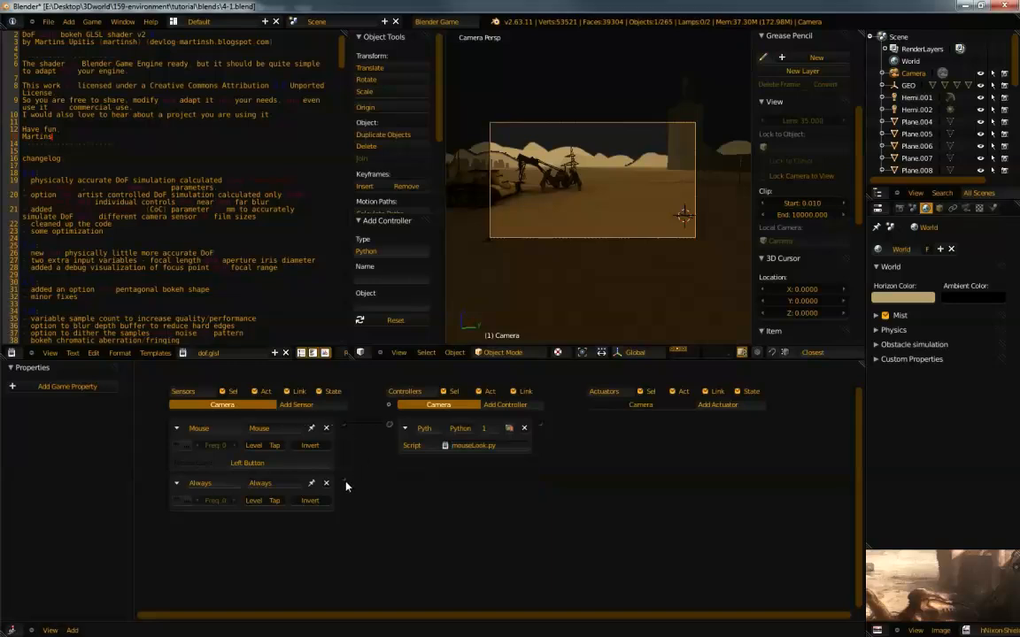
left_click_drag(346, 485, 393, 422)
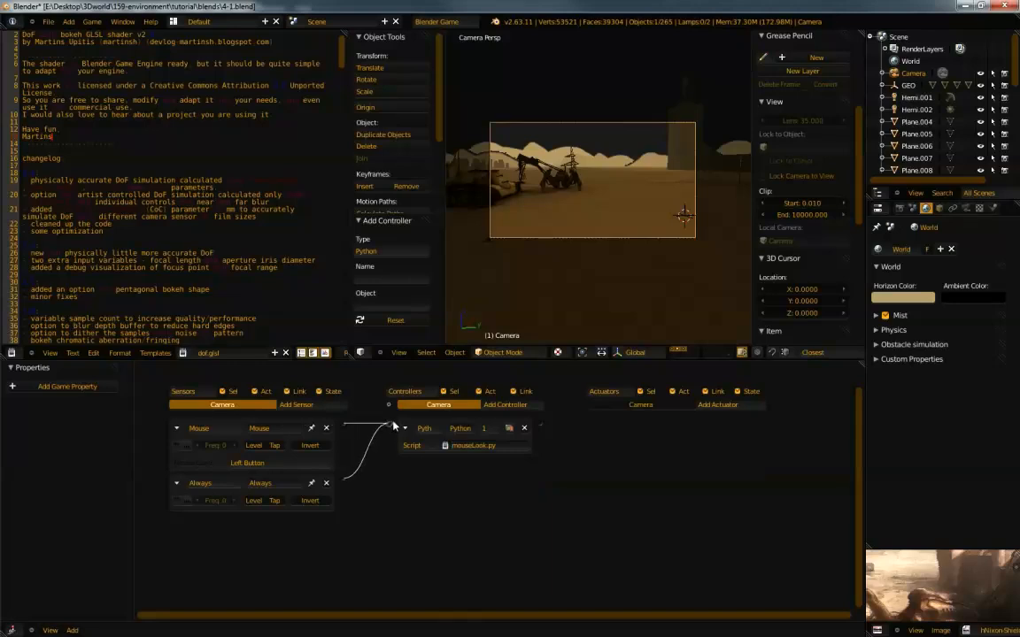
left_click(176, 501)
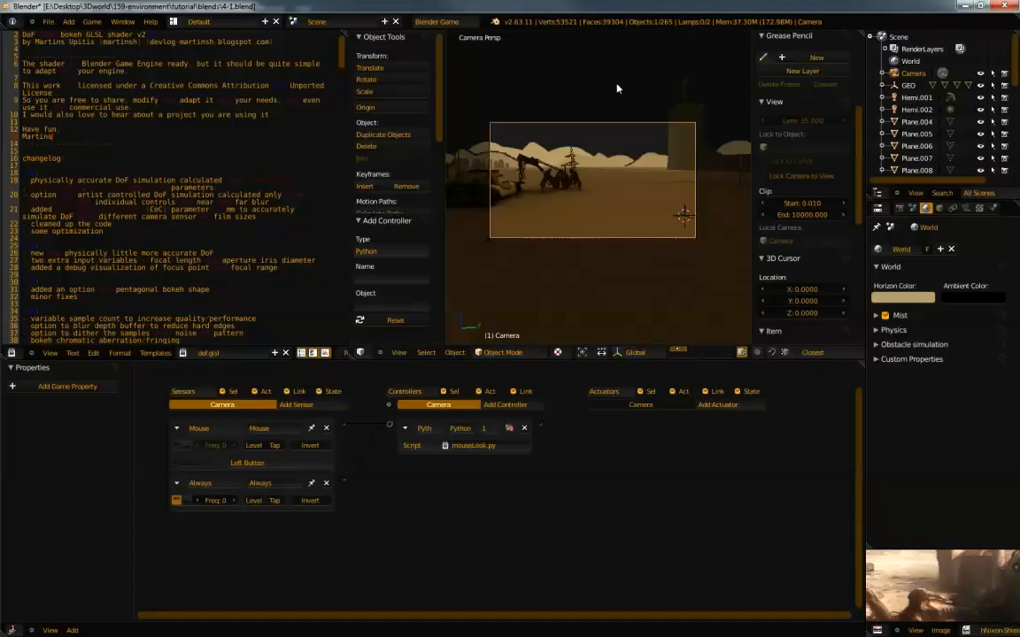
Run the game in a maximized 3D view, test looking and moving around the desert scene, then restore the full layout
scroll(574, 235, "up", 1)
scroll(575, 235, "up", 1)
key("ctrl+Up")
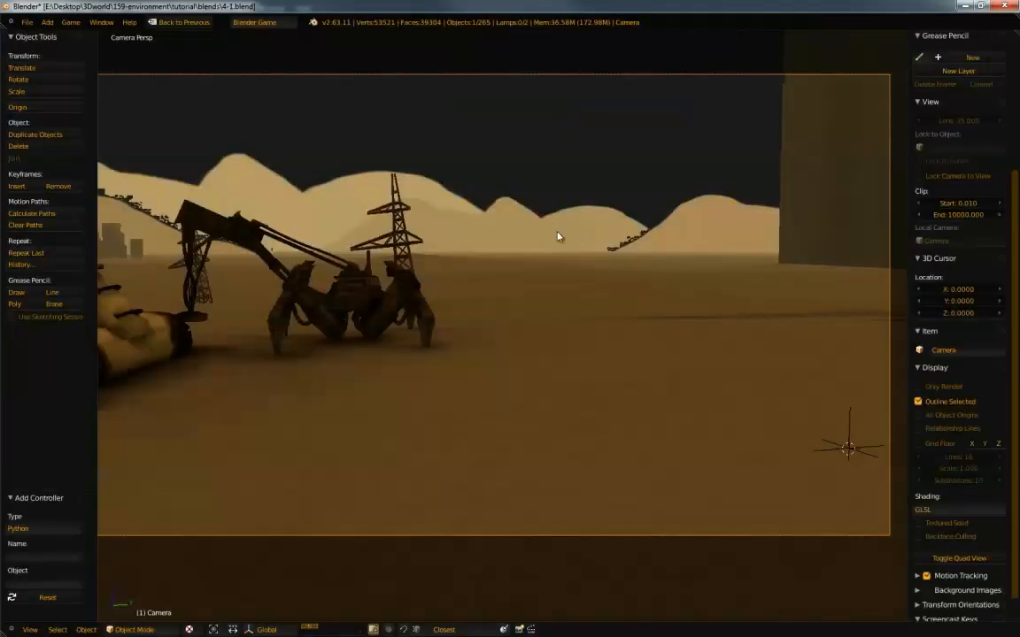
key("p")
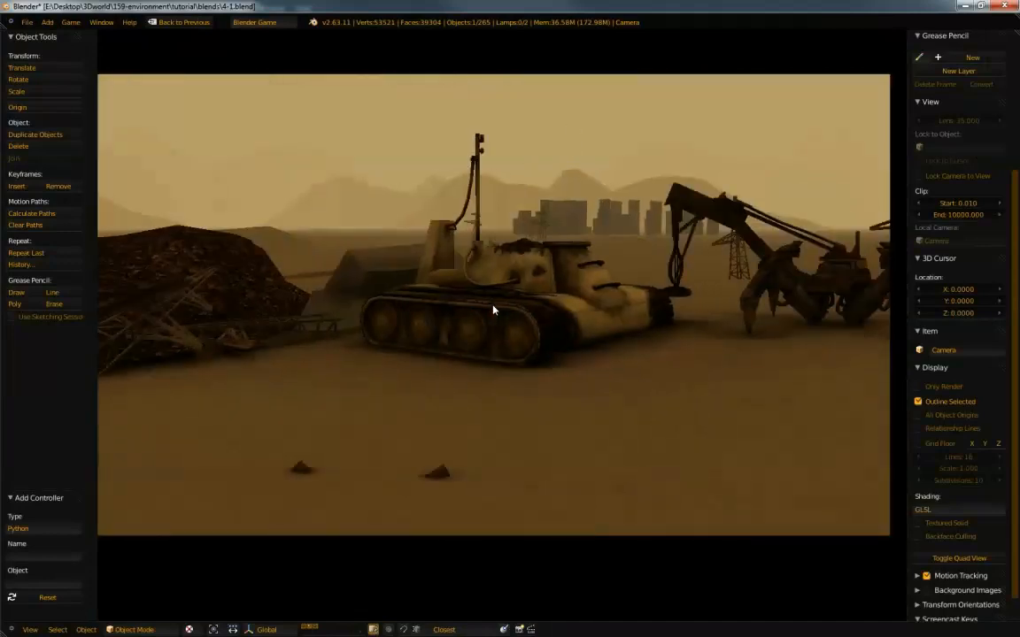
key("w")
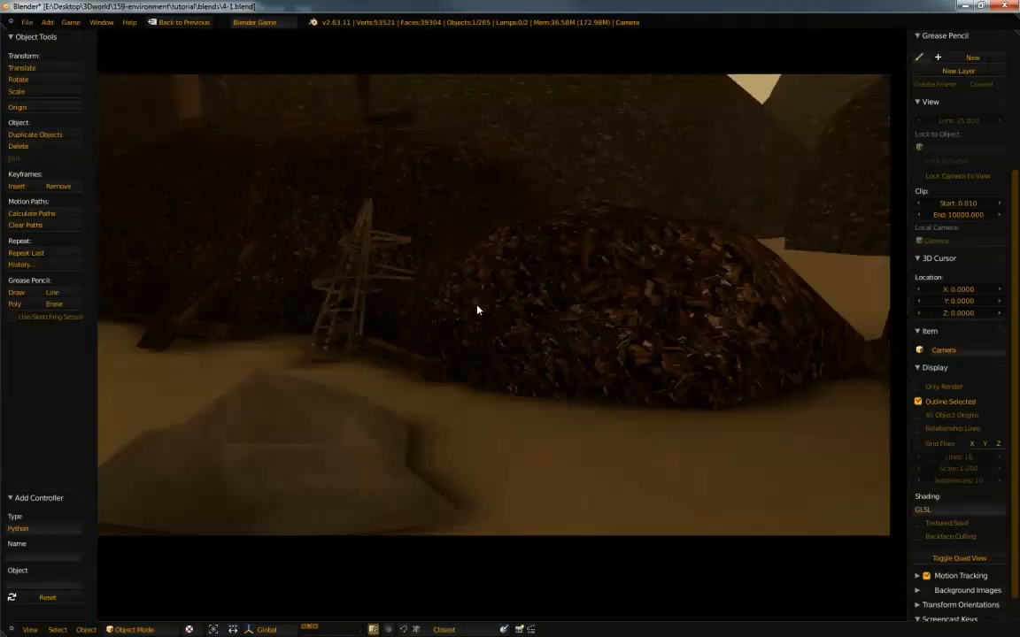
key("w")
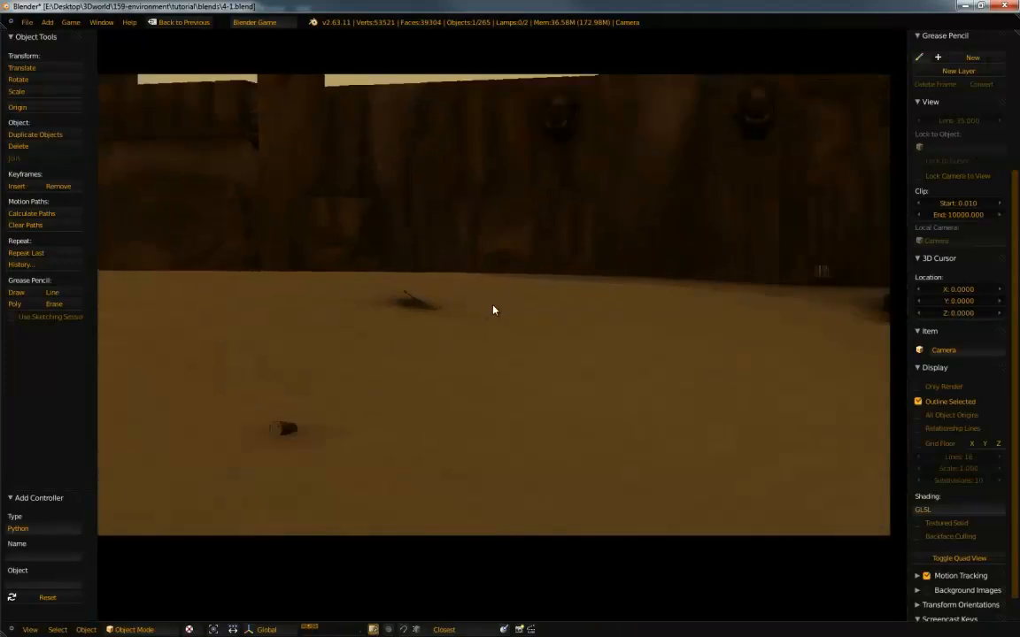
key("w")
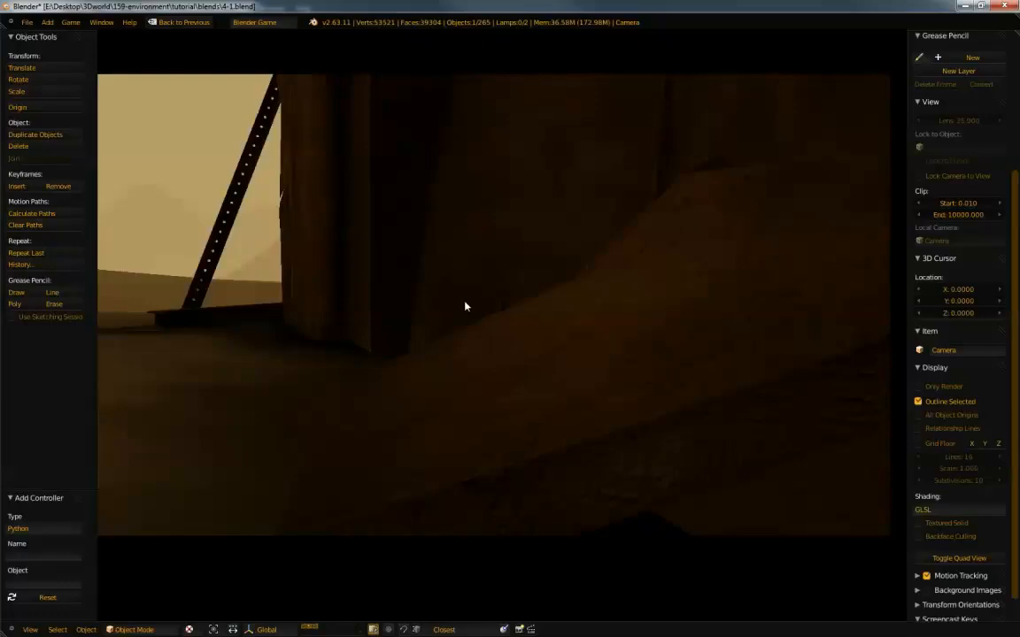
key("w")
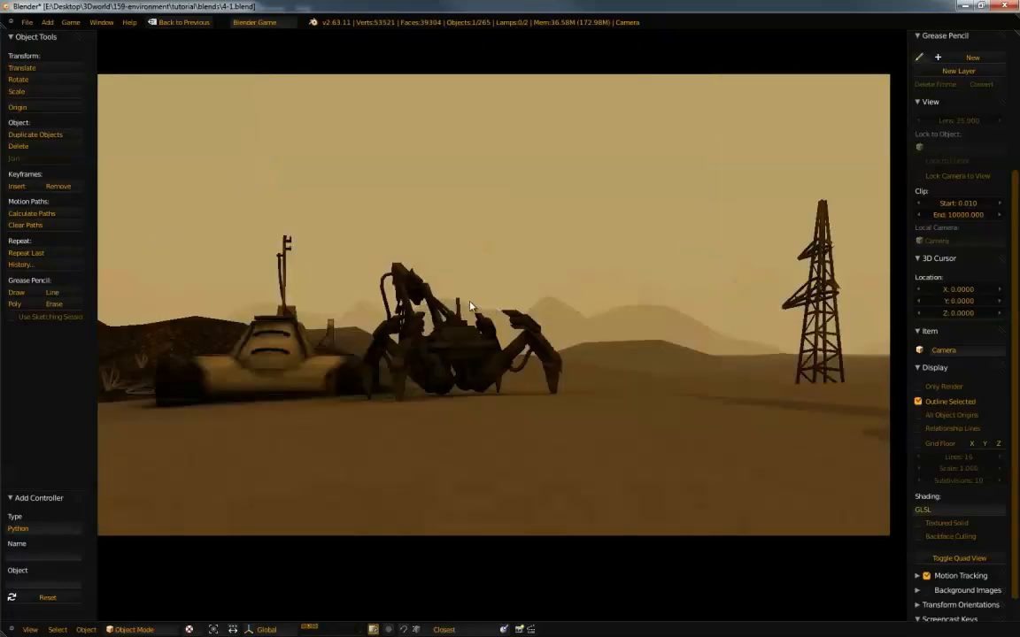
key("w")
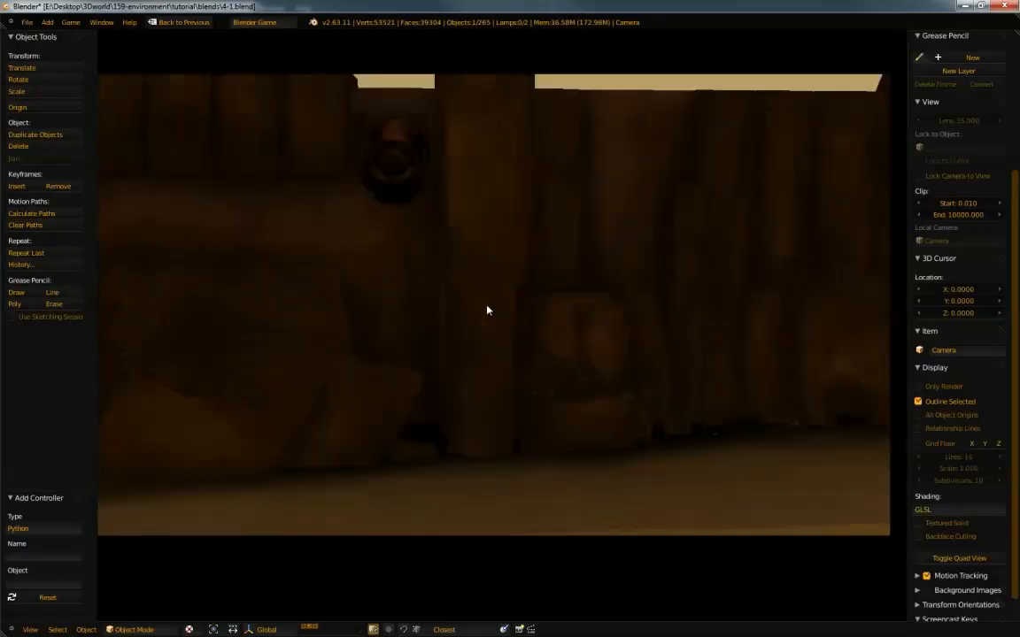
key("w")
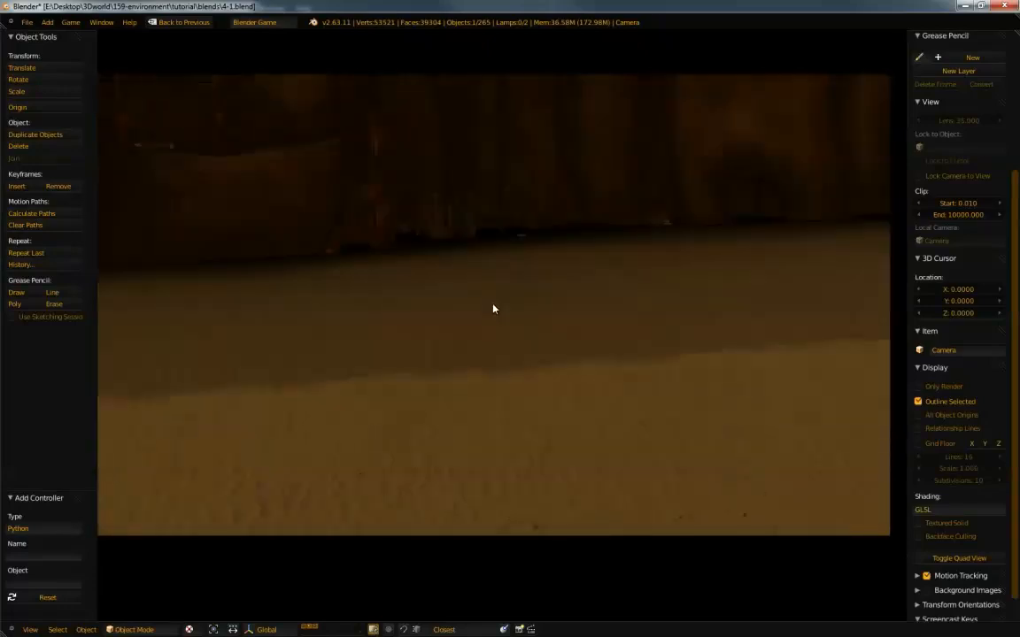
key("w")
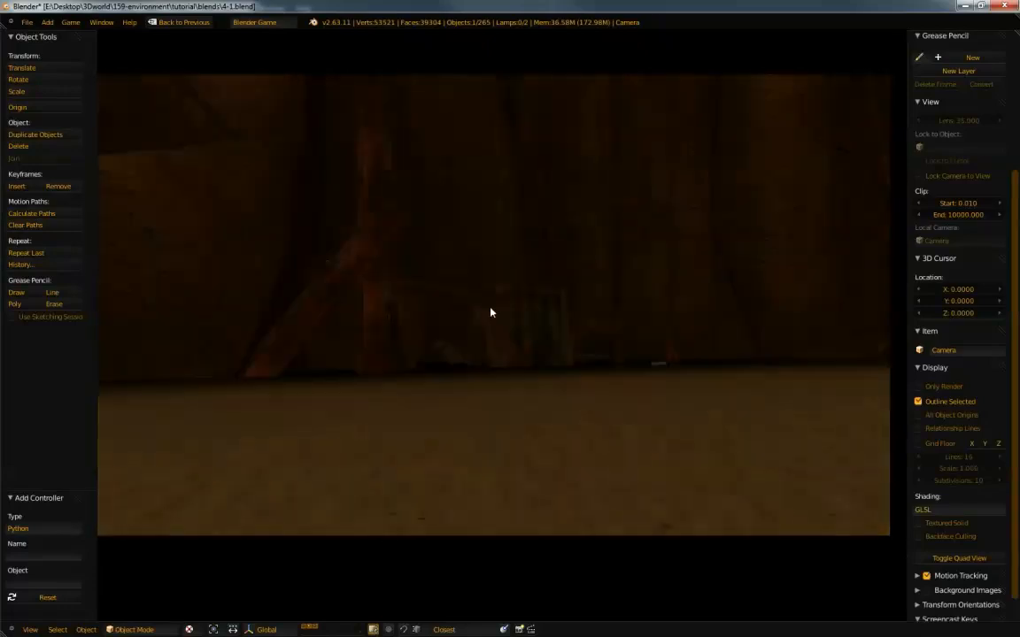
key("w")
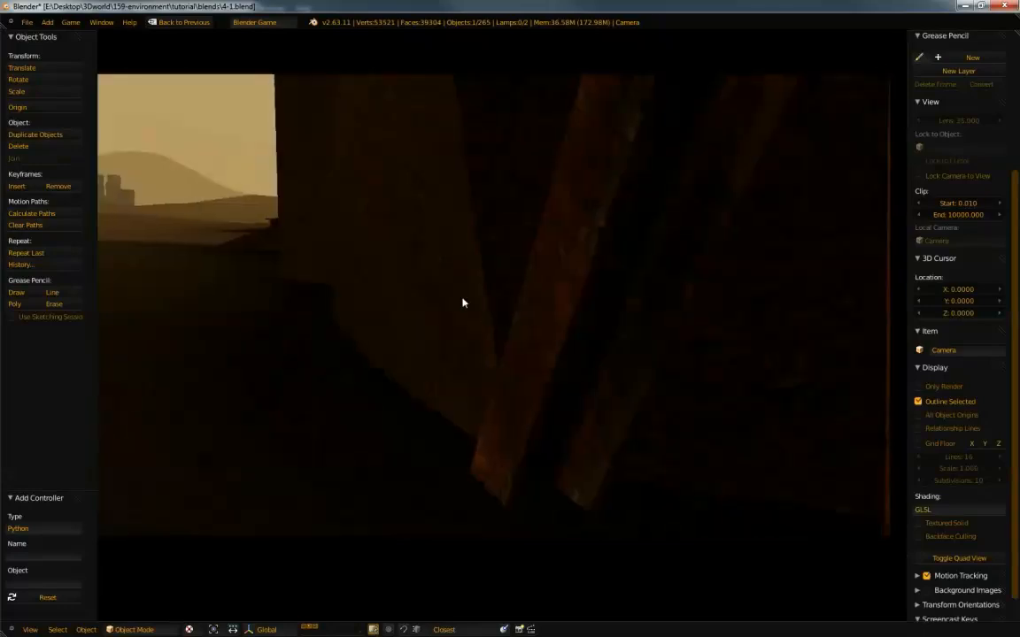
key("w")
key("w")
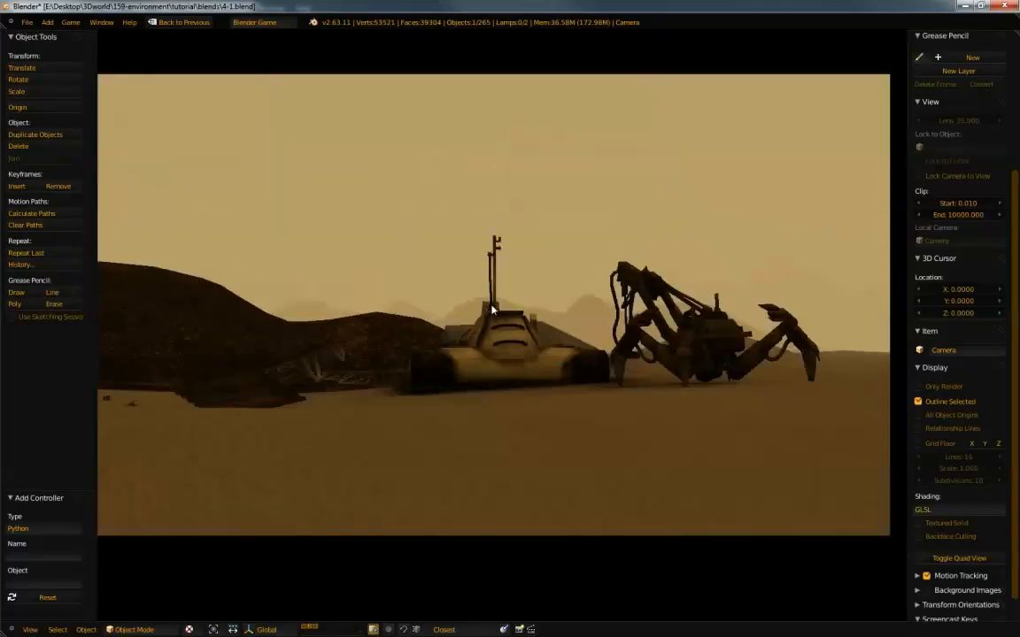
key("w")
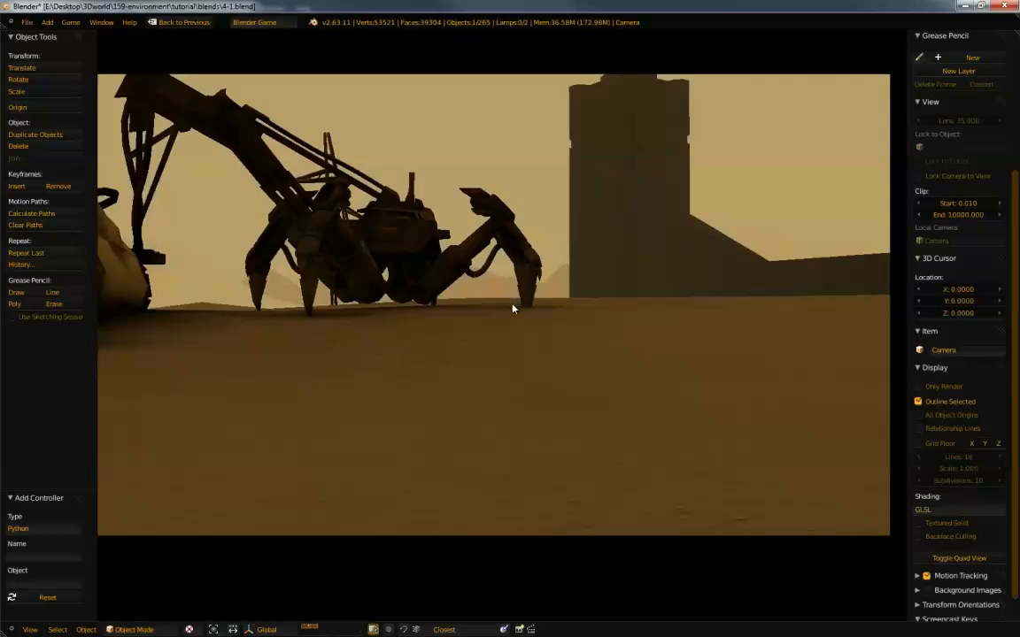
key("Escape")
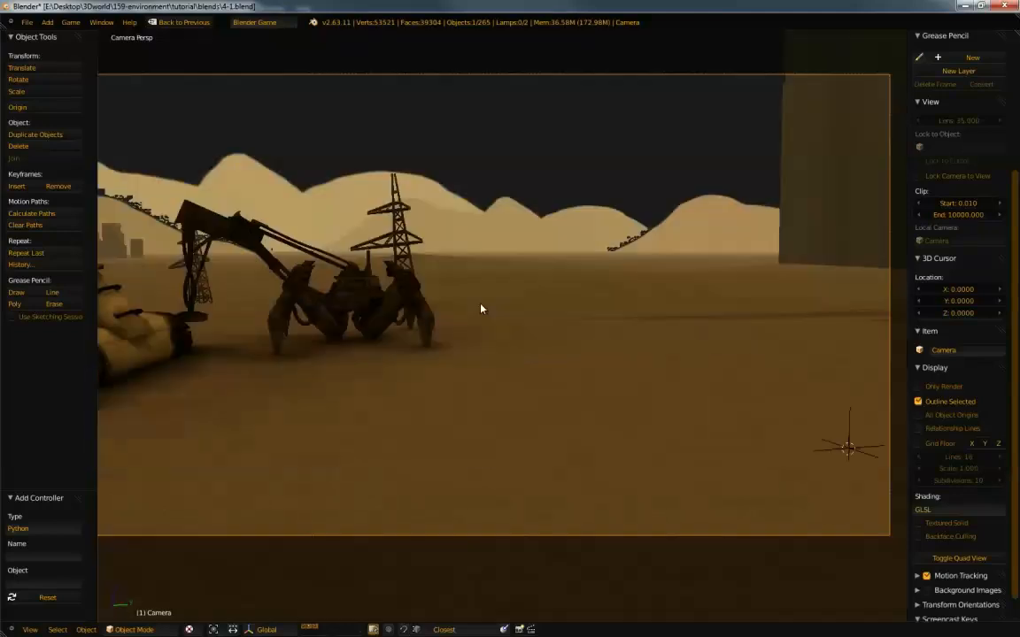
key("ctrl+Up")
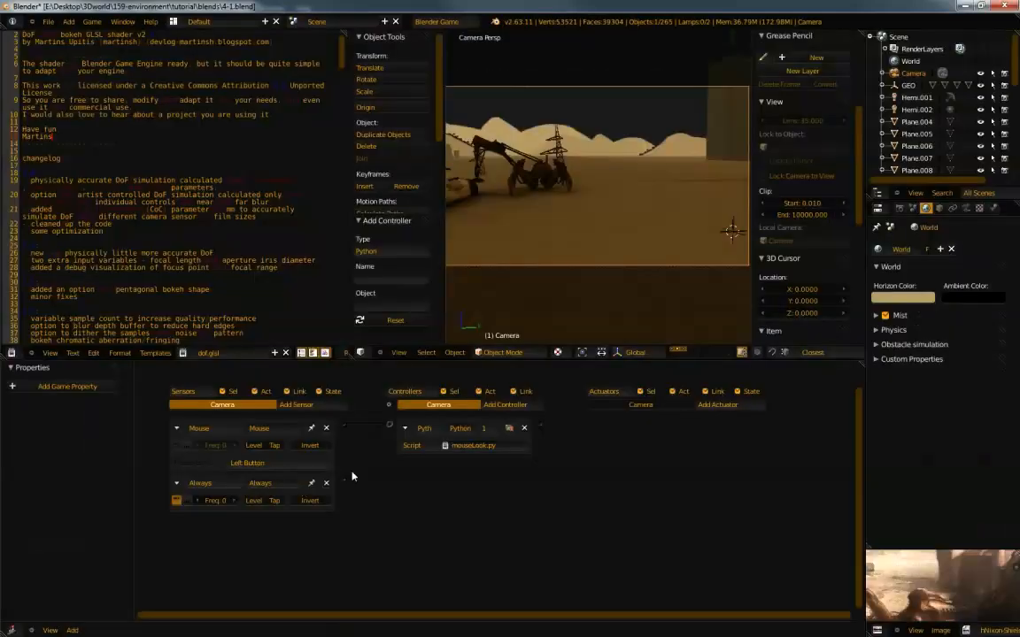
Collapse the Mouse and Always sensors and the Python controller in the camera's logic
left_click(177, 428)
left_click(177, 447)
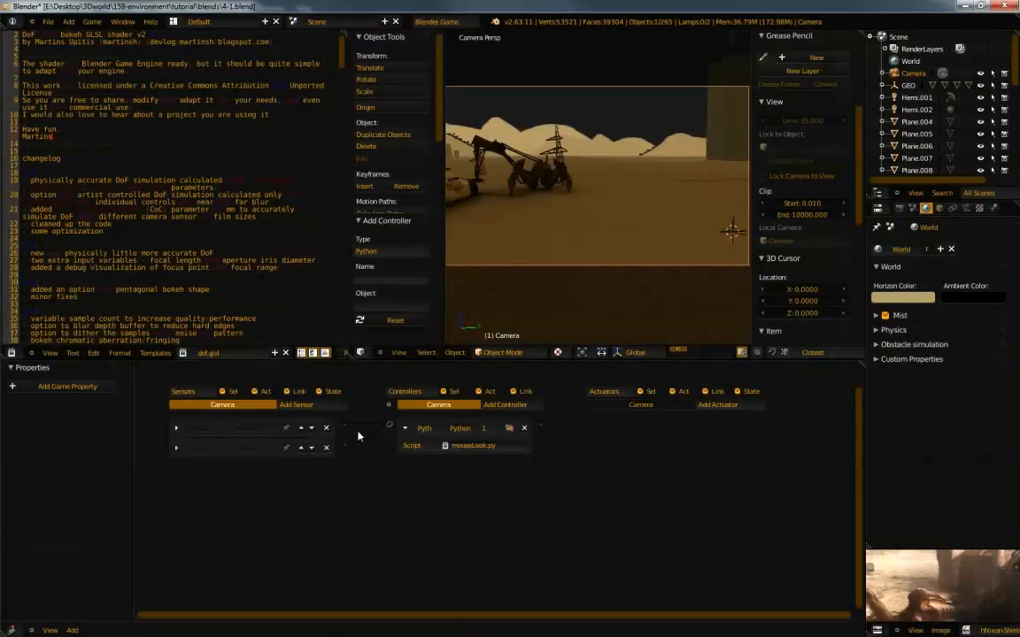
left_click(404, 428)
middle_click_drag(419, 541, 457, 489)
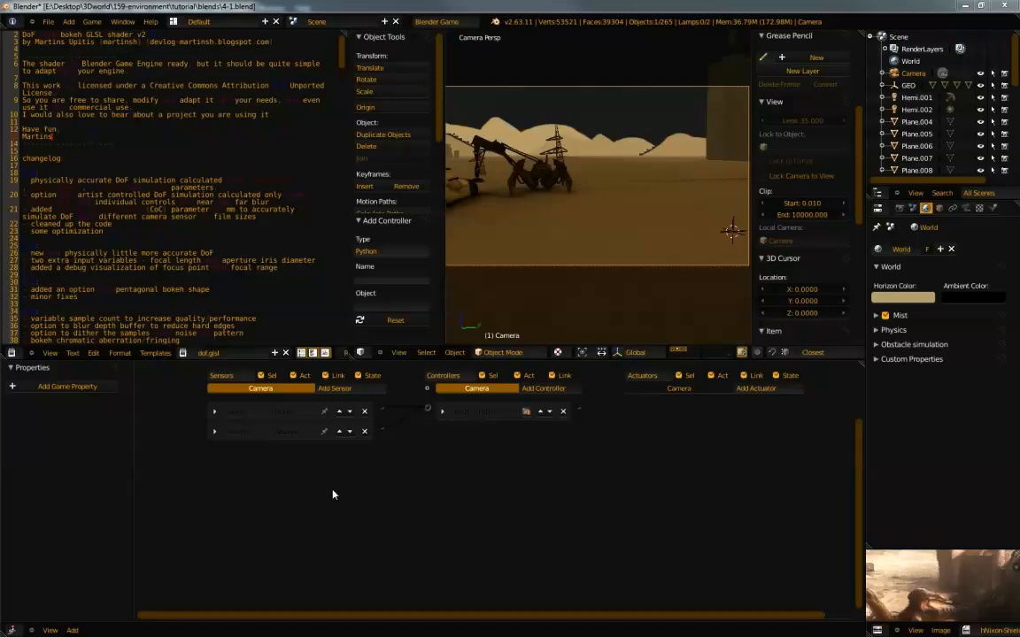
Add a float game property named focalFocus to the camera
left_click(66, 387)
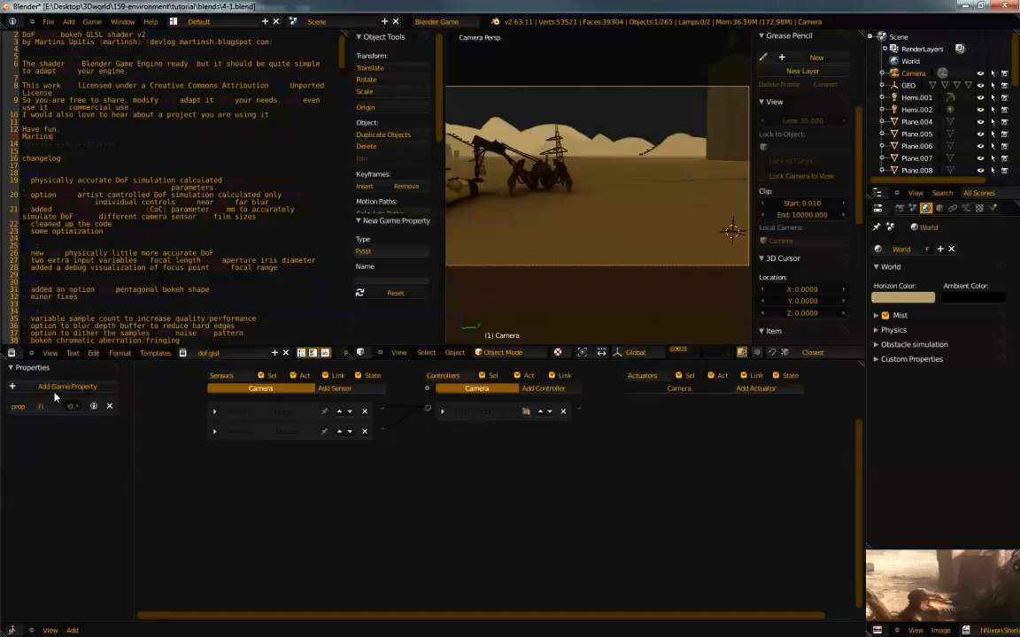
left_click(19, 407)
type("foca")
type("lD")
type("cus")
key("Return")
Add a Boolean game property named showFocus and widen the property area so the names are readable
left_click(44, 387)
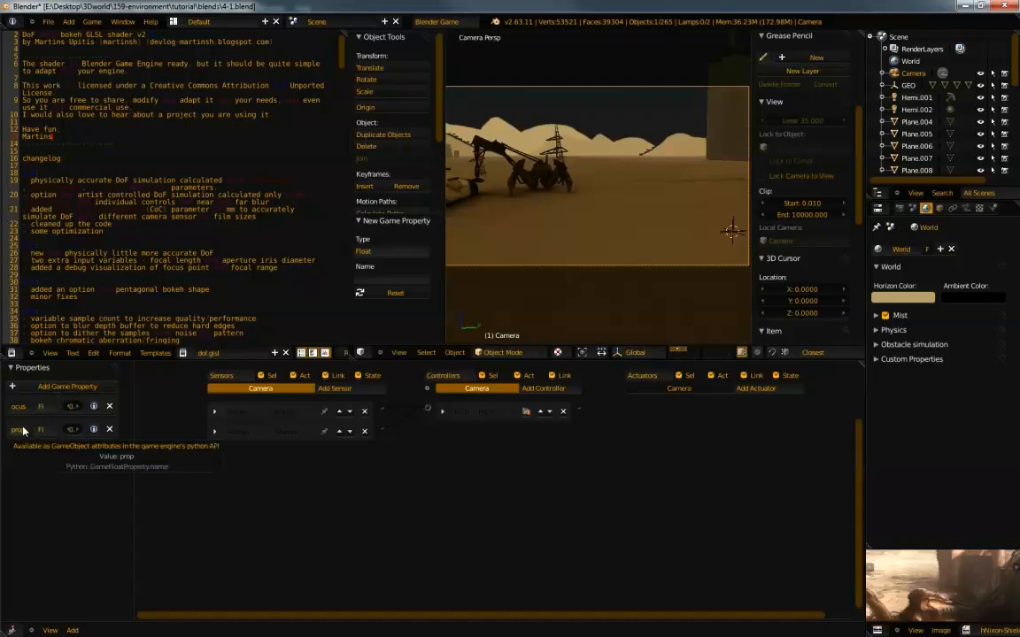
left_click(20, 429)
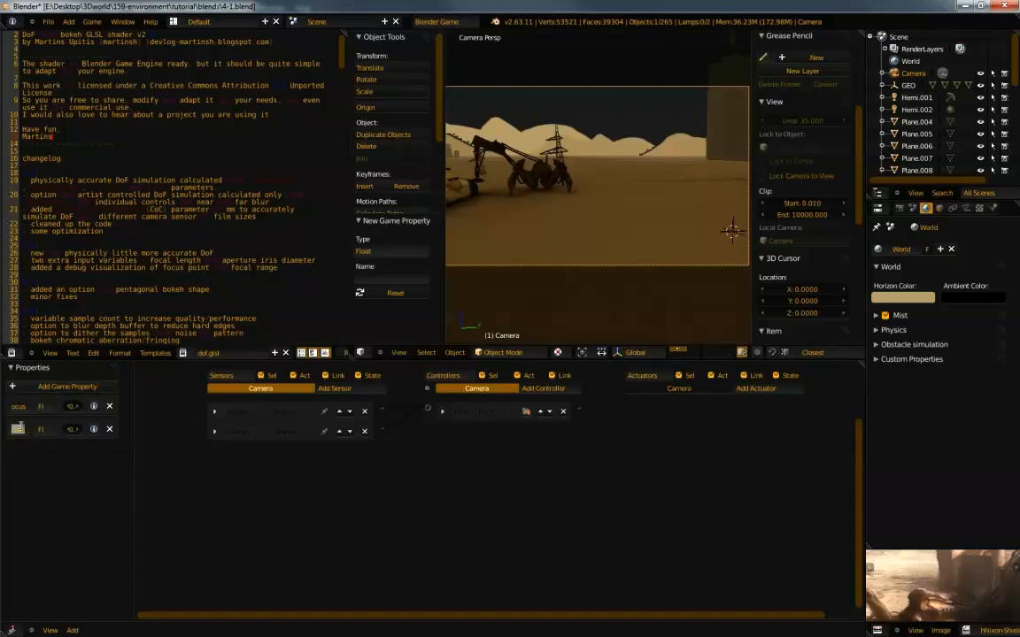
type("focus")
key("Return")
left_click_drag(131, 422, 265, 423)
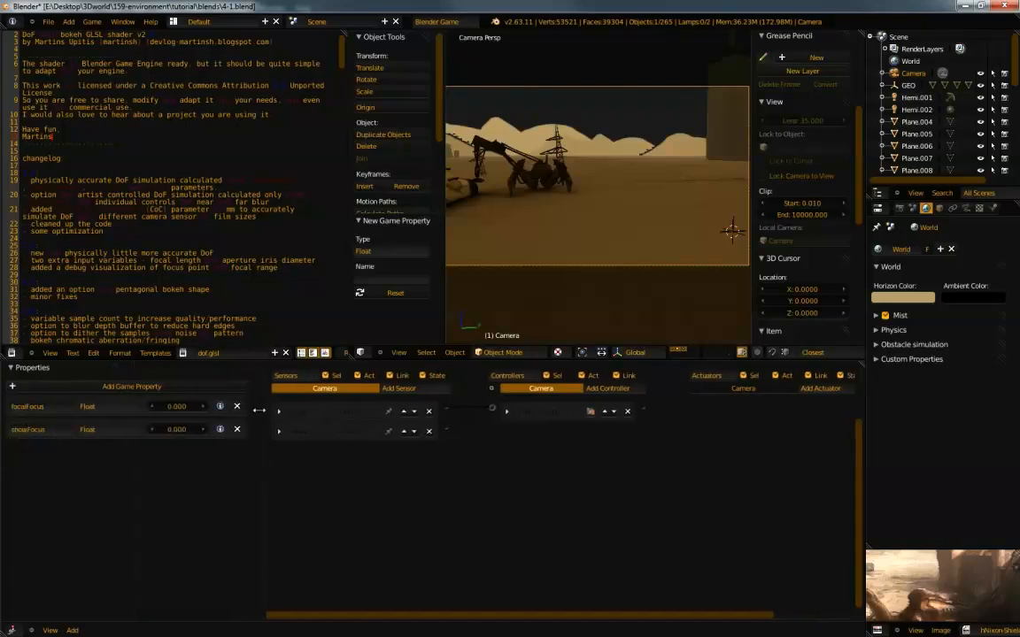
left_click(127, 430)
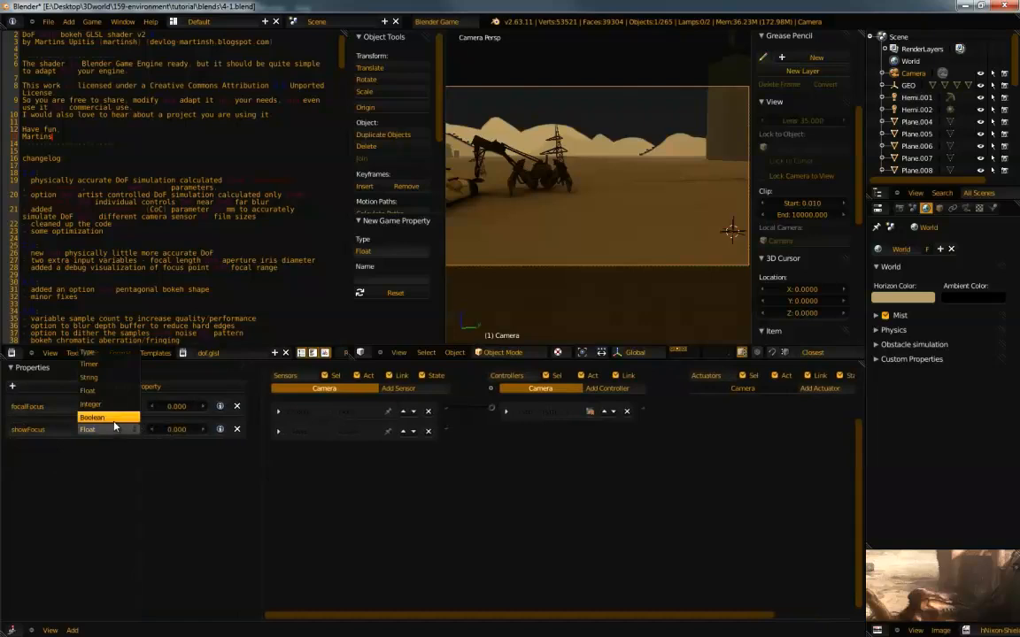
left_click(93, 417)
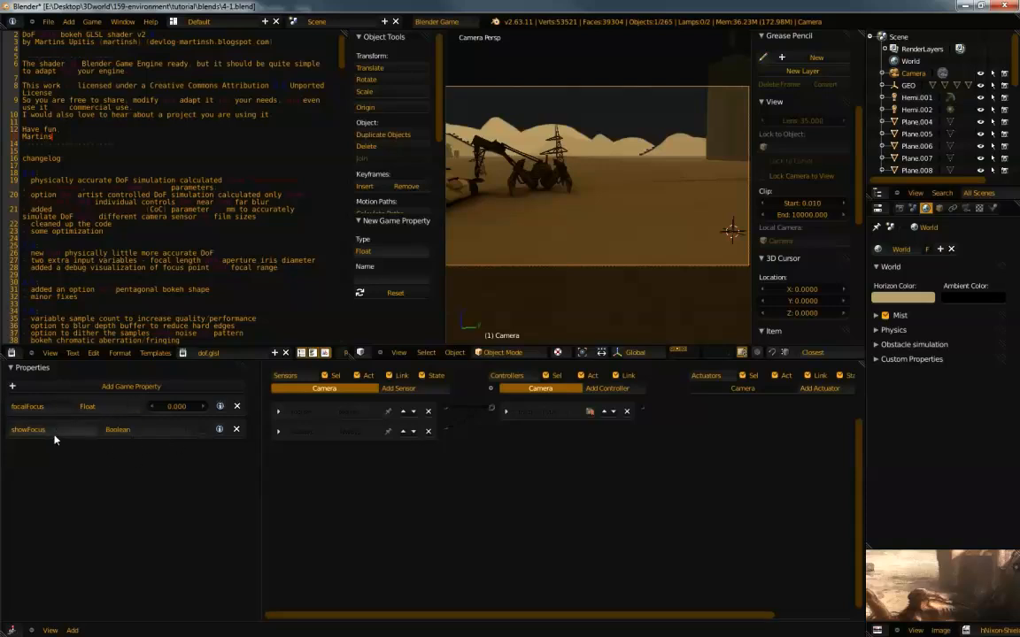
Add a float game property named focalLength with a value of 35 to the camera
left_click(156, 387)
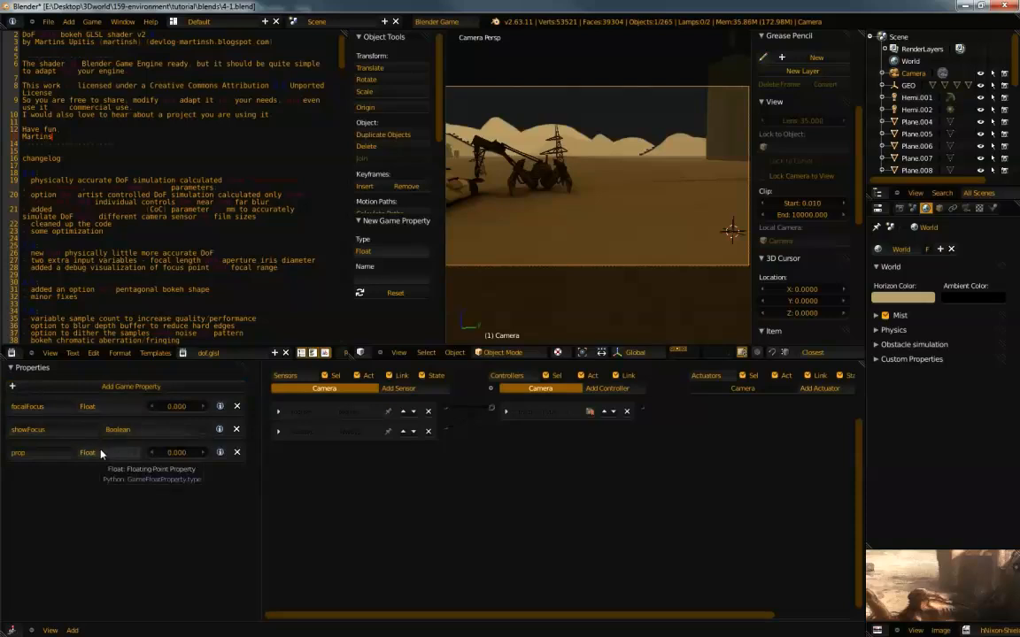
left_click(30, 453)
type("focalLength")
key("Return")
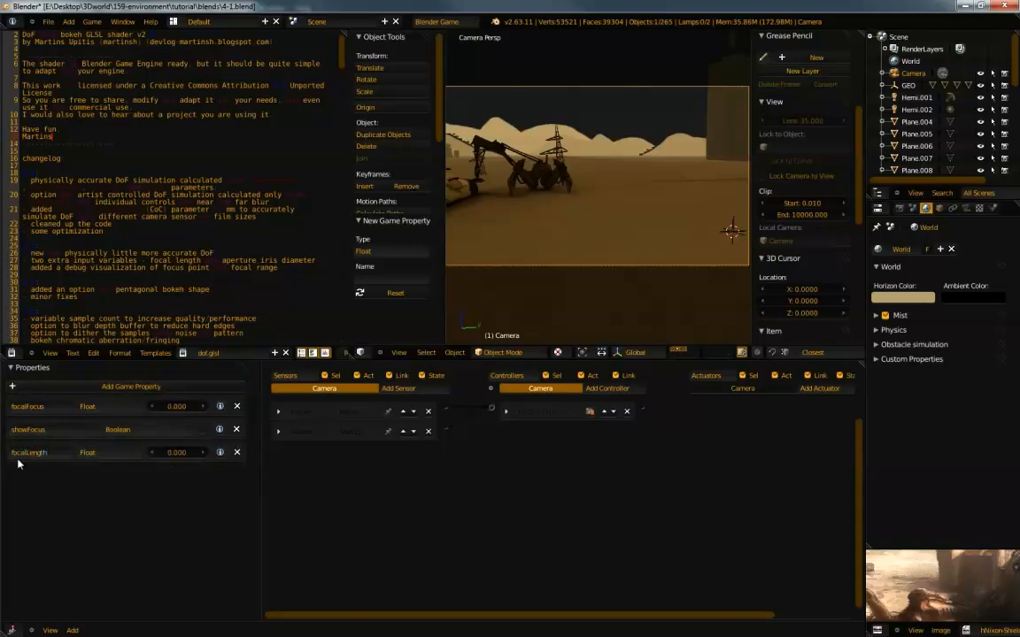
left_click(176, 452)
type("35")
key("Return")
Add a float game property named stop with a value of 1 to the camera
left_click(131, 387)
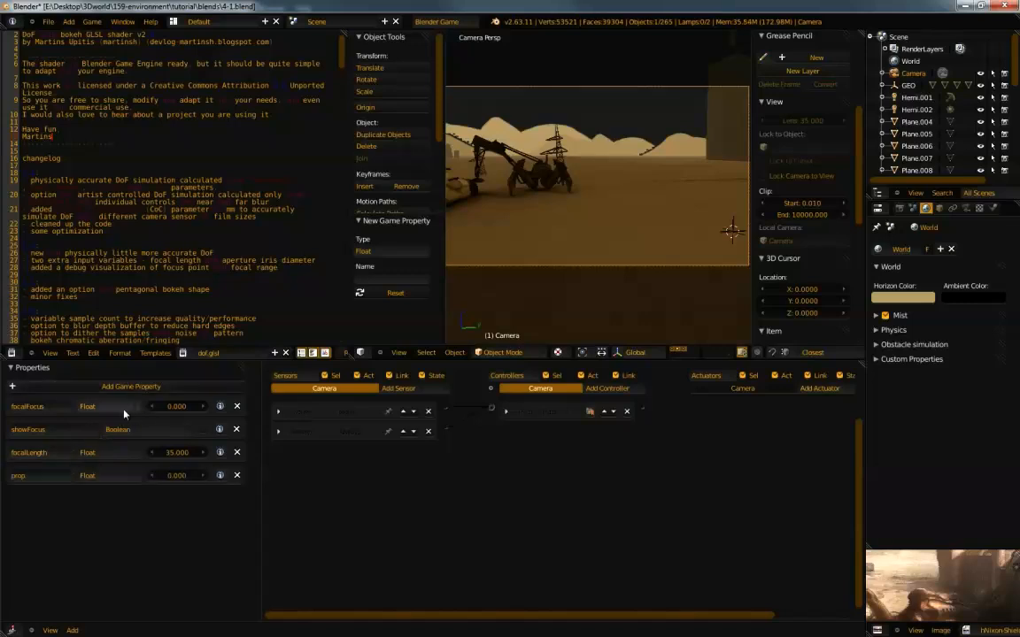
left_click(36, 477)
type("stop")
key("Return")
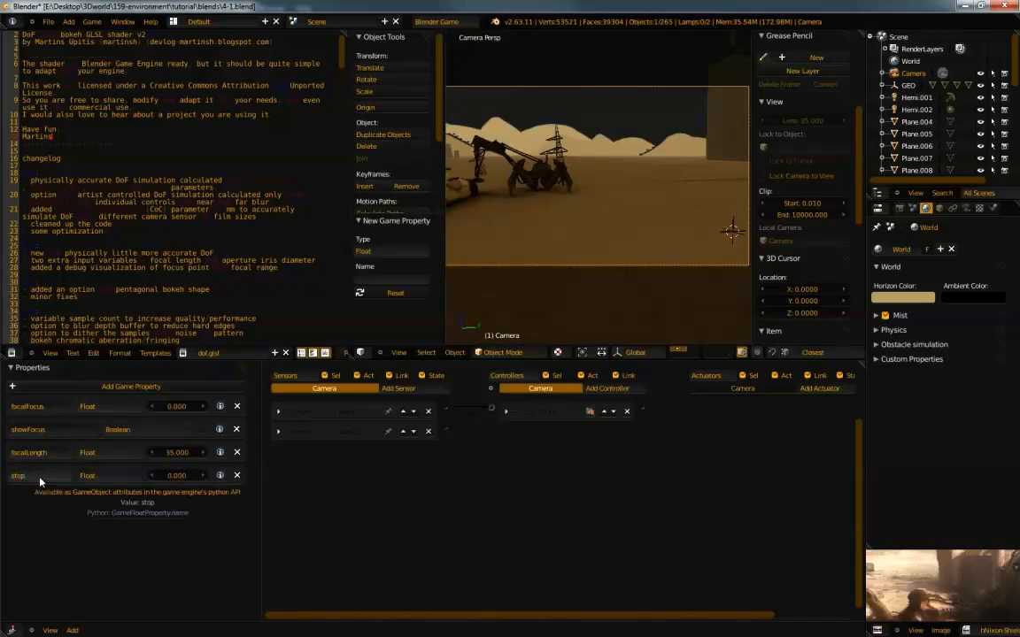
left_click(177, 475)
type("1")
key("Return")
Add a float game property named fstop with a value of 0.25 to the camera
left_click(133, 387)
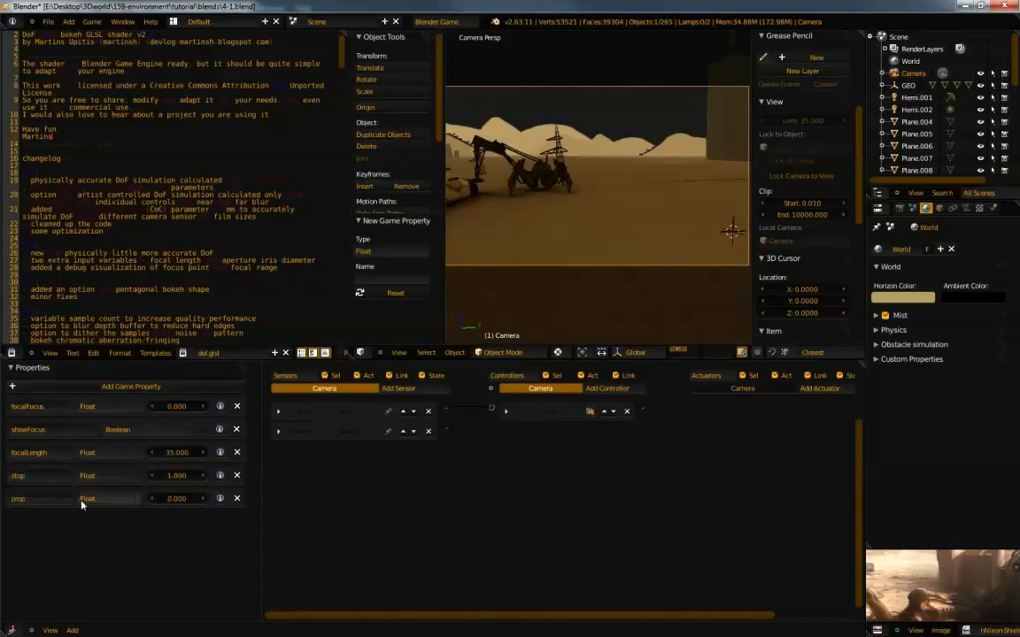
left_click(57, 497)
type("fstop")
key("Return")
type("0.25")
key("Return")
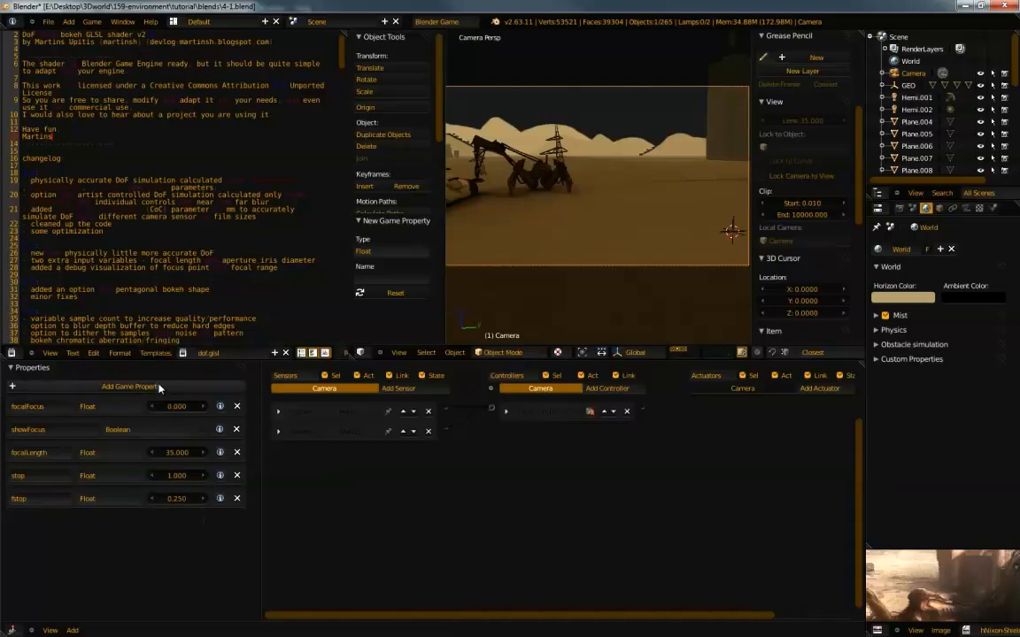
Add a float game property named hyperFocal to the camera
left_click(131, 386)
left_click(46, 525)
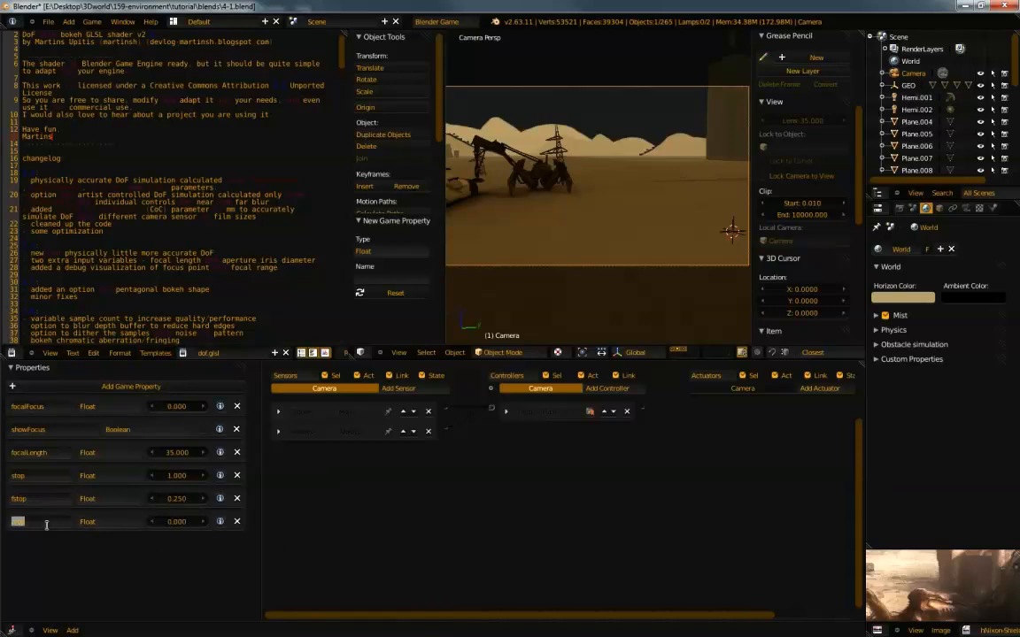
type("nyperFocal")
key("Return")
Add two float game properties named dofNear and dofFar to the camera
left_click(64, 389)
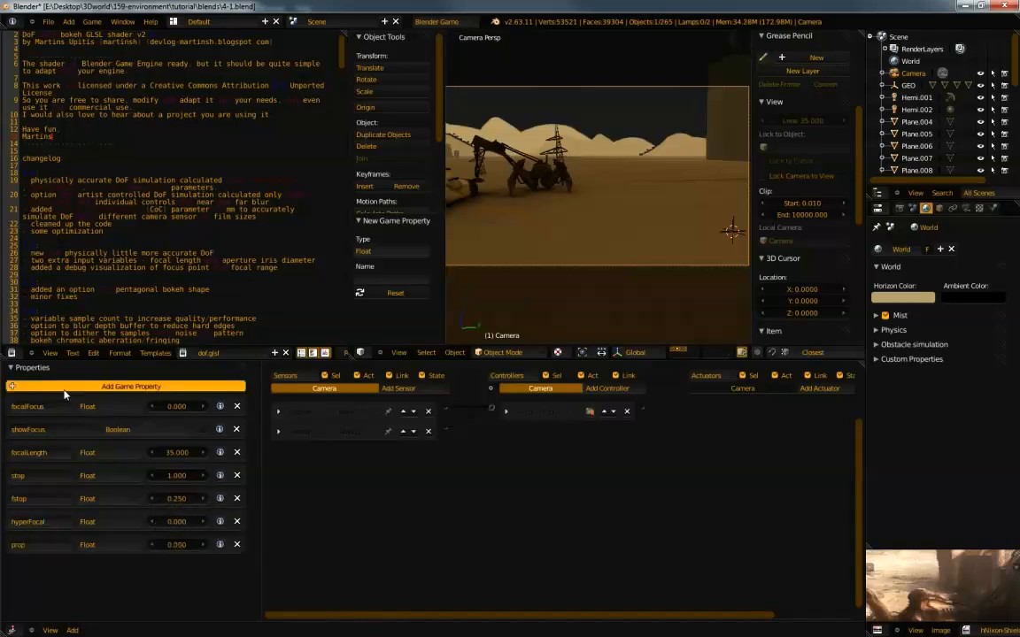
left_click(63, 389)
left_click(19, 545)
type("dofh")
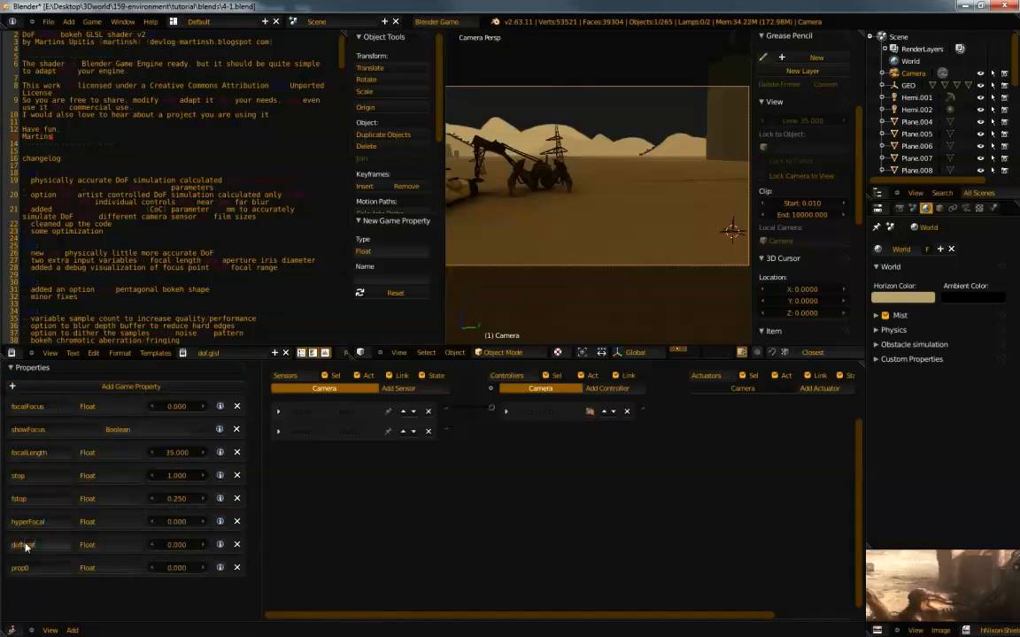
type("ear")
left_click(56, 563)
type("dofFar")
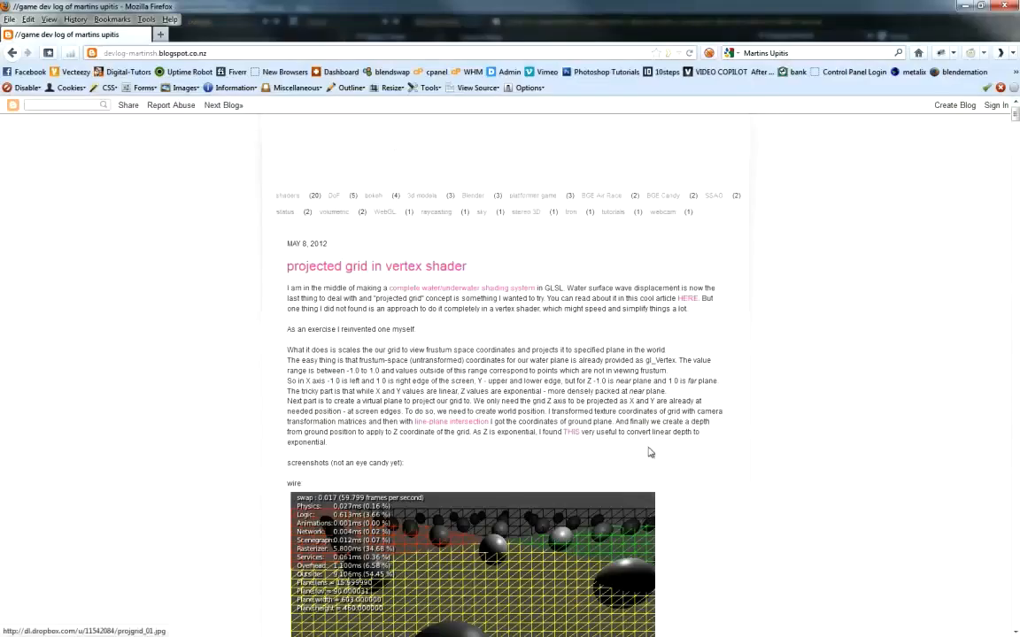
In Firefox, find the blog post on GLSL depth of field with bokeh v2.3 and examine its features, download links and sample images
scroll(649, 447, "down", 15)
scroll(647, 436, "down", 20)
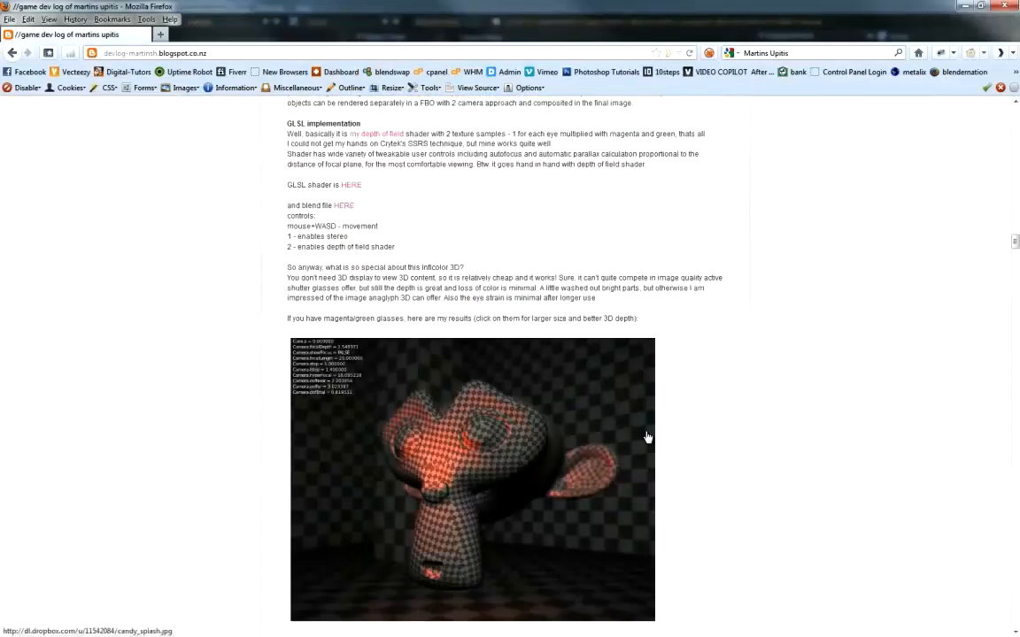
scroll(642, 427, "down", 20)
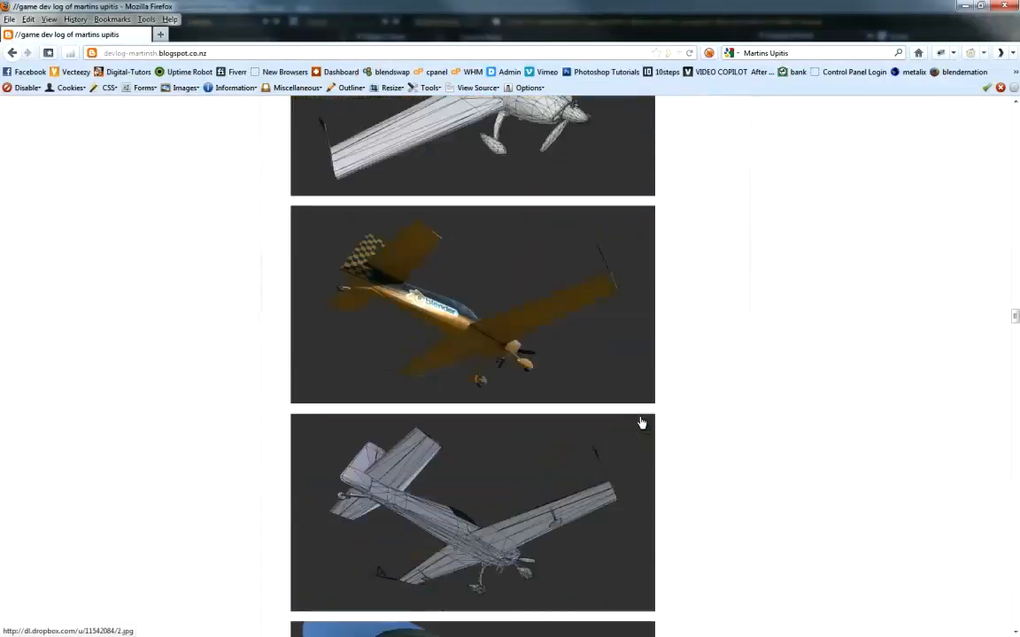
scroll(643, 424, "down", 20)
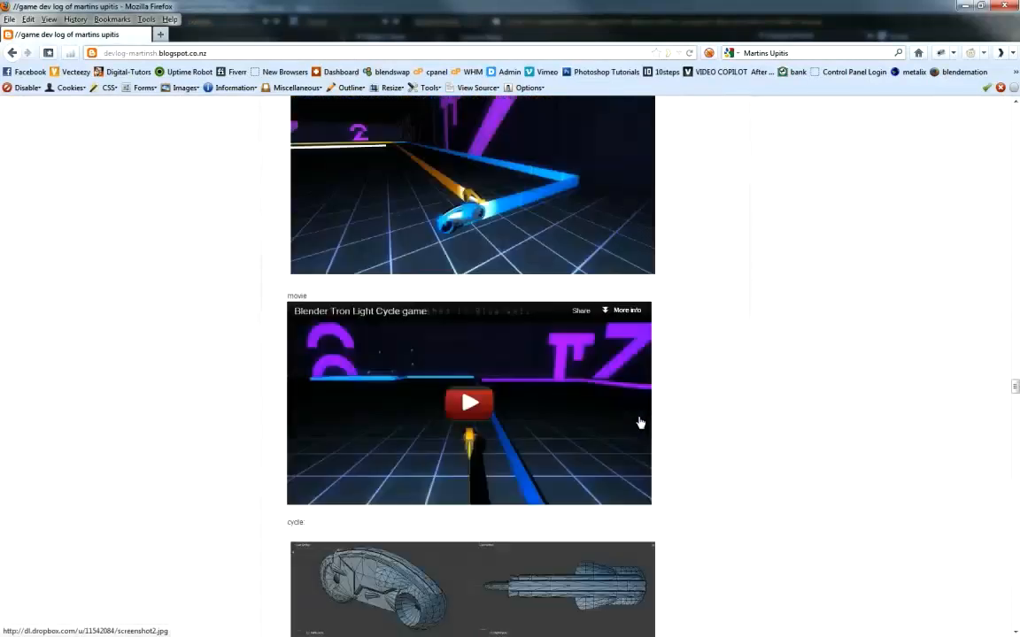
scroll(639, 420, "down", 15)
scroll(639, 421, "up", 14)
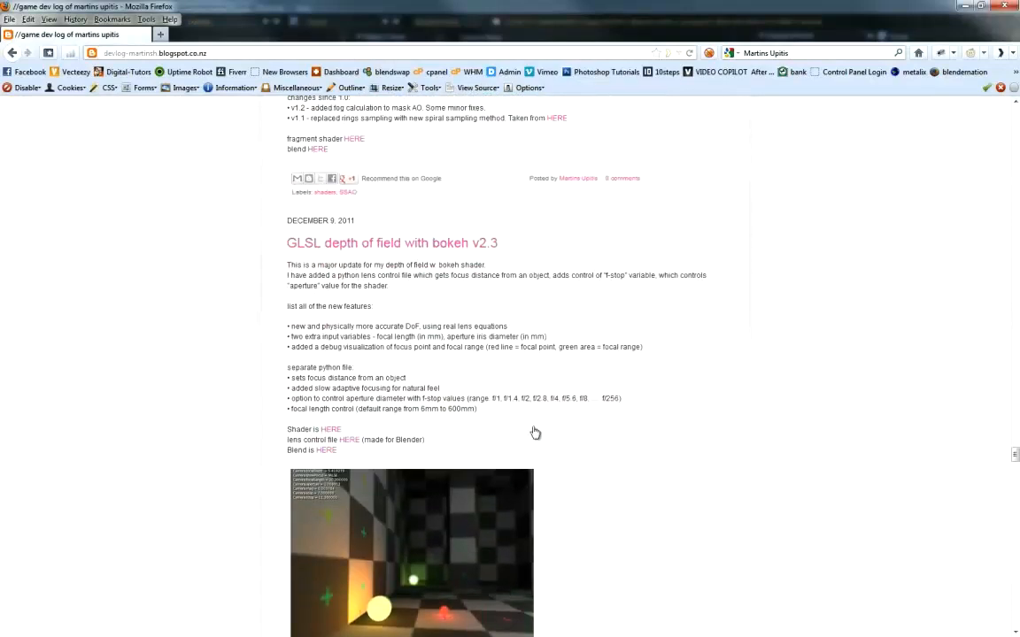
scroll(350, 438, "down", 3)
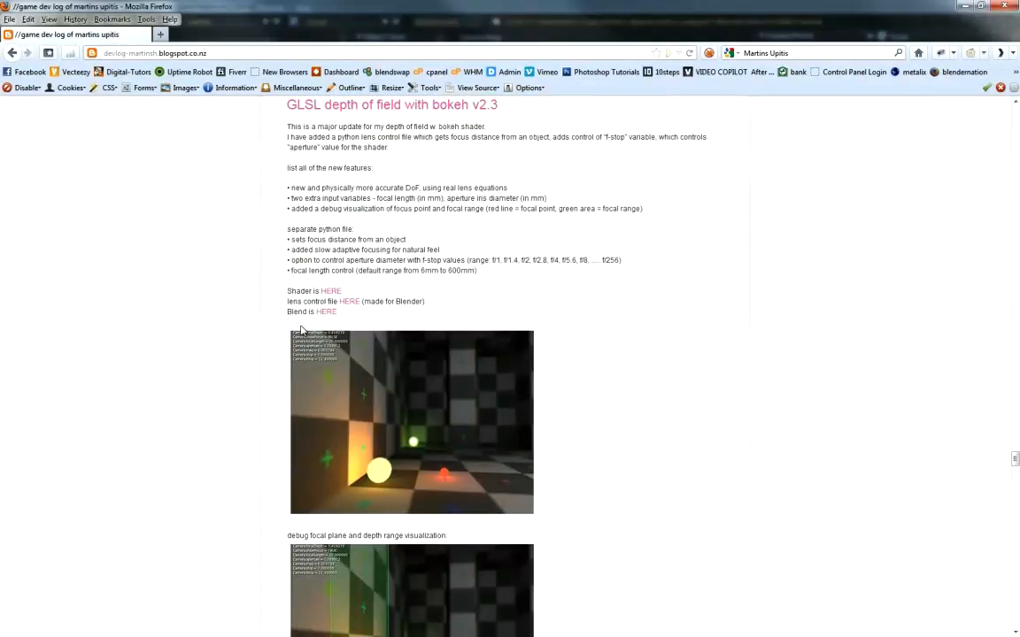
scroll(301, 330, "down", 2)
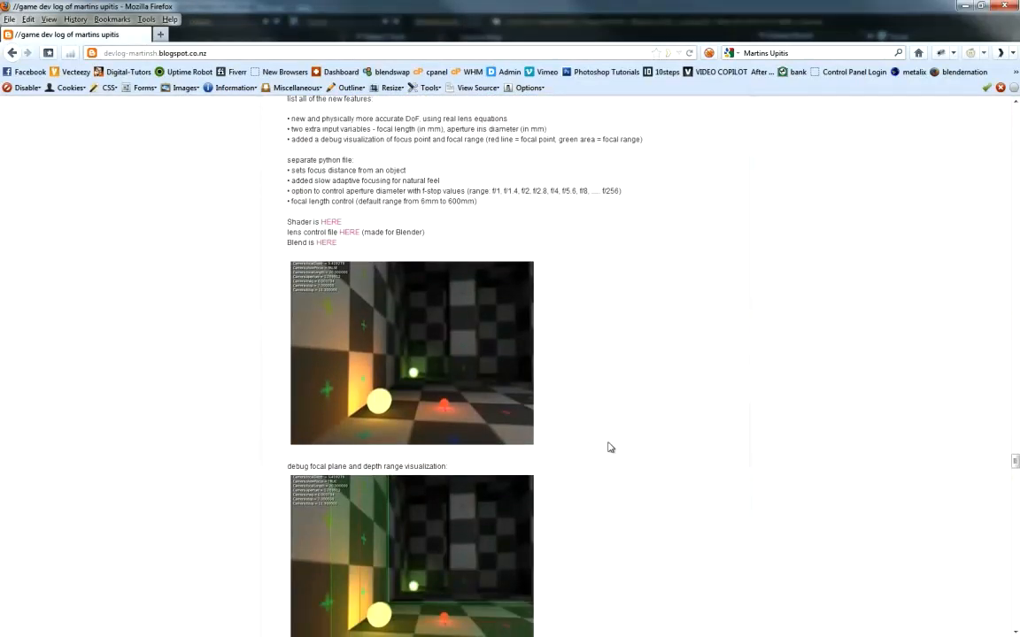
scroll(593, 459, "down", 4)
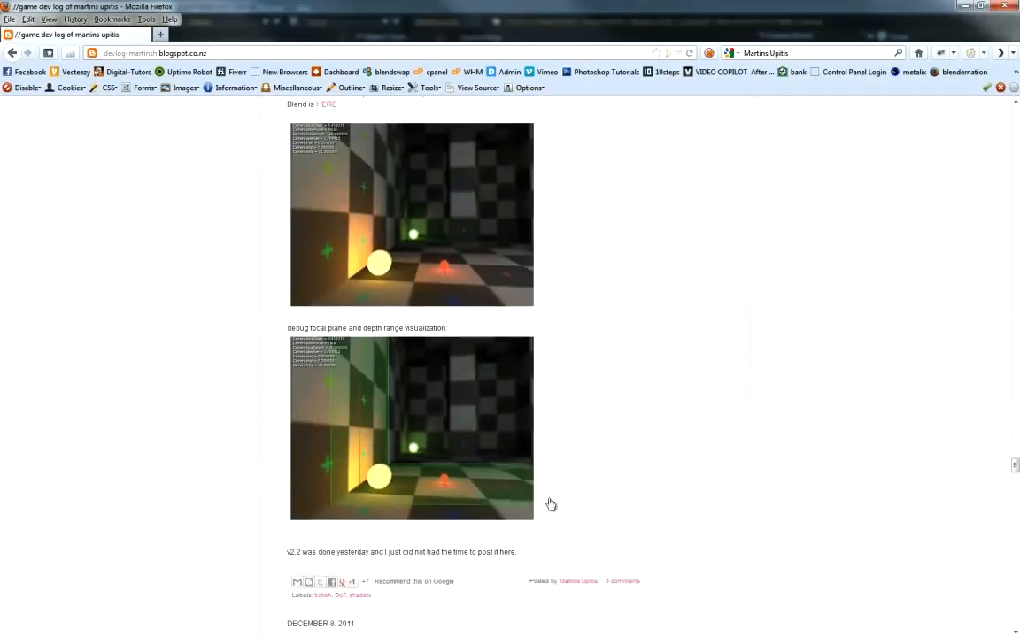
scroll(730, 447, "up", 6)
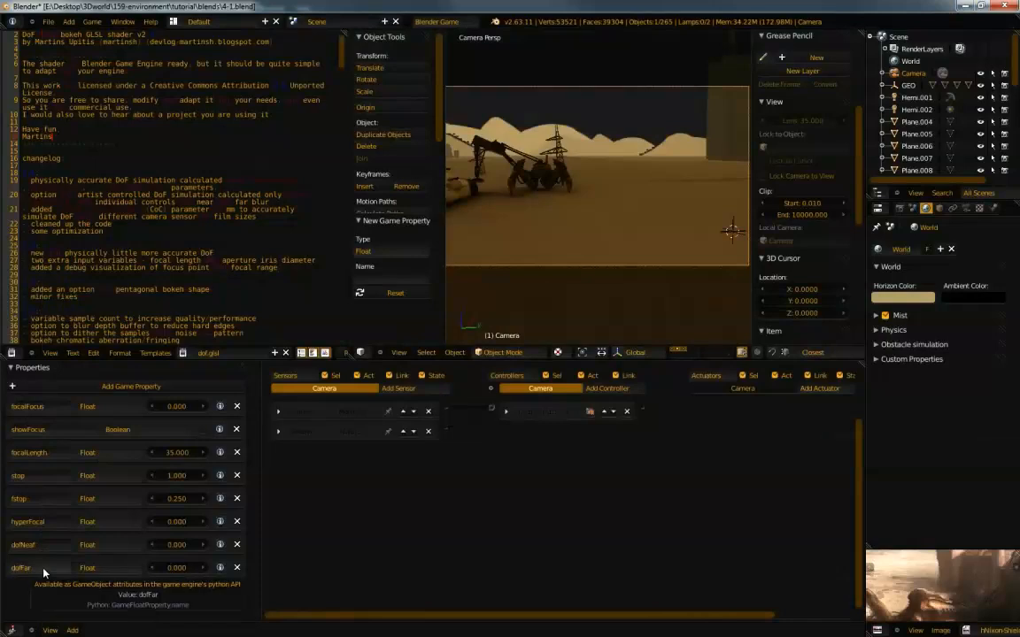
In Blender, add a float game property named dofTotal to the camera
left_click(113, 387)
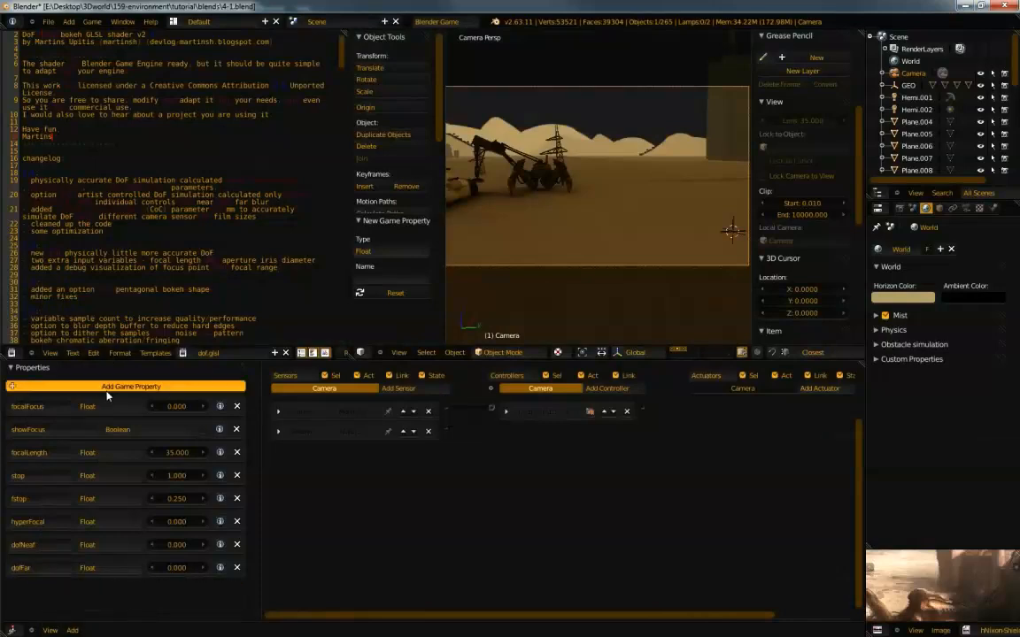
left_click(52, 590)
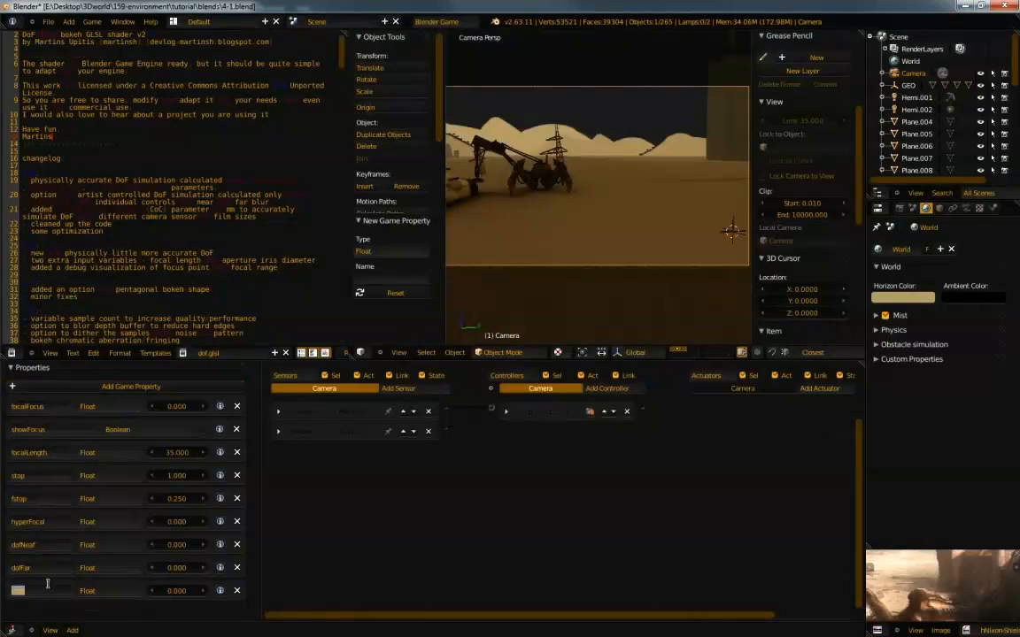
type("dofTar")
key("BackSpace")
type("tal")
Add an Always sensor and a Ray sensor to the camera's game logic
middle_click_drag(419, 484, 419, 491)
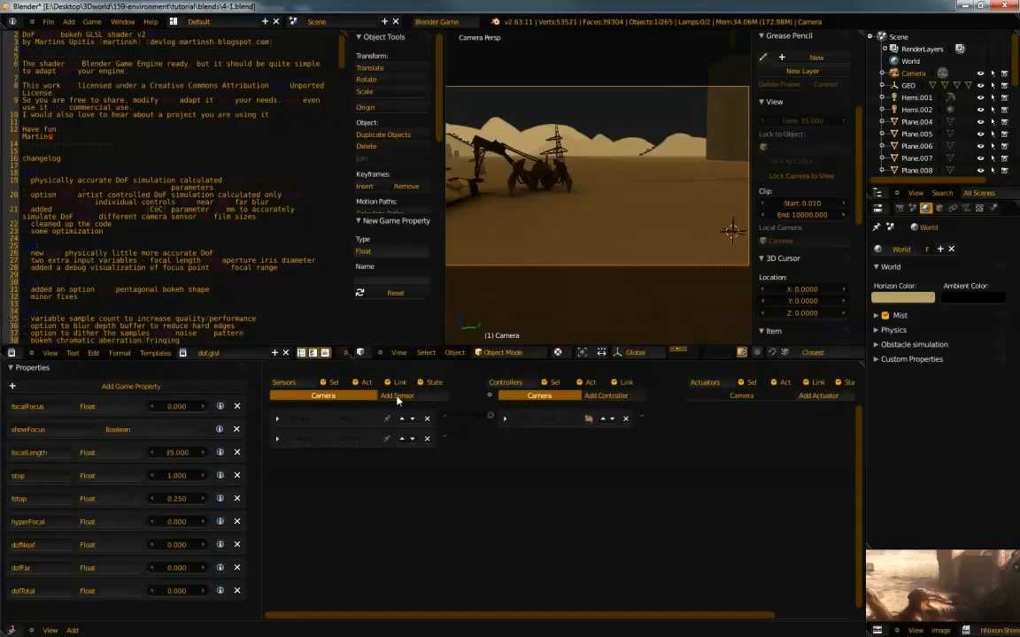
middle_click_drag(584, 422, 586, 413)
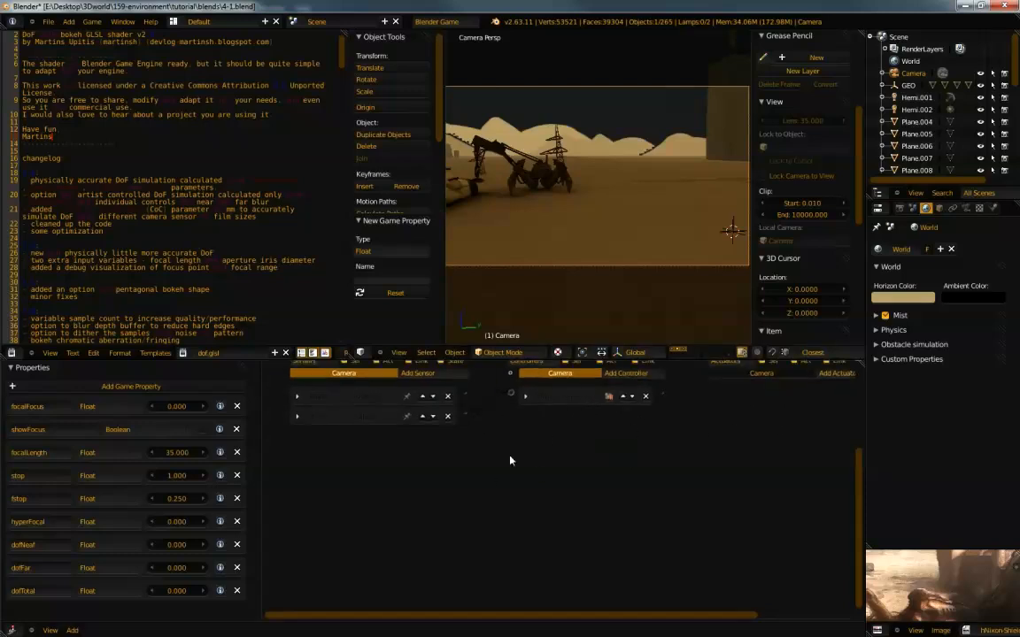
middle_click_drag(447, 412, 458, 423)
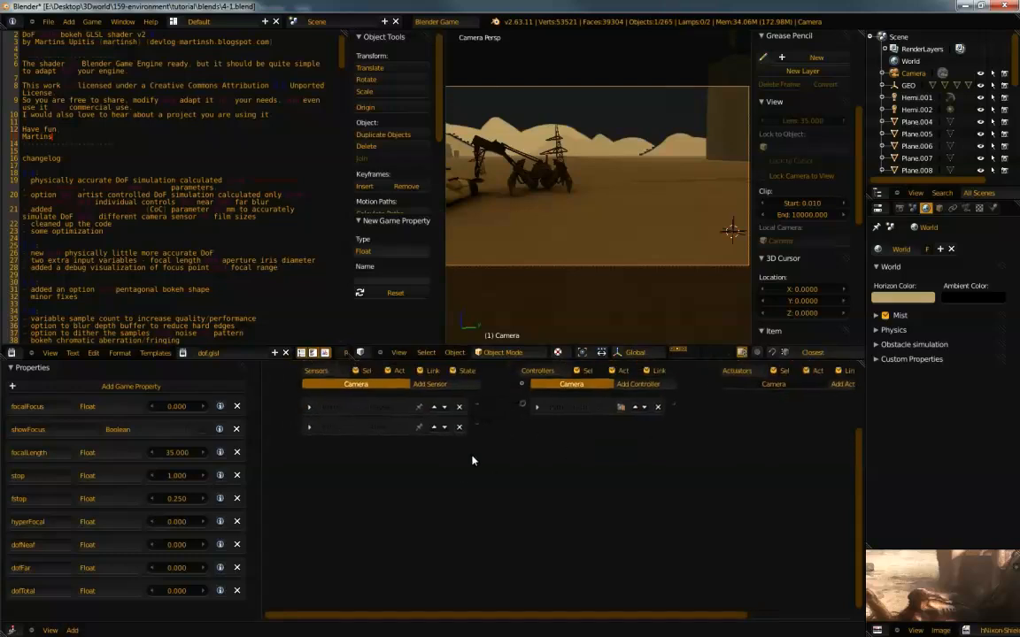
left_click(436, 386)
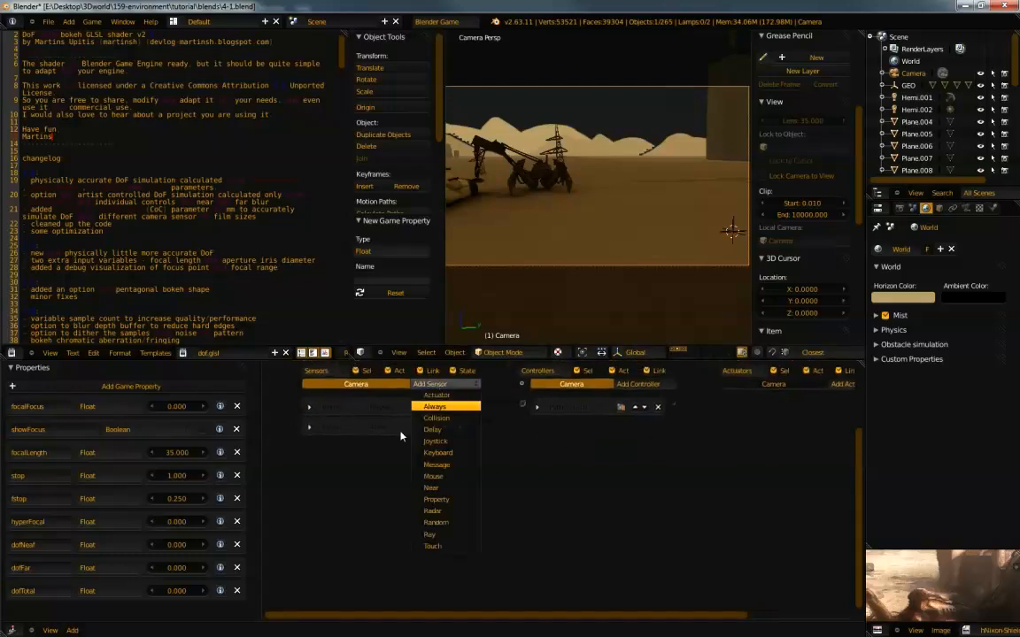
left_click(417, 416)
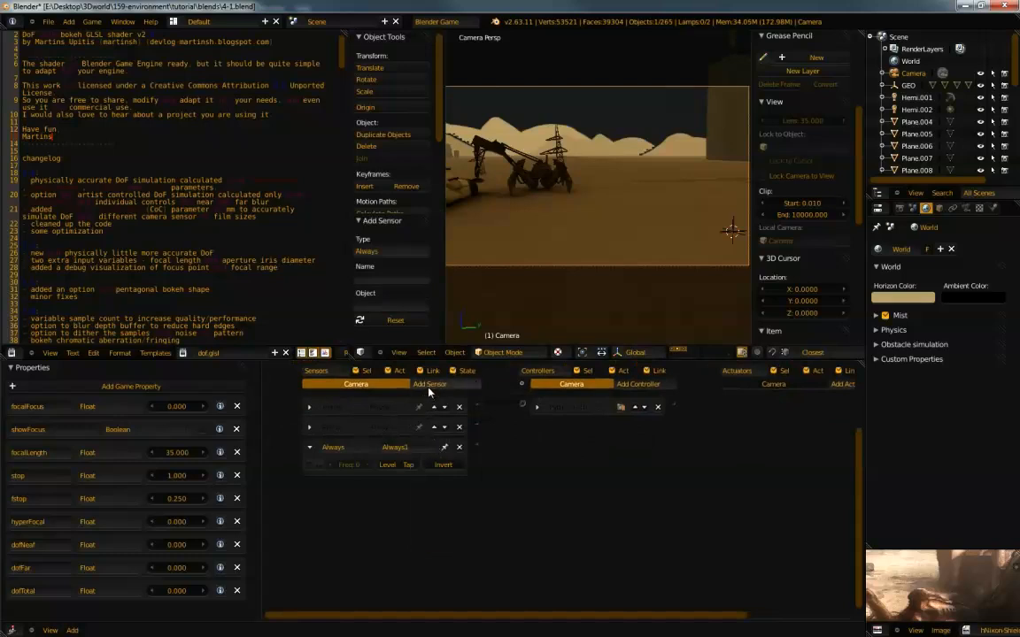
left_click(430, 384)
left_click(443, 535)
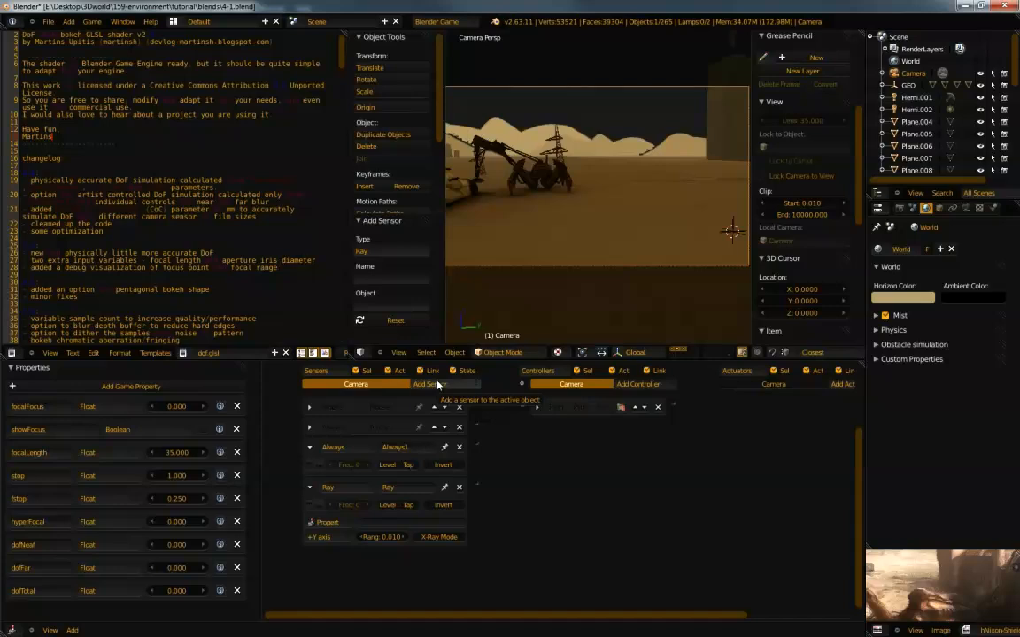
left_click(437, 384)
left_click(444, 501)
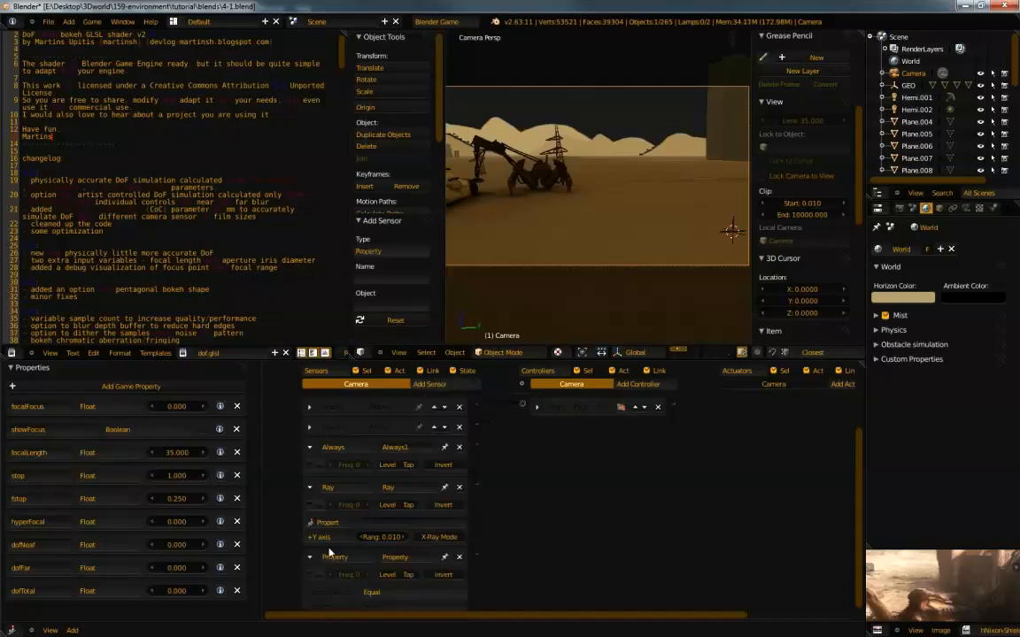
scroll(389, 563, "up", 2)
middle_click_drag(548, 554, 567, 474)
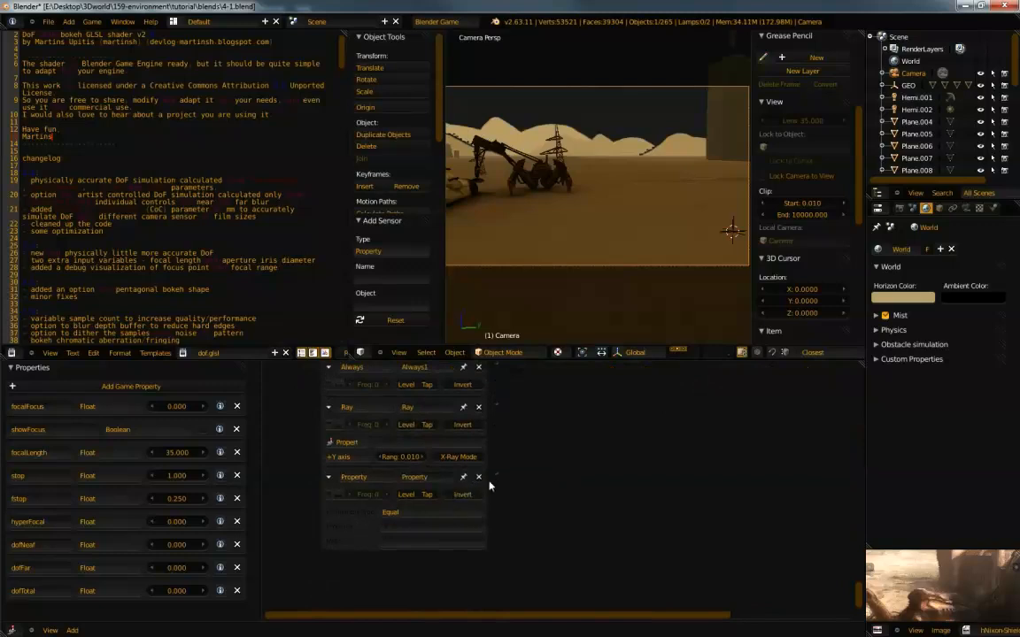
middle_click_drag(493, 483, 495, 492)
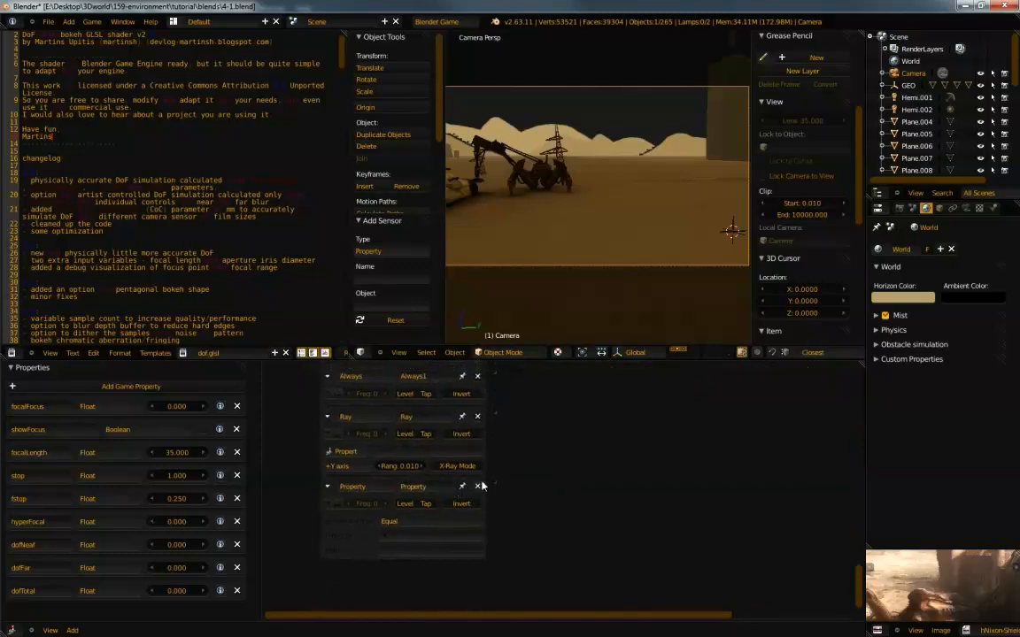
left_click(477, 486)
Set the Ray sensor's axis to -Z and add a left-button Mouse sensor with true-level pulse triggering enabled
left_click(338, 466)
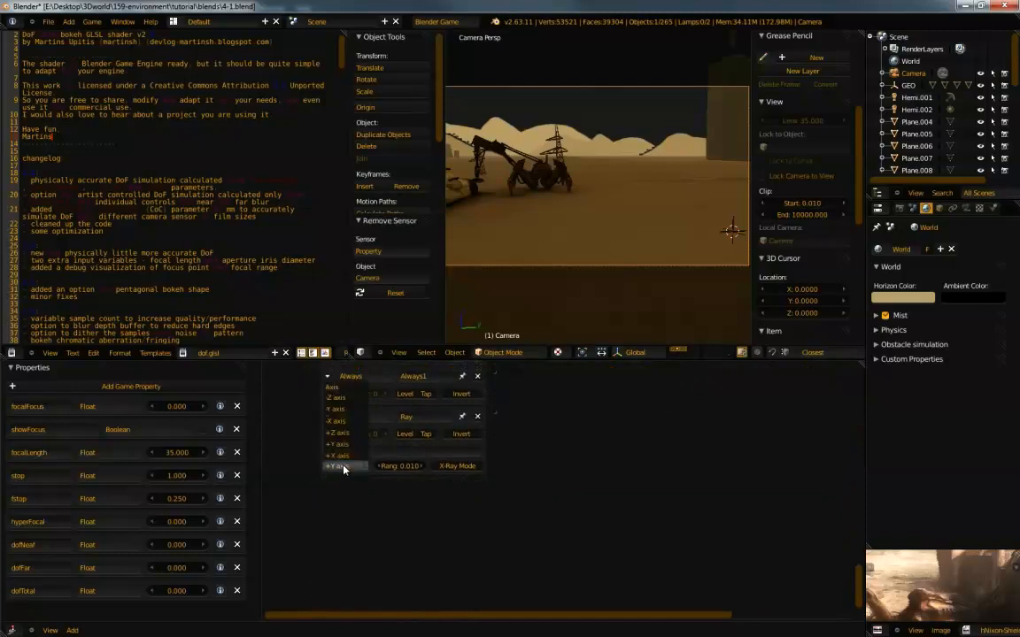
left_click(352, 400)
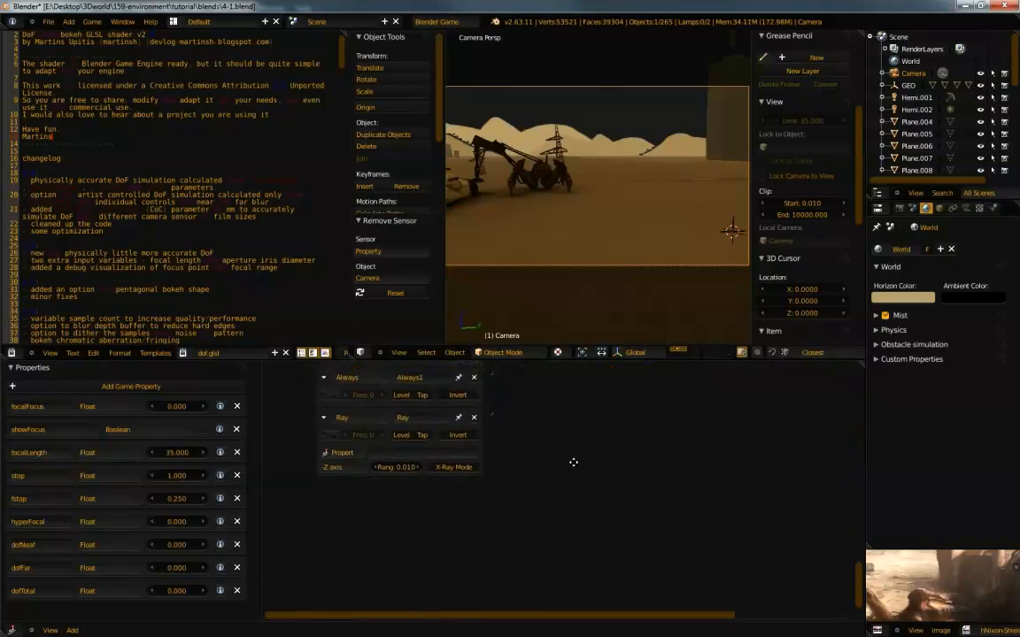
scroll(543, 506, "up", 2)
middle_click_drag(520, 461, 534, 499)
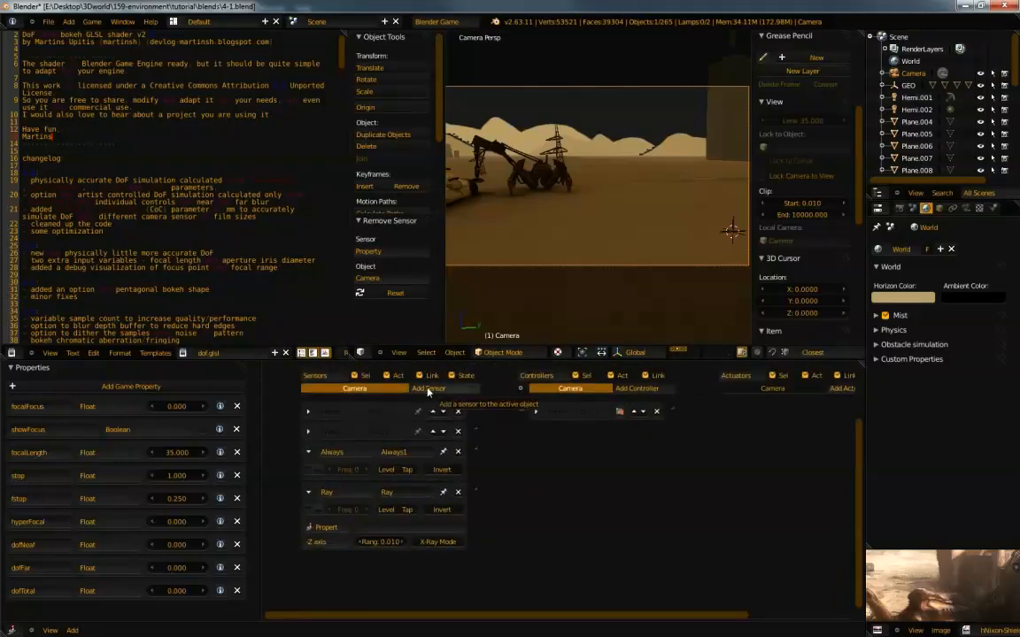
left_click(429, 390)
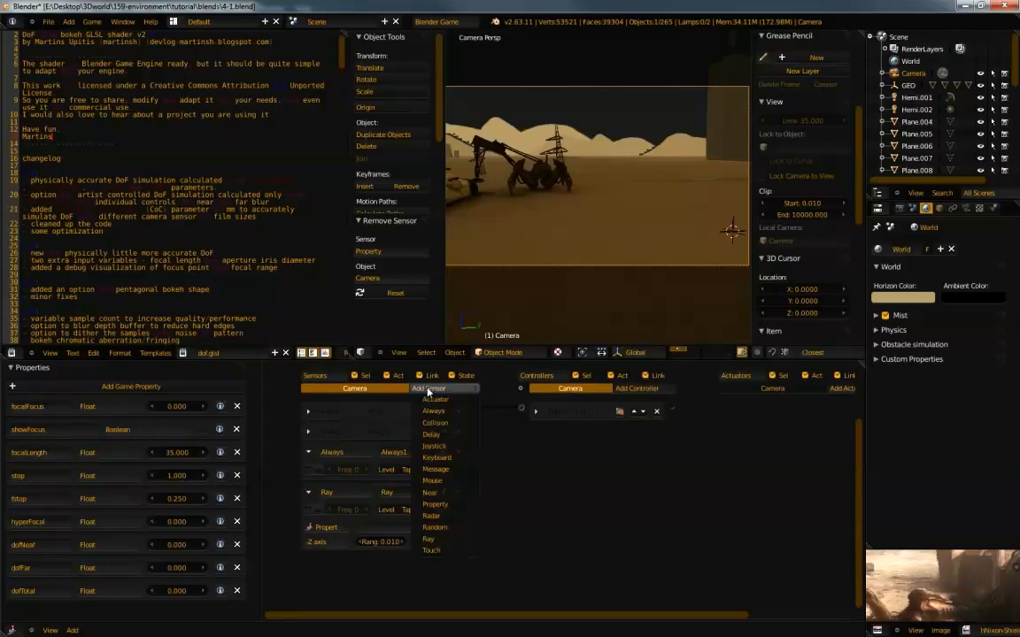
left_click(441, 483)
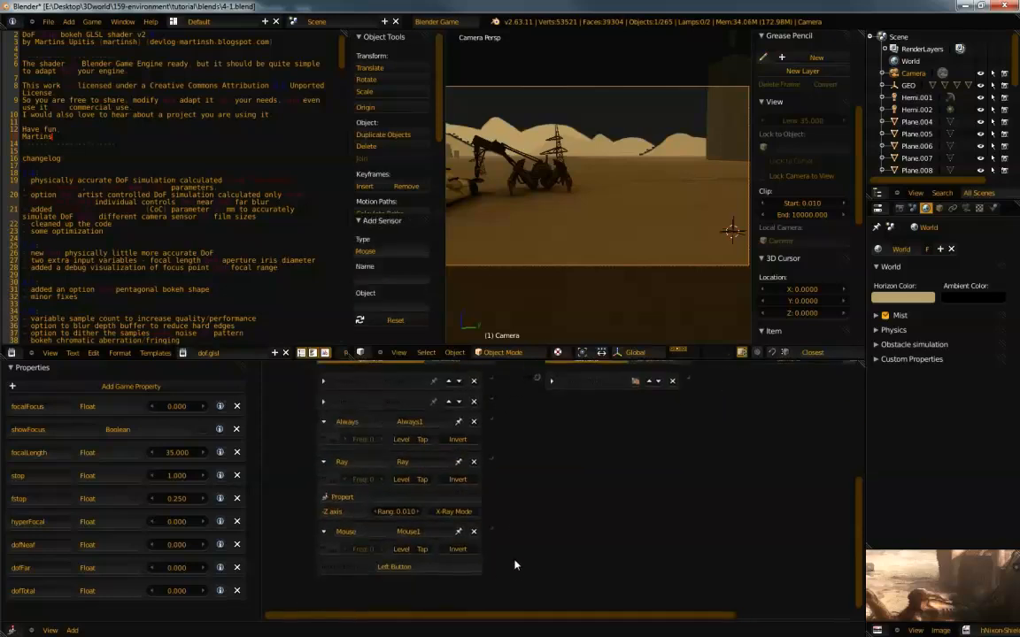
scroll(516, 566, "down", 1)
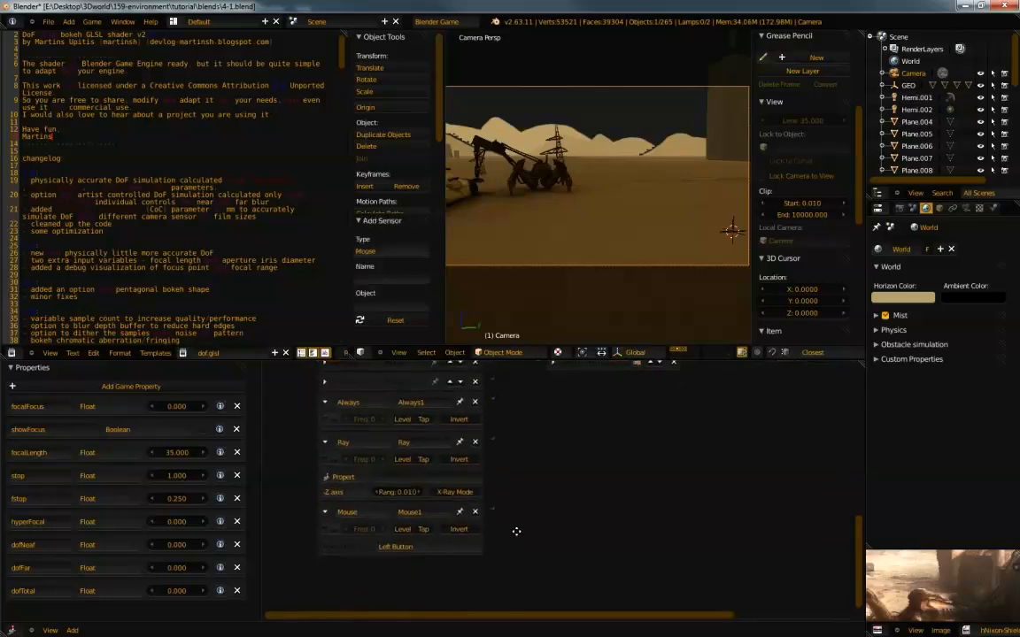
left_click(328, 529)
Set the Ray sensor's range to 500
middle_click_drag(560, 461, 524, 539)
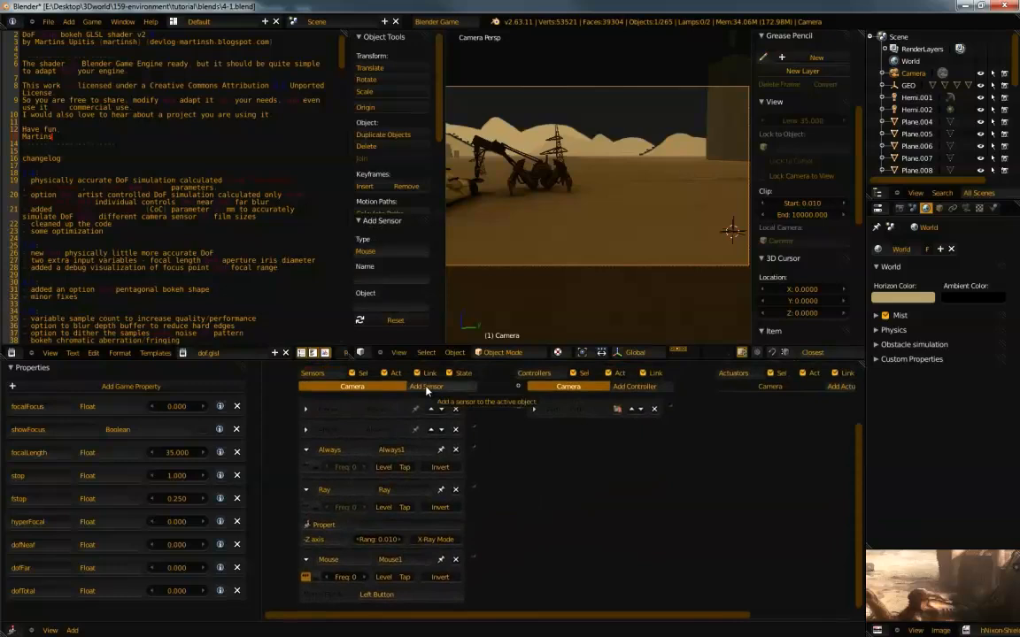
left_click(376, 539)
type("500")
key("Return")
Add another Always sensor to the camera below the Mouse sensor
scroll(474, 426, "down", 1)
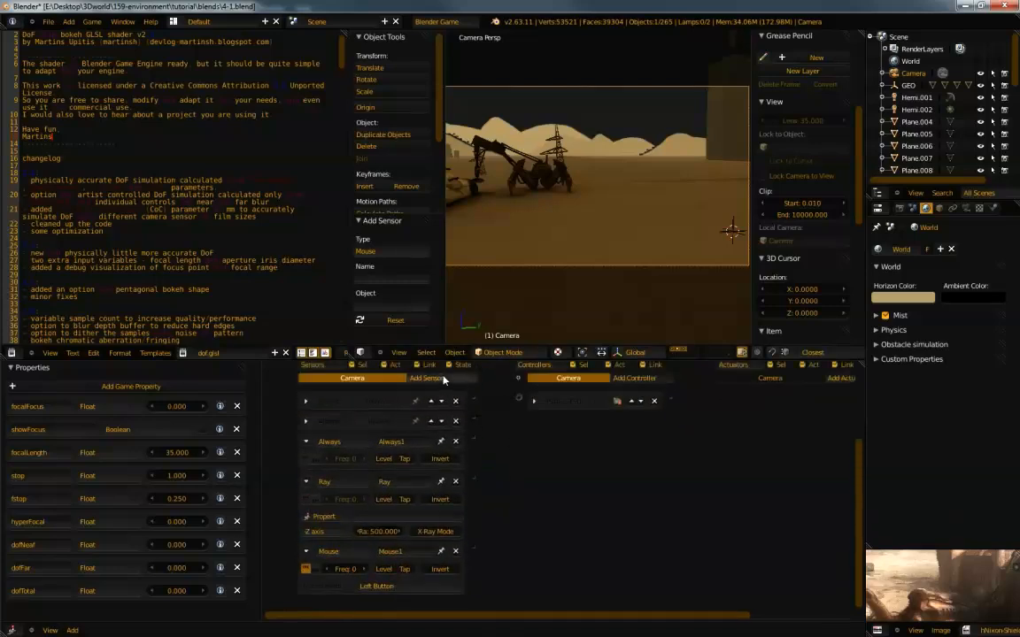
left_click(444, 379)
left_click(451, 396)
scroll(503, 479, "down", 4)
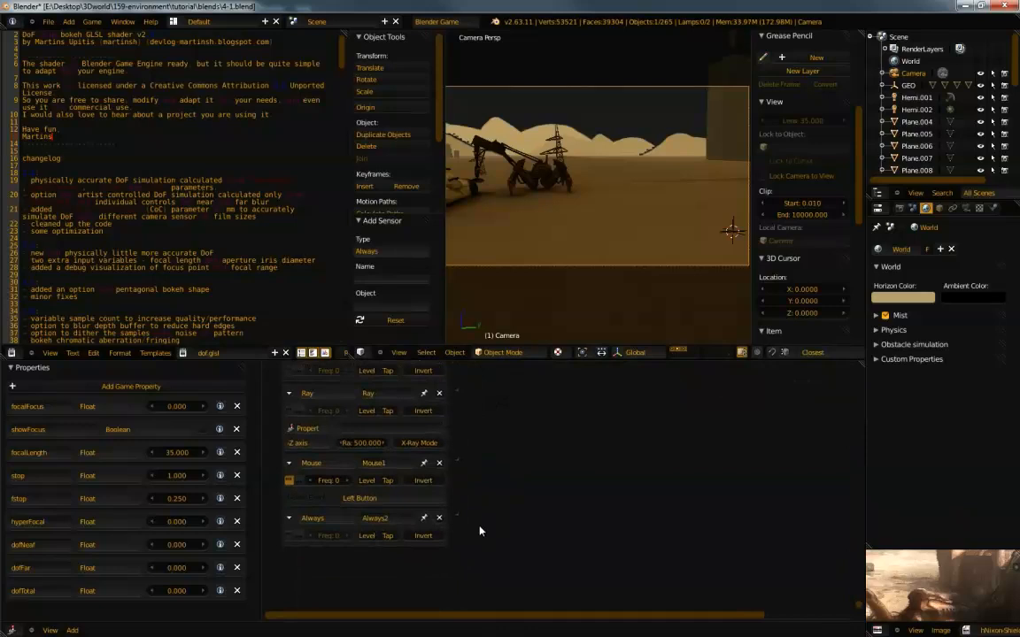
middle_click_drag(478, 530, 496, 507)
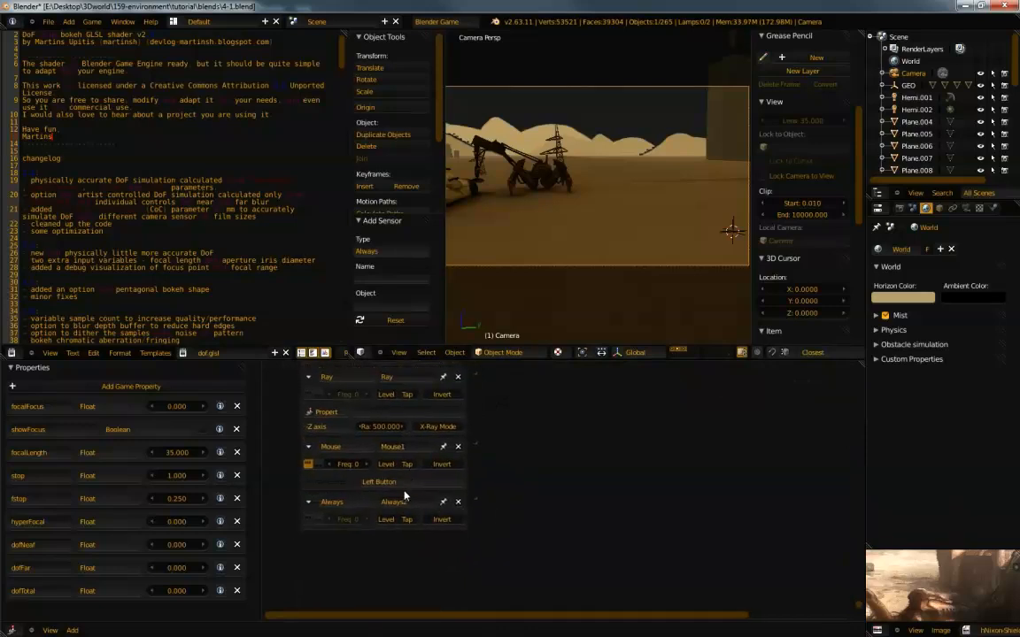
Enable true-level pulse triggering on the newest Always sensor and add a Keyboard sensor that responds to the 1 key
left_click(308, 520)
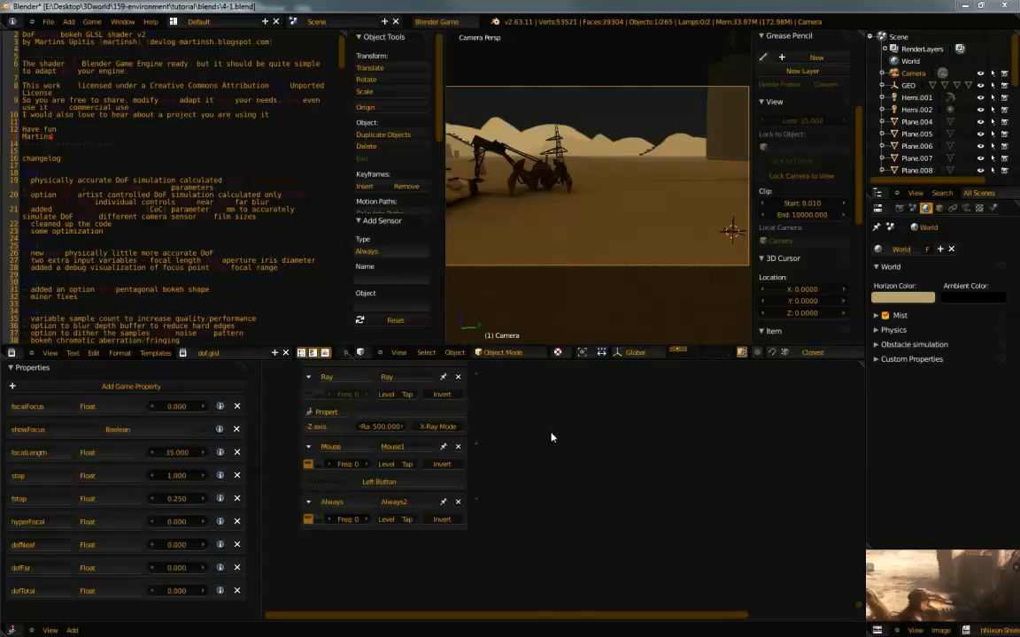
scroll(496, 425, "down", 3)
scroll(534, 426, "down", 1)
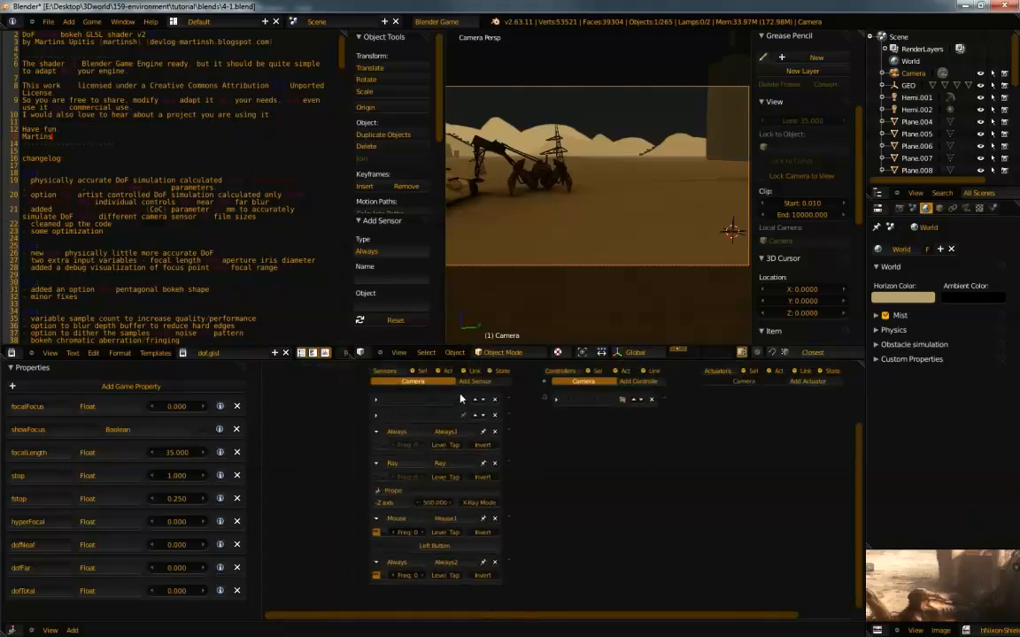
left_click(478, 381)
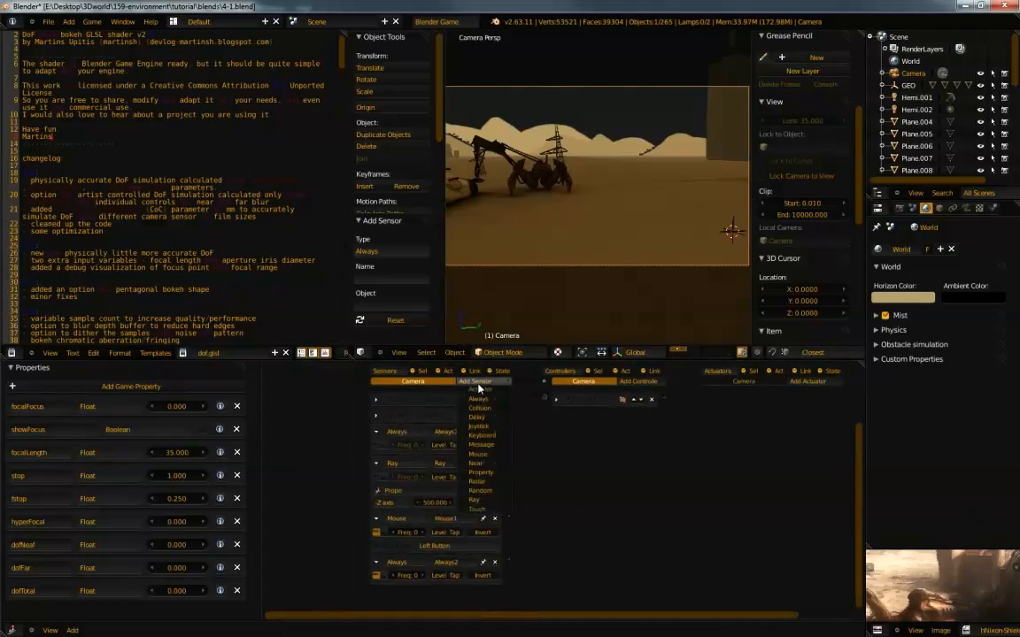
left_click(482, 434)
scroll(483, 469, "down", 3)
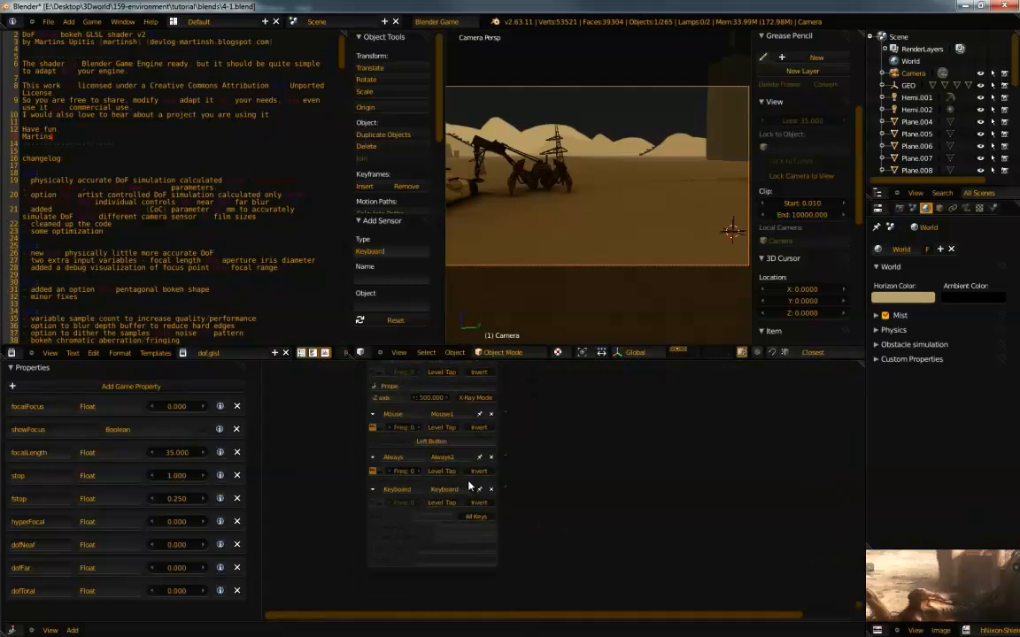
left_click(430, 516)
key("1")
middle_click_drag(557, 485, 466, 500)
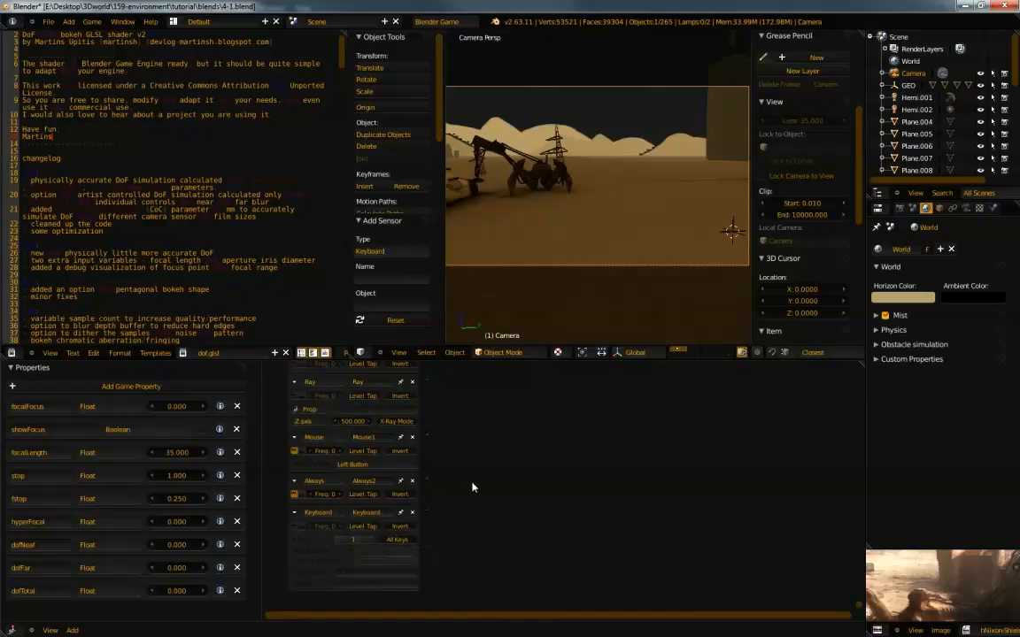
middle_click_drag(562, 459, 525, 541)
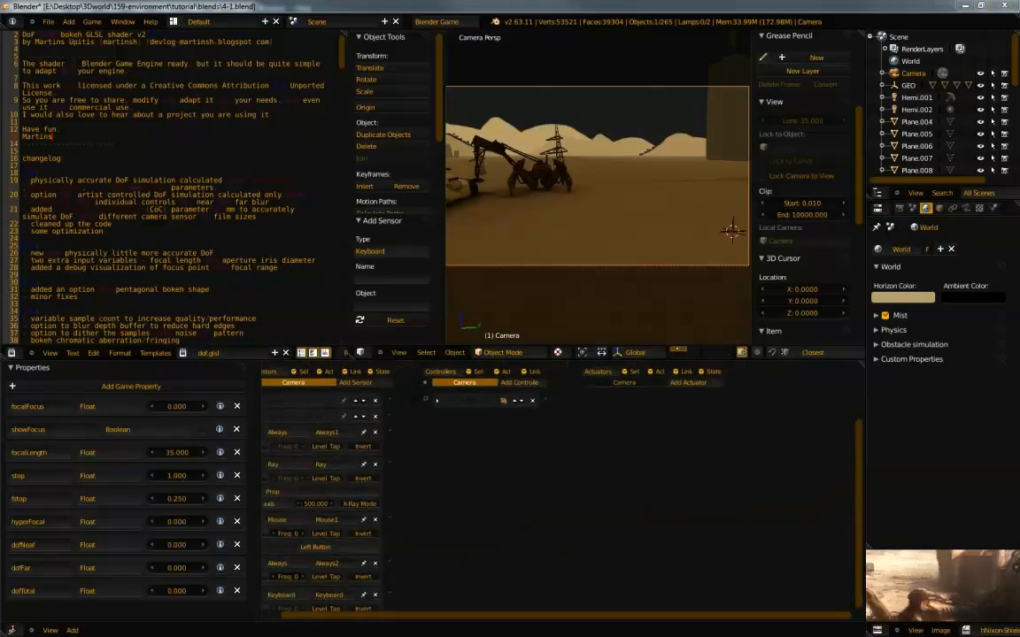
middle_click_drag(612, 453, 646, 452)
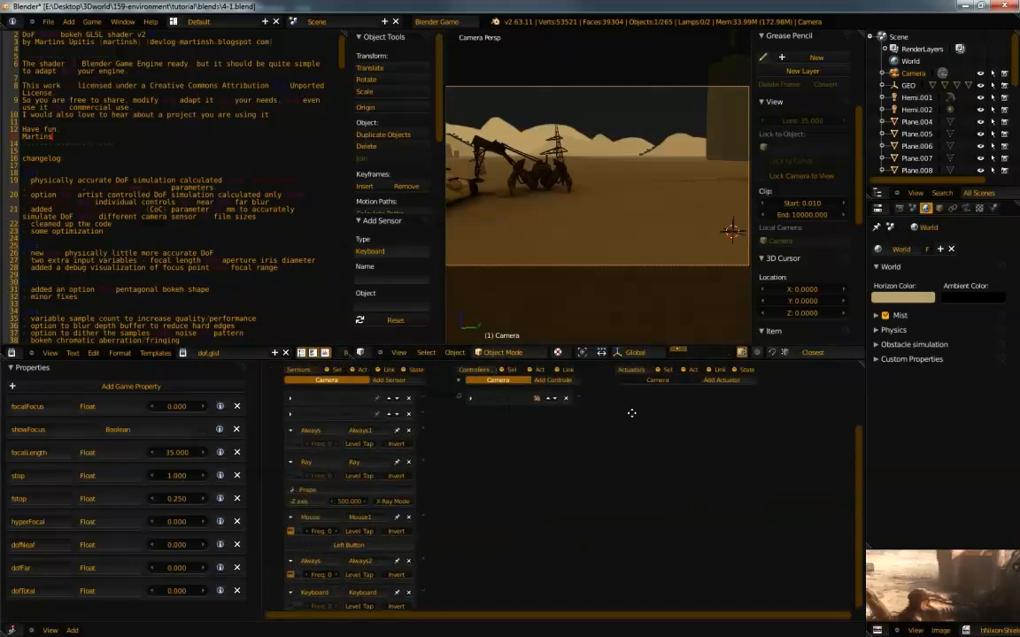
middle_click_drag(631, 412, 605, 438)
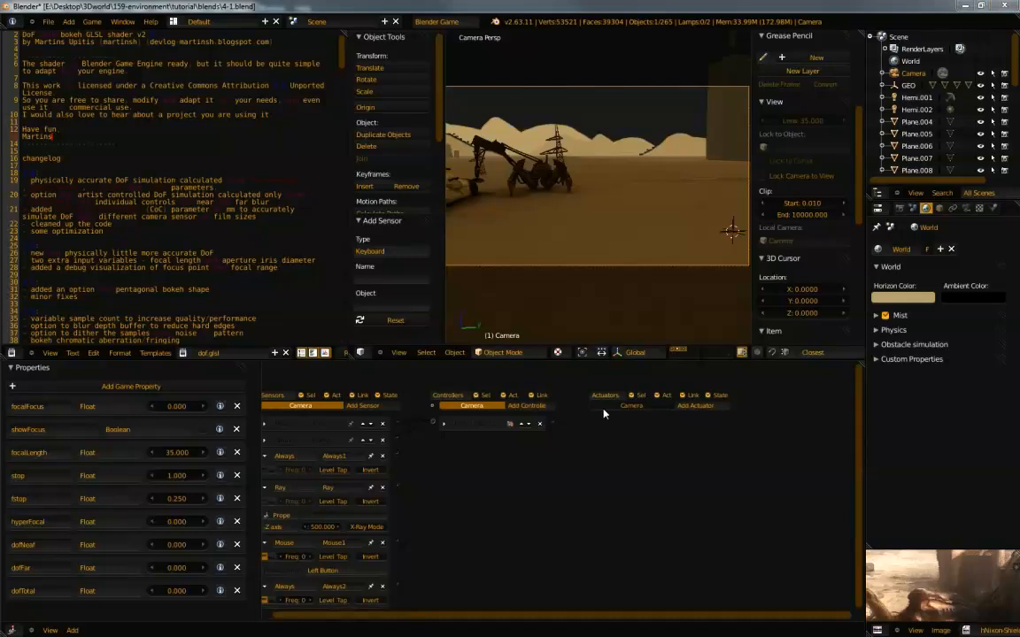
middle_click_drag(611, 435, 693, 369)
middle_click_drag(646, 414, 605, 507)
scroll(602, 514, "up", 4)
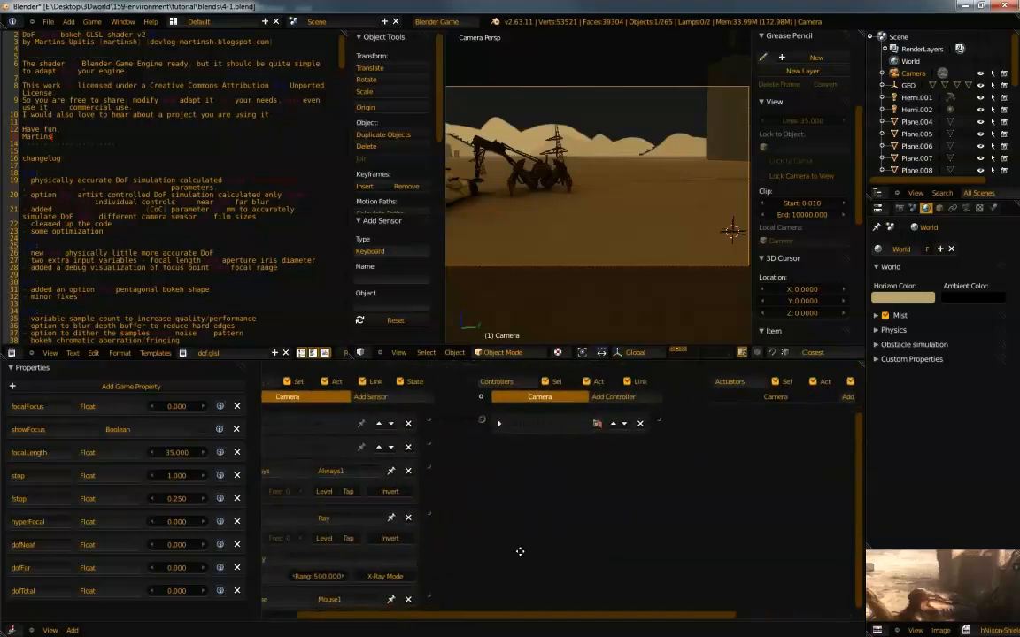
scroll(478, 531, "down", 2)
scroll(549, 524, "down", 2)
middle_click_drag(575, 528, 545, 481)
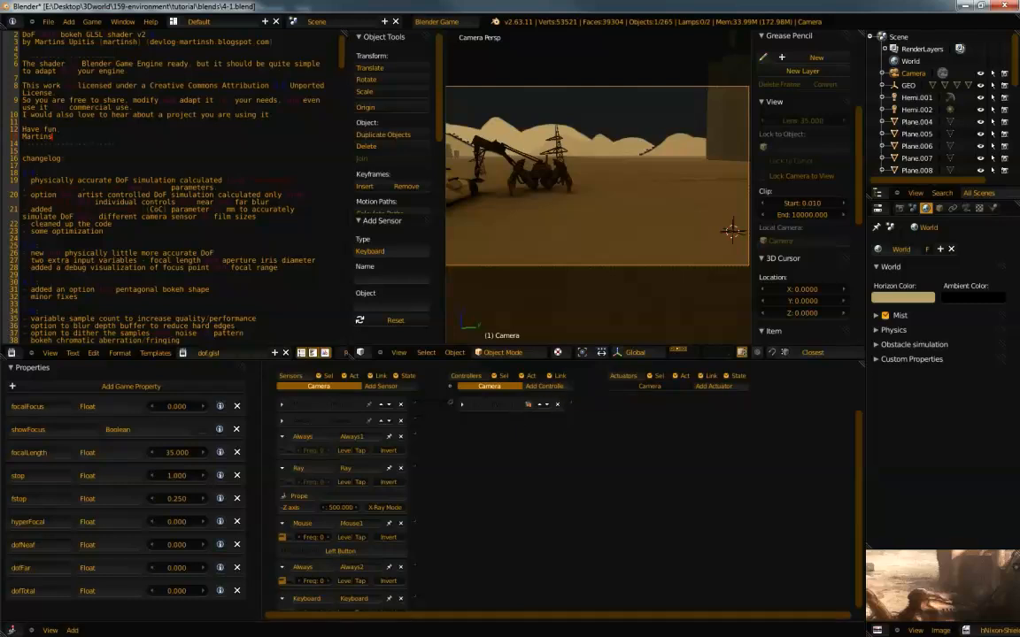
Add an And controller and two Python controllers to the camera's game logic
left_click(544, 386)
left_click(556, 404)
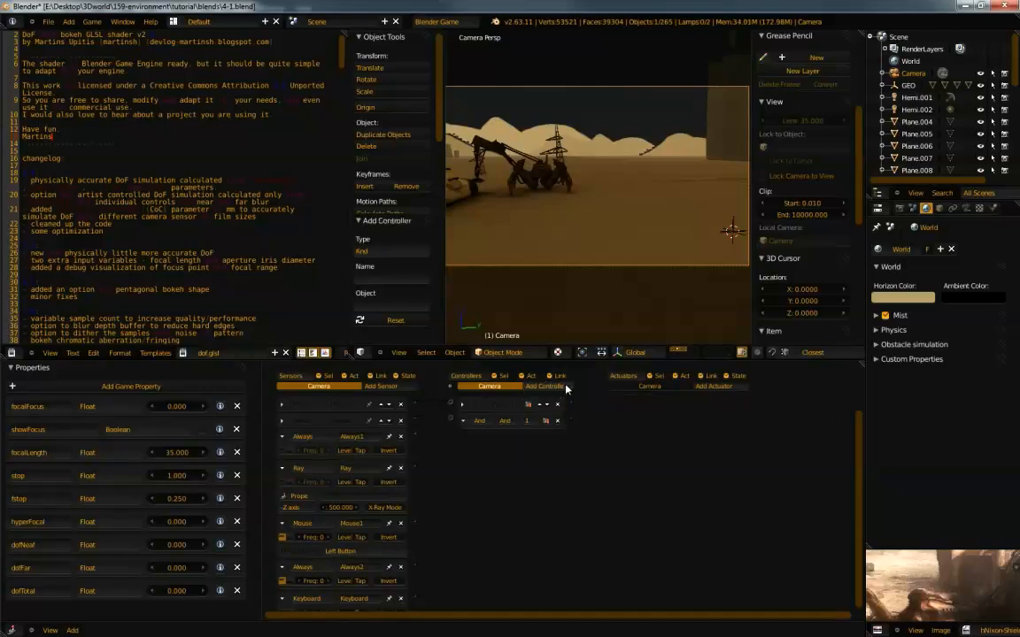
left_click(553, 387)
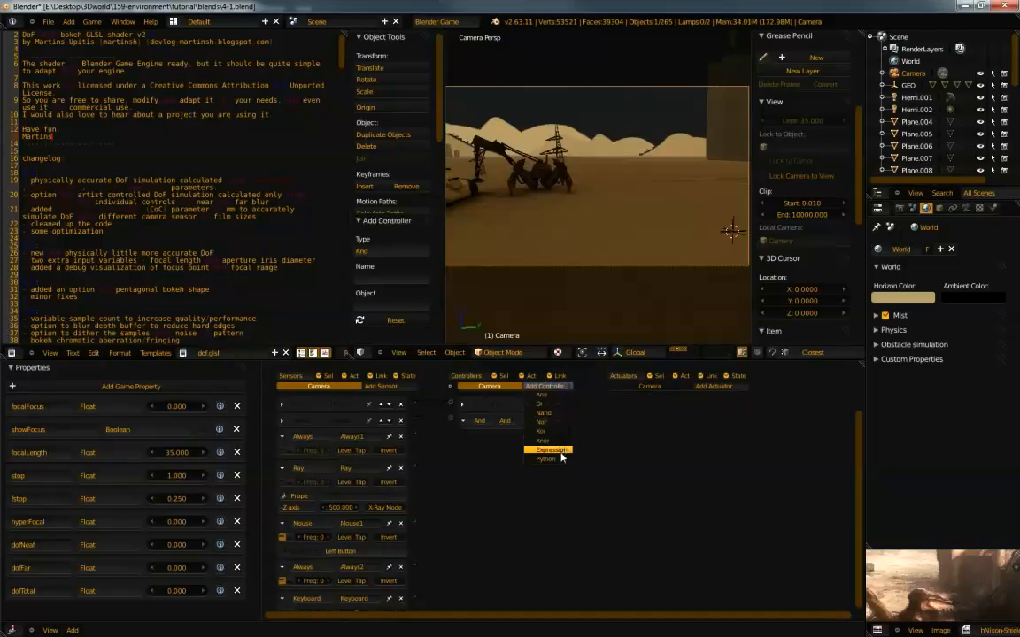
left_click(547, 459)
left_click(561, 387)
left_click(561, 459)
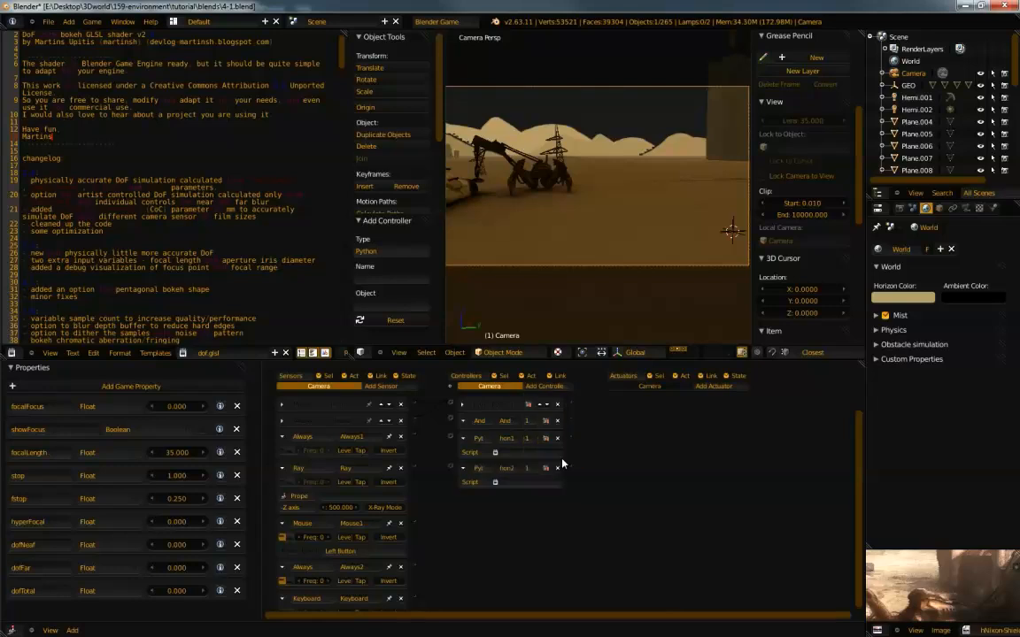
Add a Filter 2D actuator to the camera, set it to Custom Filter and assign the ssao.py script
middle_click_drag(611, 494, 644, 478)
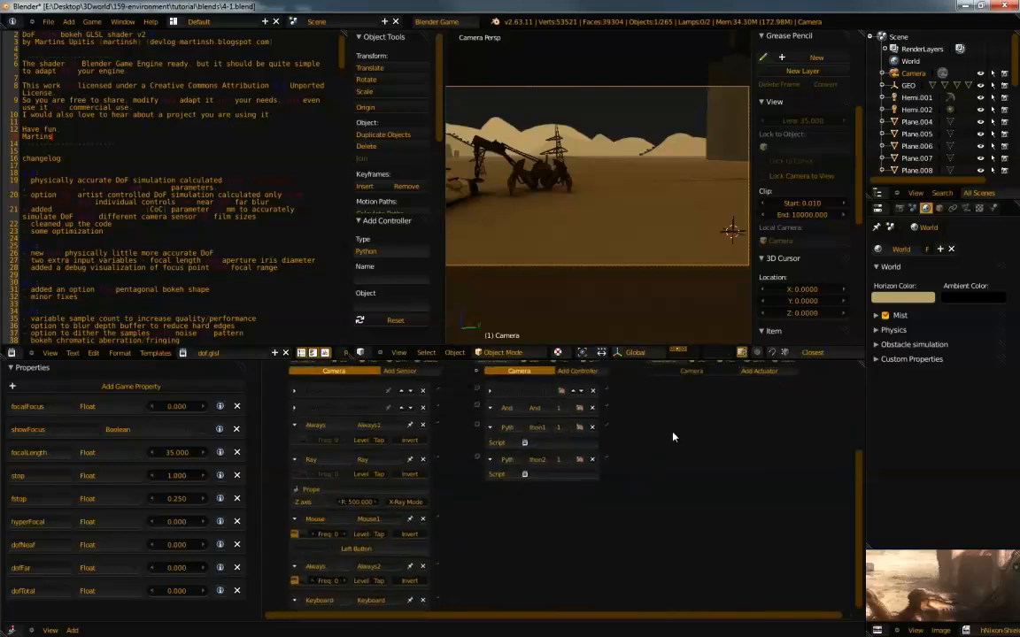
middle_click_drag(667, 436, 683, 447)
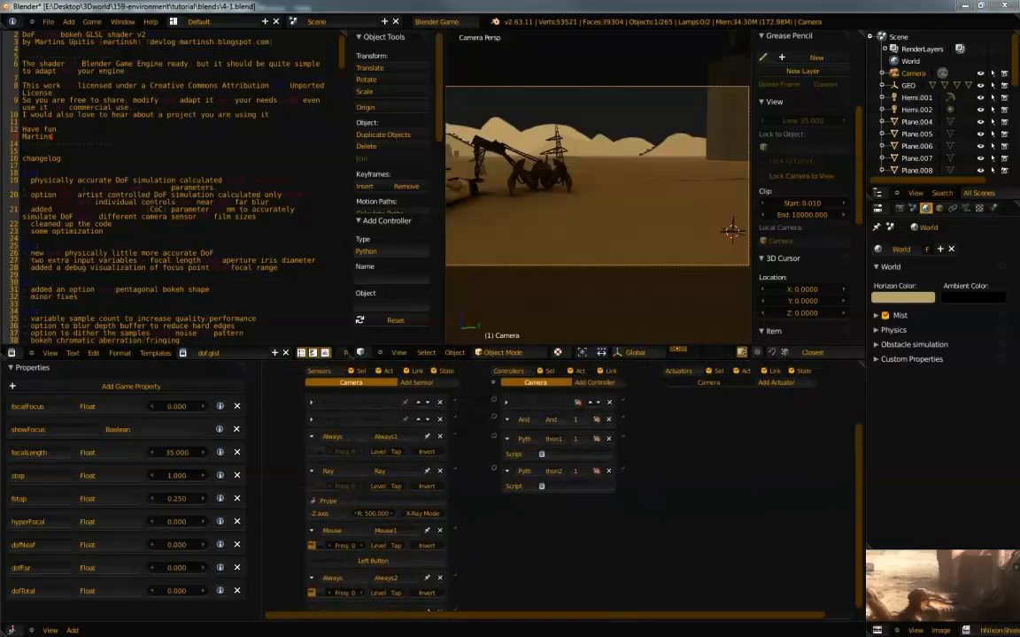
middle_click_drag(690, 450, 658, 436)
left_click(760, 369)
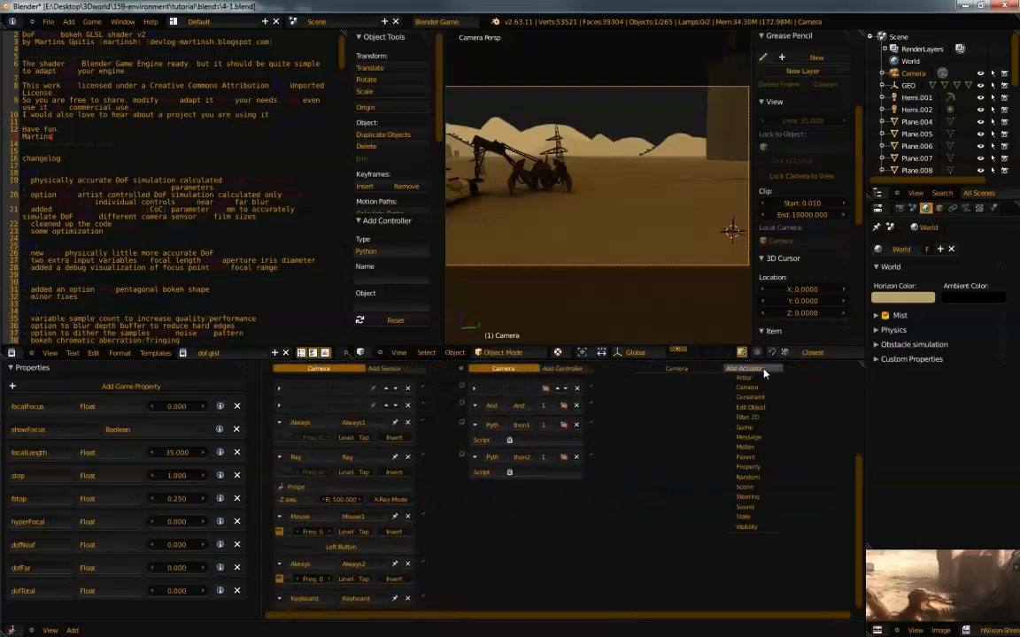
left_click(748, 417)
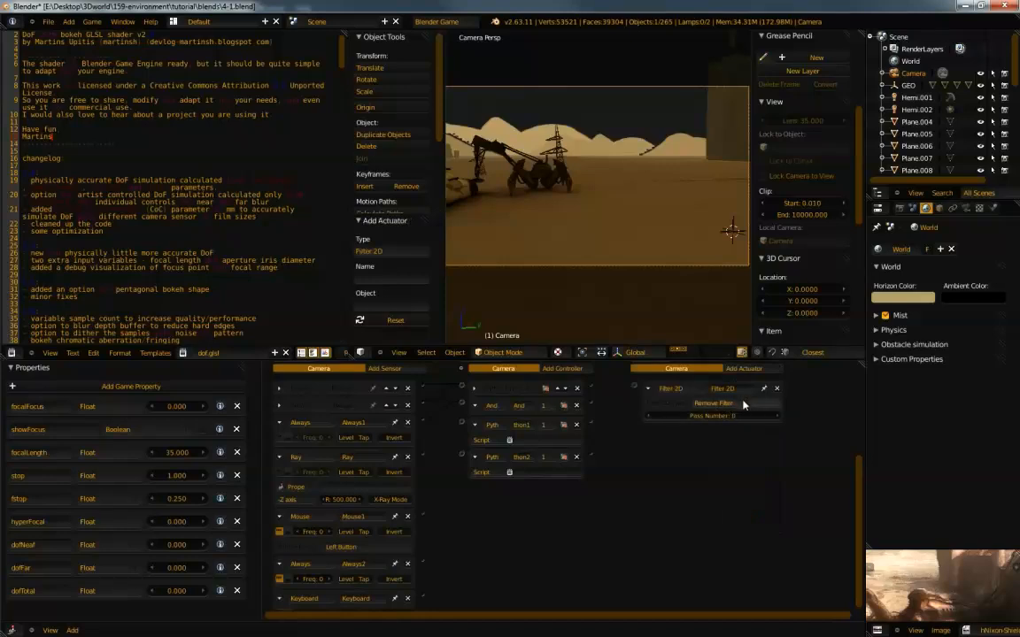
left_click(715, 403)
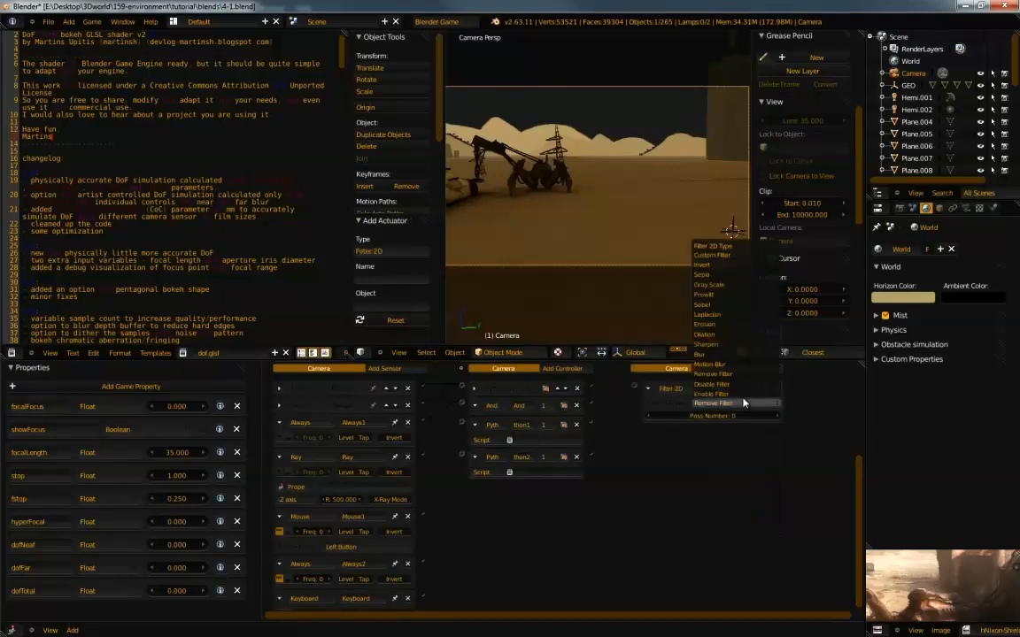
left_click(712, 254)
left_click(699, 428)
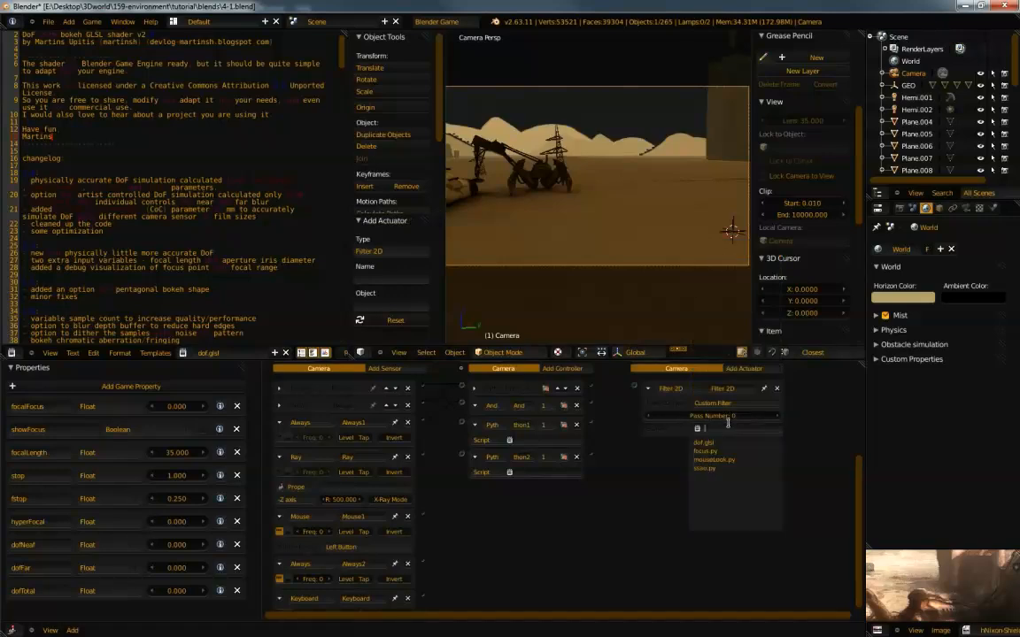
left_click(710, 468)
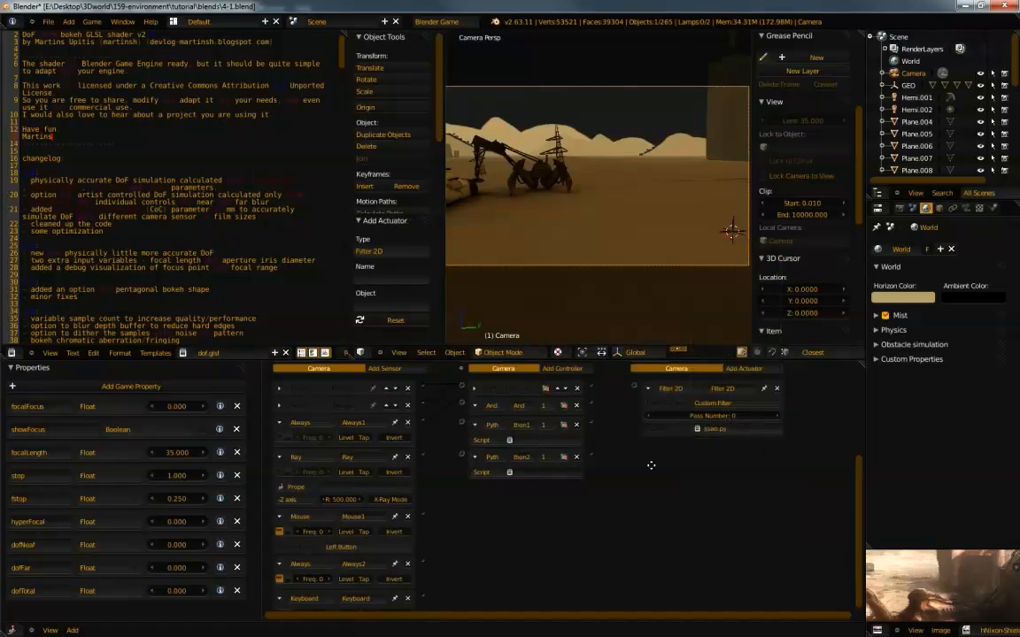
middle_click_drag(651, 465, 638, 460)
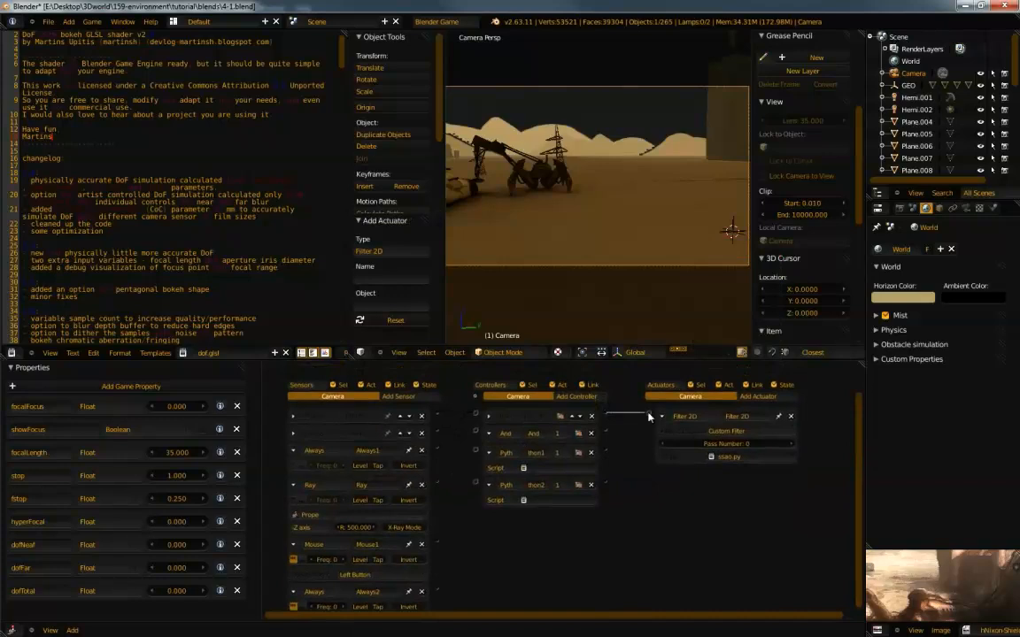
left_click_drag(651, 416, 650, 416)
left_click_drag(647, 413, 631, 410)
right_click_drag(637, 406, 624, 430, "ctrl")
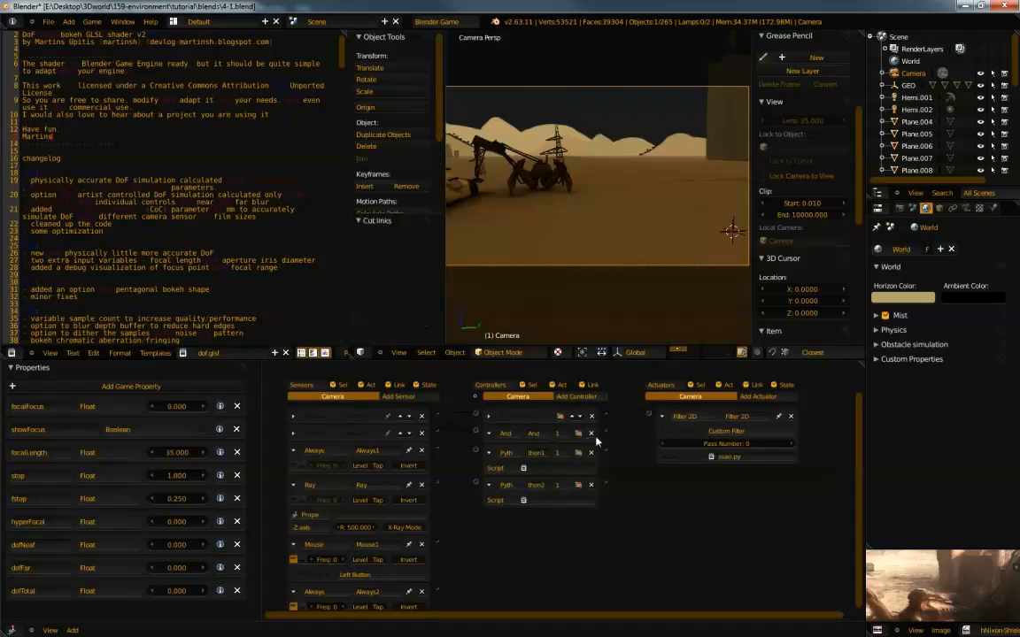
Link the And controller to the Filter 2D actuator
left_click_drag(608, 435, 653, 416)
scroll(631, 469, "down", 1)
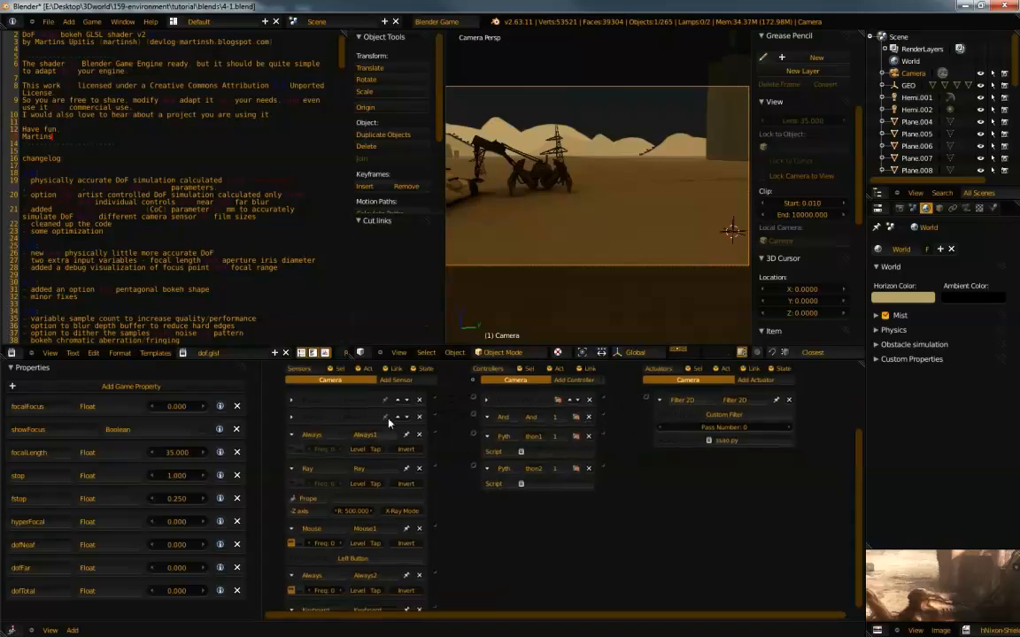
left_click(486, 400)
left_click(486, 400)
Switch the first new Python controller to Module execution and set its module to focus.setFocus
left_click(555, 452)
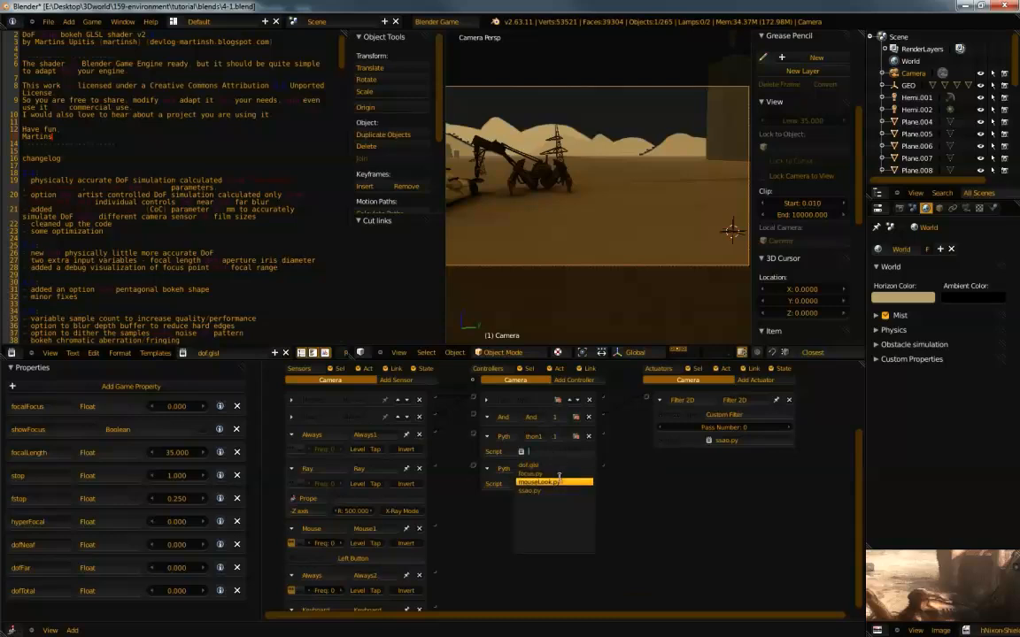
left_click(639, 483)
left_click(494, 452)
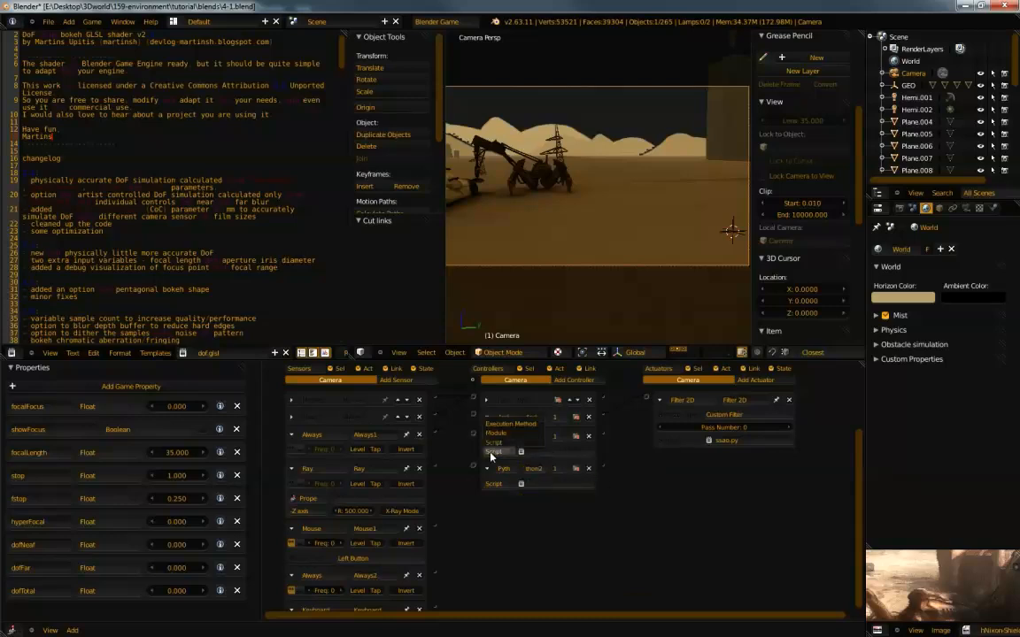
left_click(516, 432)
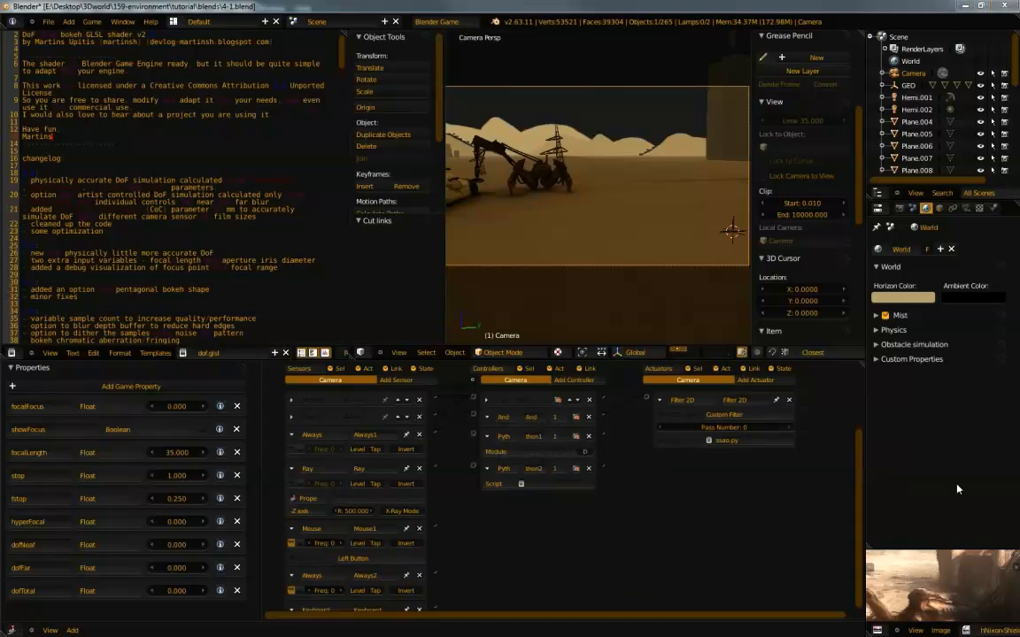
type("focus.setFocus")
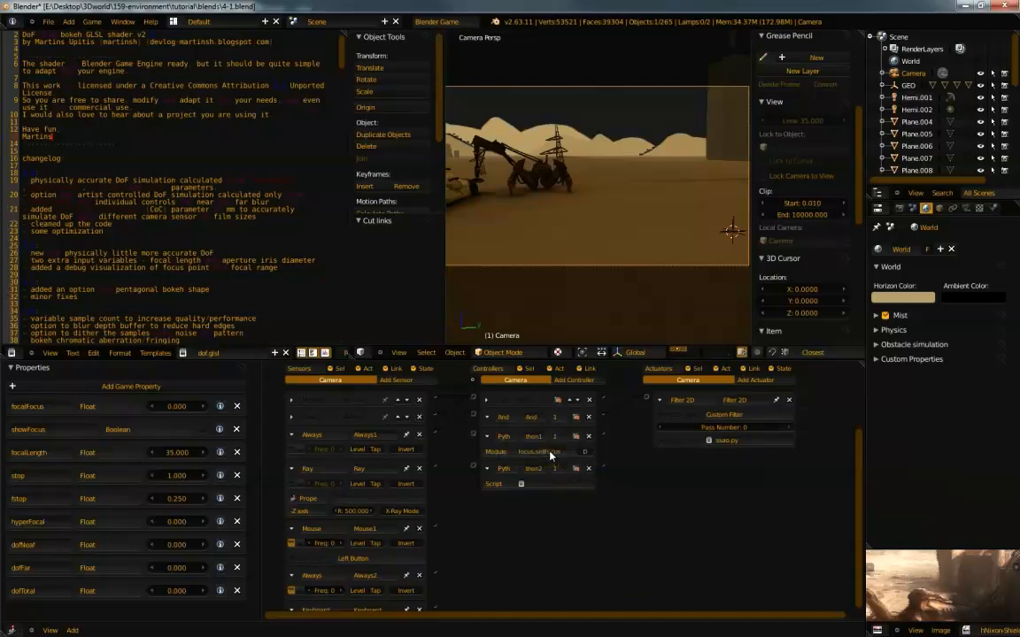
Switch the second new Python controller to Module execution and set its module to focus.getFocus
left_click(496, 484)
left_click(509, 469)
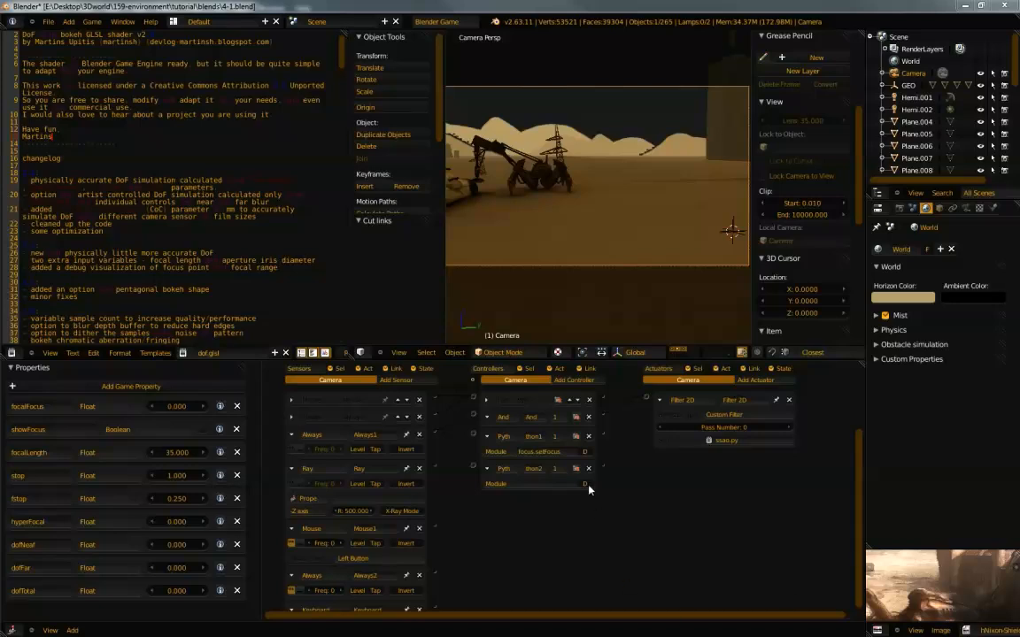
left_click(557, 483)
type("focus.getFocus")
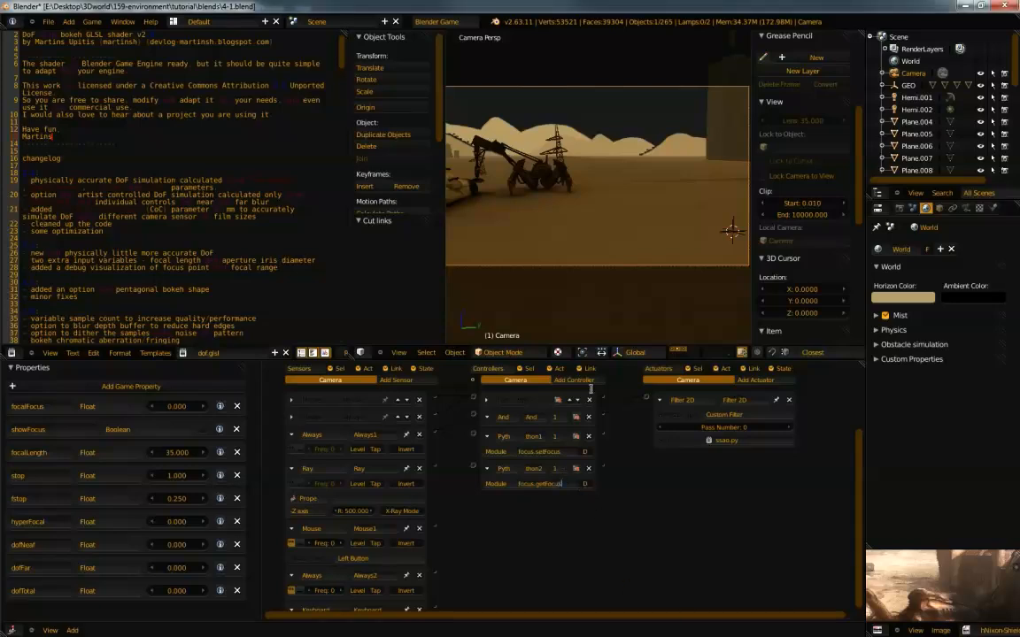
left_click(592, 380)
Add a third Python controller in Module execution mode that runs focus.setLens
left_click(589, 381)
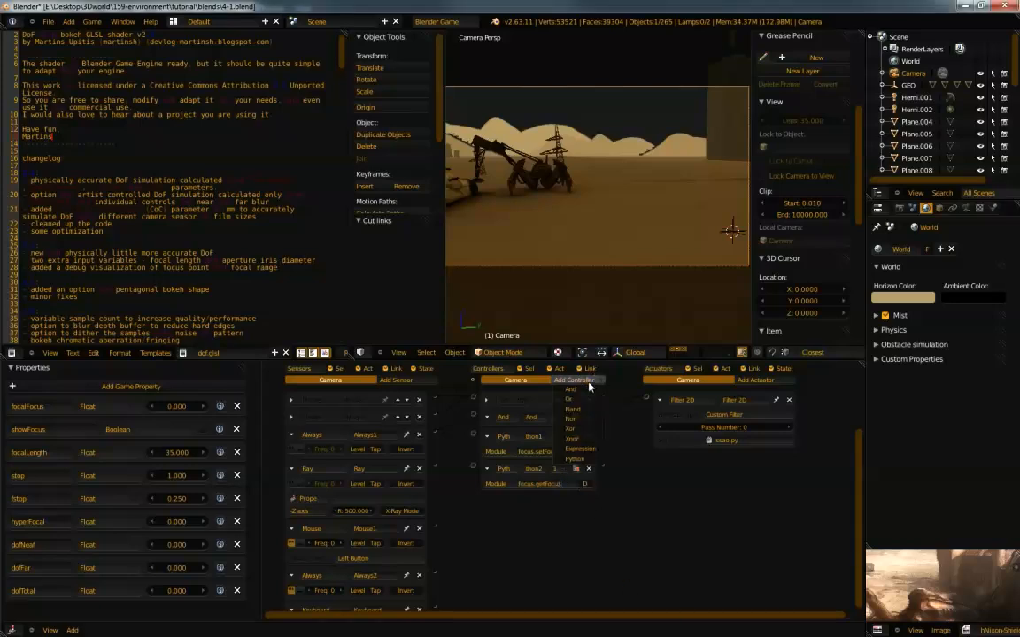
left_click(575, 459)
left_click(494, 515)
left_click(501, 497)
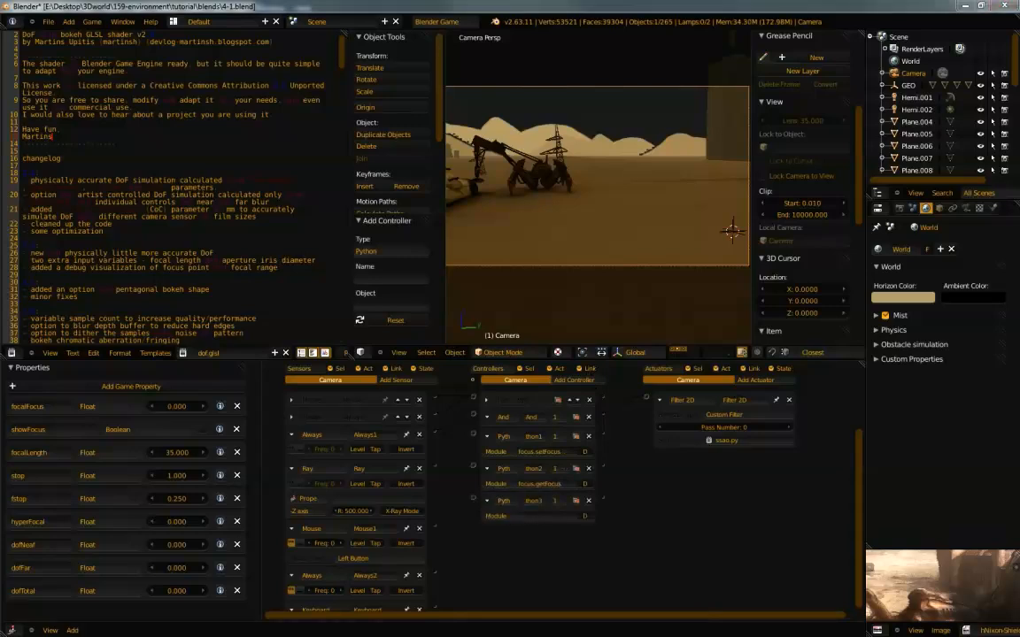
left_click(543, 515)
type("focus.setLens")
Link the Ray sensor to the Python controller that runs focus.setFocus
middle_click_drag(565, 503, 597, 519)
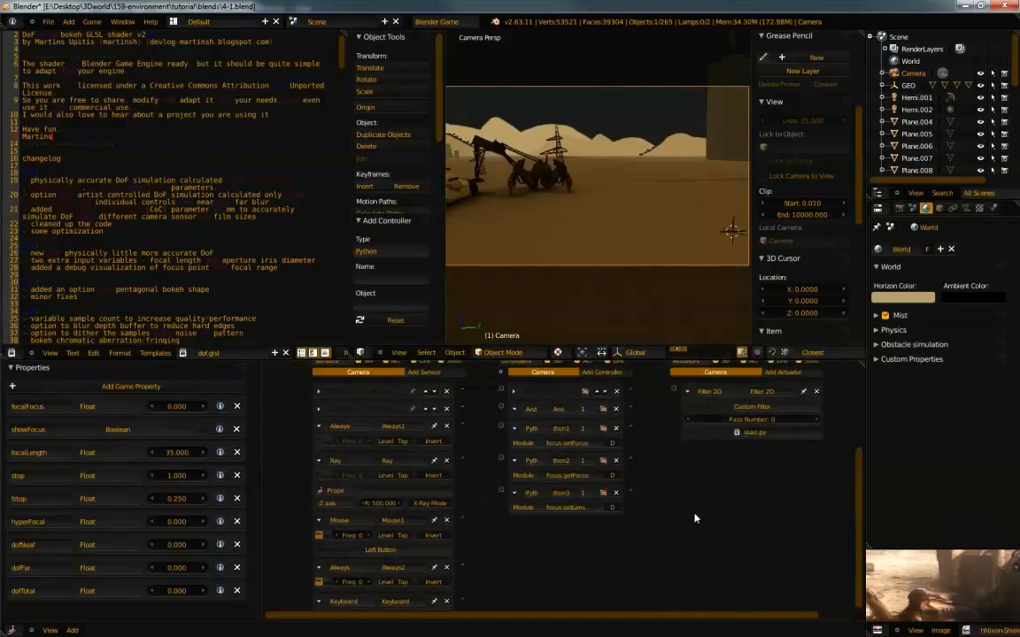
middle_click_drag(688, 515, 642, 522)
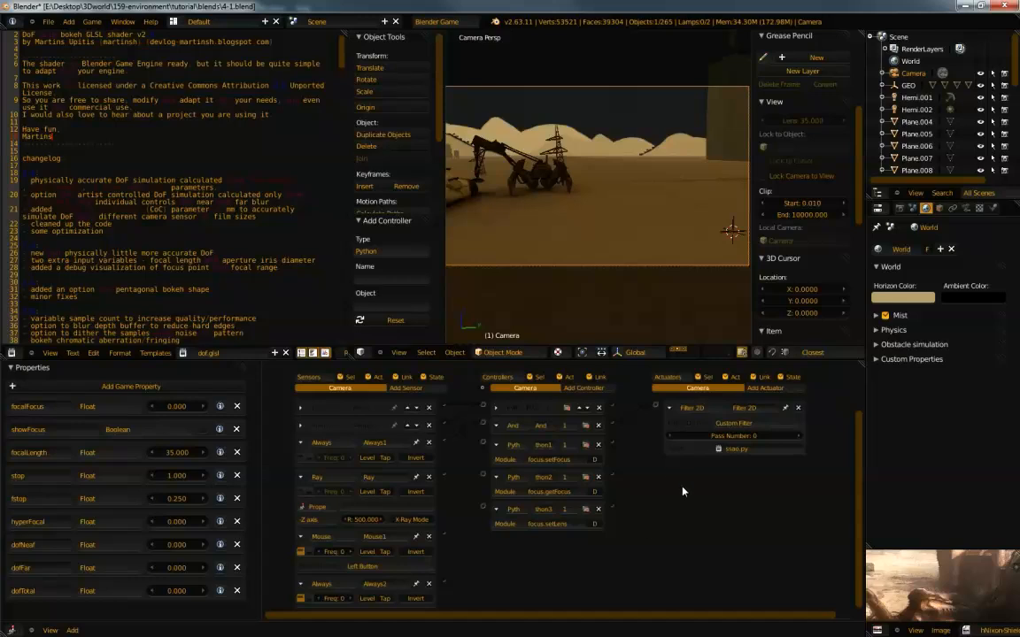
middle_click_drag(686, 519, 744, 522)
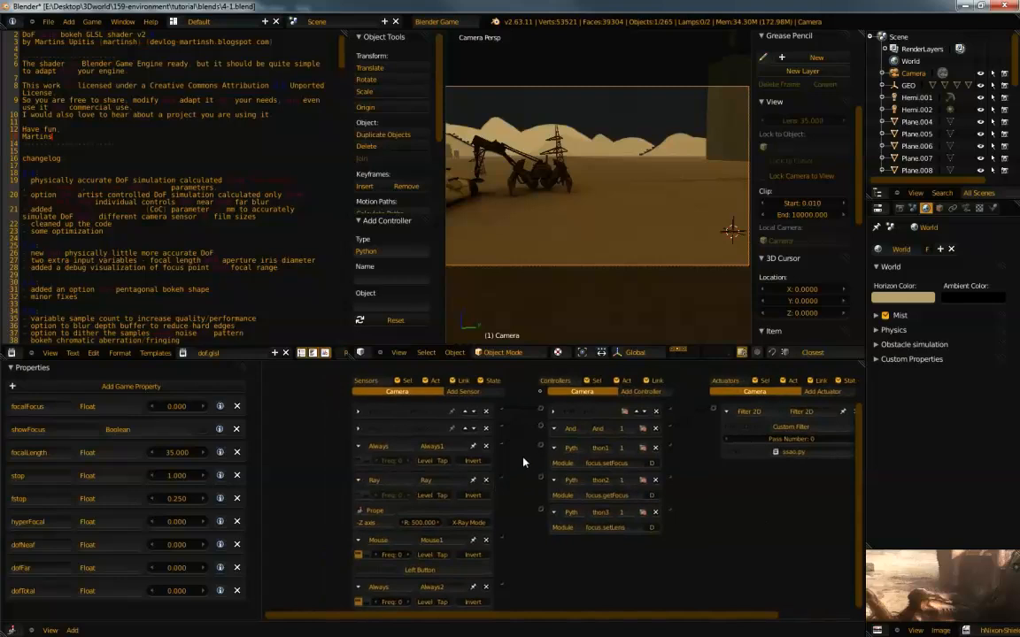
left_click_drag(502, 479, 528, 460)
middle_click_drag(507, 528, 512, 478)
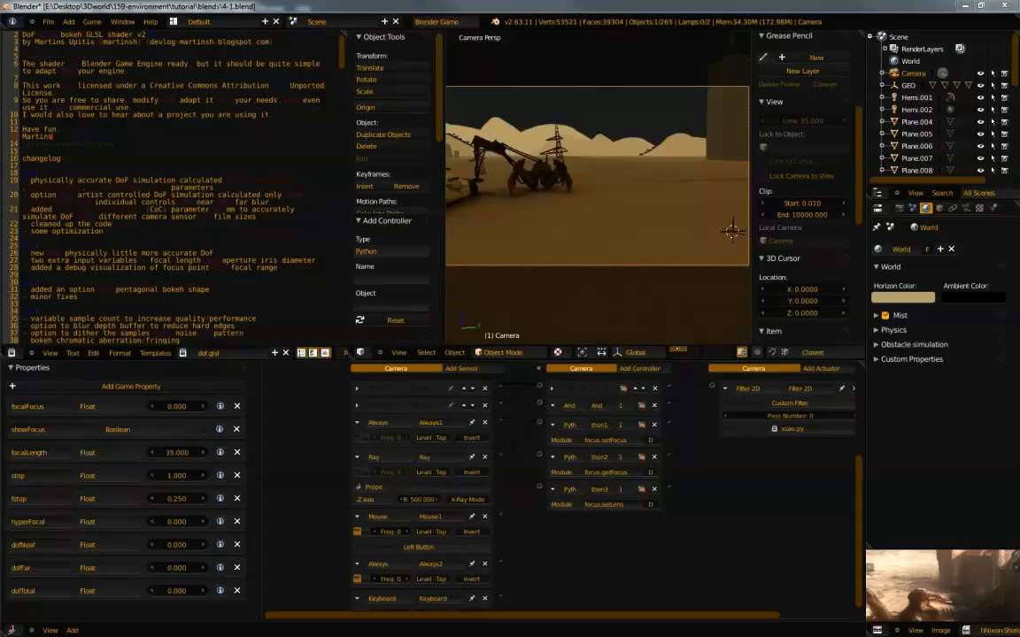
Link the left-button Mouse sensor and the Ray sensor to the Python controller that runs focus.setFocus
left_click_drag(500, 513, 543, 426)
left_click_drag(500, 457, 542, 427)
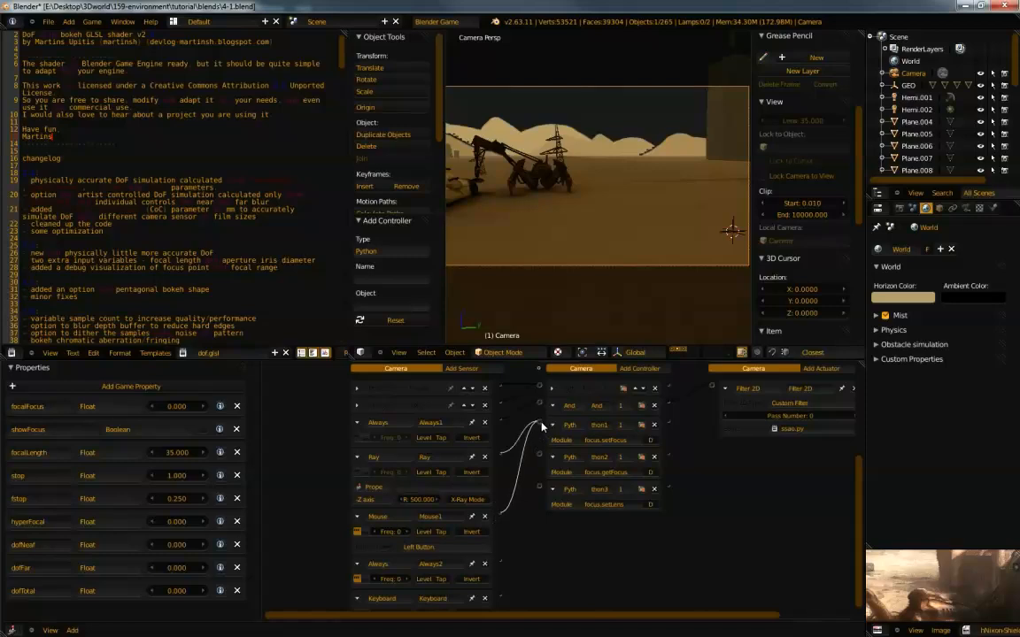
Link the Always2 sensor to the two Python controllers that run focus.getFocus and focus.setLens
middle_click_drag(559, 581, 510, 566)
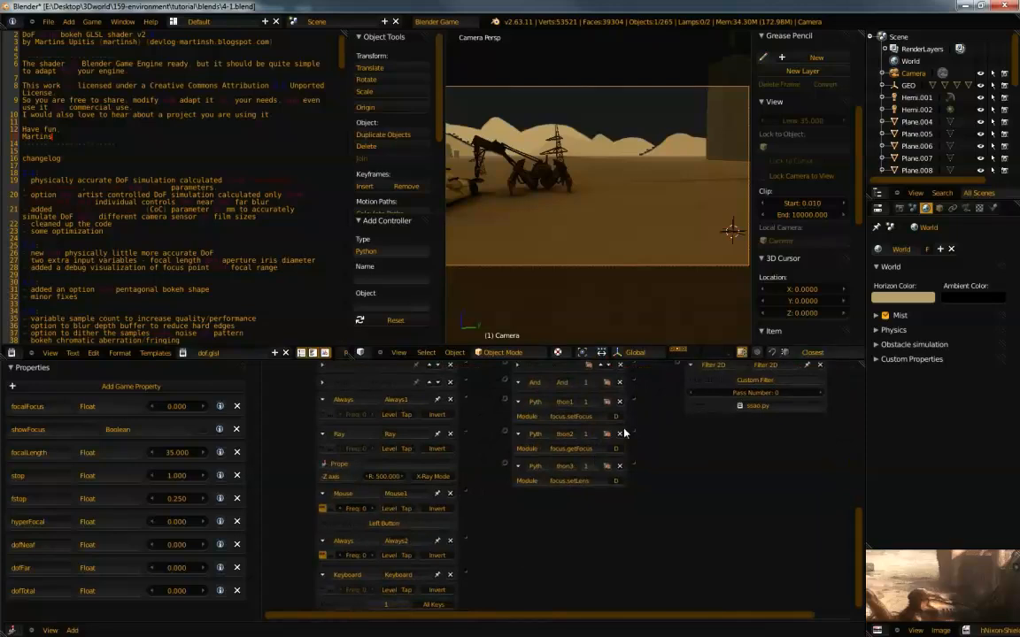
middle_click_drag(648, 533, 624, 561)
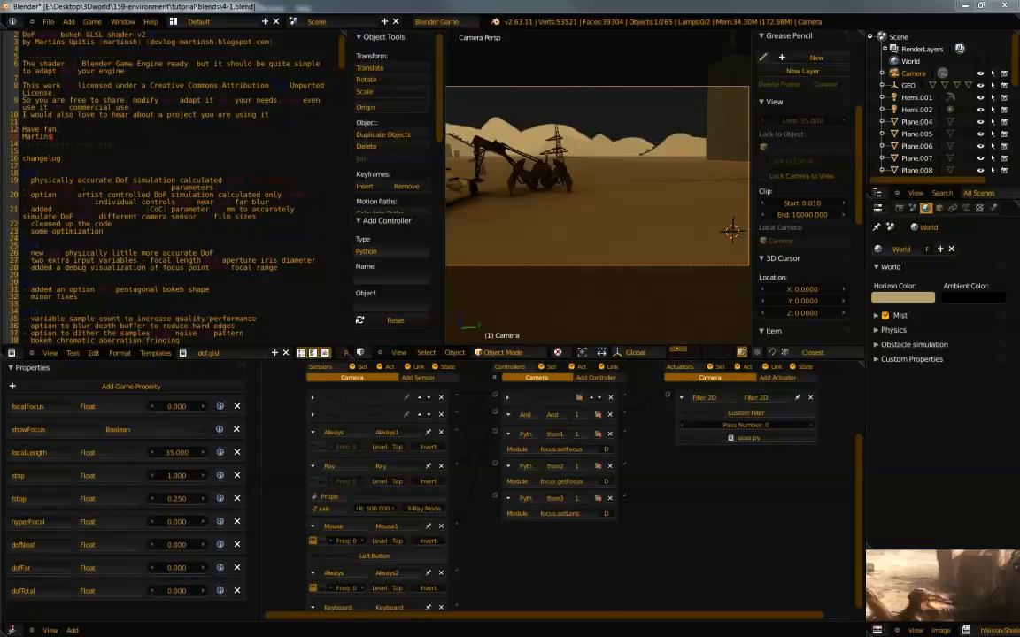
scroll(521, 513, "down", 2)
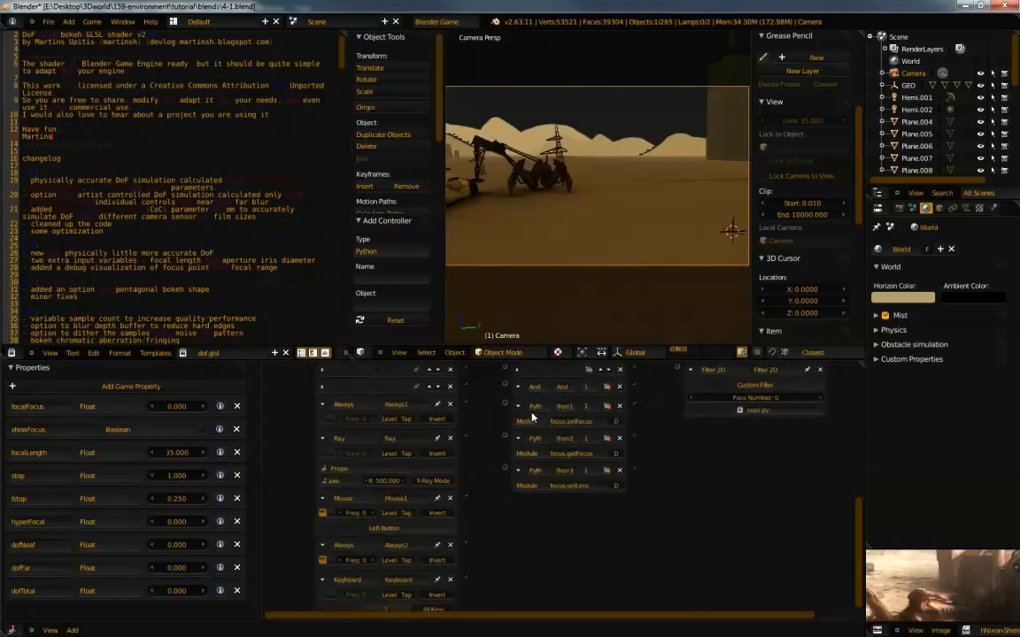
scroll(495, 548, "down", 2)
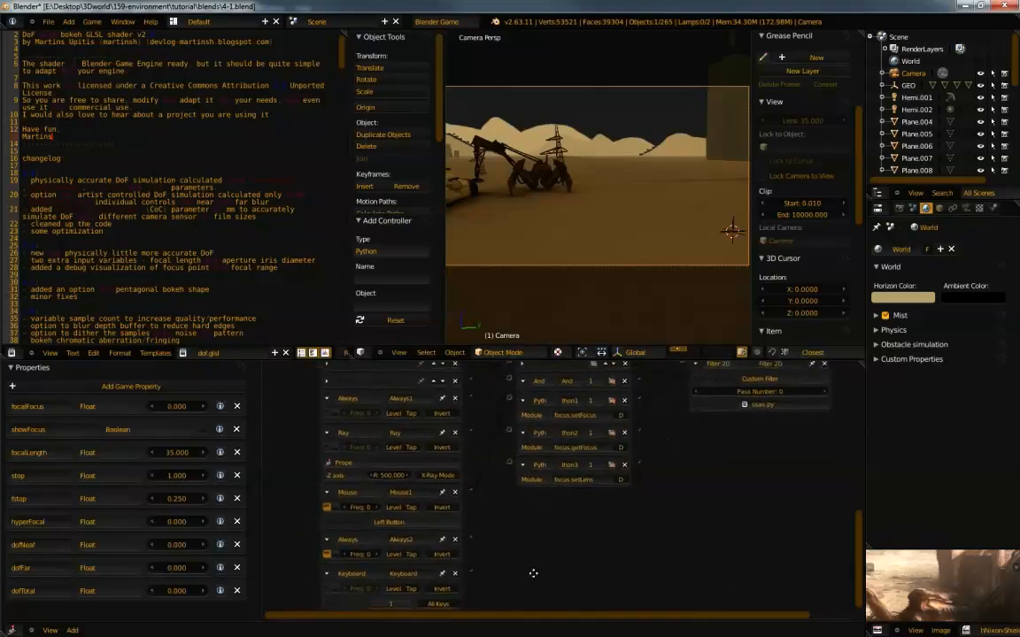
left_click_drag(498, 509, 538, 401)
left_click_drag(498, 508, 538, 432)
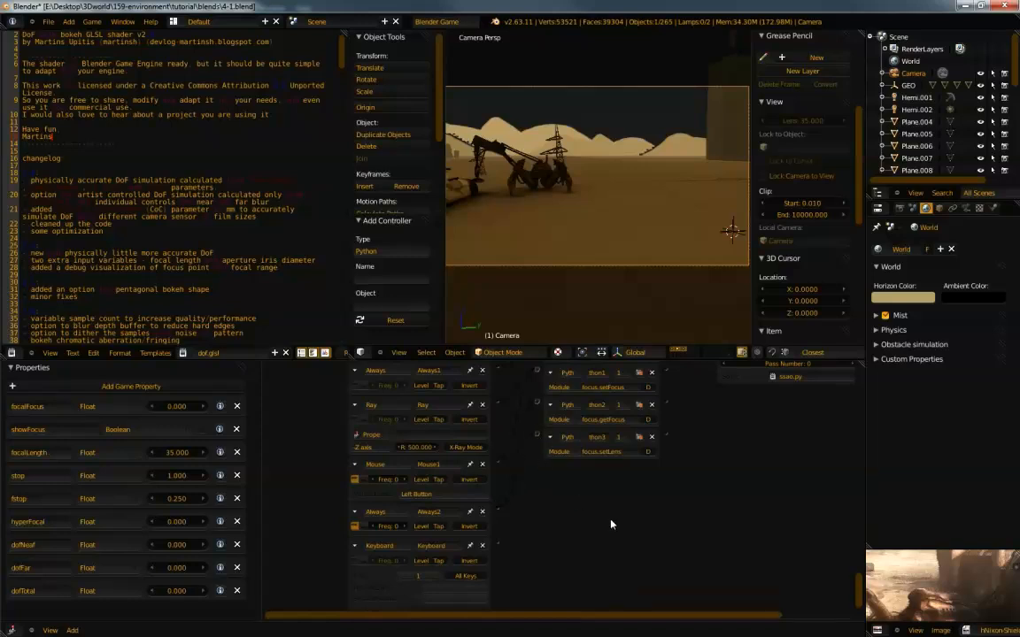
Add two And controllers to the camera below the Python controllers
middle_click_drag(616, 518, 606, 533)
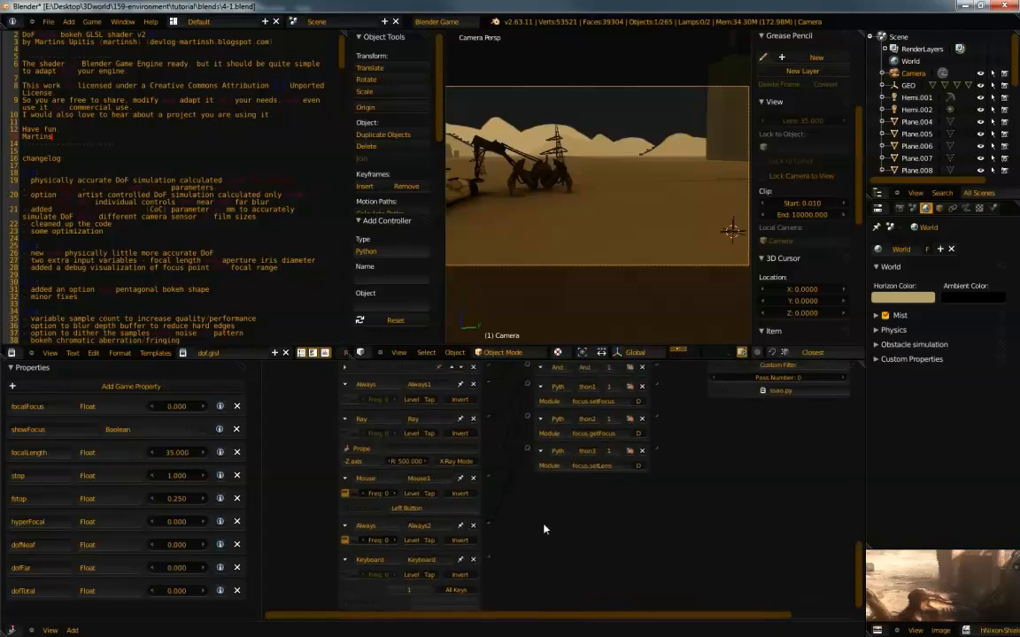
middle_click_drag(573, 513, 558, 485)
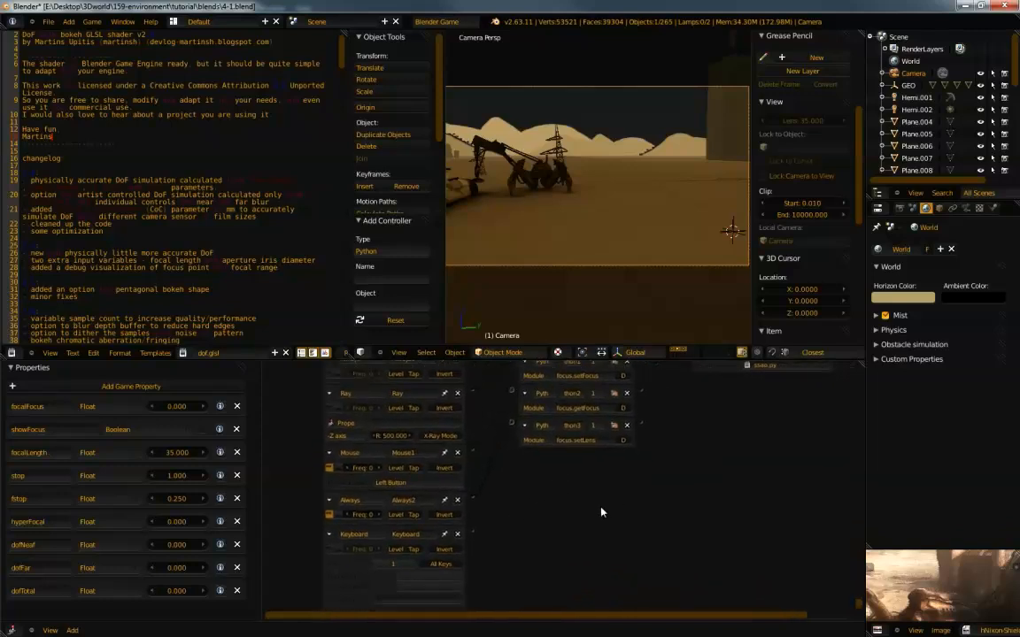
middle_click_drag(762, 485, 674, 564)
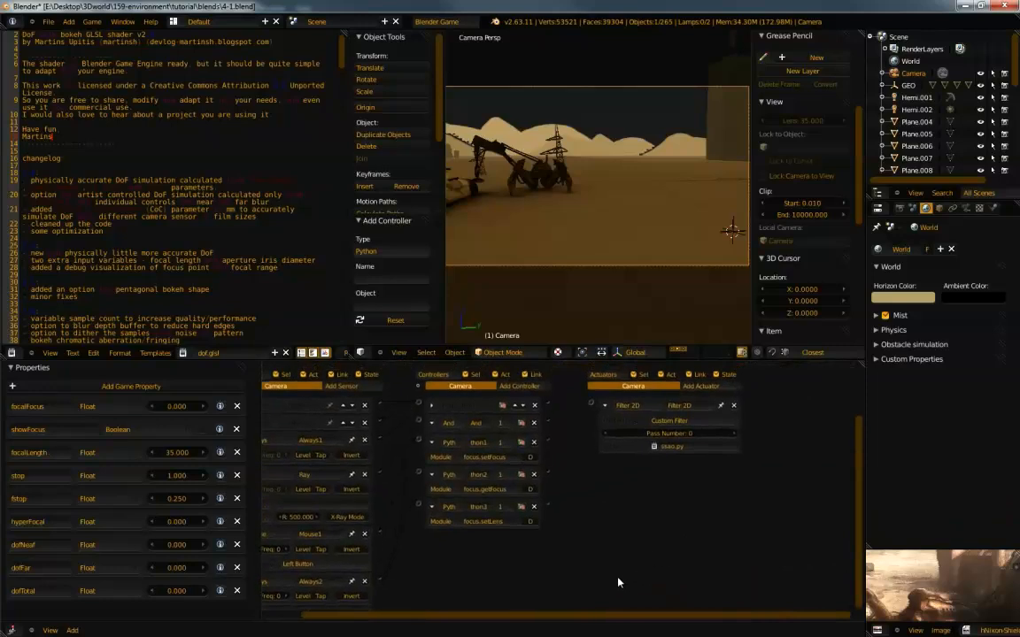
left_click(552, 387)
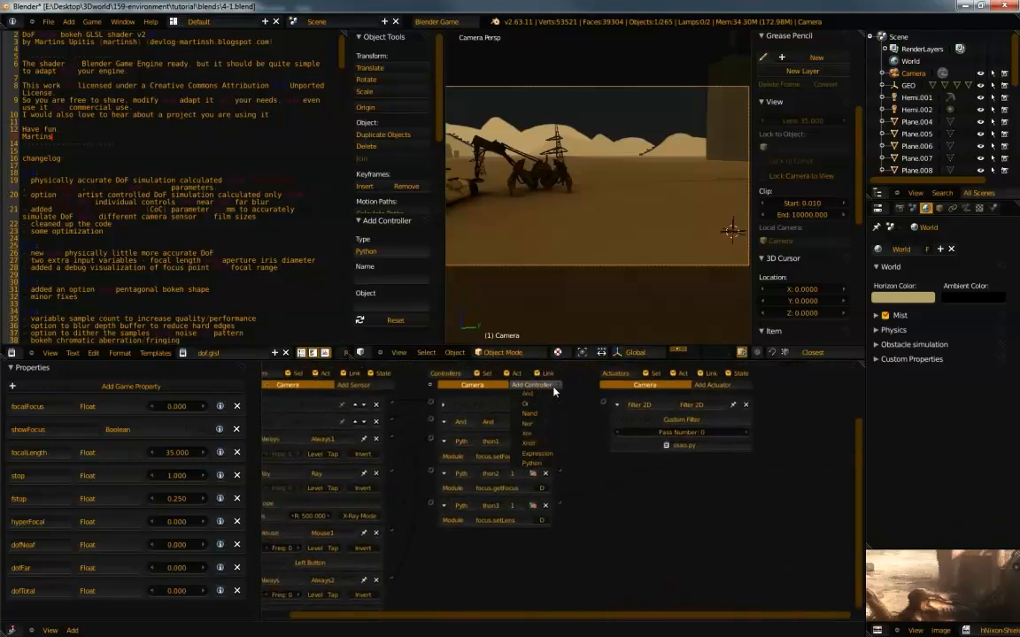
left_click(549, 393)
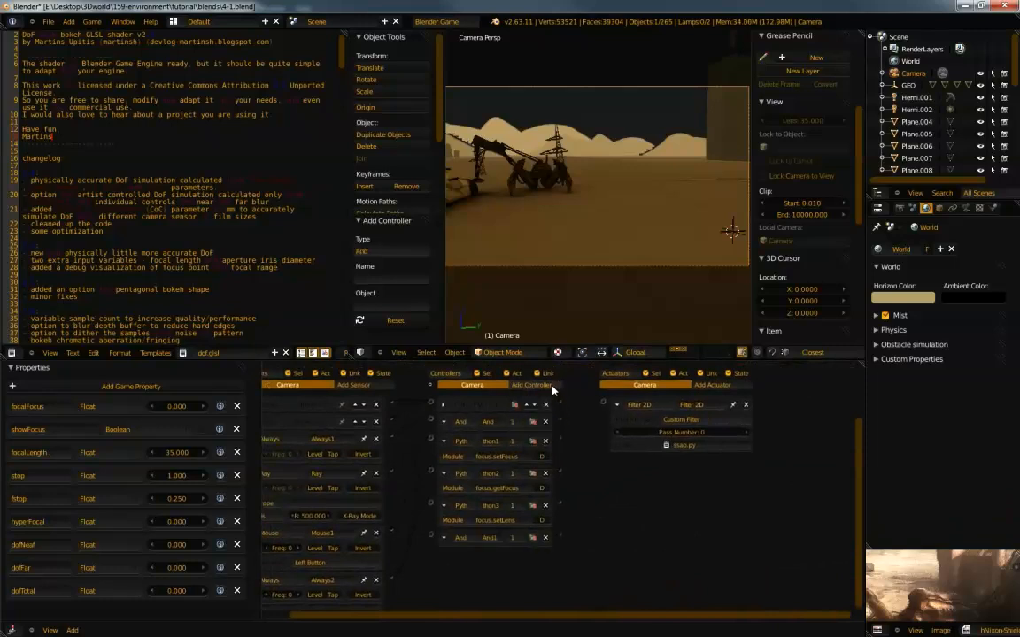
left_click(550, 386)
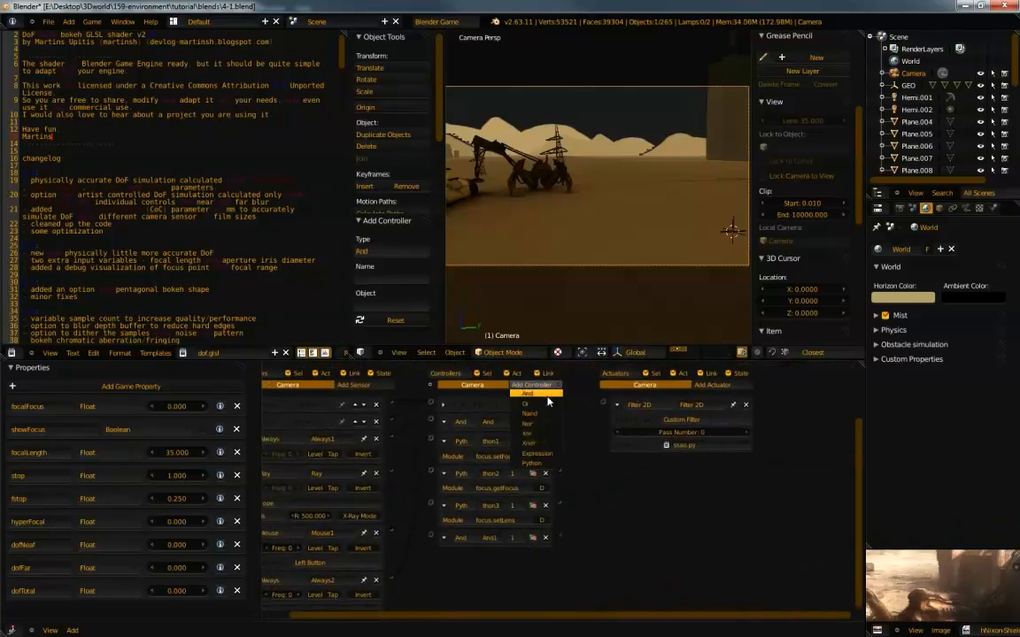
left_click(550, 393)
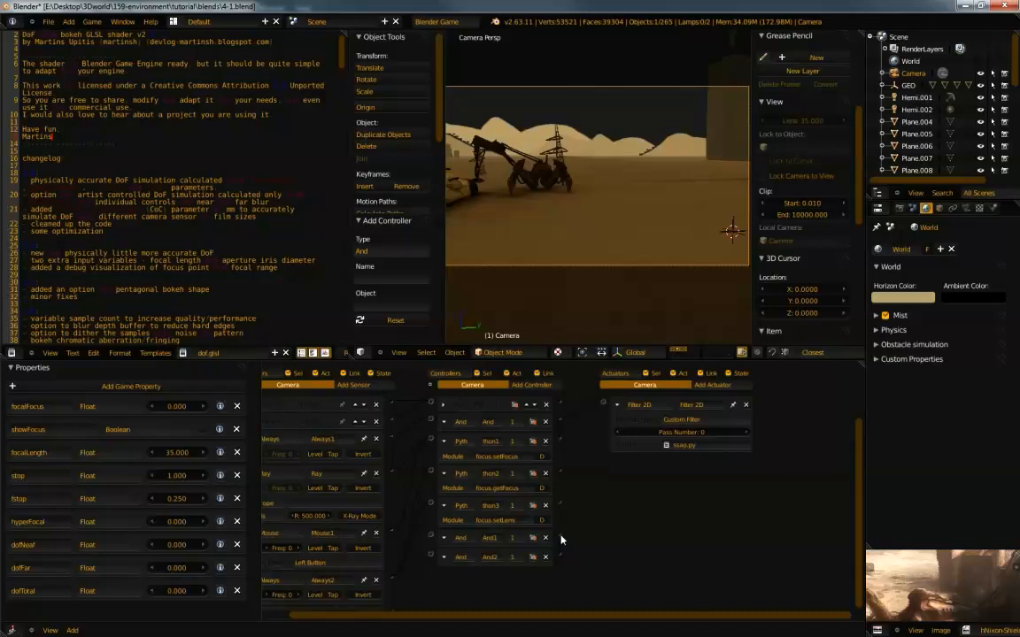
Link the Keyboard sensor to the first new And controller and delete the second new And controller
middle_click_drag(563, 539, 626, 471)
middle_click_drag(575, 522, 594, 594)
middle_click_drag(663, 507, 679, 476)
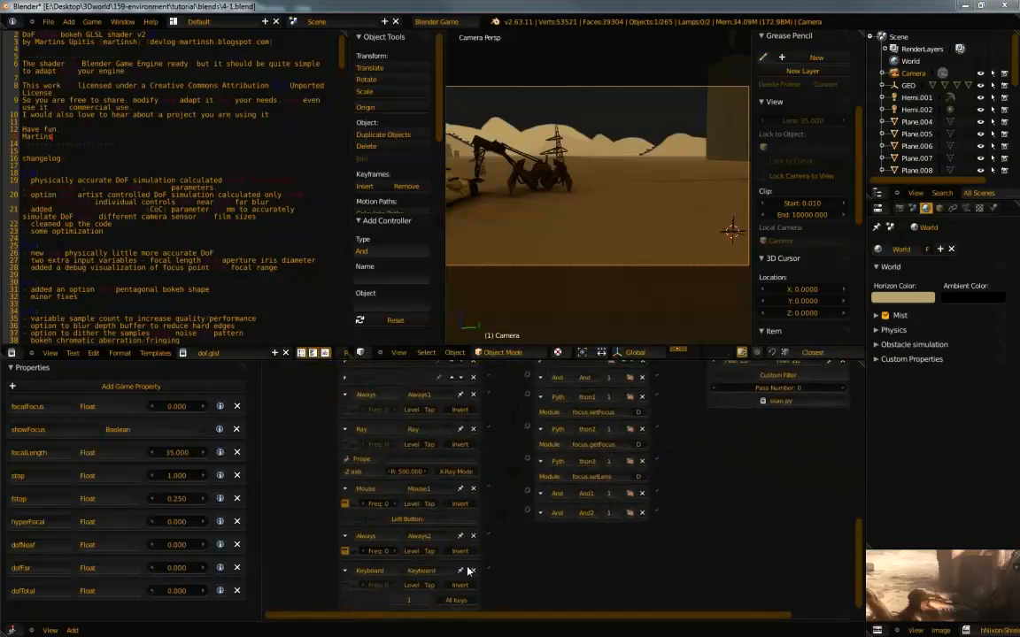
scroll(506, 504, "down", 2)
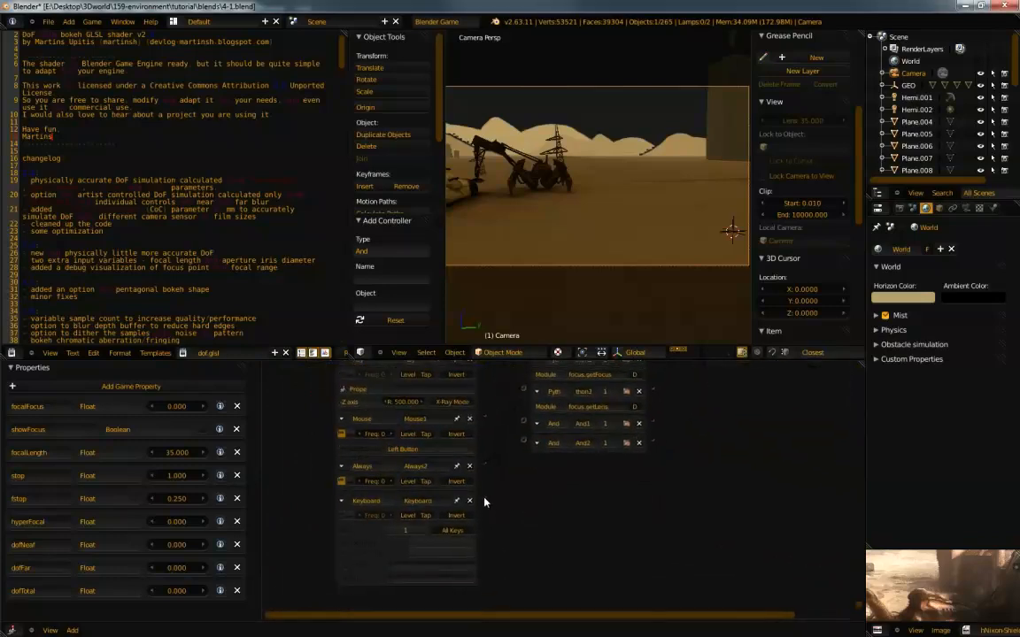
left_click_drag(517, 423, 524, 422)
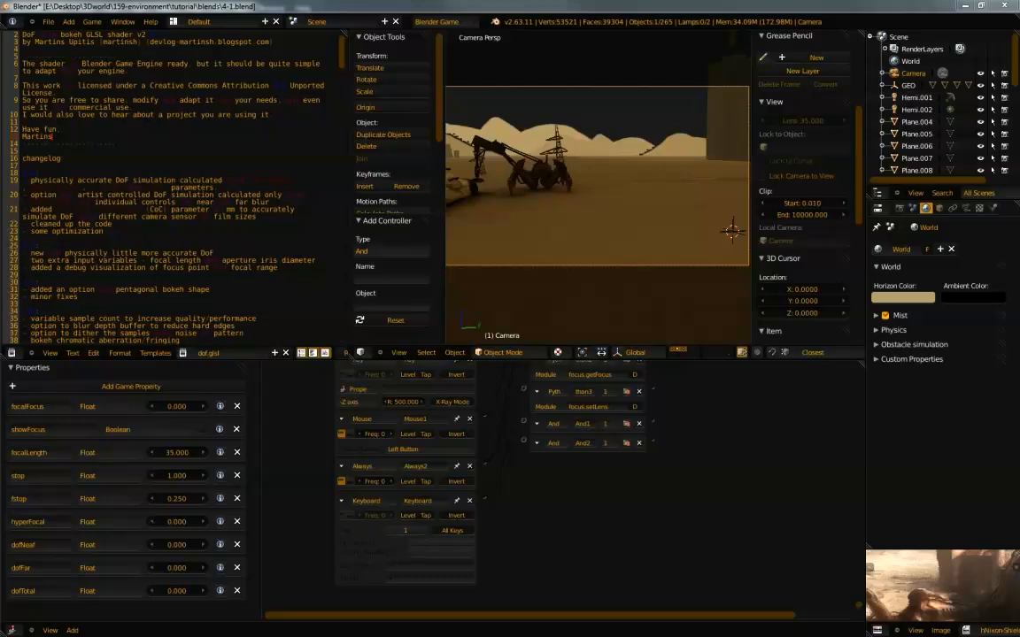
left_click(641, 444)
middle_click_drag(698, 400, 607, 485)
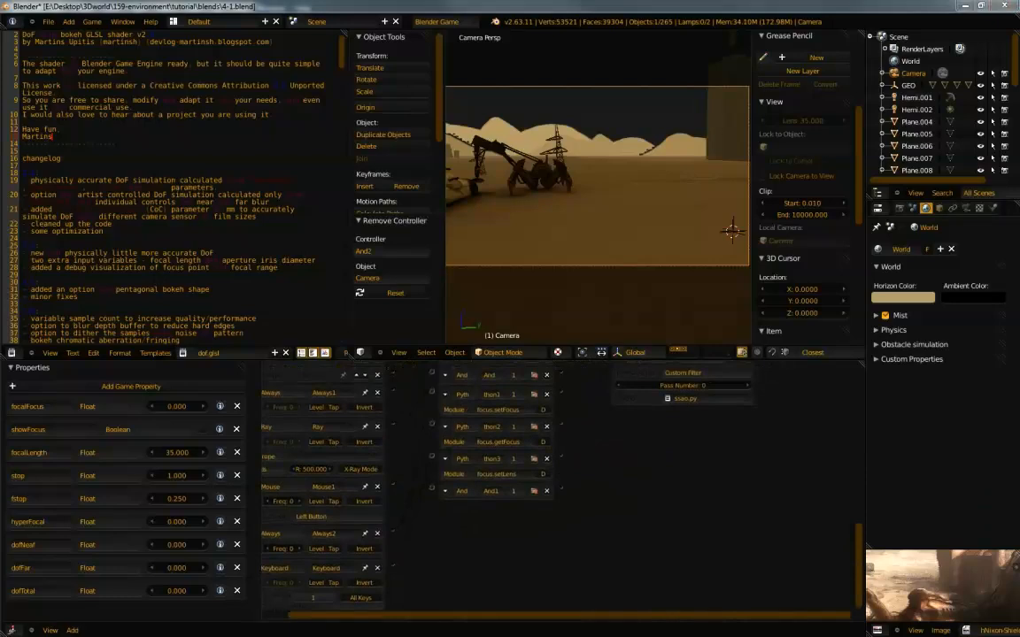
scroll(626, 480, "up", 3)
left_click(723, 406)
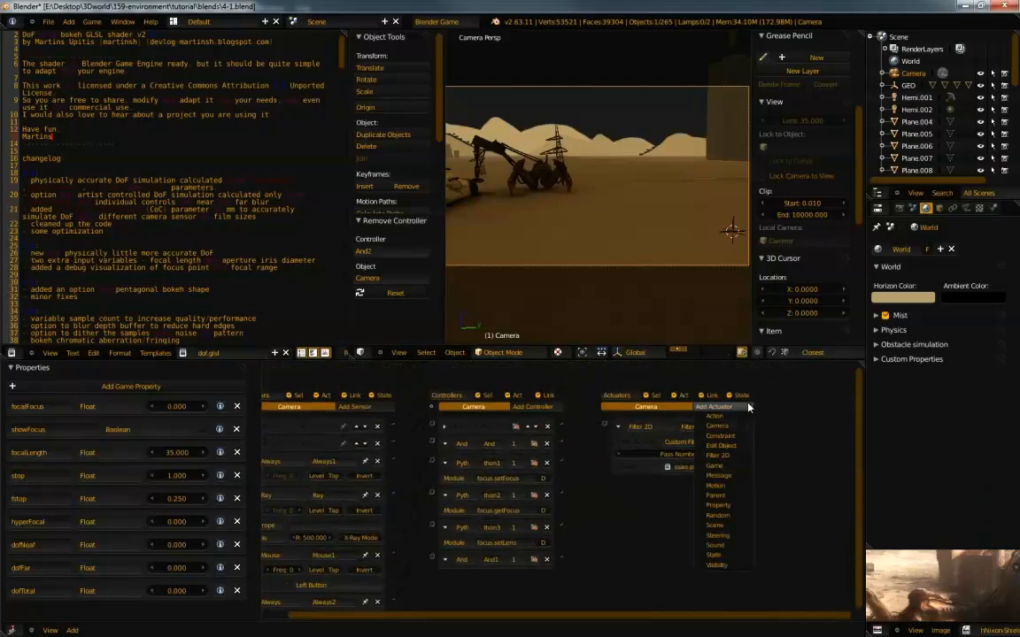
left_click(727, 459)
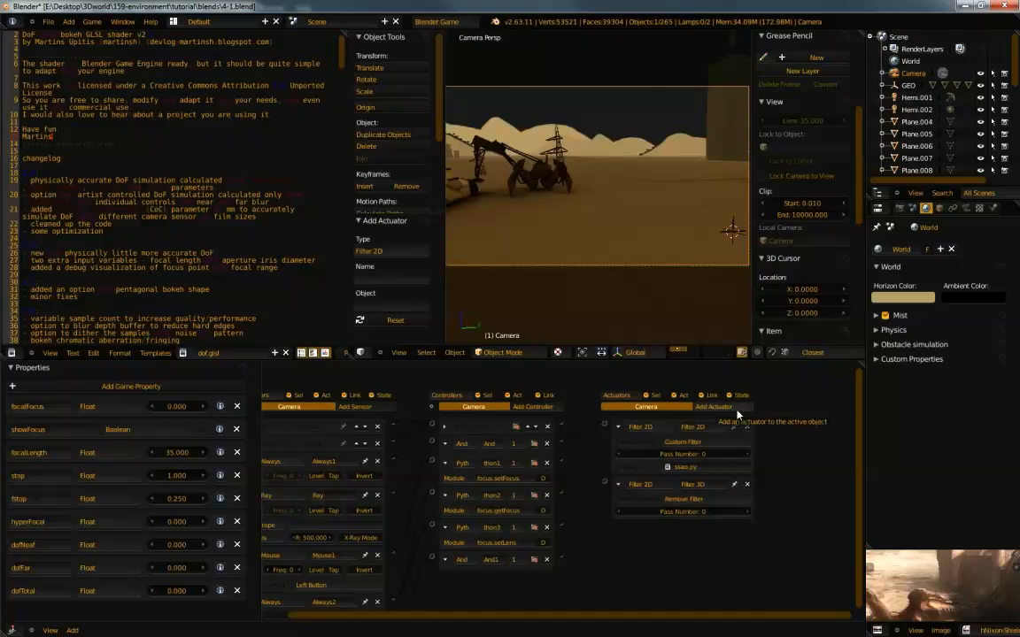
left_click(640, 484)
left_click(746, 484)
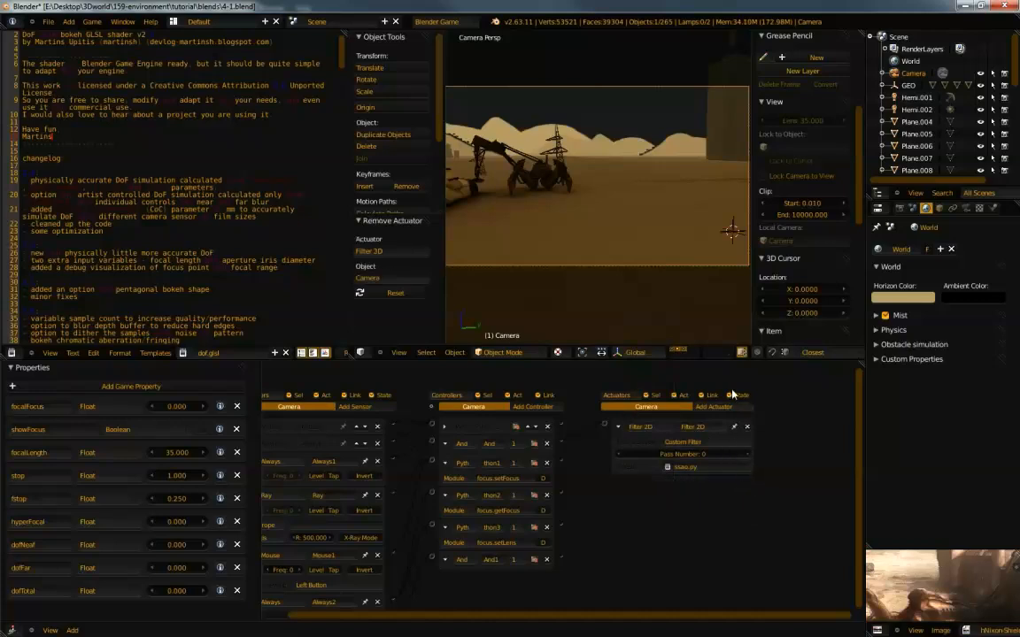
Add a second Filter 2D actuator to the camera as a Custom Filter that uses the dof.glsl script
left_click(714, 407)
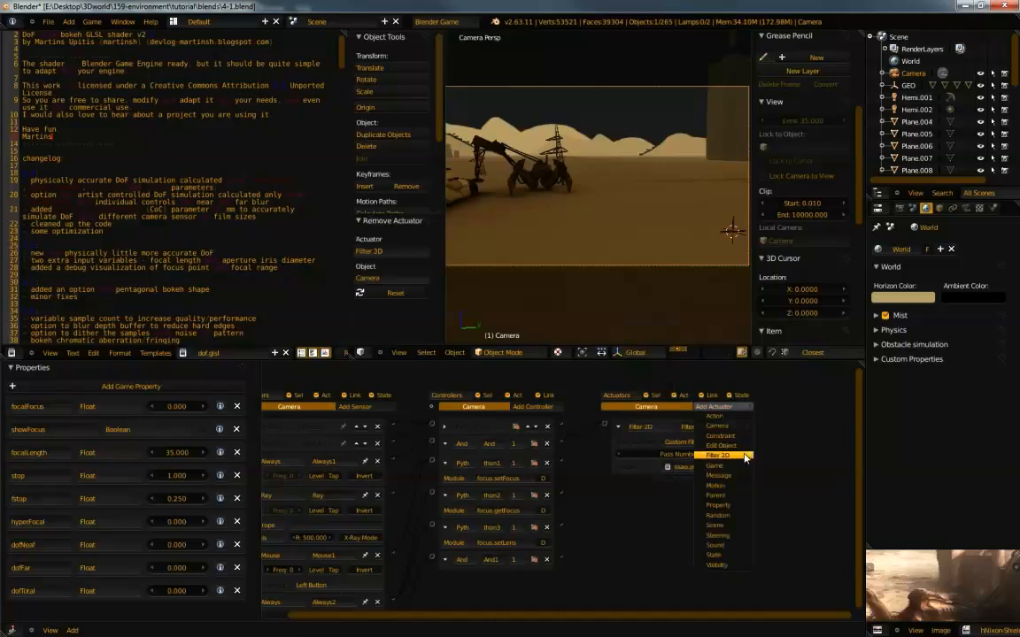
left_click(661, 453)
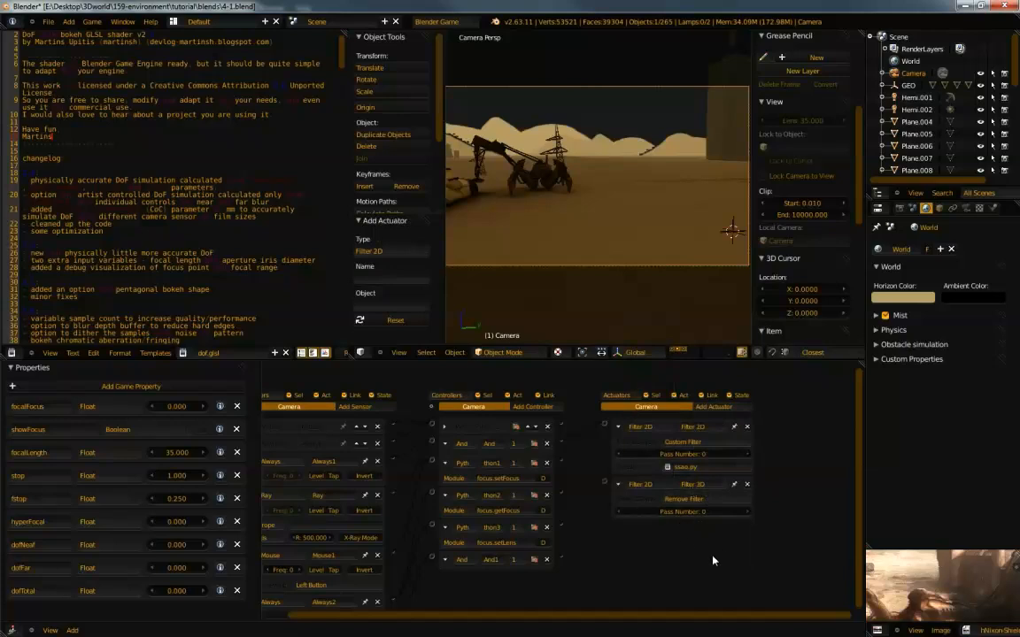
left_click(698, 501)
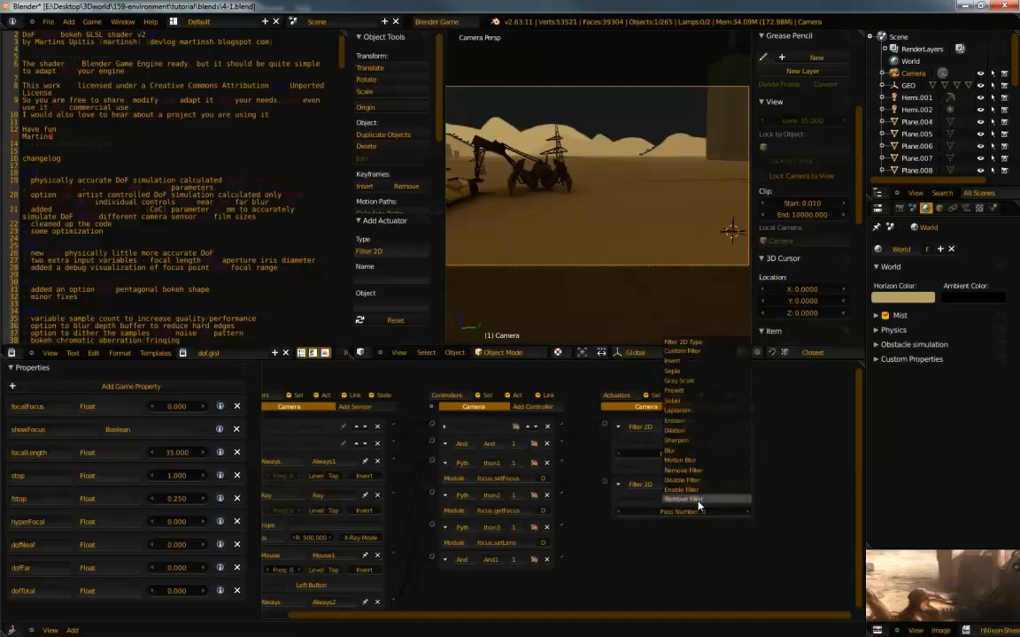
left_click(714, 352)
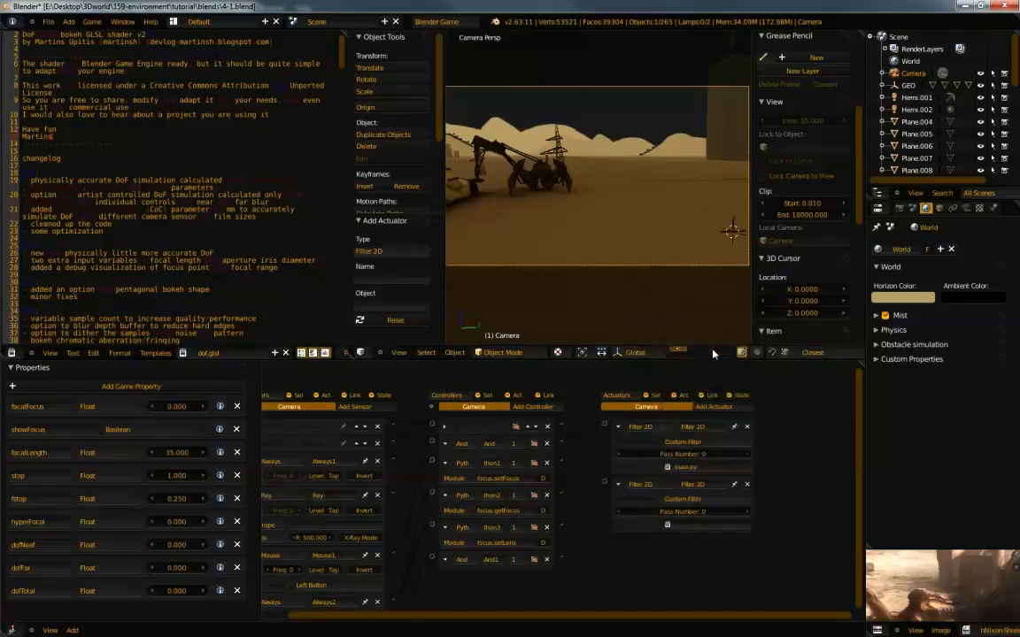
left_click(695, 524)
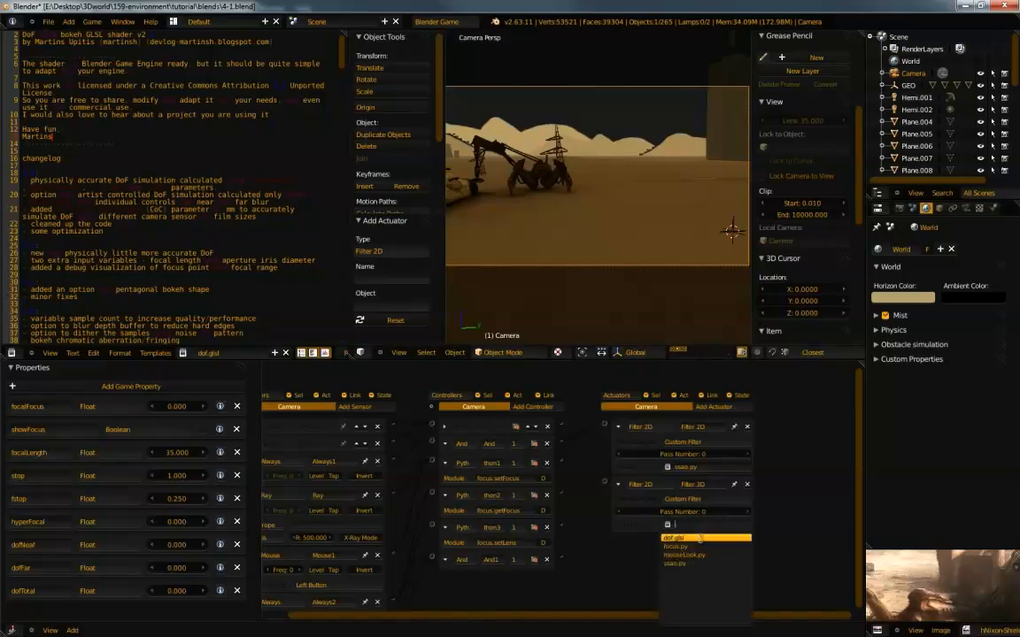
left_click(700, 538)
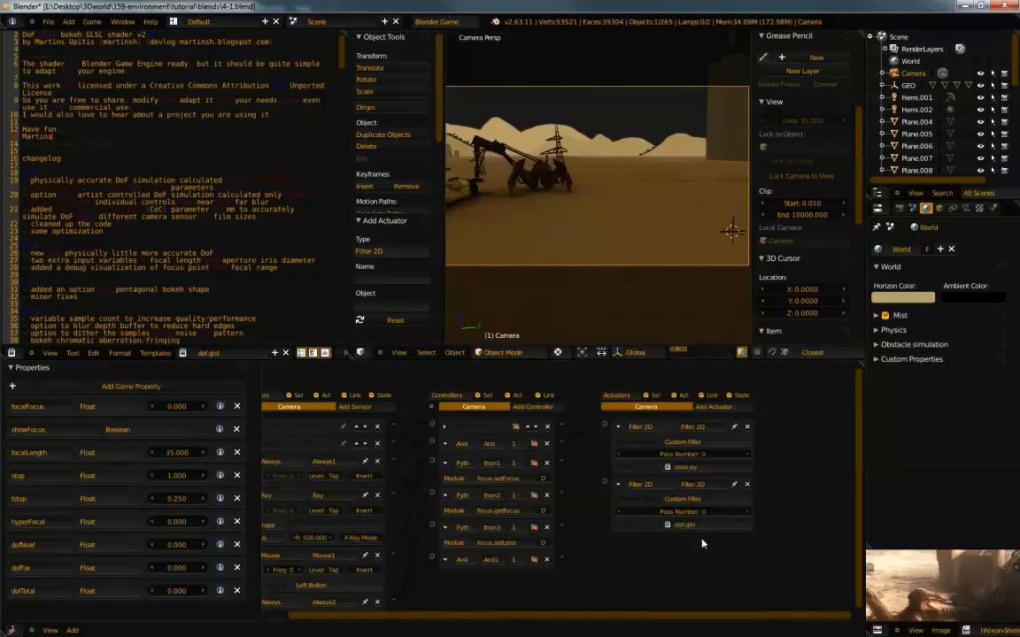
Add a Property actuator to the camera below the dof.glsl filter
middle_click_drag(606, 589, 634, 489)
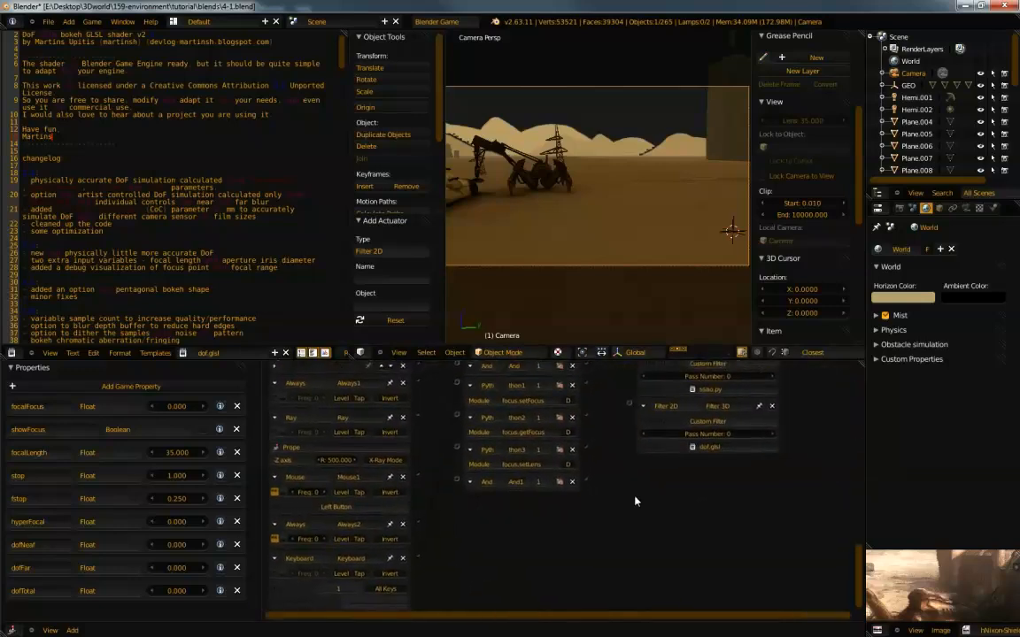
scroll(715, 493, "up", 4)
middle_click_drag(715, 493, 593, 573)
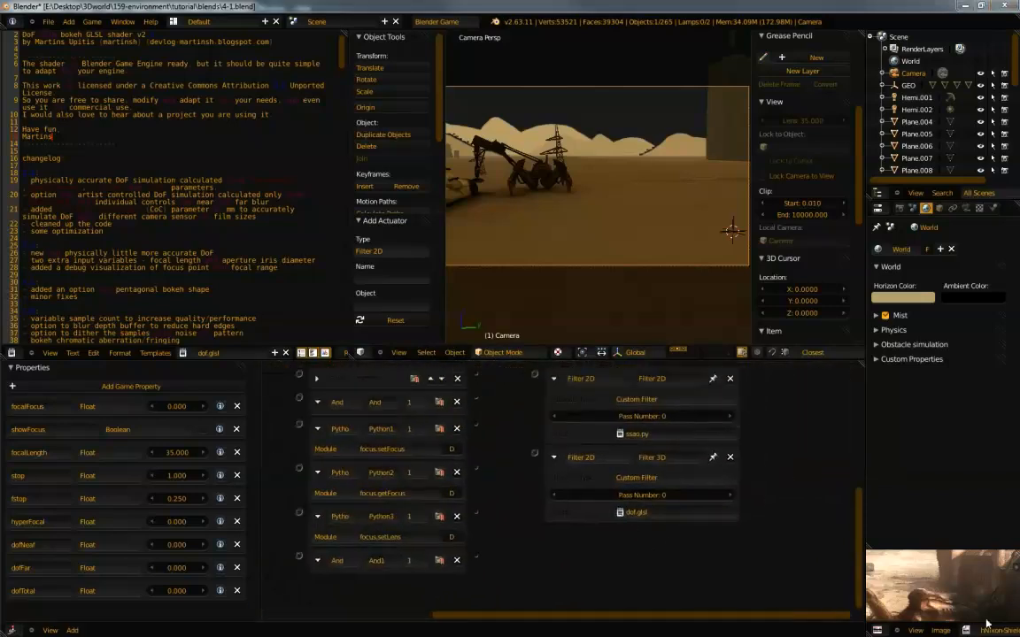
scroll(754, 466, "up", 3)
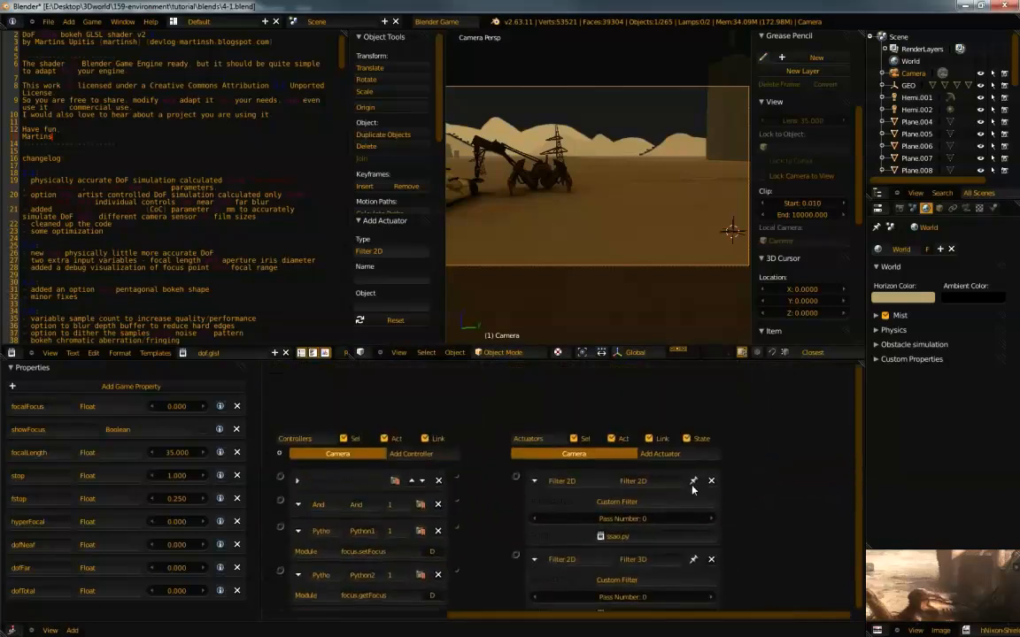
left_click(660, 454)
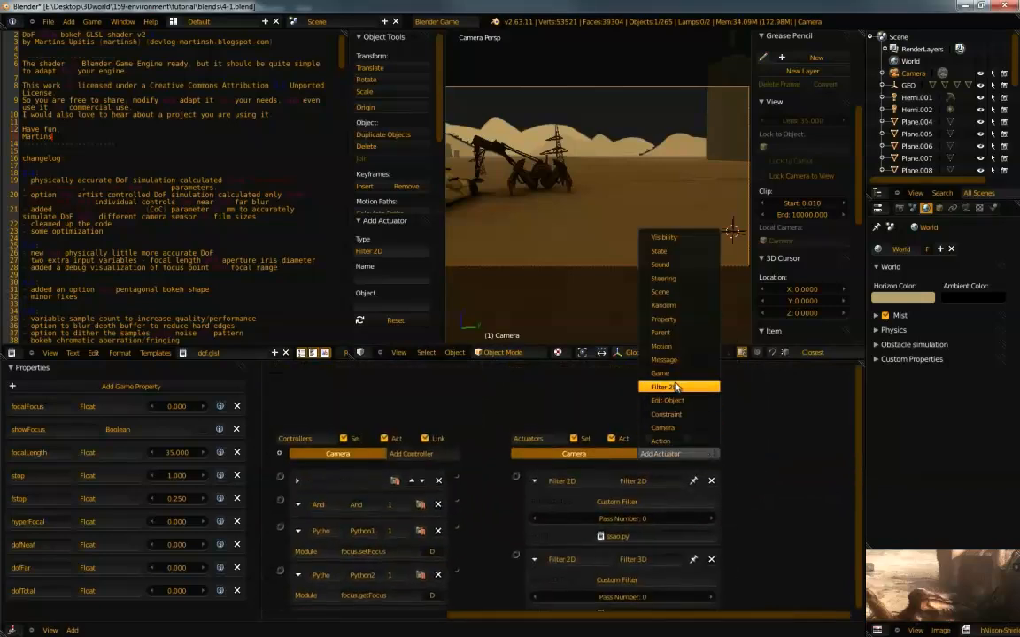
left_click(685, 323)
middle_click_drag(822, 604, 795, 430)
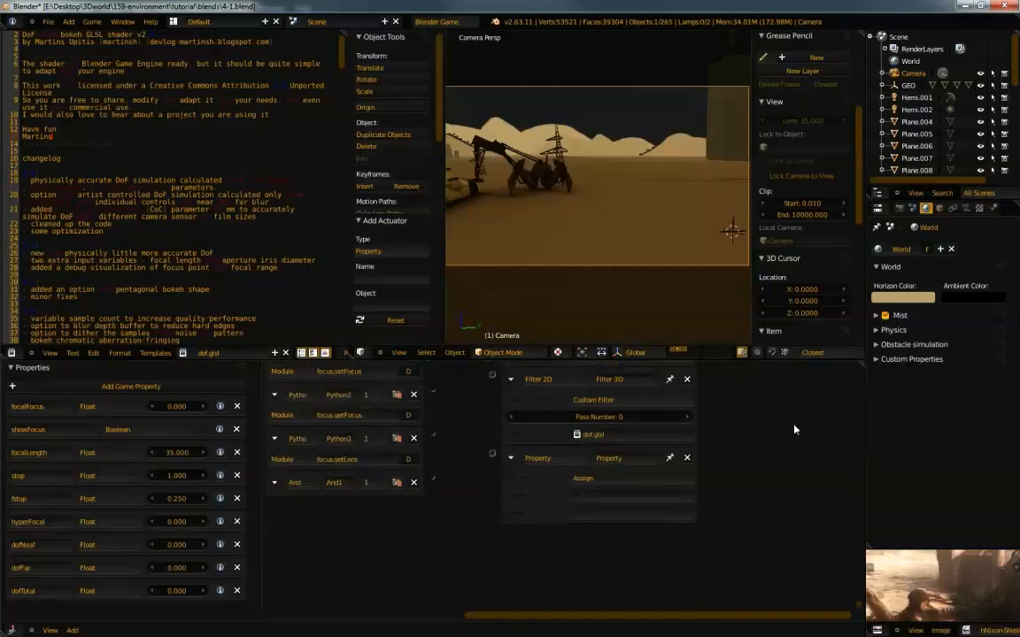
Set the Property actuator to Toggle mode and target the showFocus property
left_click(624, 479)
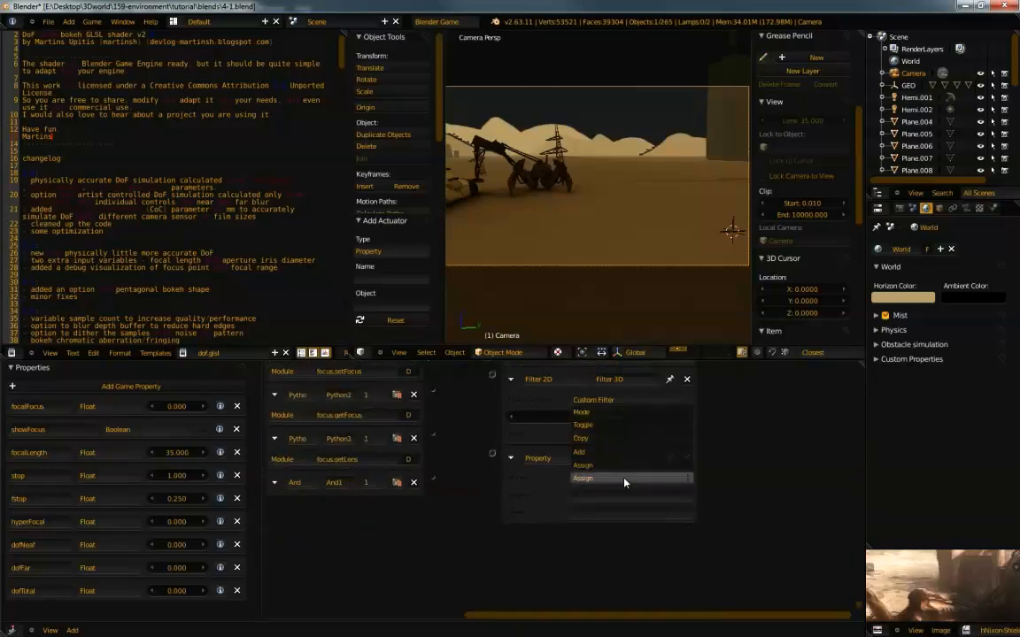
left_click(619, 425)
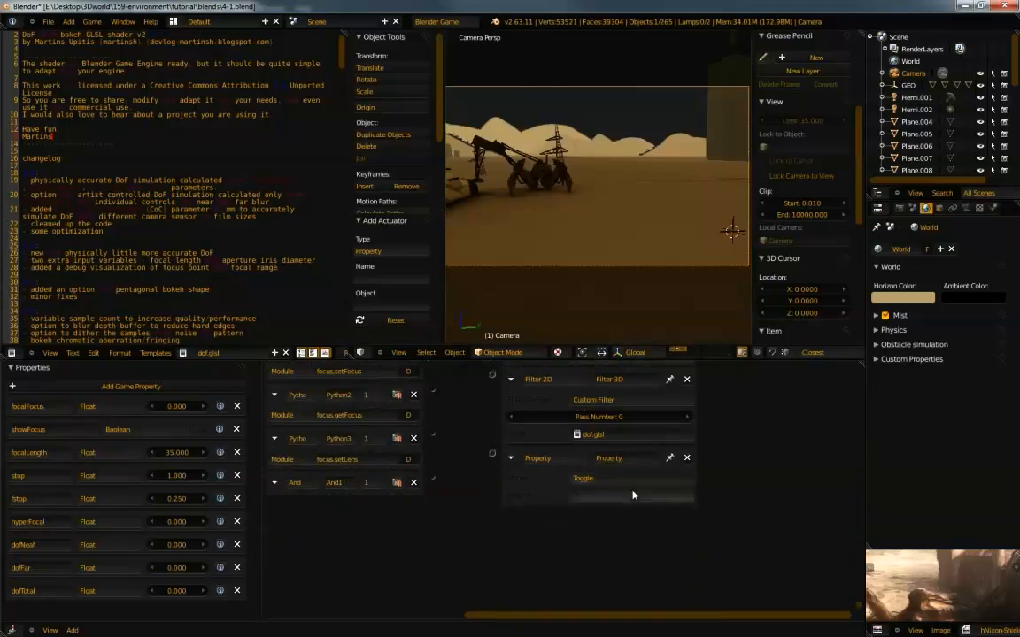
left_click(624, 496)
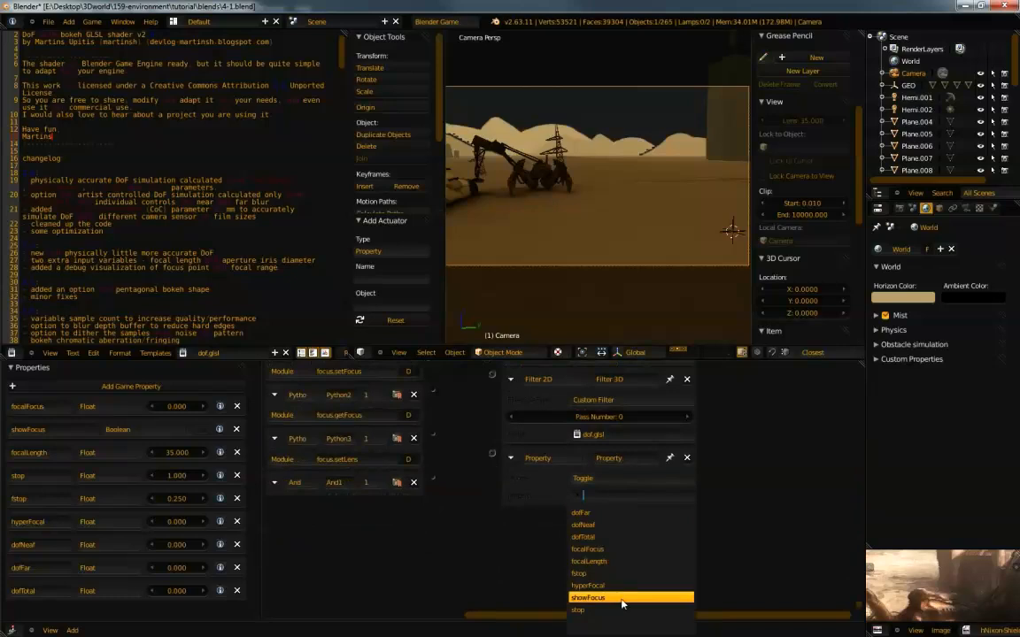
left_click(588, 597)
middle_click_drag(460, 496, 490, 540)
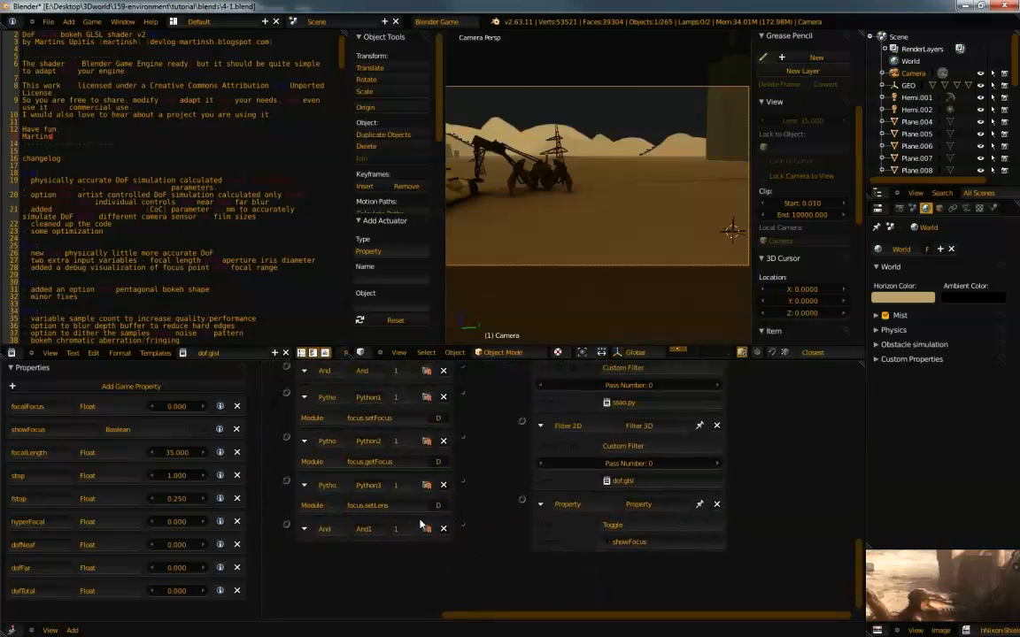
Delete the camera's Property actuator that toggles showFocus, below the dof.glsl filter
middle_click_drag(490, 530, 525, 533)
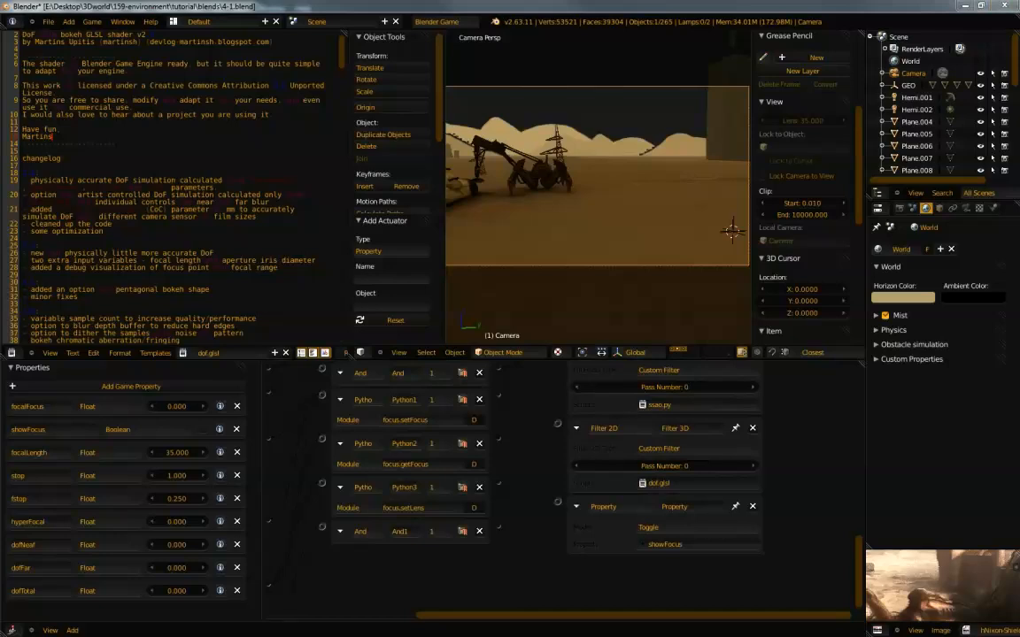
middle_click_drag(471, 376, 476, 389)
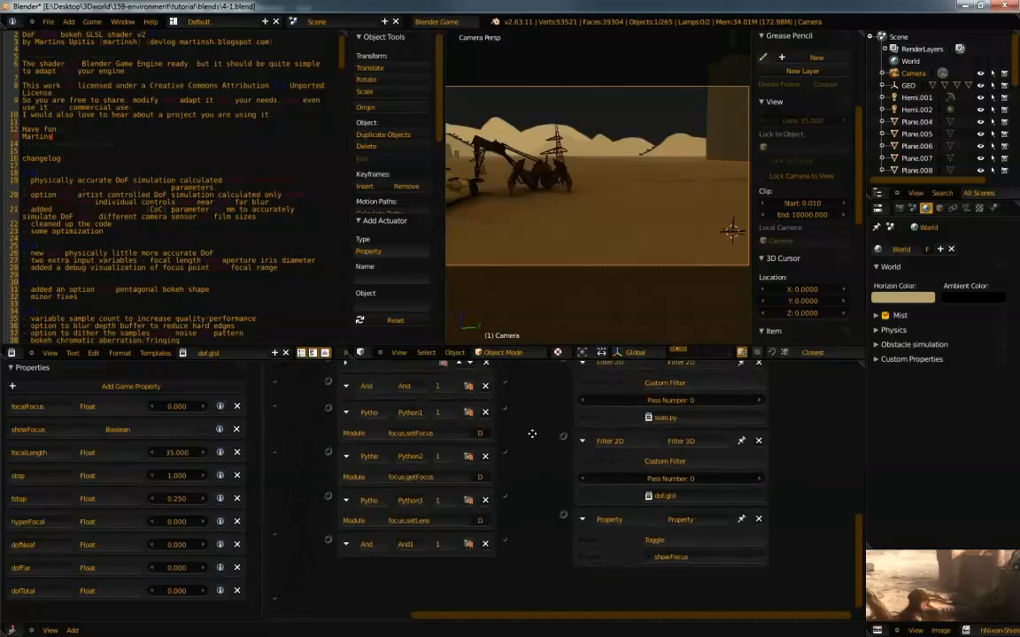
scroll(505, 540, "up", 2)
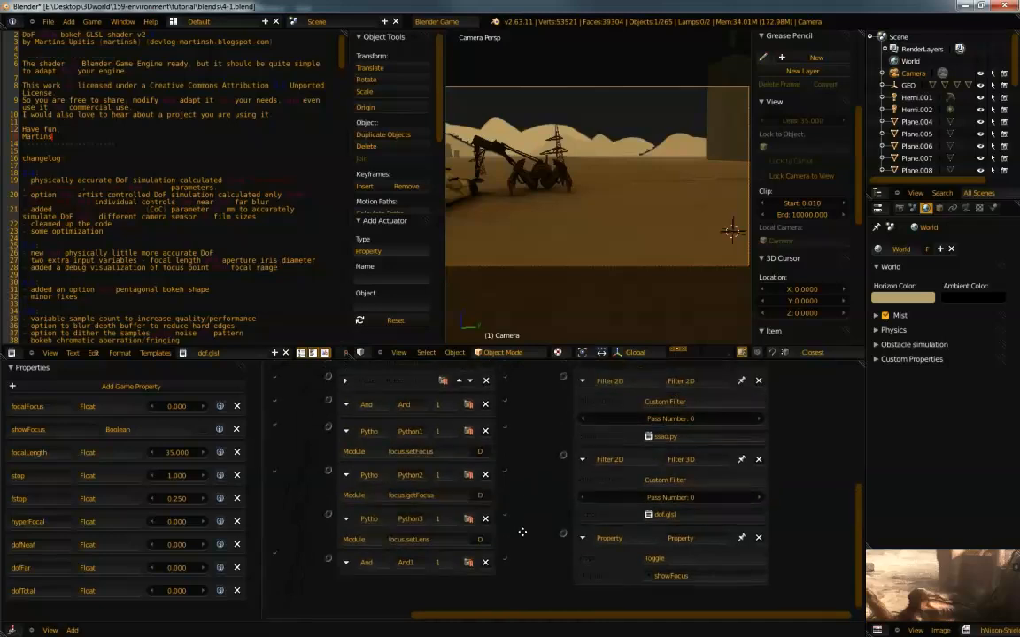
middle_click_drag(519, 547, 529, 530)
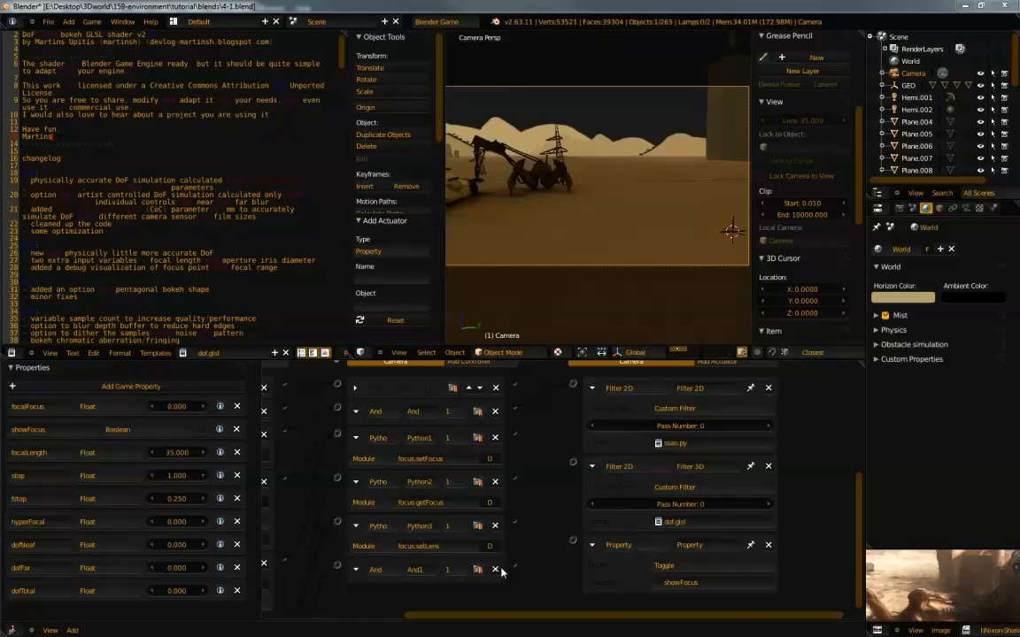
left_click_drag(515, 564, 507, 454)
middle_click_drag(552, 511, 494, 410)
mouse_move(491, 514)
middle_mouse_down()
mouse_move(563, 539)
mouse_move(613, 521)
mouse_move(545, 499)
mouse_move(564, 498)
middle_mouse_up()
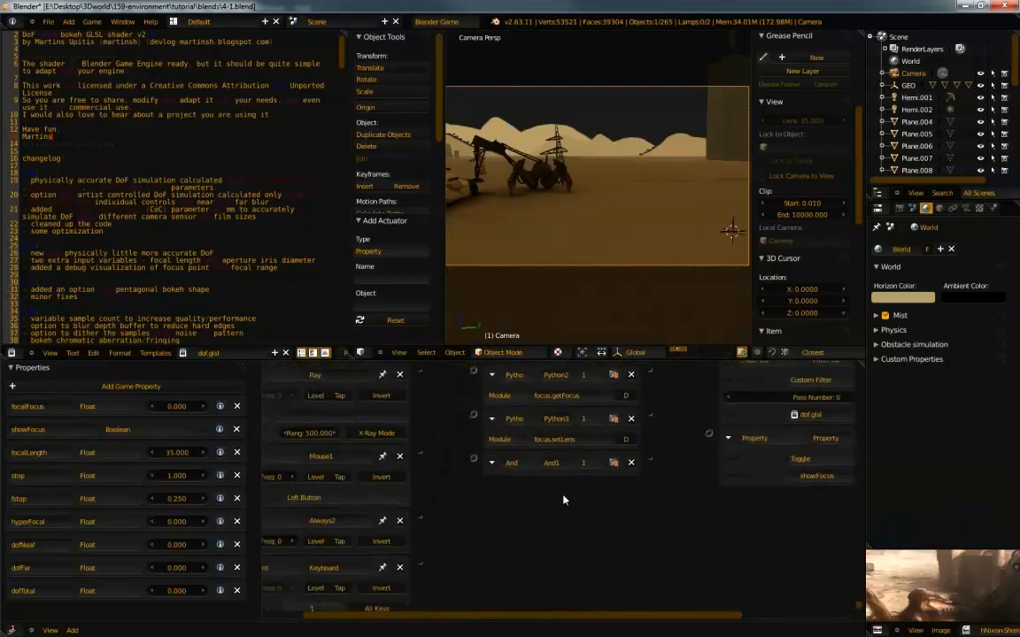
middle_click_drag(595, 445, 499, 515)
left_click(790, 476)
middle_click_drag(594, 487, 618, 548)
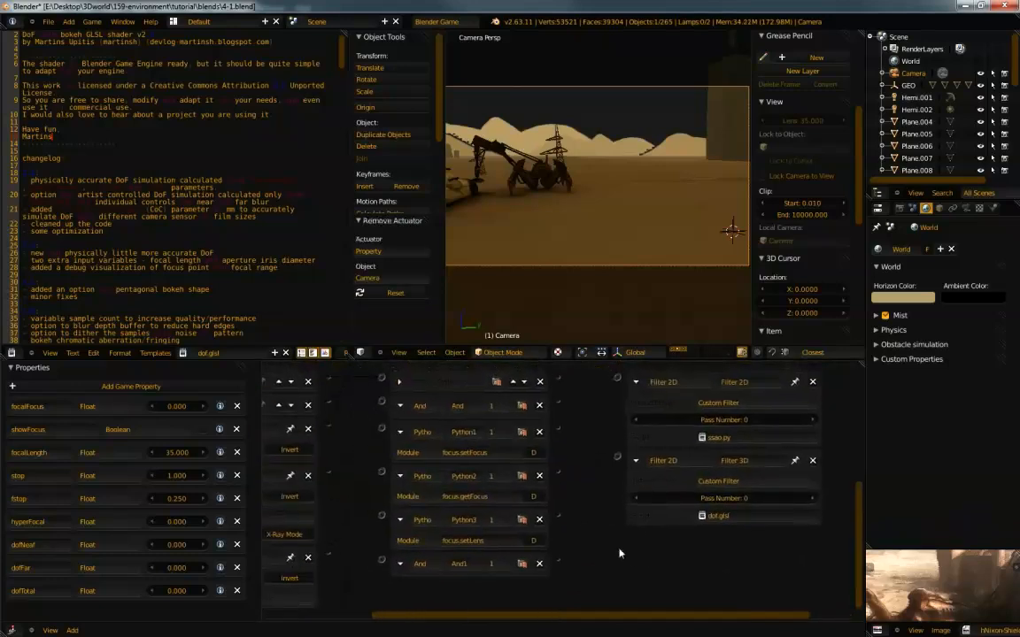
Examine how the camera's sensors, controllers and the two remaining Filter 2D actuators are linked
scroll(616, 546, "down", 5)
middle_click_drag(562, 574, 608, 558)
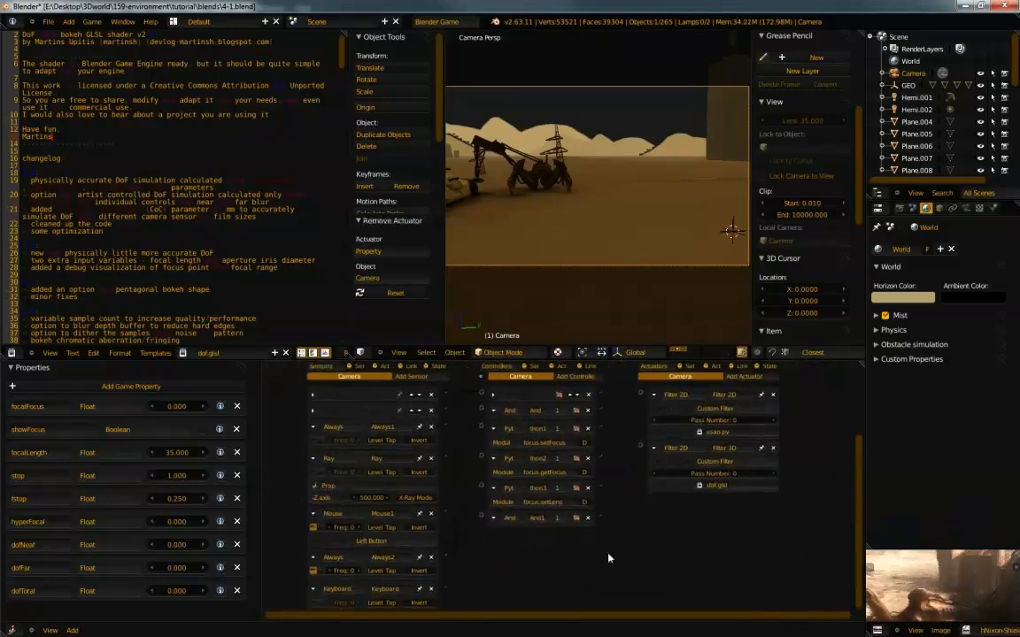
middle_click_drag(565, 592, 470, 553)
scroll(664, 536, "down", 4)
scroll(493, 543, "up", 6)
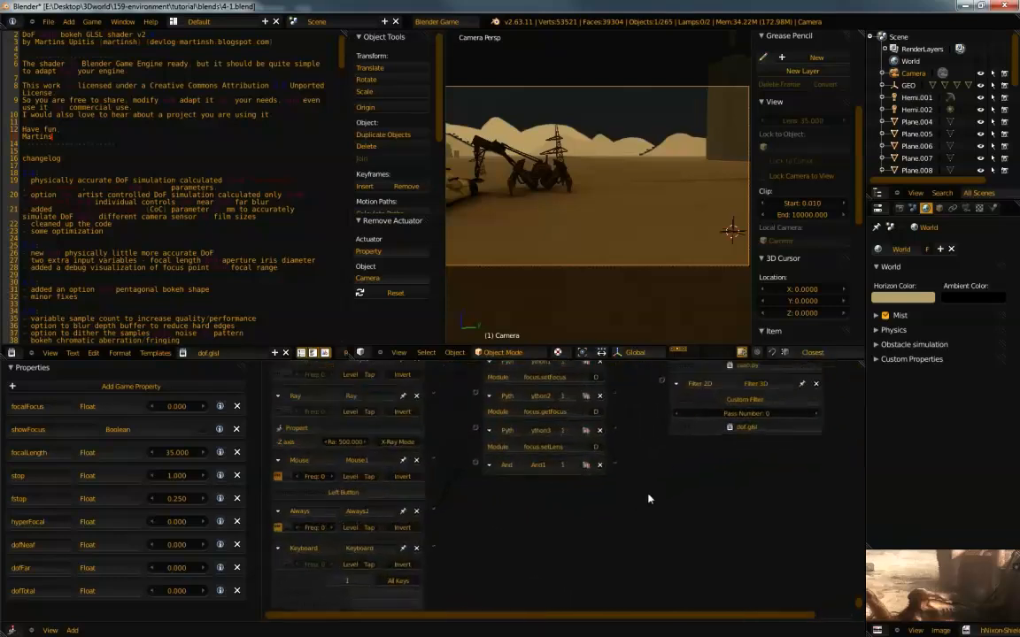
scroll(683, 510, "up", 1)
mouse_move(622, 529)
middle_mouse_down()
mouse_move(598, 569)
mouse_move(508, 608)
middle_mouse_up()
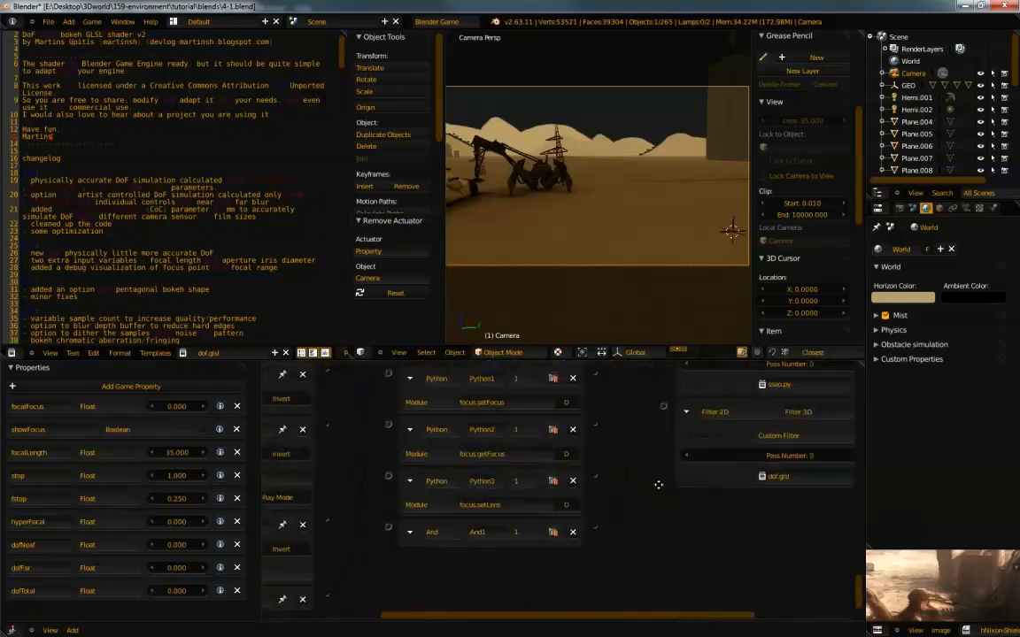
middle_click_drag(654, 483, 633, 523)
middle_click_drag(601, 414, 592, 480)
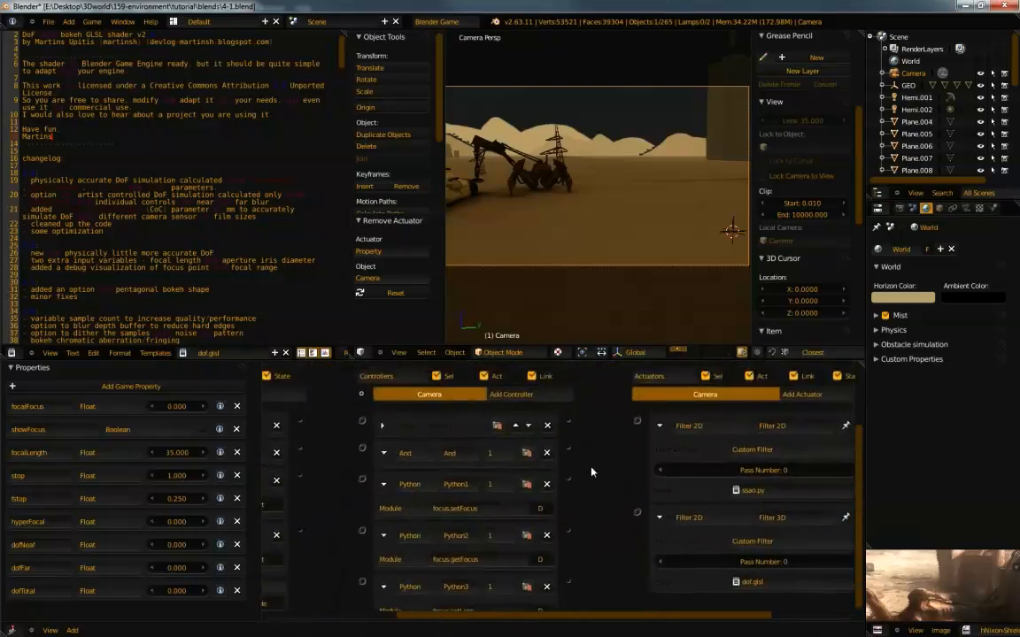
mouse_move(368, 436)
middle_mouse_down()
mouse_move(398, 408)
mouse_move(454, 310)
middle_mouse_up()
mouse_move(451, 521)
middle_mouse_down()
mouse_move(553, 417)
mouse_move(555, 483)
mouse_move(520, 509)
mouse_move(573, 433)
middle_mouse_up()
scroll(555, 420, "down", 4)
scroll(562, 435, "down", 5)
scroll(519, 509, "up", 2)
scroll(520, 509, "up", 4)
scroll(569, 492, "up", 4)
middle_click_drag(569, 492, 529, 531)
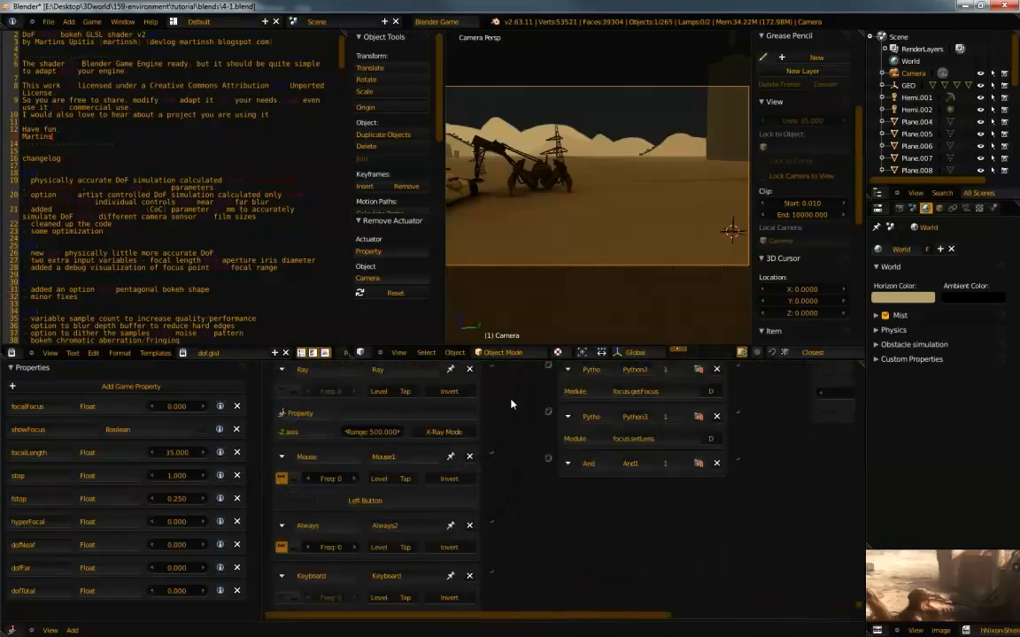
middle_click_drag(518, 389, 527, 506)
middle_click_drag(523, 431, 449, 436)
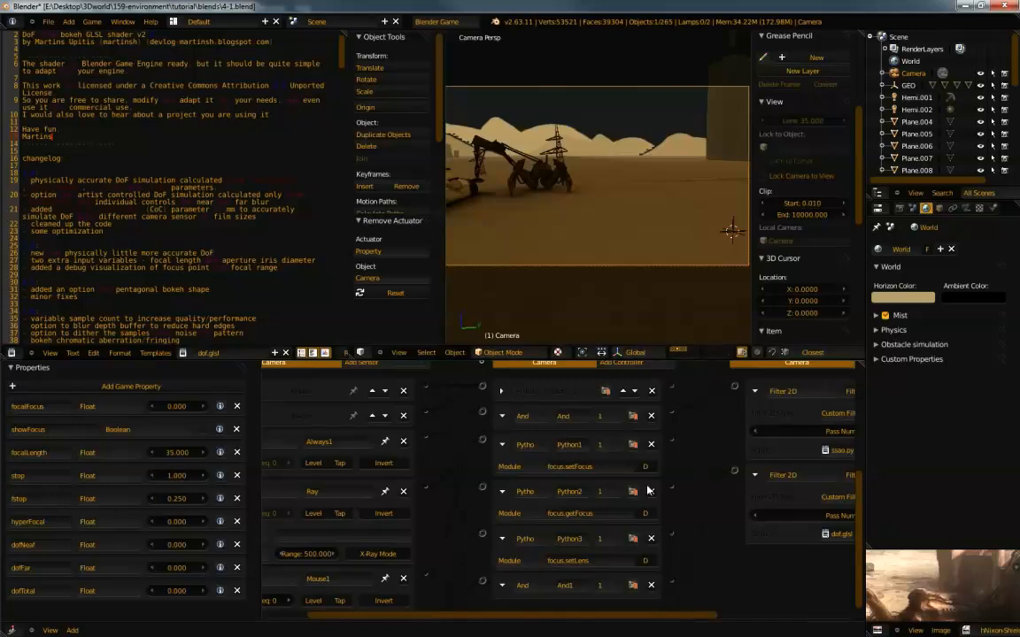
middle_click_drag(701, 493, 704, 431)
scroll(425, 492, "up", 1)
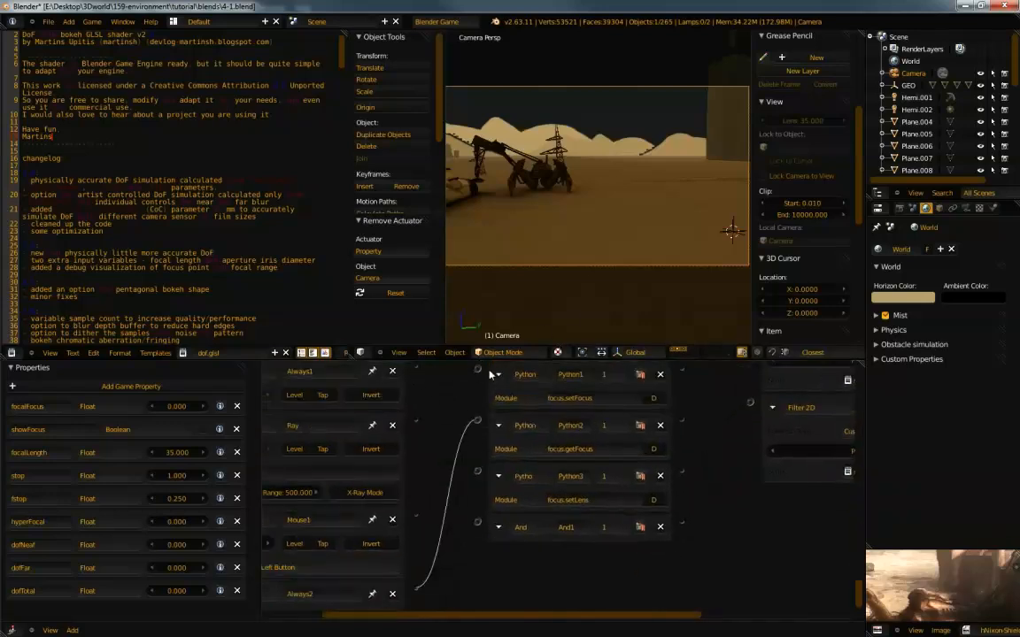
Review the camera's full logic setup in a maximized editor, including the script of the first Python controller, and restore the previous layout
key("ctrl+Up")
scroll(523, 295, "down", 3)
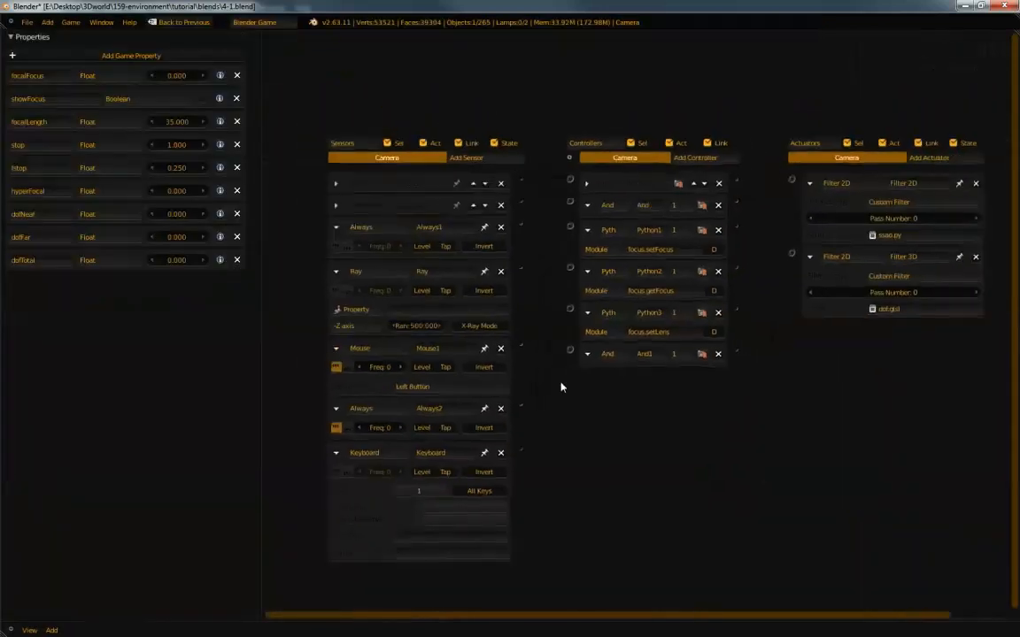
middle_click_drag(323, 274, 299, 280)
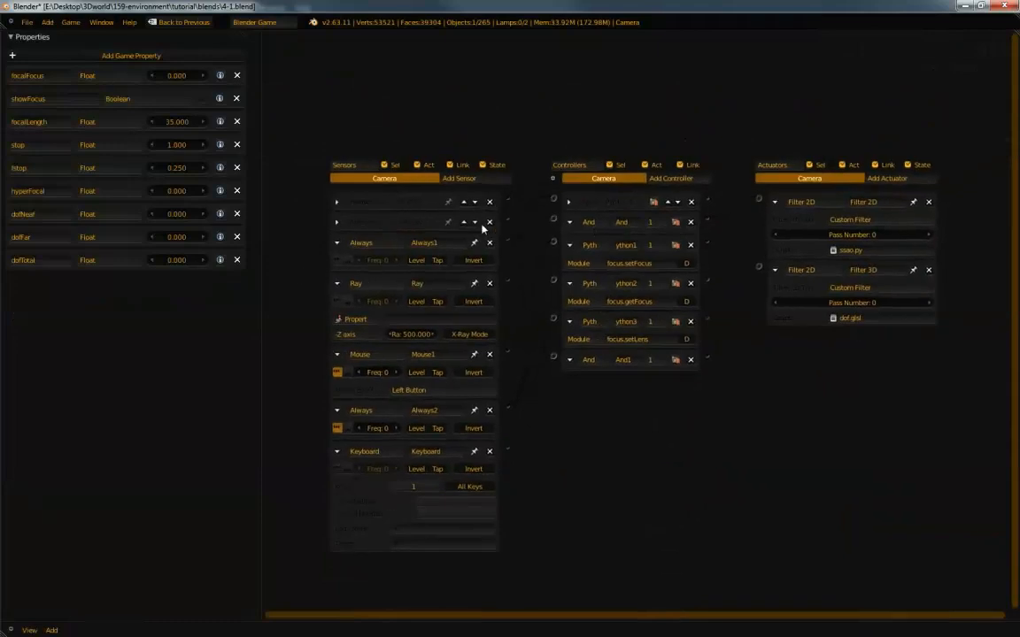
left_click(569, 203)
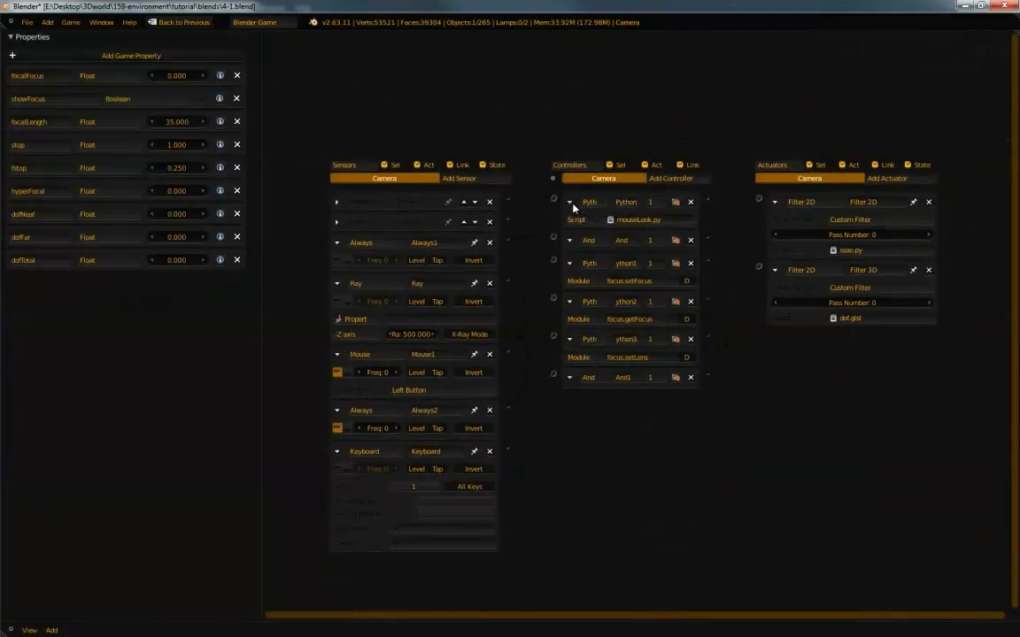
left_click(570, 203)
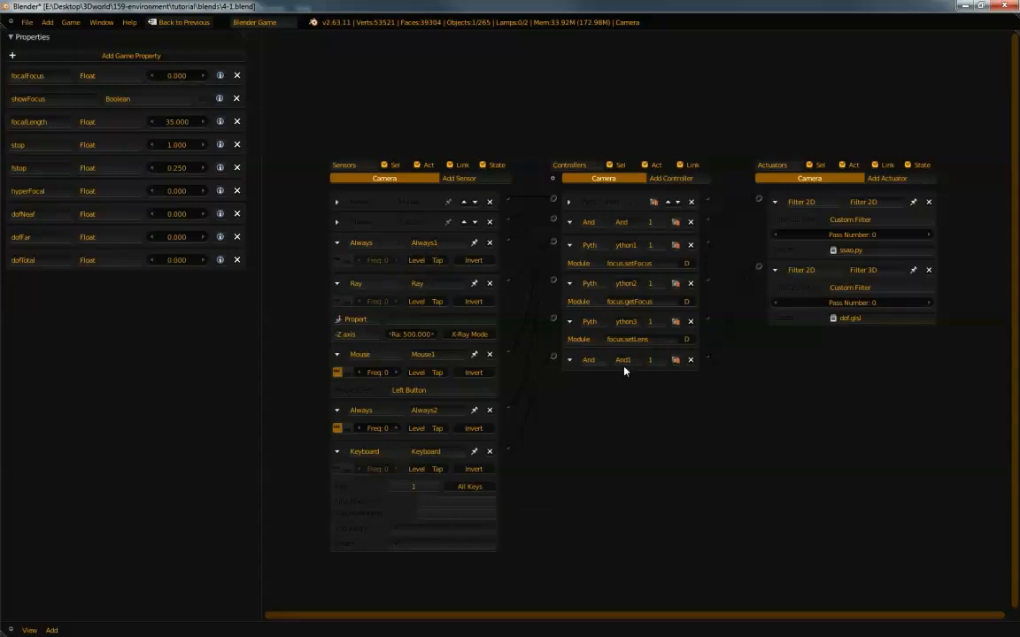
left_click(183, 21)
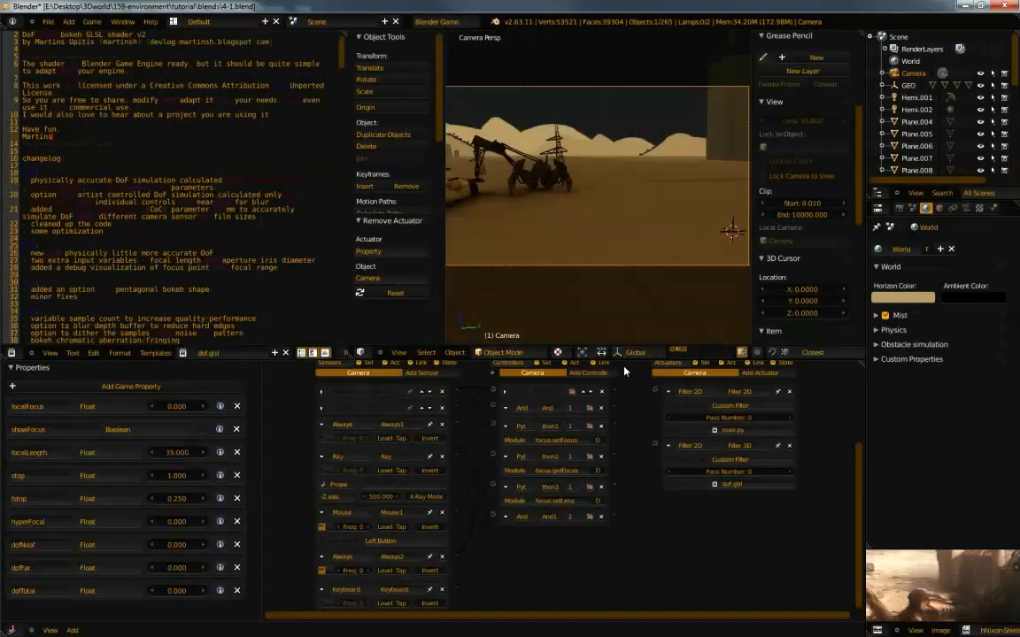
Append the focus object from test.blend into the scene
left_click(51, 20)
left_click(85, 172)
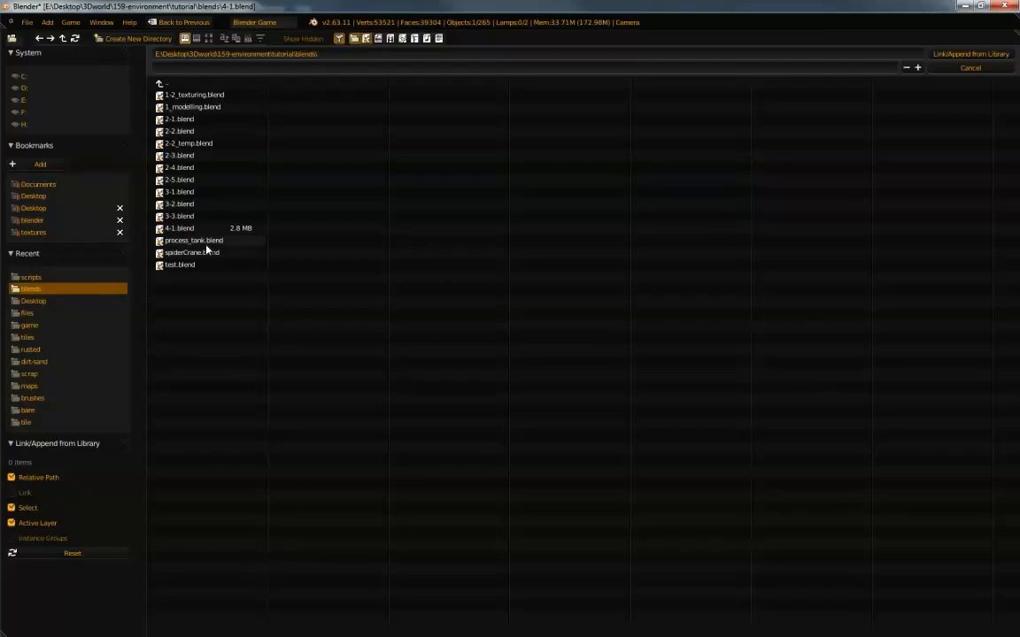
double_click(186, 265)
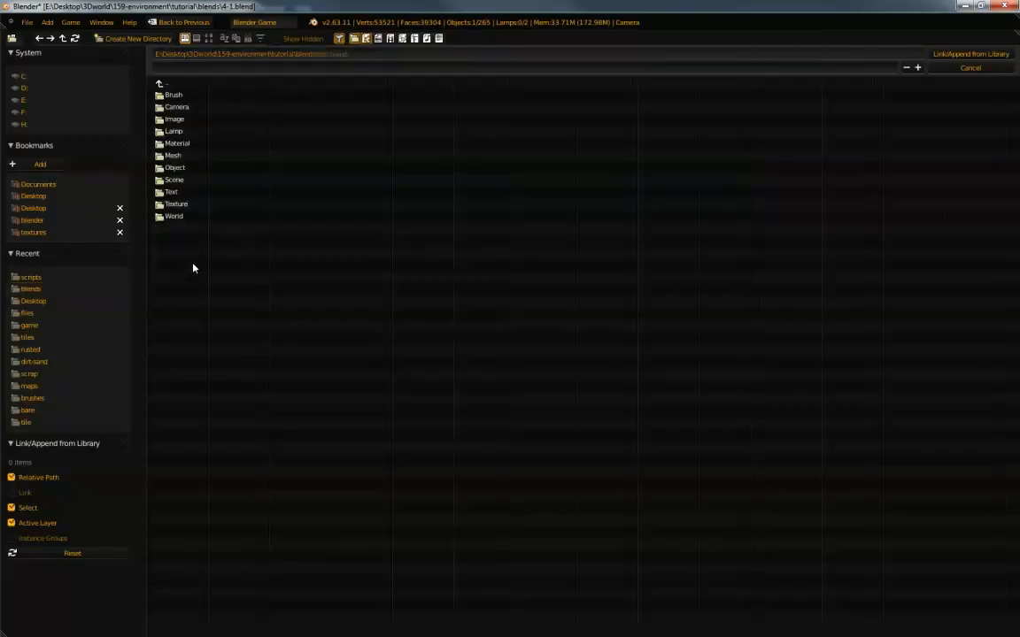
left_click(174, 168)
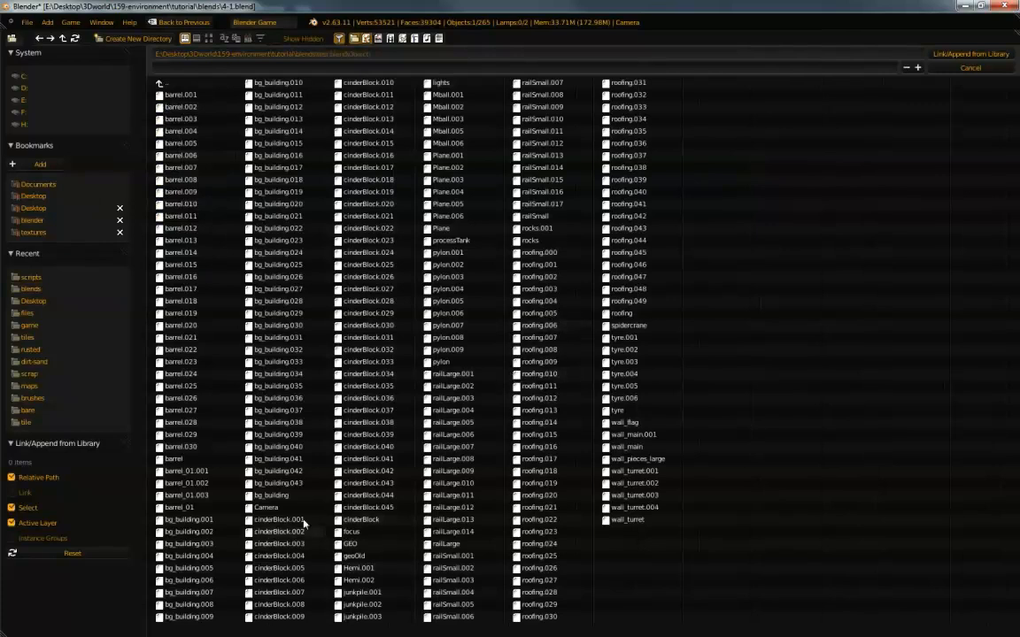
left_click(352, 531)
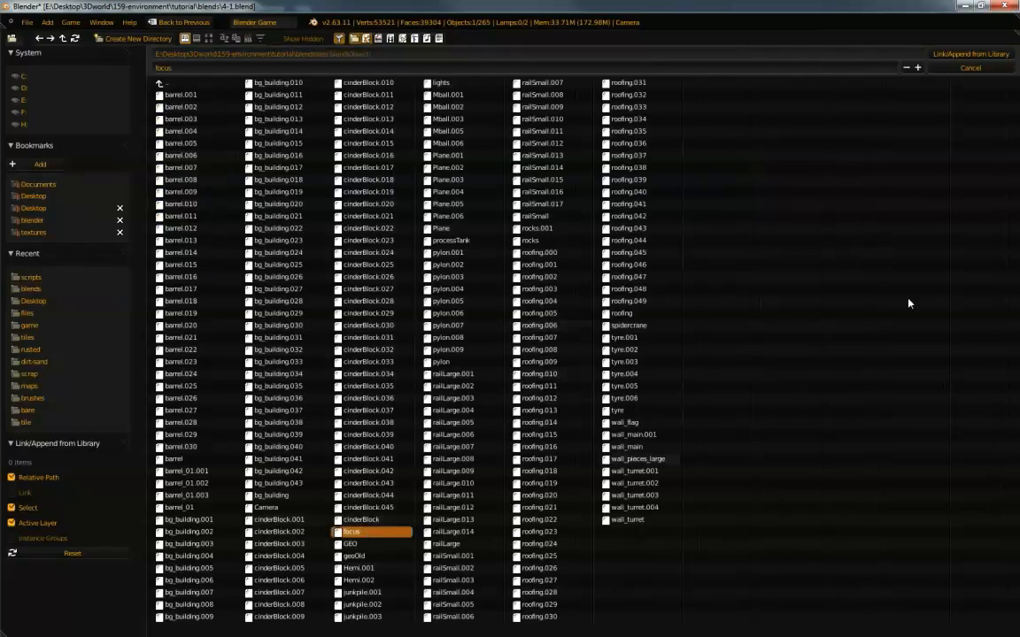
left_click(971, 54)
scroll(569, 255, "down", 4)
mouse_move(570, 255)
middle_mouse_down()
mouse_move(562, 246)
mouse_move(550, 274)
mouse_move(584, 246)
middle_mouse_up()
scroll(550, 275, "up", 4)
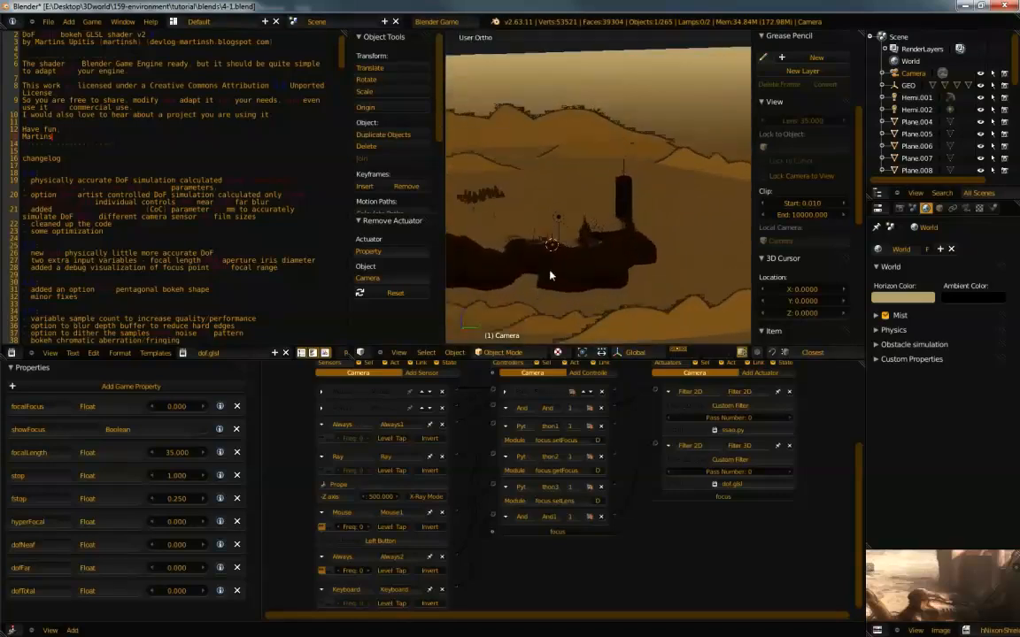
Inspect the appended focus object up close in the viewport and delete it
key("h")
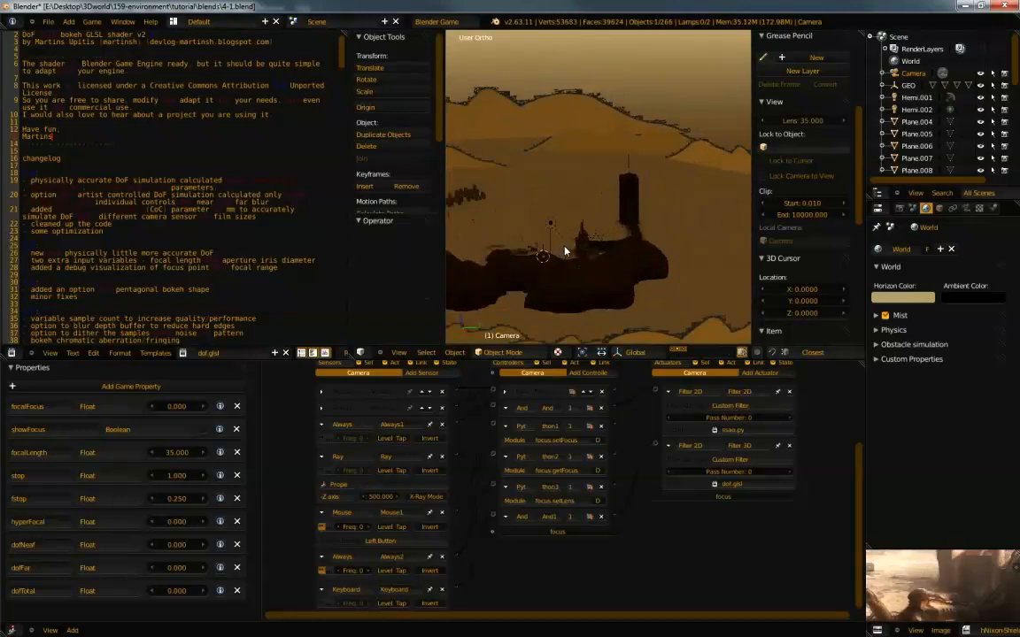
key("alt+h")
key("p")
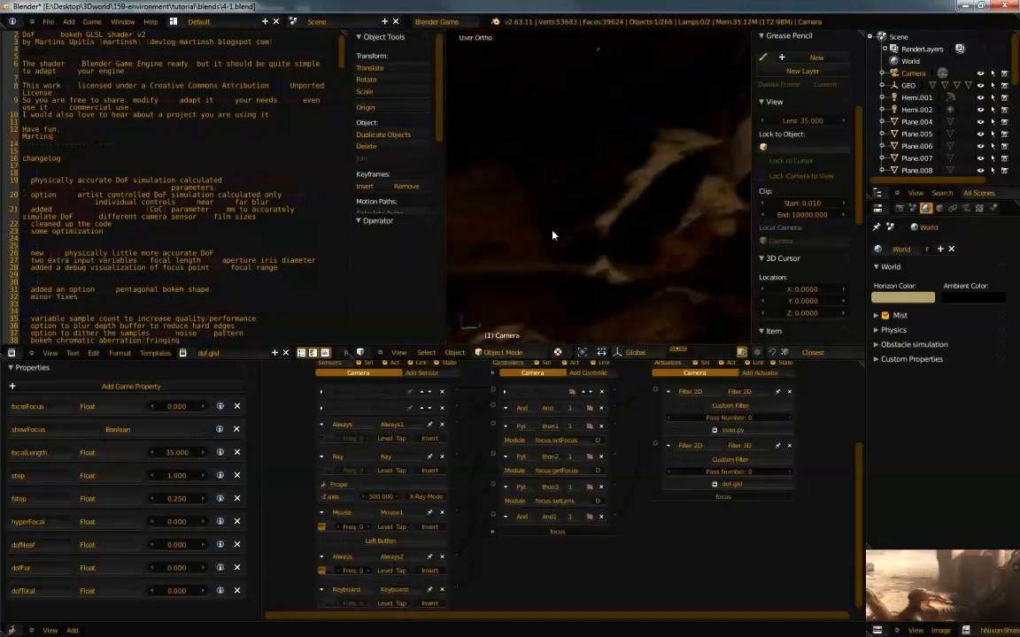
scroll(555, 231, "down", 6)
middle_click_drag(567, 220, 641, 189)
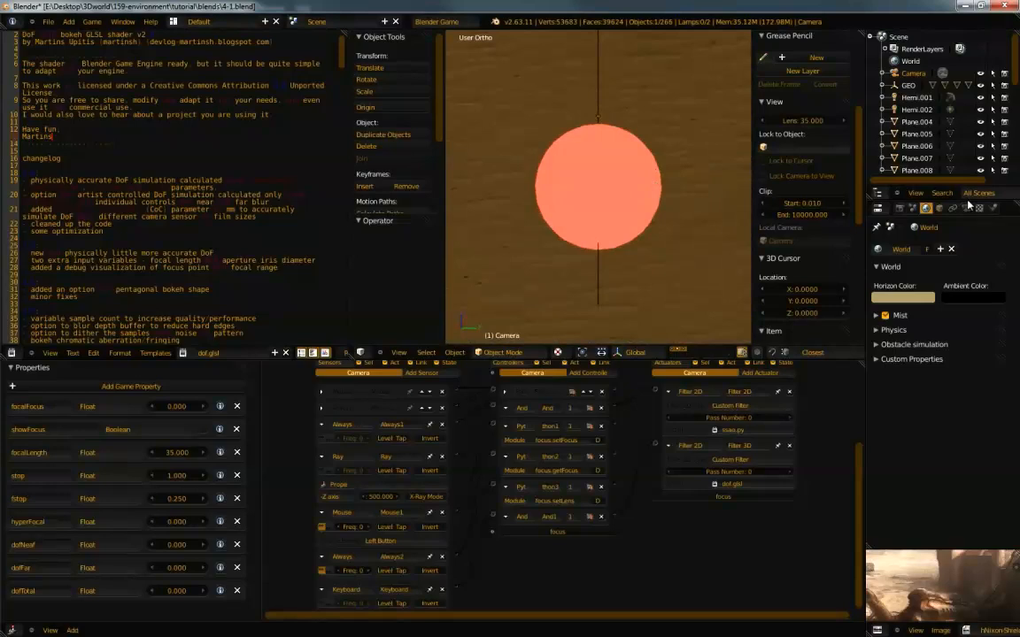
left_click(965, 208)
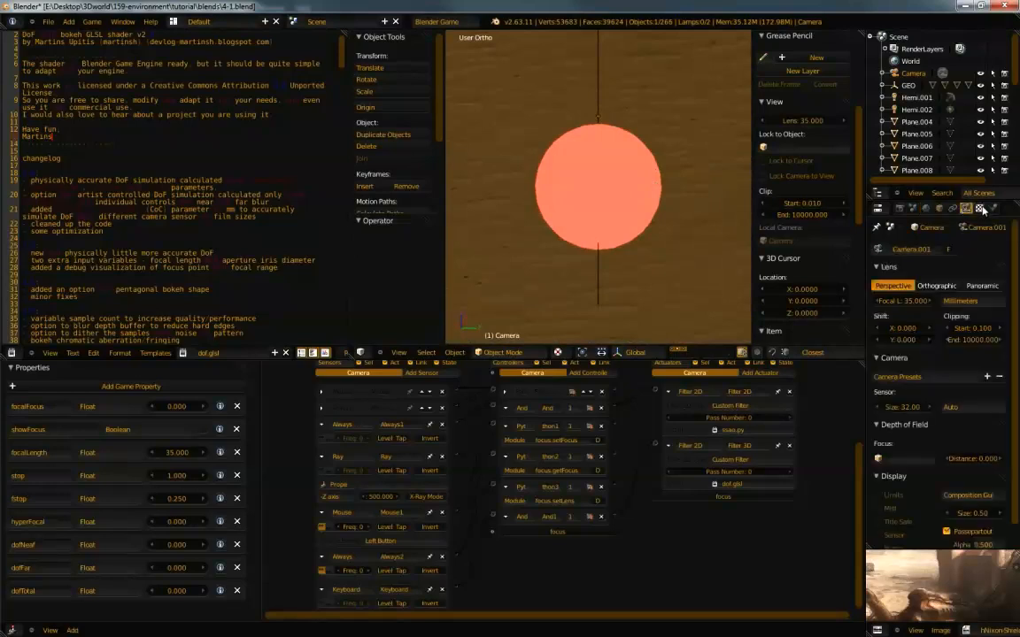
left_click(940, 208)
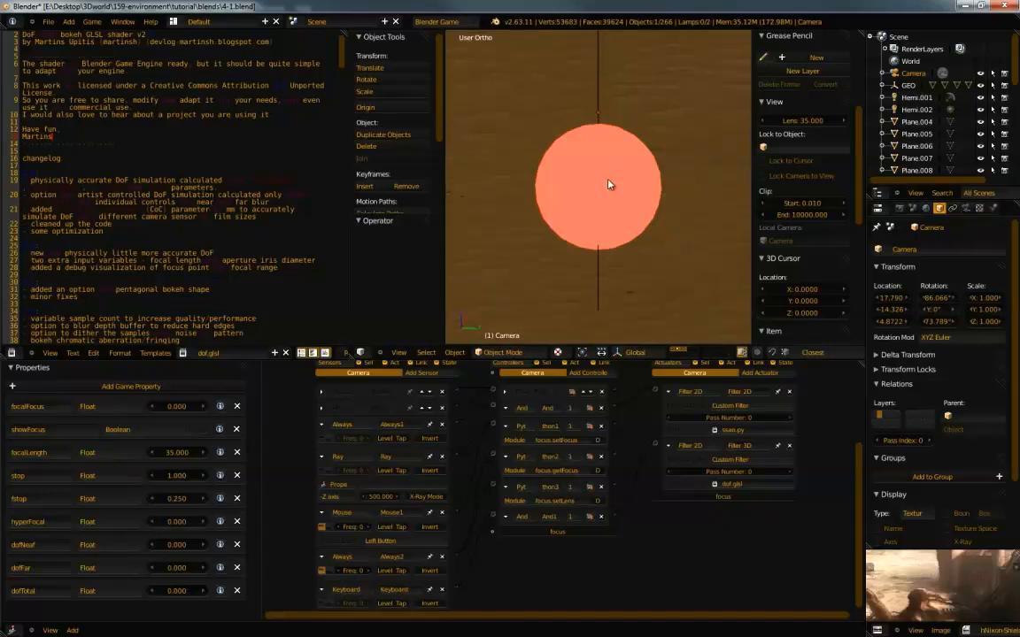
key("Delete")
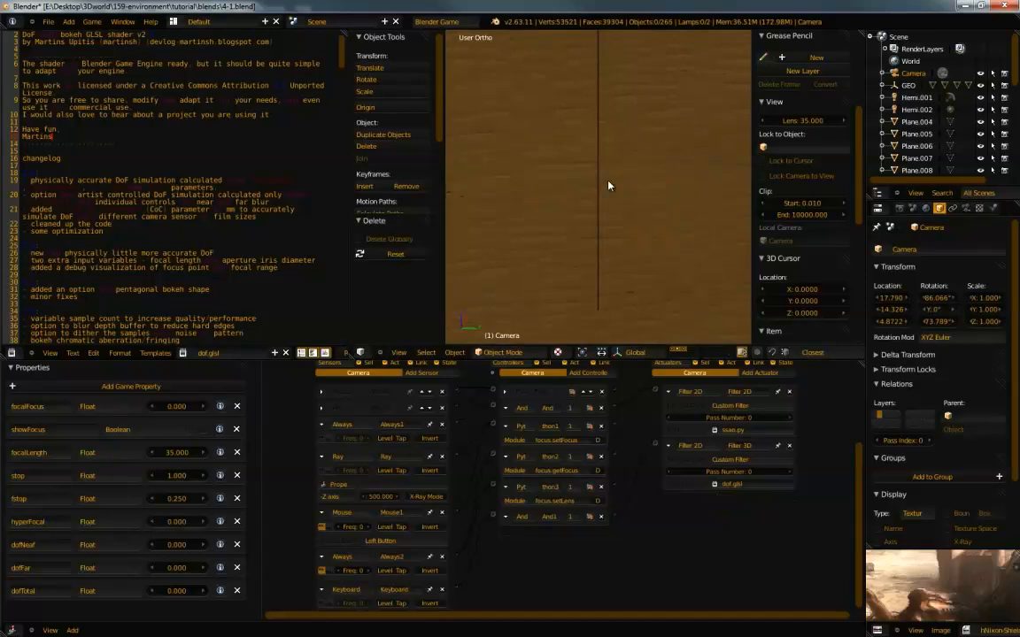
Add a UV sphere at the 3D cursor and scale it down by a factor of about 0.132
key("shift+a")
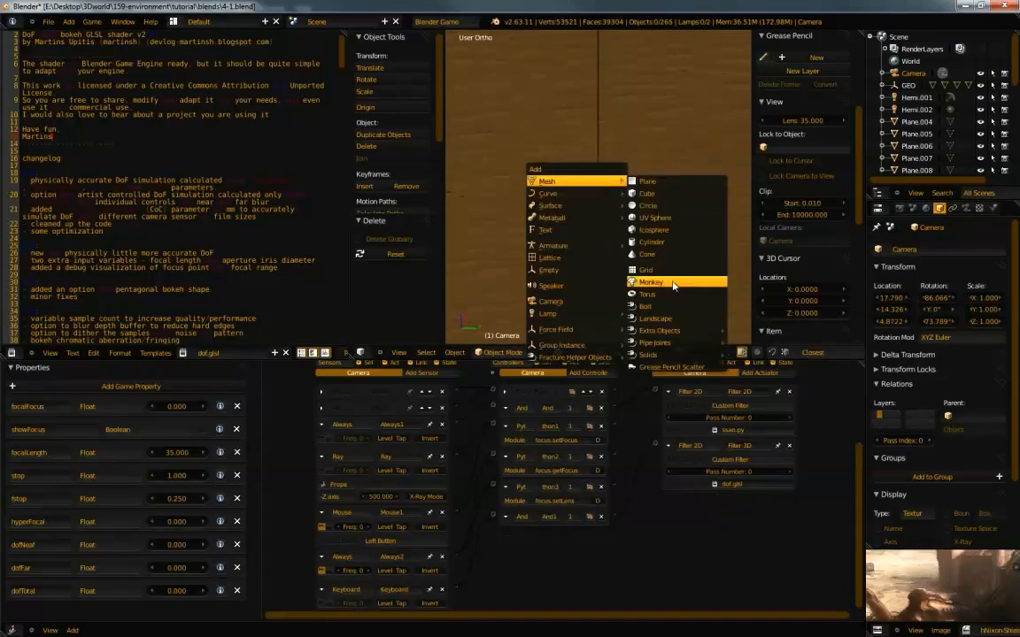
mouse_move(591, 182)
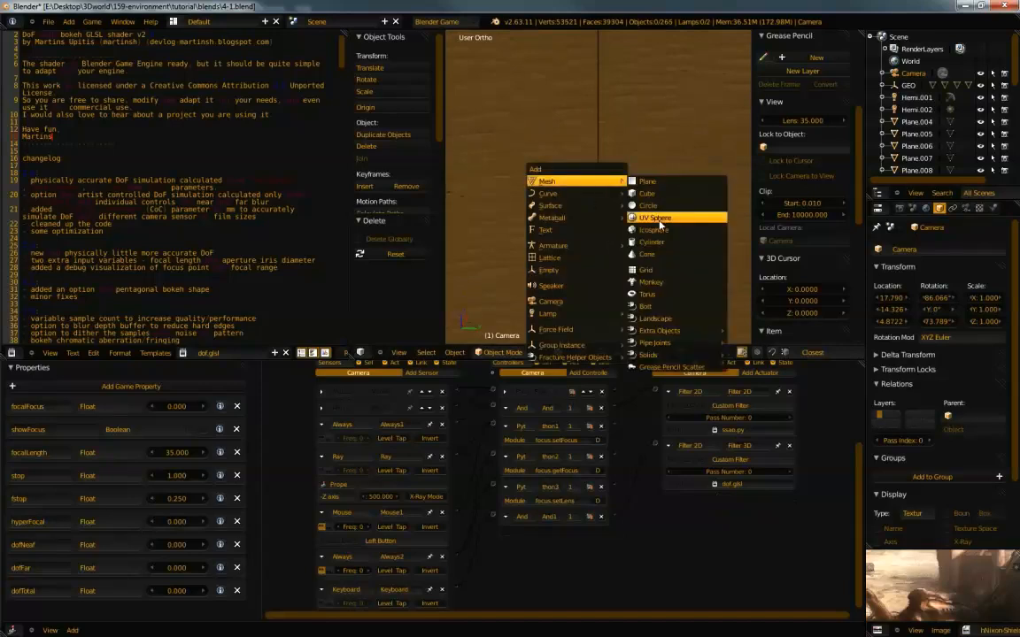
left_click(666, 221)
middle_click_drag(675, 226, 734, 254)
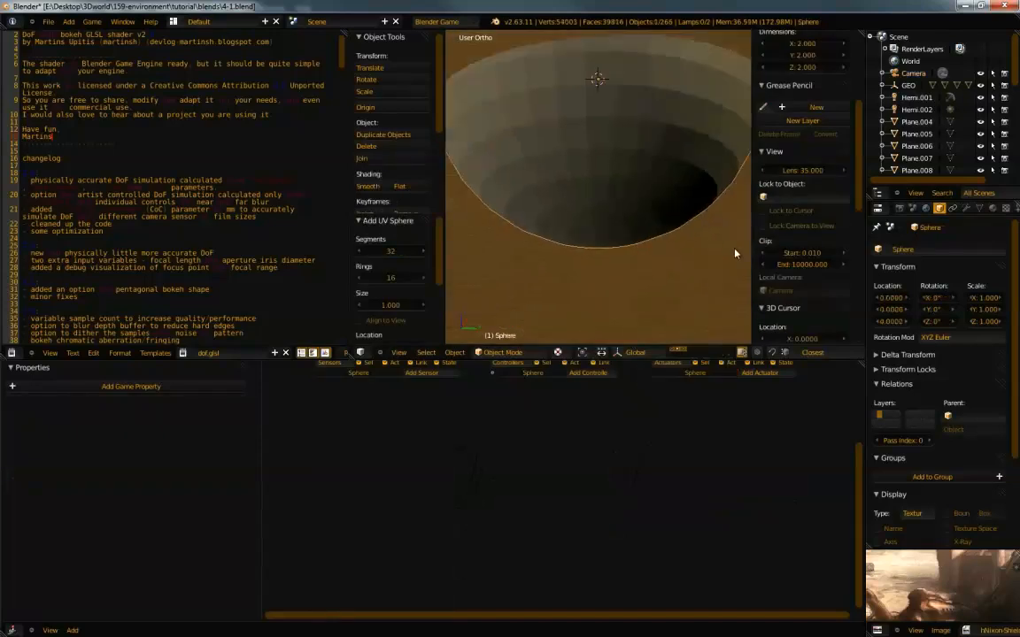
key("s")
left_click(602, 93)
Move the sphere down along the global Z axis by about 0.67 units
key("g")
key("z")
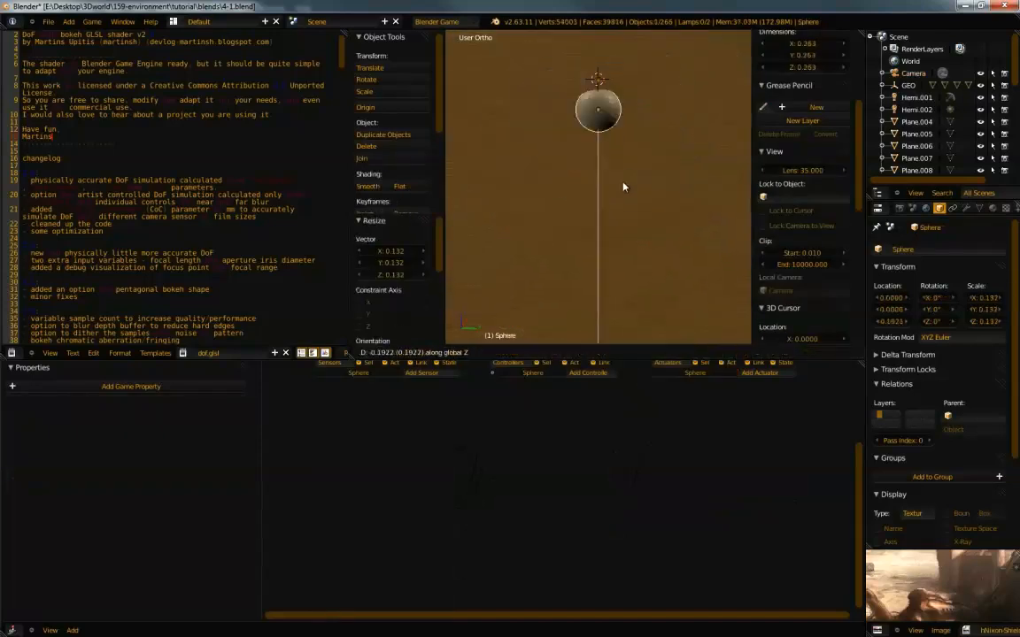
left_click(620, 230)
Shrink the sphere by a factor of about 0.871 and apply its scale
key("s")
left_click(639, 241)
key("ctrl+a")
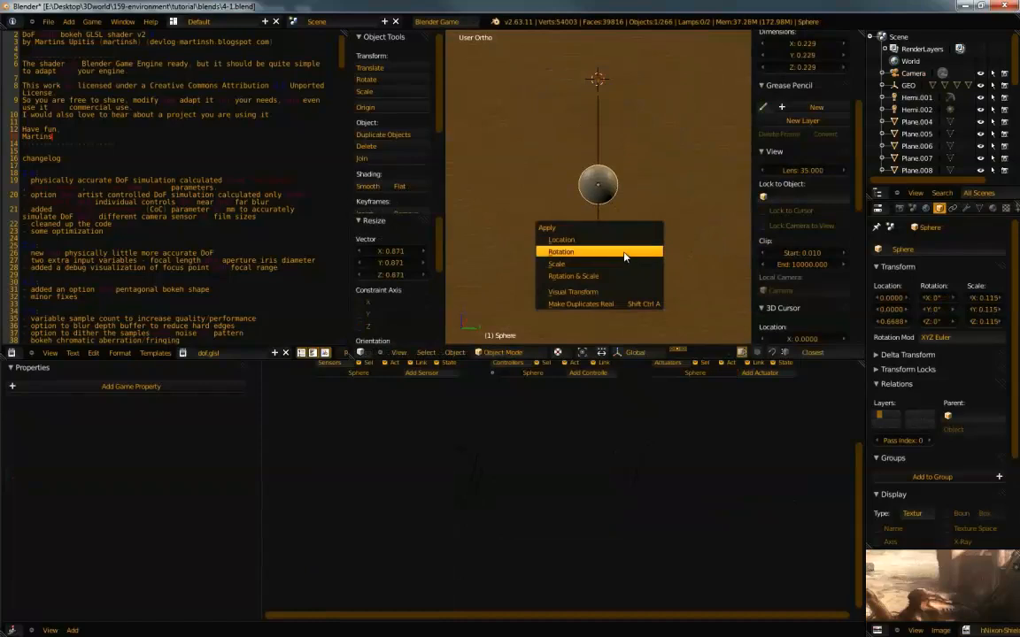
left_click(610, 266)
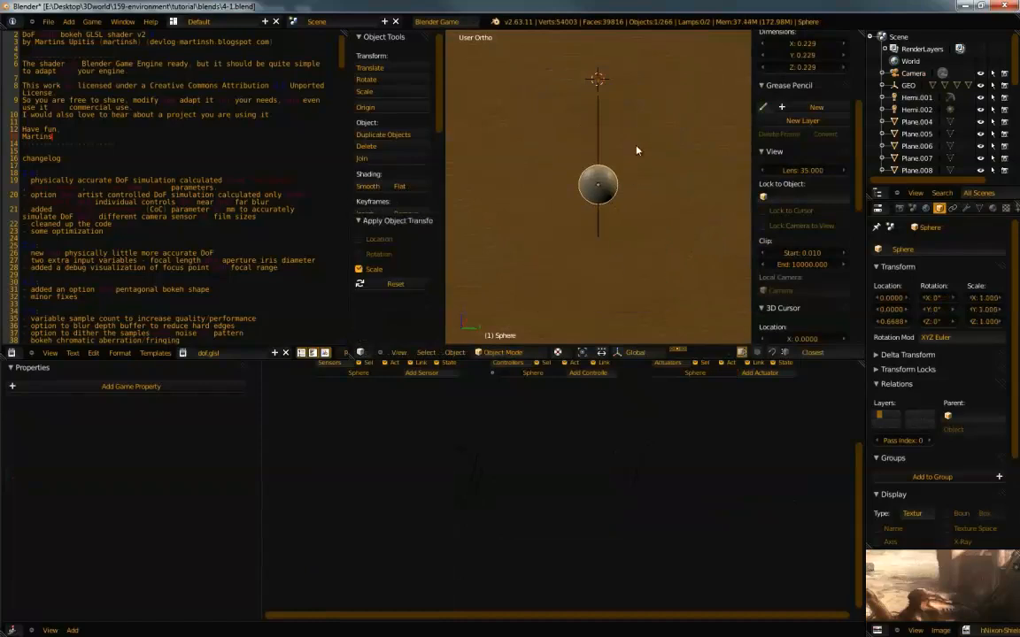
Add a material to the sphere and replace it with the existing red Material.002
middle_click_drag(613, 179, 713, 203, "ctrl")
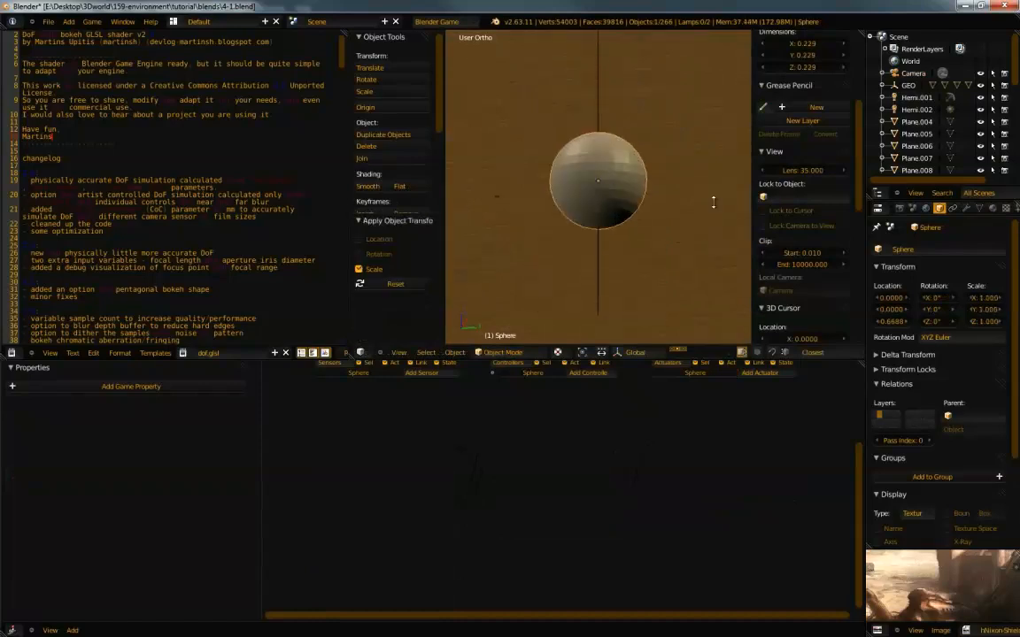
left_click(993, 209)
left_click(926, 289)
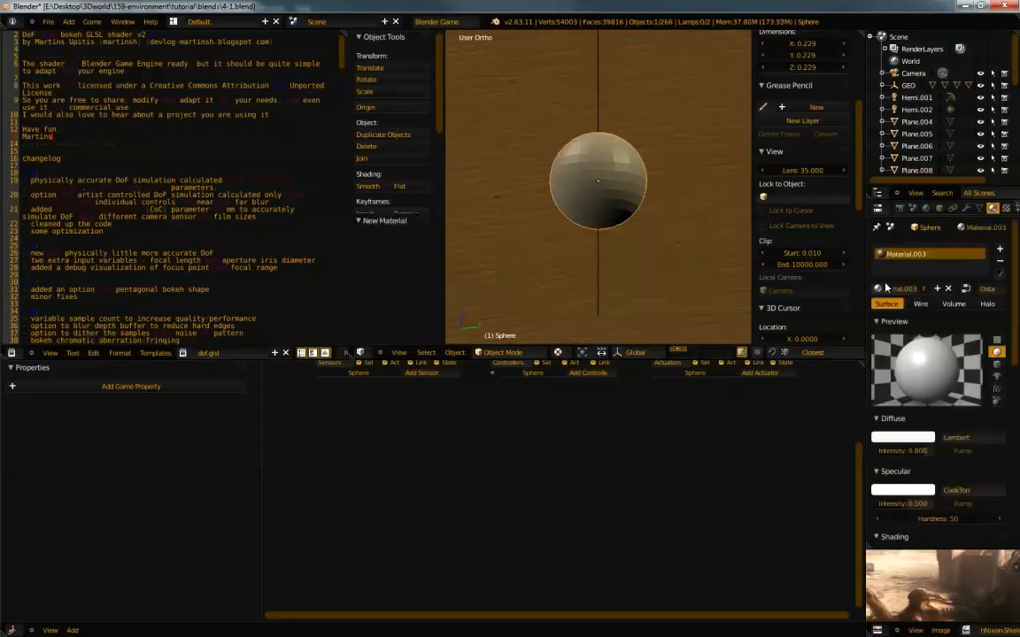
left_click(878, 289)
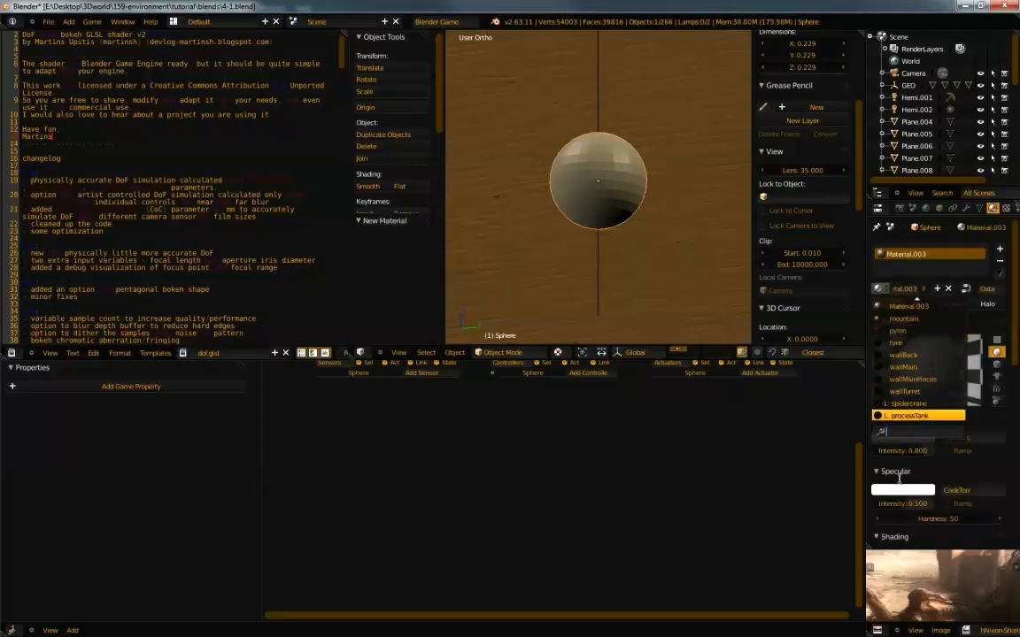
scroll(911, 358, "up", 5)
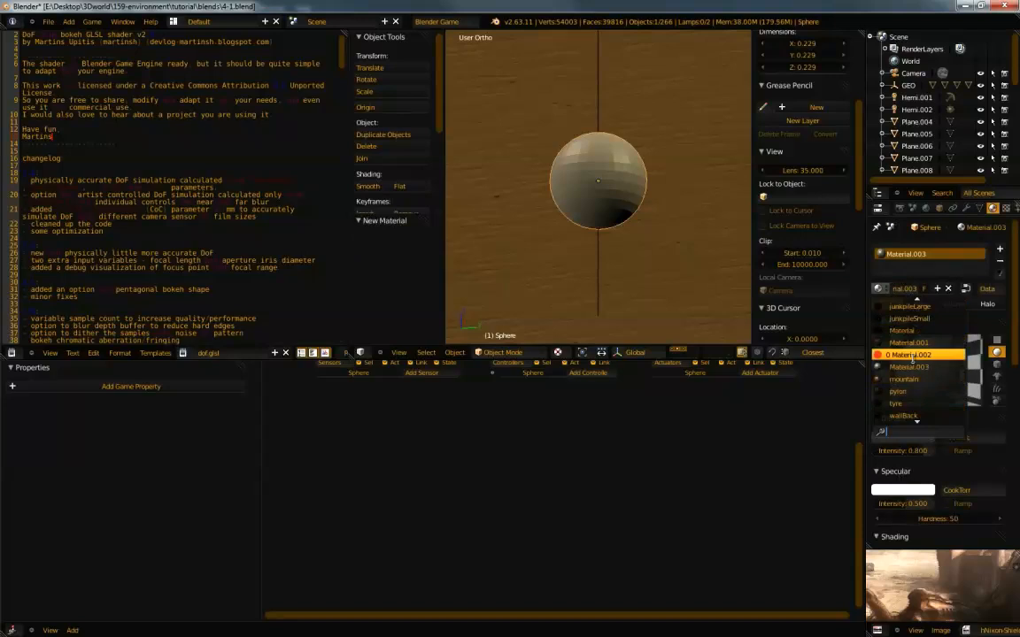
left_click(913, 358)
scroll(571, 210, "down", 12)
middle_click_drag(540, 237, 585, 202)
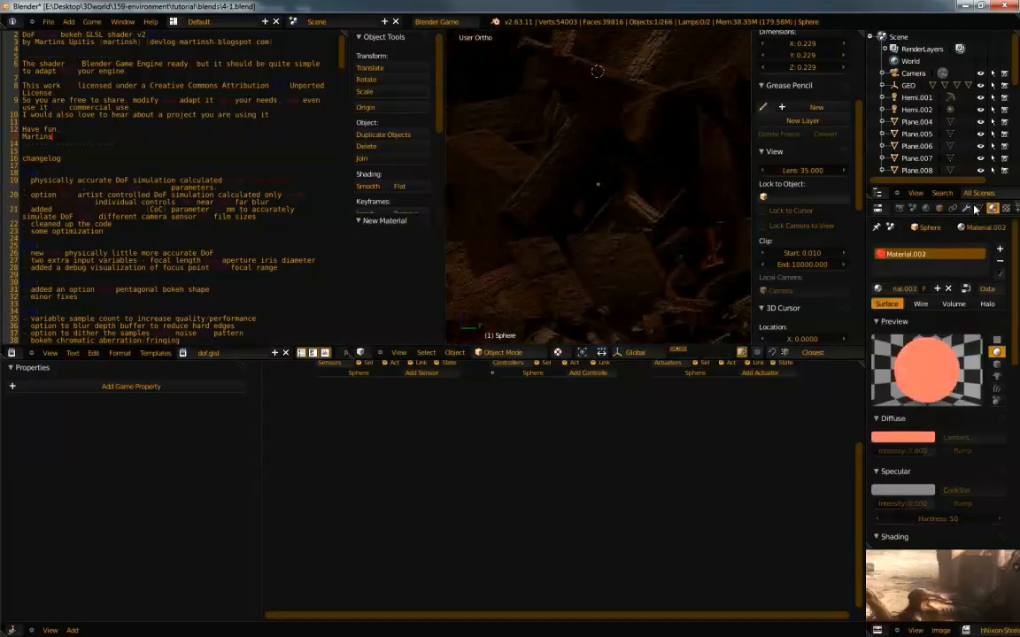
Rename the sphere object to focus and switch the viewport to the camera's view, fitted to the area
left_click(939, 210)
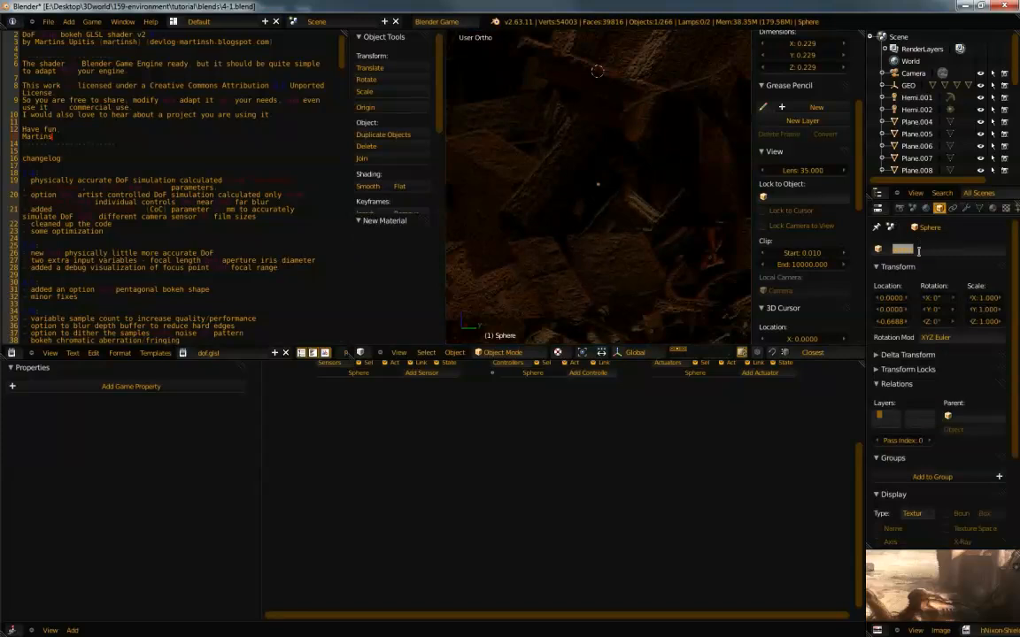
key("Return")
key("KP_5")
scroll(584, 219, "down", 7)
key("KP_0")
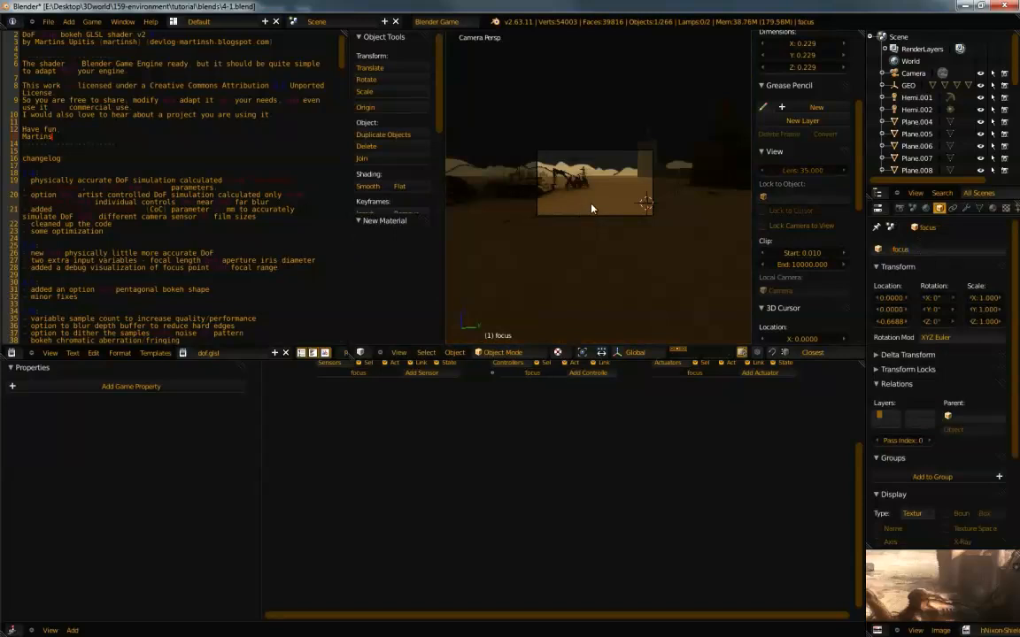
key("Home")
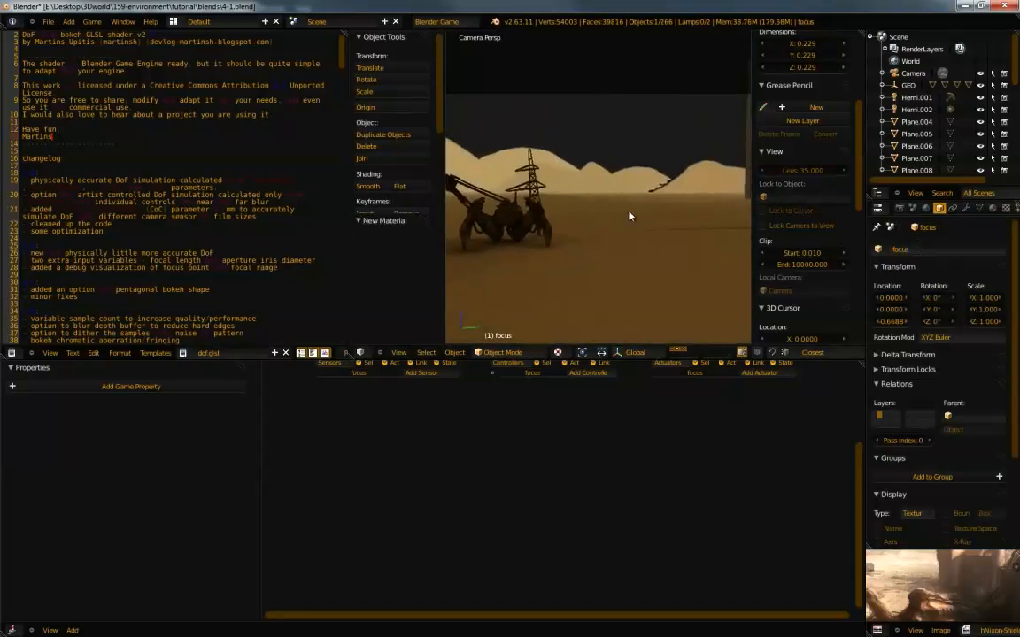
Save the project as a new file named 4-2.blend in the blends folder
key("ctrl+s")
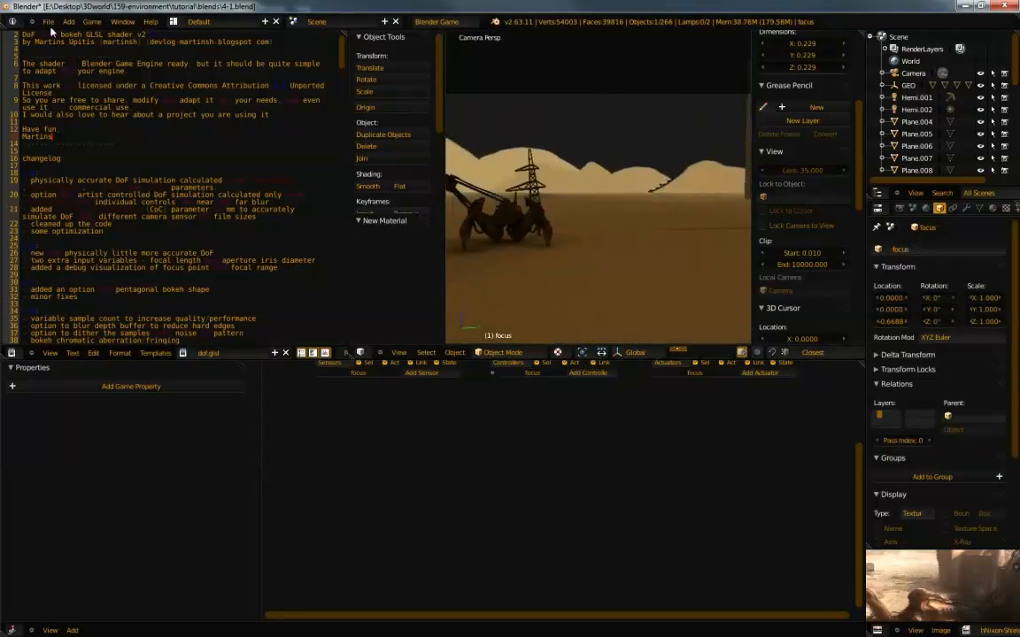
left_click(45, 23)
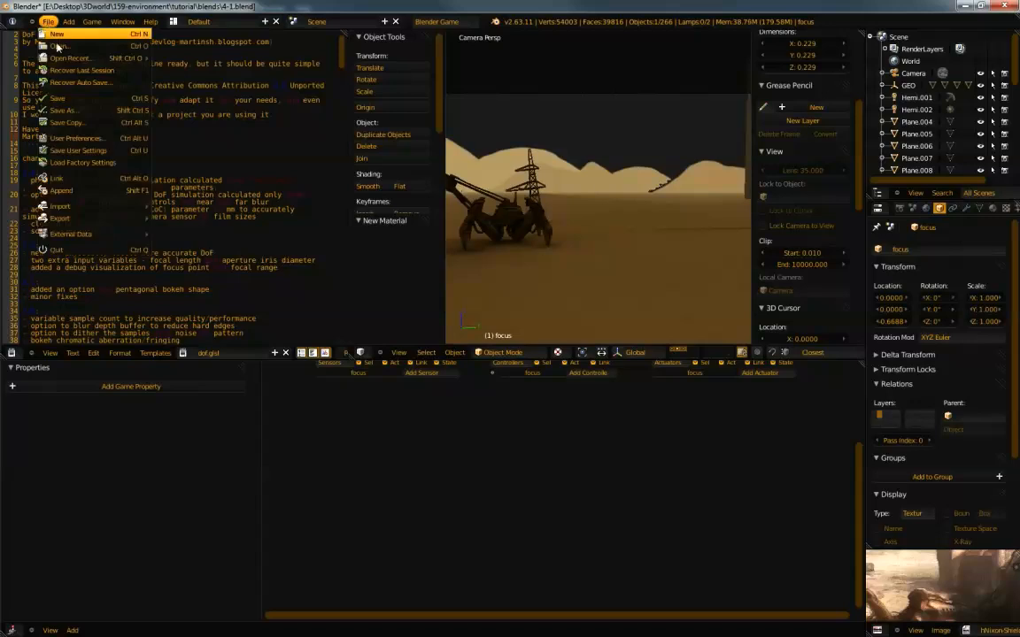
left_click(62, 108)
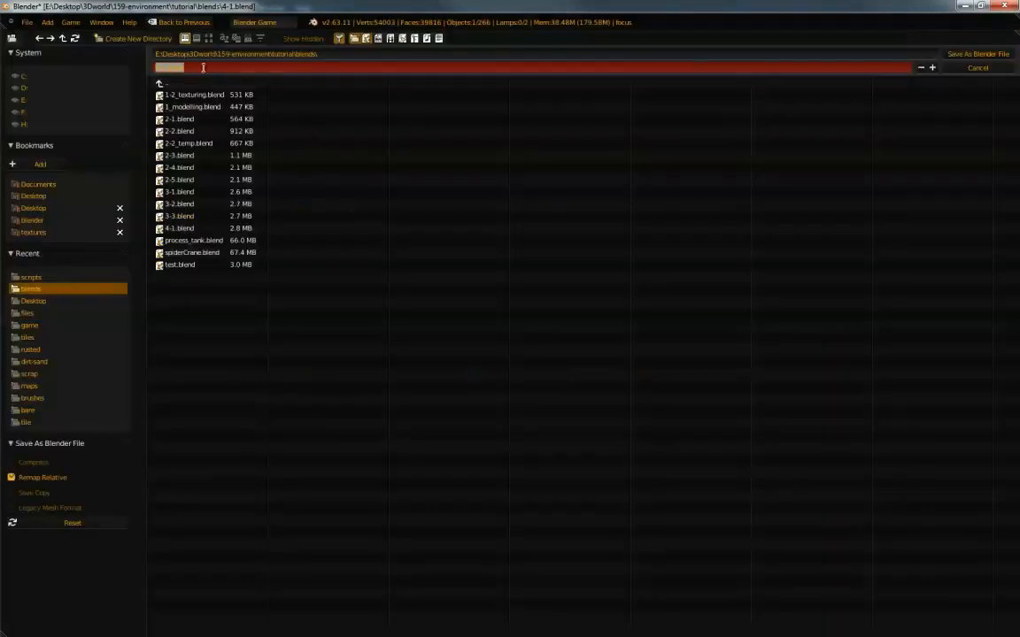
key("Return")
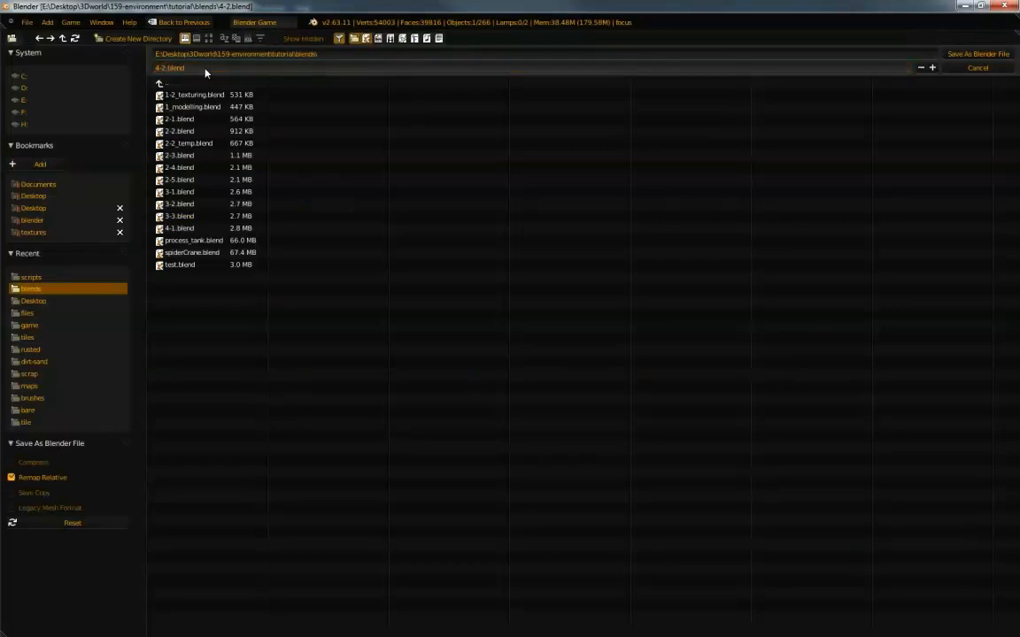
Test the scene in the game engine in a maximized camera viewport, then stop the game and restore the layout
key("ctrl+Up")
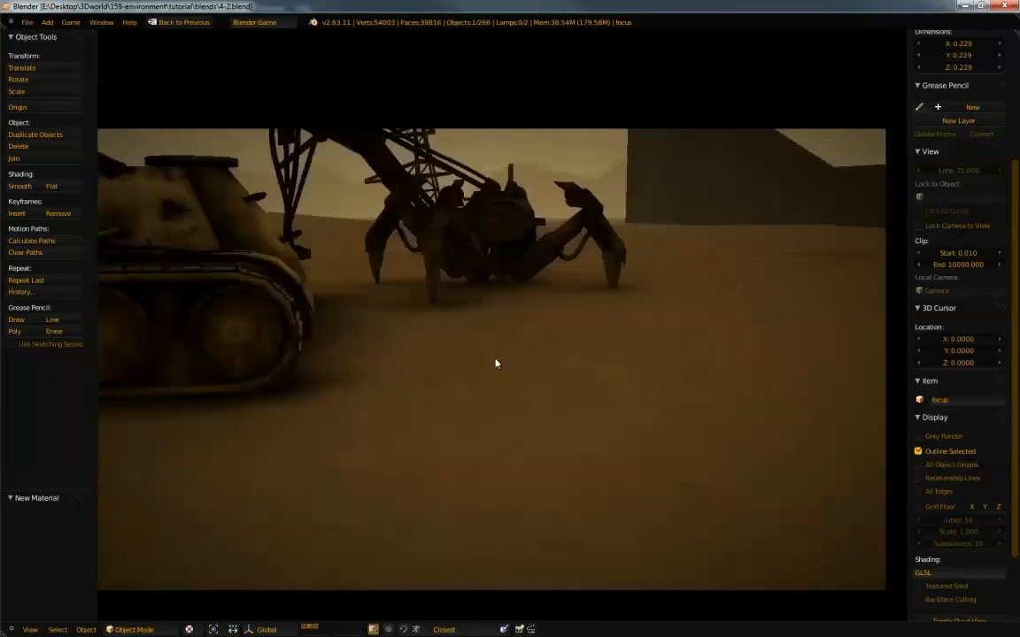
key("Escape")
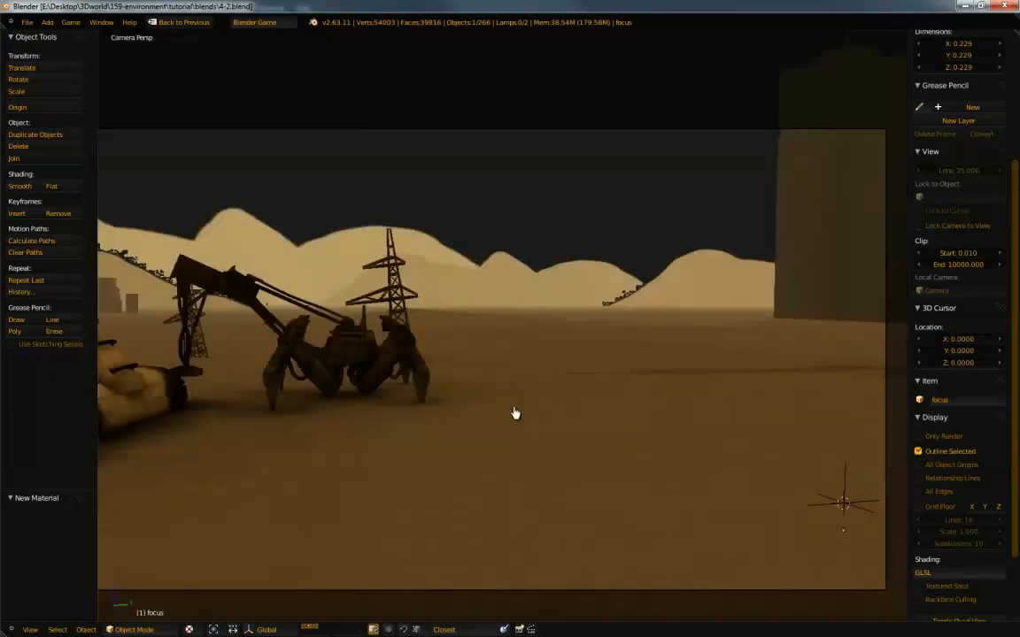
key("ctrl+Up")
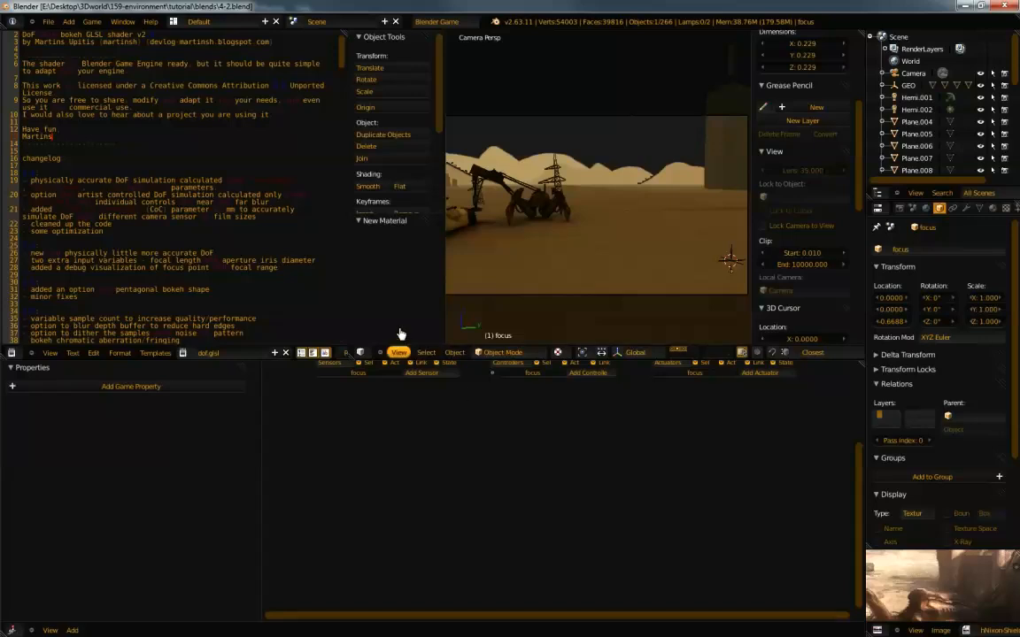
Select the camera and review its game properties, sensors, controllers and 2D filter actuators
key("ctrl+Up")
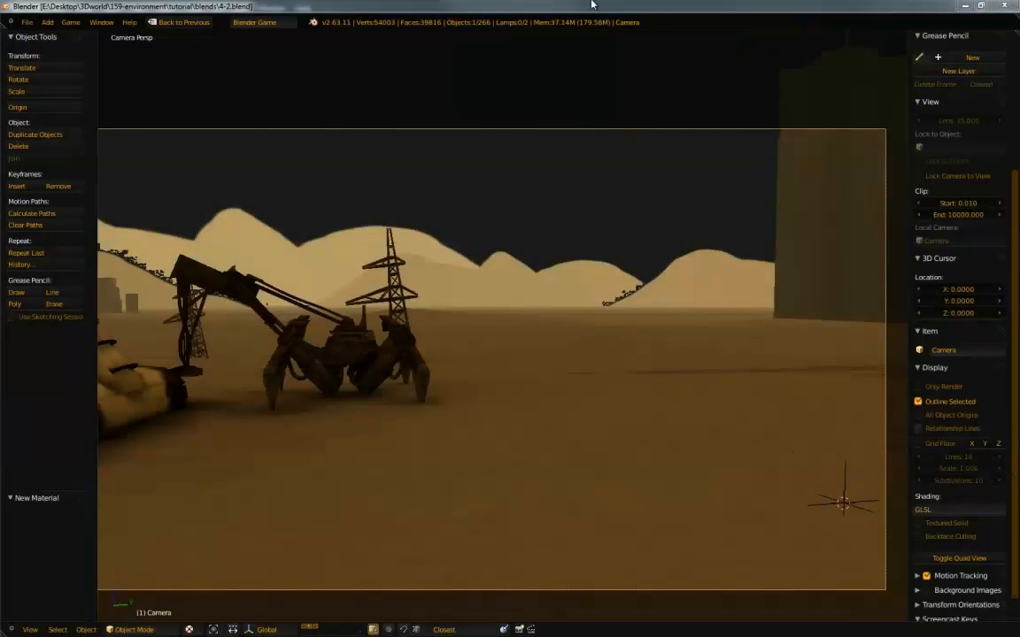
key("ctrl+Up")
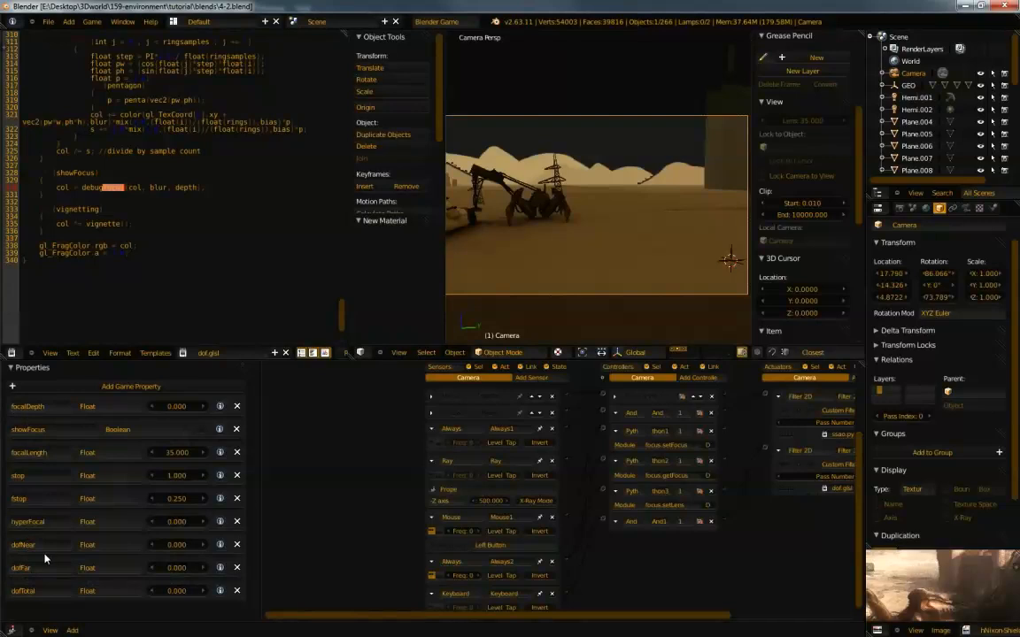
middle_click_drag(355, 540, 826, 543)
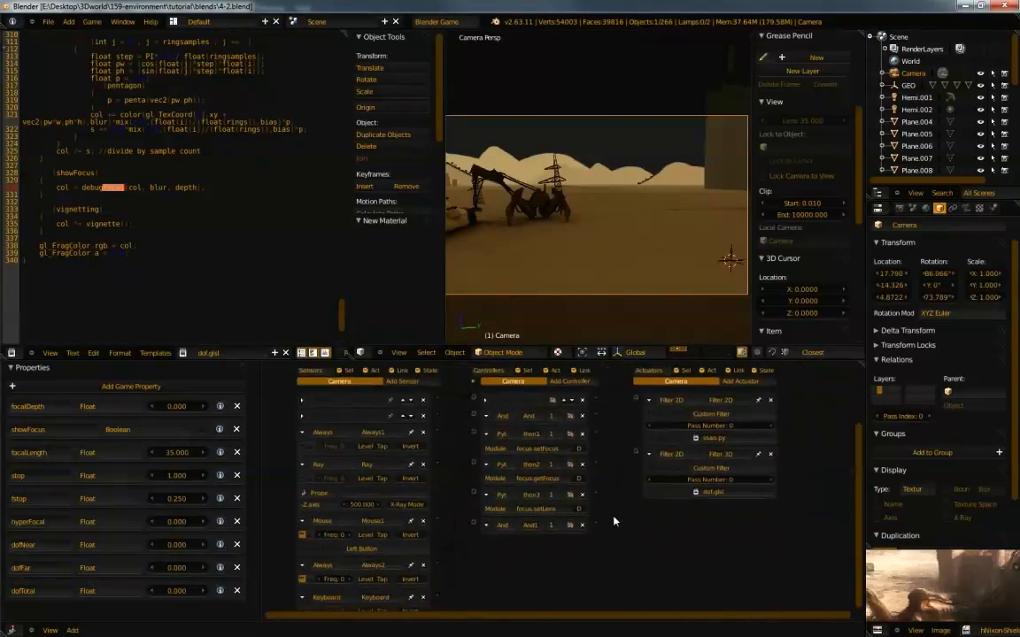
scroll(613, 521, "down", 4)
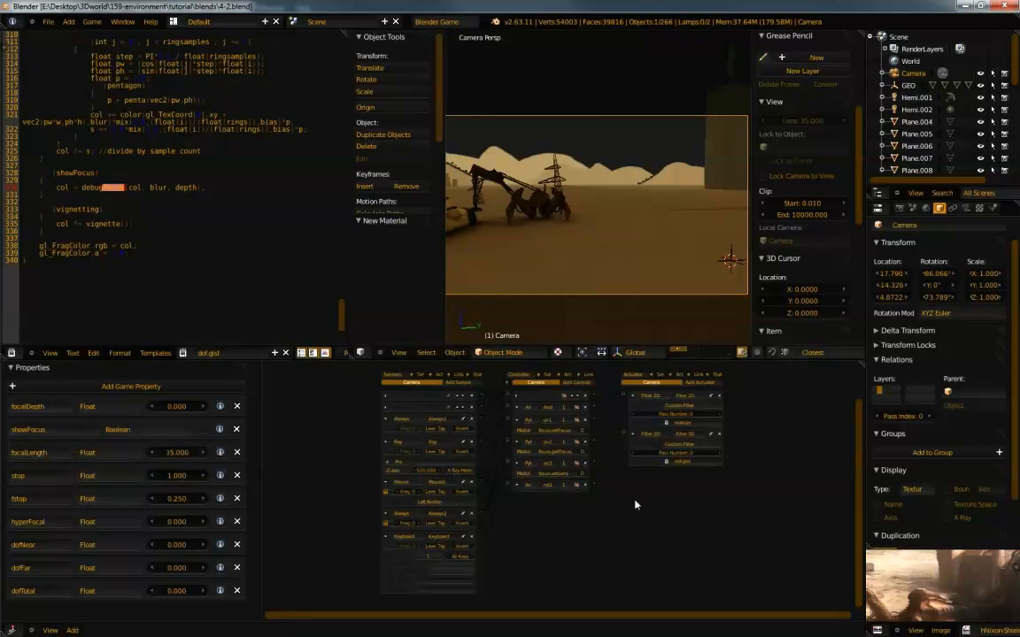
middle_click_drag(635, 505, 601, 539)
scroll(601, 539, "up", 4)
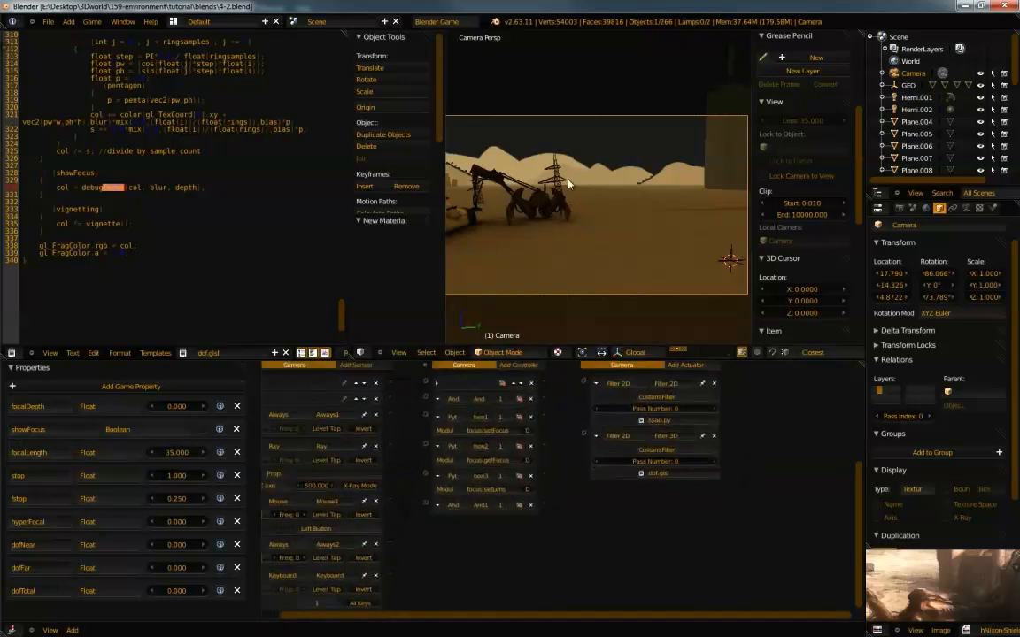
Run the game in a maximized viewport and repeatedly refocus the depth of field on scrap piles, rocks and the fortress walls
key("ctrl+Up")
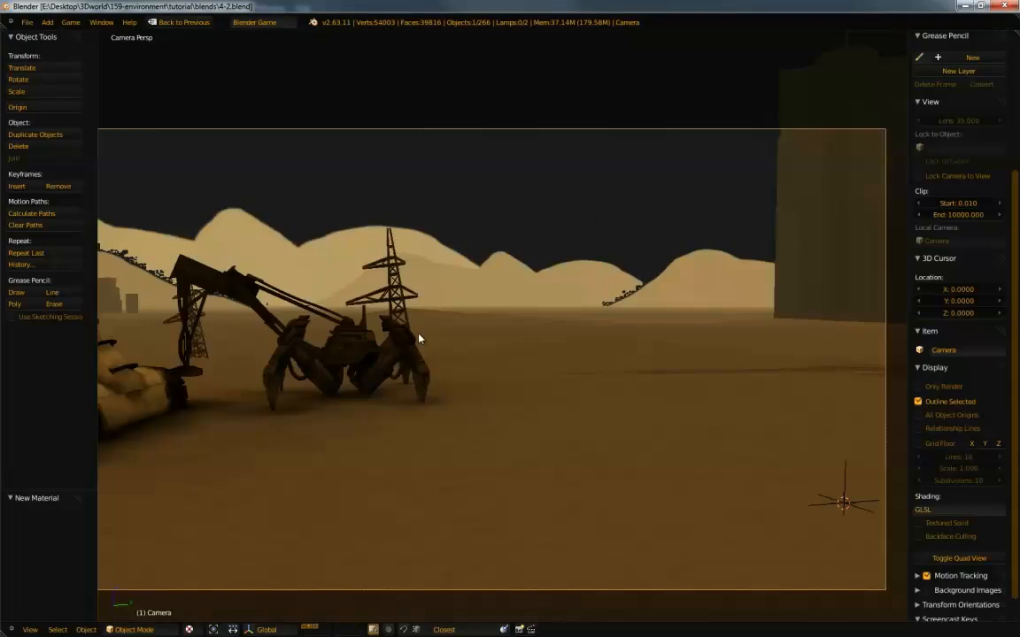
key("p")
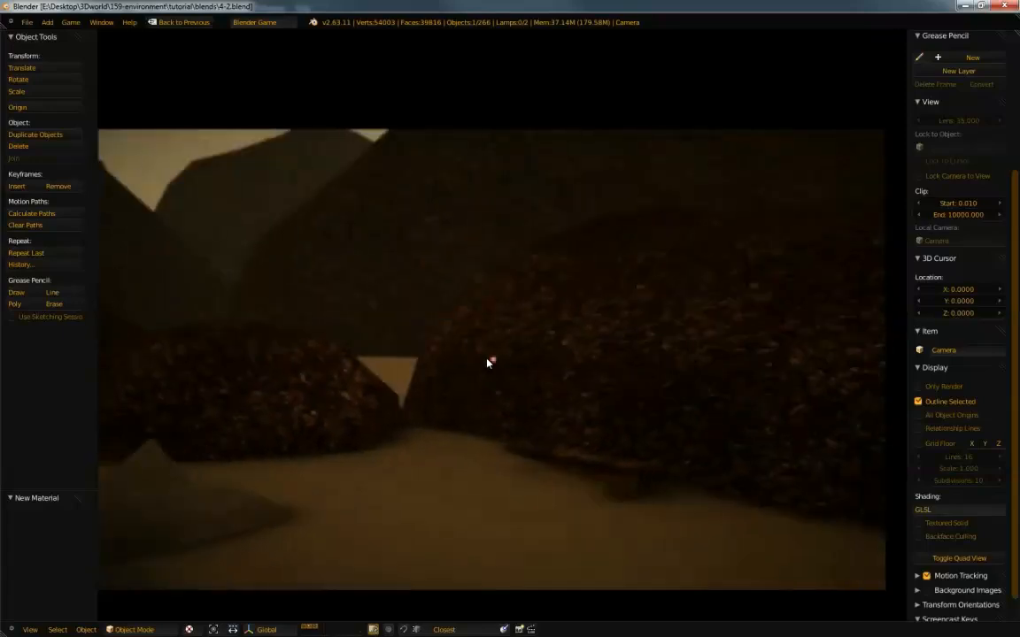
left_click(491, 358)
left_click(492, 361)
left_click(493, 363)
left_click(492, 363)
left_click(493, 362)
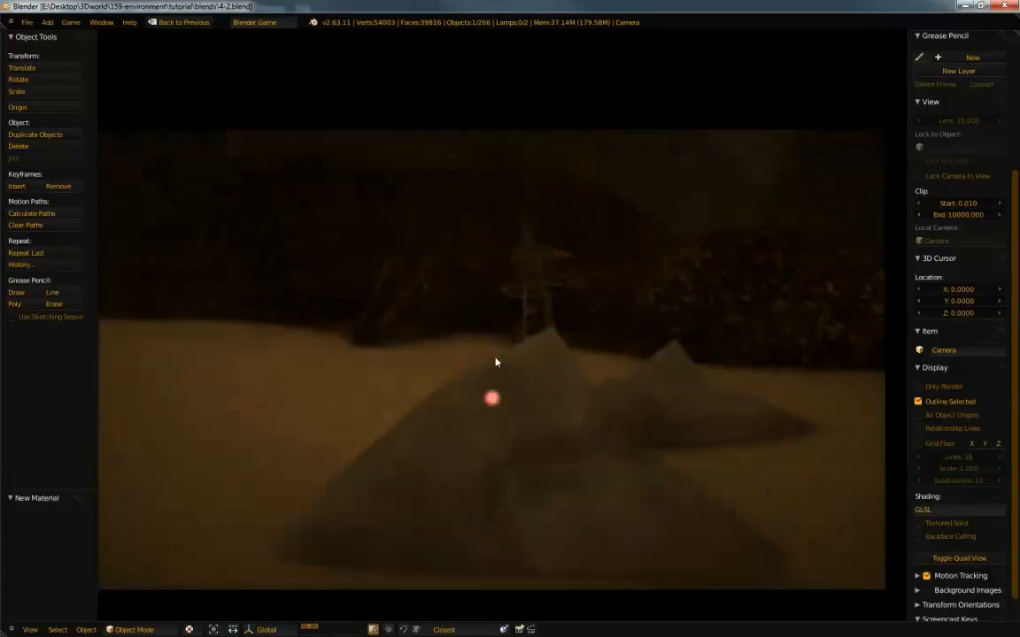
key("w")
left_click(492, 364)
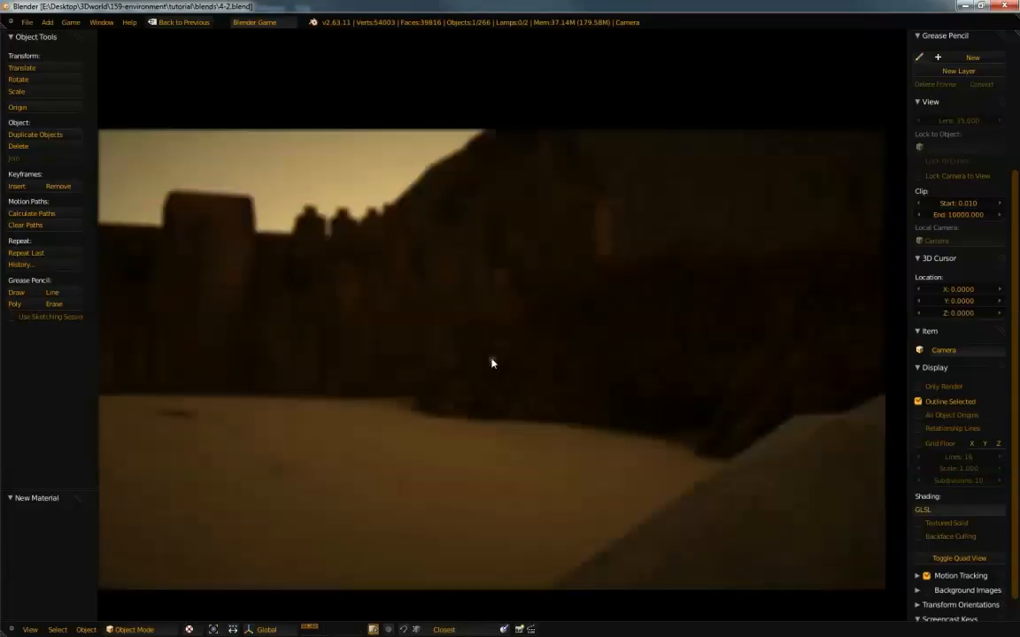
left_click(493, 362)
left_click(492, 362)
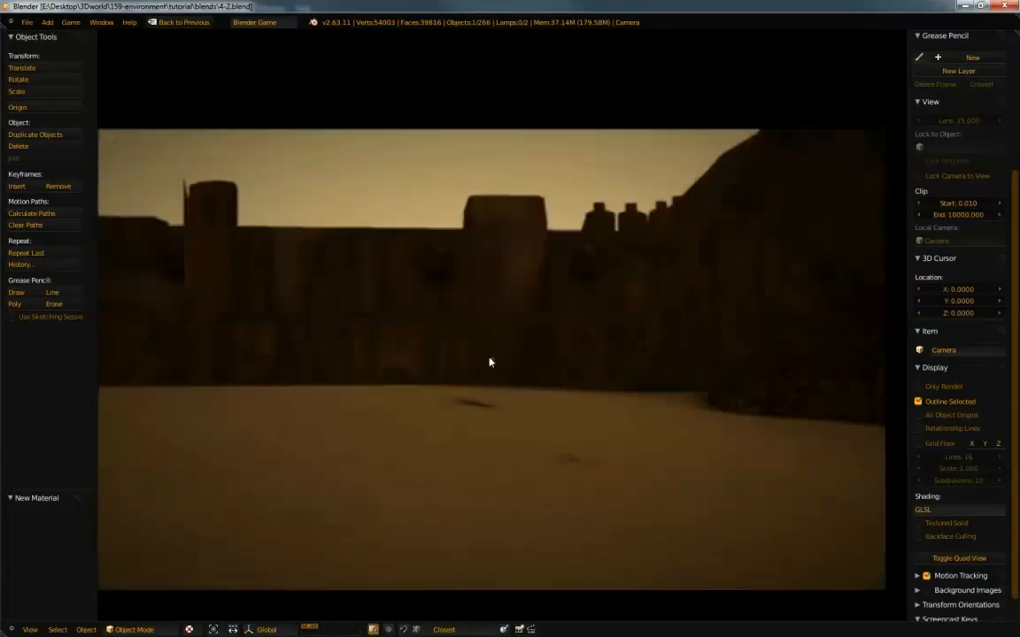
left_click(490, 363)
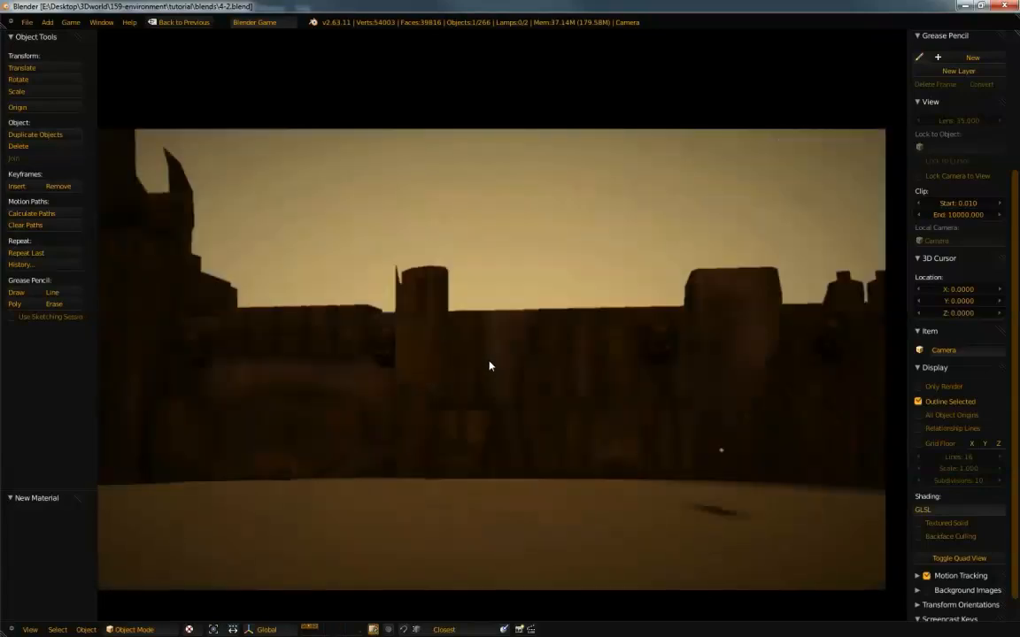
left_click(489, 362)
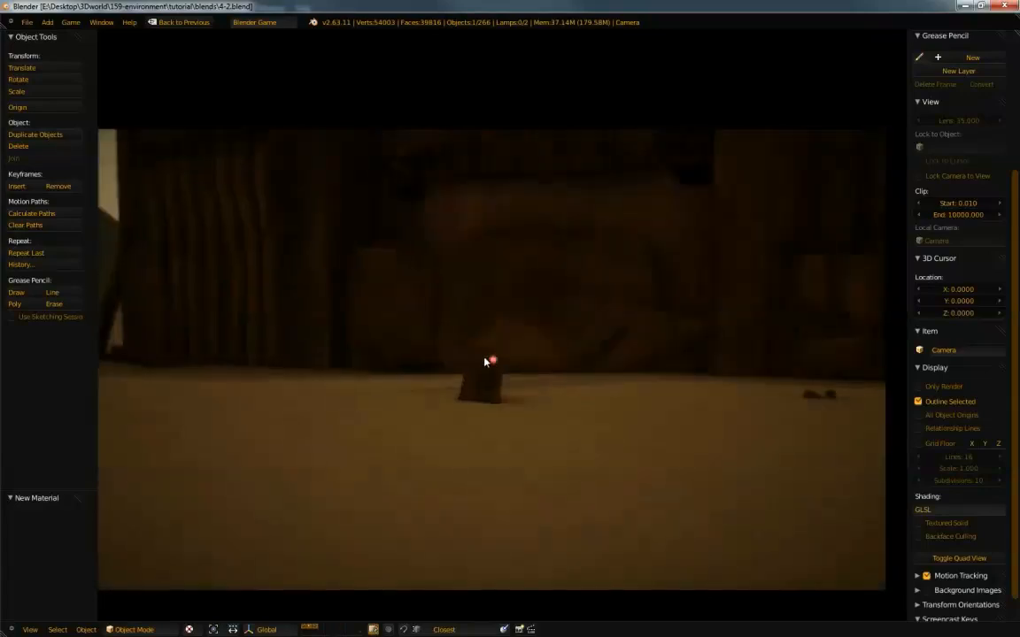
key("w")
left_click(480, 361)
left_click(491, 362)
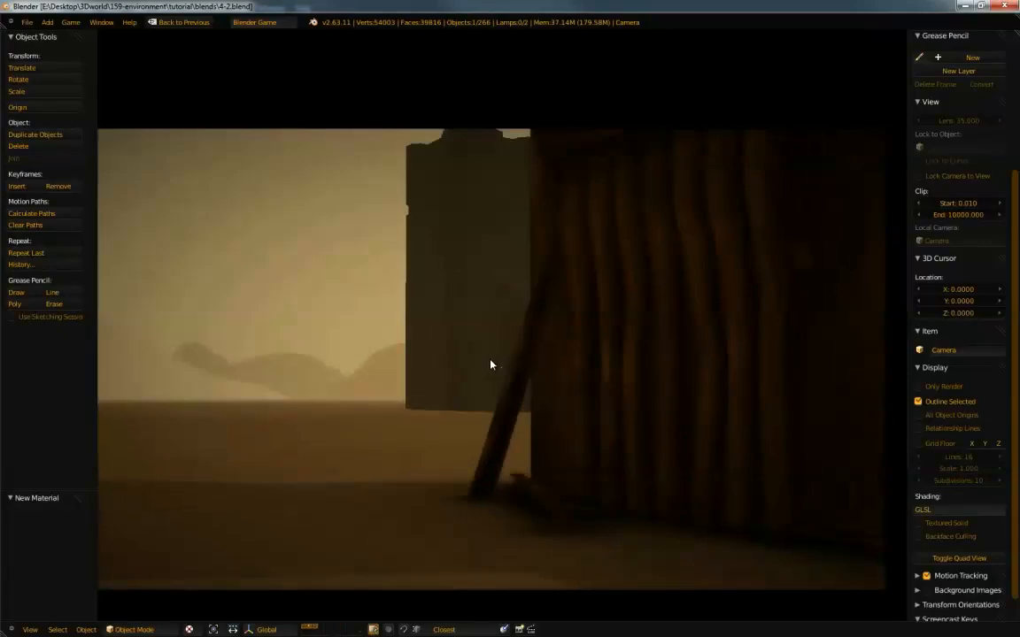
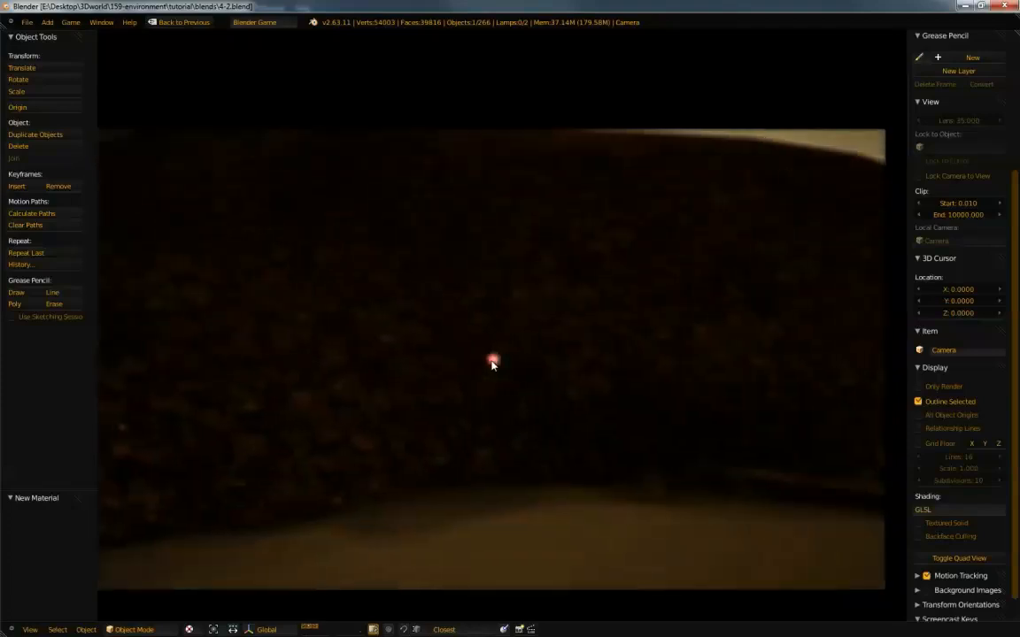
Move around the tank, walking excavator and fortress in the running game to check the depth of field, and stop the game
key("d")
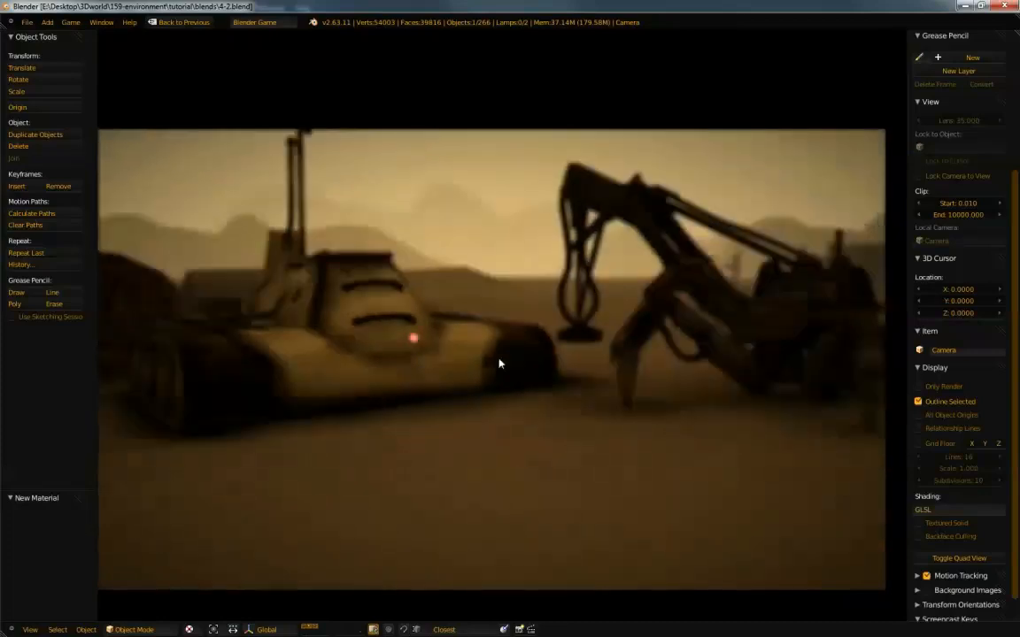
key("w")
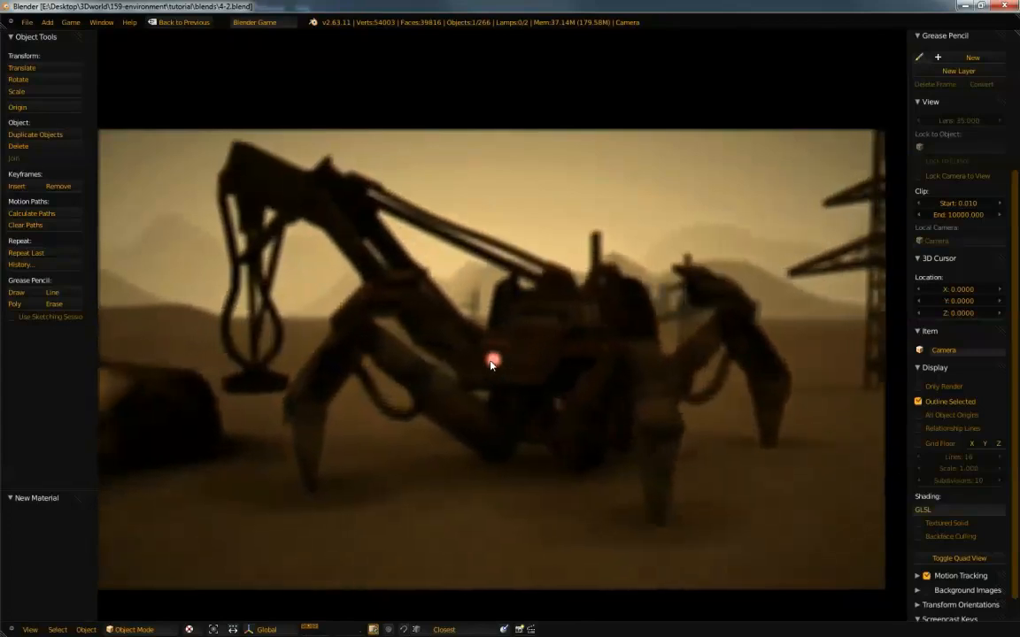
key("s")
key("a")
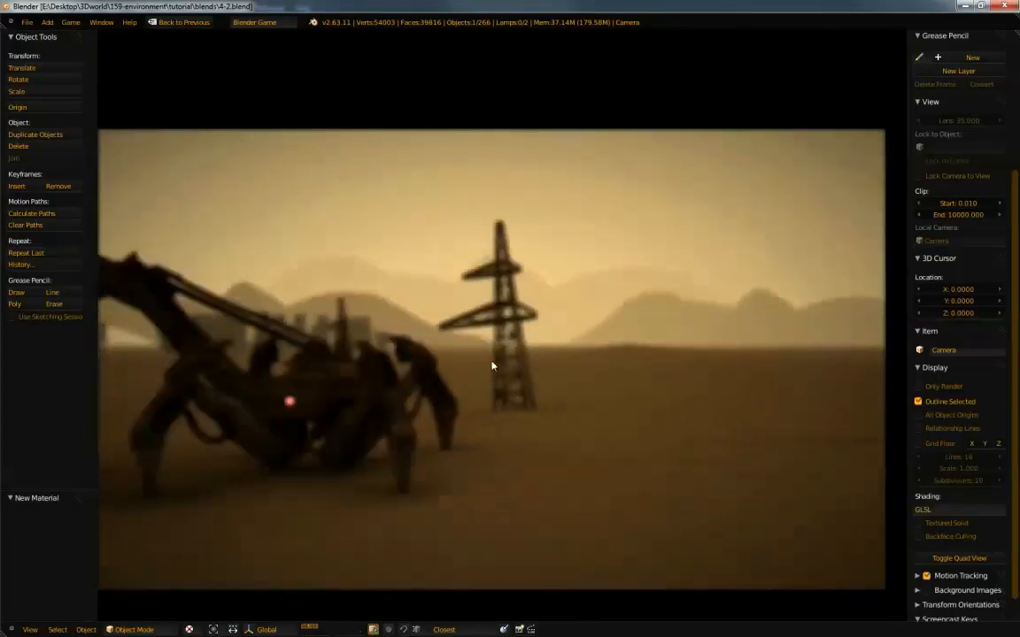
key("s")
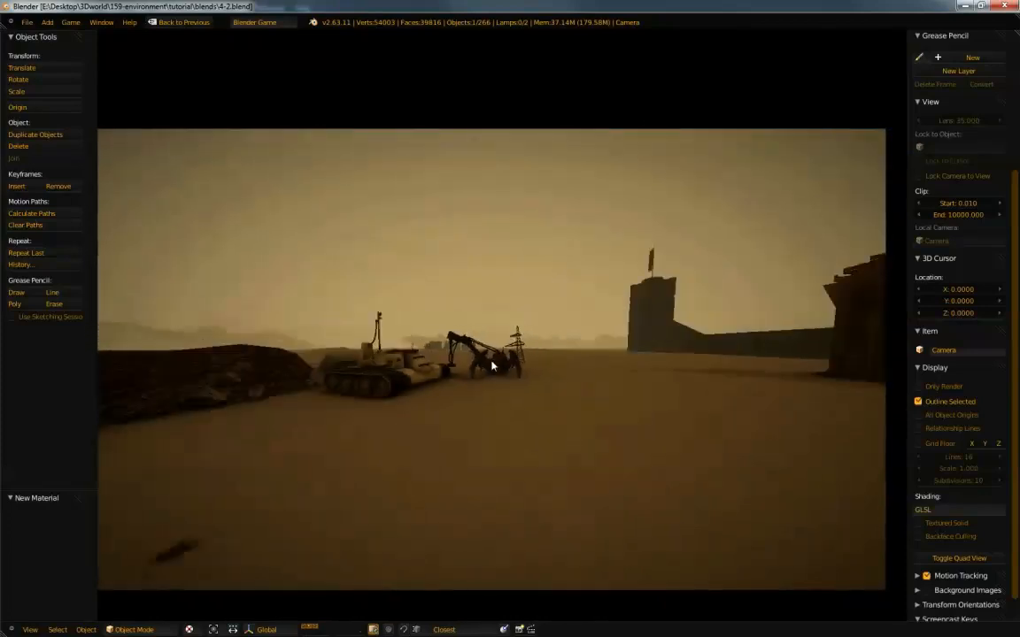
key("w")
key("s")
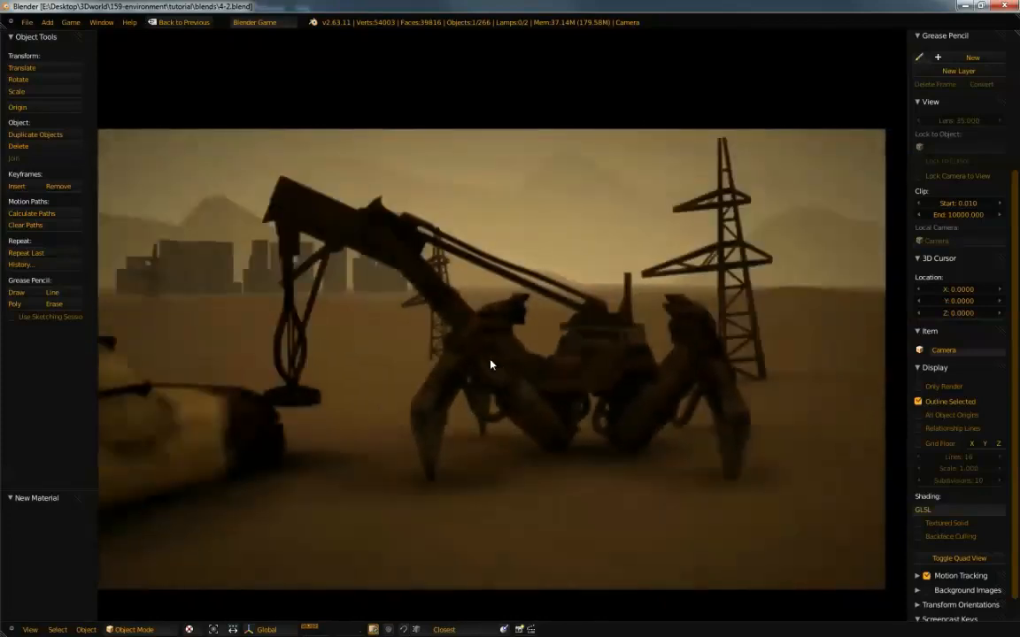
key("a")
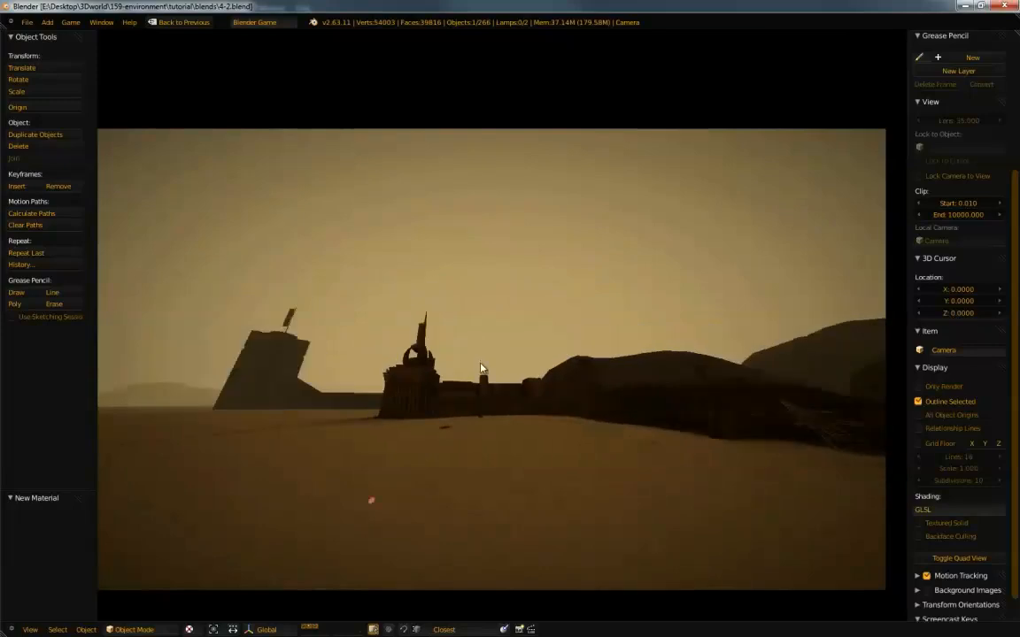
key("w")
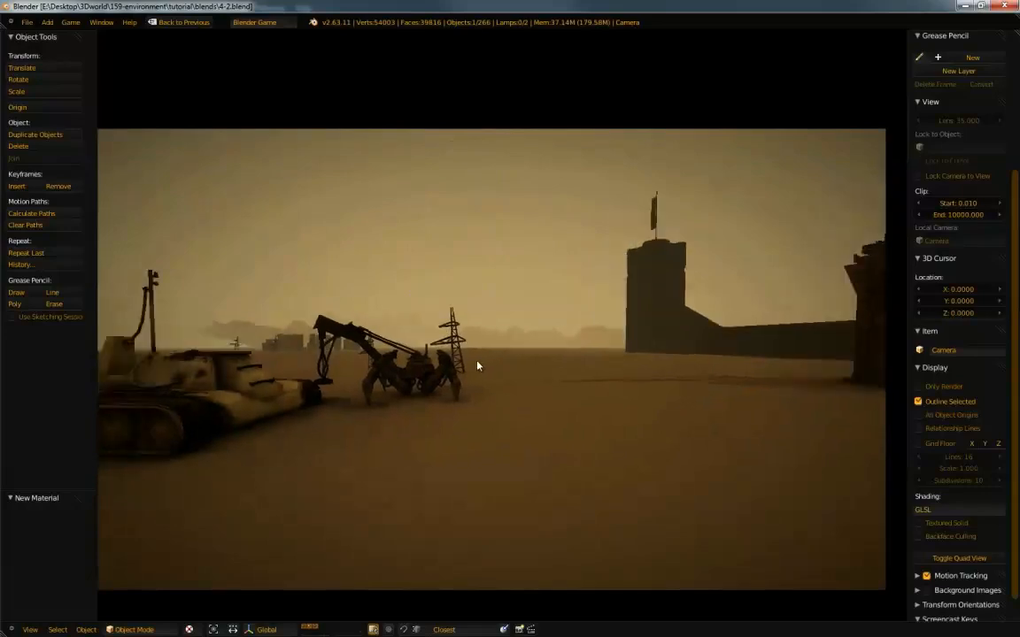
key("Escape")
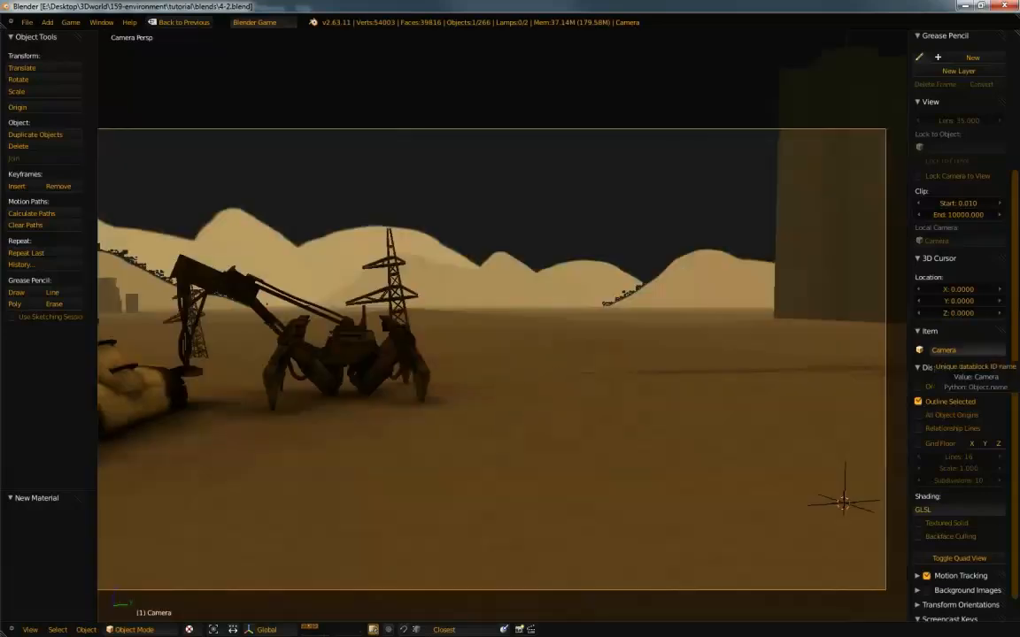
Inspect the scrap piles, tank and fortress from outside and through the camera
middle_click_drag(502, 354, 515, 351, "shift")
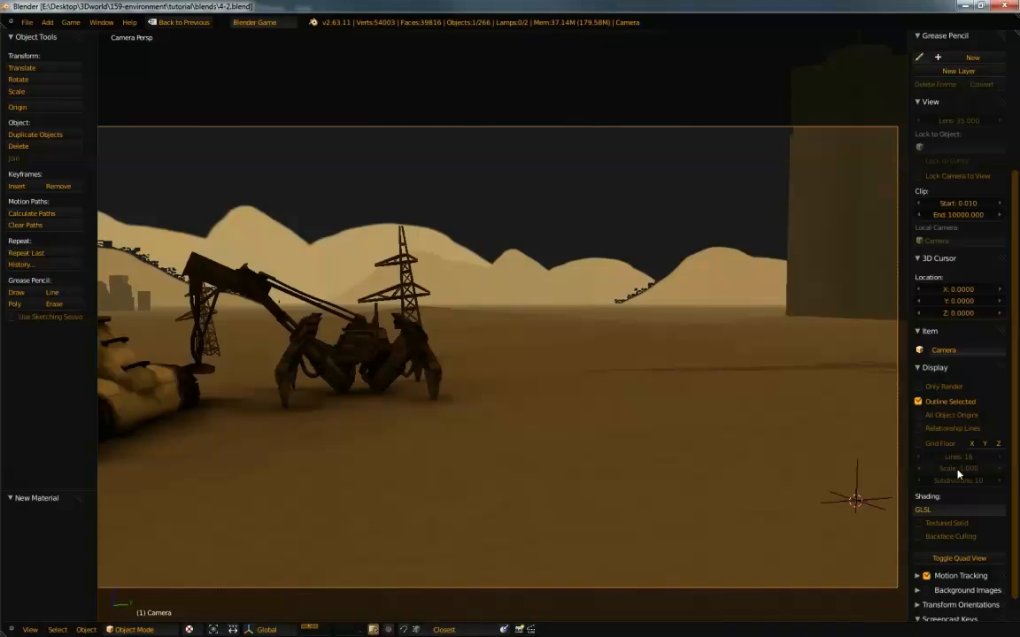
middle_click_drag(445, 398, 531, 462)
scroll(533, 462, "down", 15)
middle_click_drag(586, 352, 657, 318)
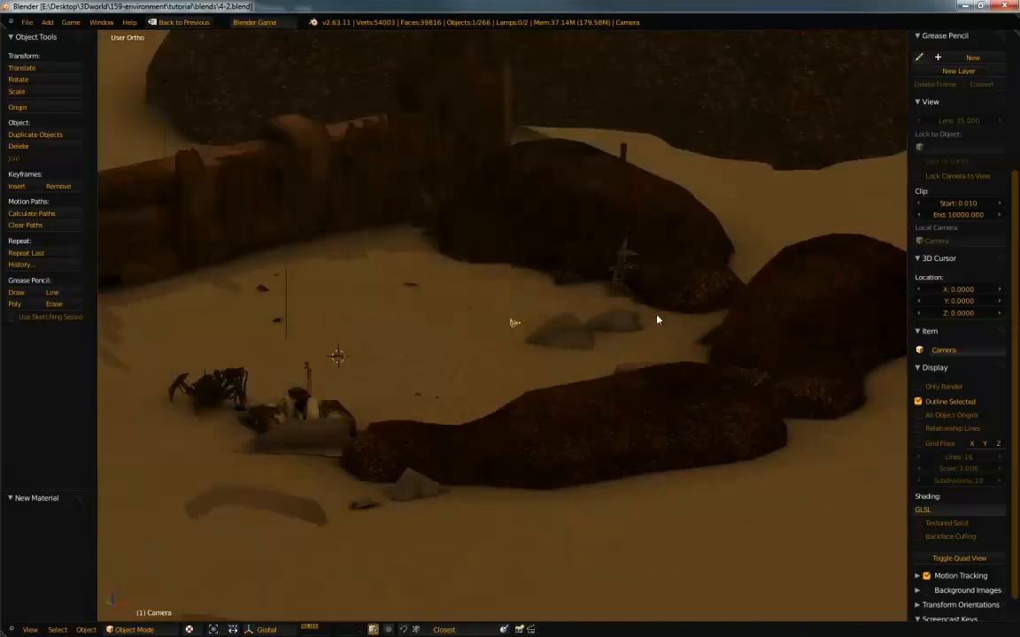
middle_click_drag(522, 269, 602, 294, "shift")
mouse_move(602, 395)
middle_mouse_down()
mouse_move(601, 352)
mouse_move(601, 374)
middle_mouse_up()
middle_click_drag(517, 412, 430, 368)
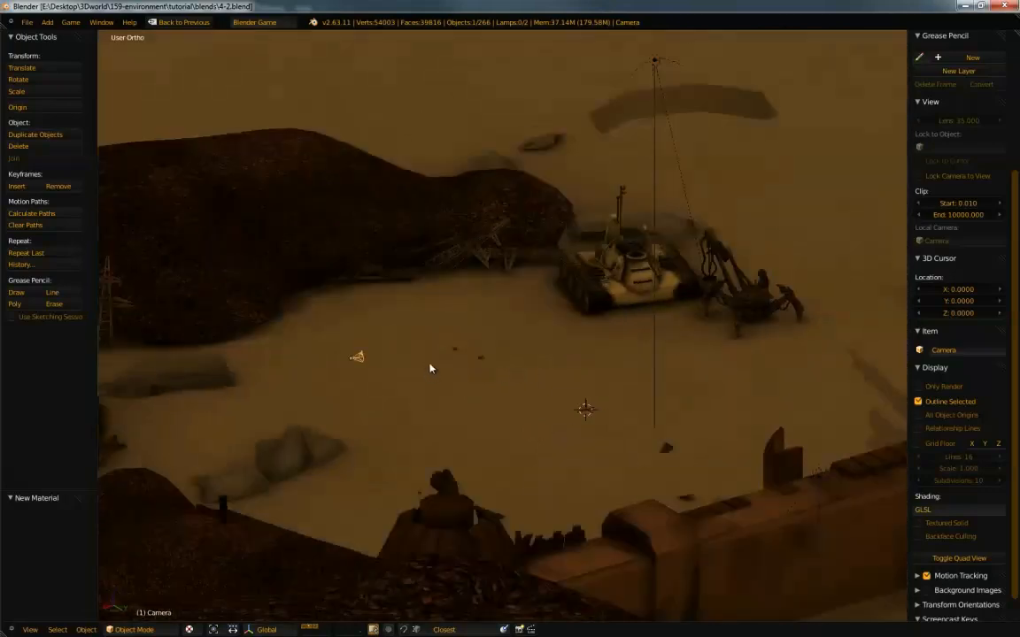
scroll(478, 450, "up", 5)
middle_click_drag(535, 469, 534, 476)
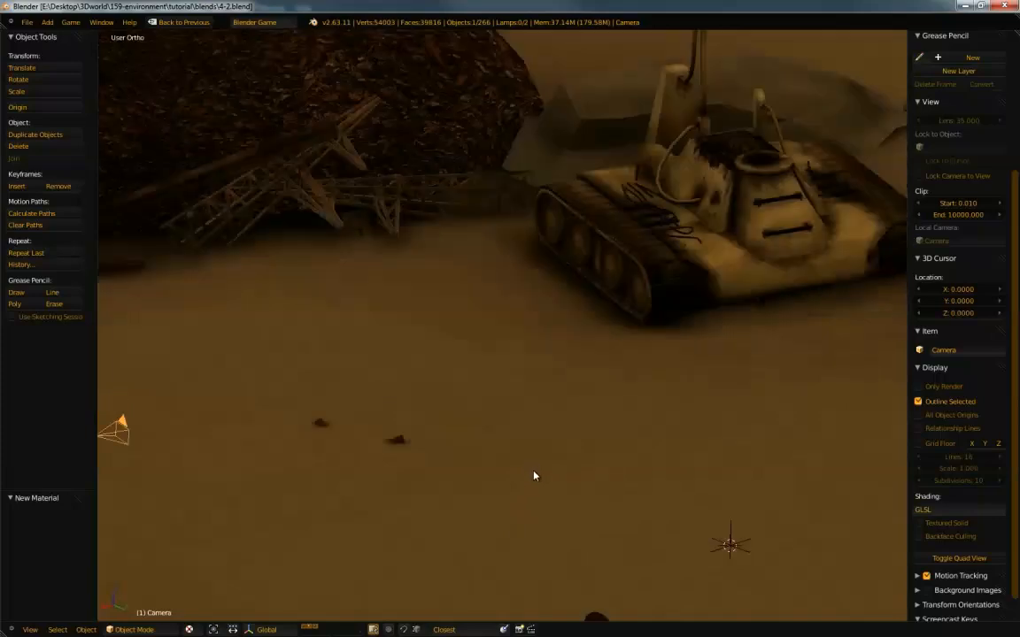
key("KP_0")
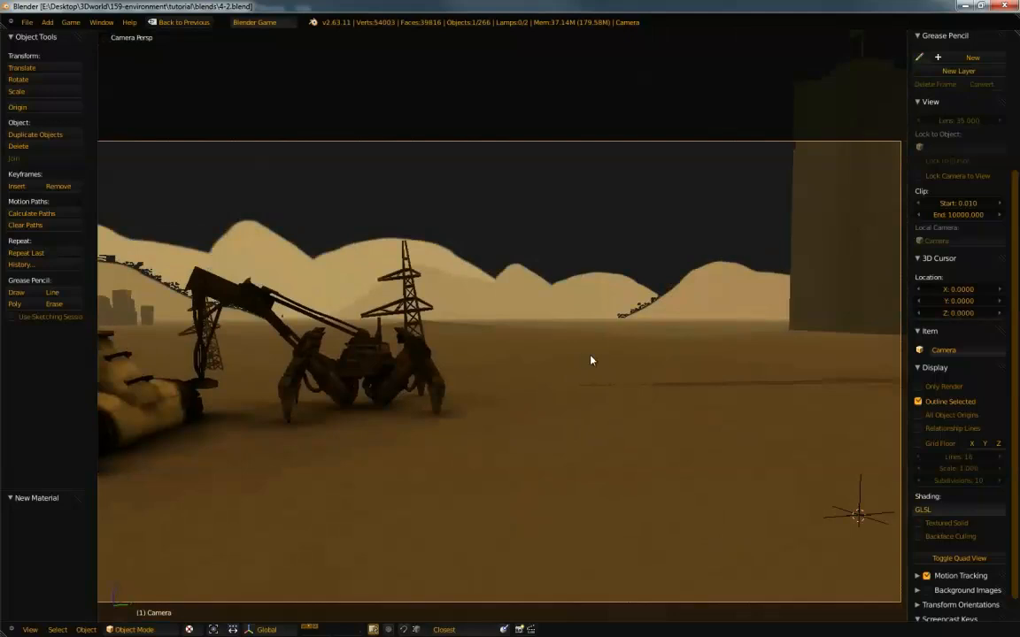
middle_click_drag(590, 360, 557, 353, "shift")
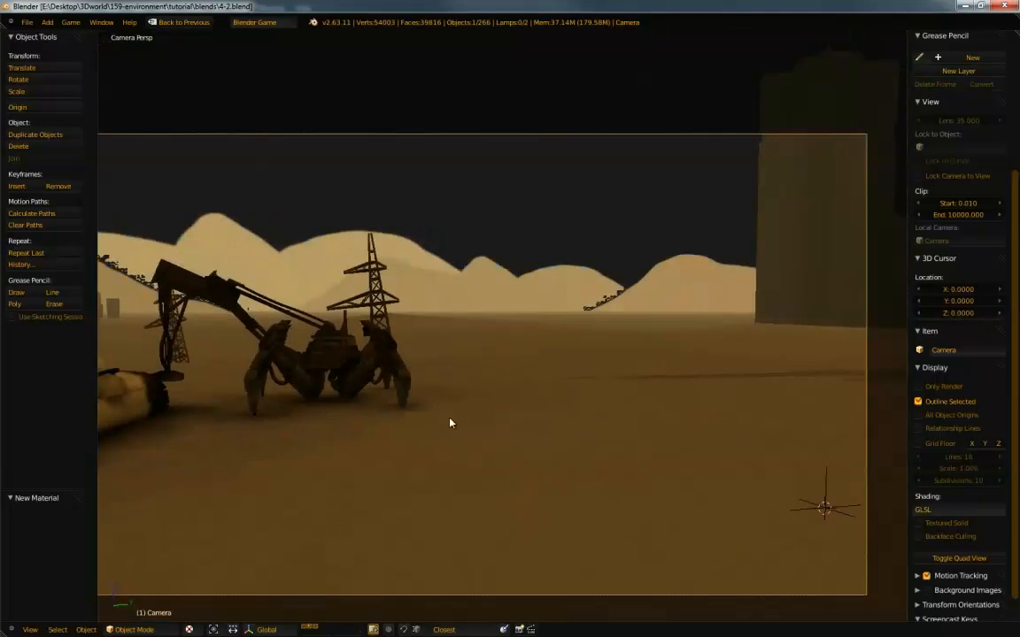
key("KP_0")
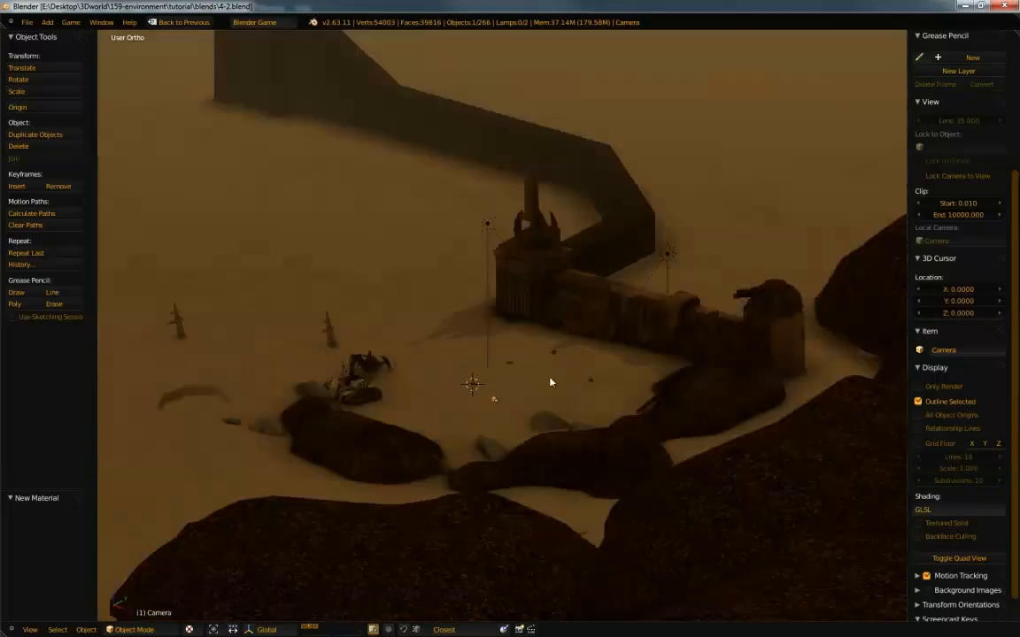
Select the sun lamp behind the fortress wall, restore the layout and expand the 3D viewport over the text and logic editors
scroll(611, 363, "up", 10)
scroll(774, 191, "down", 4)
right_click(849, 202)
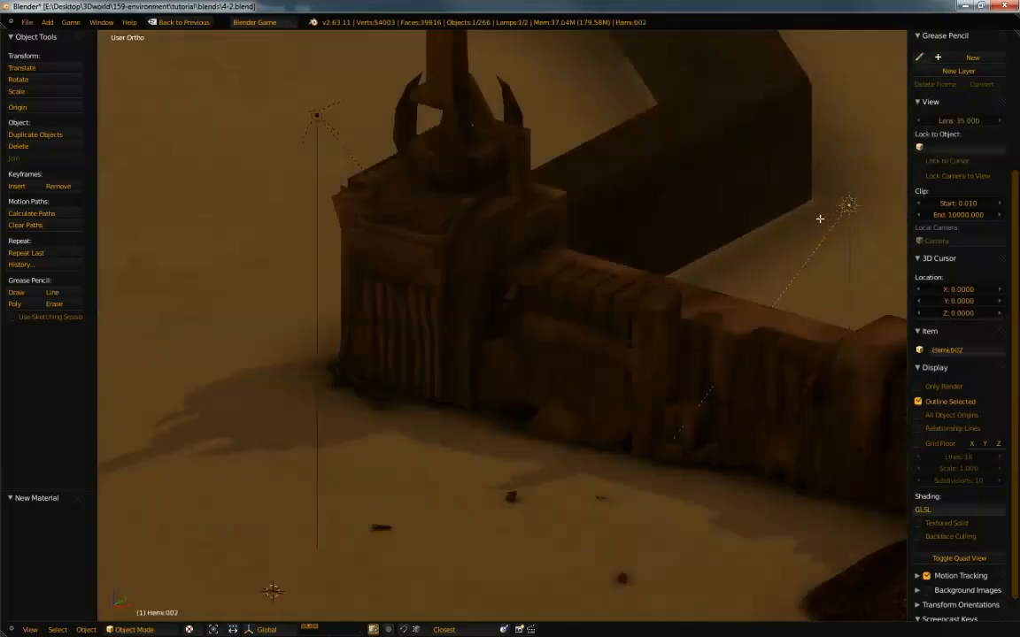
key("ctrl+Up")
middle_click_drag(634, 214, 621, 246)
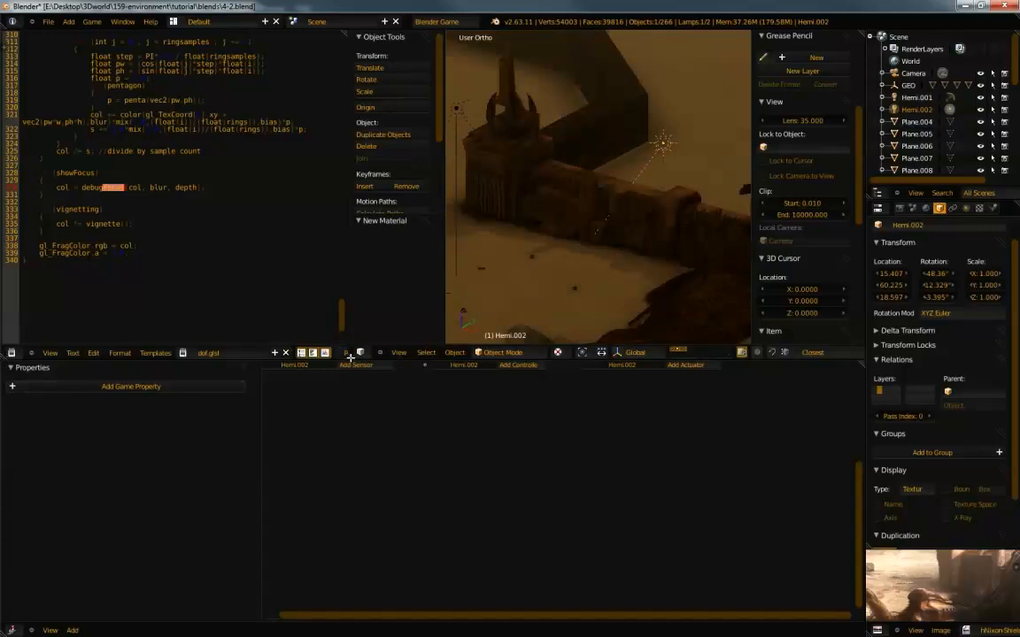
left_click_drag(198, 346, 160, 348)
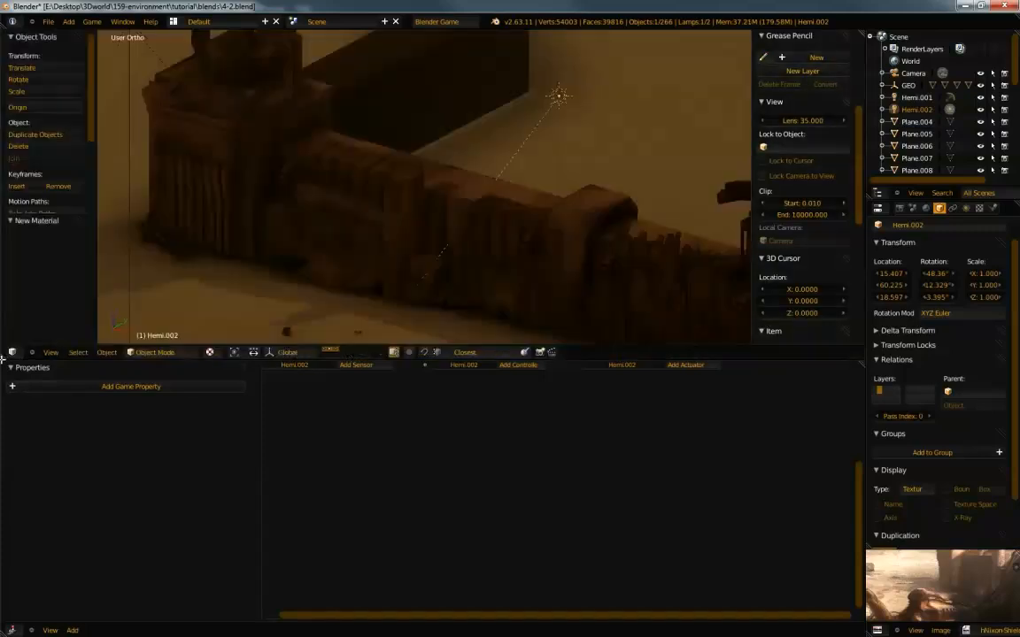
left_click_drag(2, 358, 591, 388)
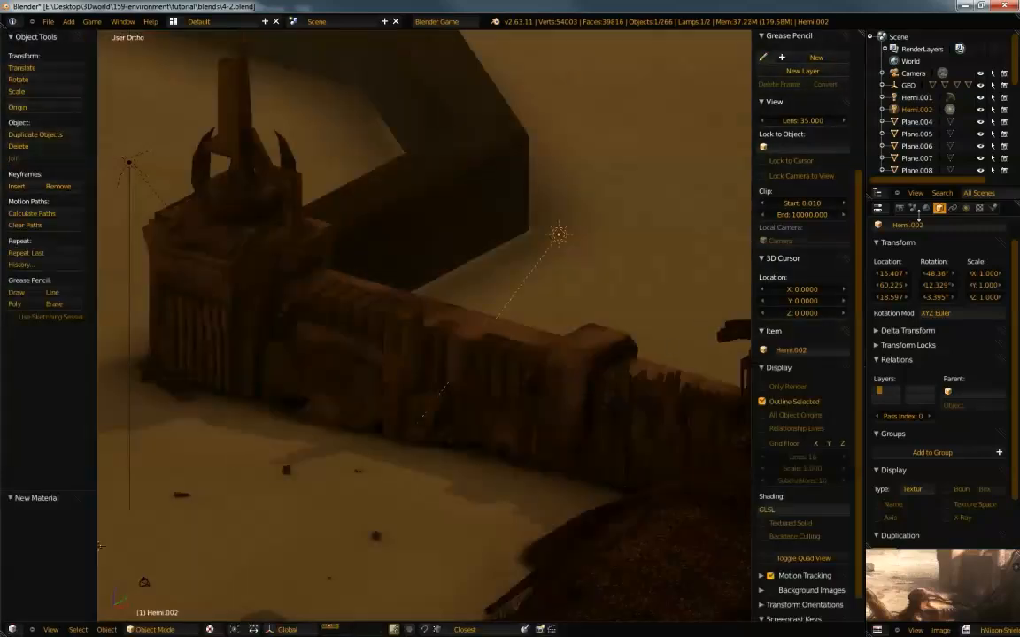
Change the sun lamp's light colour to light blue
left_click(965, 209)
left_click(899, 400)
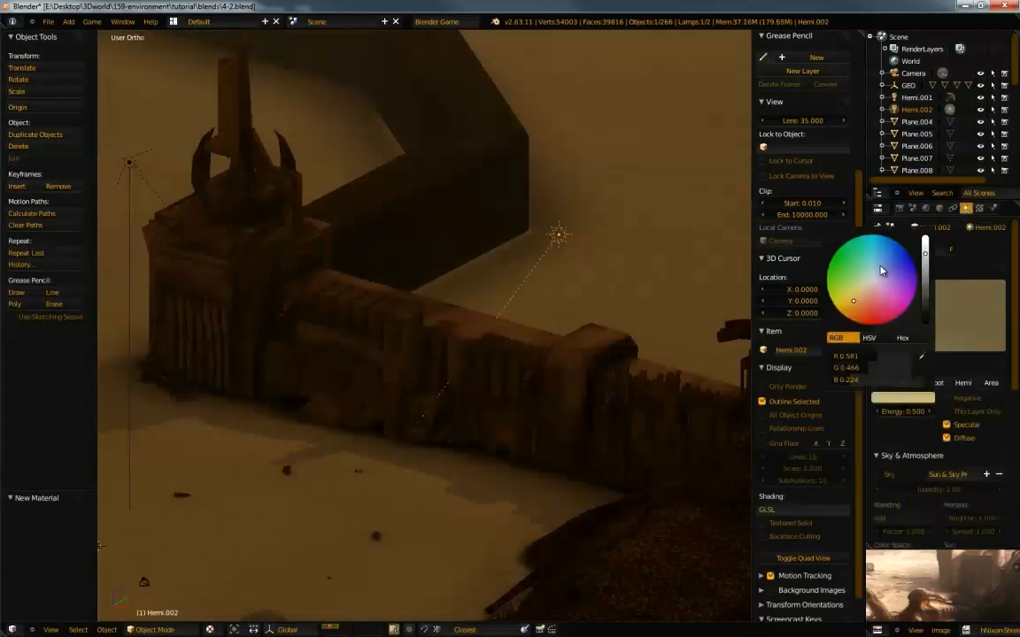
left_click(877, 270)
left_click(881, 268)
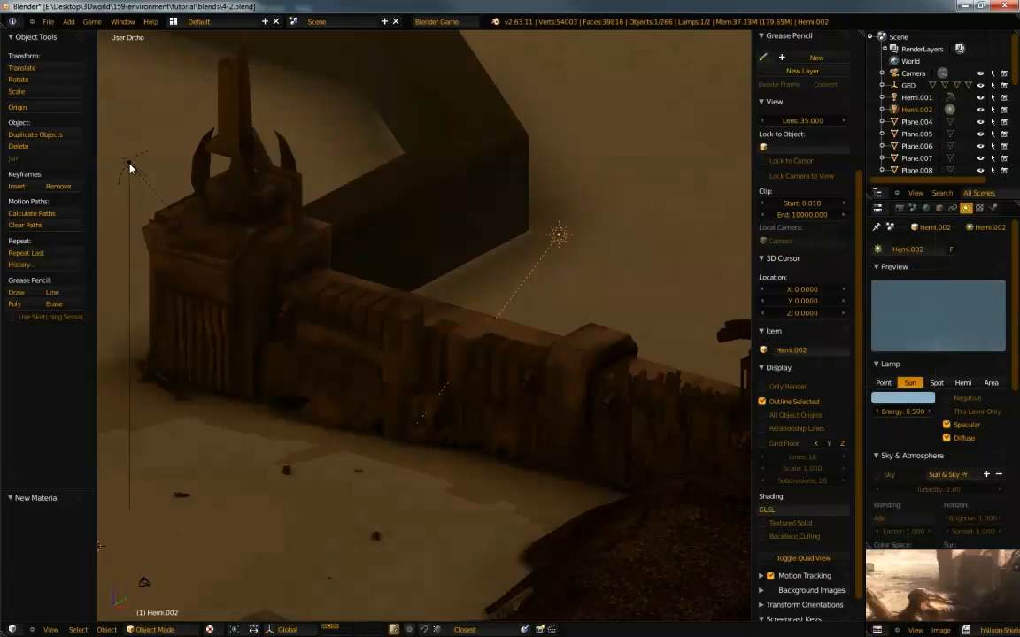
Select the hemi lamp beside the fortress tower and change its light colour to pale blue
right_click(129, 165)
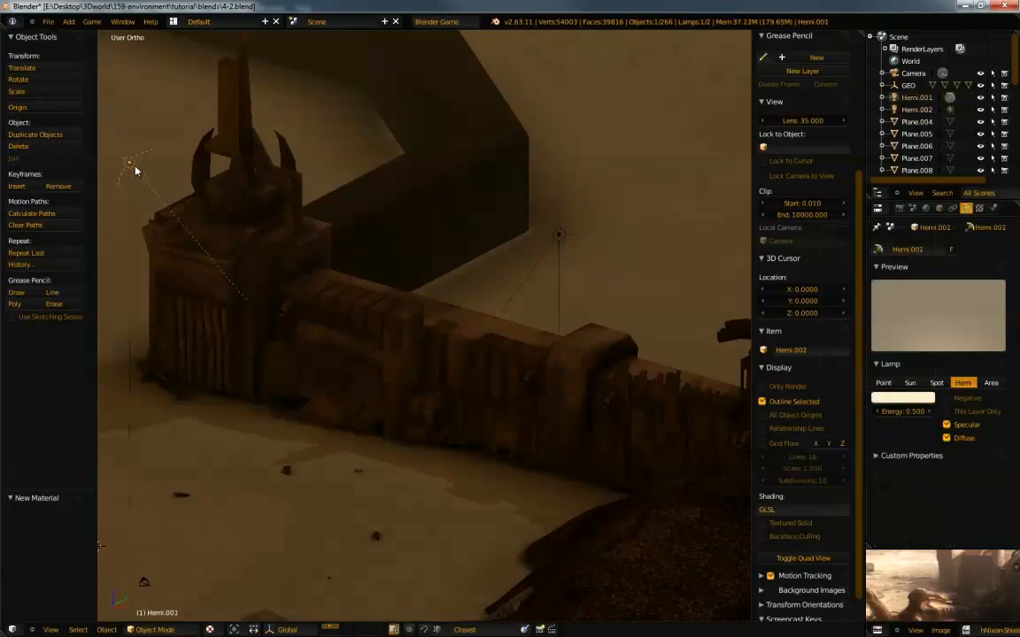
left_click(895, 401)
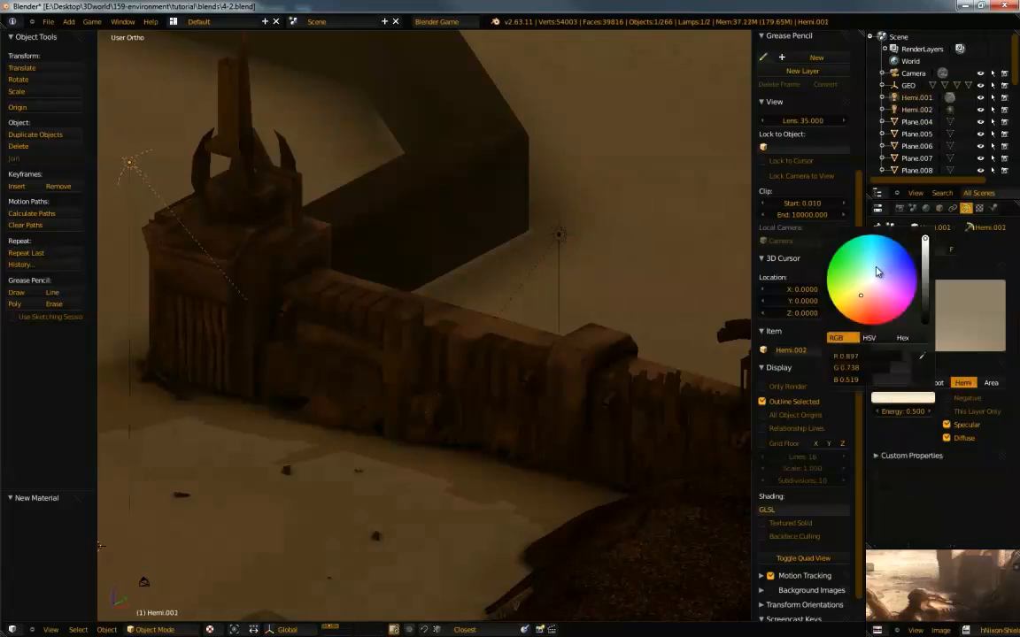
left_click(876, 269)
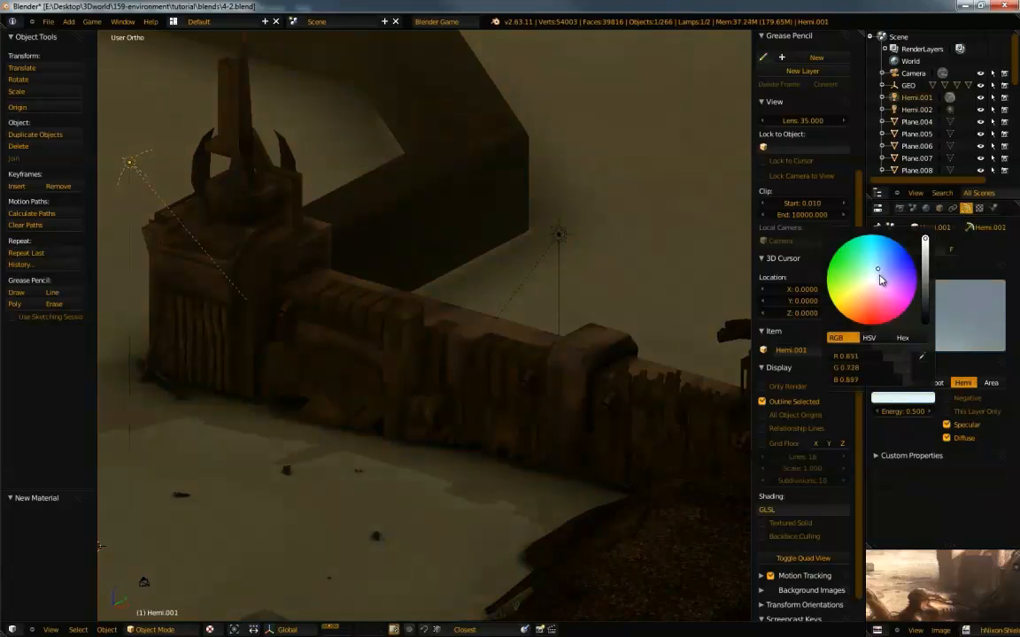
Run the game from the camera view to check the bluish lighting around the rocks and fortress walls, and stop it
key("KP_0")
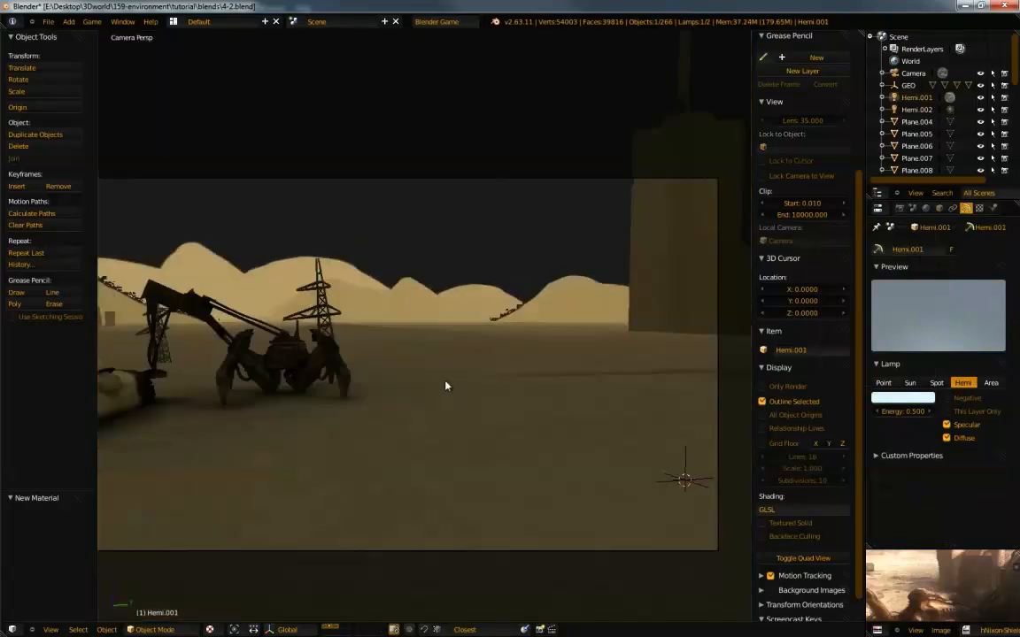
middle_click_drag(455, 376, 560, 372, "shift")
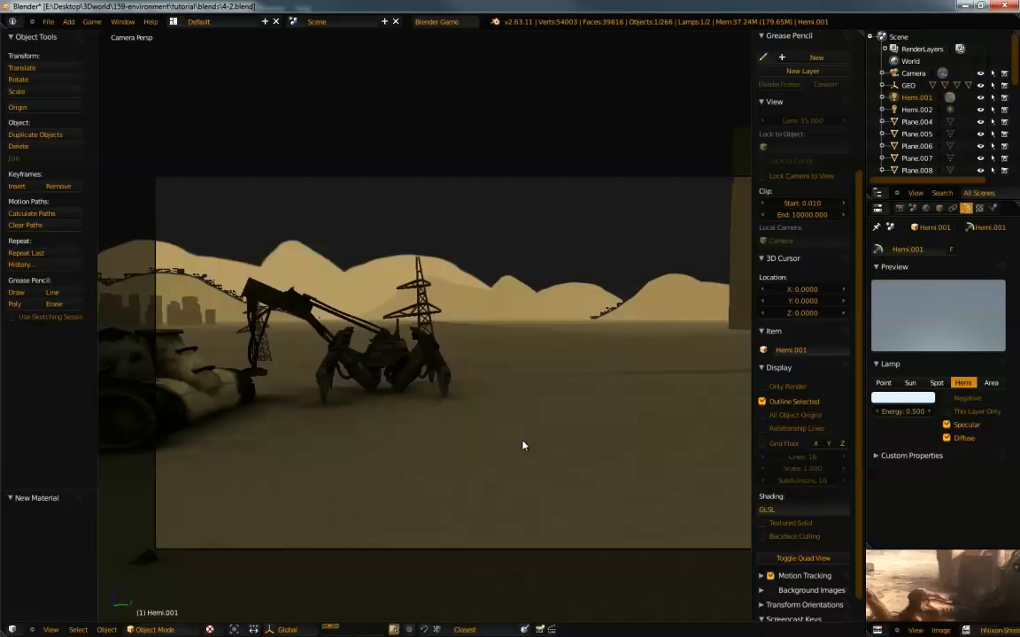
middle_click_drag(518, 388, 445, 375, "shift")
middle_click_drag(457, 301, 482, 358, "shift")
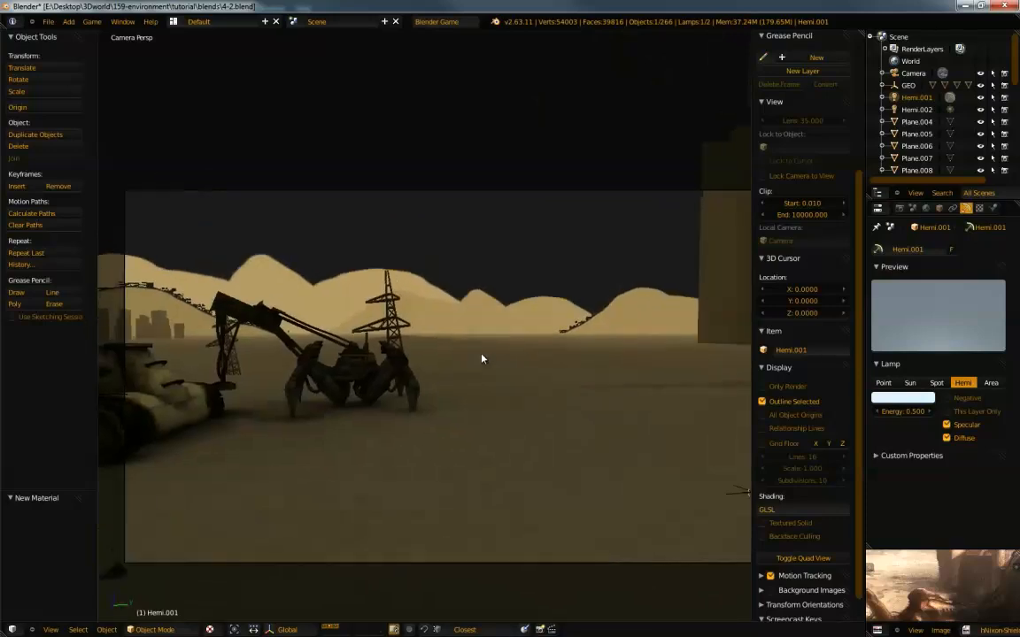
scroll(489, 382, "up", 1)
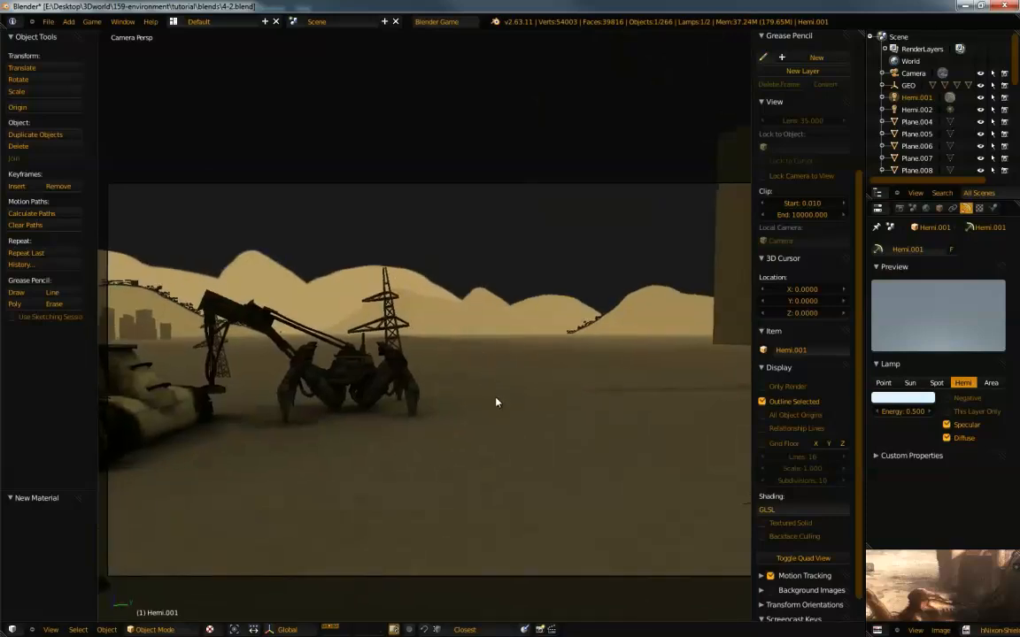
key("p")
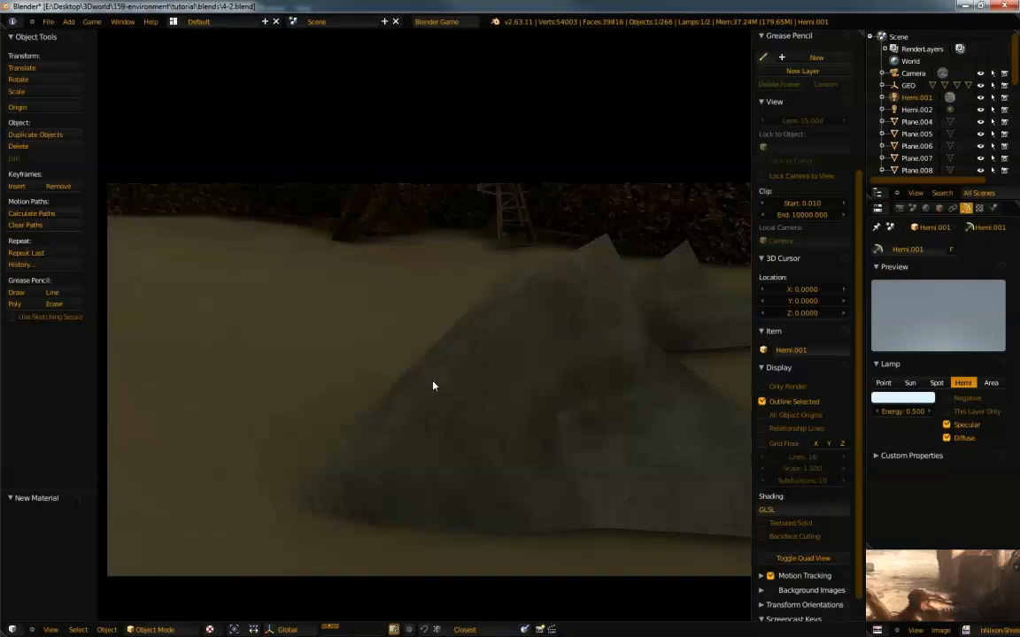
key("w")
key("w")
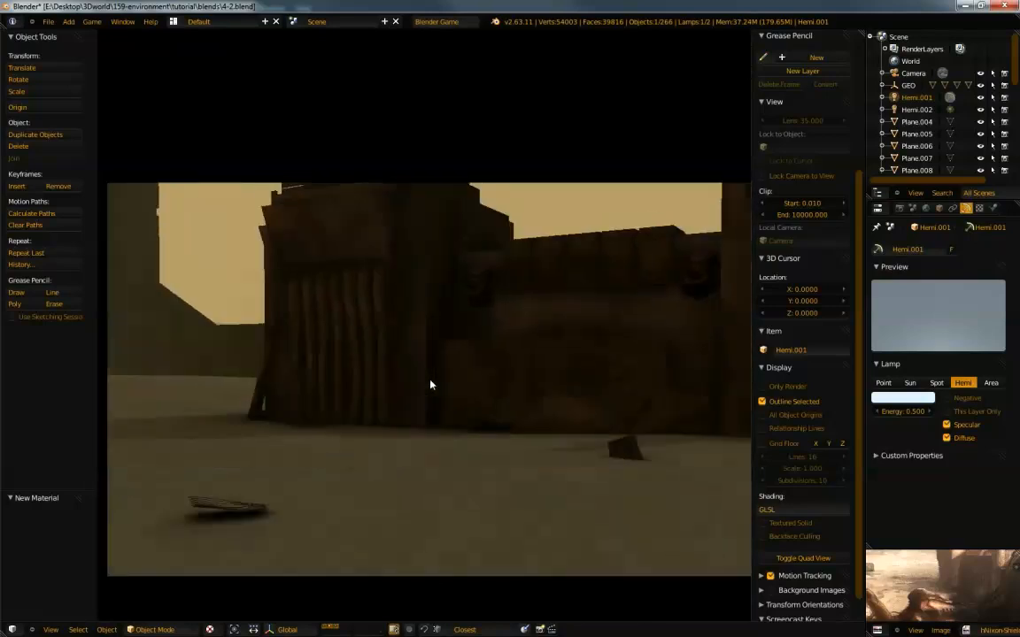
key("w")
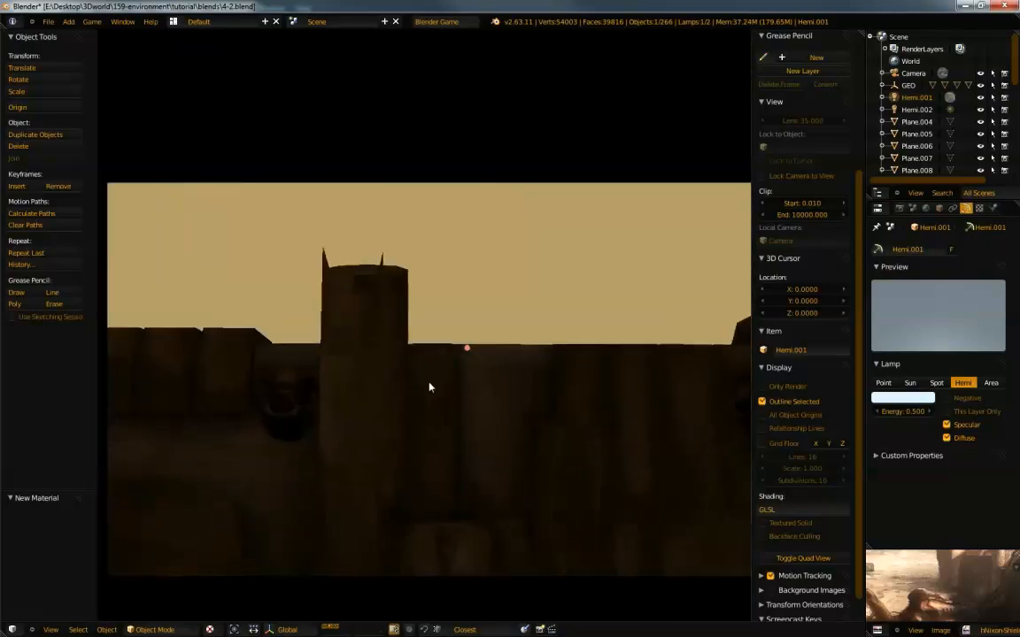
key("w")
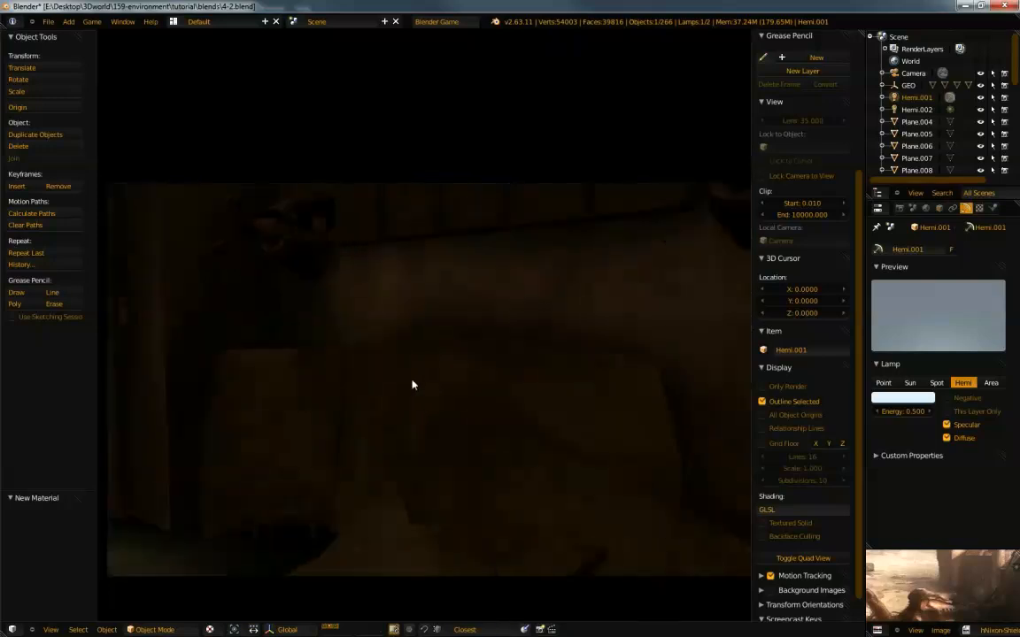
key("w")
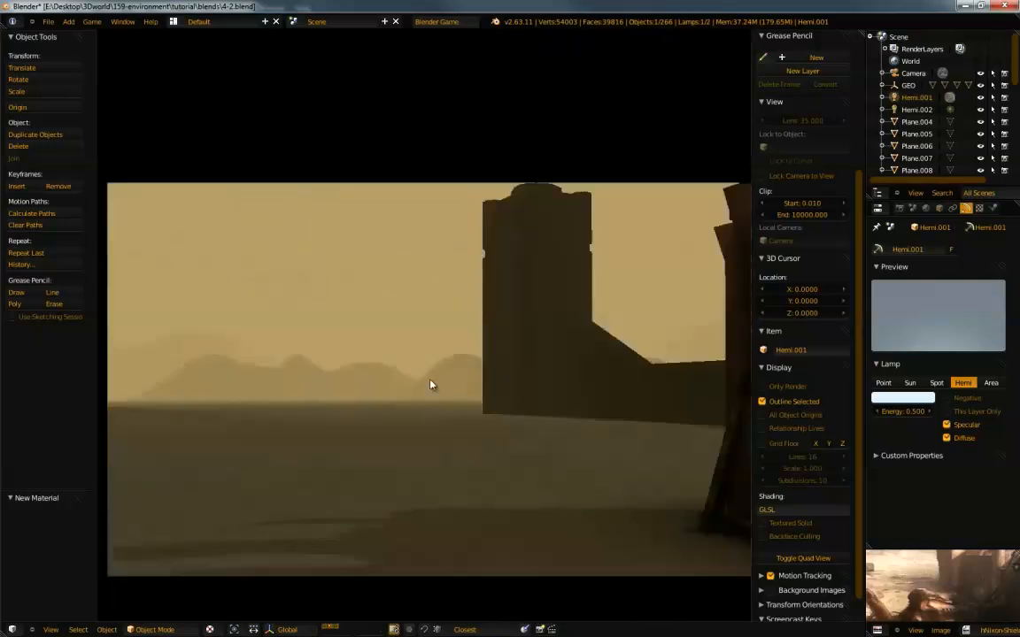
left_click(429, 383)
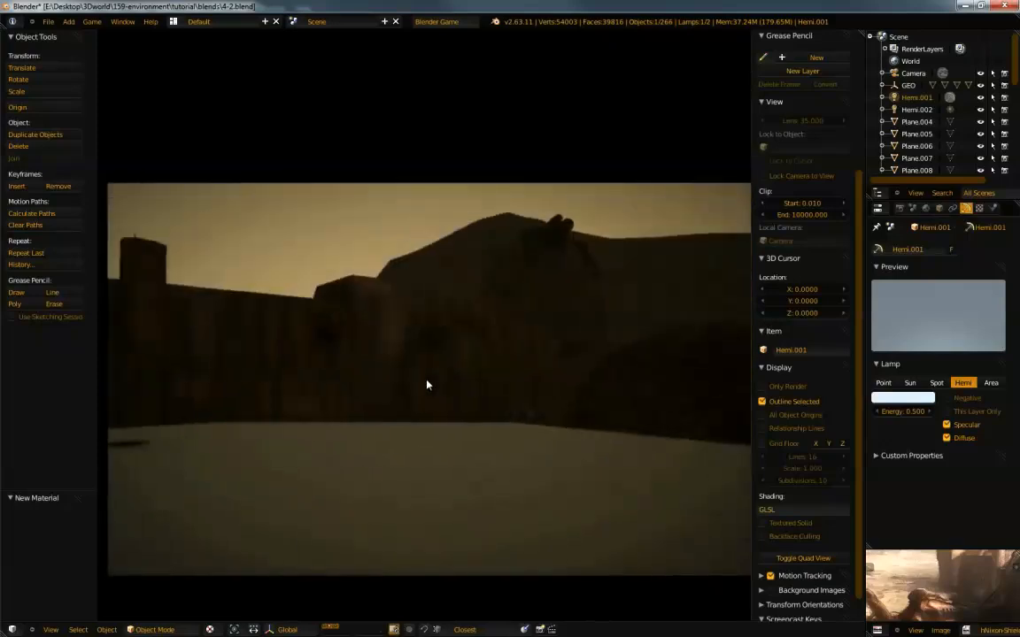
key("Escape")
Examine the desert scene around the fortress, rocks and vehicles from several angles, and return to the camera view
scroll(442, 364, "down", 5)
middle_click_drag(458, 343, 566, 355)
scroll(483, 364, "down", 4)
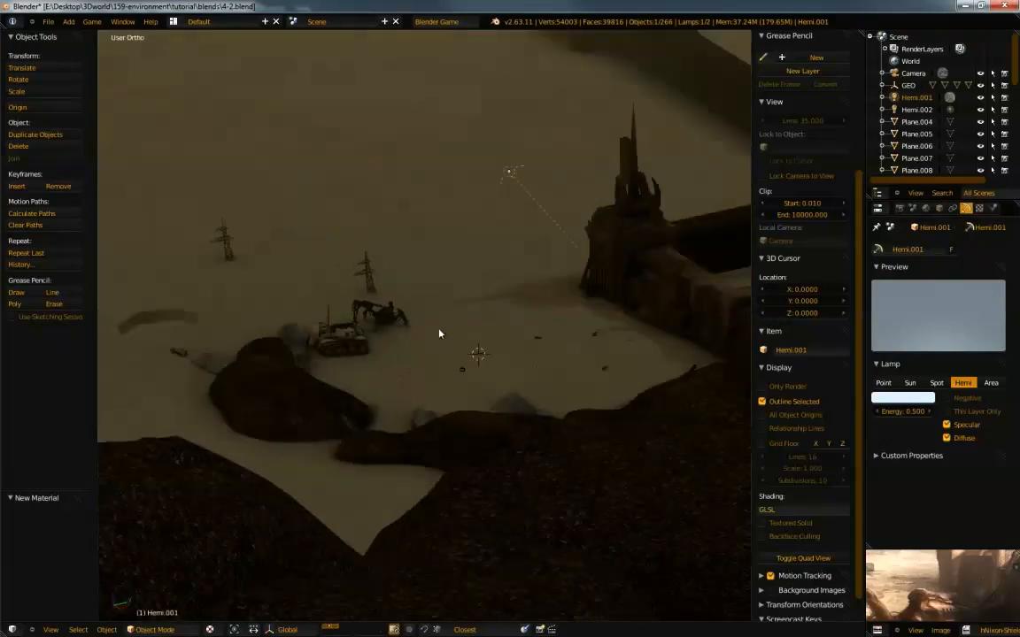
scroll(567, 354, "down", 1)
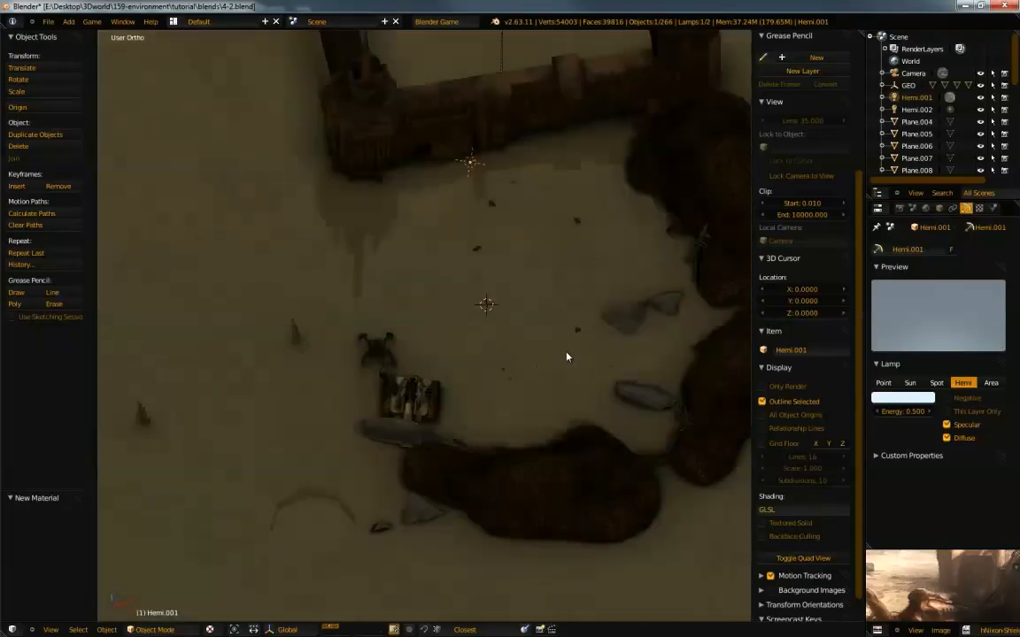
middle_click_drag(508, 296, 421, 353, "shift")
scroll(421, 354, "up", 4)
middle_click_drag(484, 304, 459, 334, "shift")
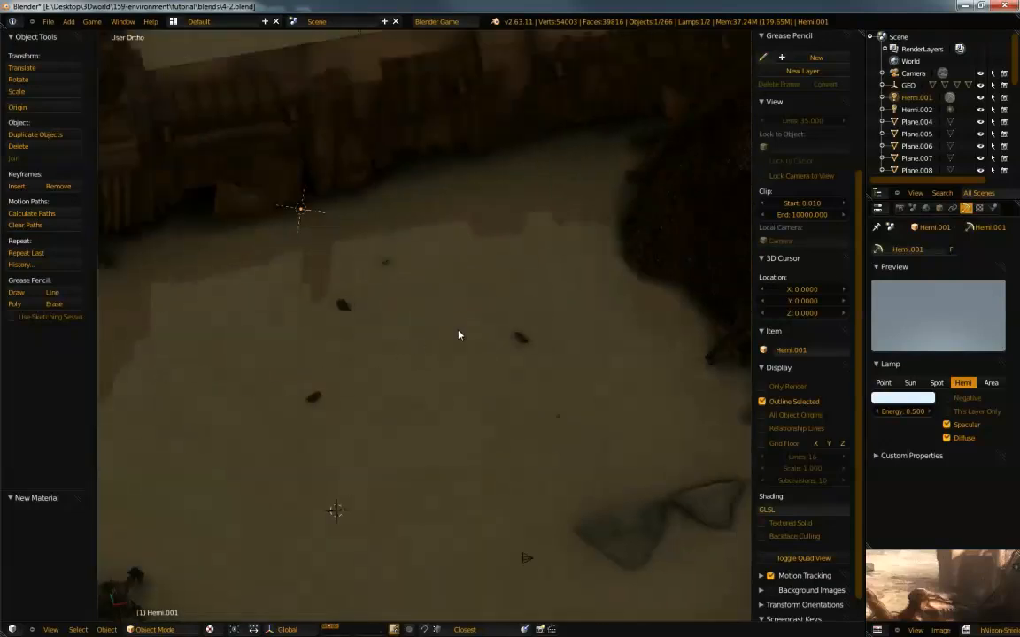
middle_click_drag(397, 321, 282, 328)
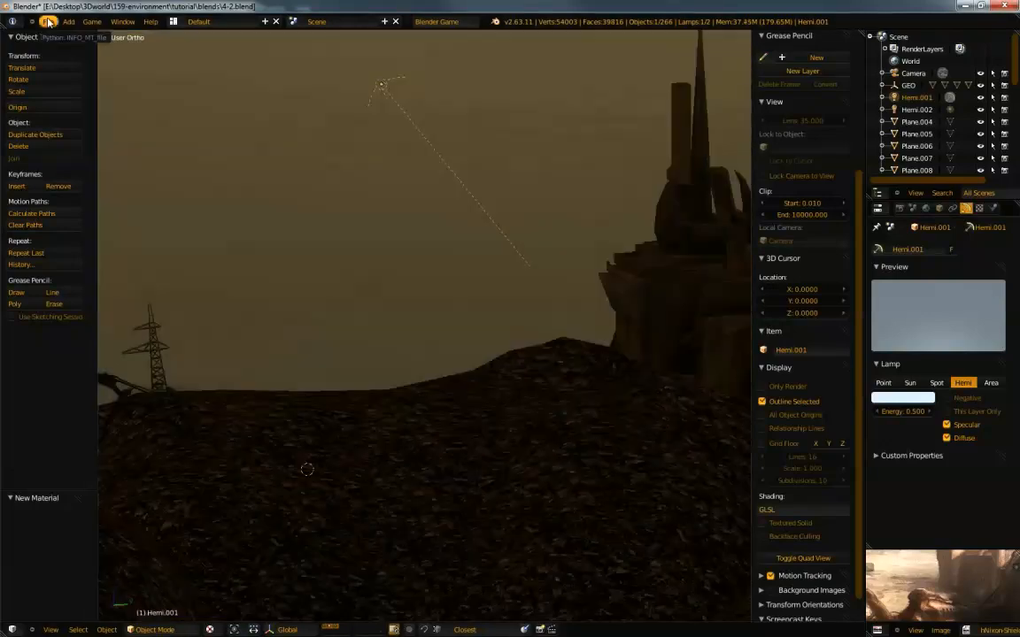
middle_click_drag(446, 233, 577, 280)
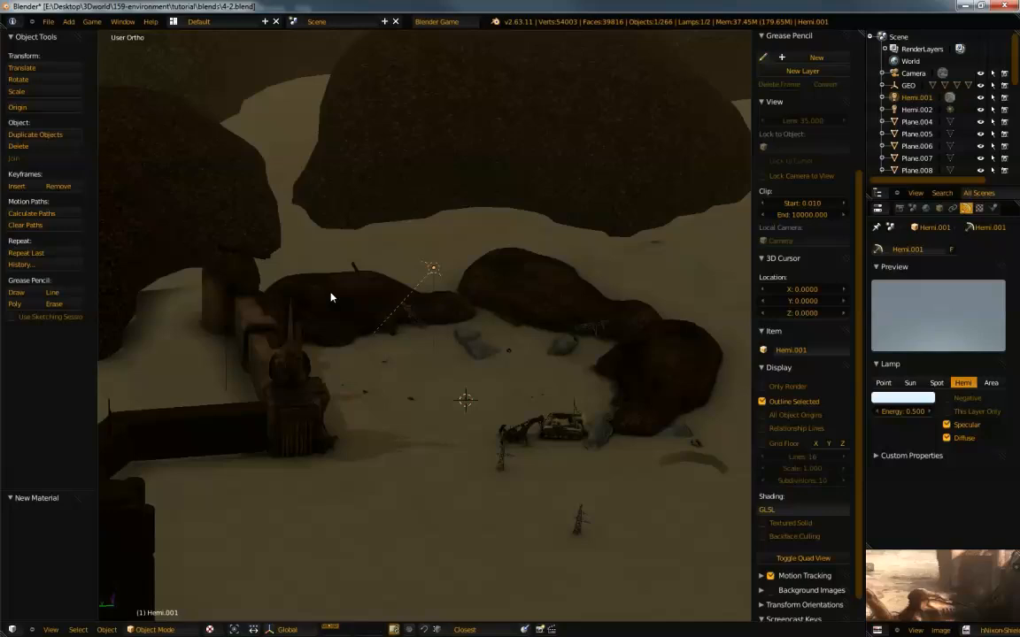
key("KP_0")
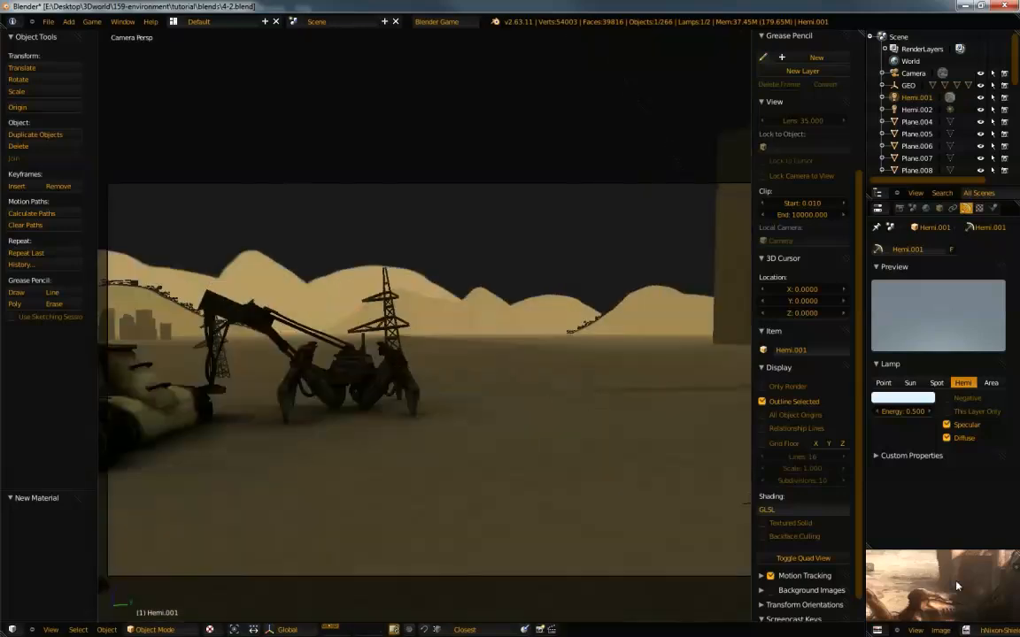
Expand the reference painting to the full window, examine its shield wall, wreckage and desert closely, and restore the layout
key("ctrl+Up")
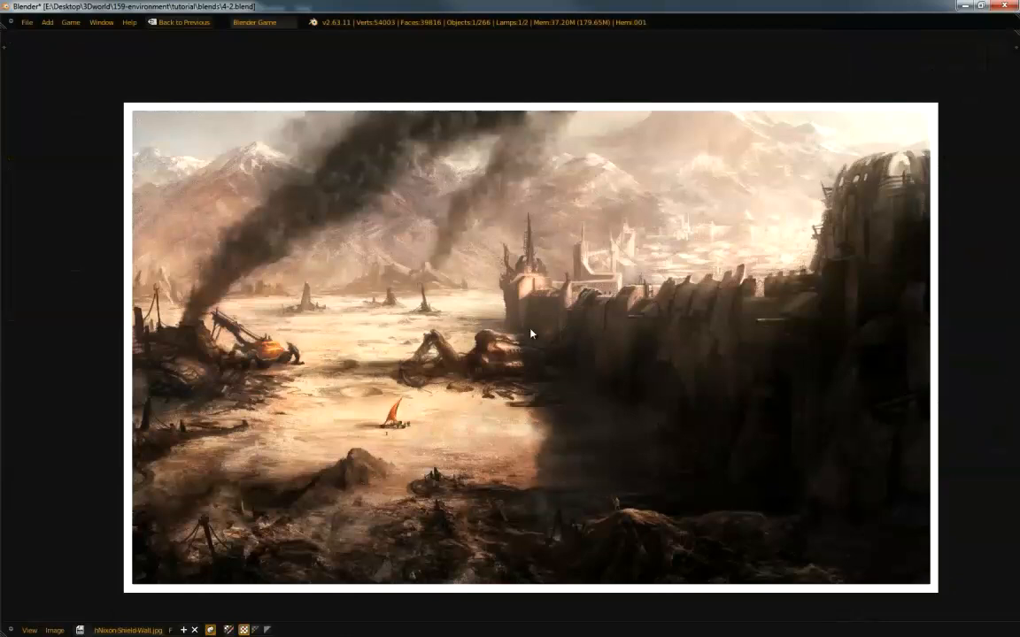
scroll(531, 333, "up", 5)
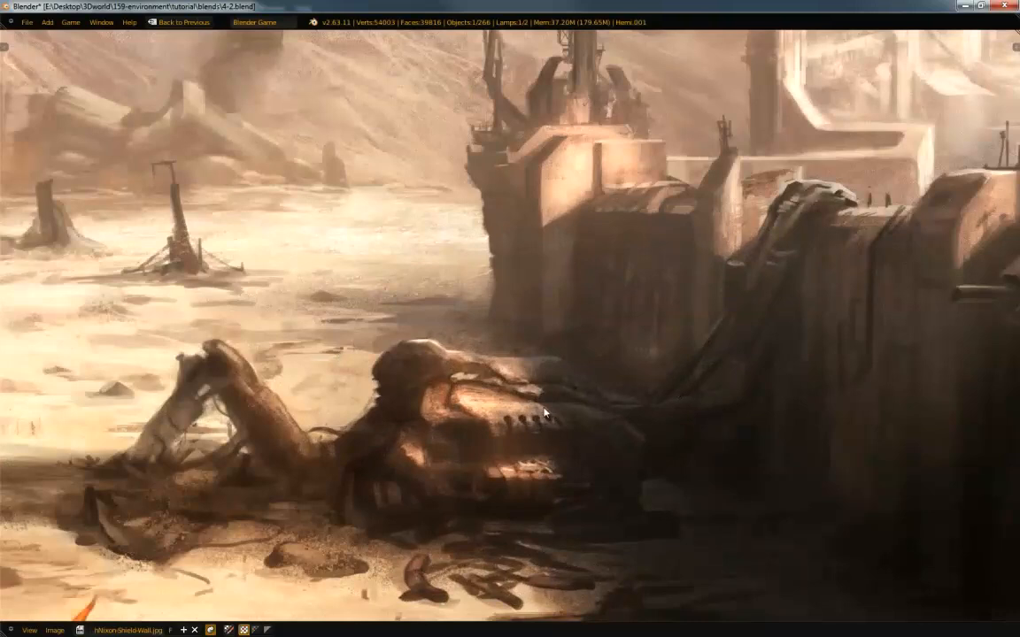
scroll(660, 478, "down", 3)
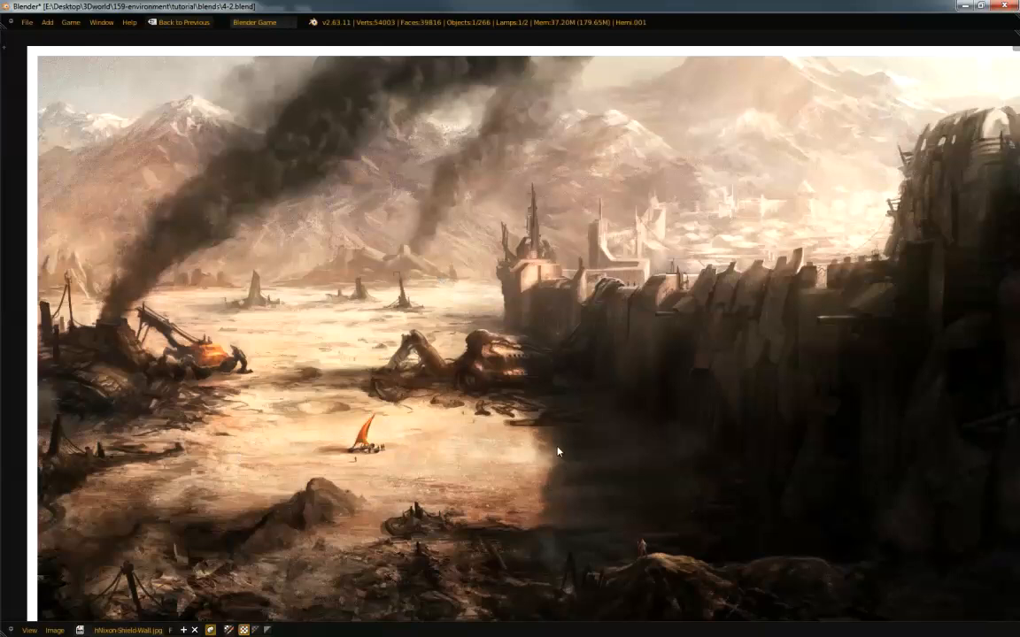
middle_click_drag(598, 412, 563, 363)
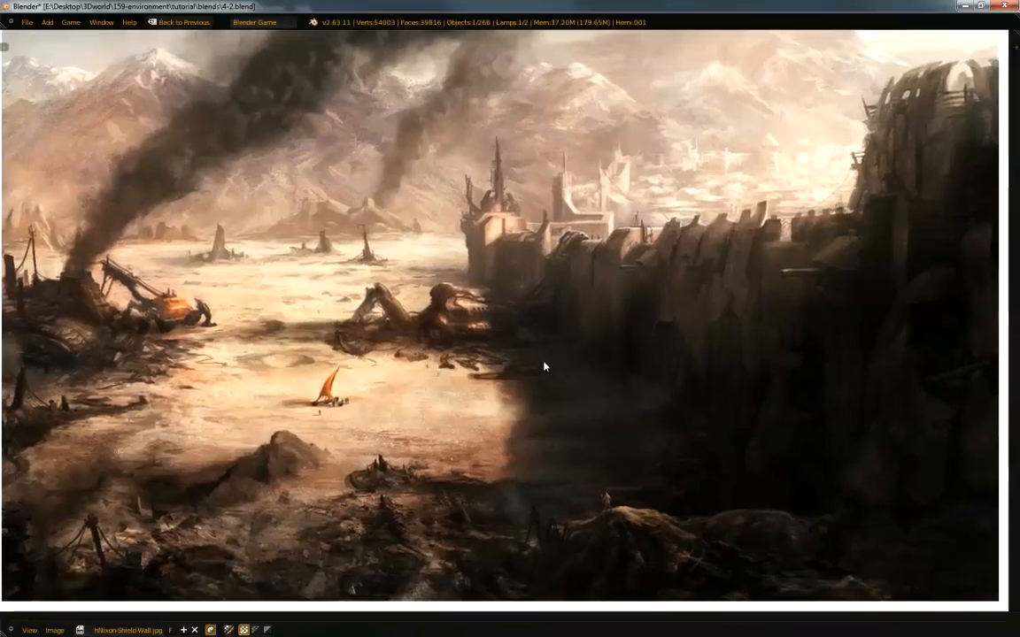
key("ctrl+Up")
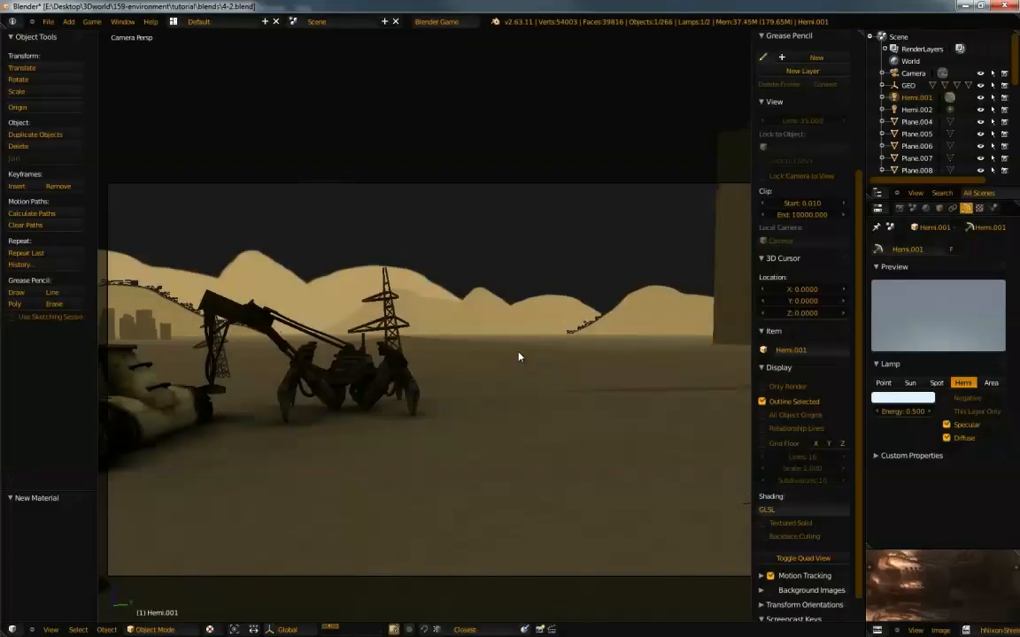
Run the game from the camera view to check the crane walker and desert backdrop
middle_click_drag(532, 360, 491, 364, "shift")
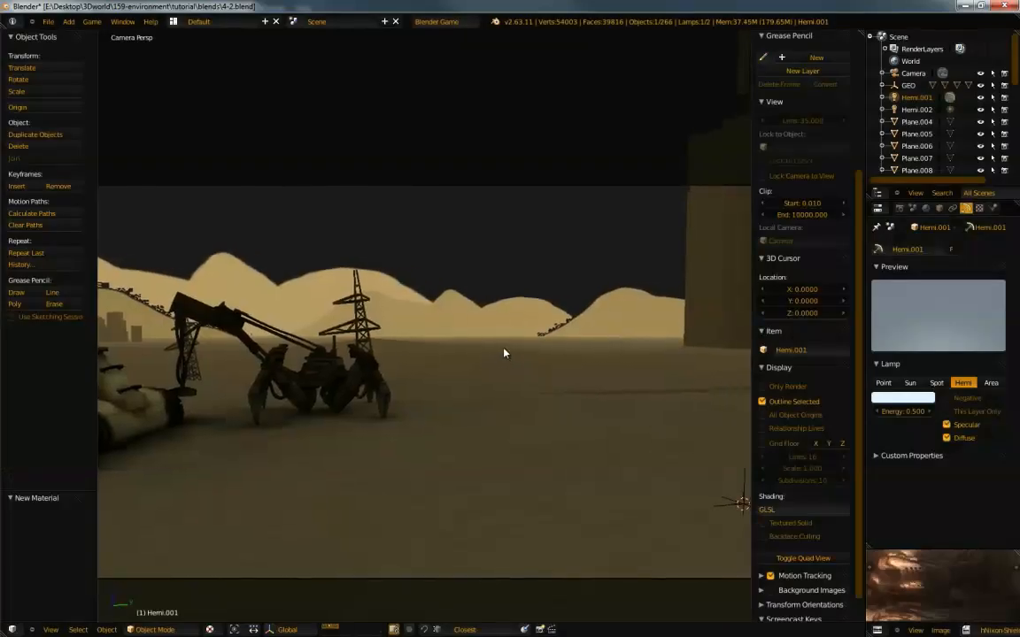
key("p")
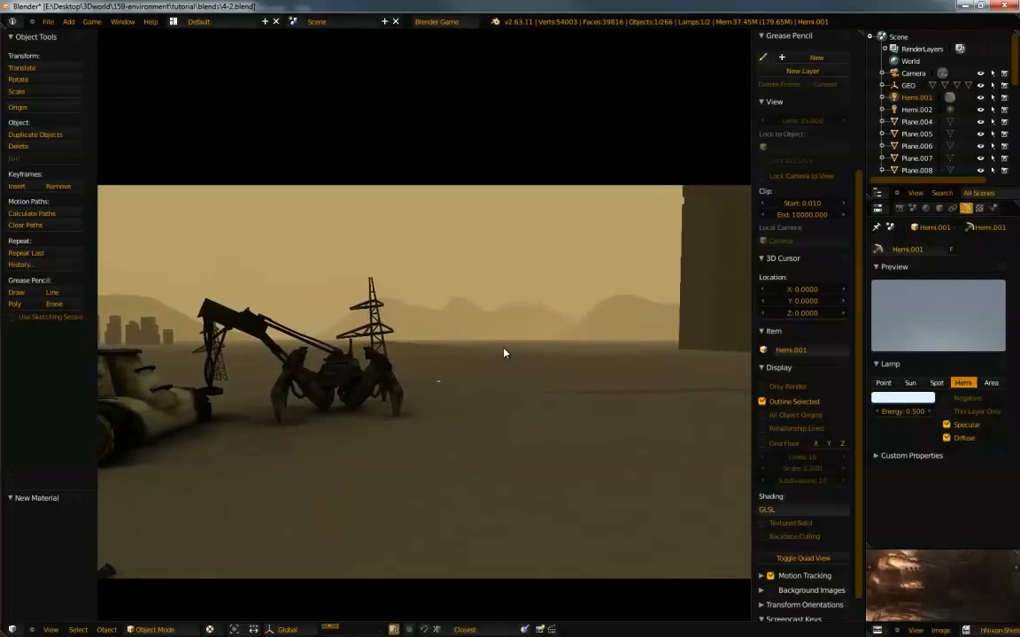